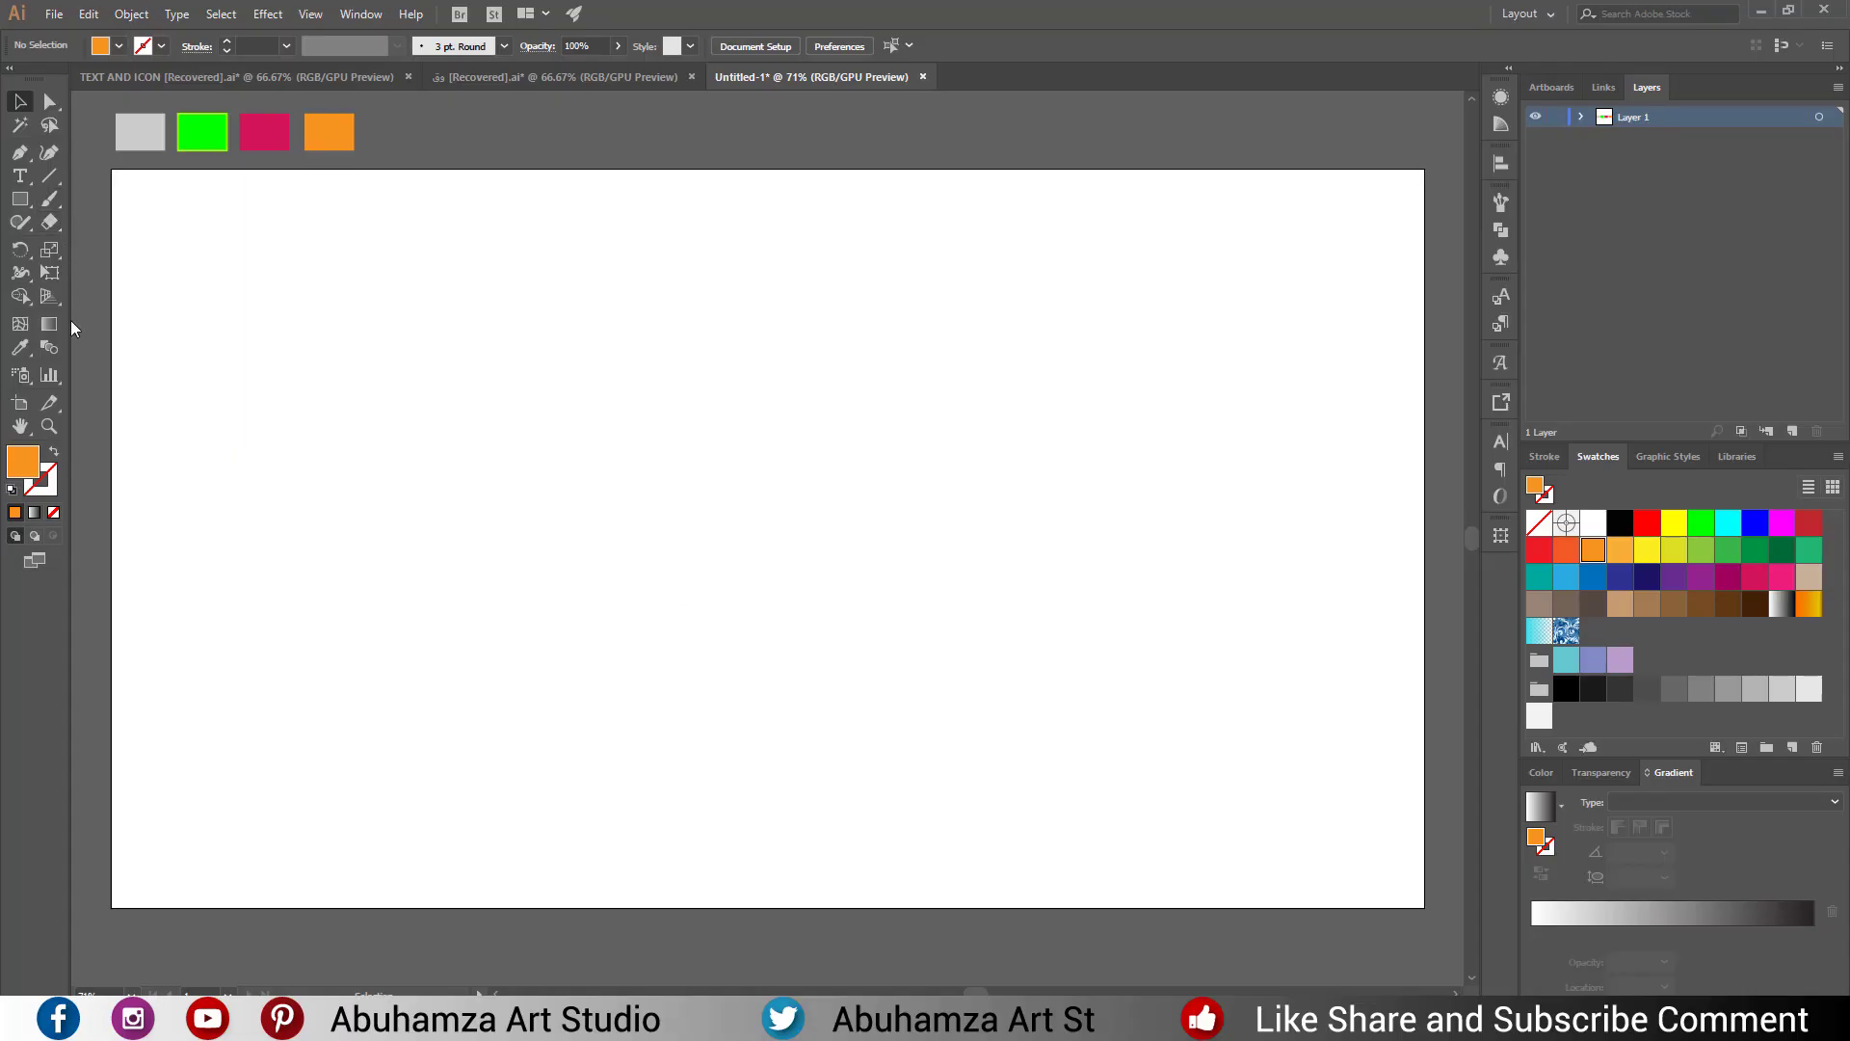
Draw a long orange bar and duplicate it twice into three evenly spaced stacked bars.
left_click(19, 198)
left_click_drag(474, 347, 1182, 452)
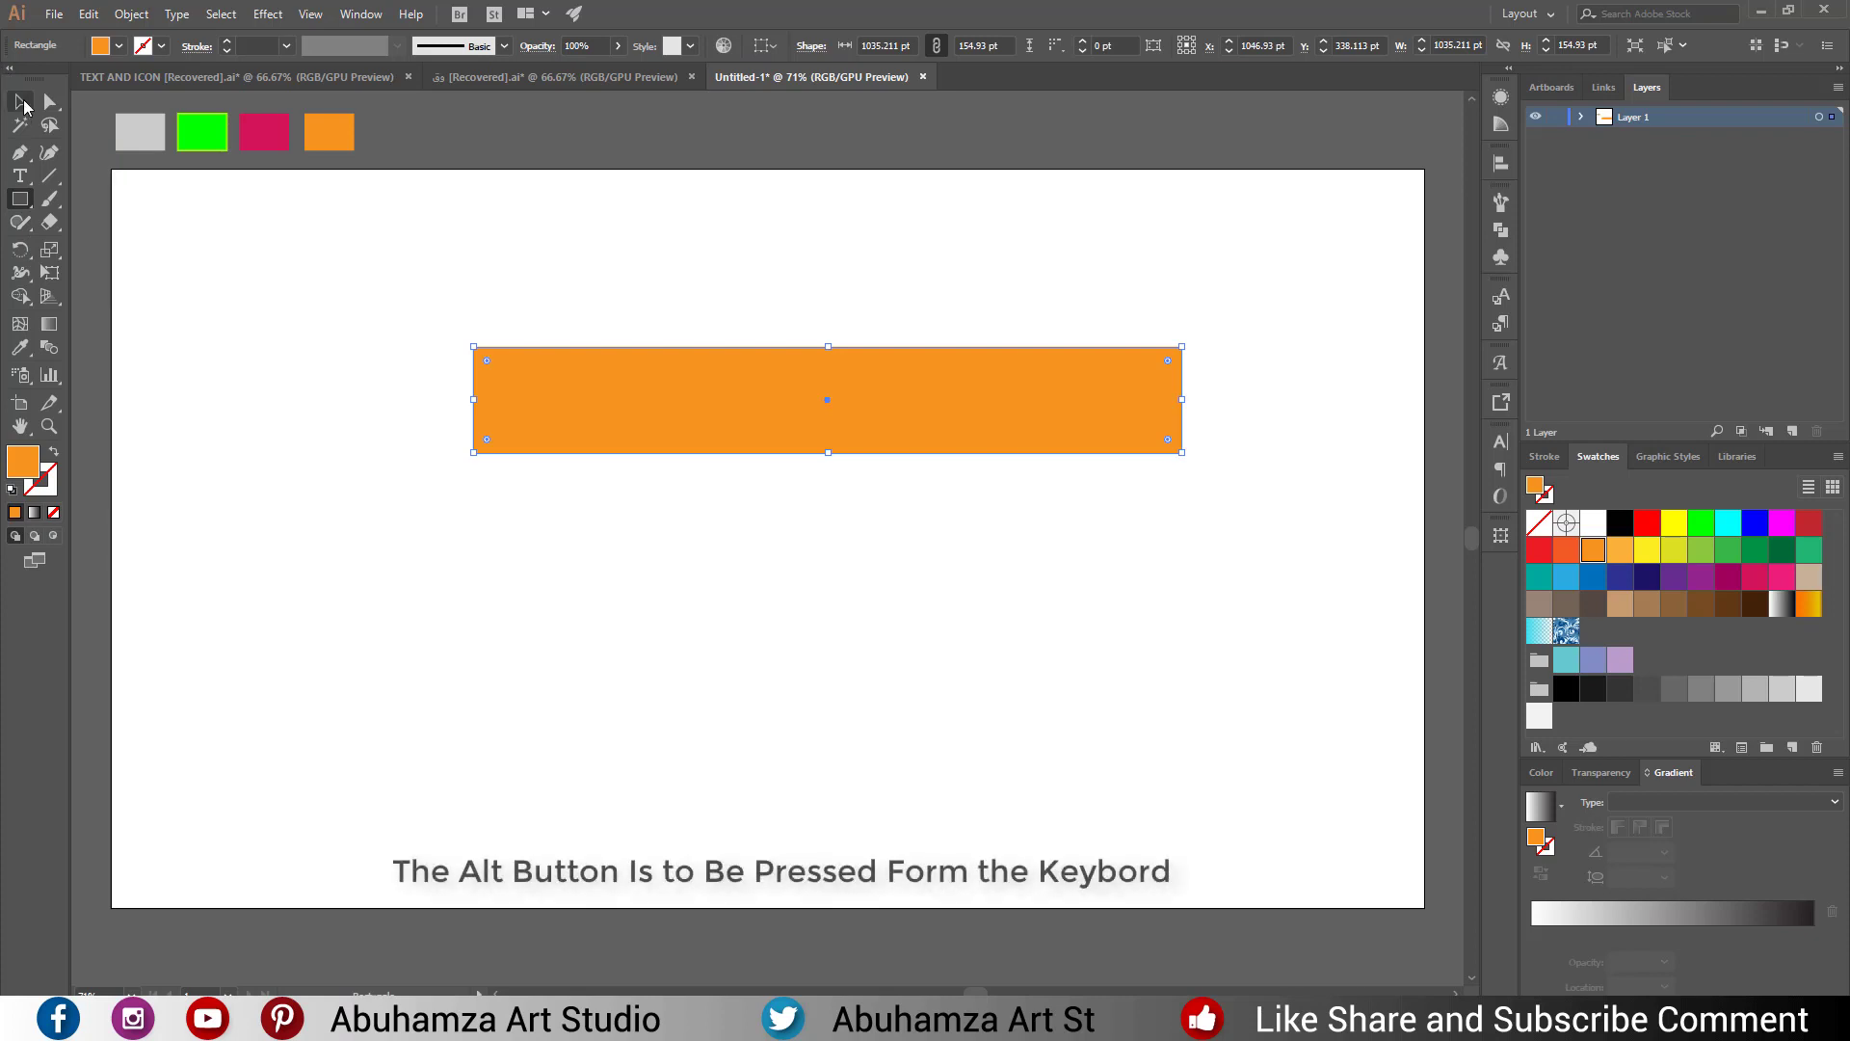
key("v")
left_click_drag(906, 395, 911, 528)
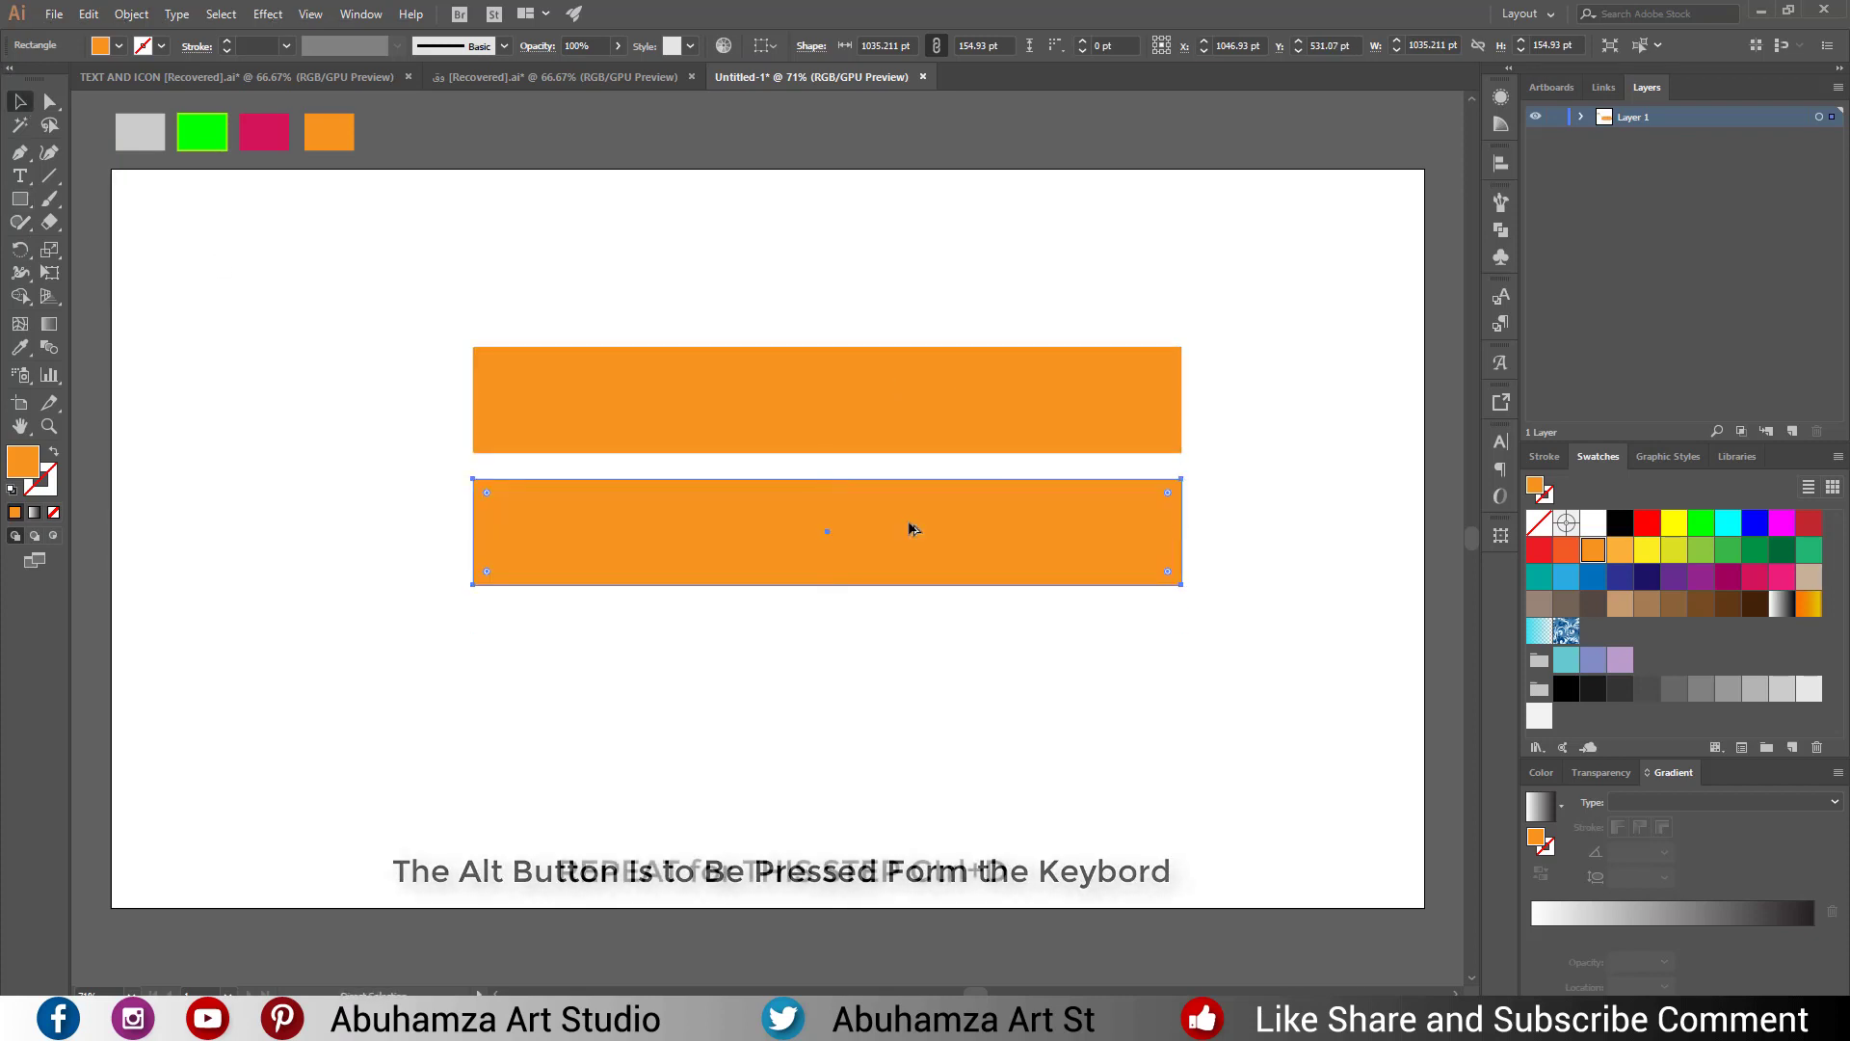
key("ctrl+d")
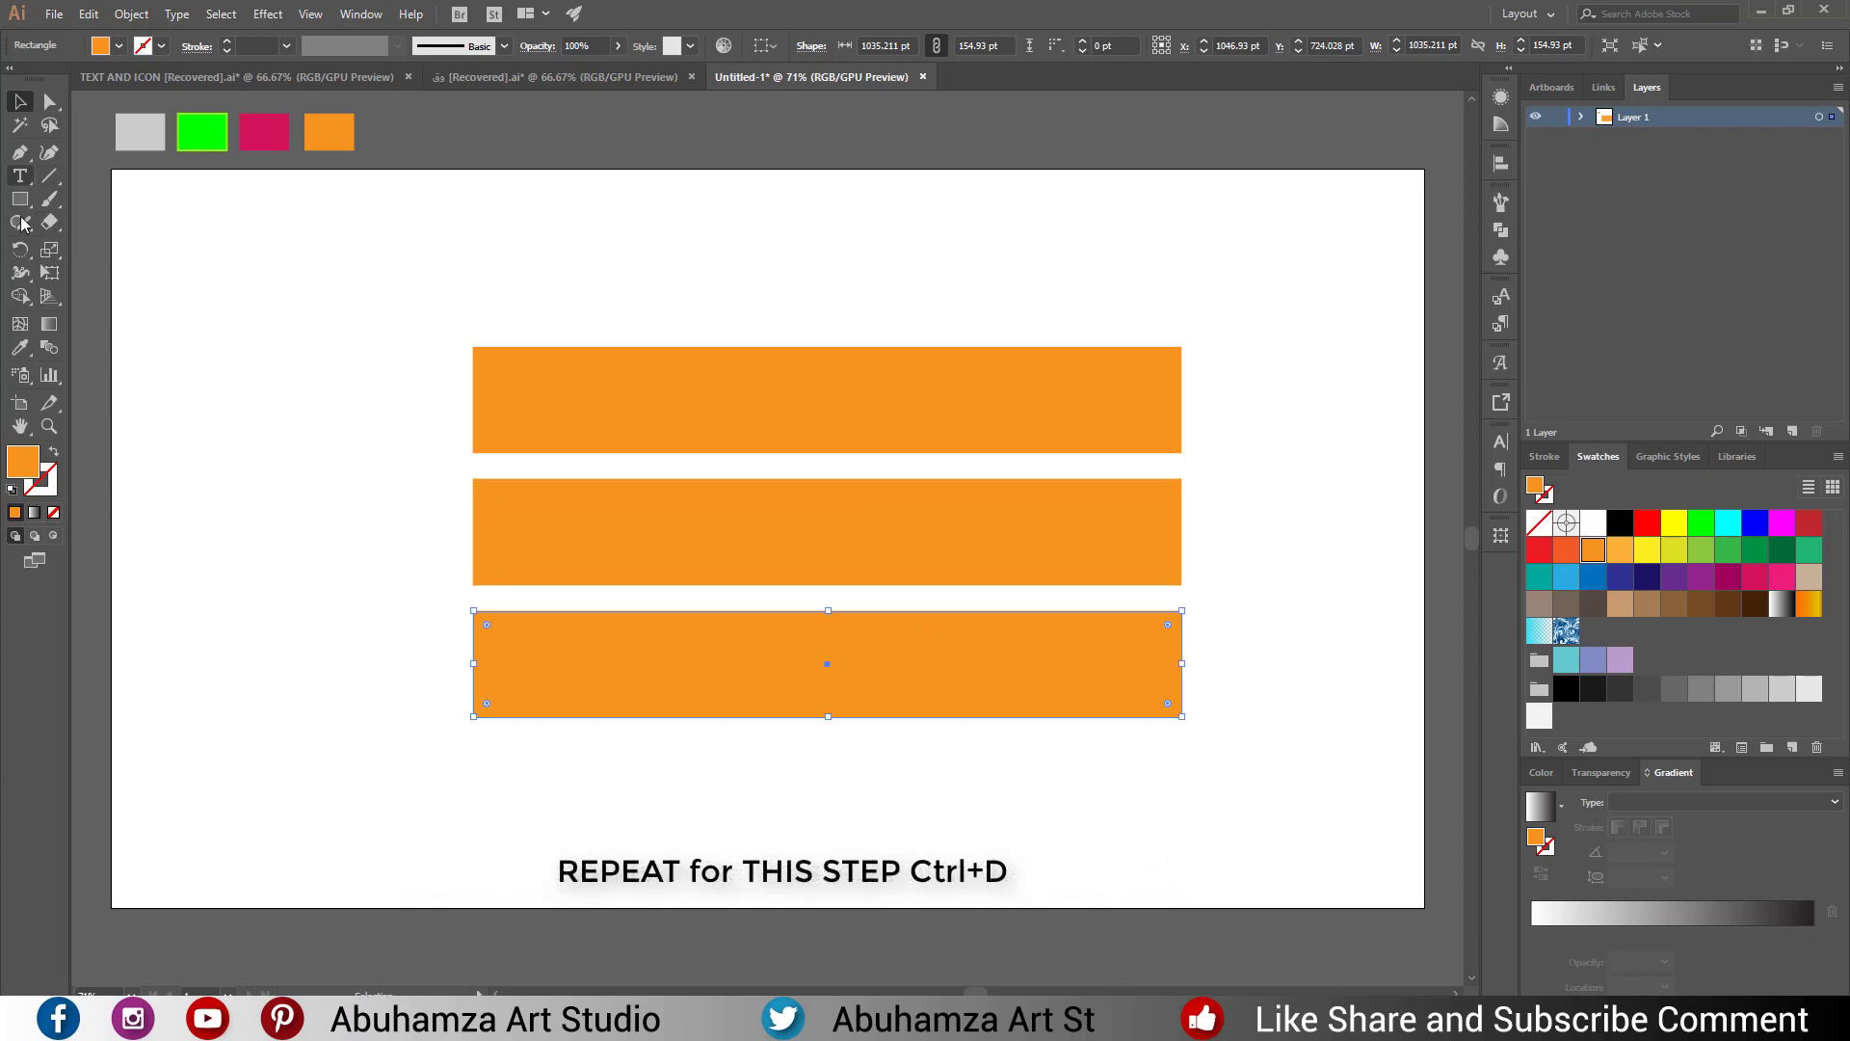
left_click(46, 178)
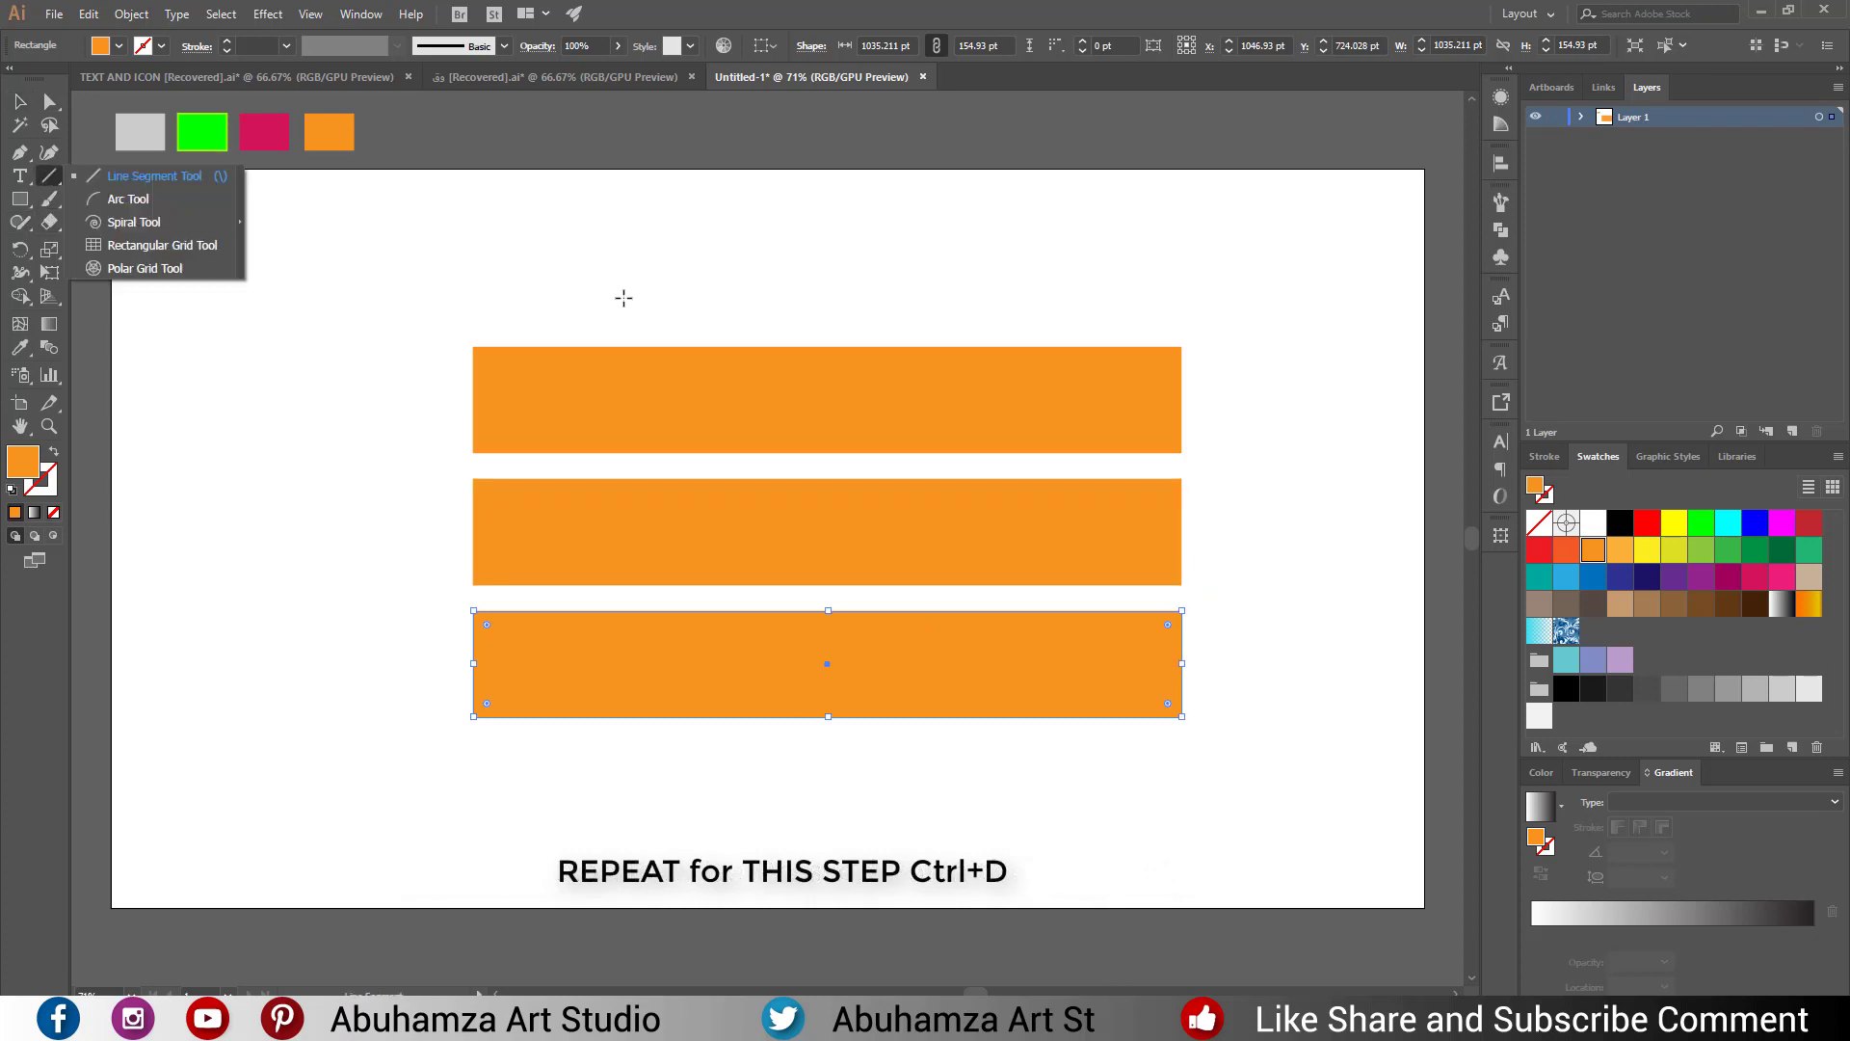
Draw two vertical cutting lines across all three orange bars.
mouse_move(623, 297)
left_mouse_down()
mouse_move(557, 870)
mouse_move(553, 793)
left_mouse_up()
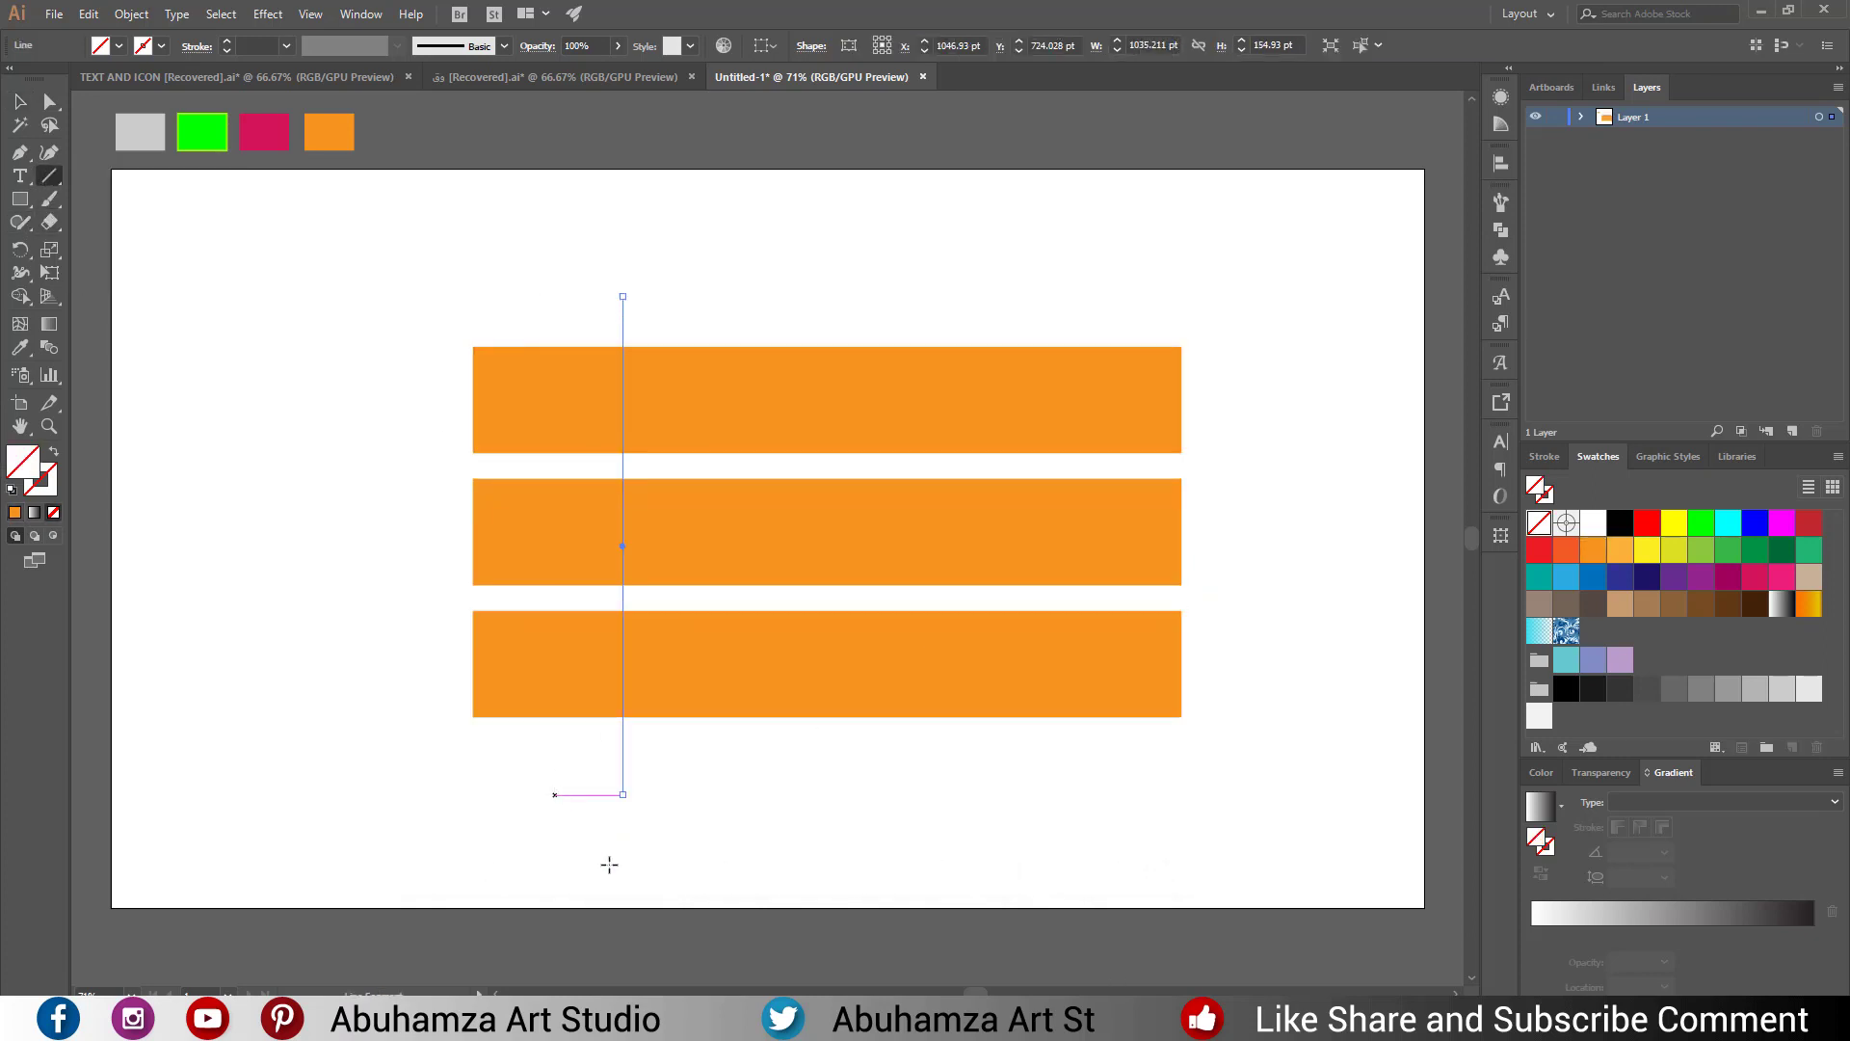
key("v")
left_click(709, 235)
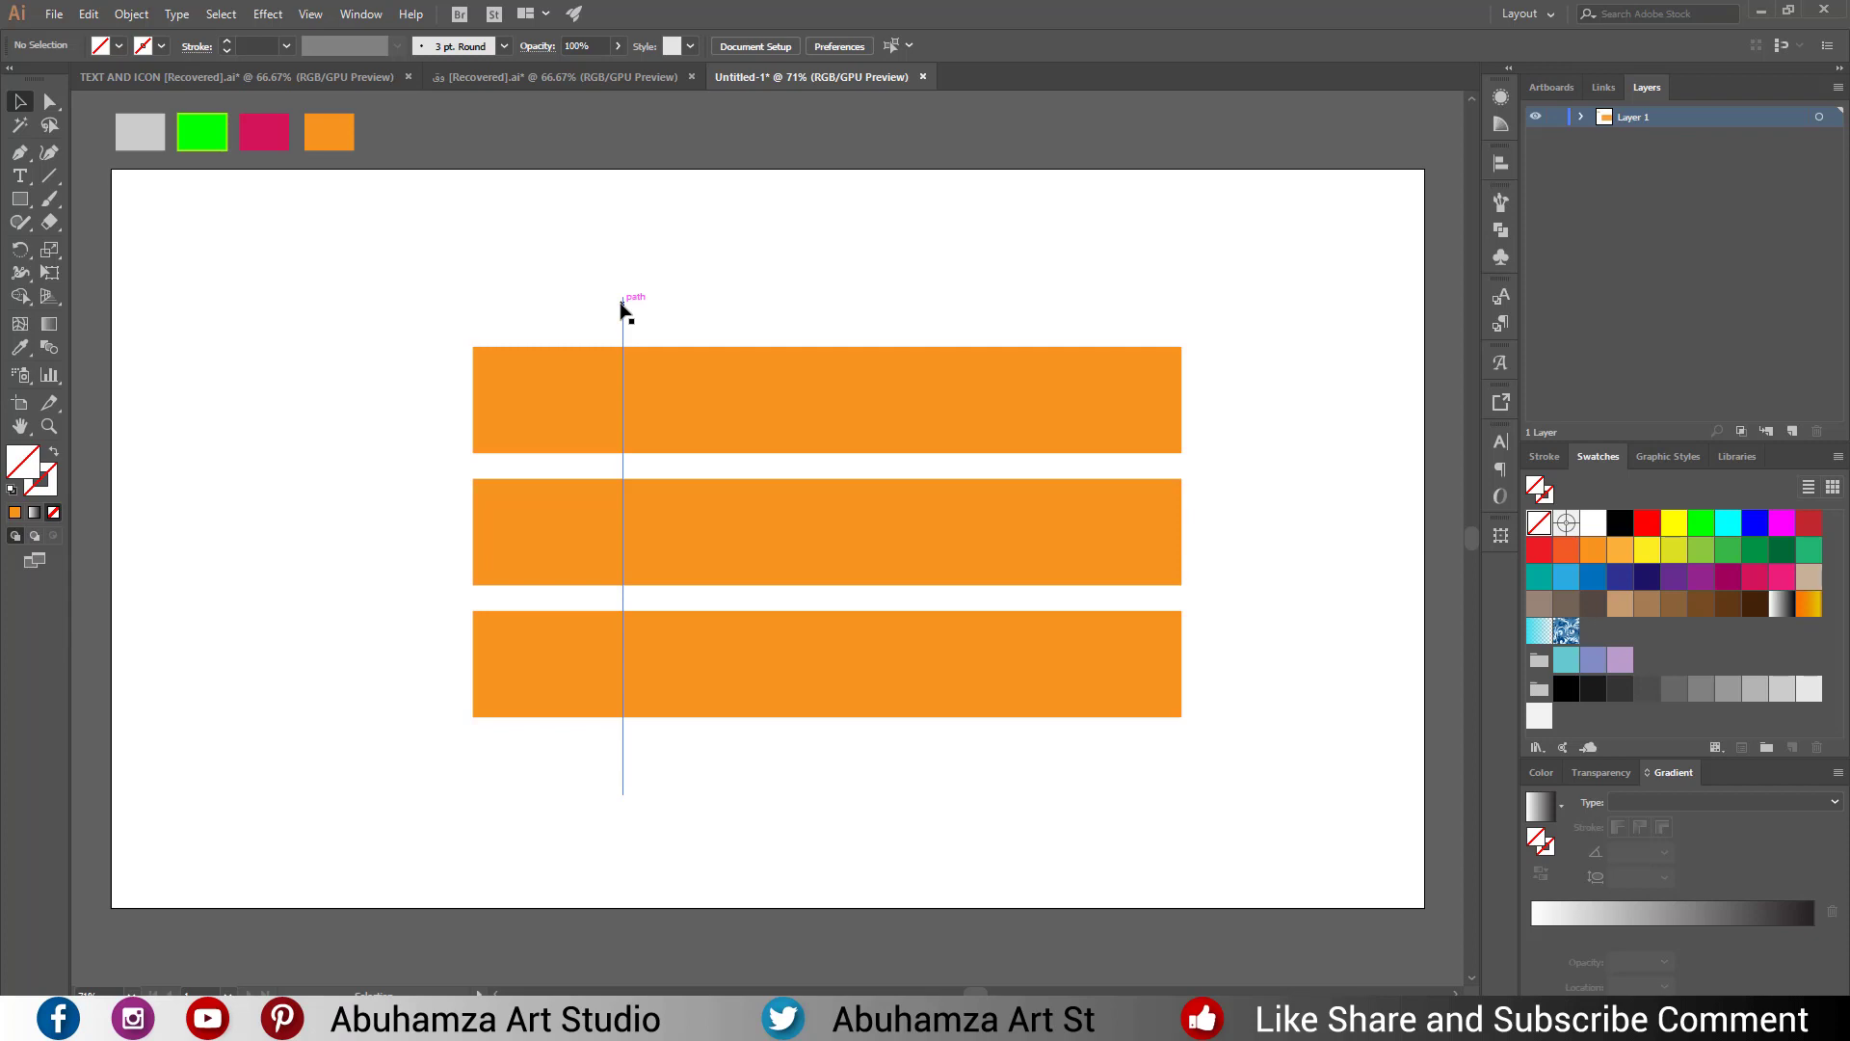
left_click_drag(622, 307, 844, 327)
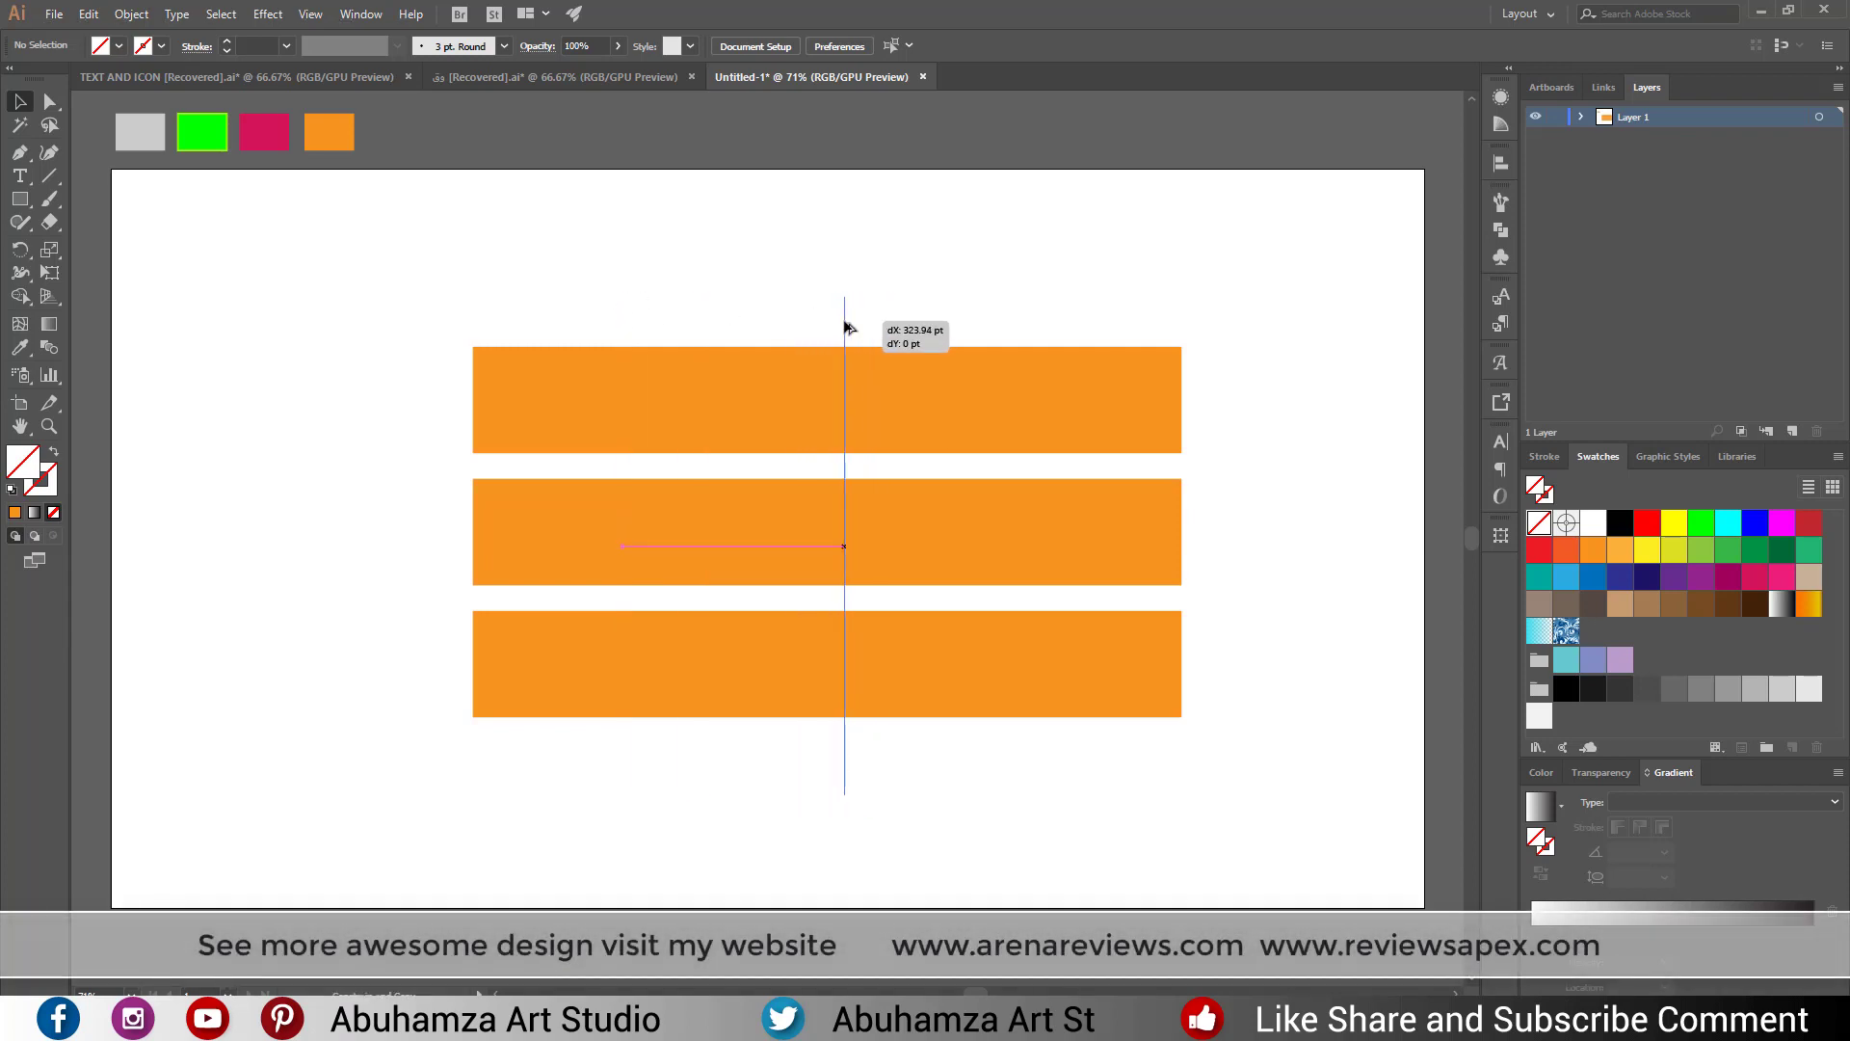
Split the bars along both lines with Pathfinder Divide into a nine-piece grid.
left_click_drag(958, 243, 432, 861)
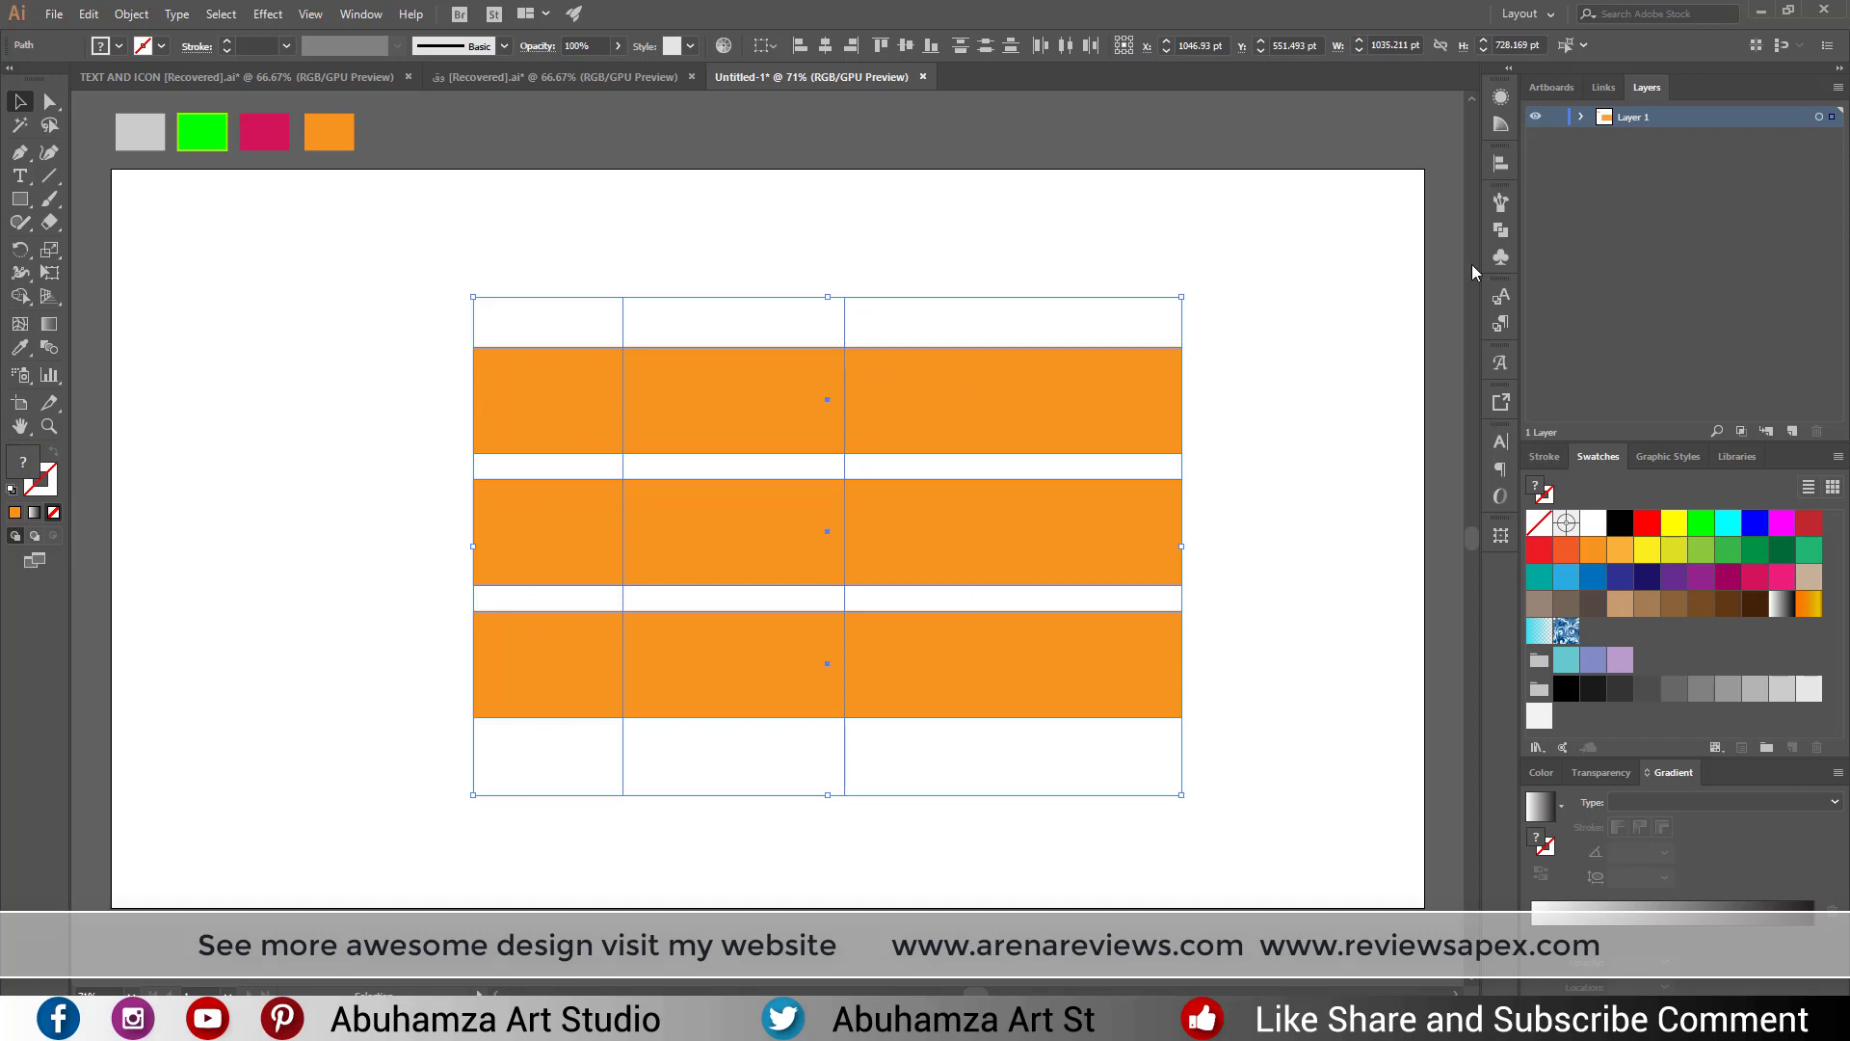
left_click(1501, 232)
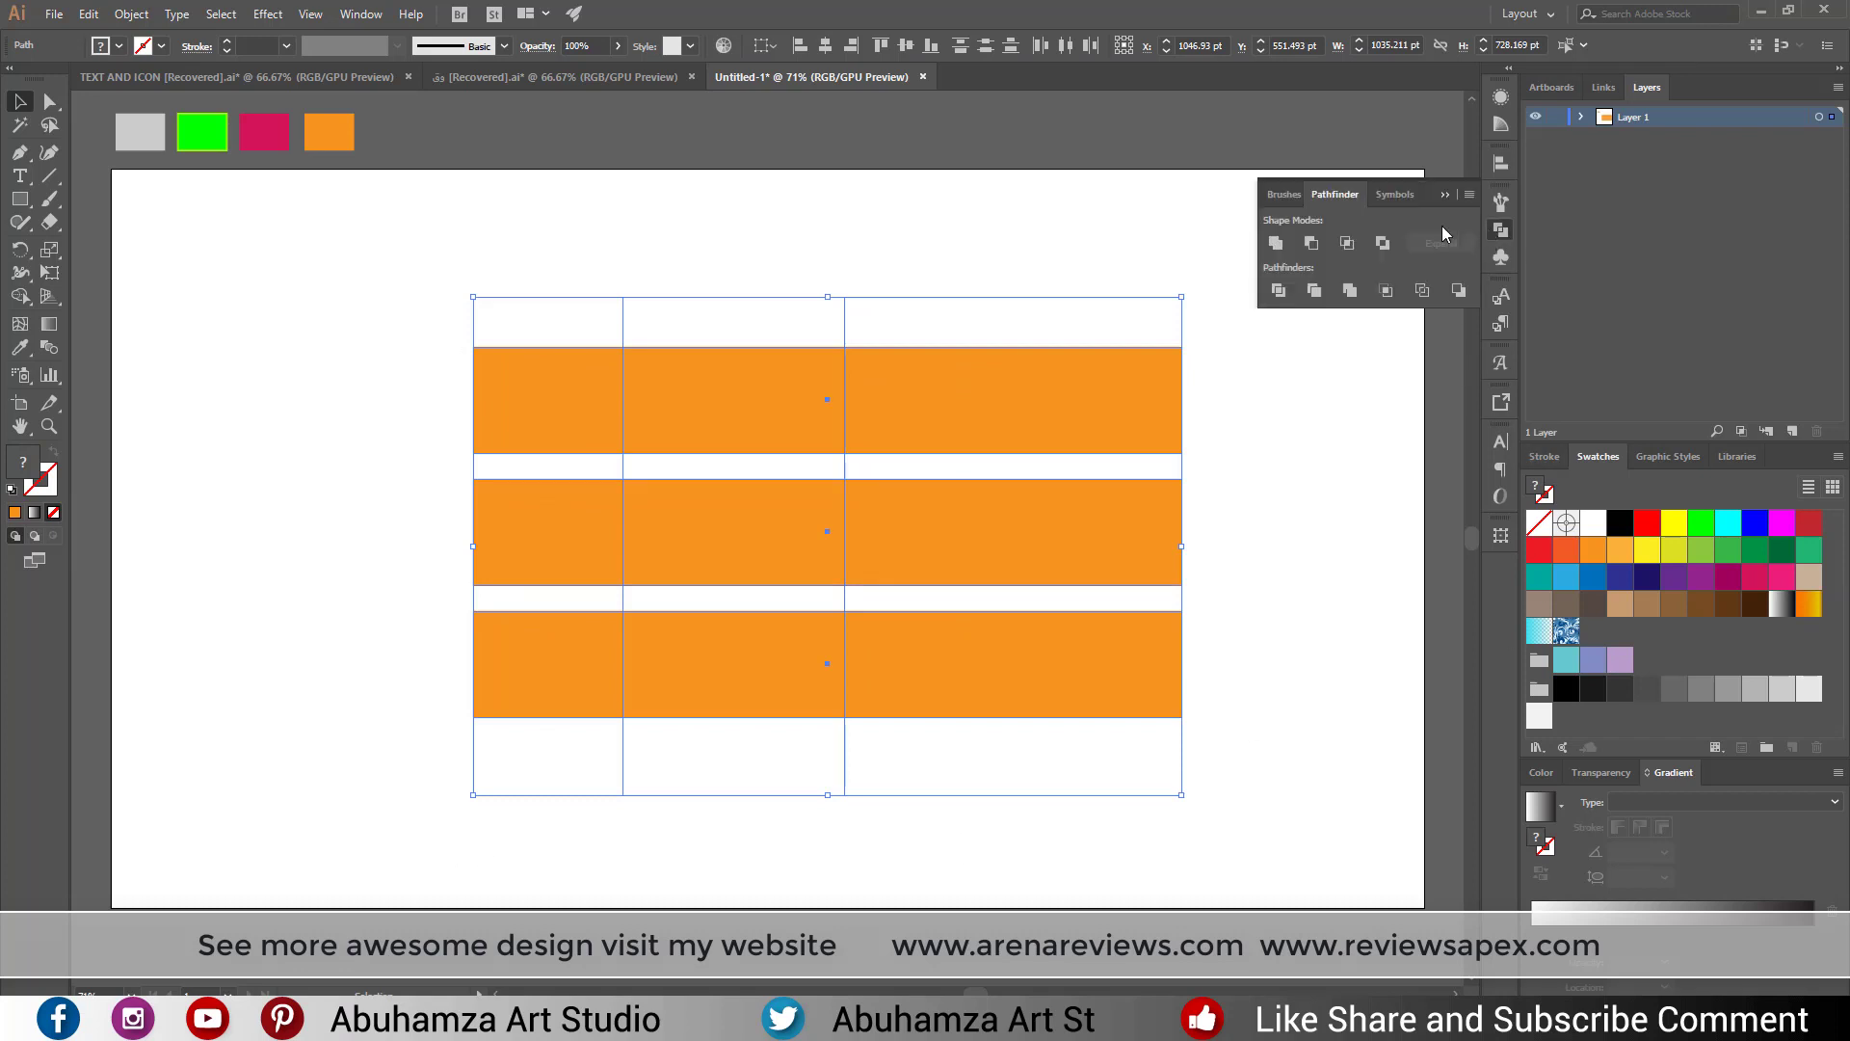
left_click(1277, 292)
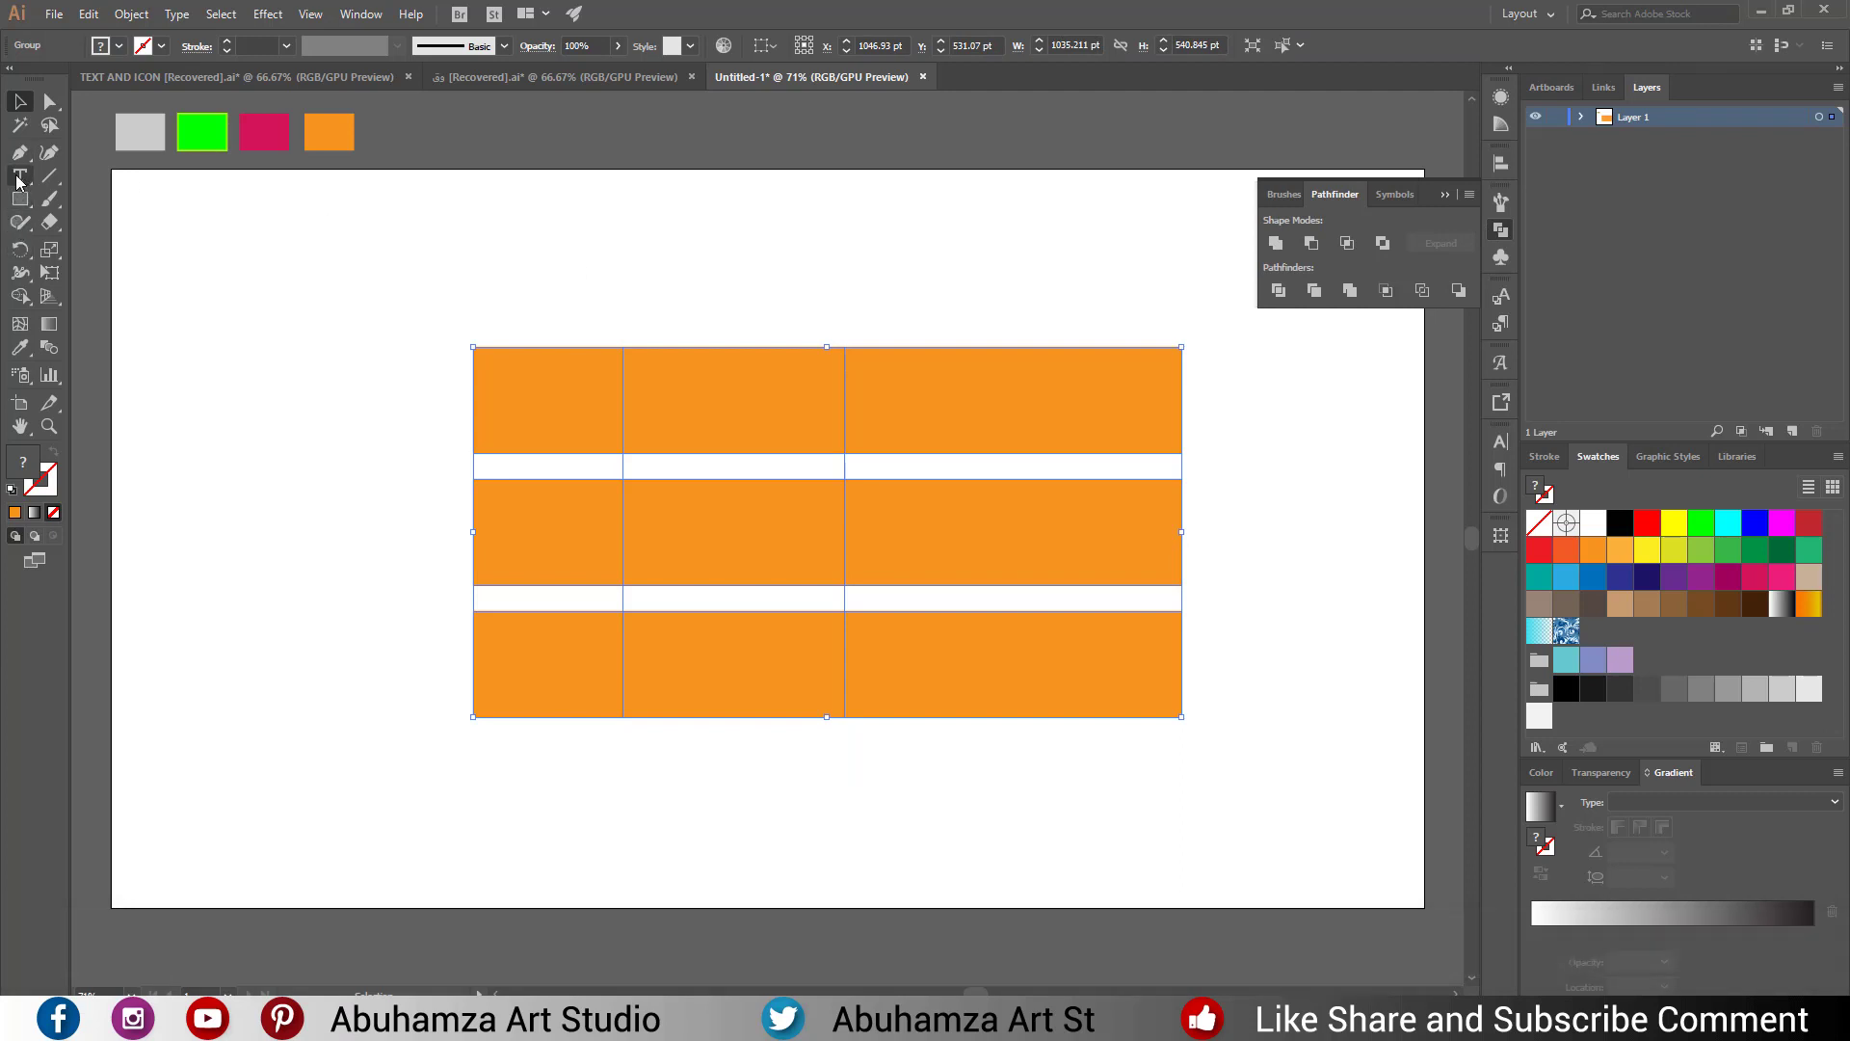
Pull the three bars' left pieces together into a single point with Free Transform.
left_click(49, 101)
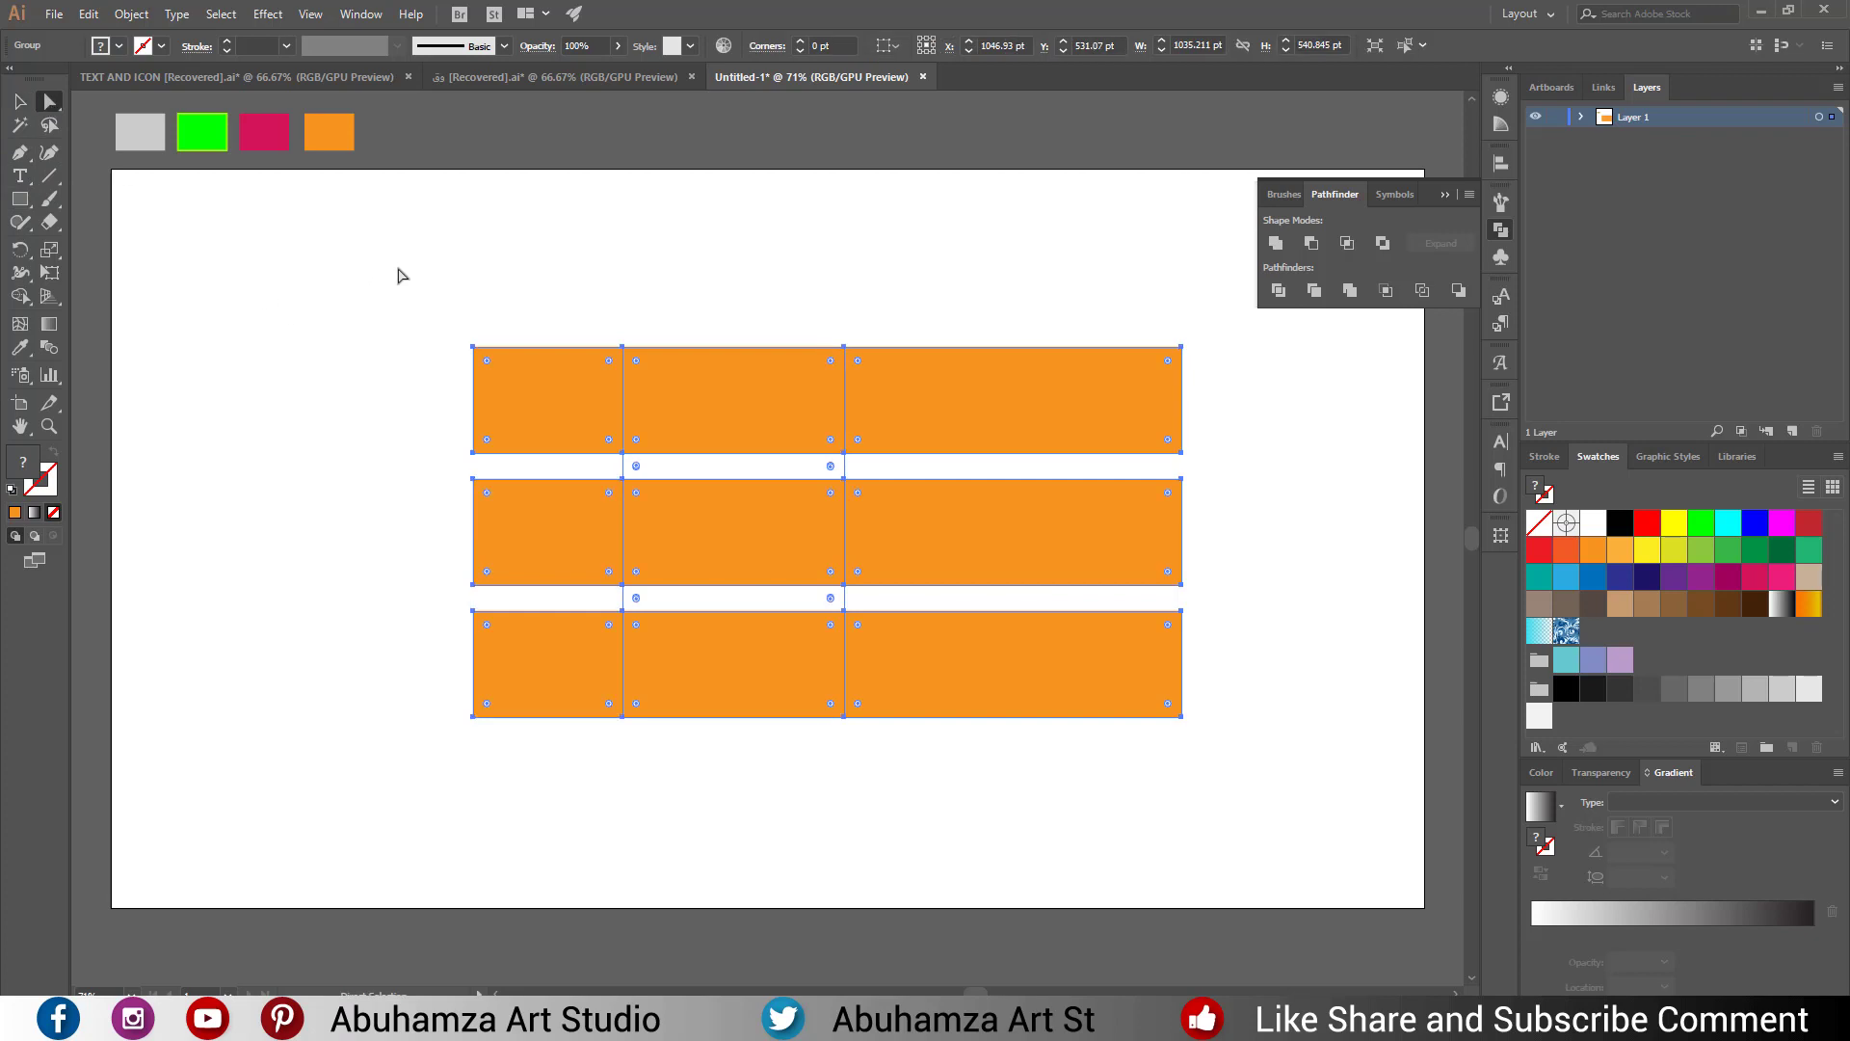
left_click_drag(398, 271, 551, 822)
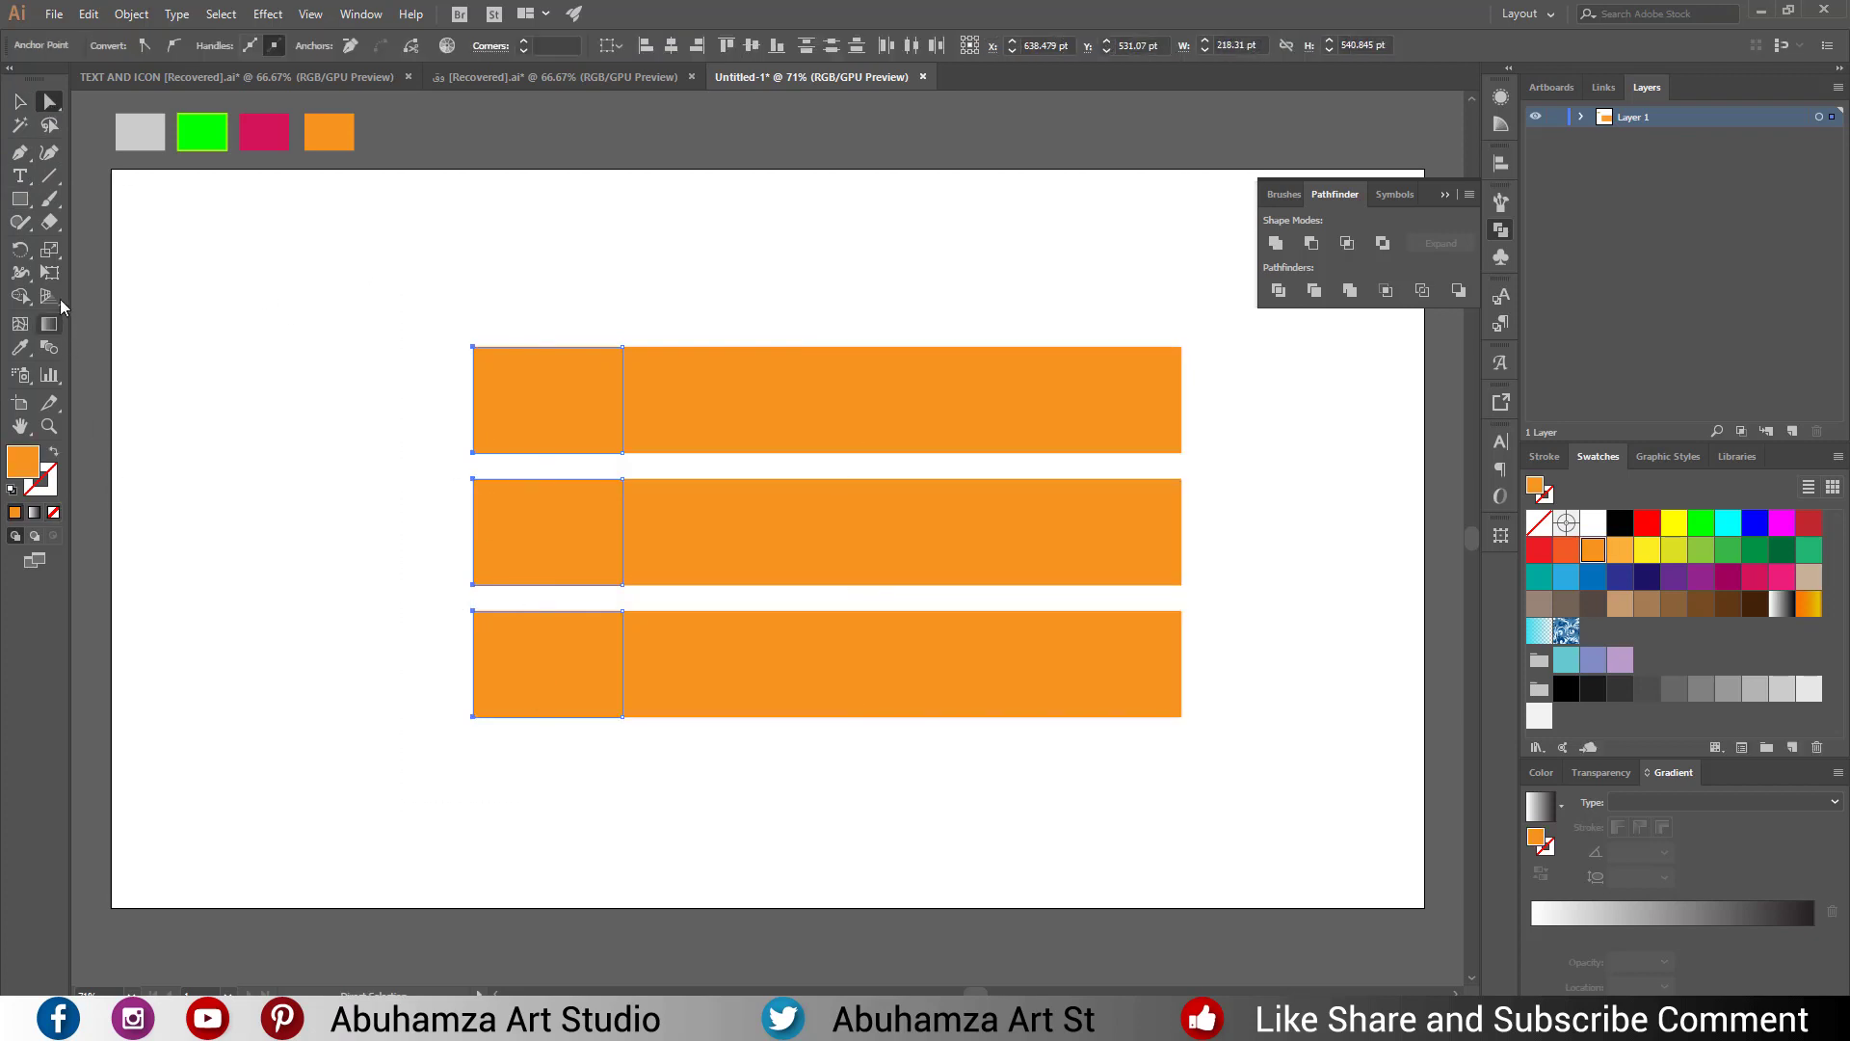
left_click(50, 274)
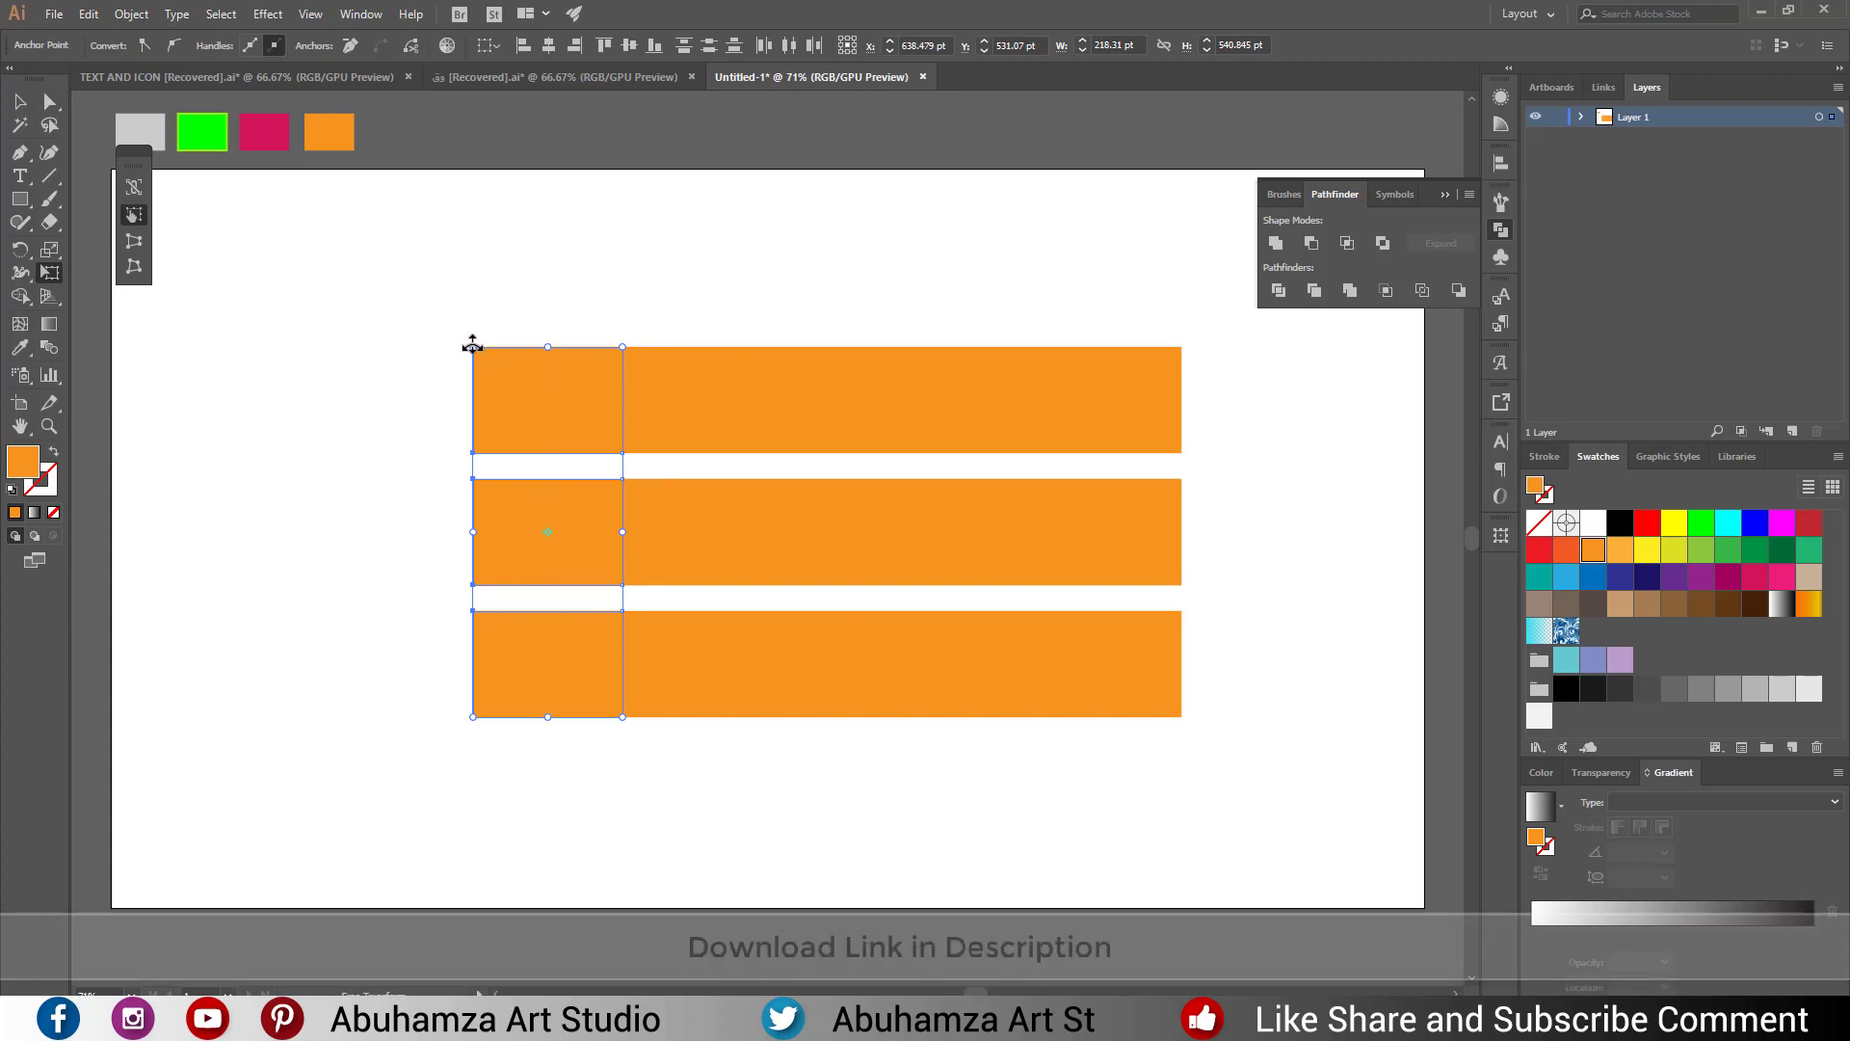
left_click_drag(476, 349, 536, 532)
Stretch the pointed tip further out to the left.
left_click(48, 101)
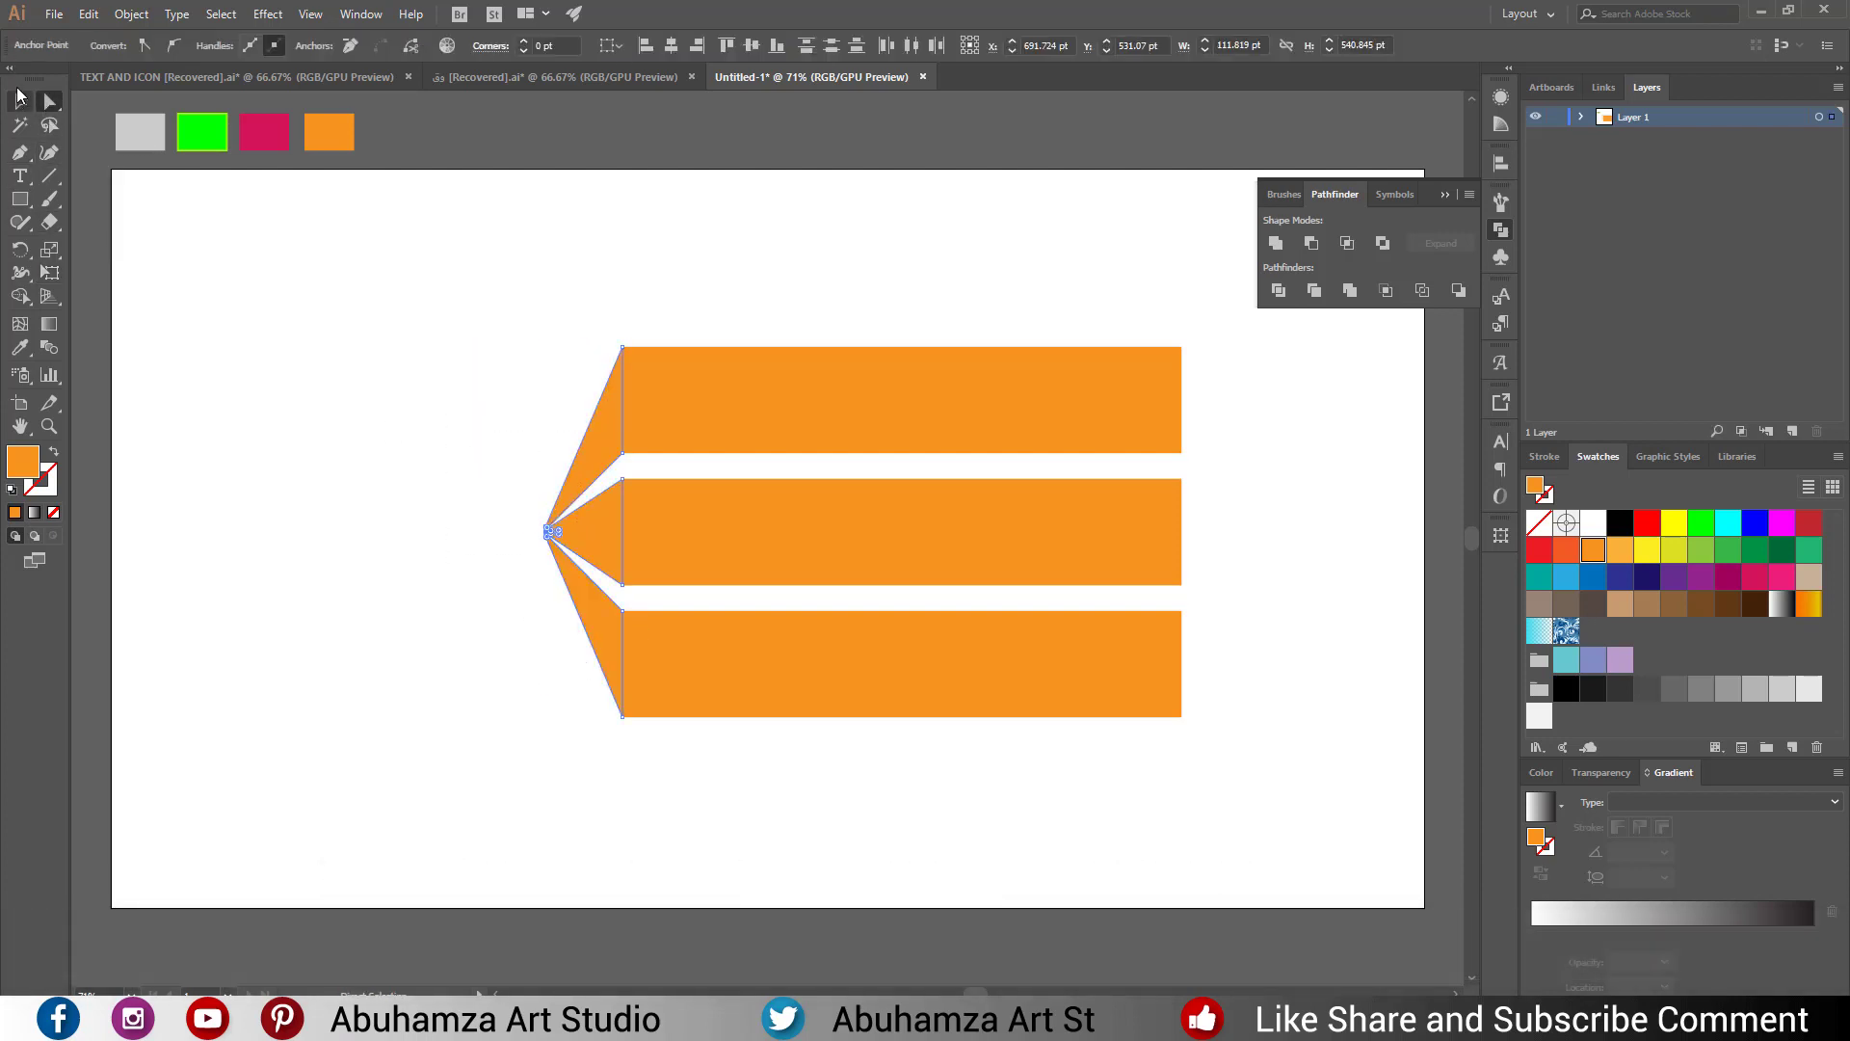
left_click(19, 100)
left_click_drag(544, 534, 440, 532)
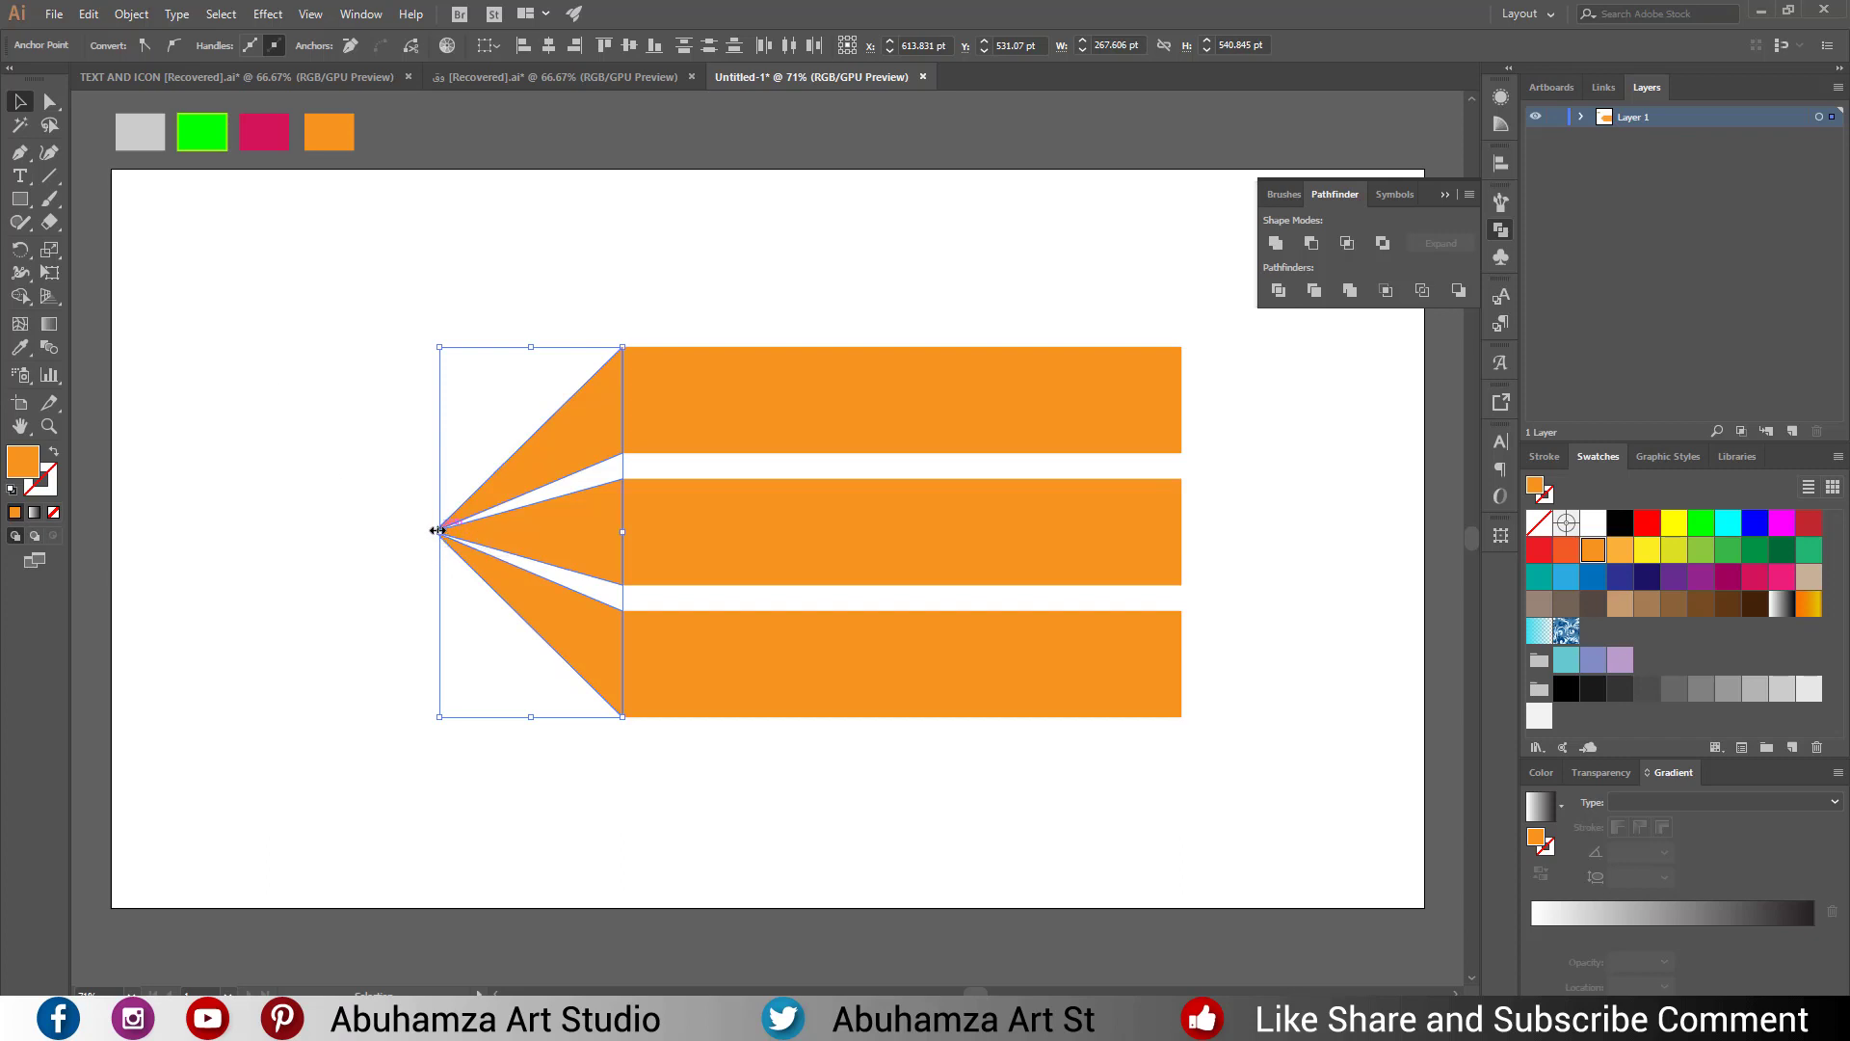
left_click_drag(431, 531, 390, 531)
left_click(284, 496)
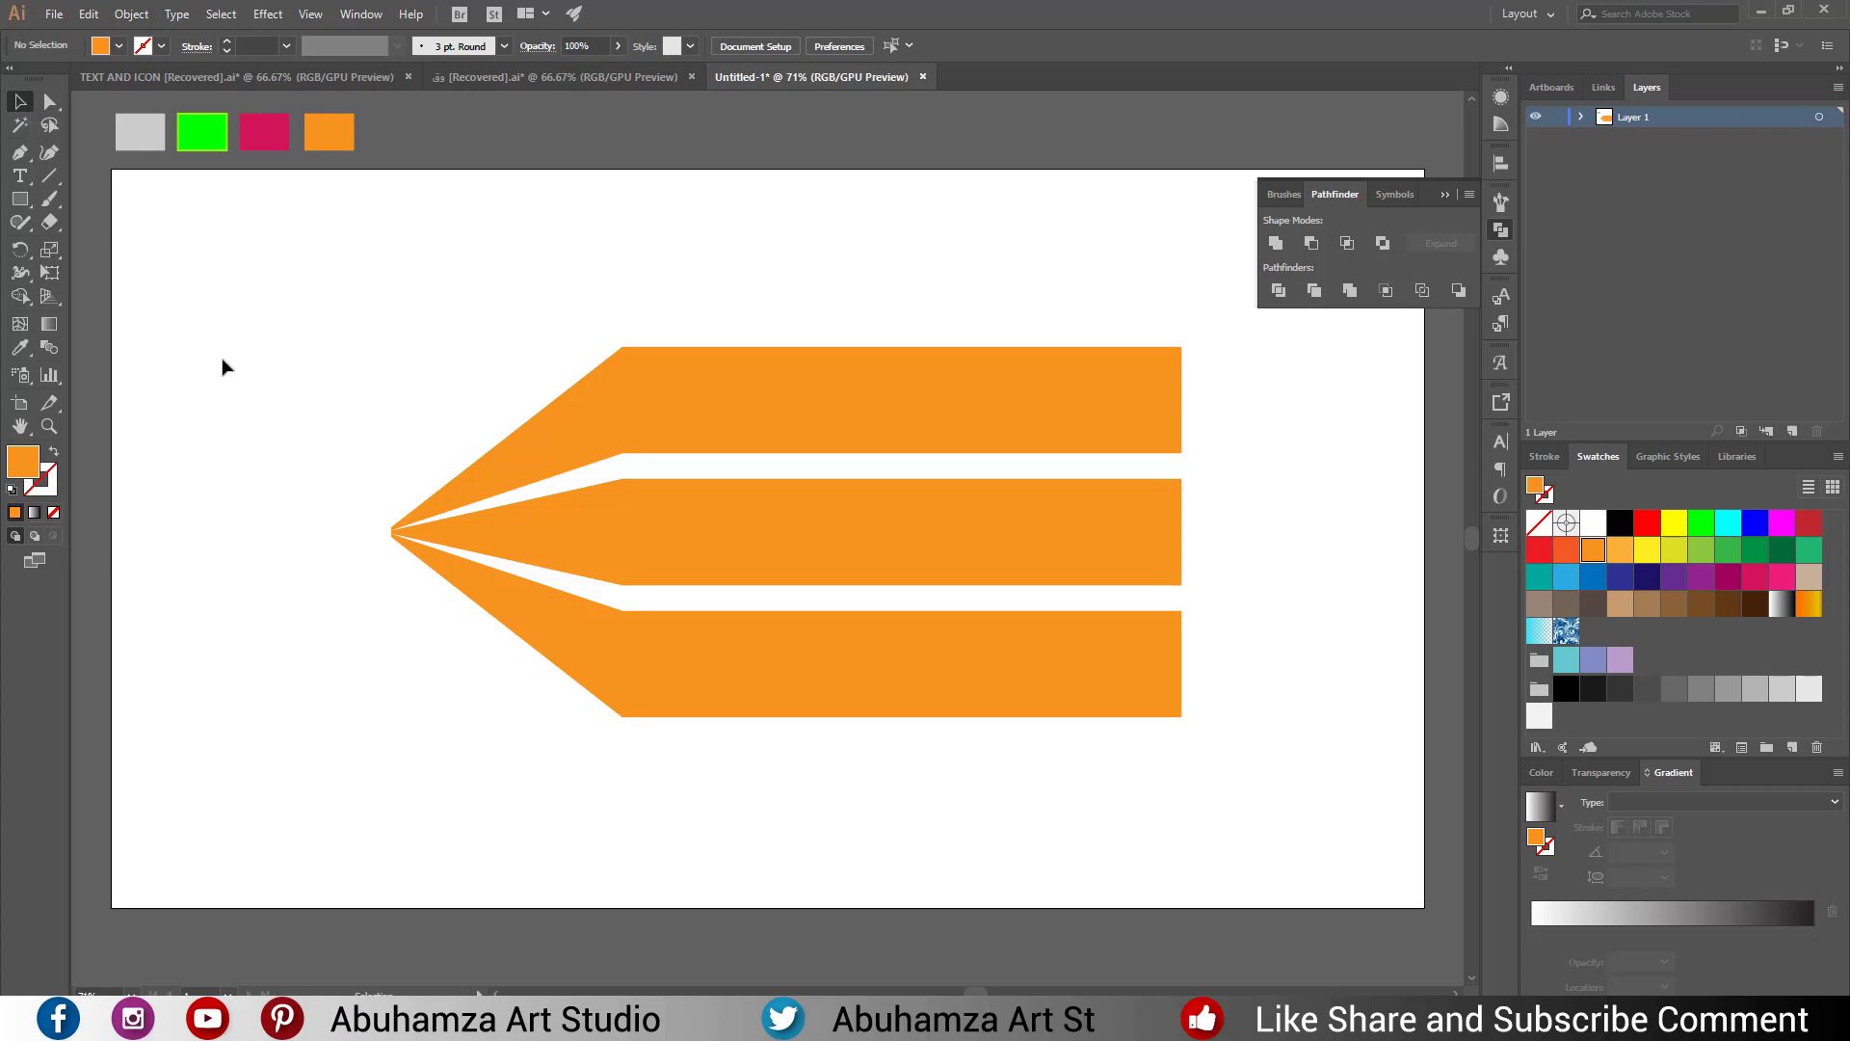
Pinch the bars' right-hand pieces inward with Free Transform and move the whole shape left.
left_click(50, 101)
left_click_drag(792, 281, 1263, 852)
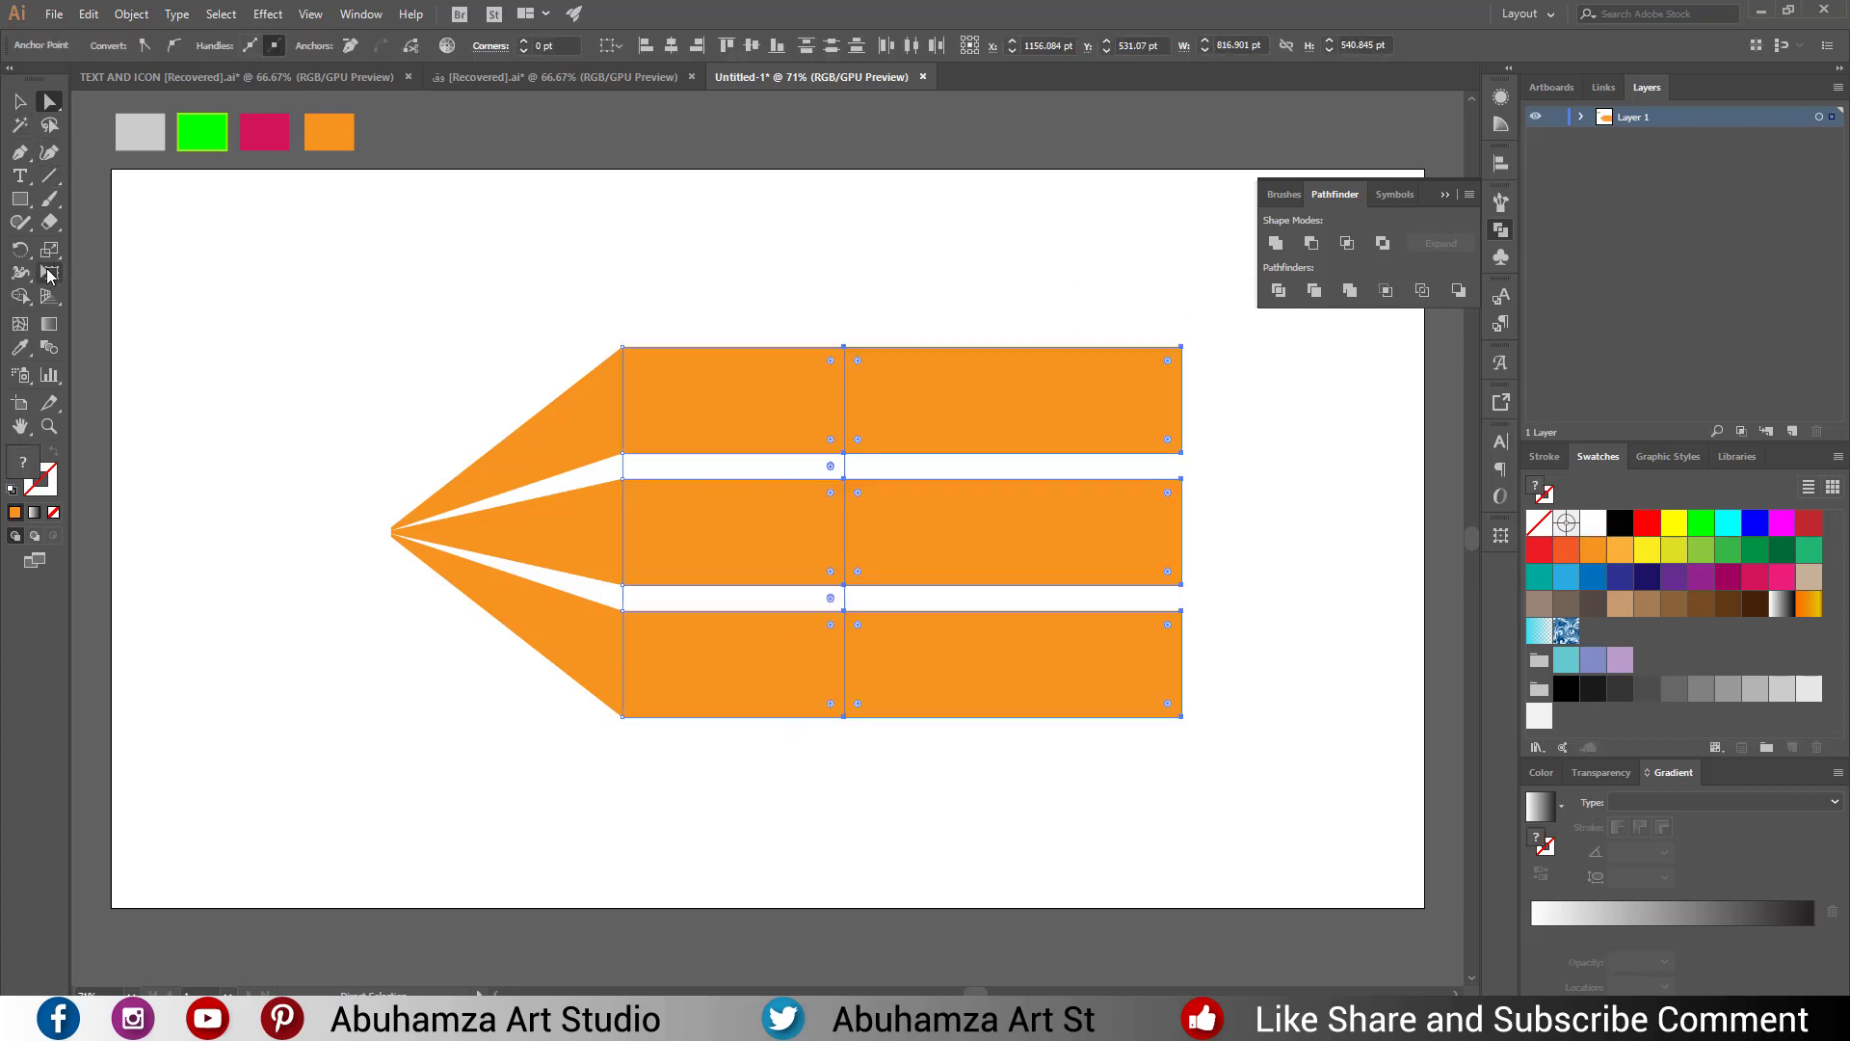
left_click(55, 276)
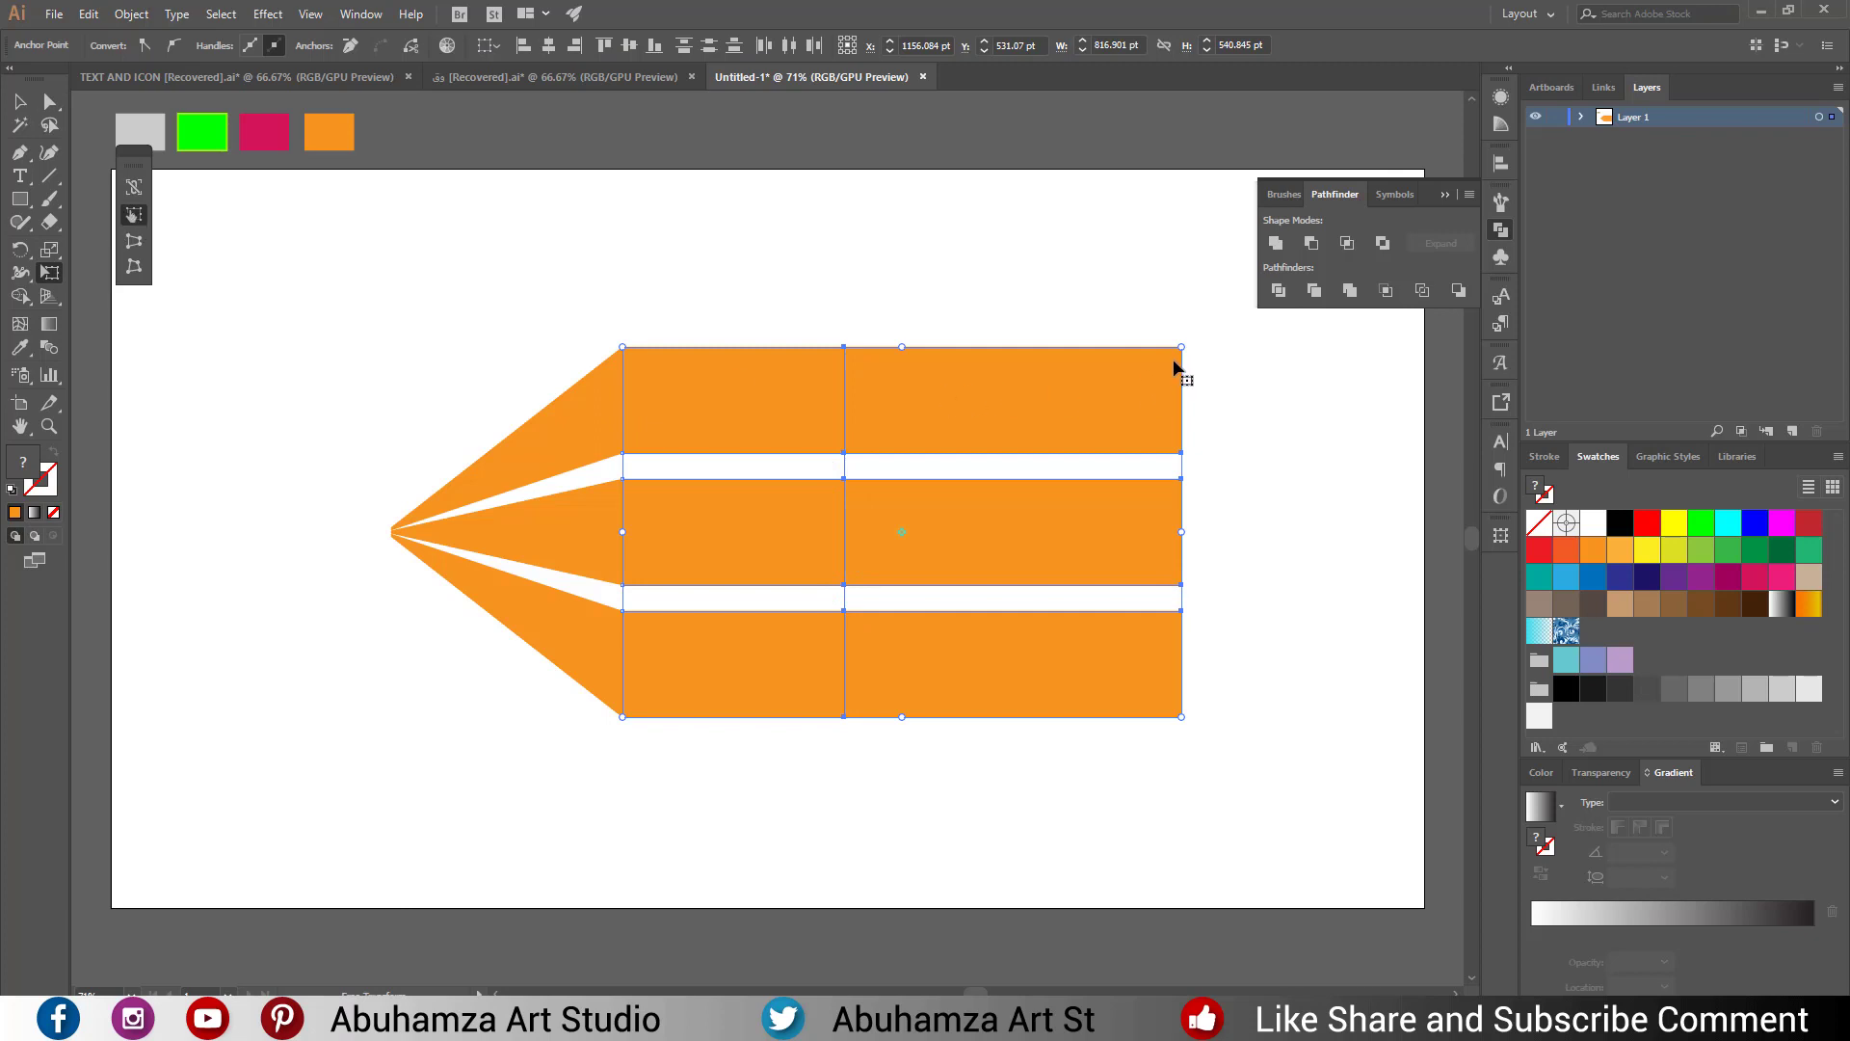
left_click_drag(1179, 345, 1065, 414)
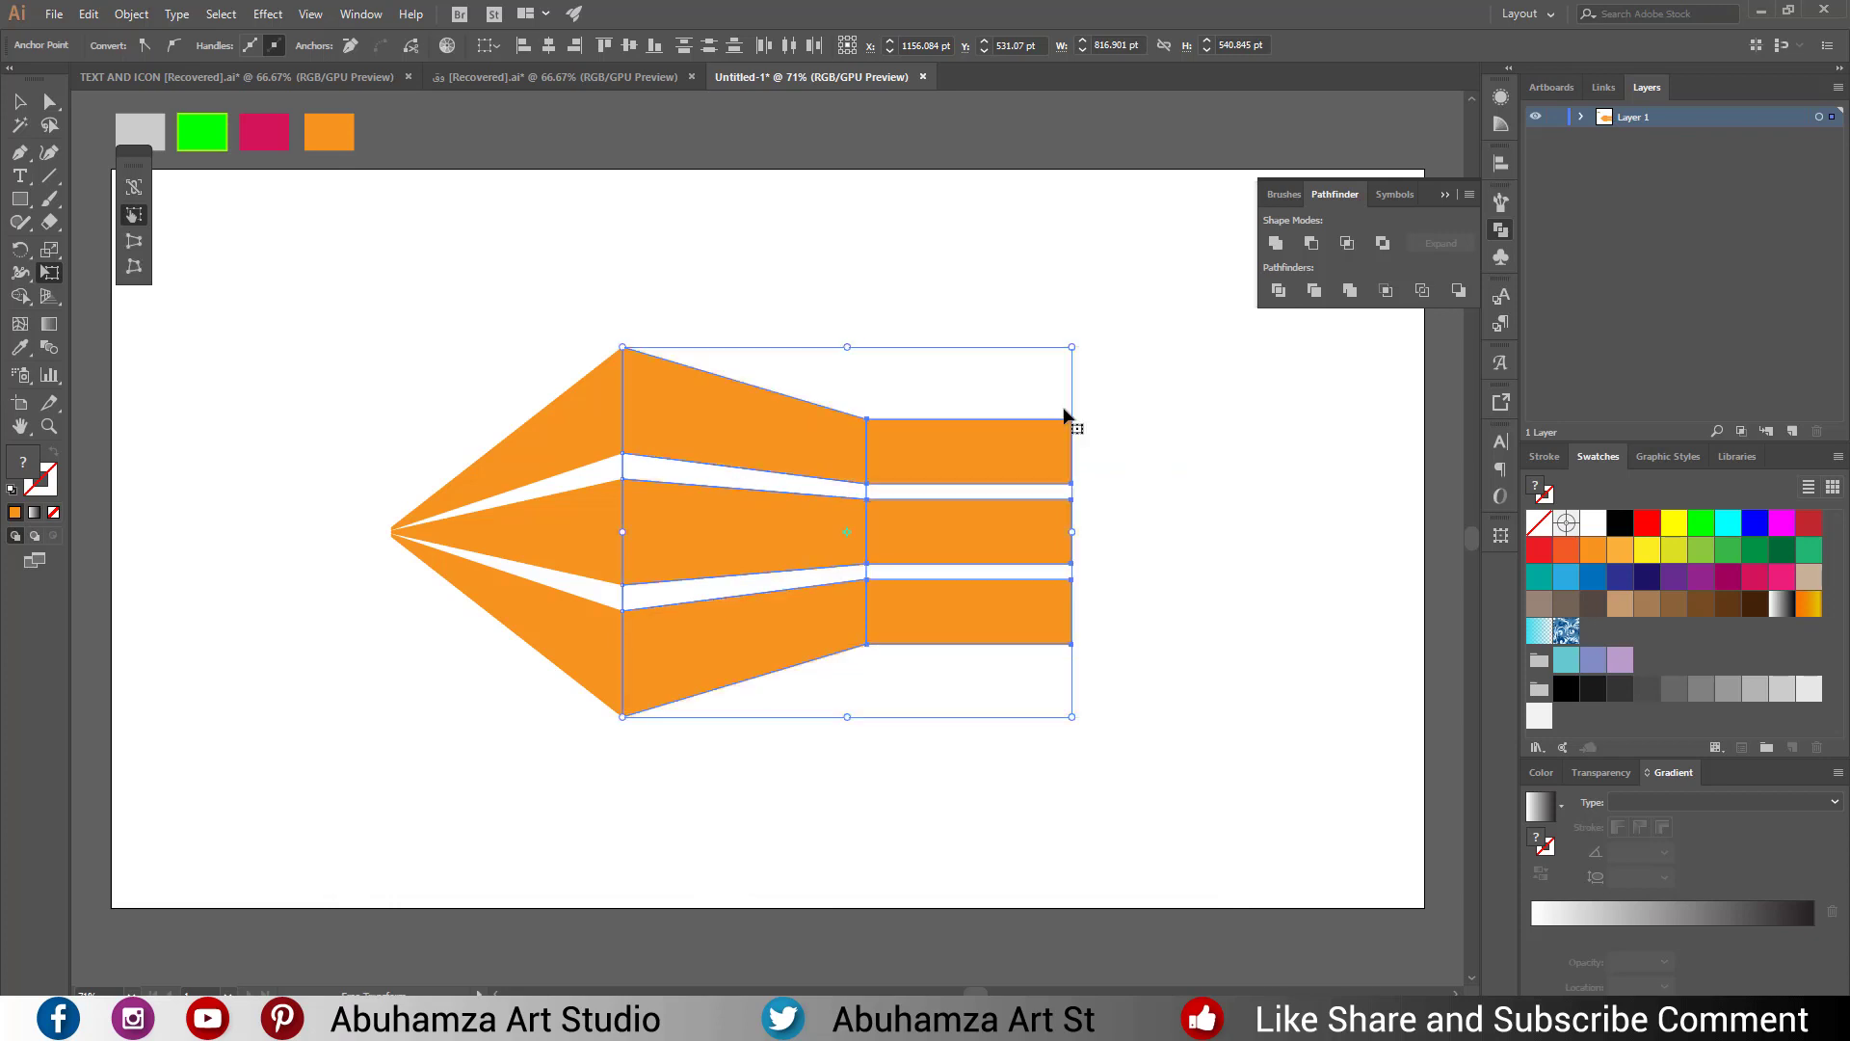
left_click(21, 104)
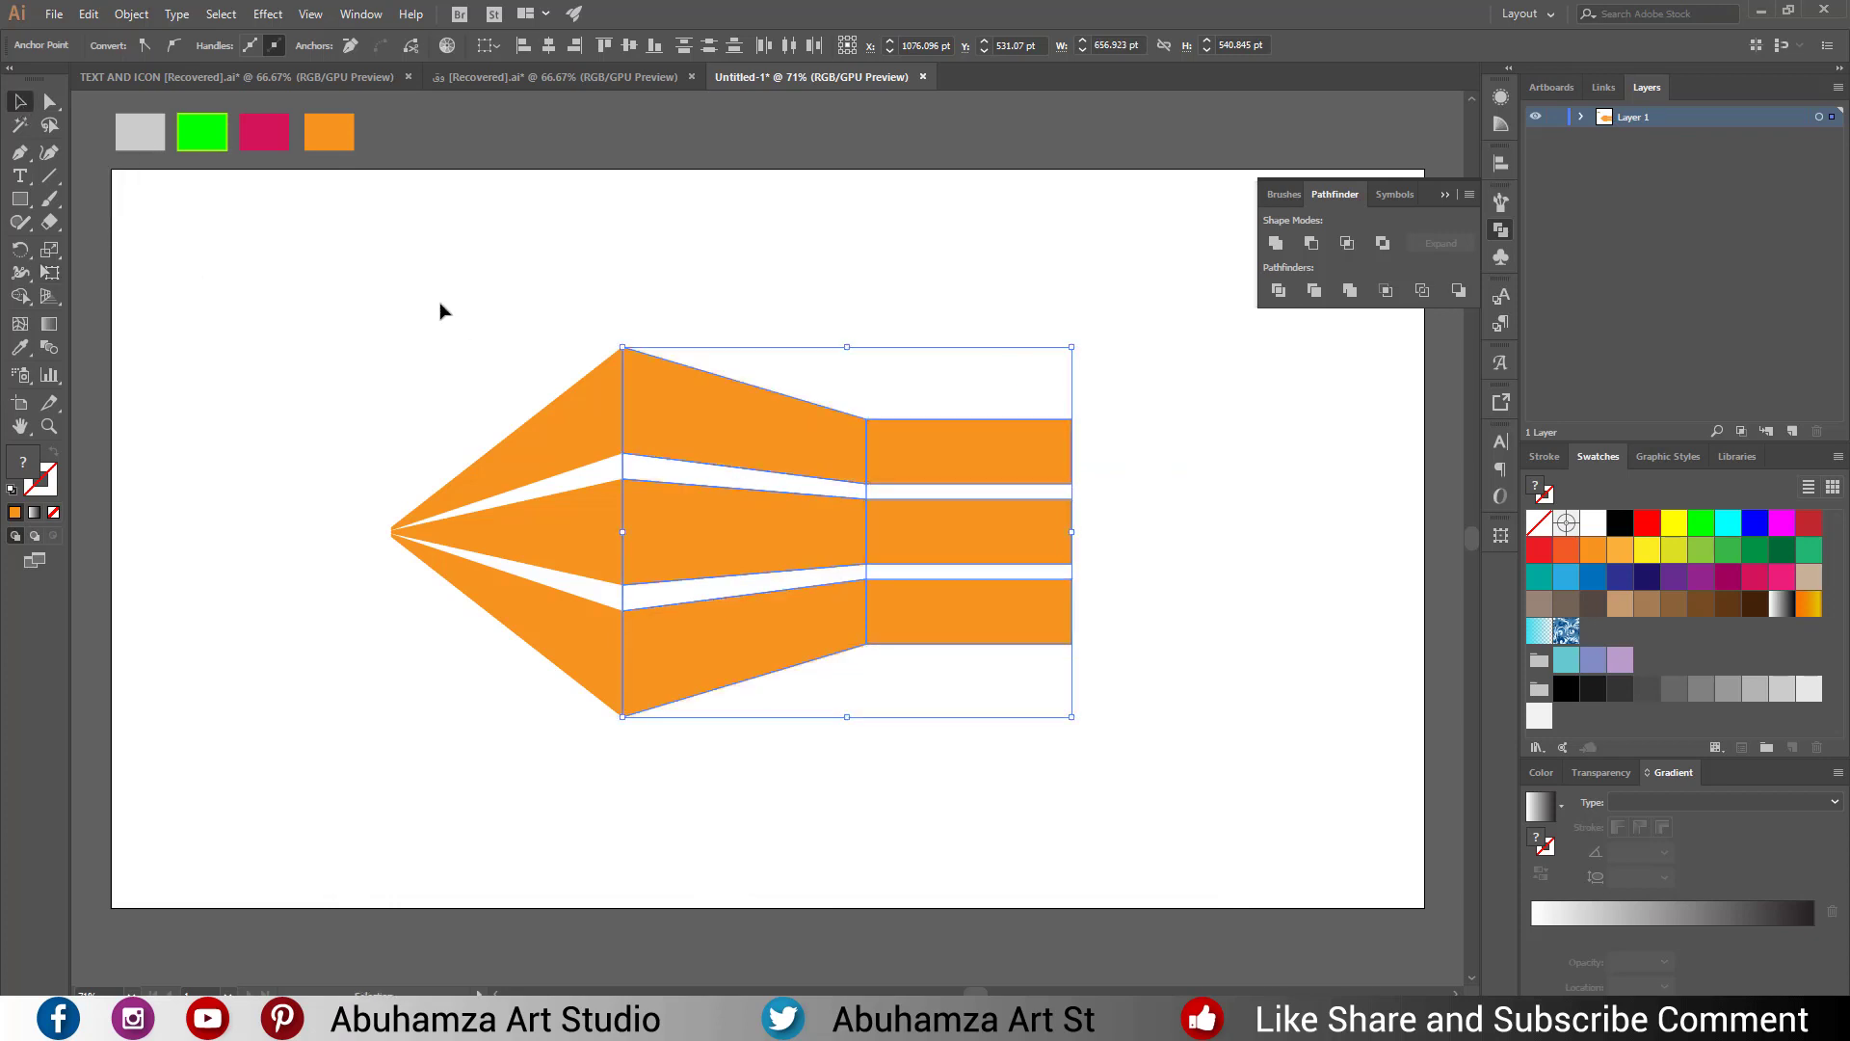
mouse_move(405, 276)
left_mouse_down()
mouse_move(764, 644)
mouse_move(665, 643)
left_mouse_up()
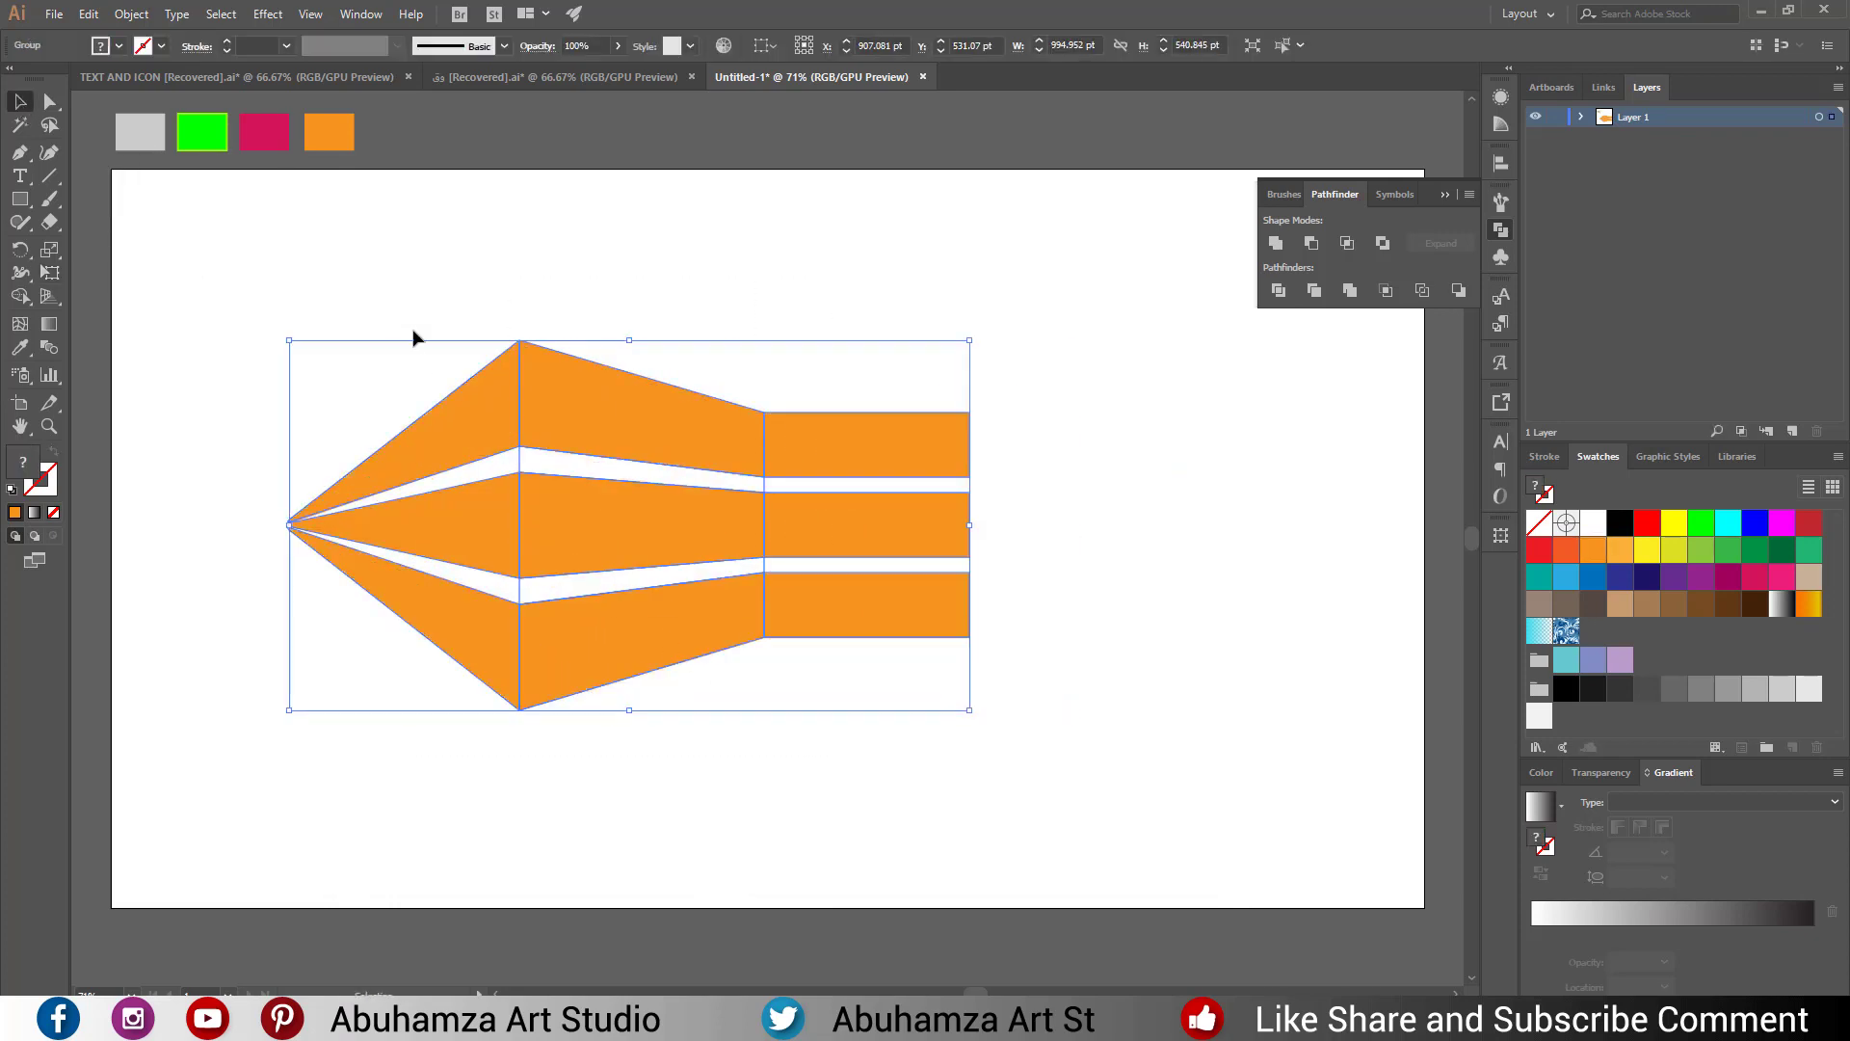
Lengthen the top right stem to the right.
left_click(469, 272)
left_click(910, 459)
left_click(51, 104)
left_click_drag(1027, 364, 918, 485)
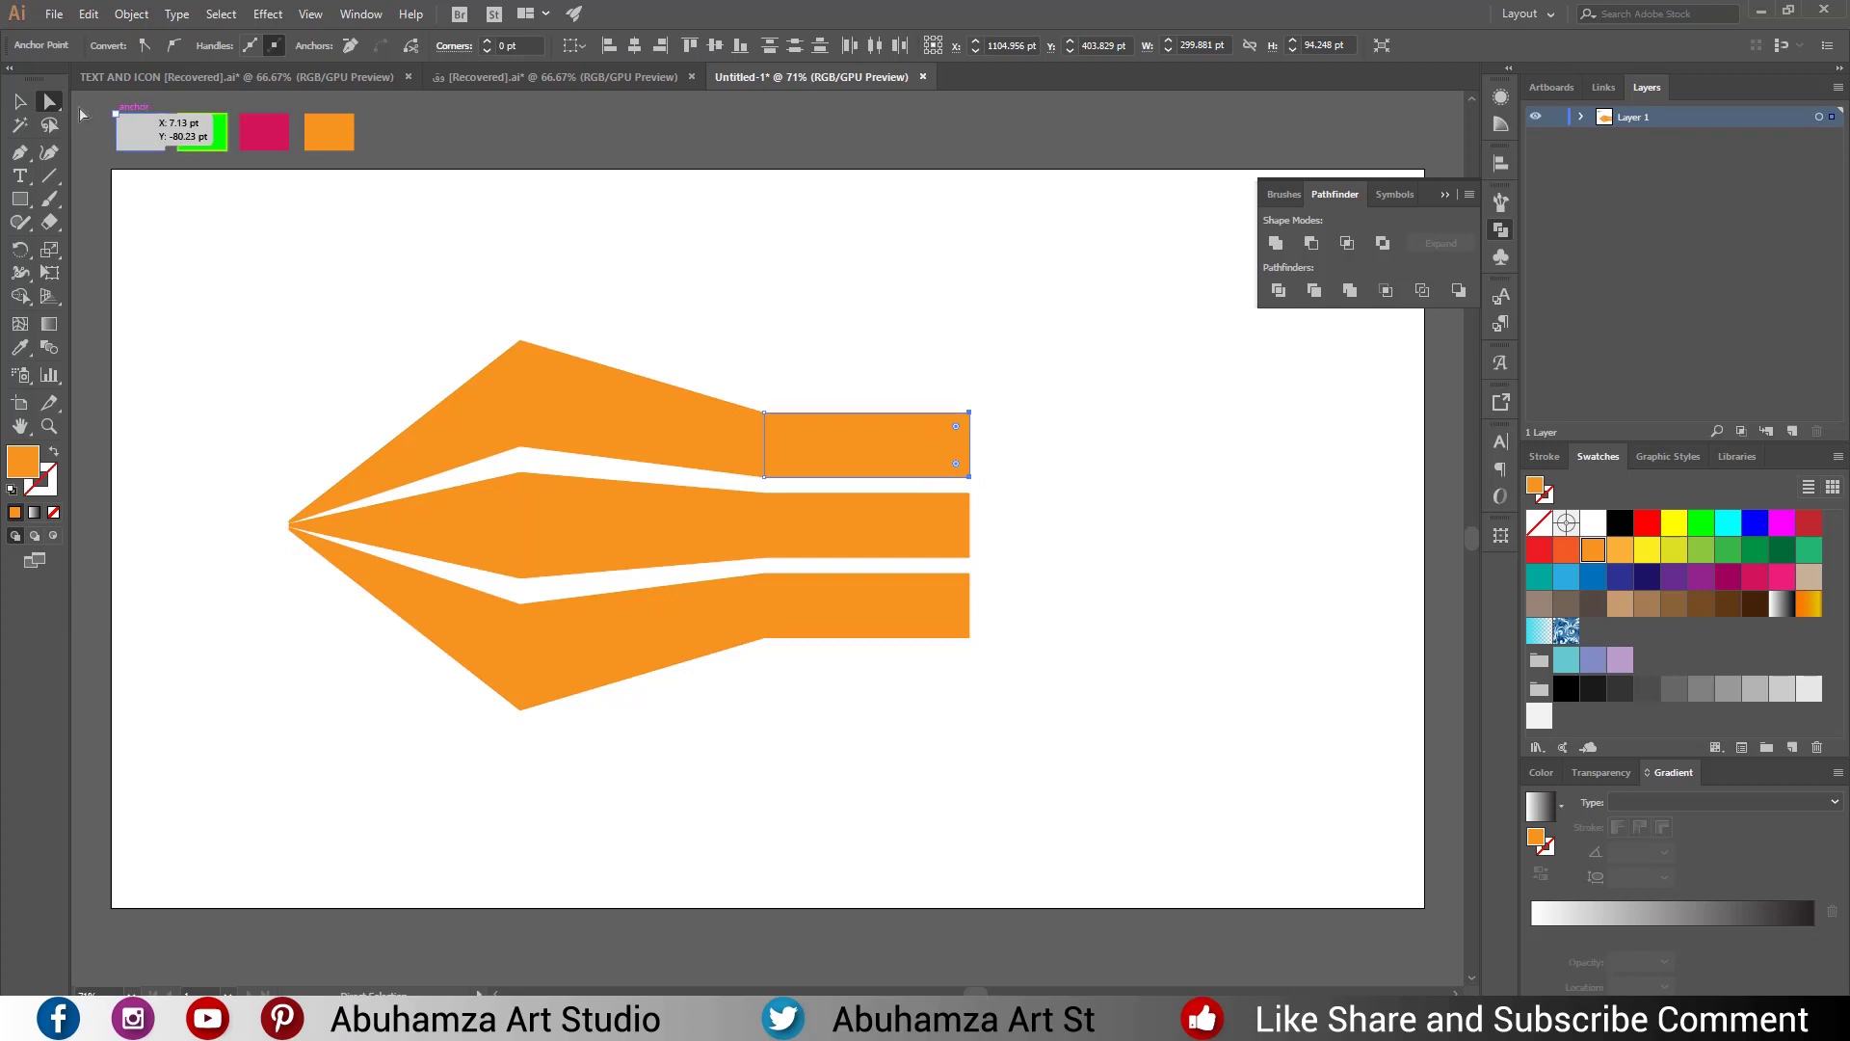
left_click(19, 104)
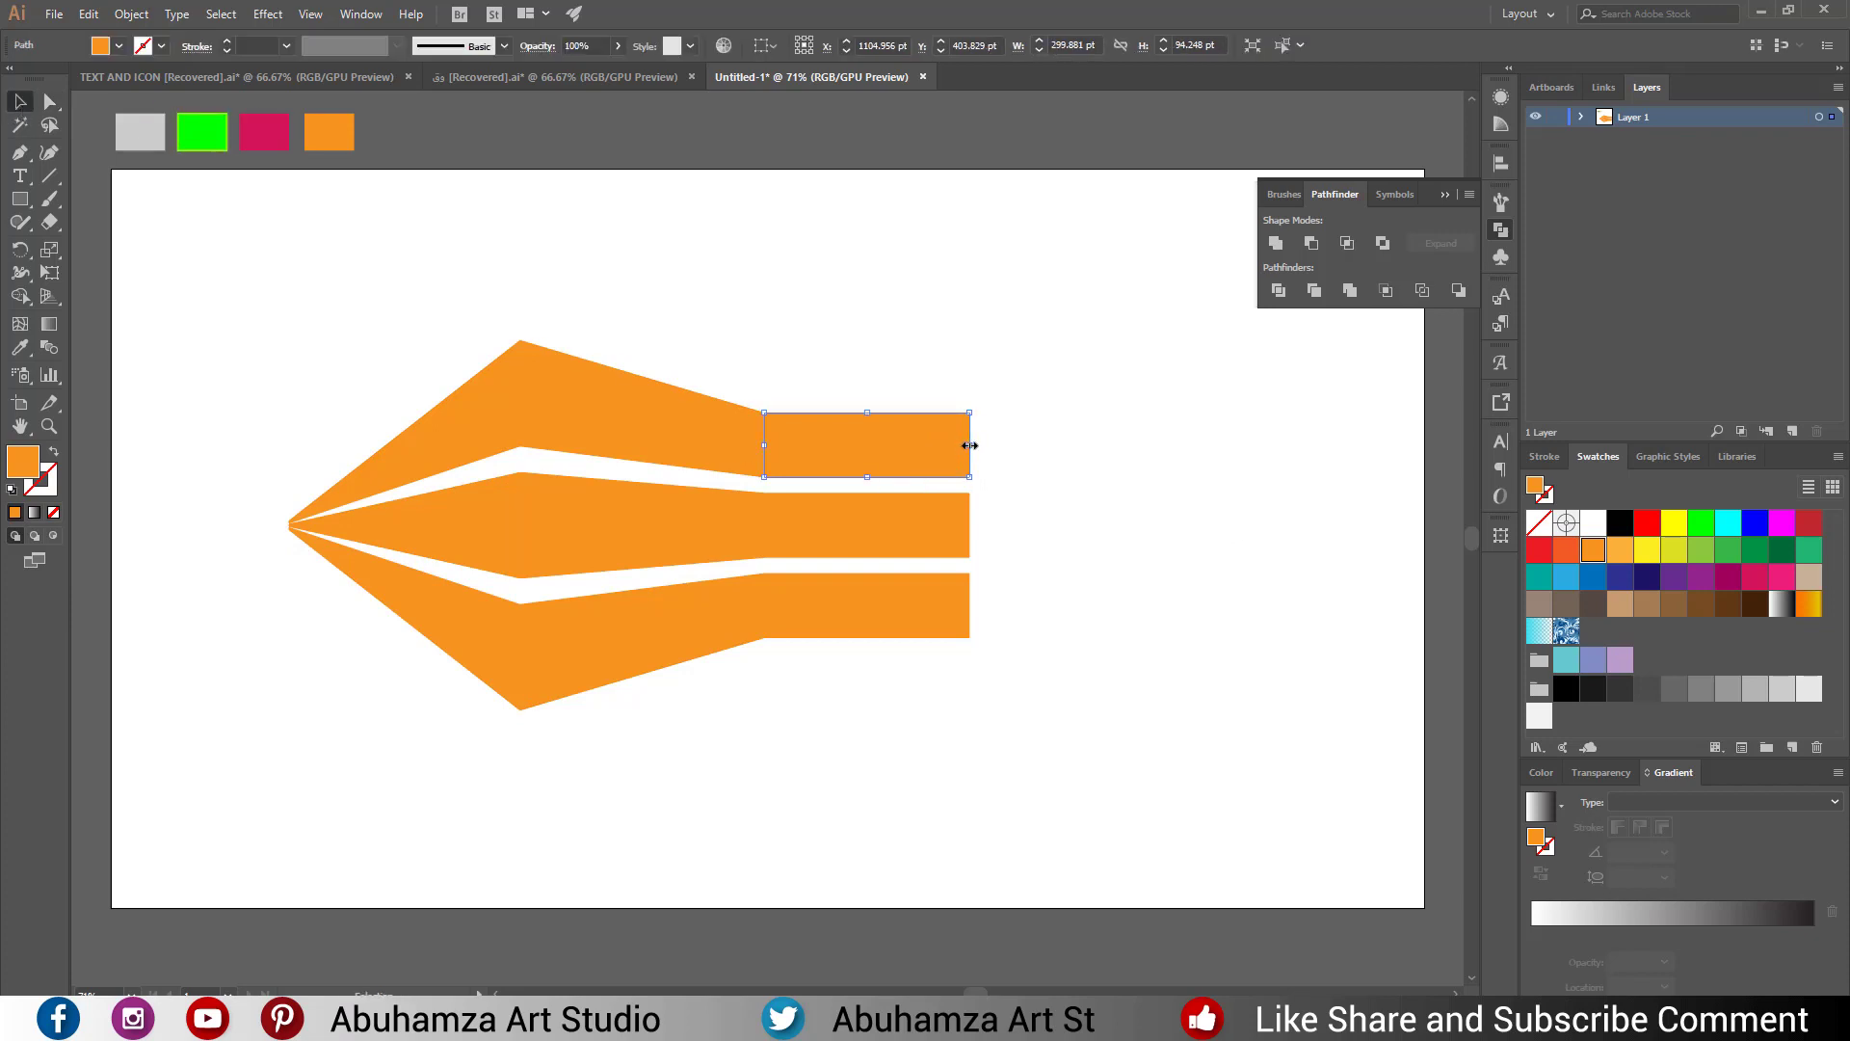
left_click_drag(970, 442, 1060, 448)
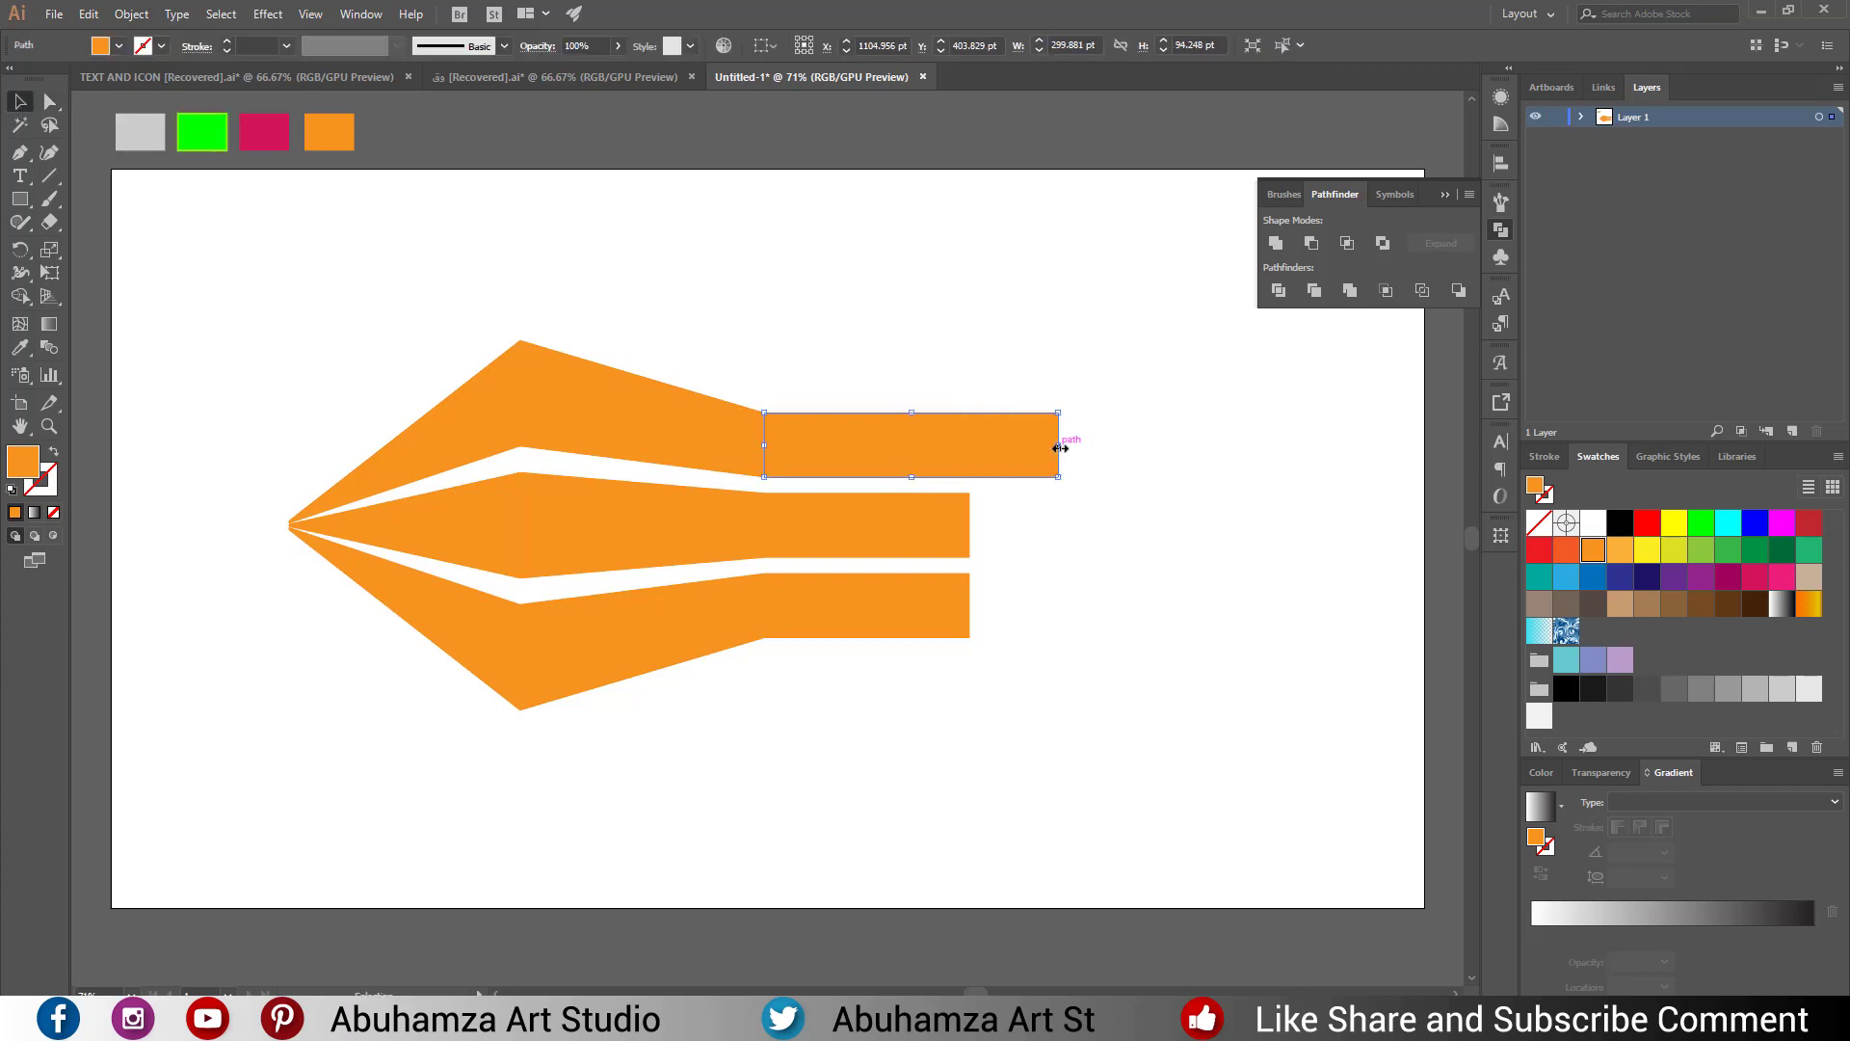
Stretch the middle right stem rightward past the top stem.
left_click(49, 104)
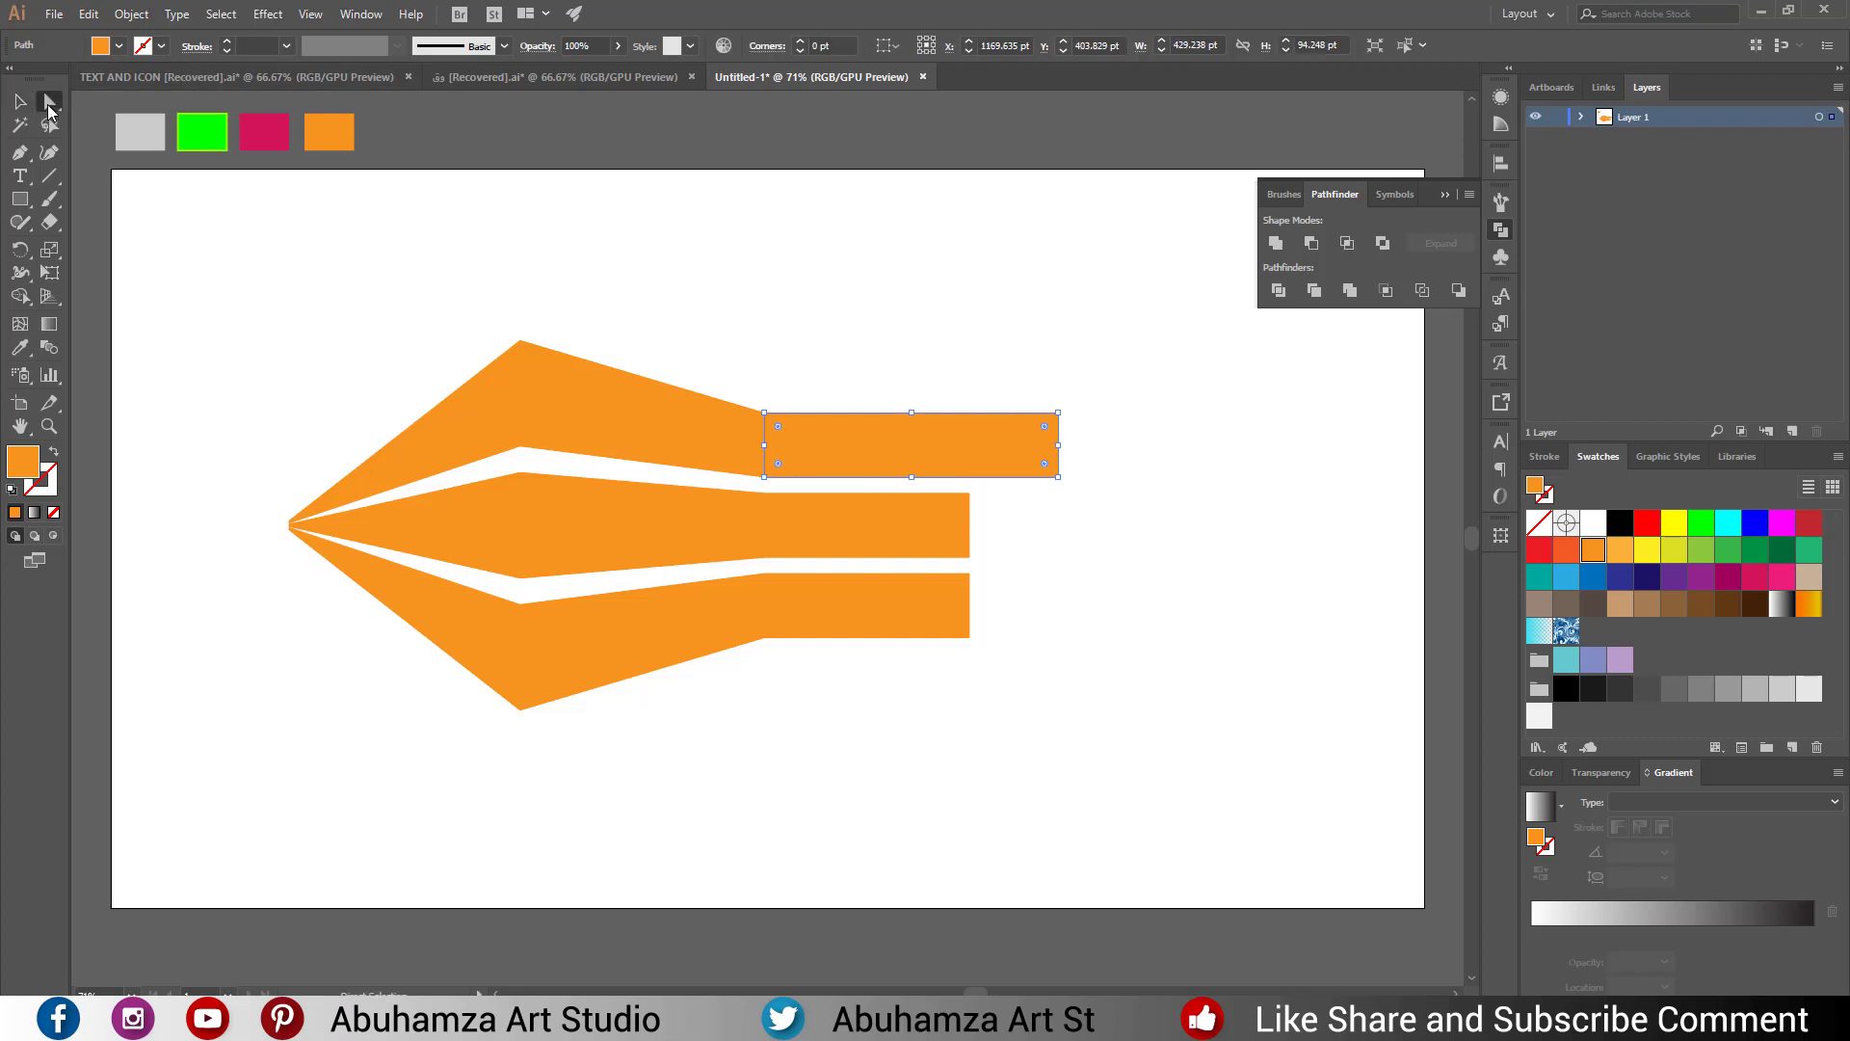
left_click_drag(915, 538, 914, 540)
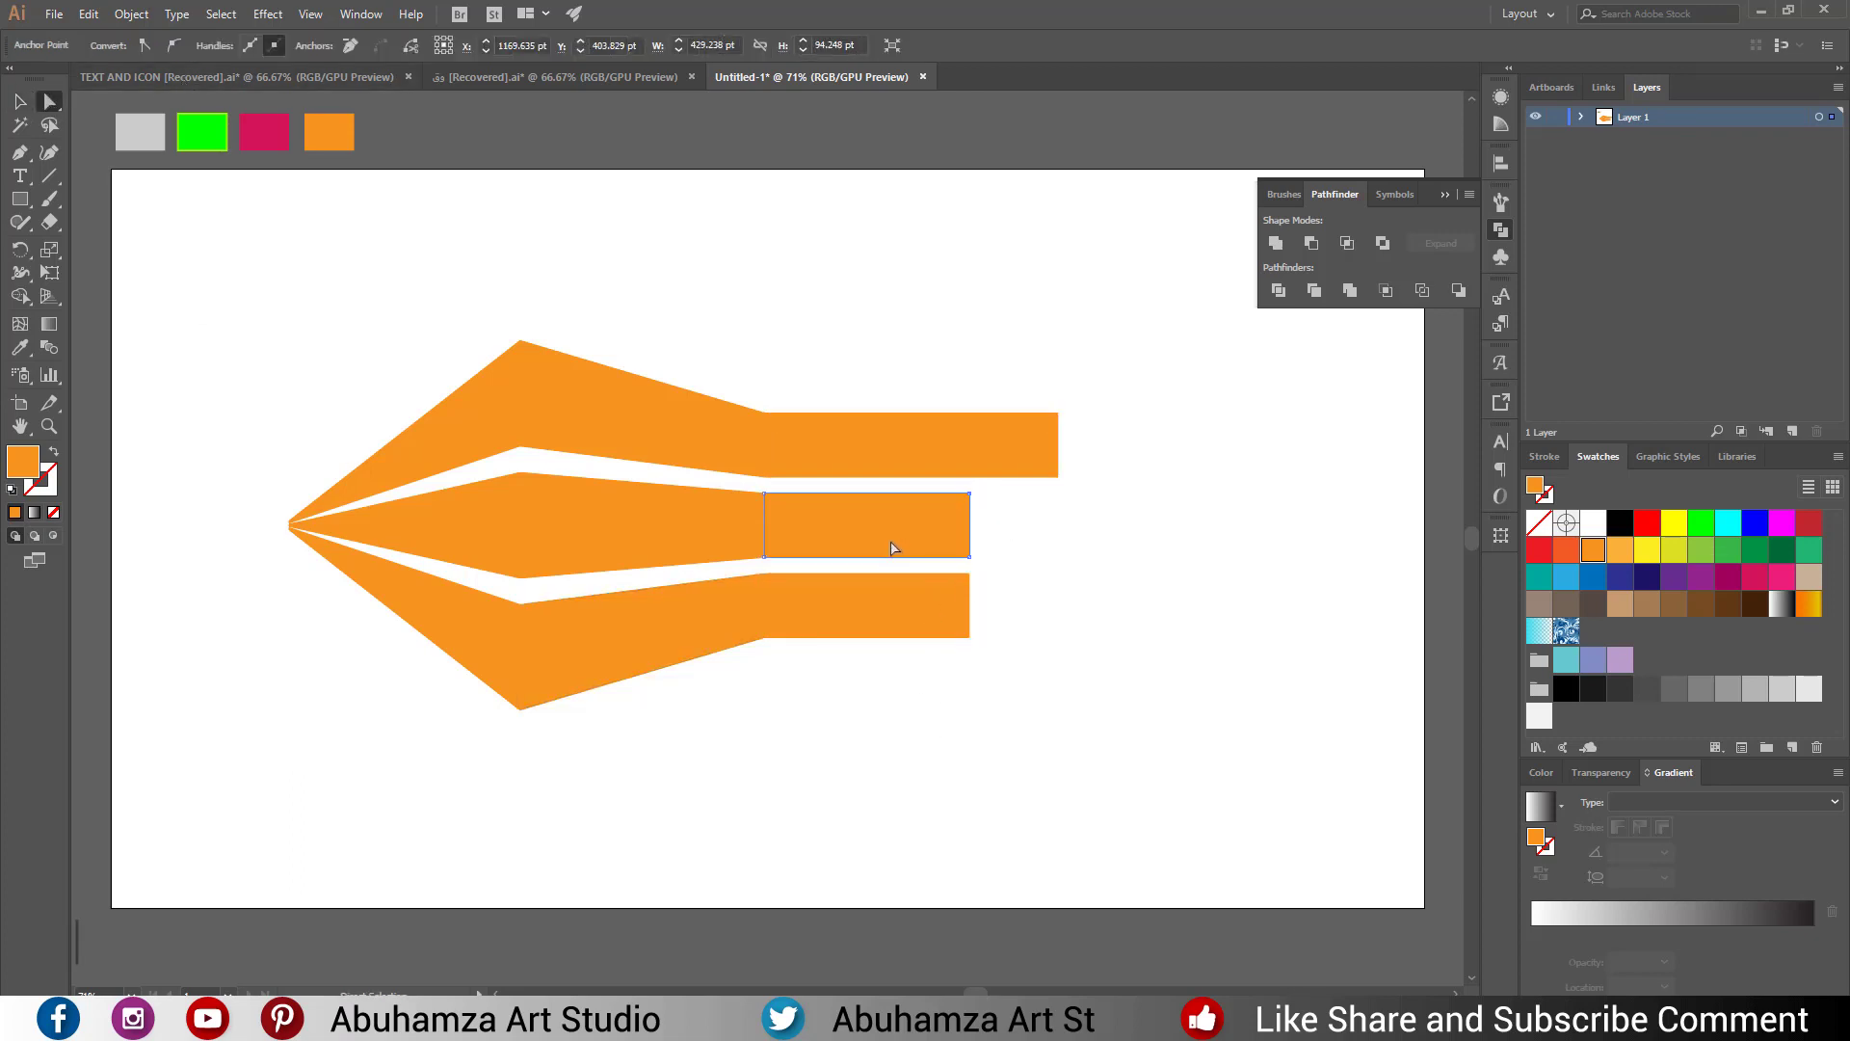
left_click(21, 102)
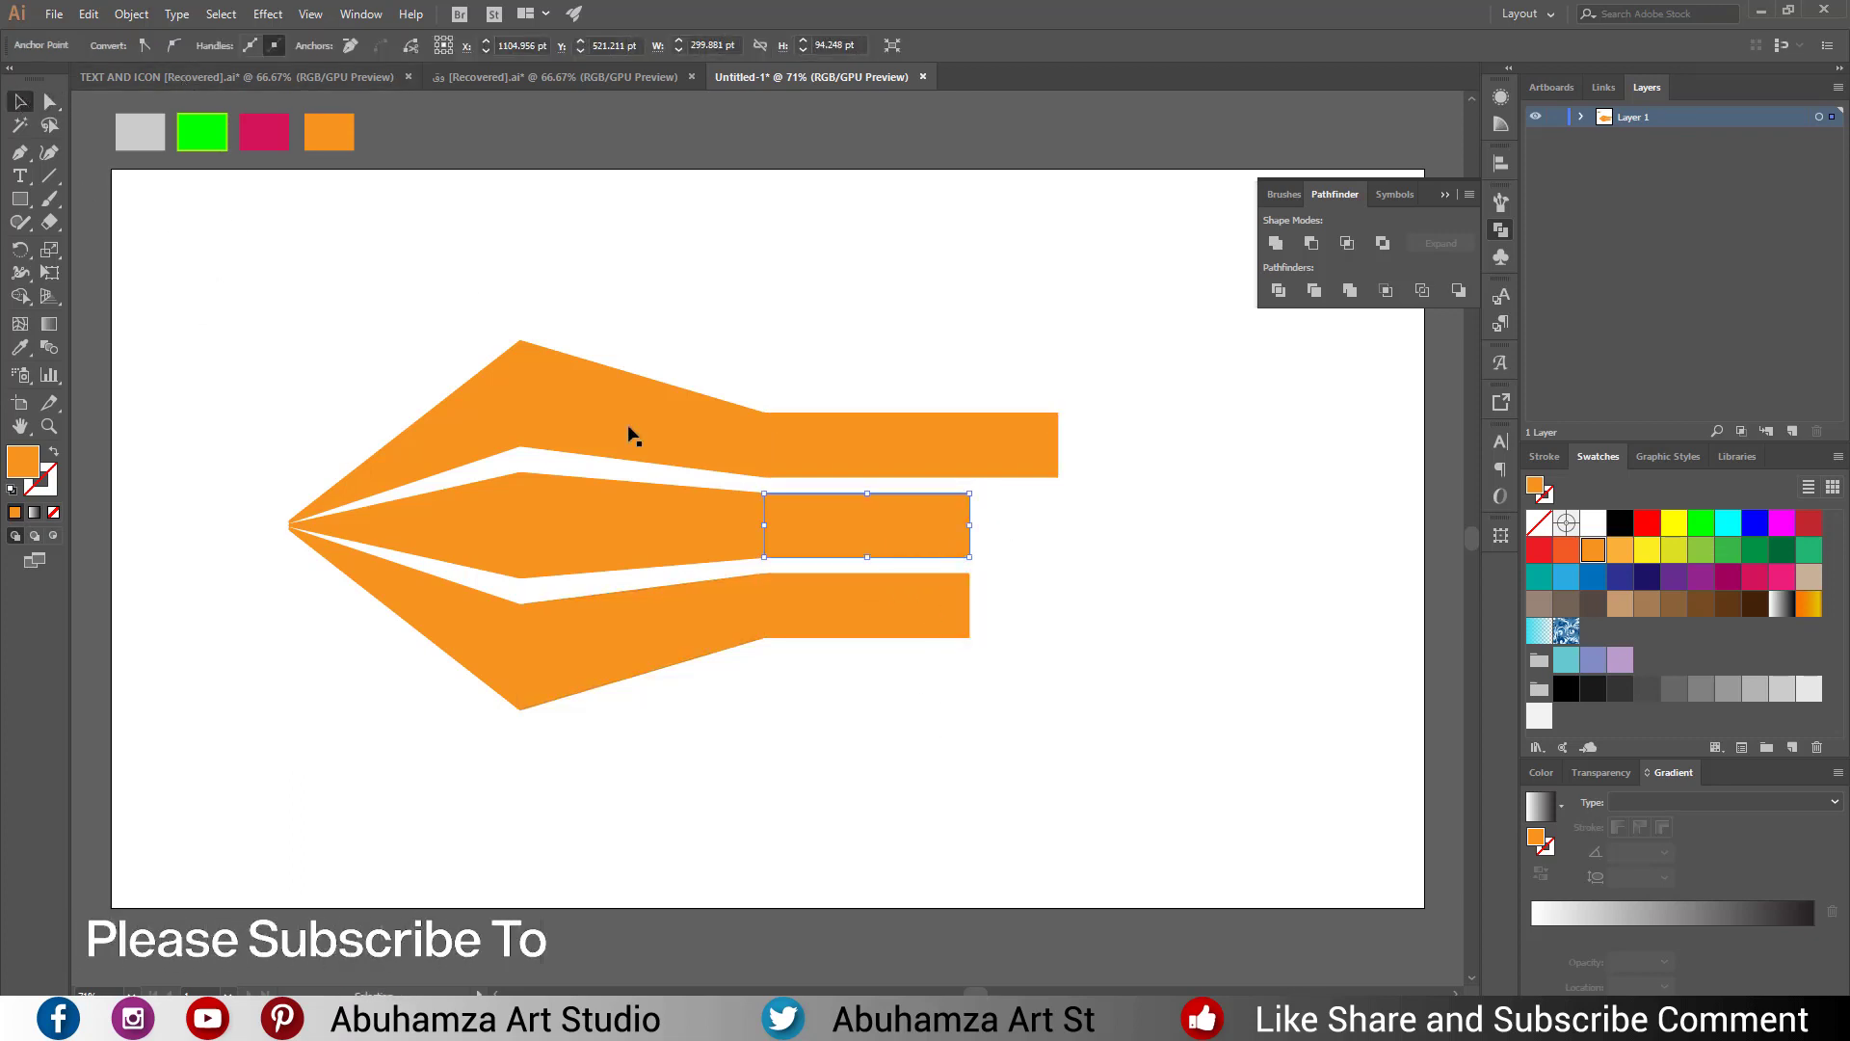
left_click_drag(970, 525, 1158, 527)
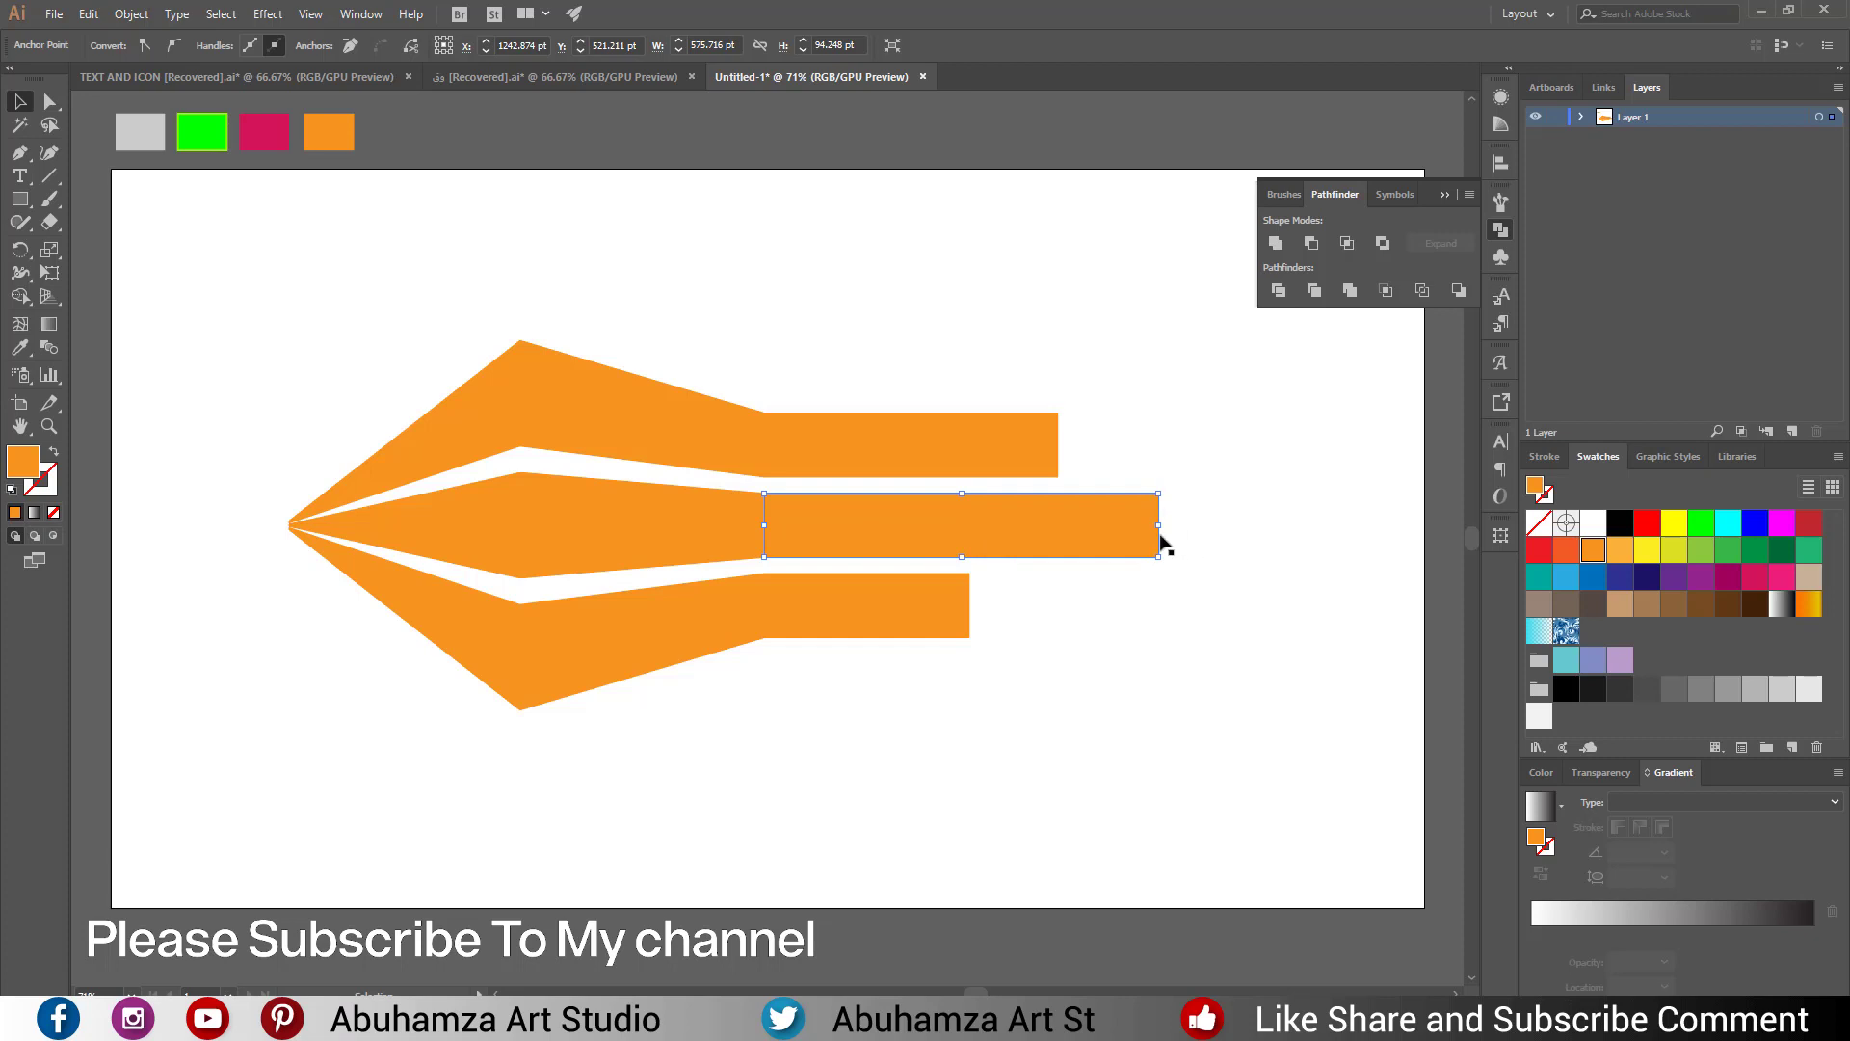
left_click_drag(1161, 527, 1226, 527)
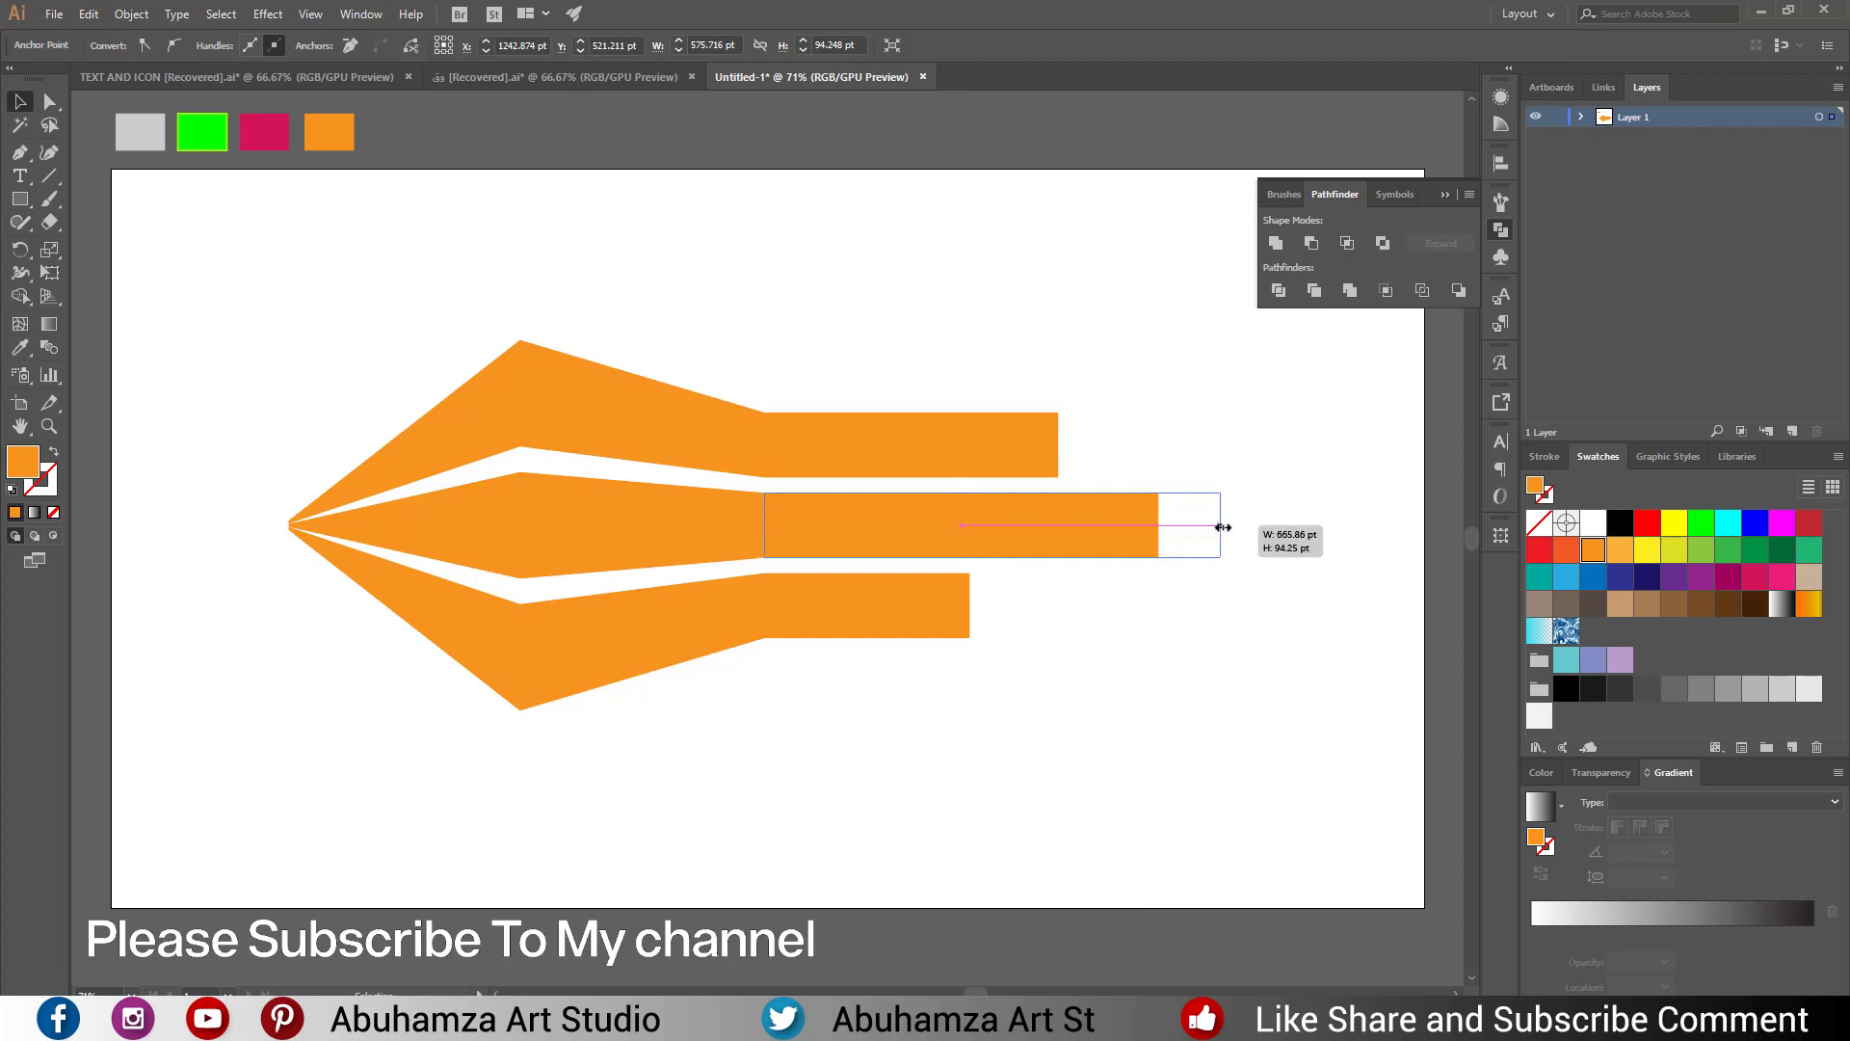
left_click_drag(1227, 527, 1256, 527)
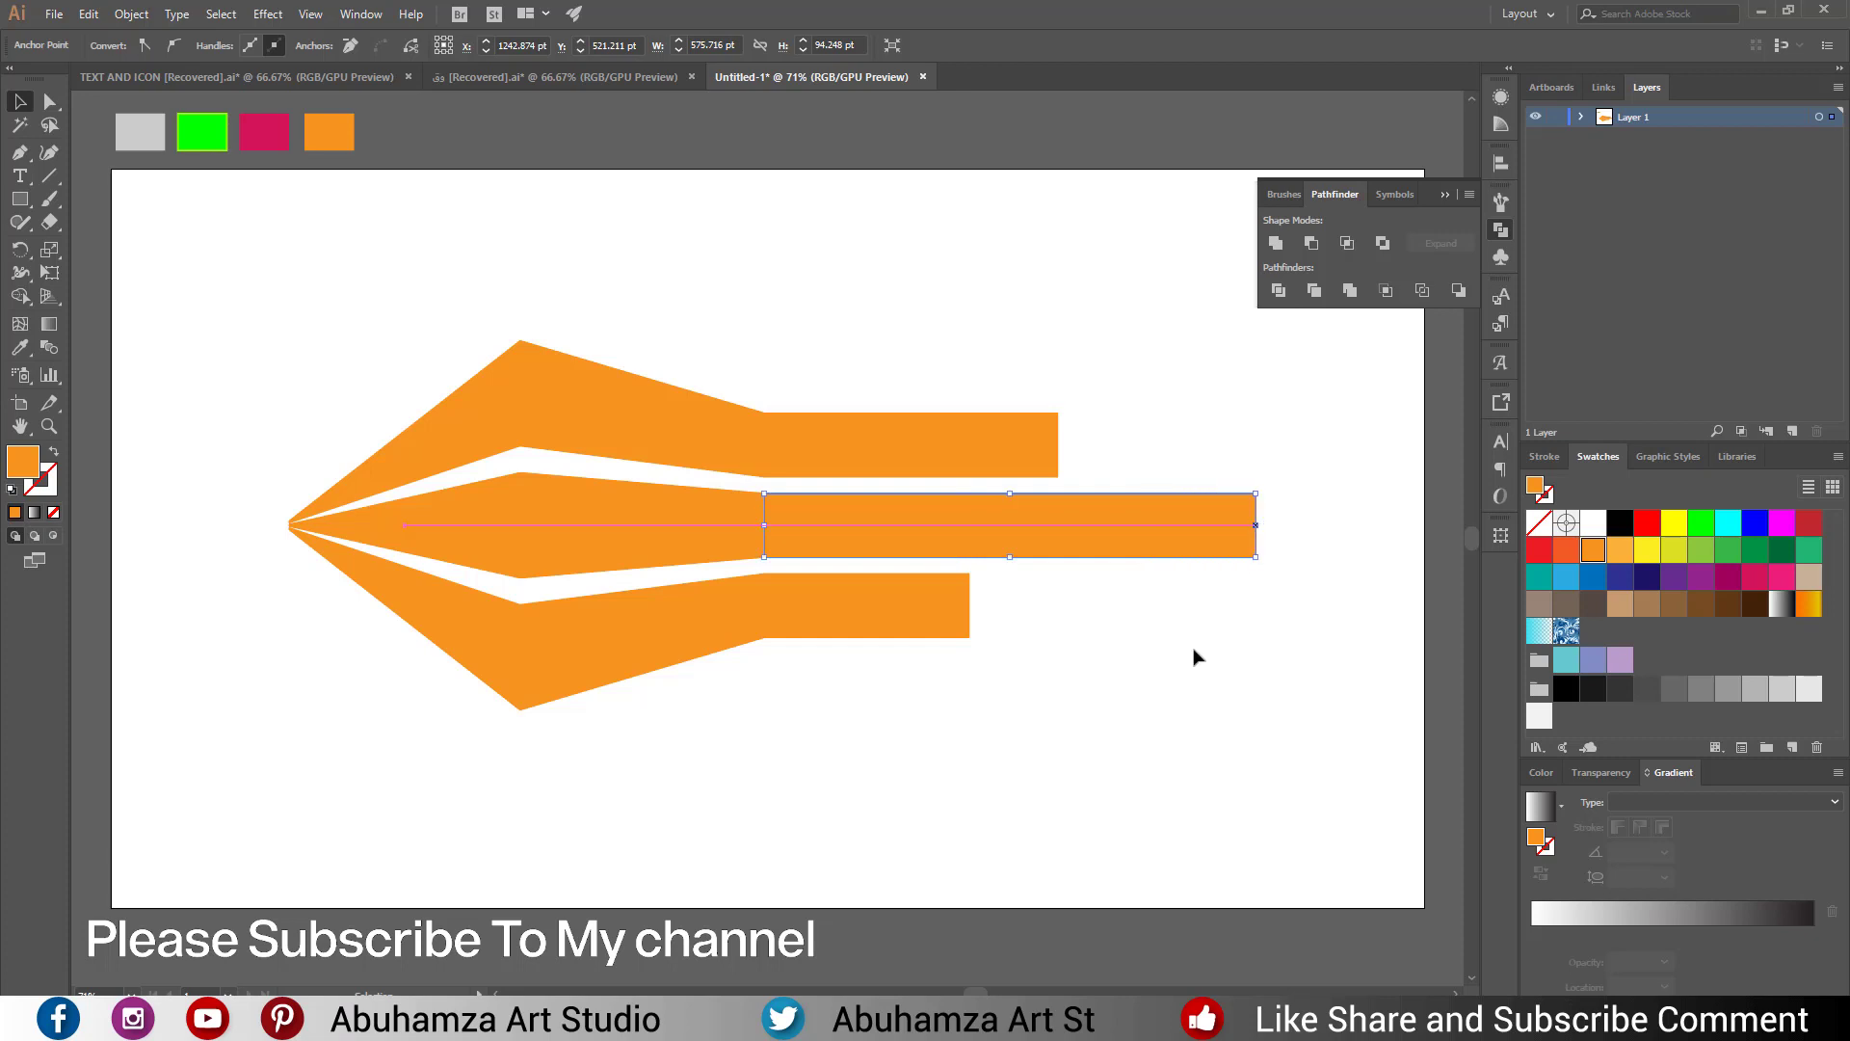
Stretch the bottom bar further right, then select the whole figure.
key("a")
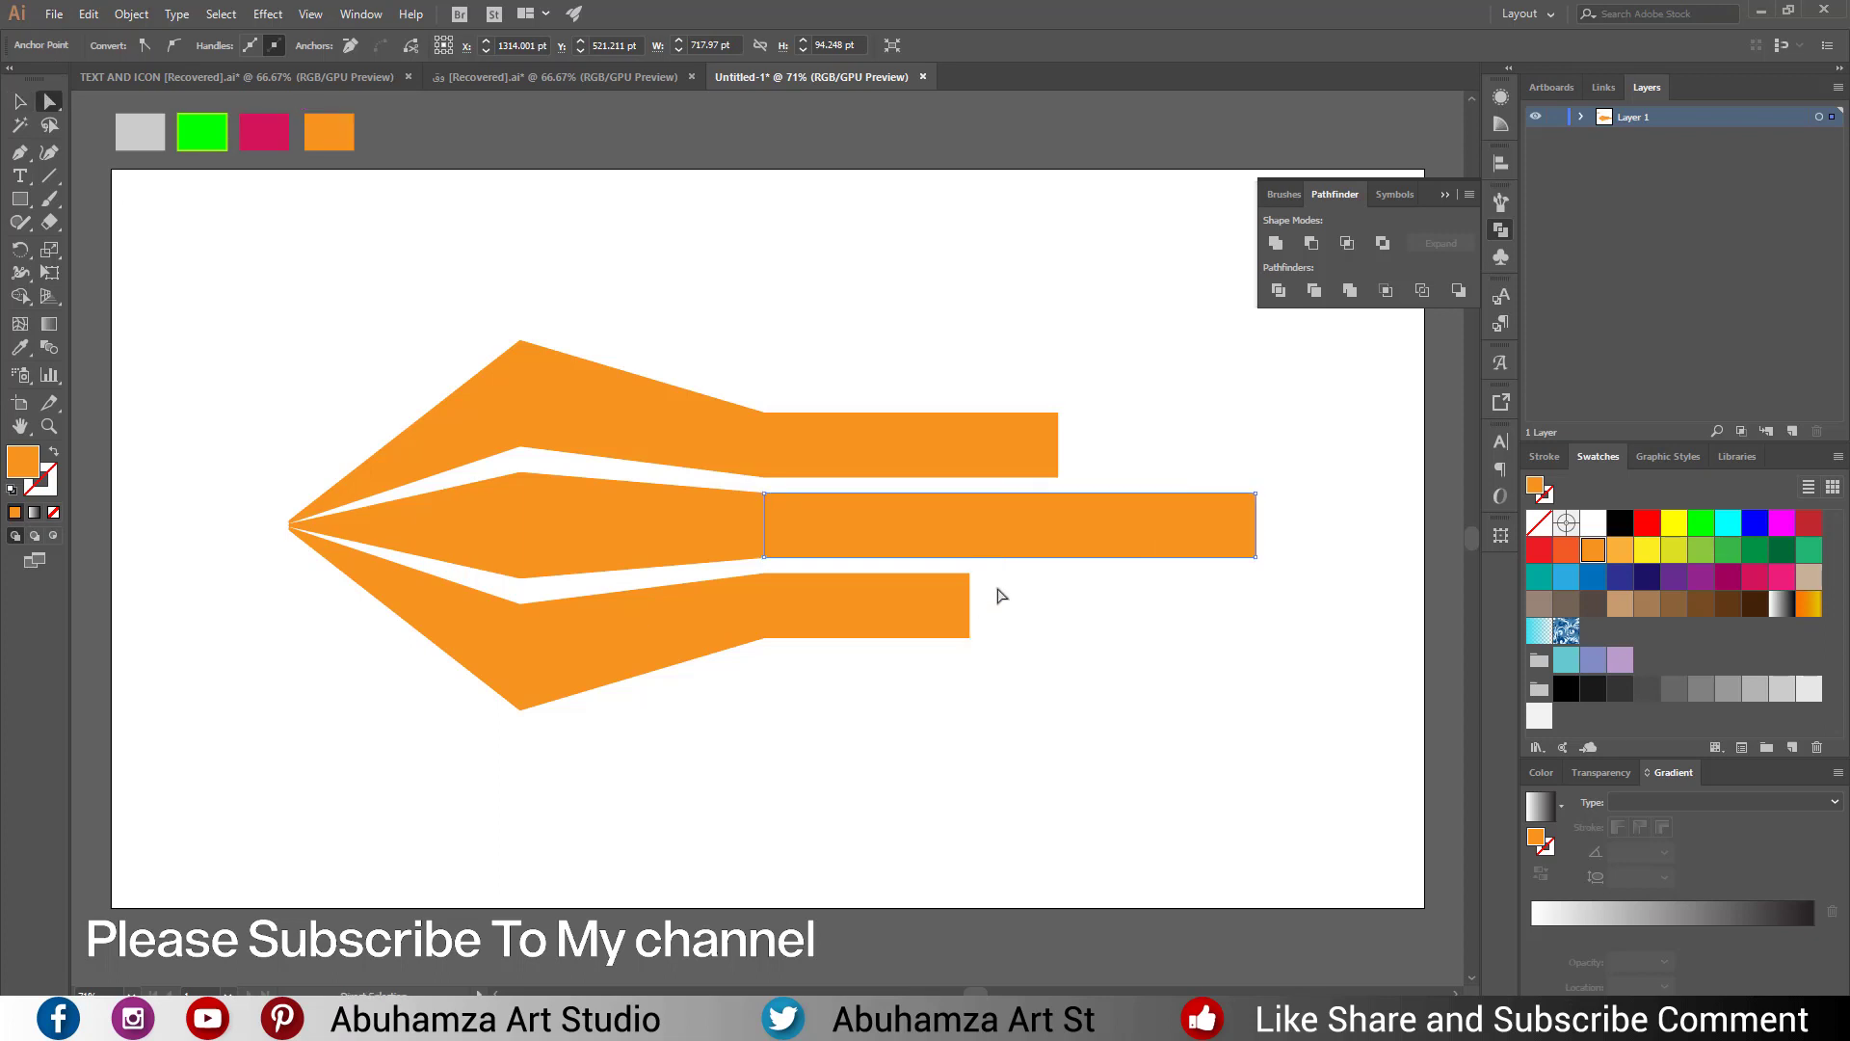
left_click_drag(990, 585, 909, 693)
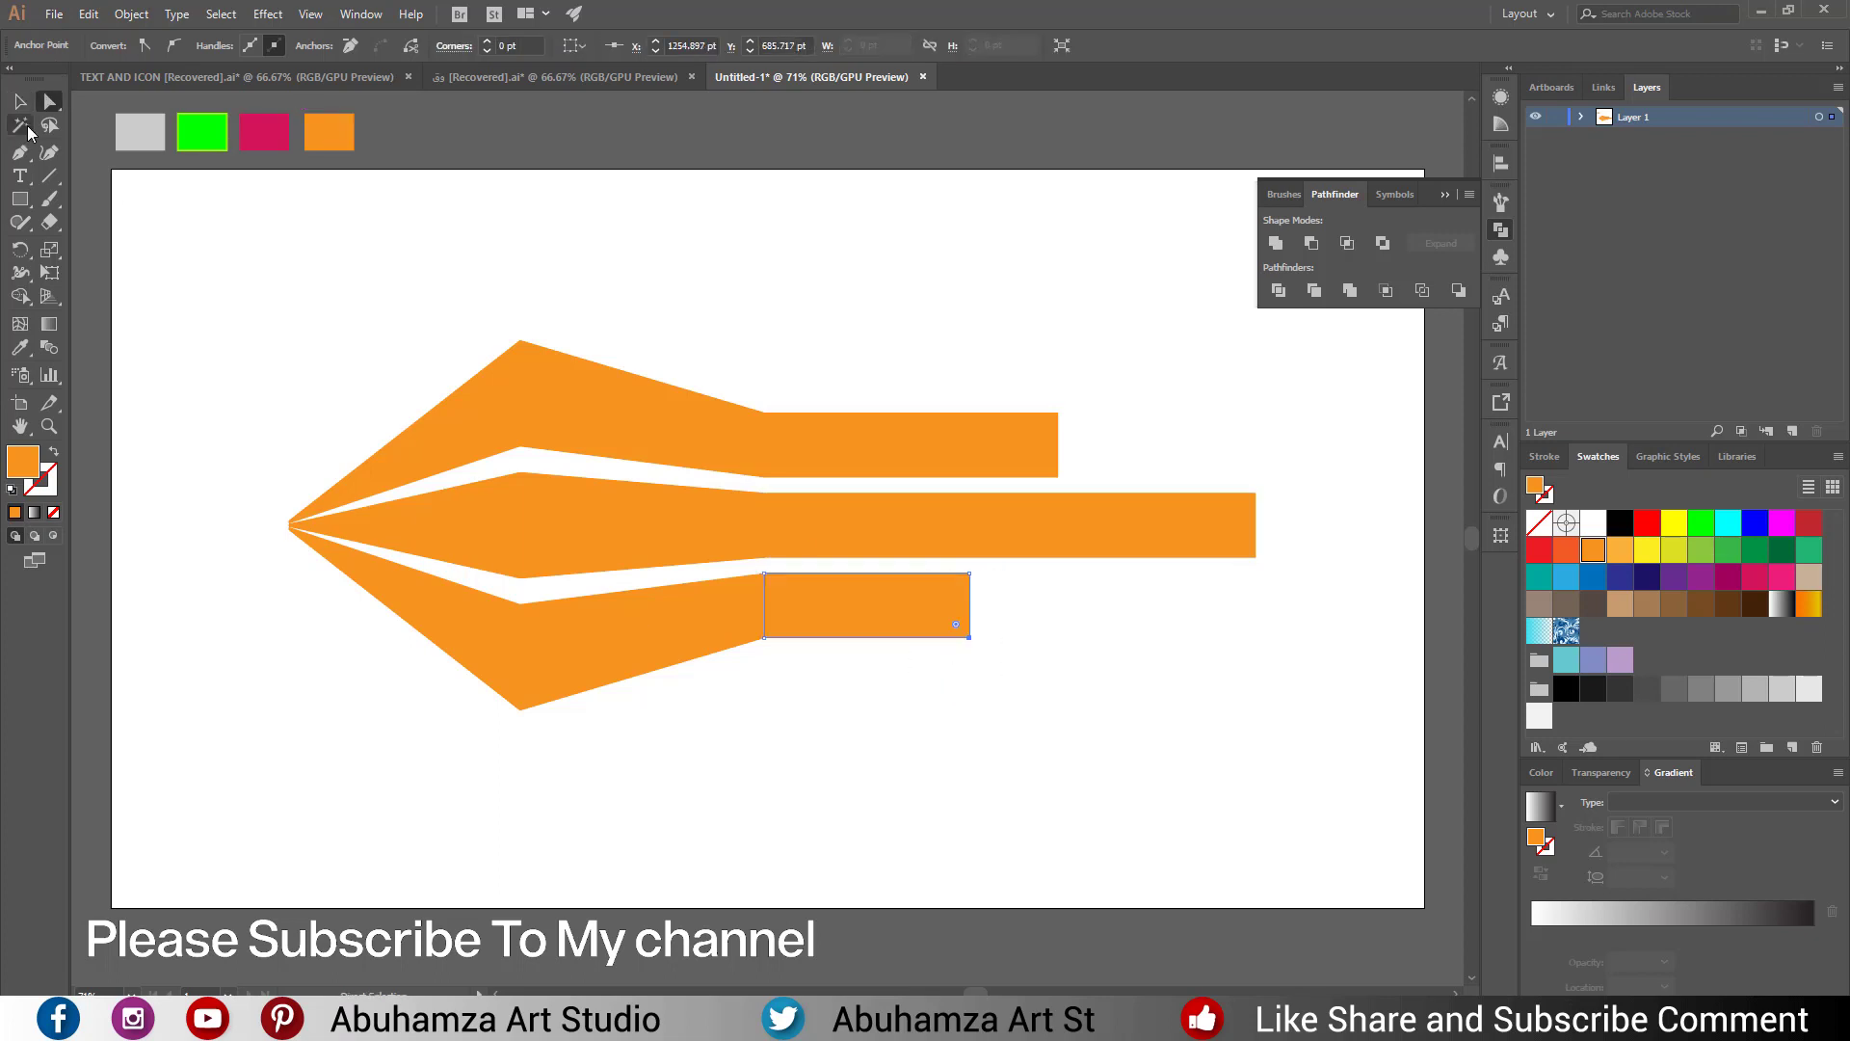
left_click(20, 102)
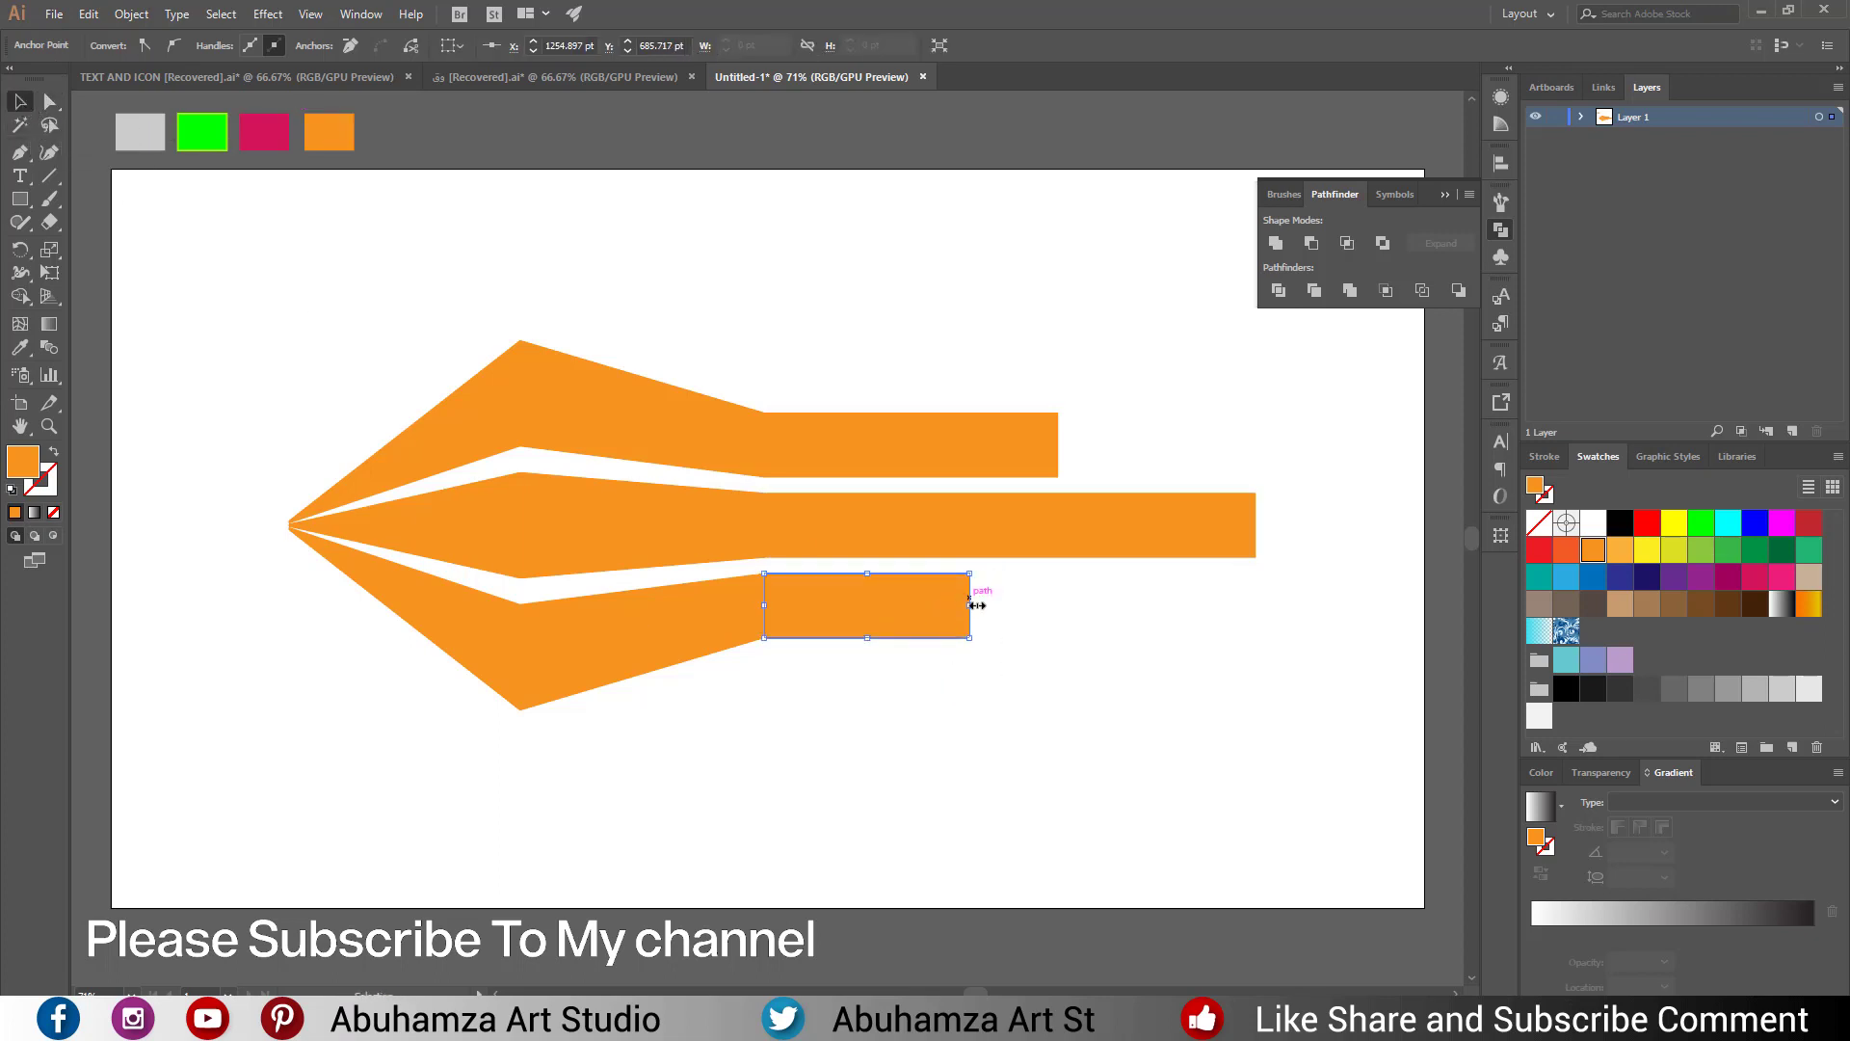
left_click_drag(968, 607, 1151, 610)
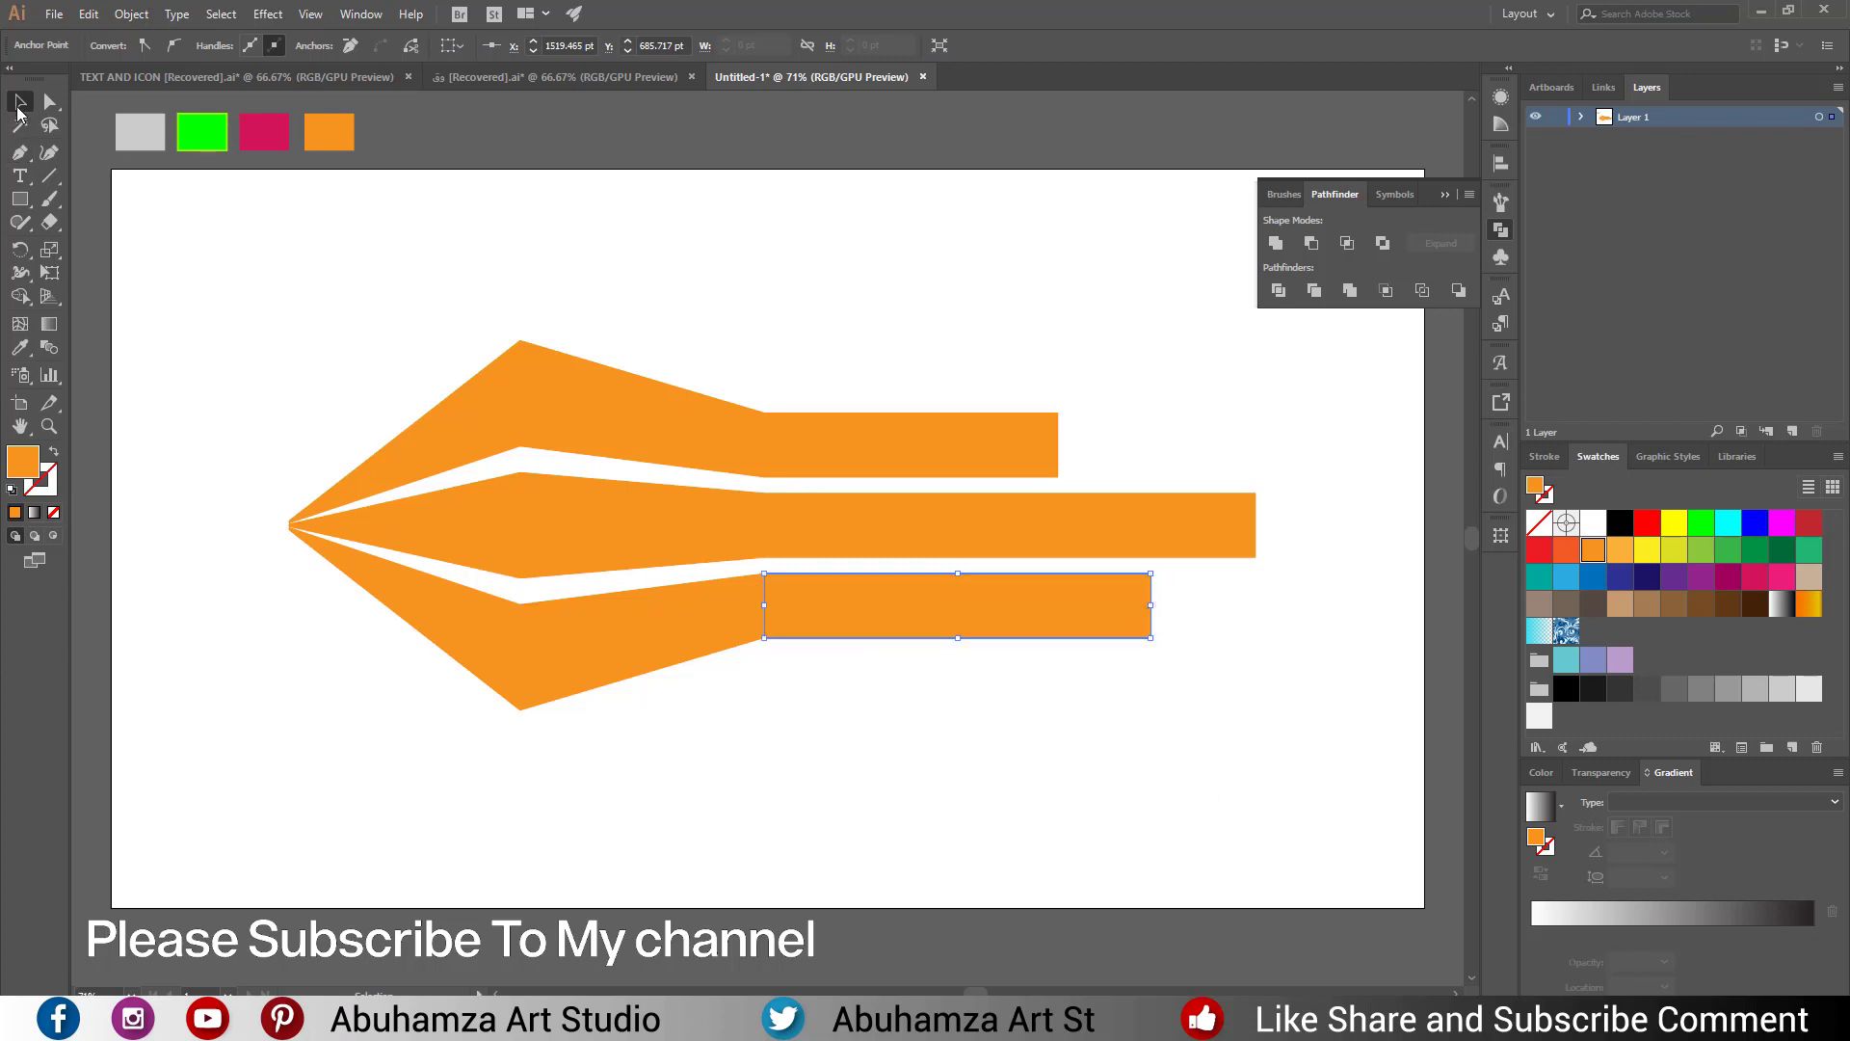
key("ctrl+g")
mouse_move(331, 277)
left_mouse_down()
mouse_move(1187, 749)
mouse_move(1318, 775)
left_mouse_up()
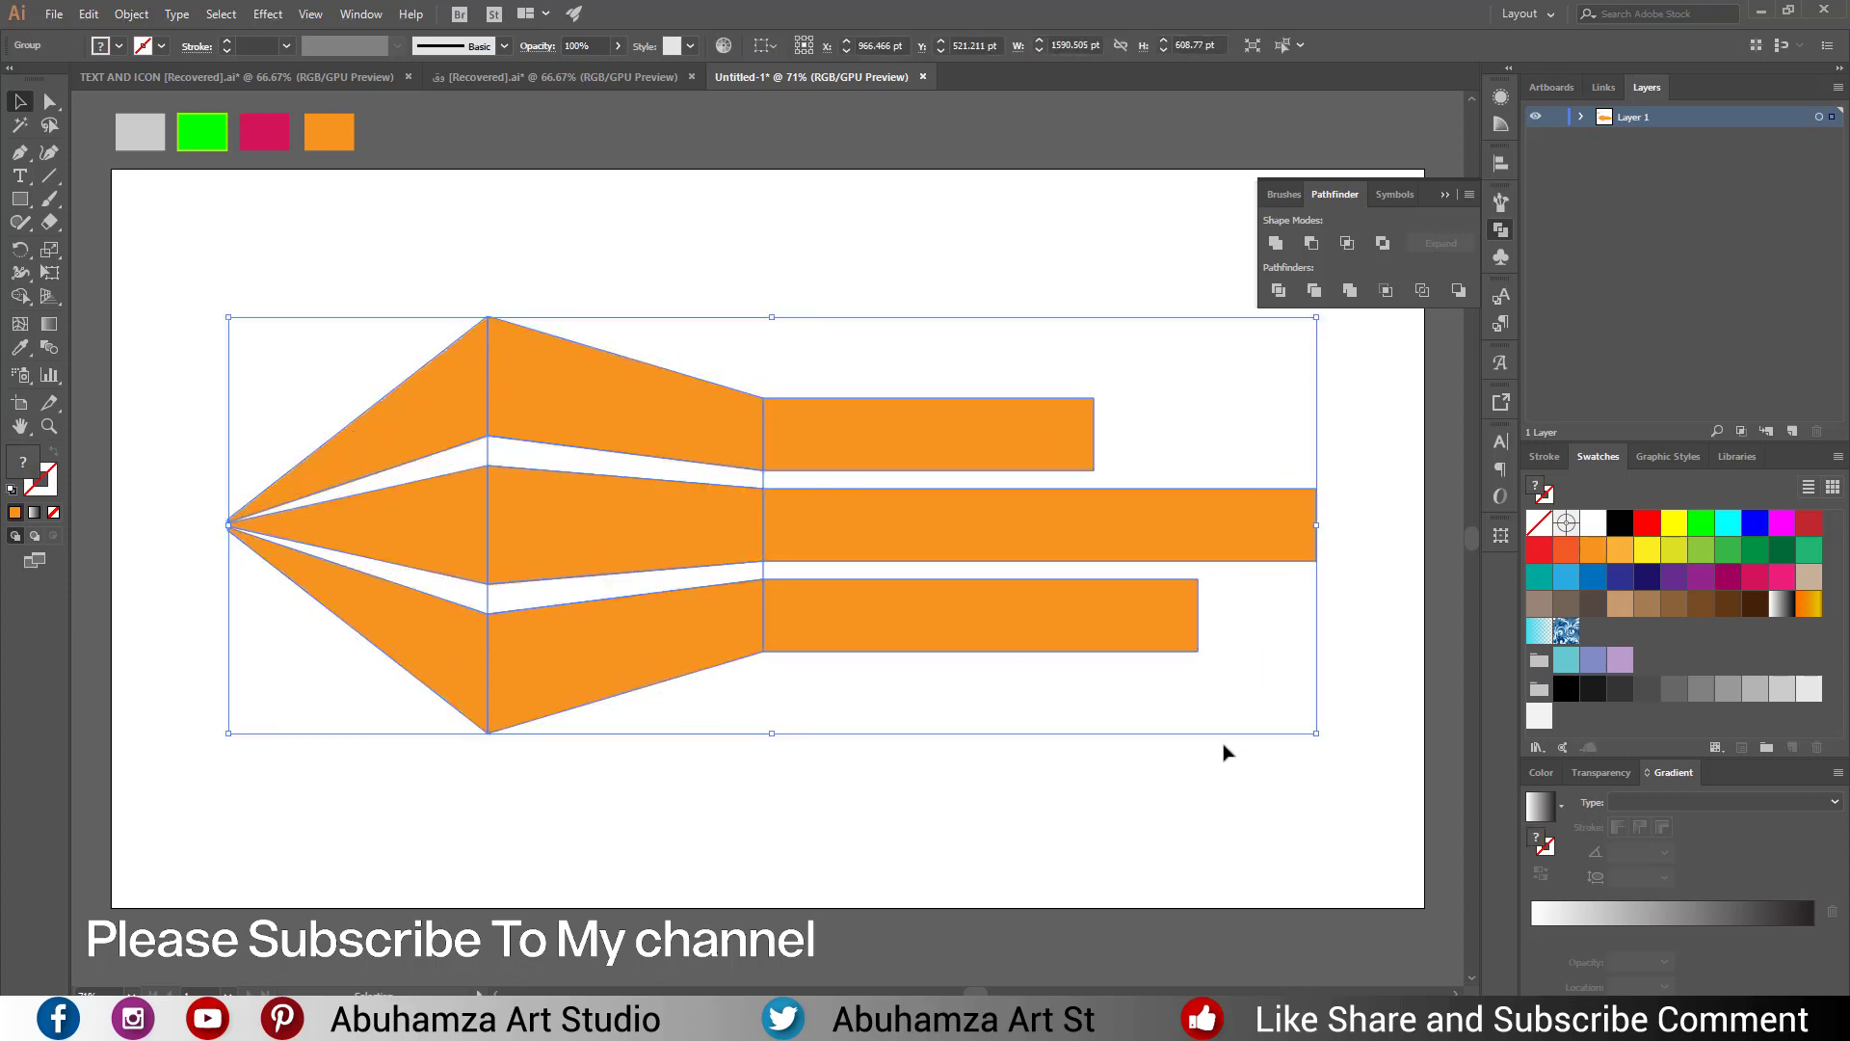
Move the arrow figure down, narrow it from the left and stretch it taller.
left_click_drag(1124, 655, 1124, 681)
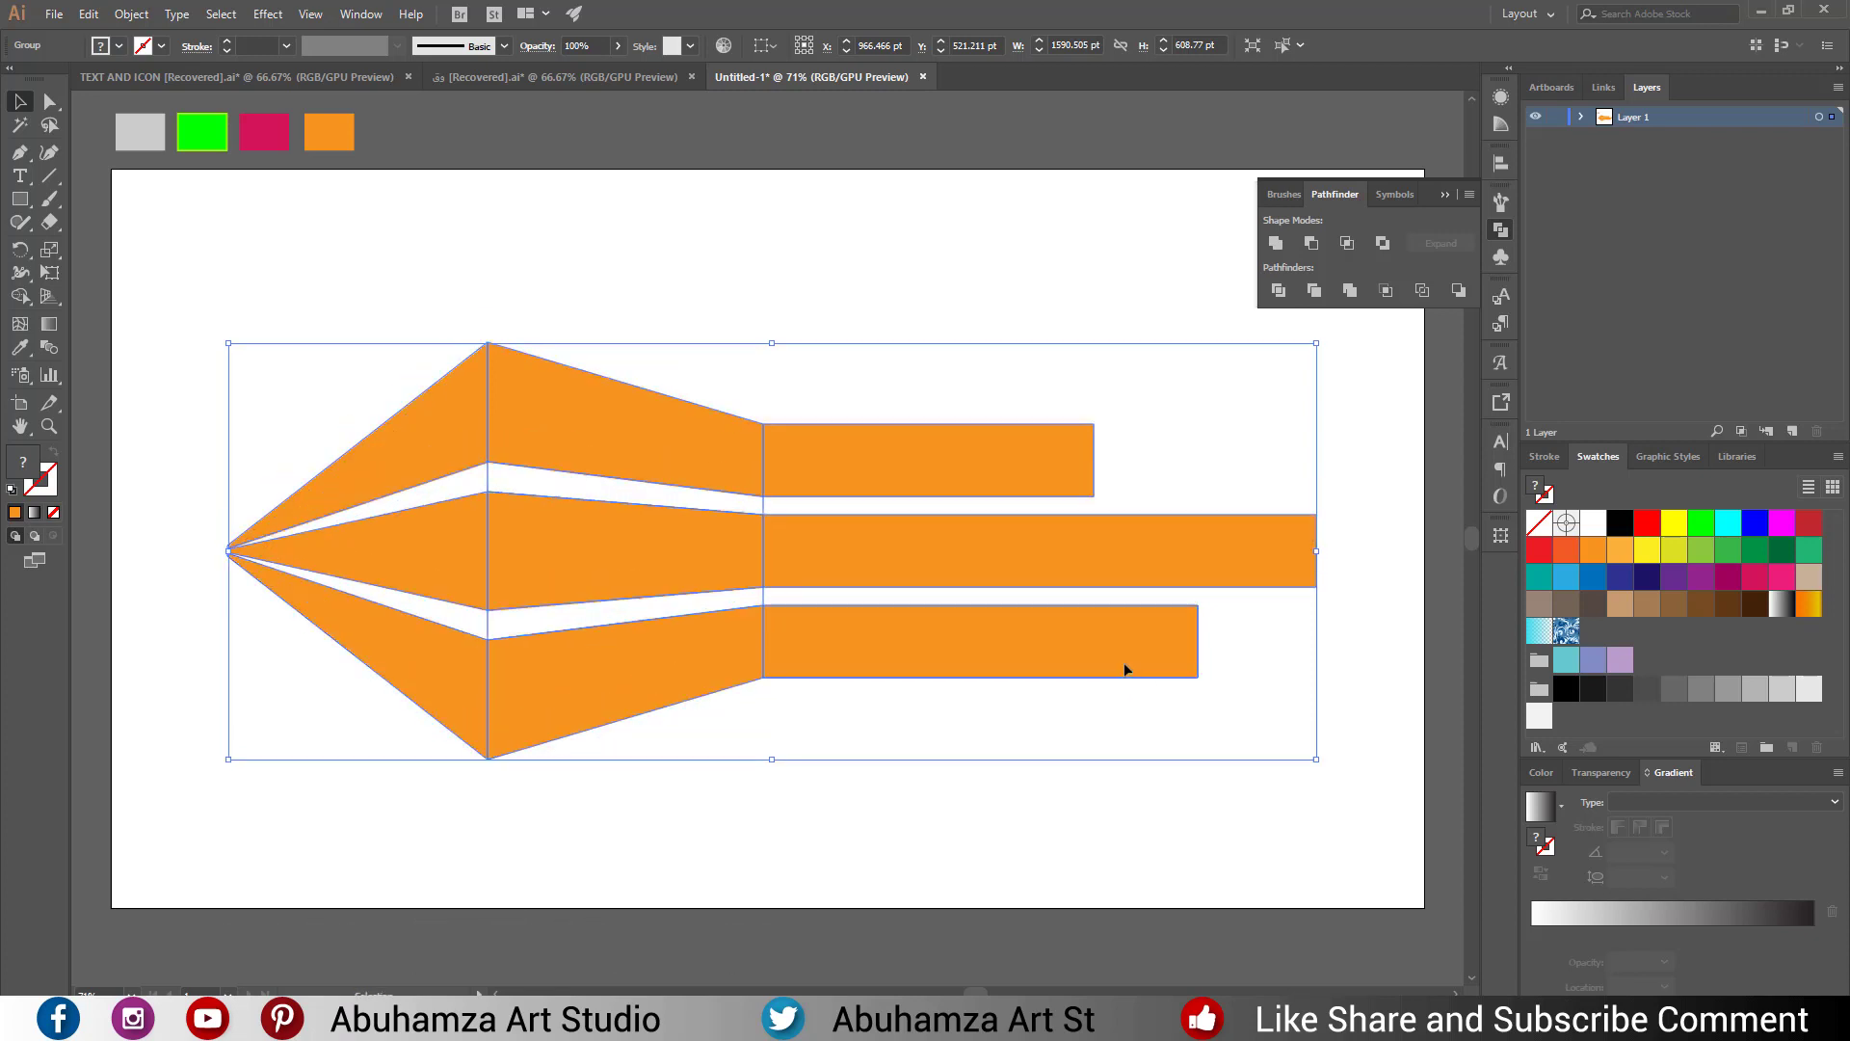
left_click_drag(227, 551, 298, 557)
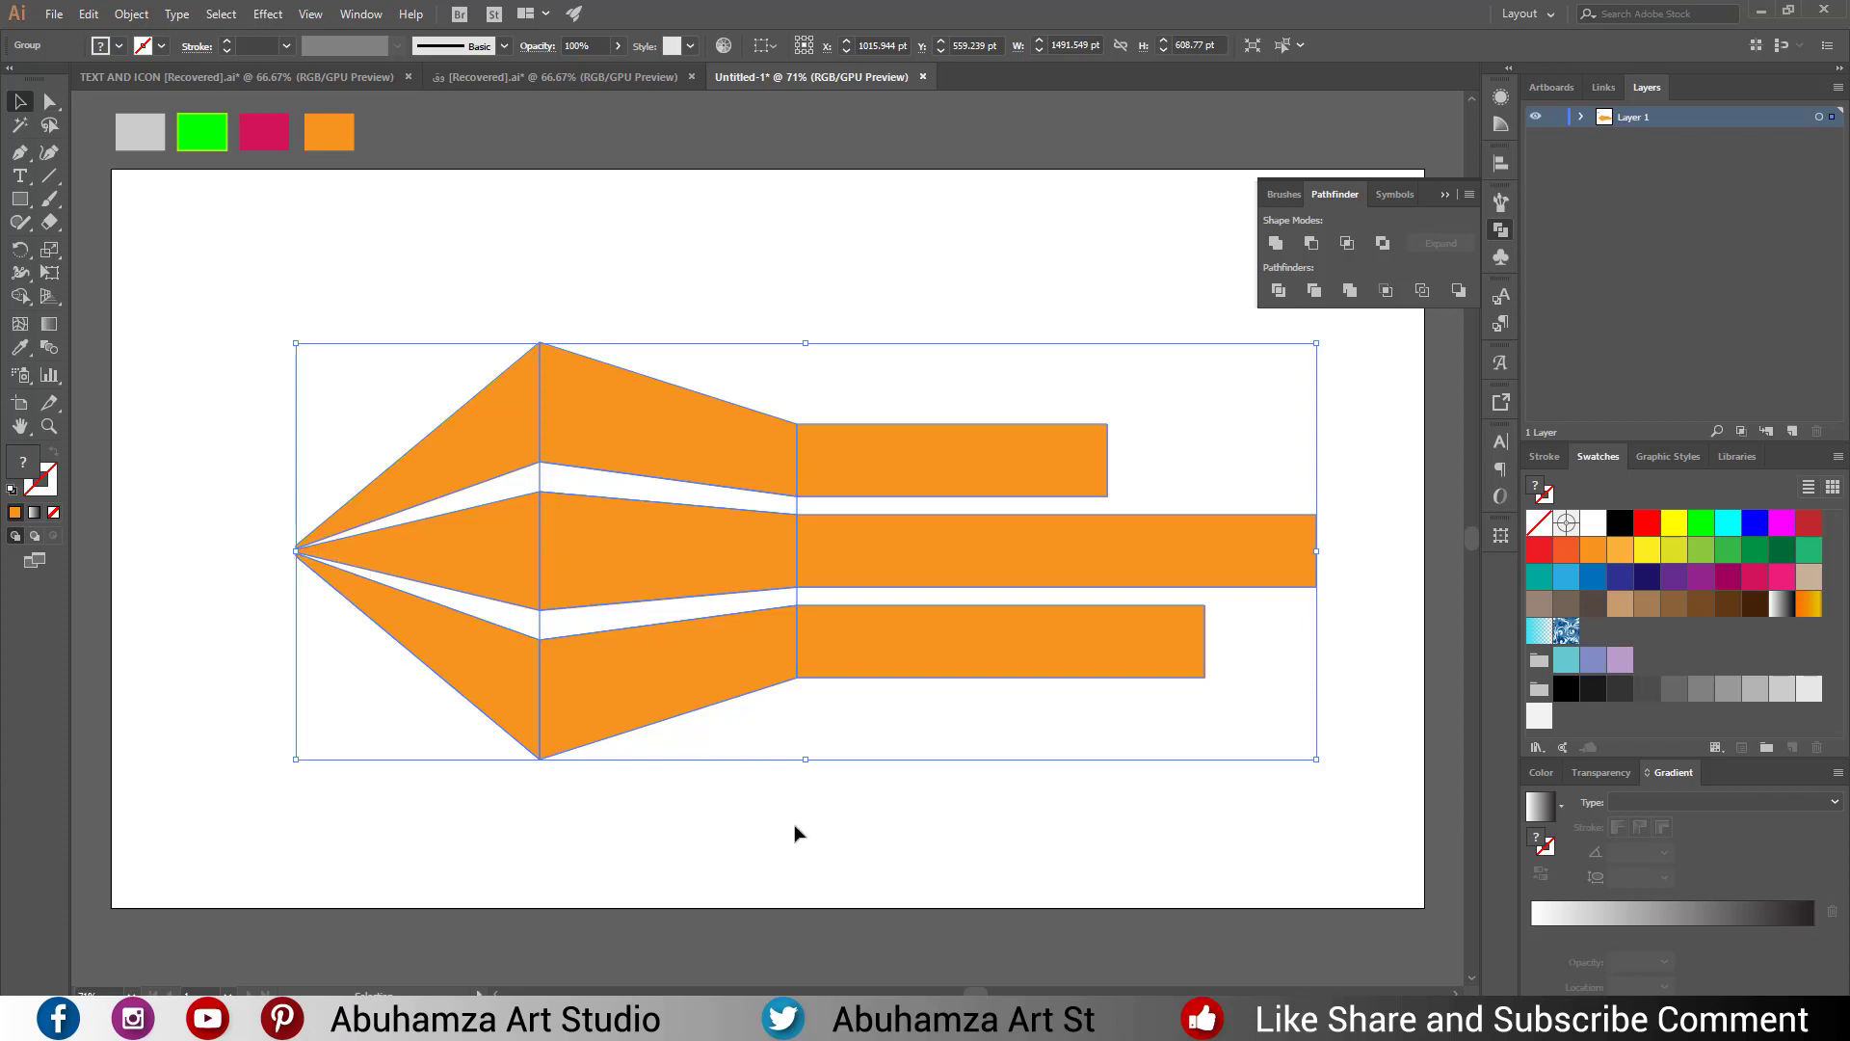
left_click(795, 832)
left_click(1444, 195)
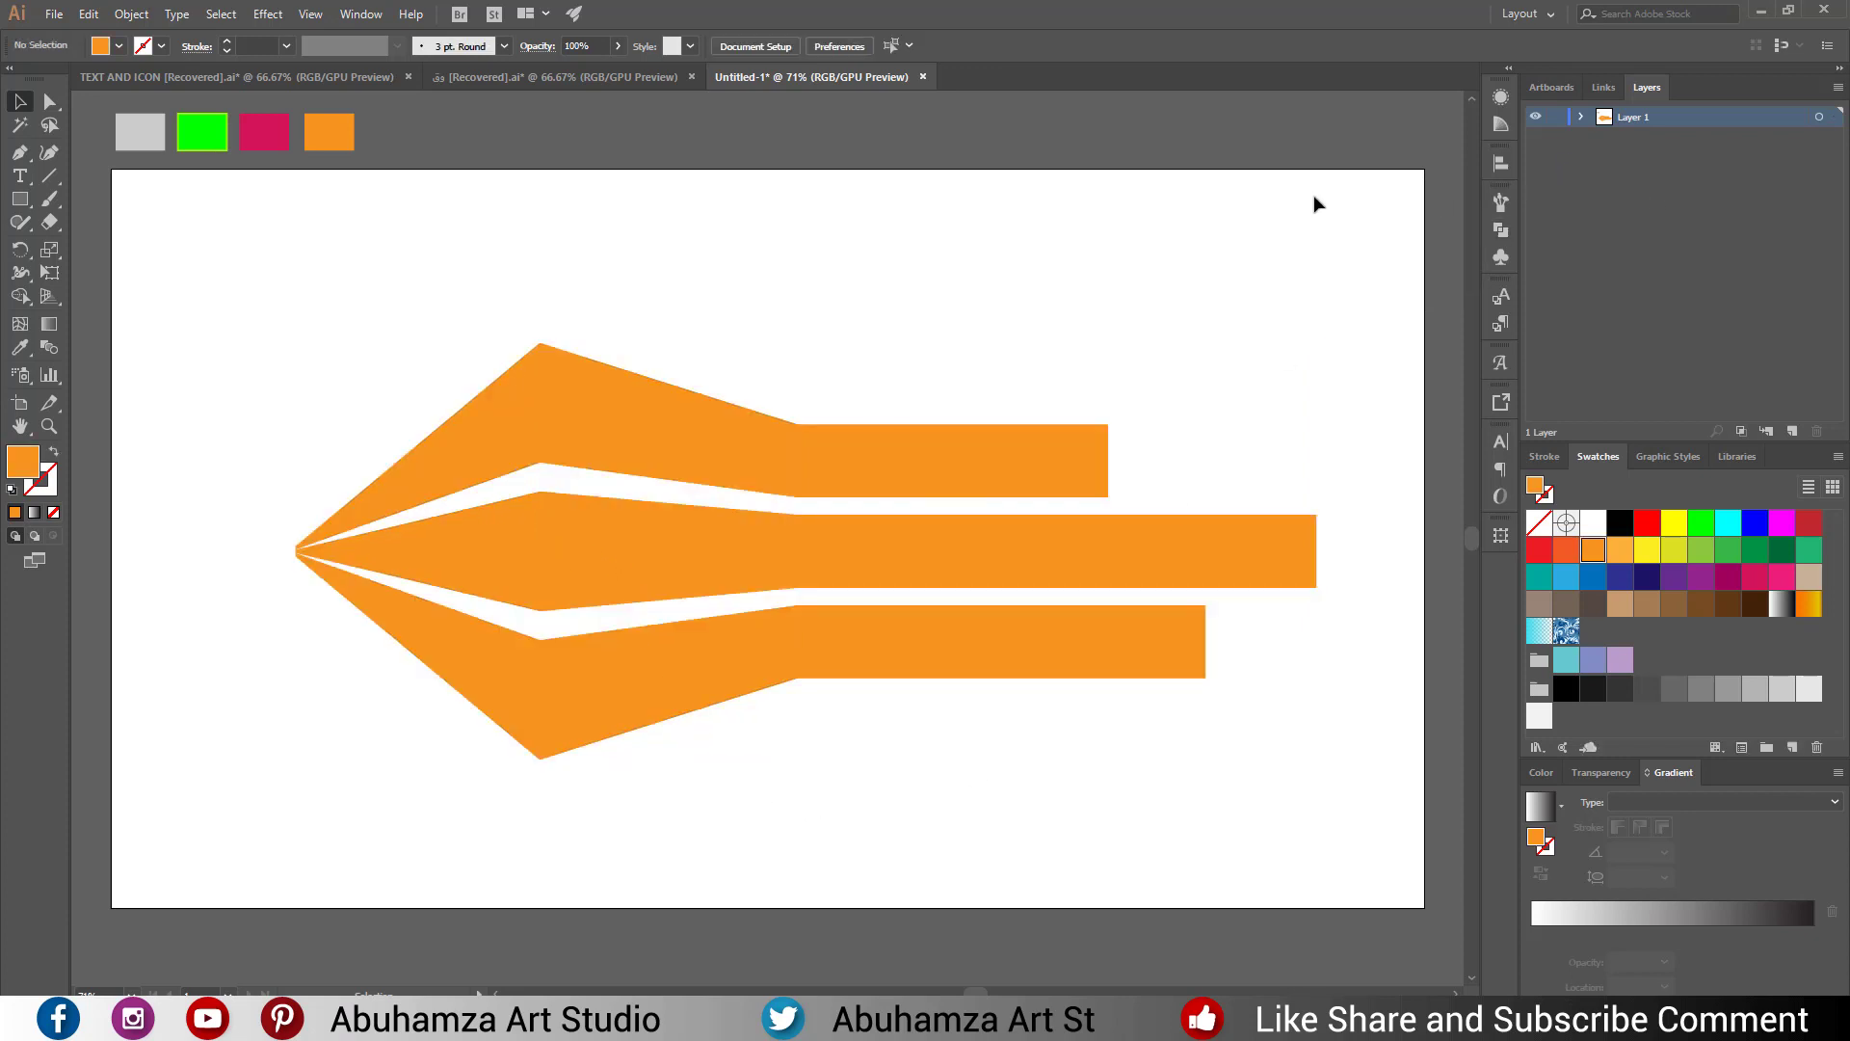
left_click_drag(509, 267, 906, 827)
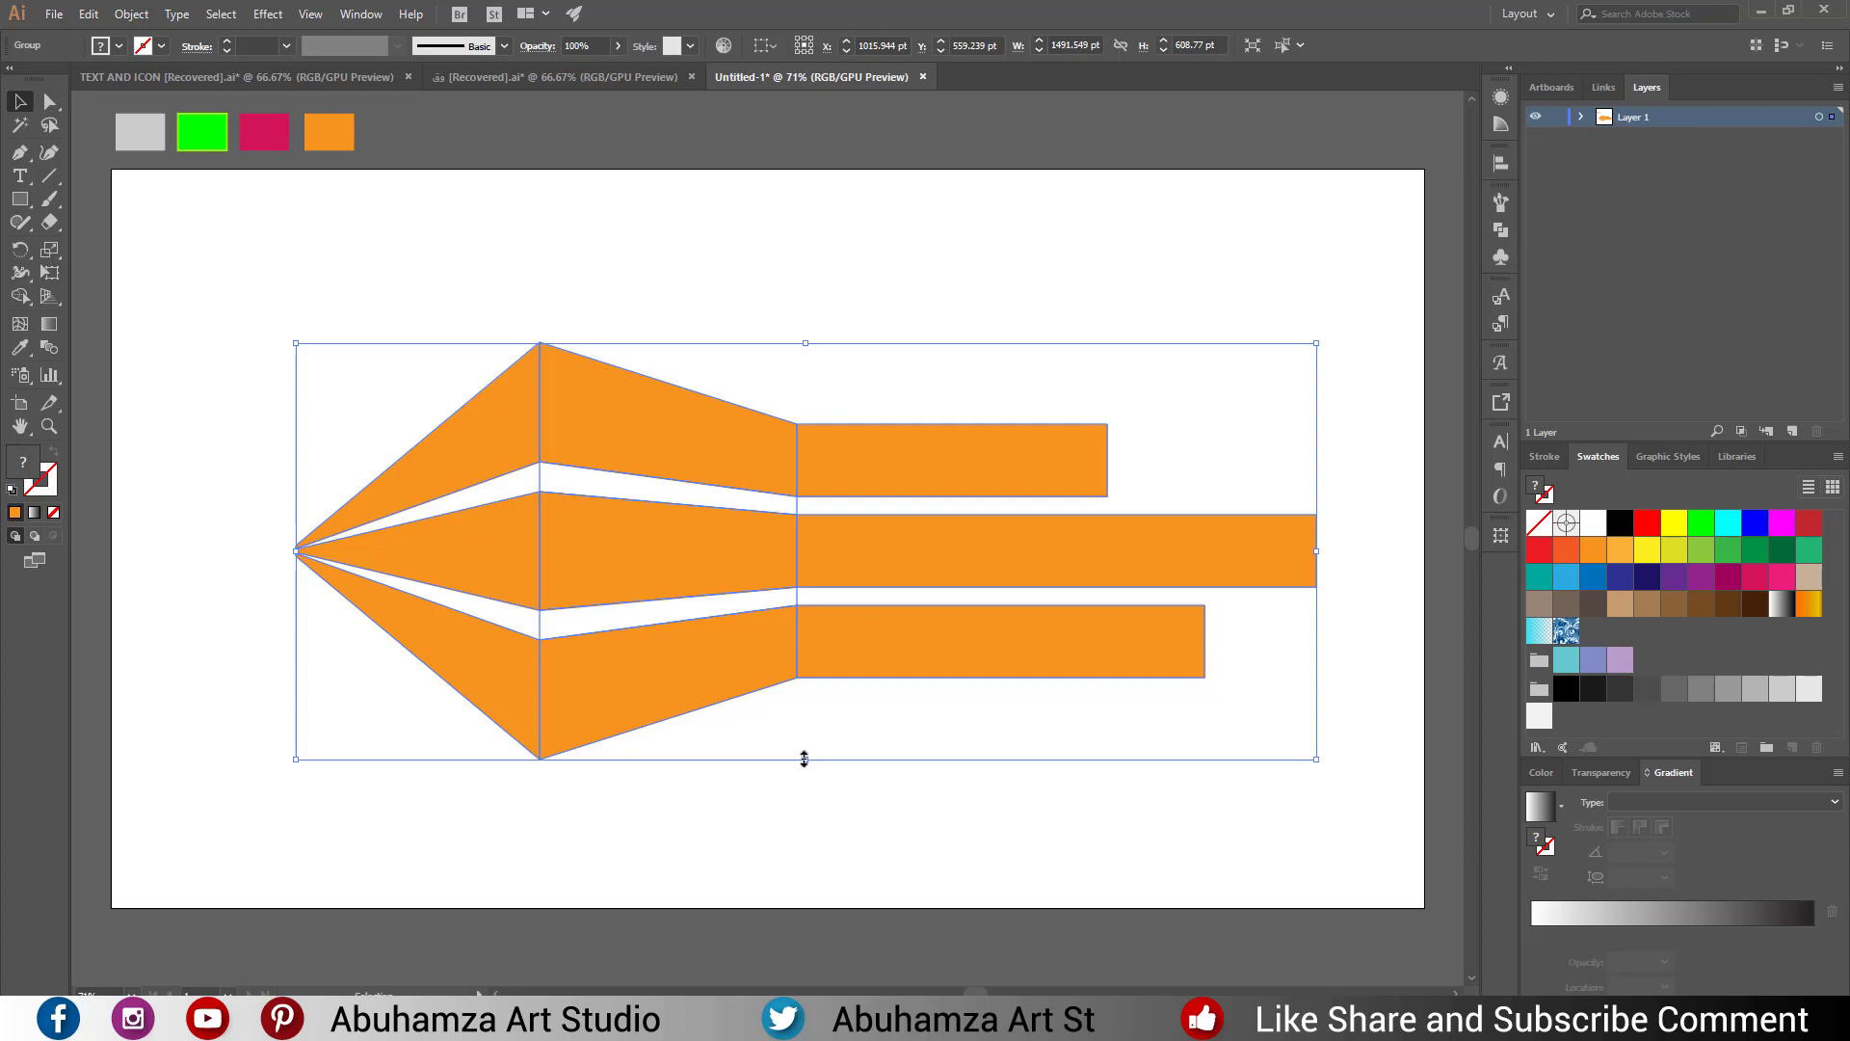
left_click_drag(805, 758, 806, 791)
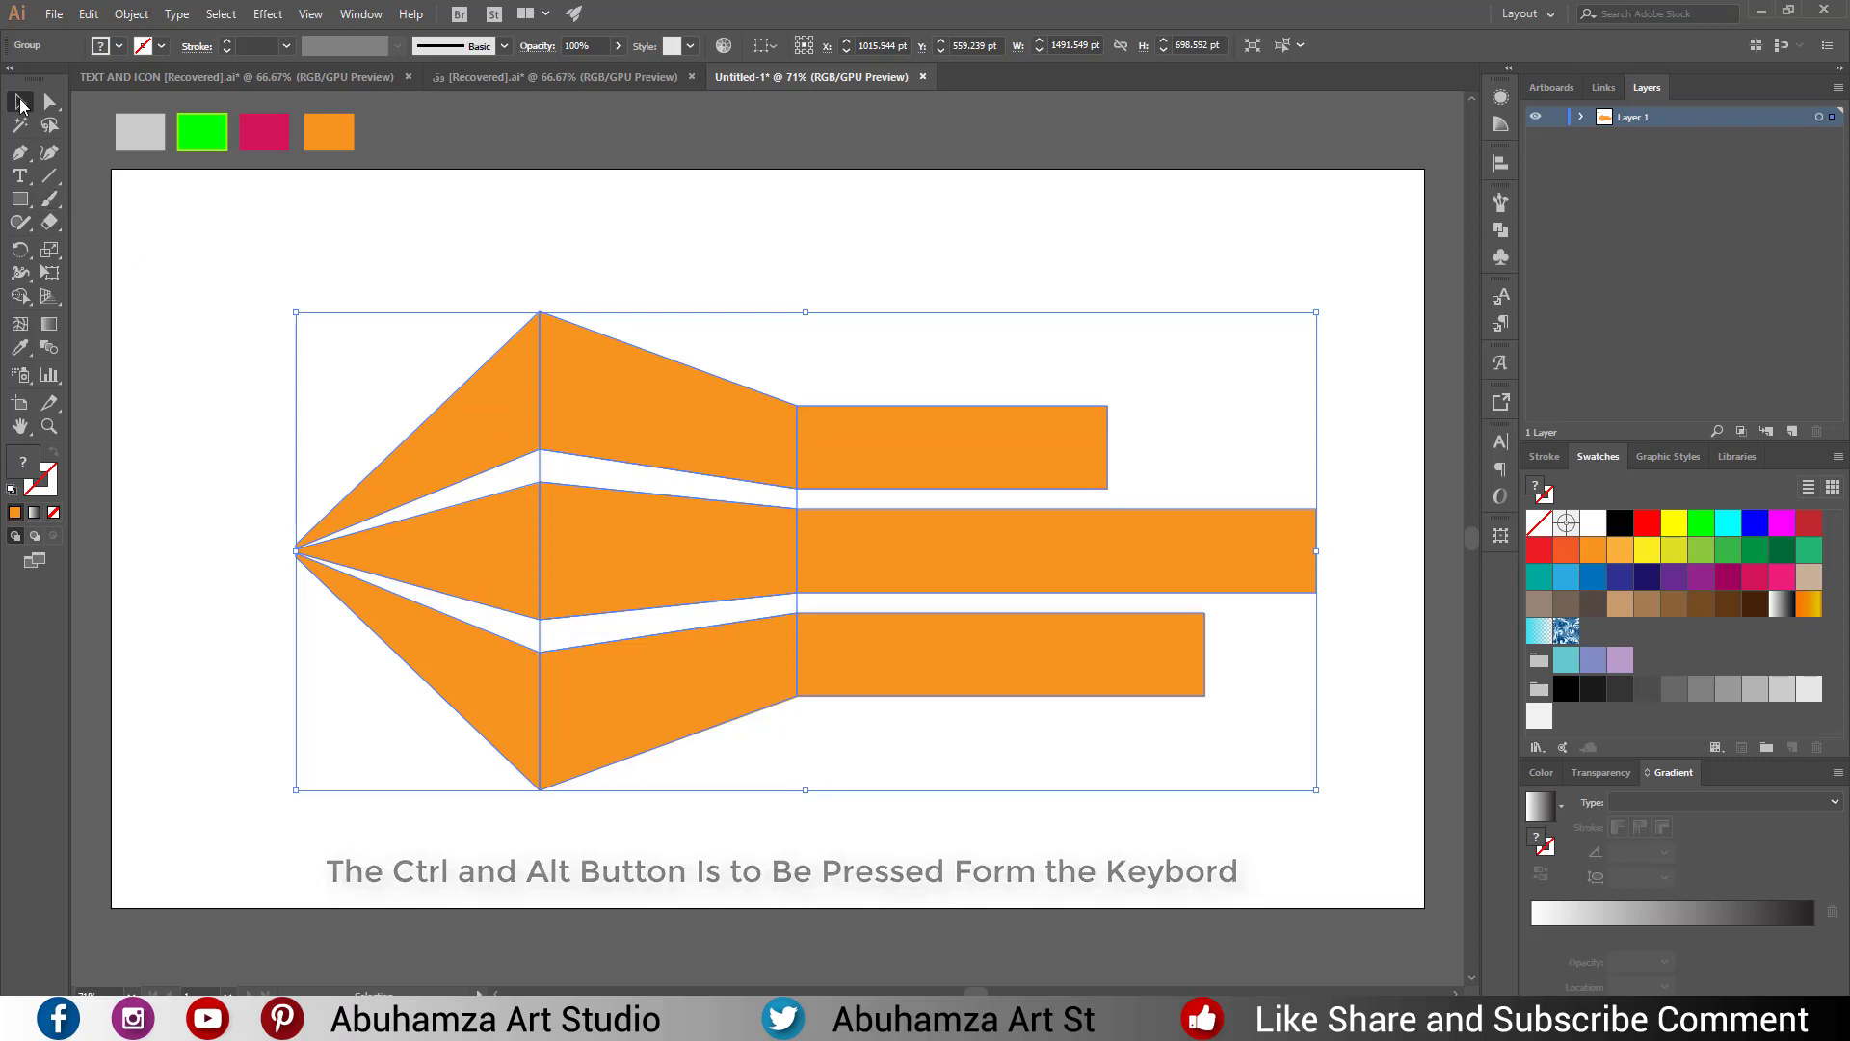
Ungroup the arrow figure into separate pieces.
left_click(205, 250)
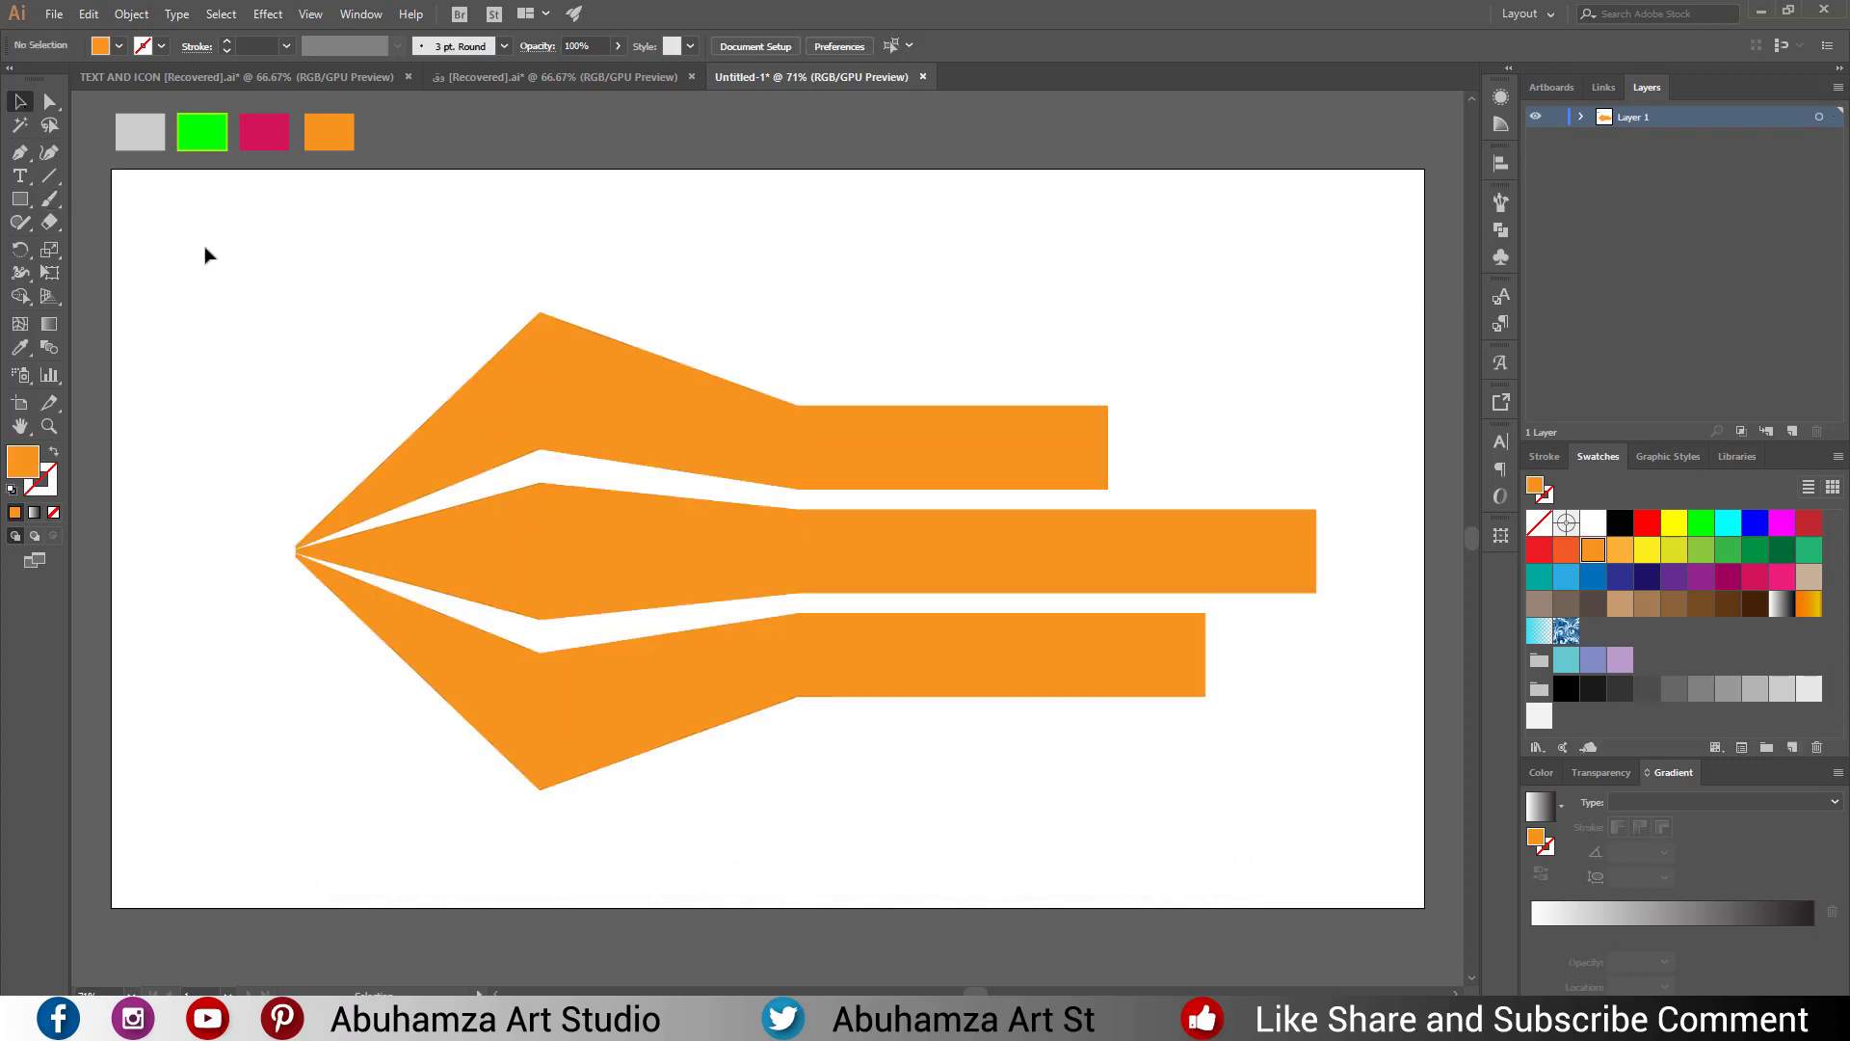
left_click(613, 407)
right_click(616, 415)
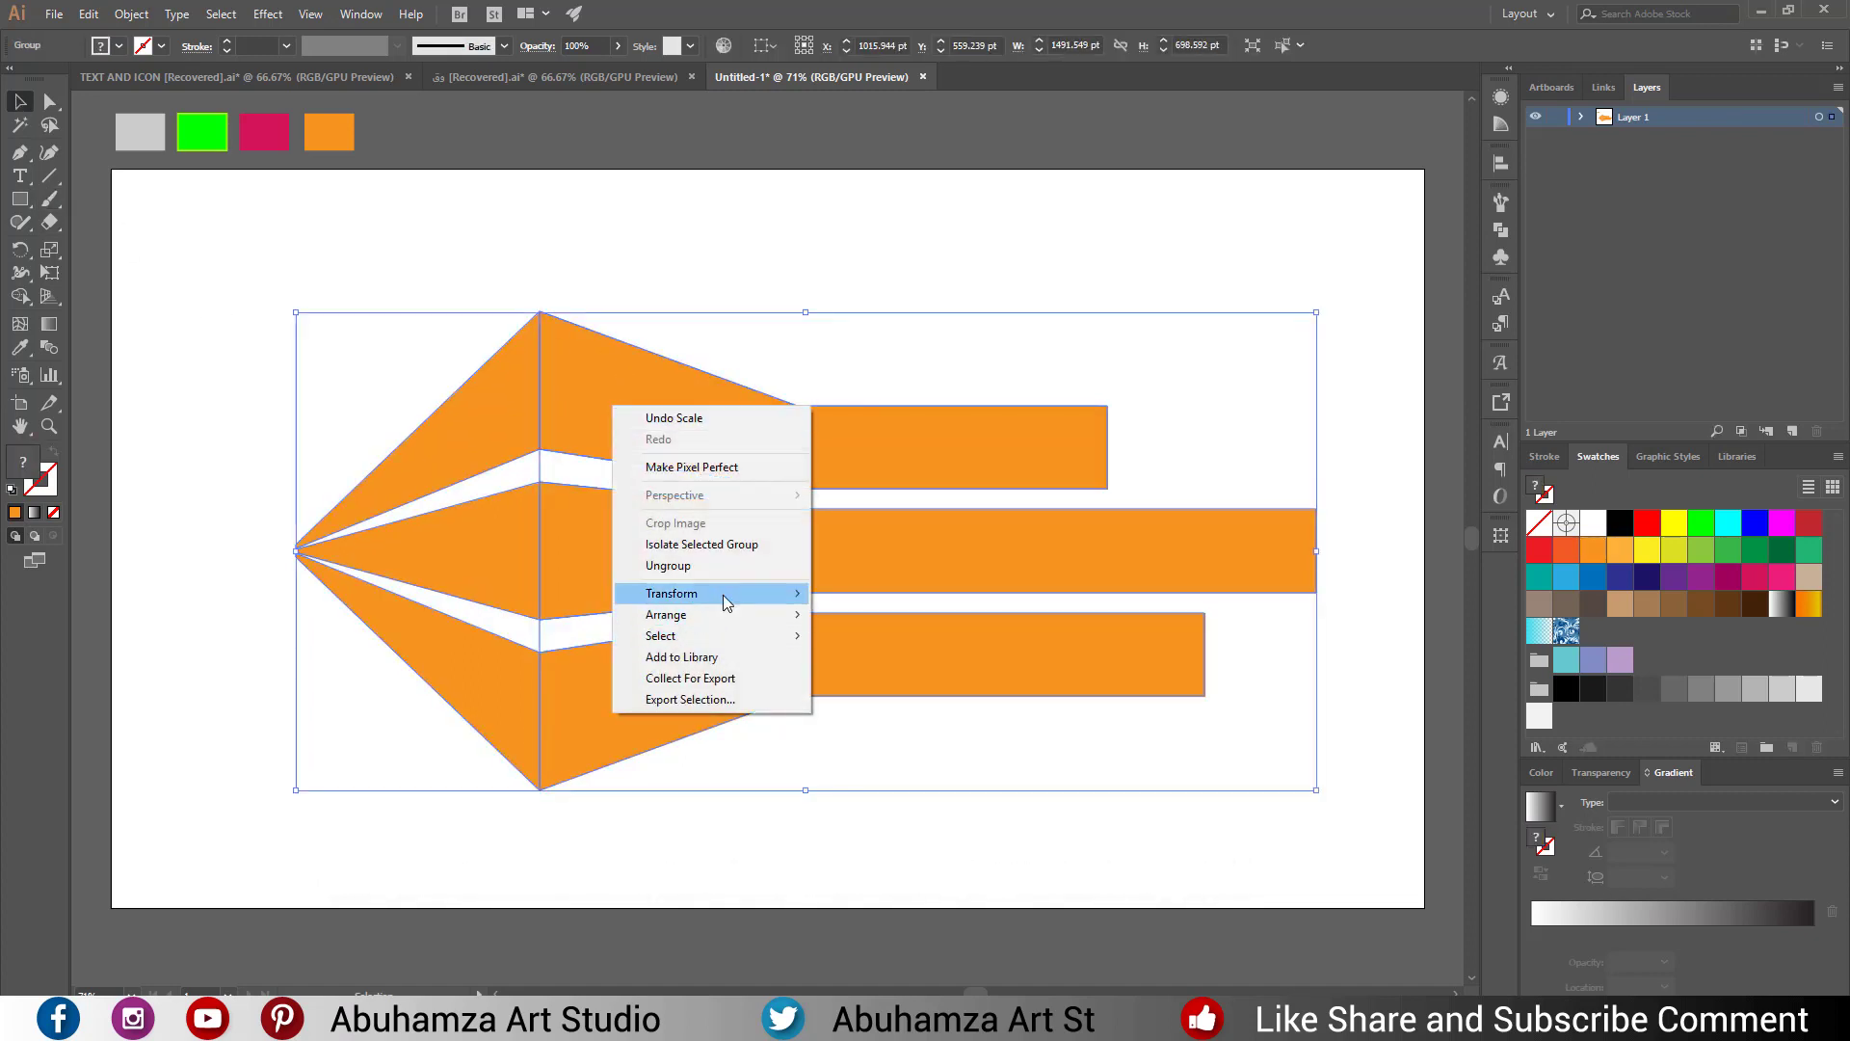
left_click(713, 564)
left_click(598, 279)
Group the three upper-arm pieces and fill them with the sample green.
left_click(611, 372)
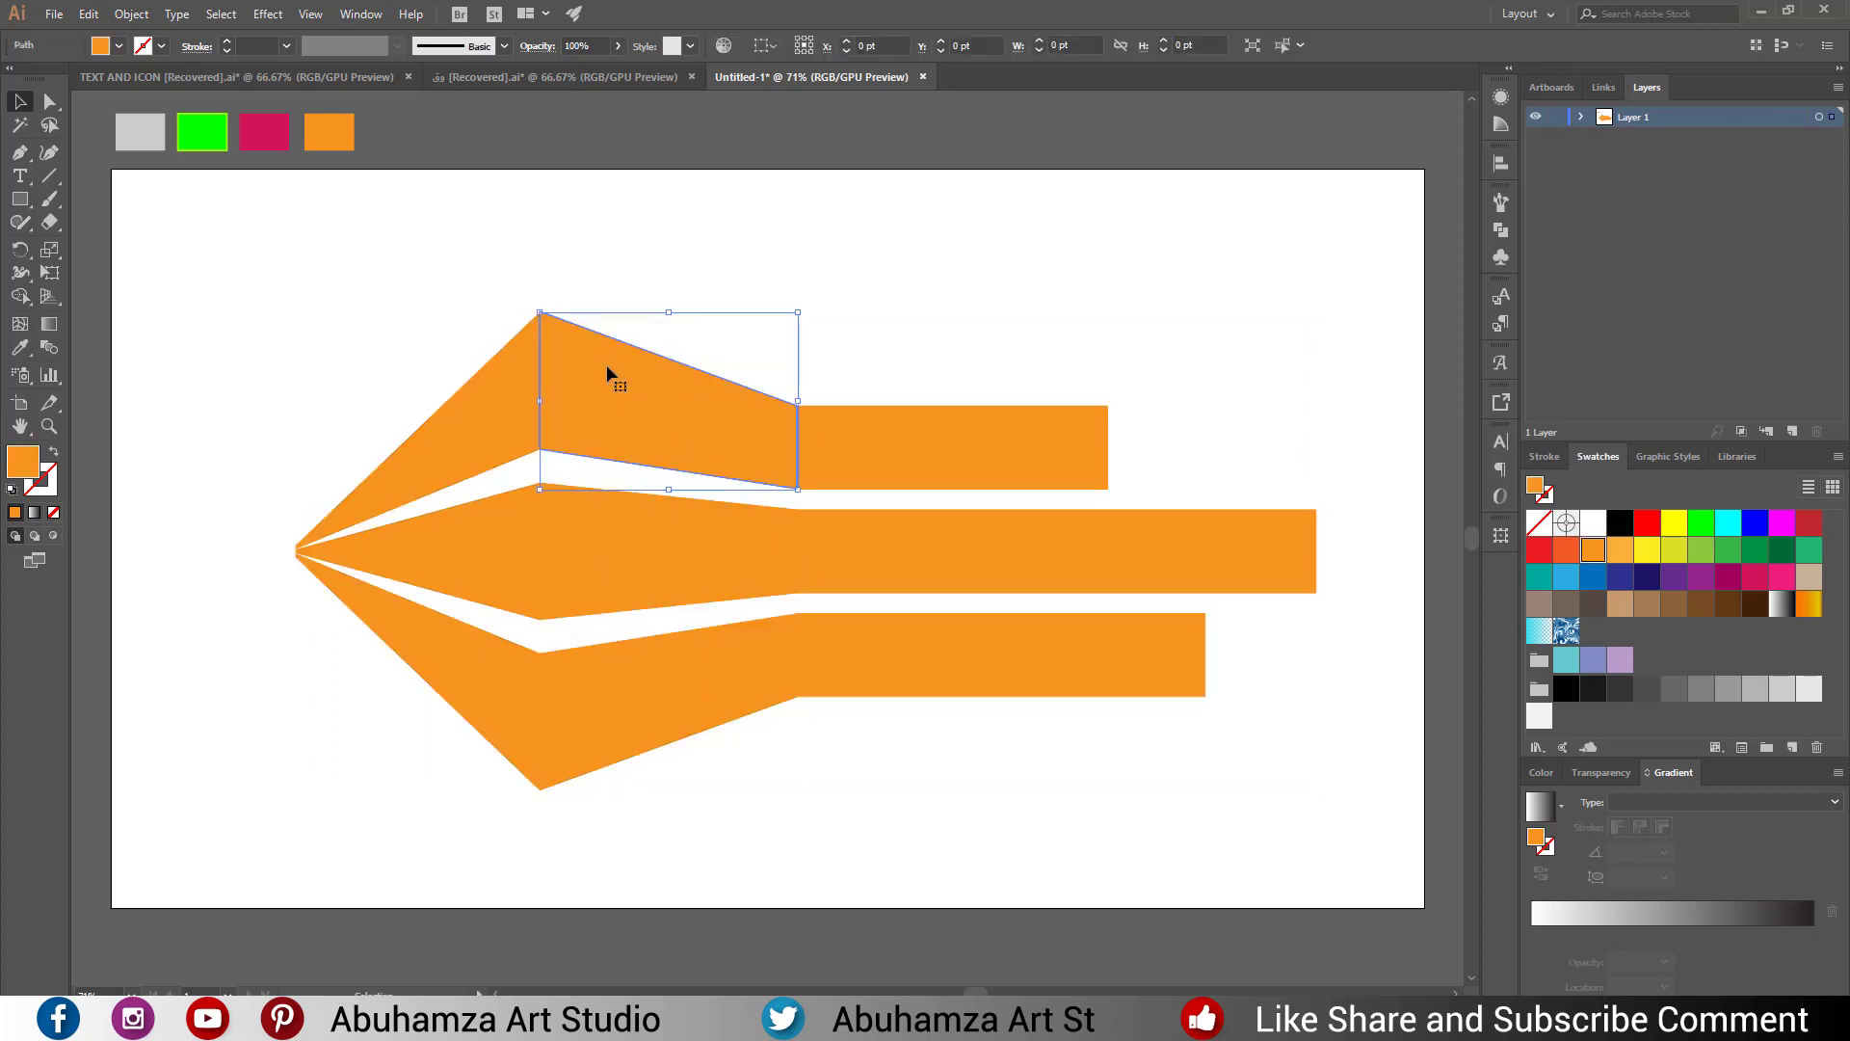
left_click(478, 400, "shift")
left_click(902, 431, "shift")
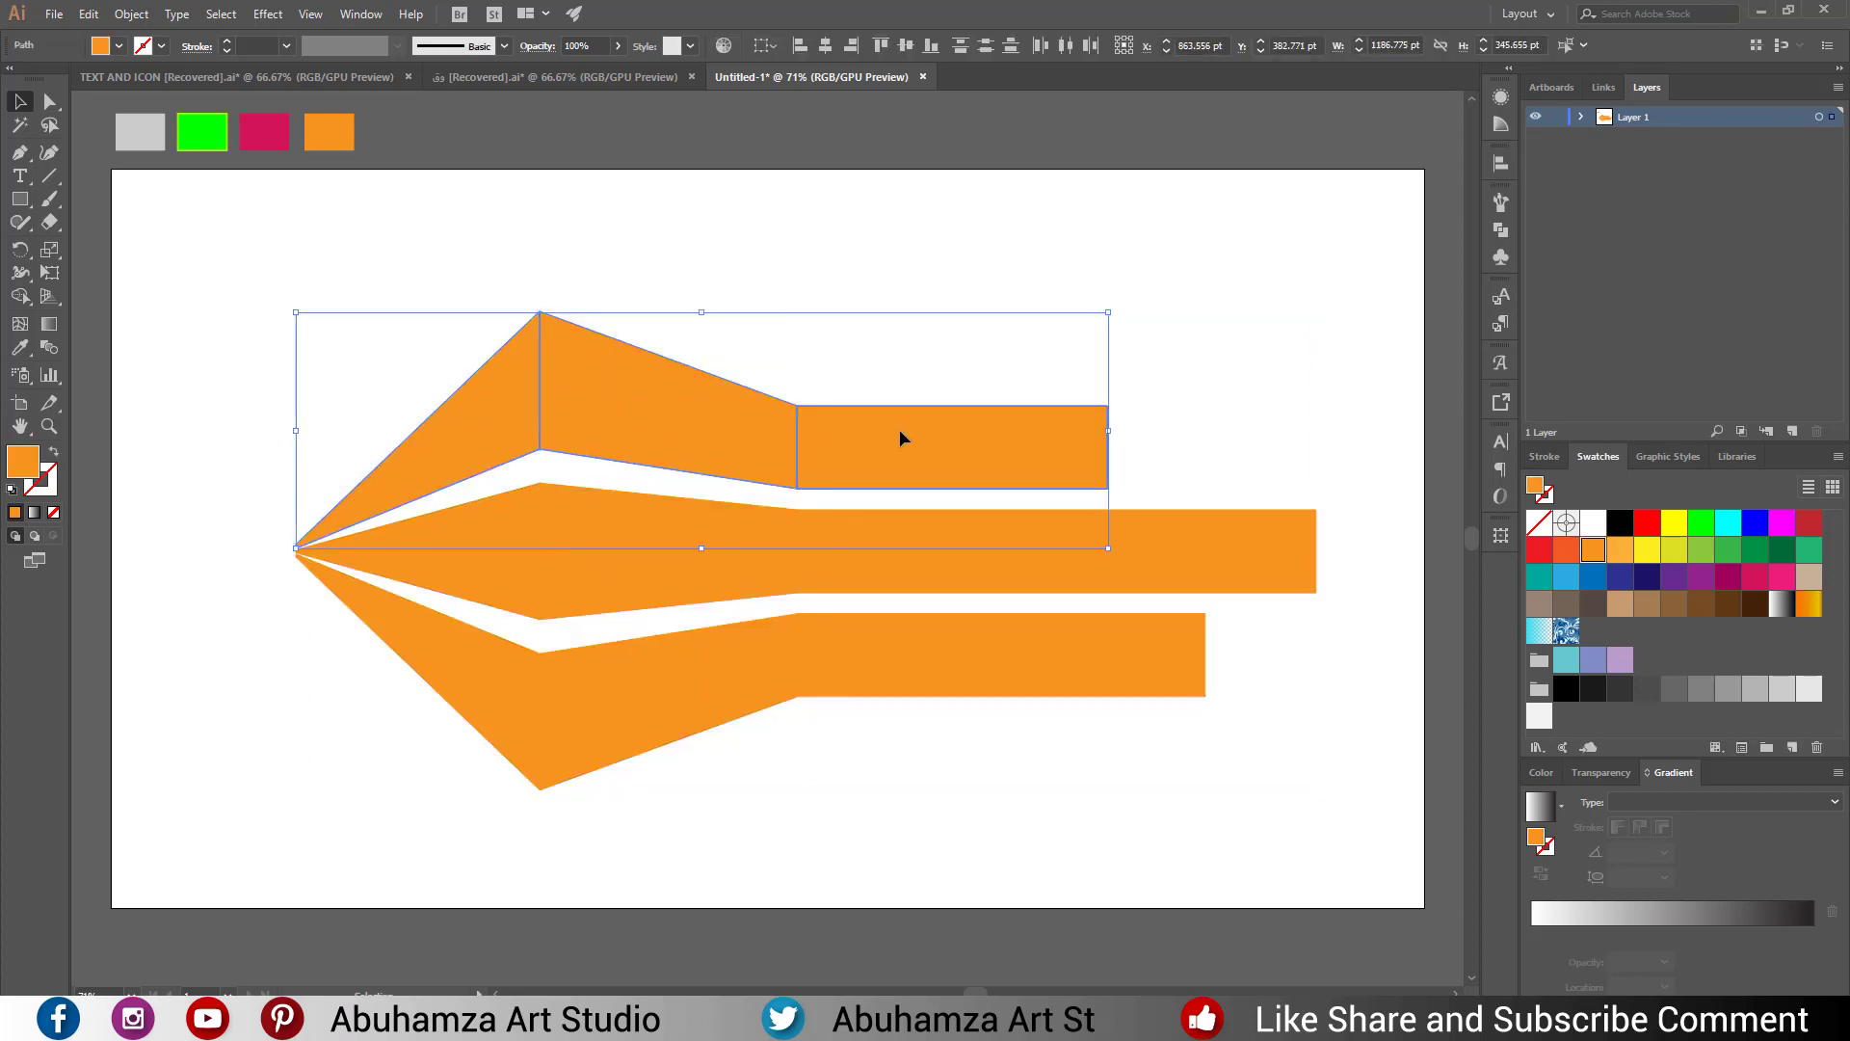
key("ctrl+g")
left_click(19, 347)
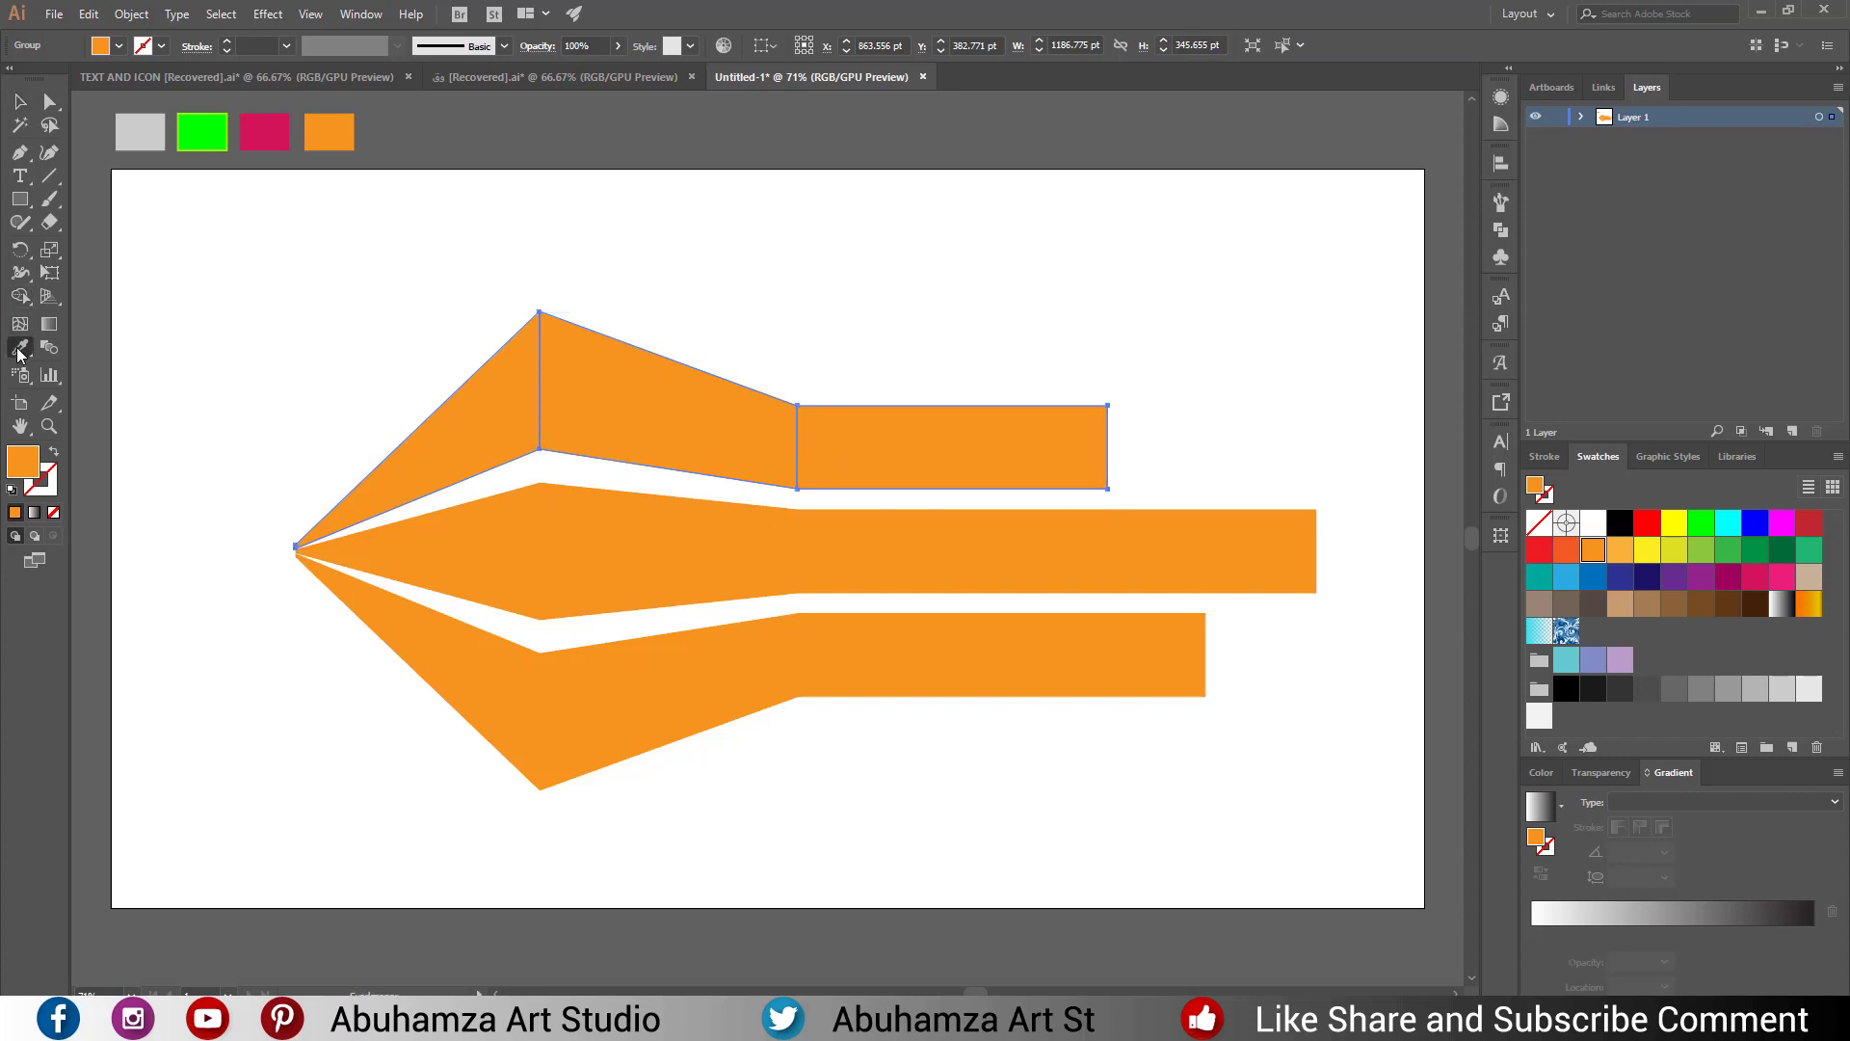
left_click(202, 132)
left_click(19, 99)
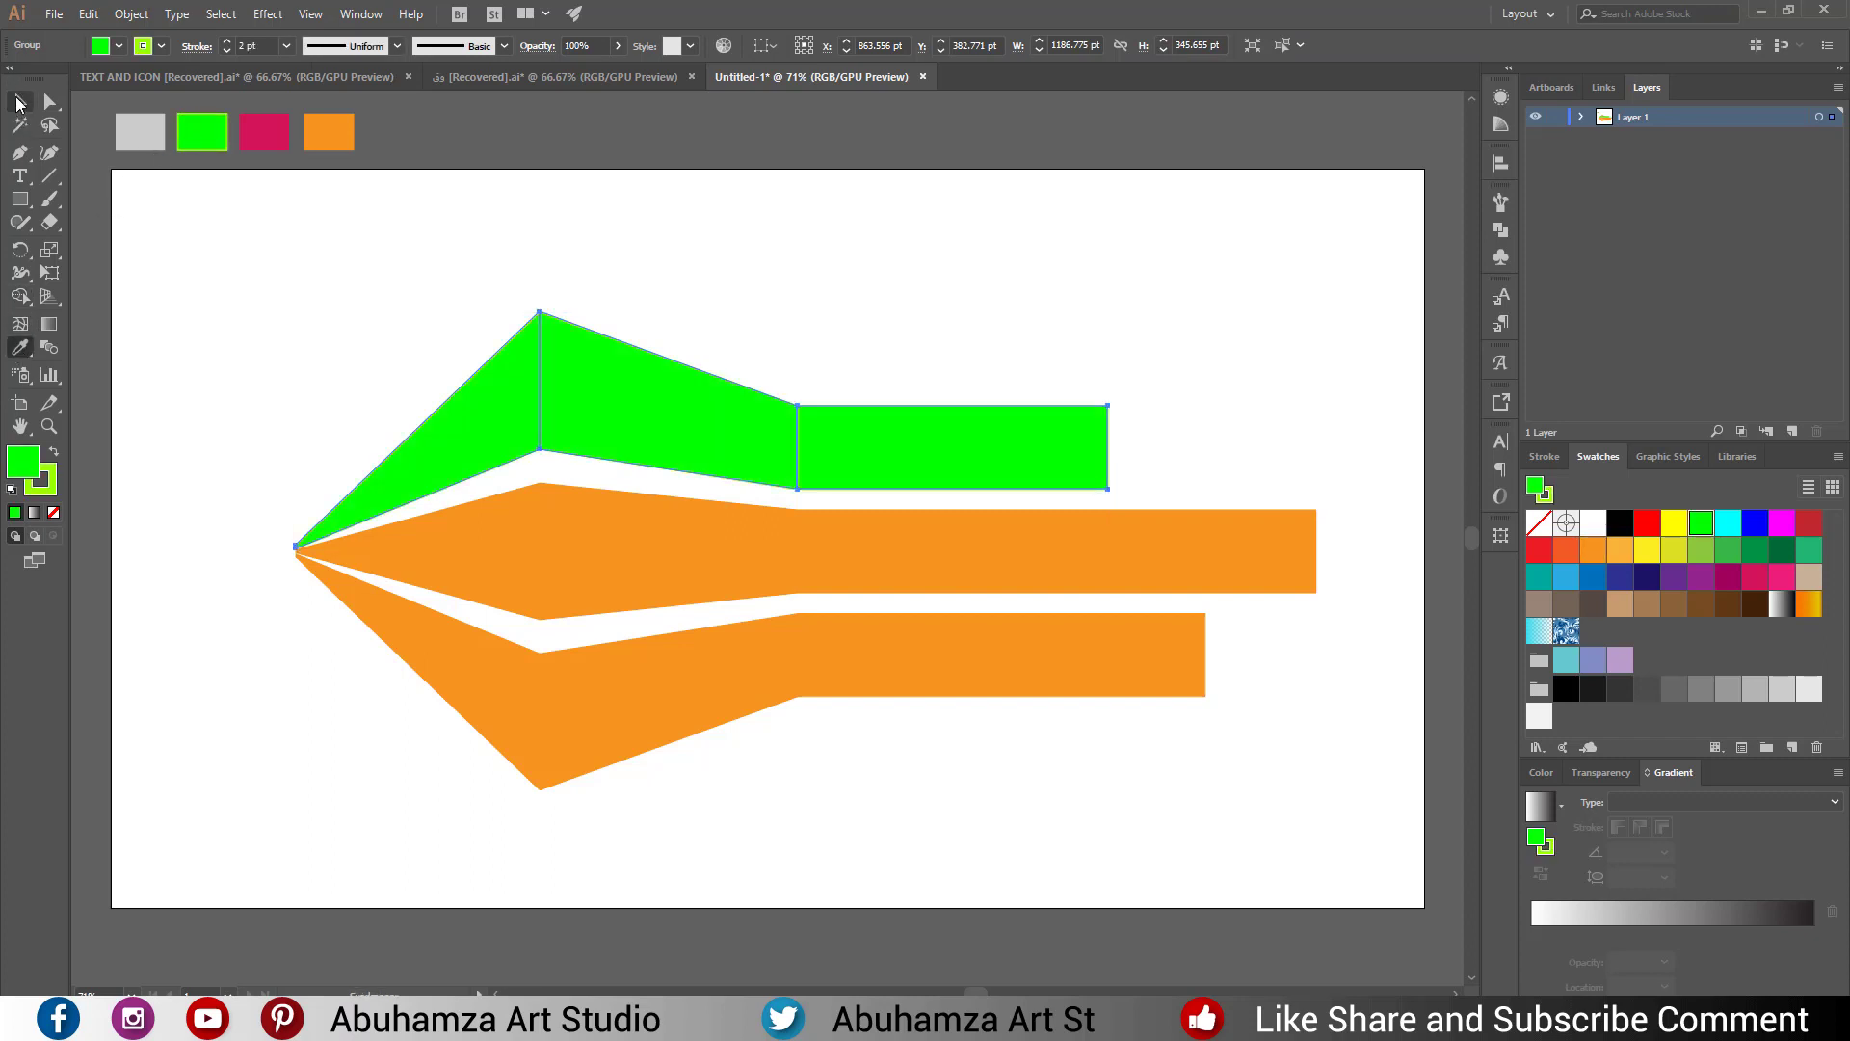
left_click(144, 285)
Fill the middle arm's three pieces with the sample magenta.
left_click(431, 547)
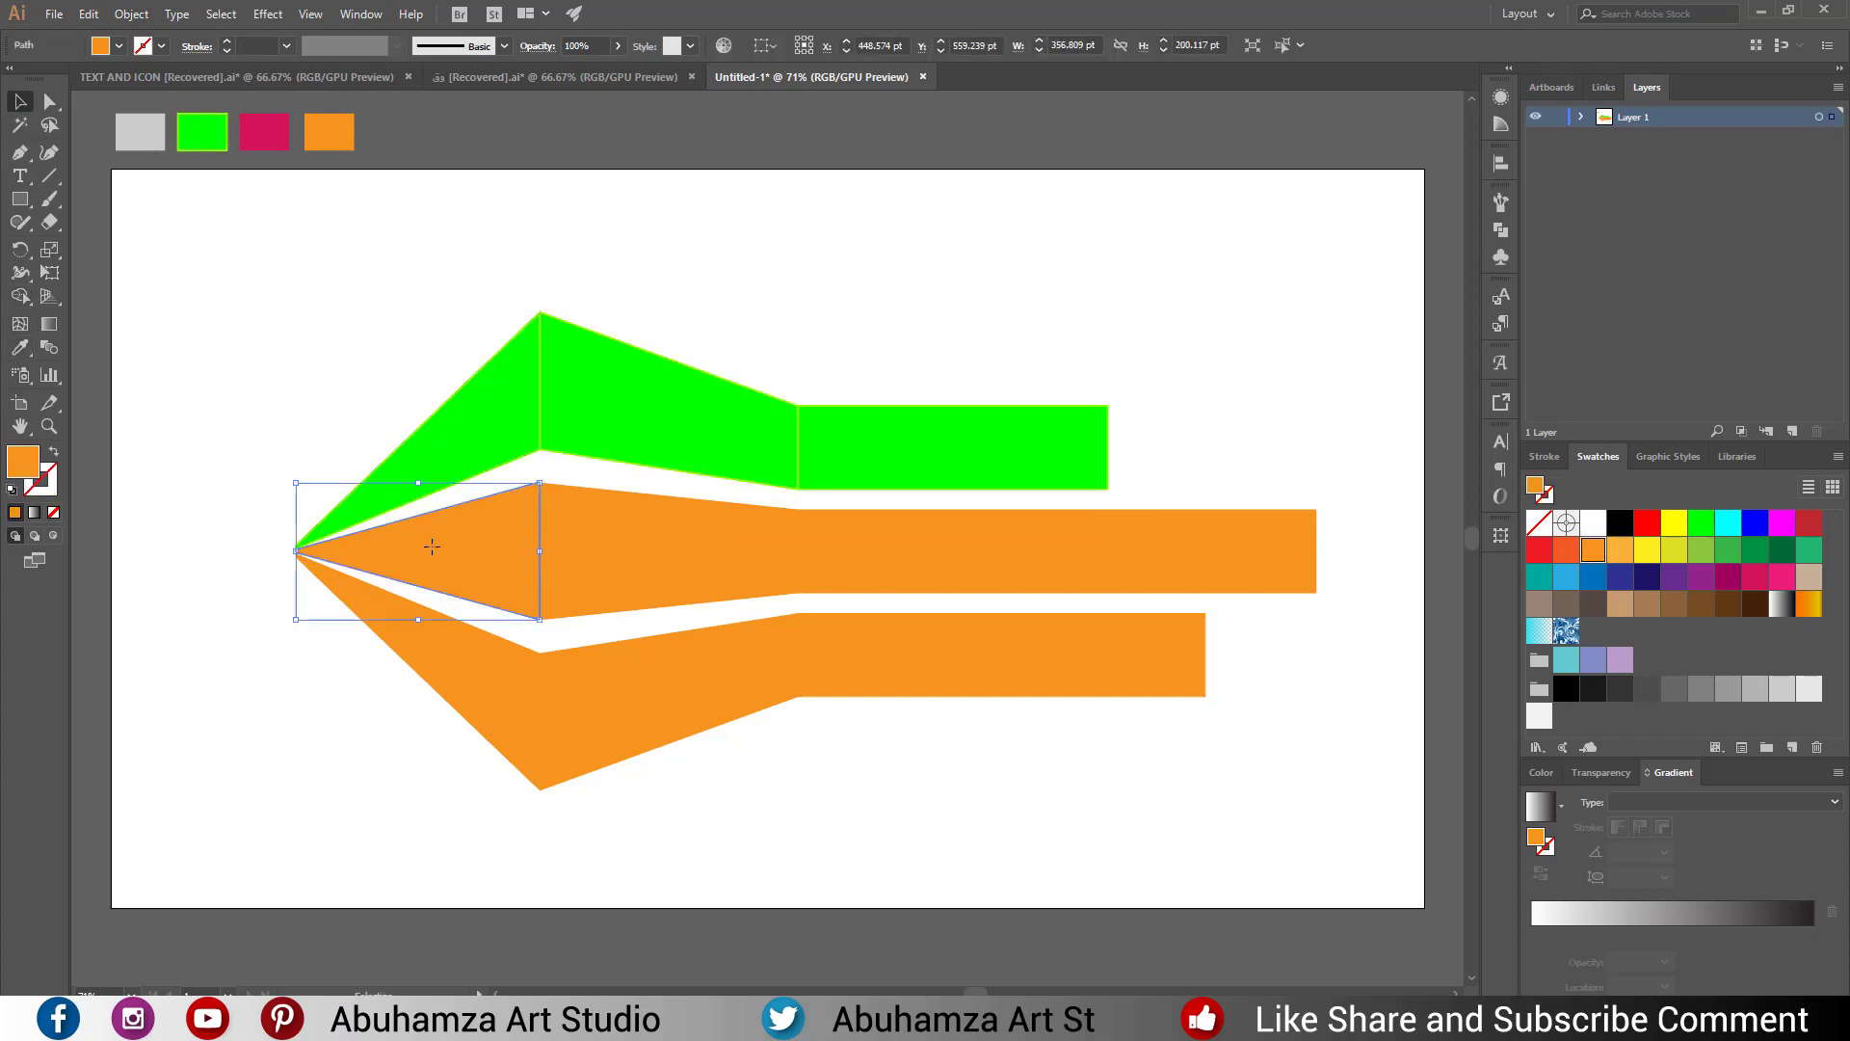
left_click(653, 569, "shift")
left_click(890, 569, "shift")
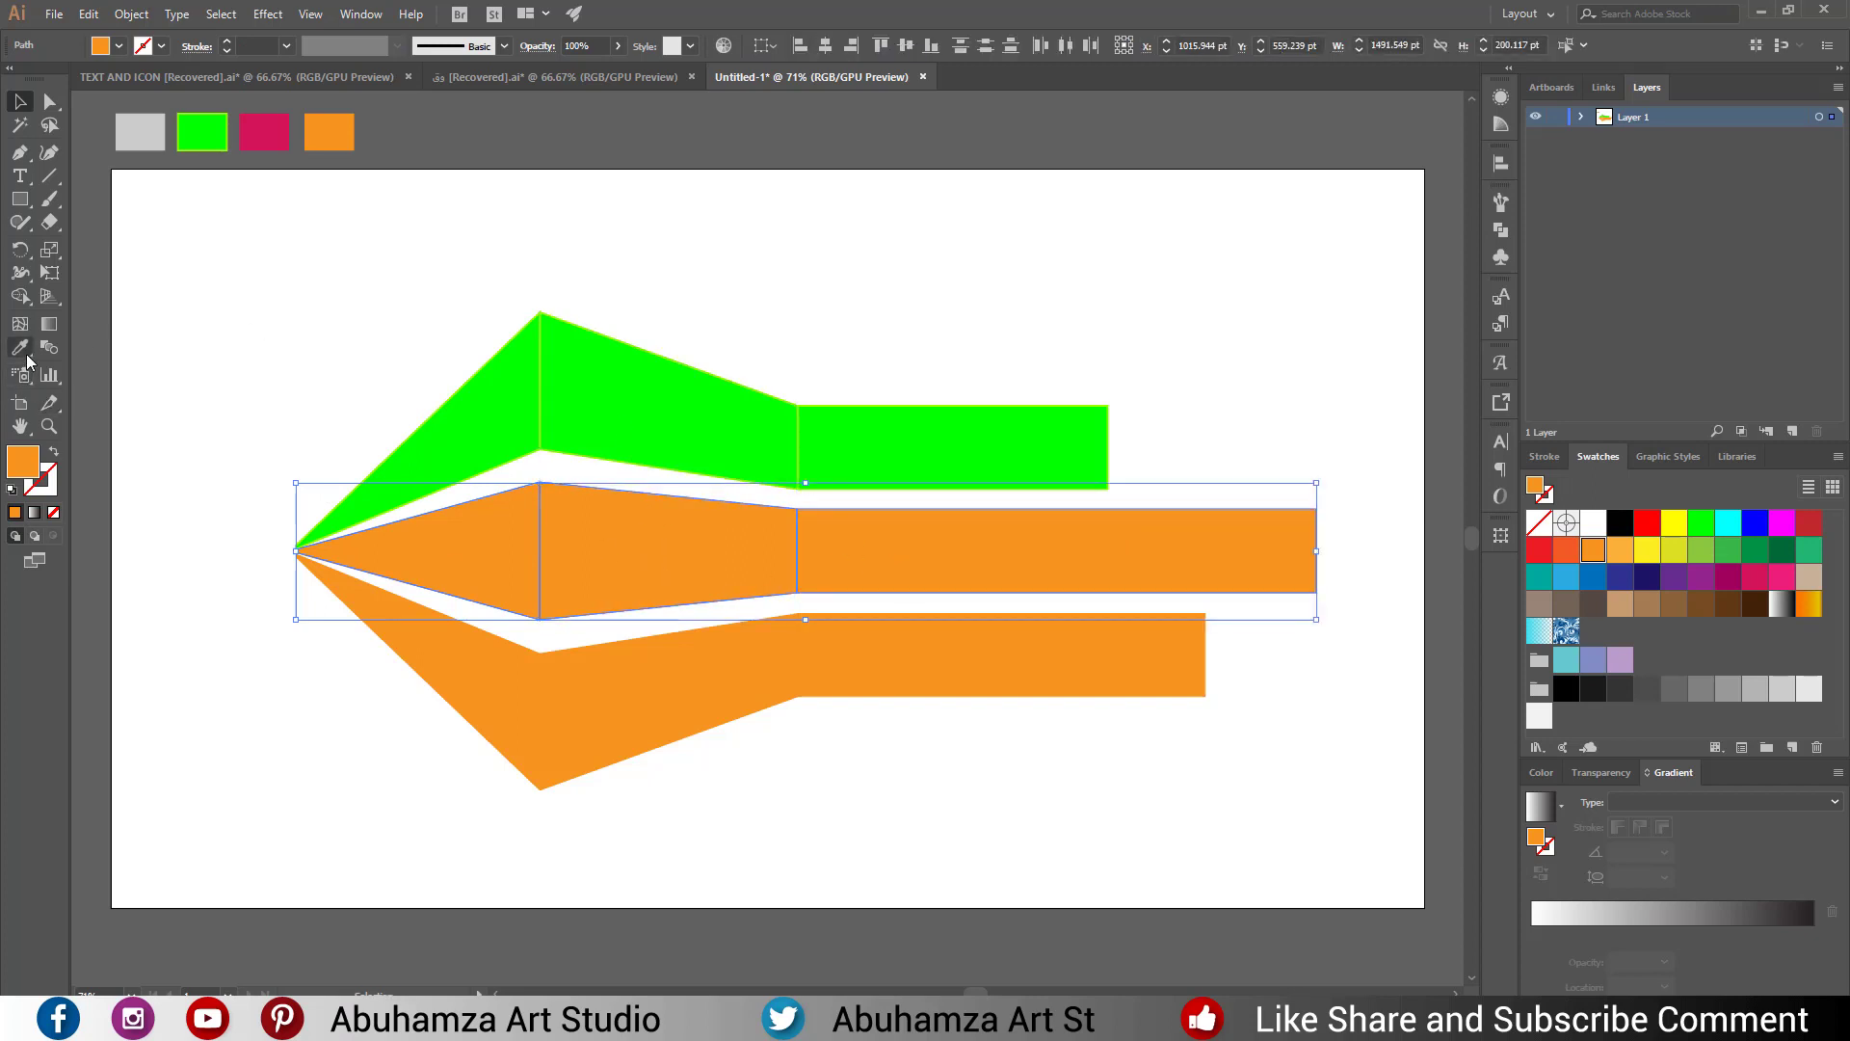
left_click(19, 346)
left_click(265, 126)
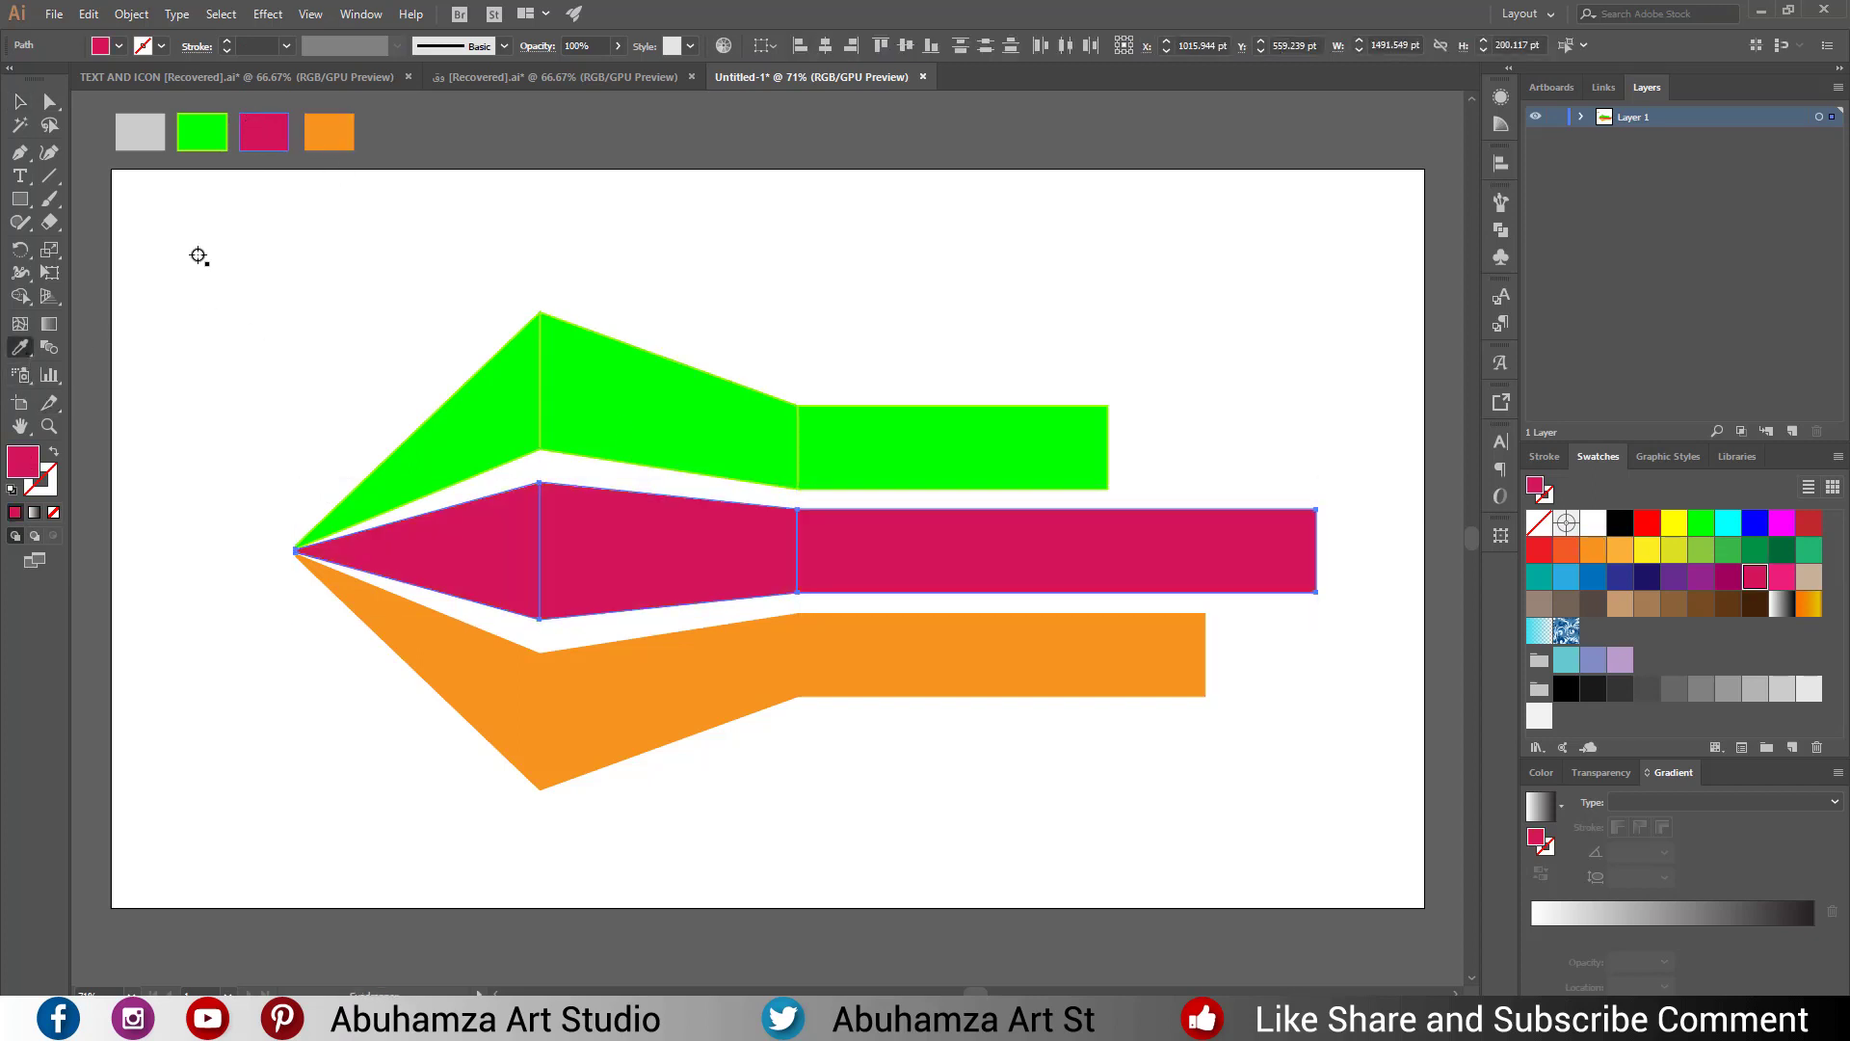
left_click(20, 101)
left_click(212, 352)
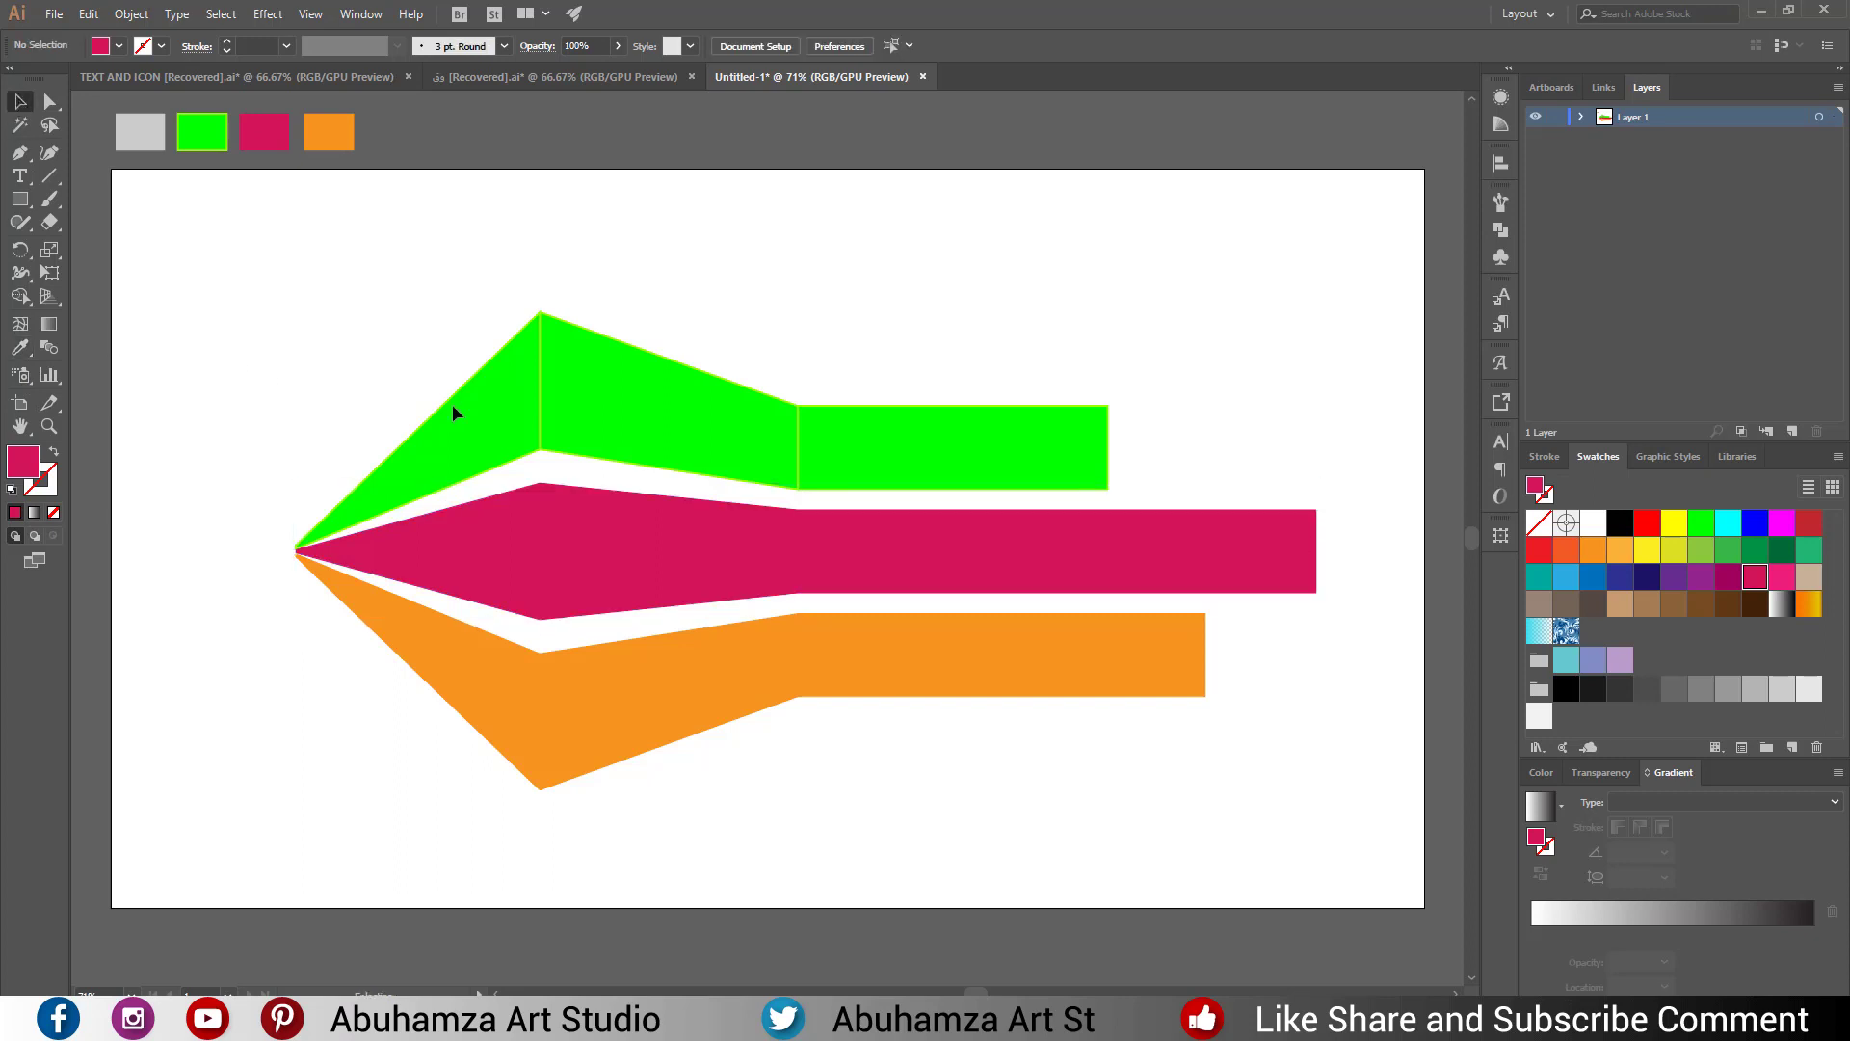
left_click(453, 402)
Remove the green arm's outline and confirm its fill as 00FF00.
left_click(53, 490)
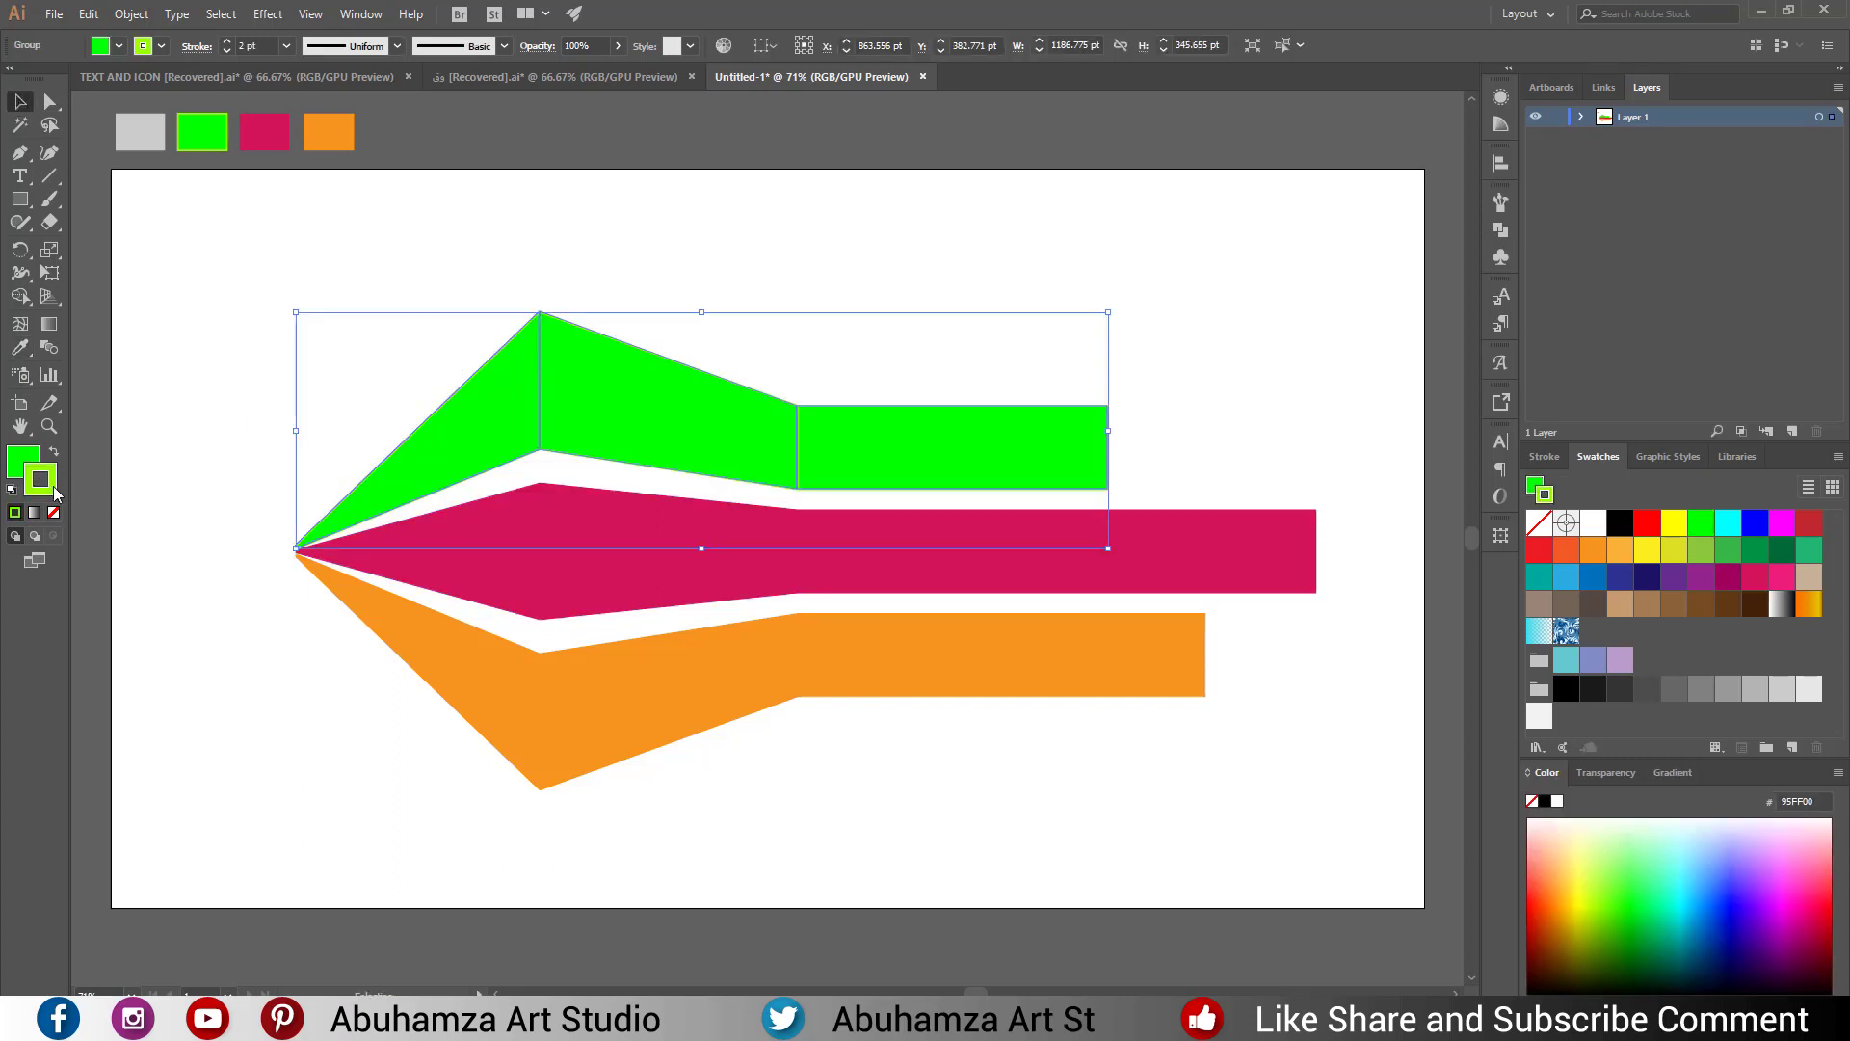
left_click(53, 512)
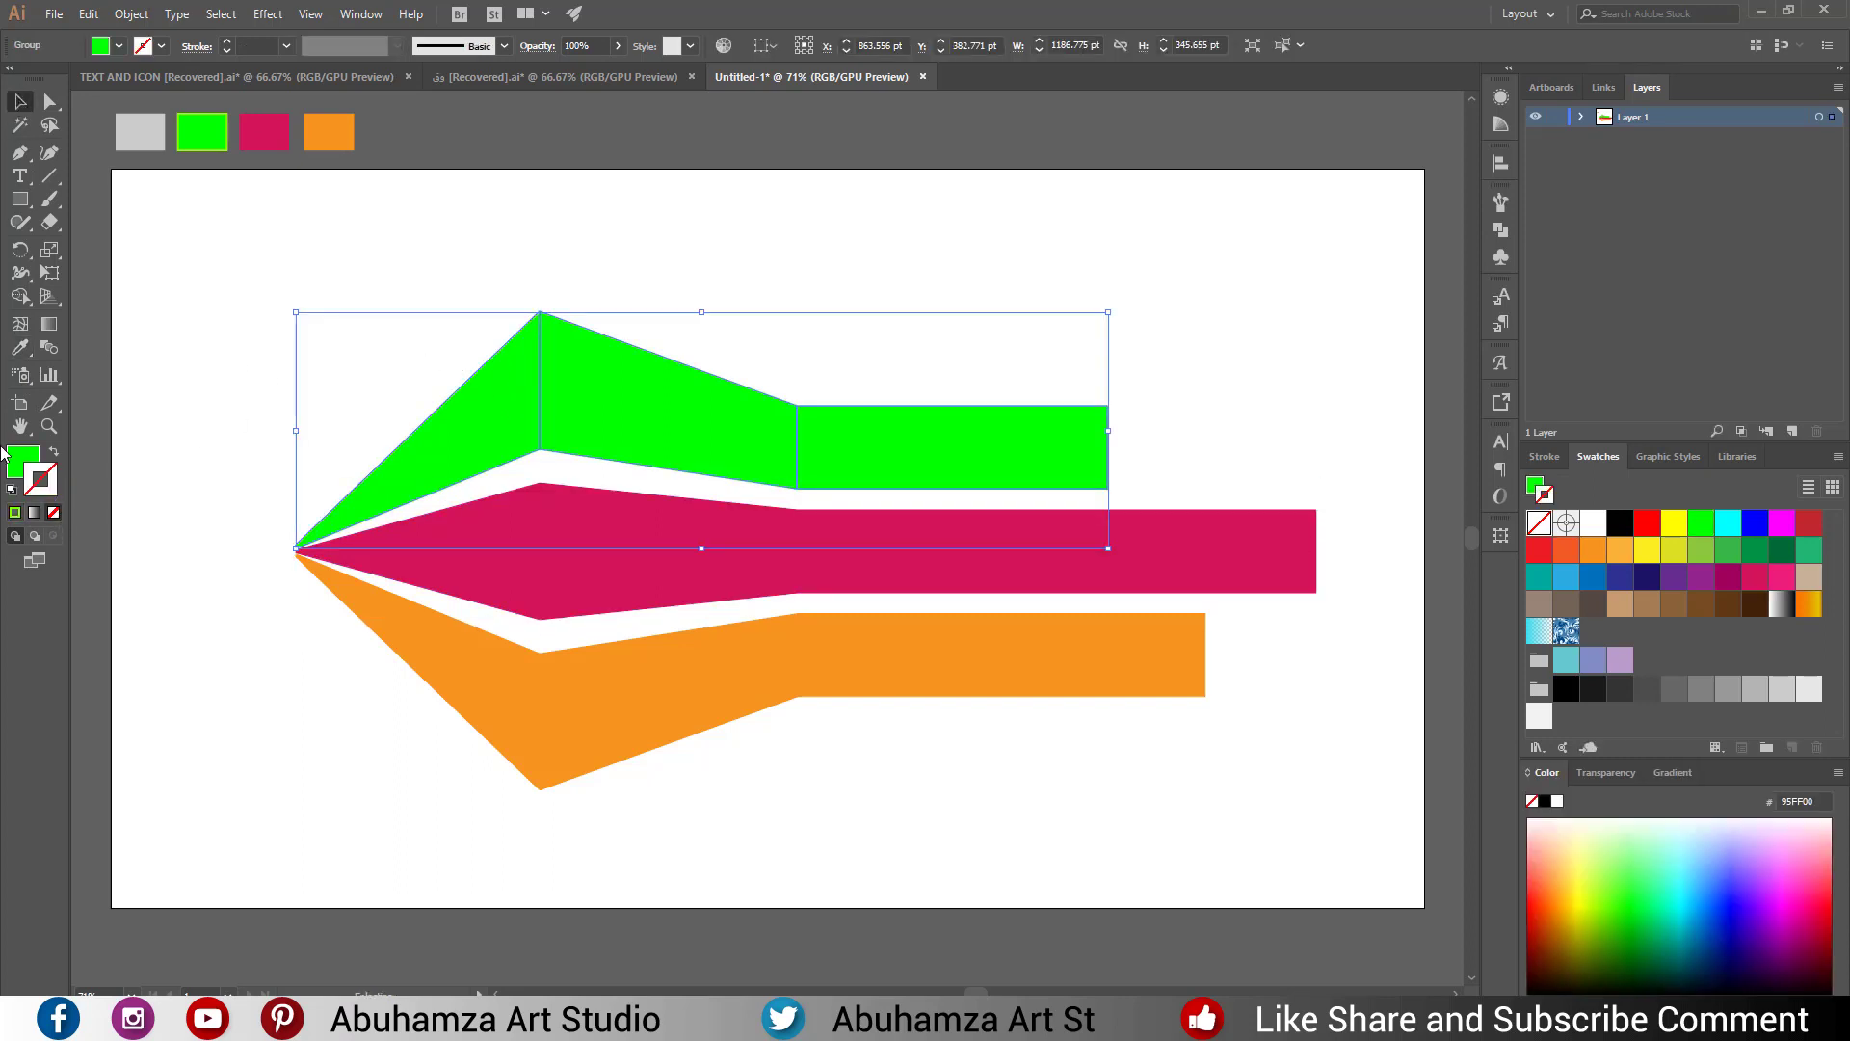
left_click(193, 426)
left_click(497, 424)
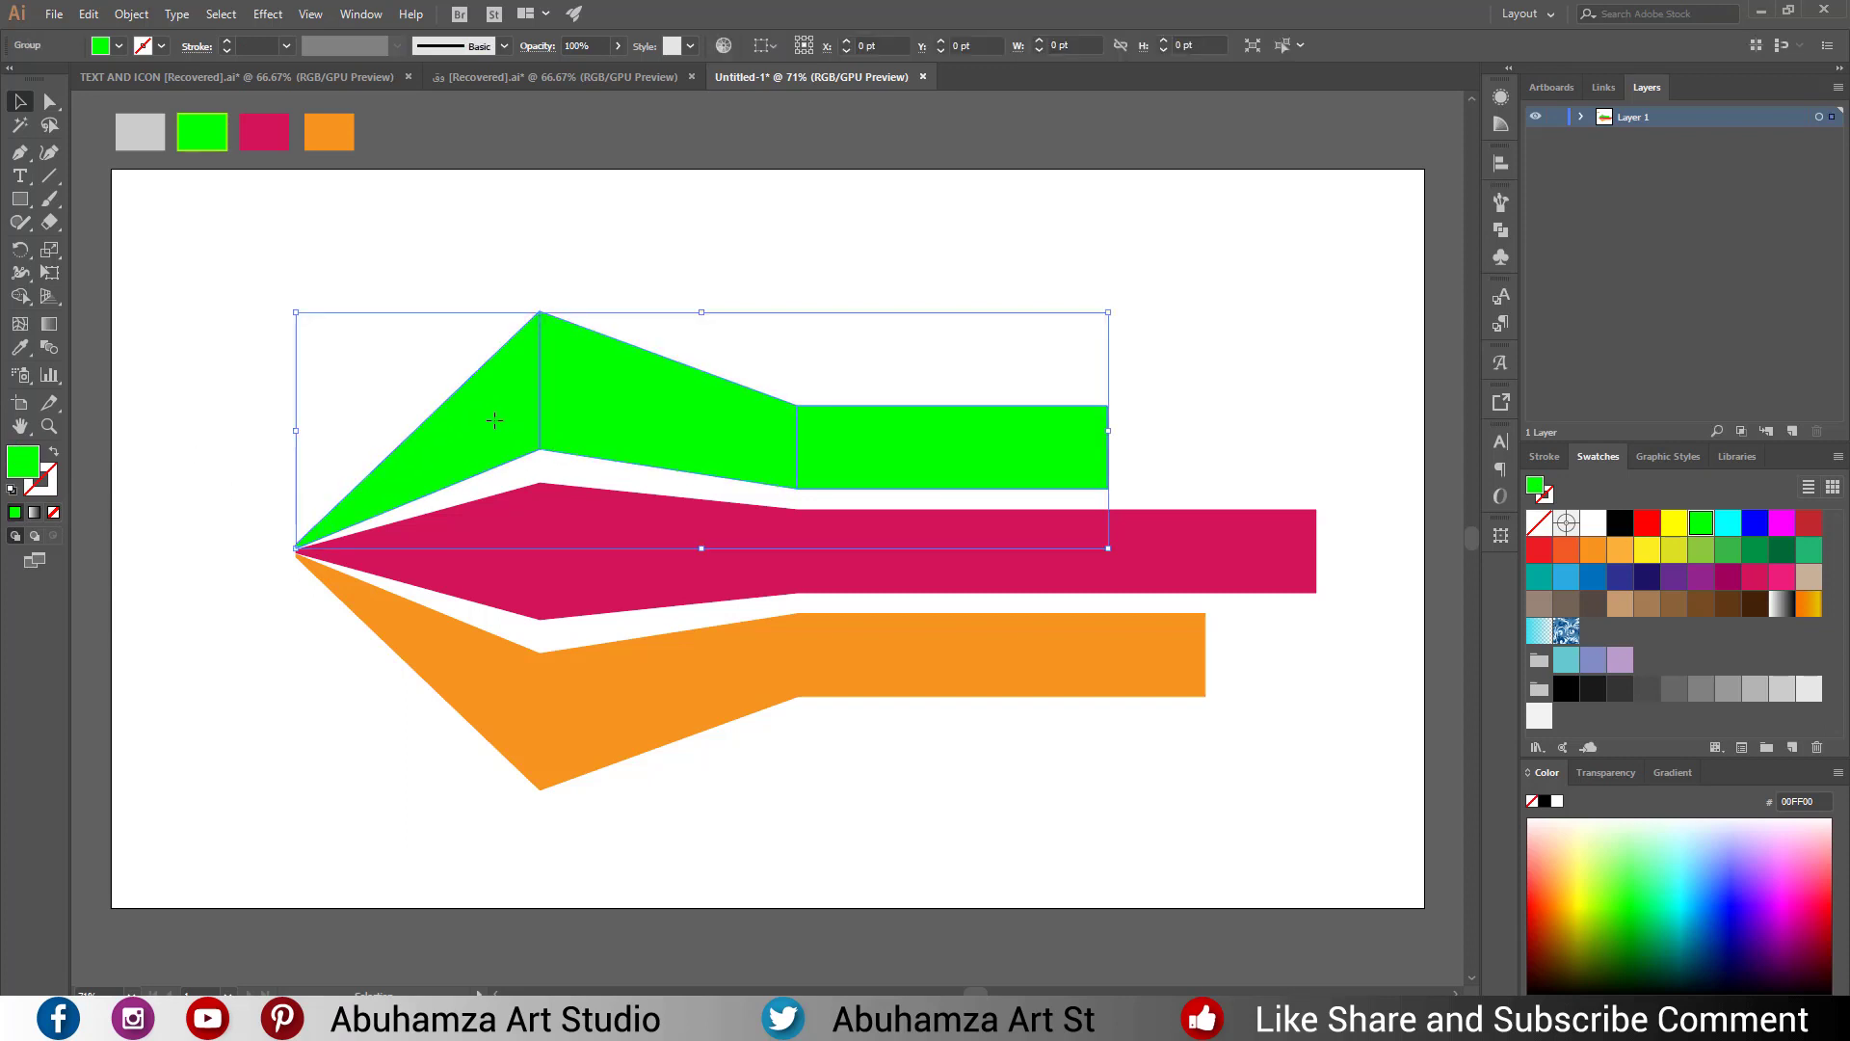
double_click(23, 462)
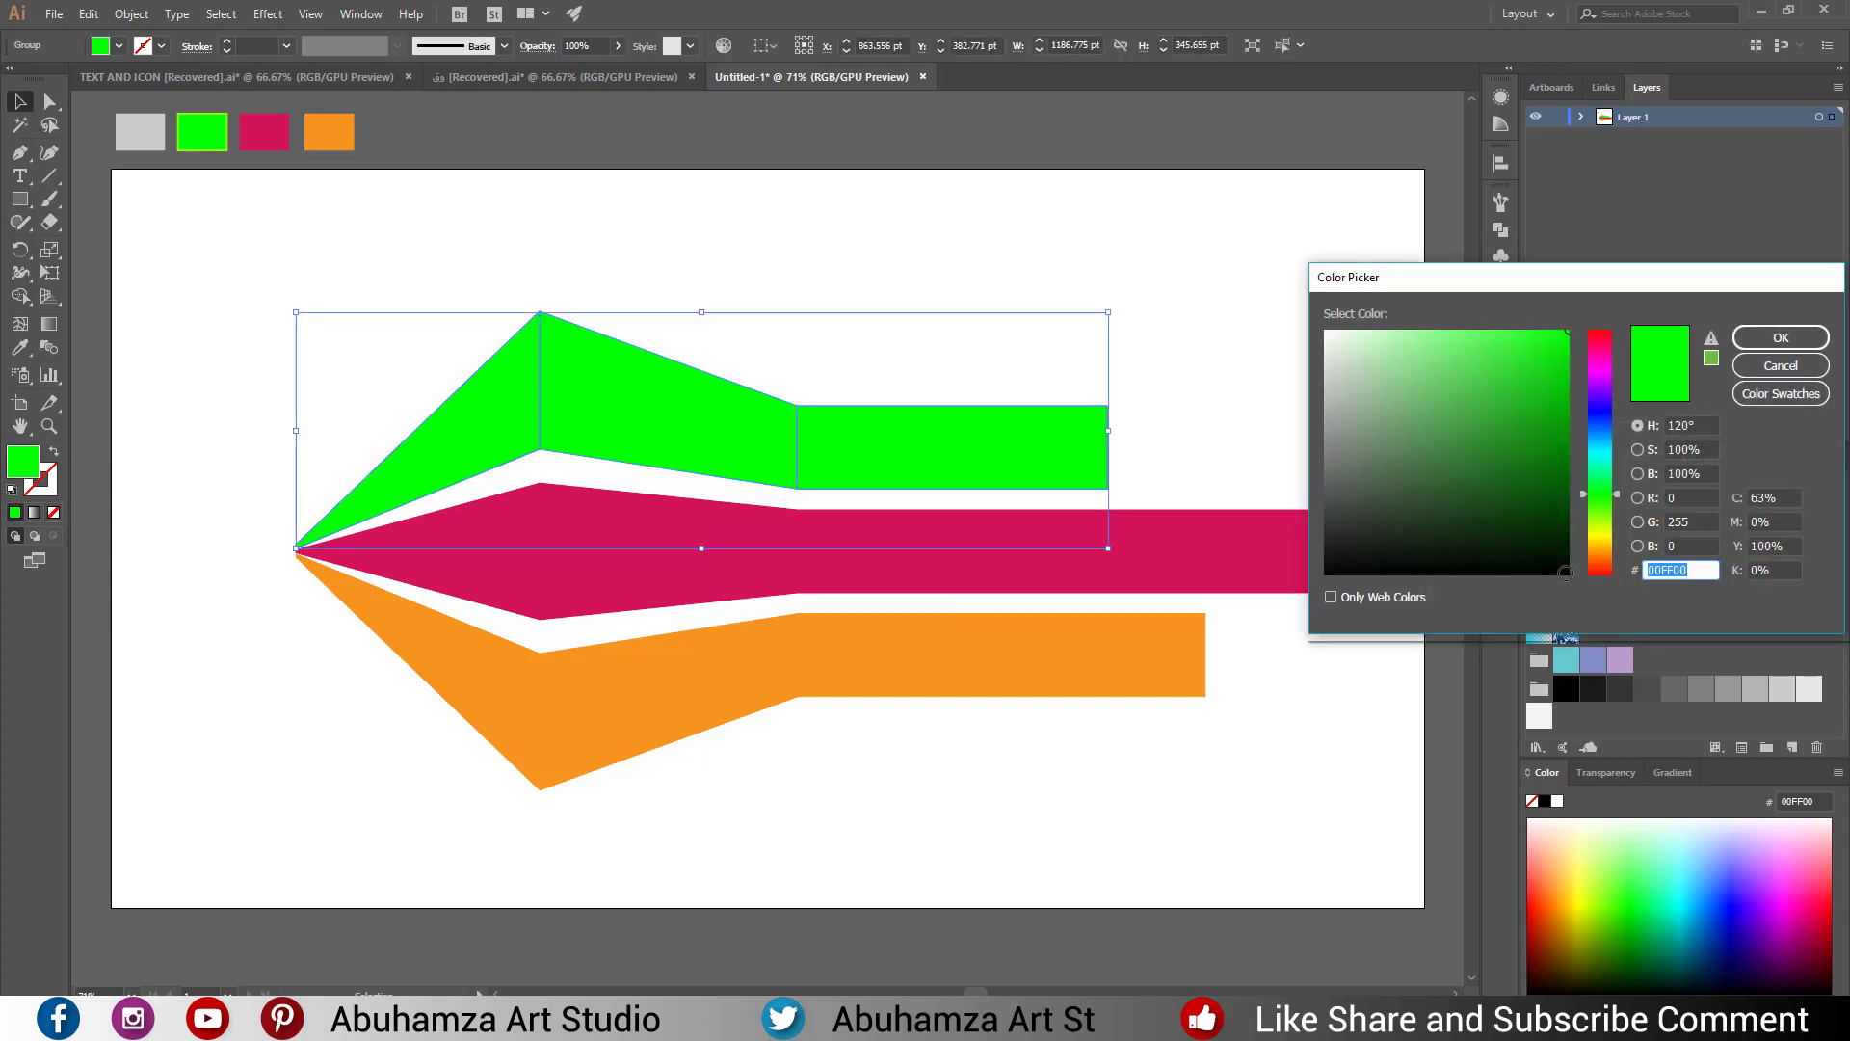
left_click_drag(1561, 276, 1406, 220)
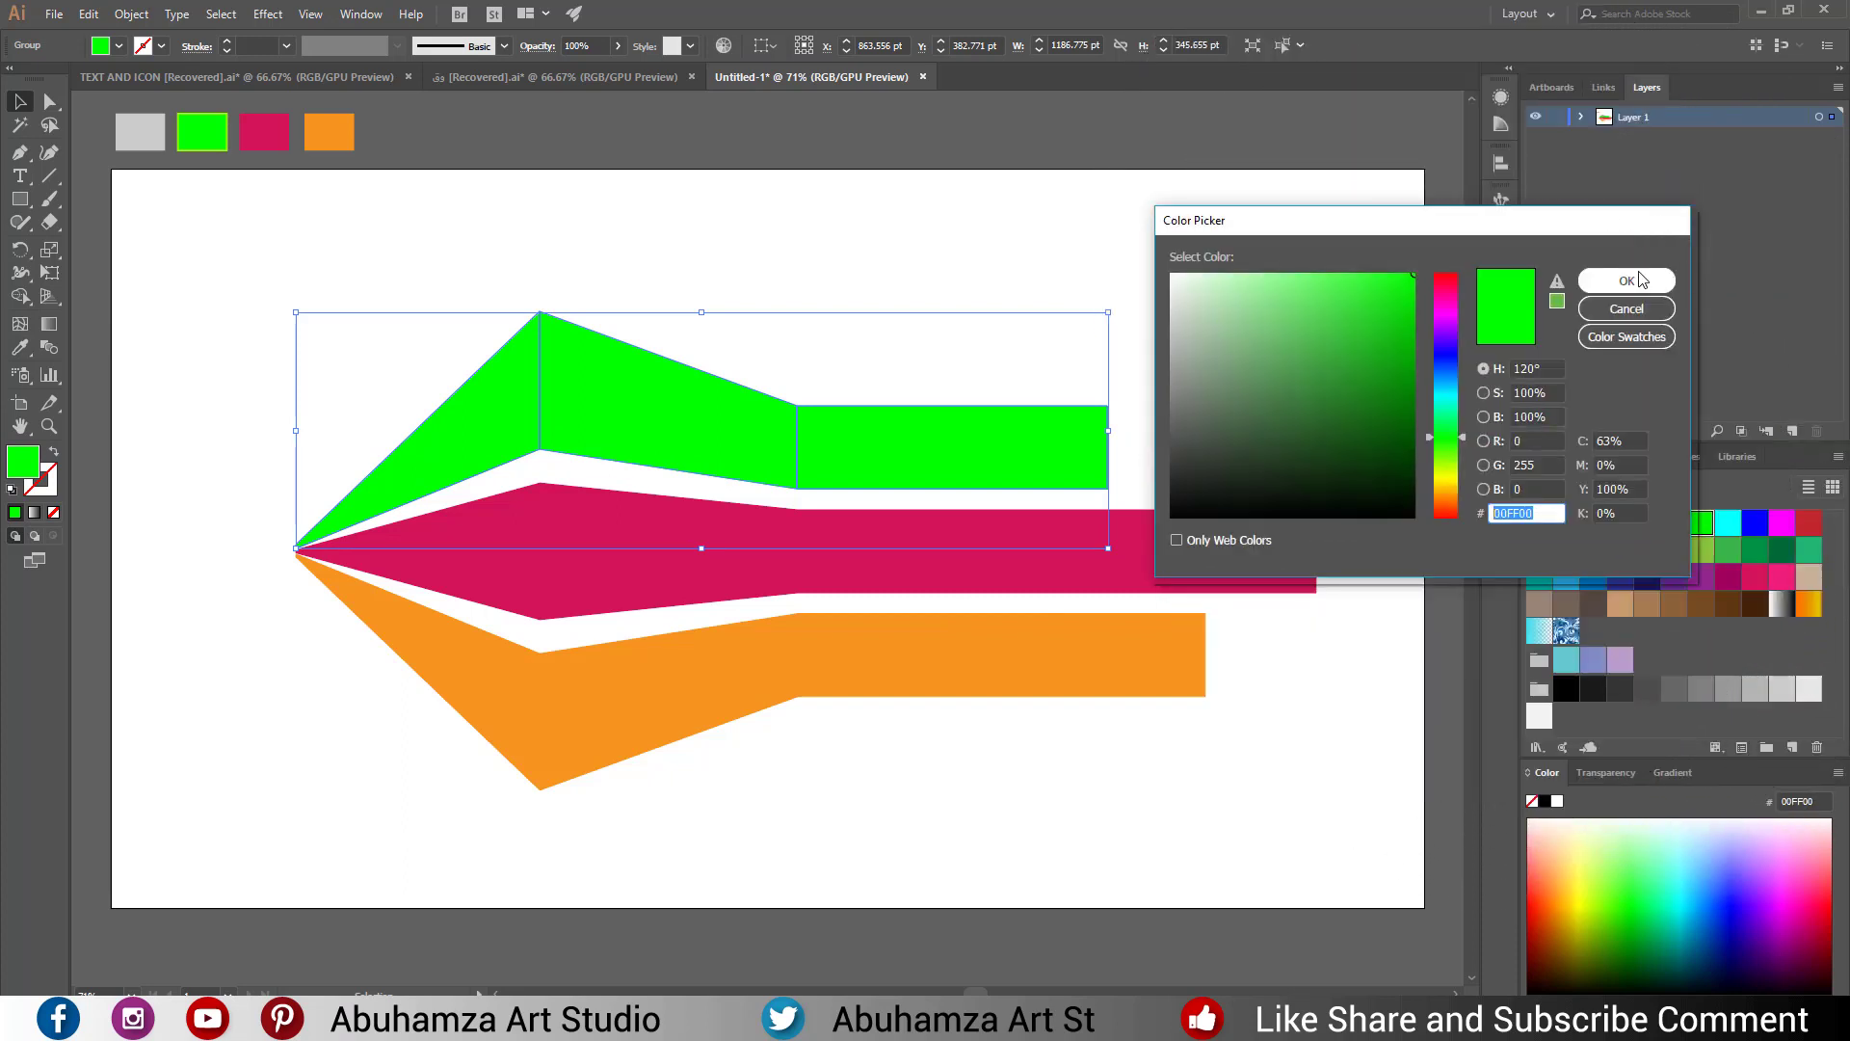
left_click(1641, 281)
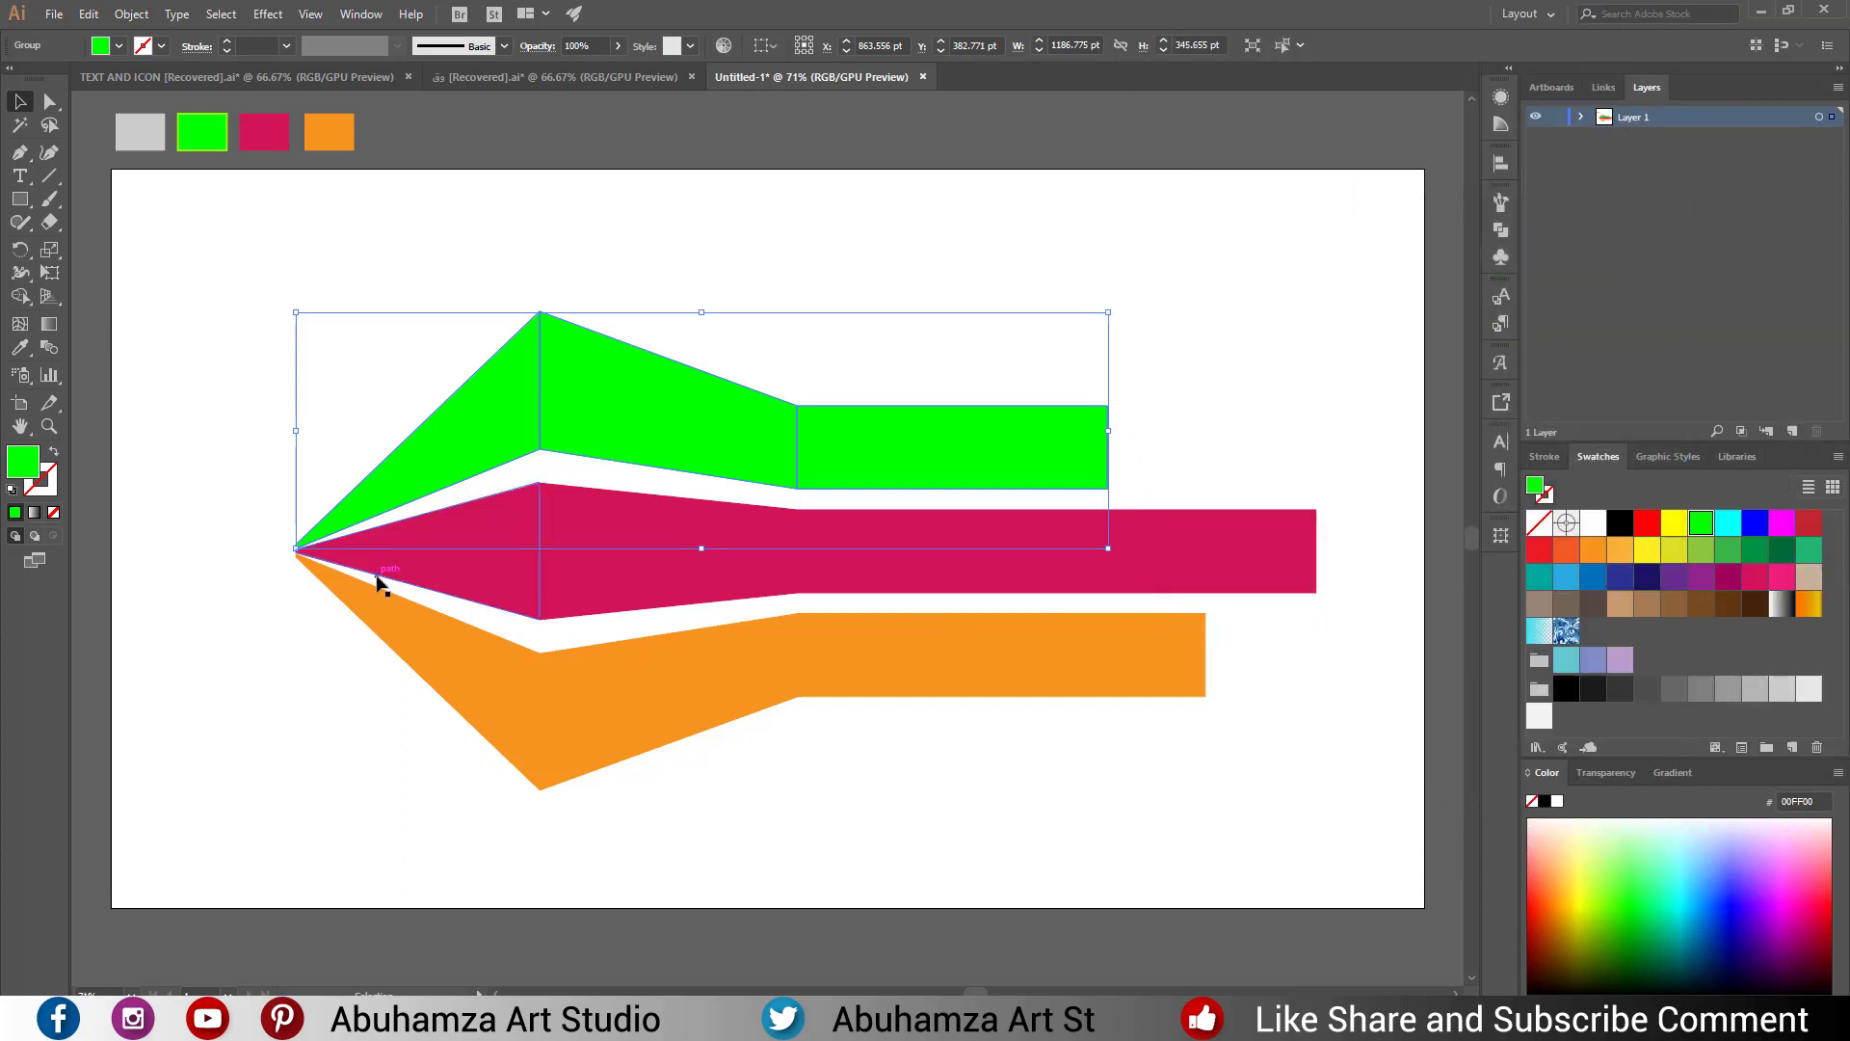
Confirm the magenta arm's fill as D4145A and the orange arm's as F7931E.
left_click(438, 583)
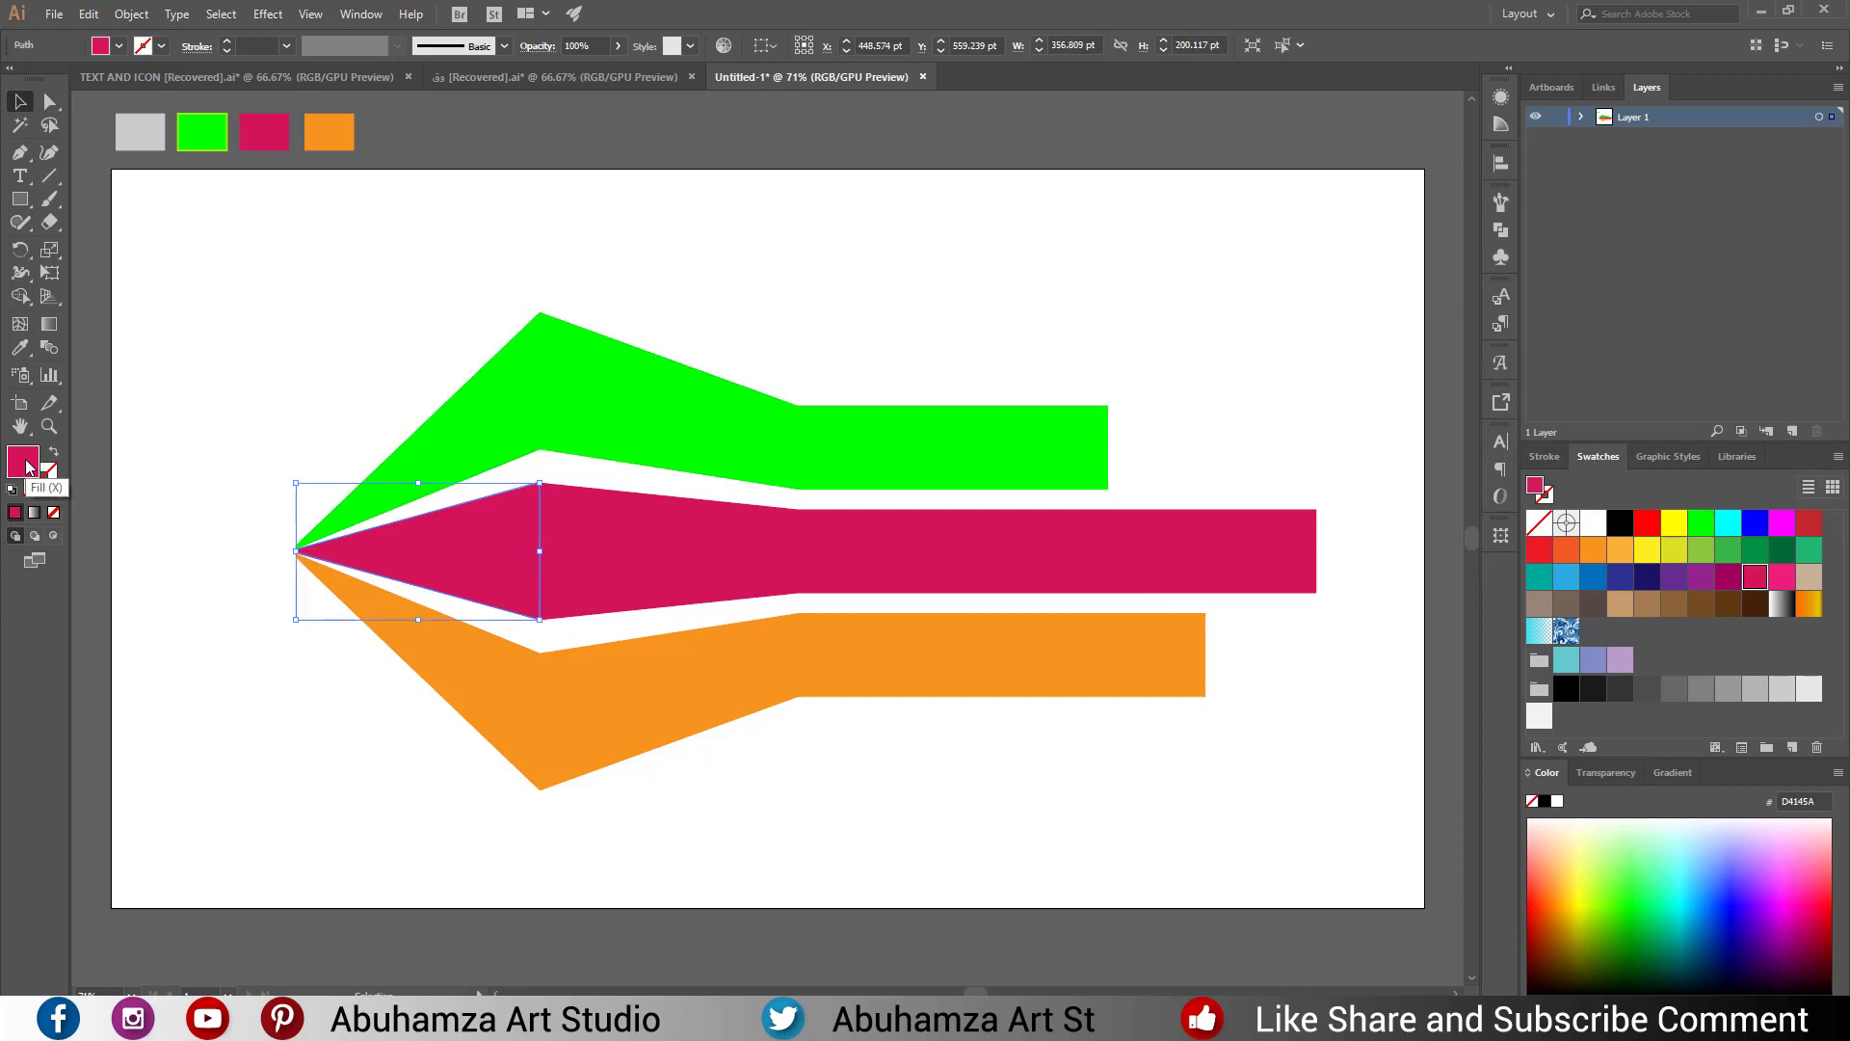
double_click(30, 472)
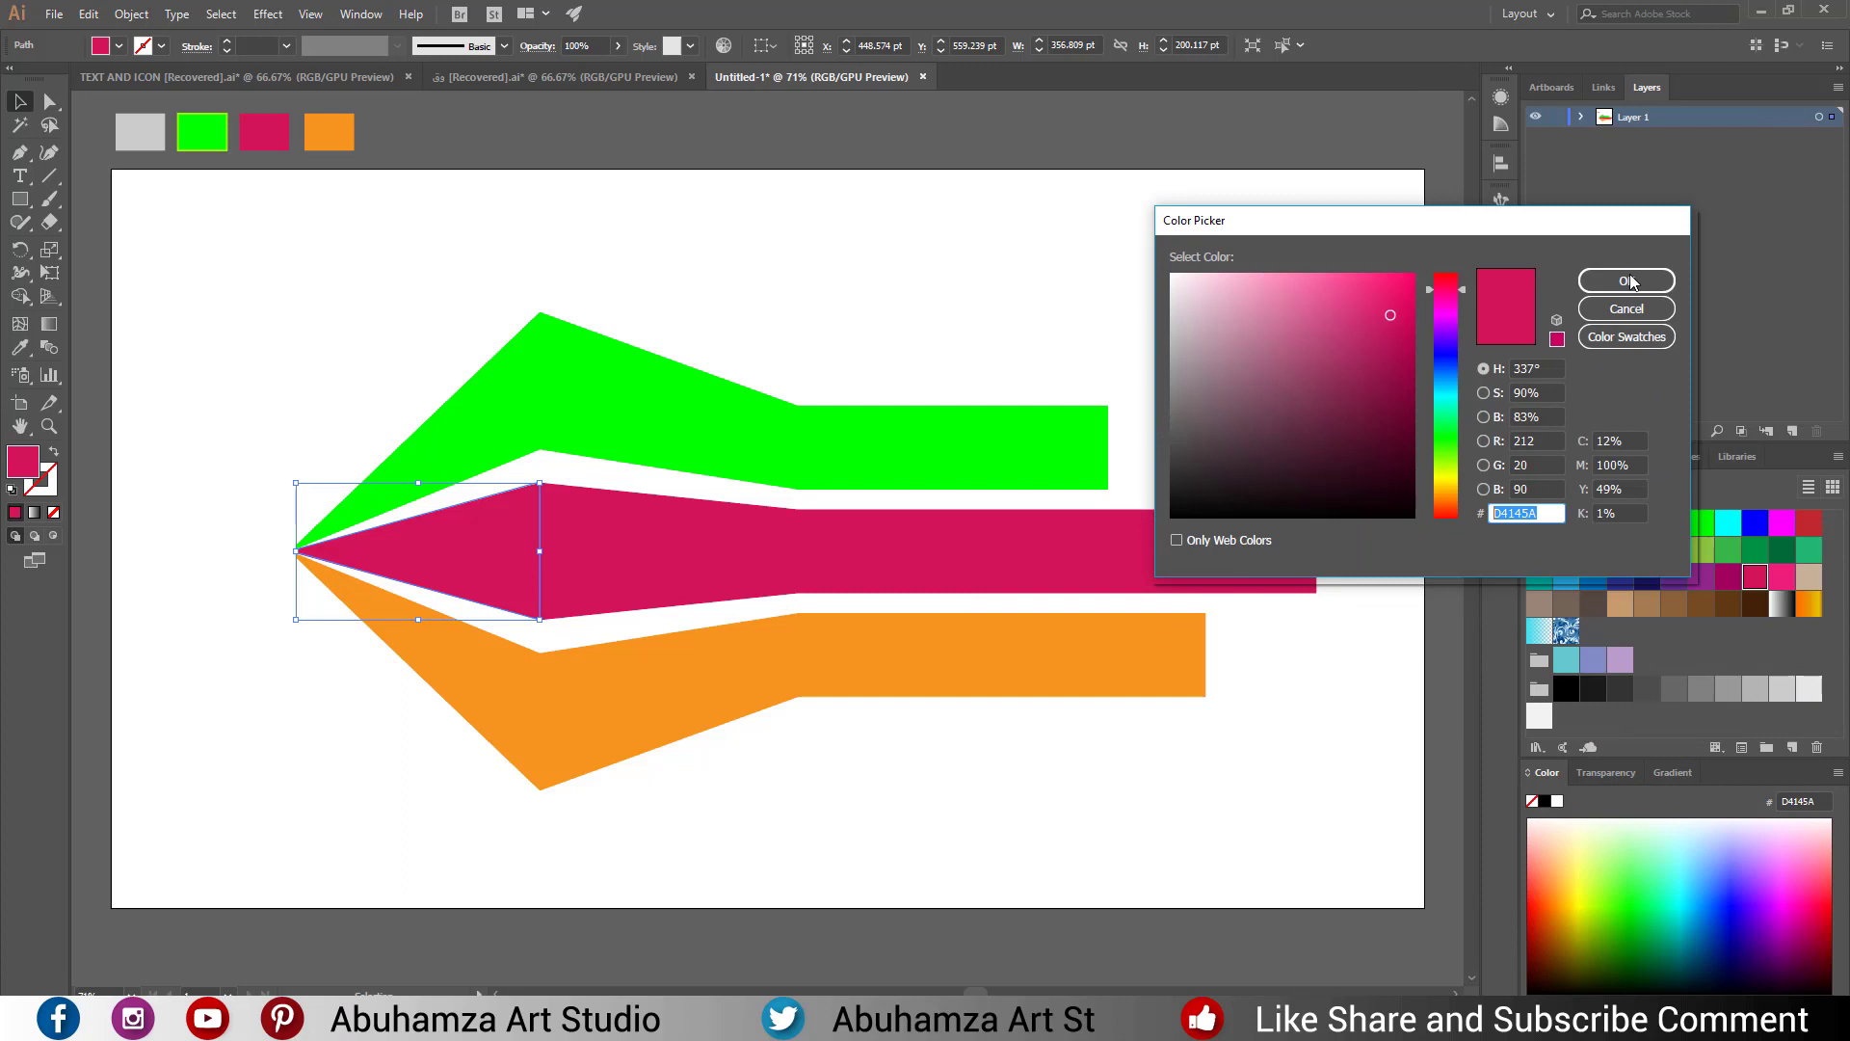
left_click(1635, 279)
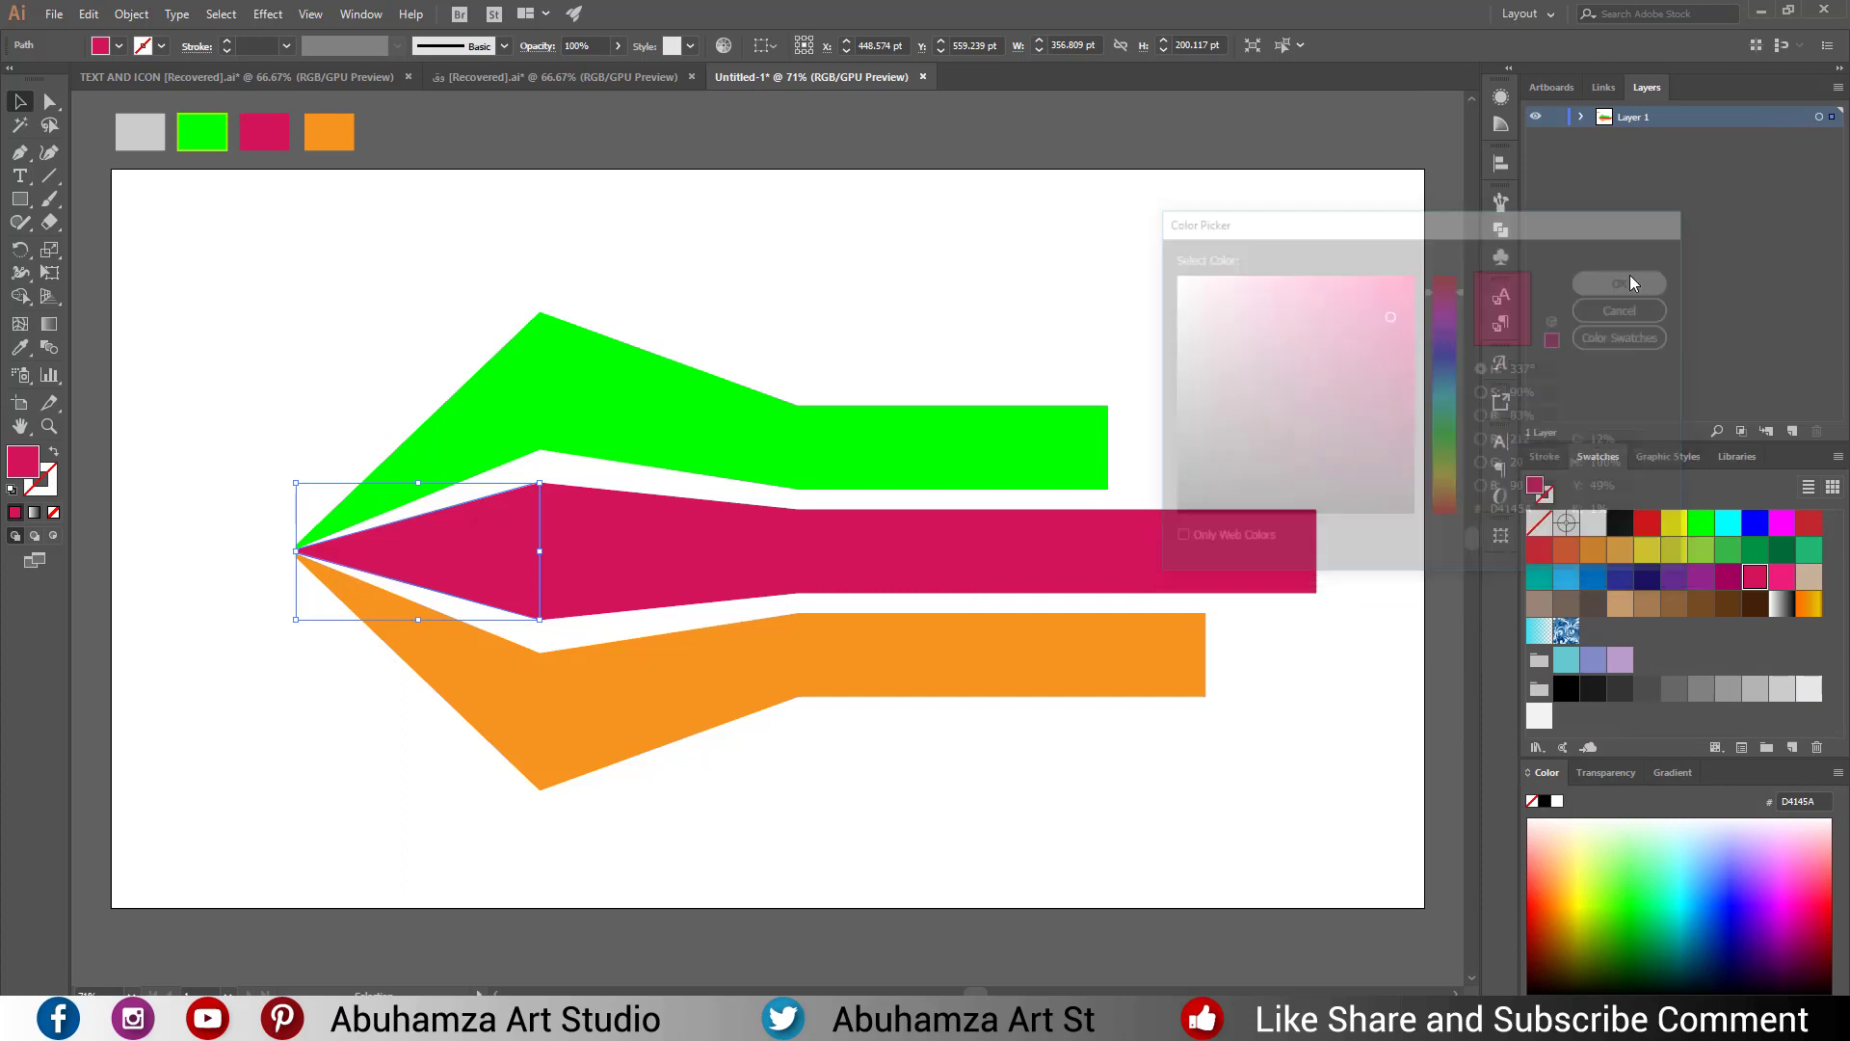
left_click(506, 722)
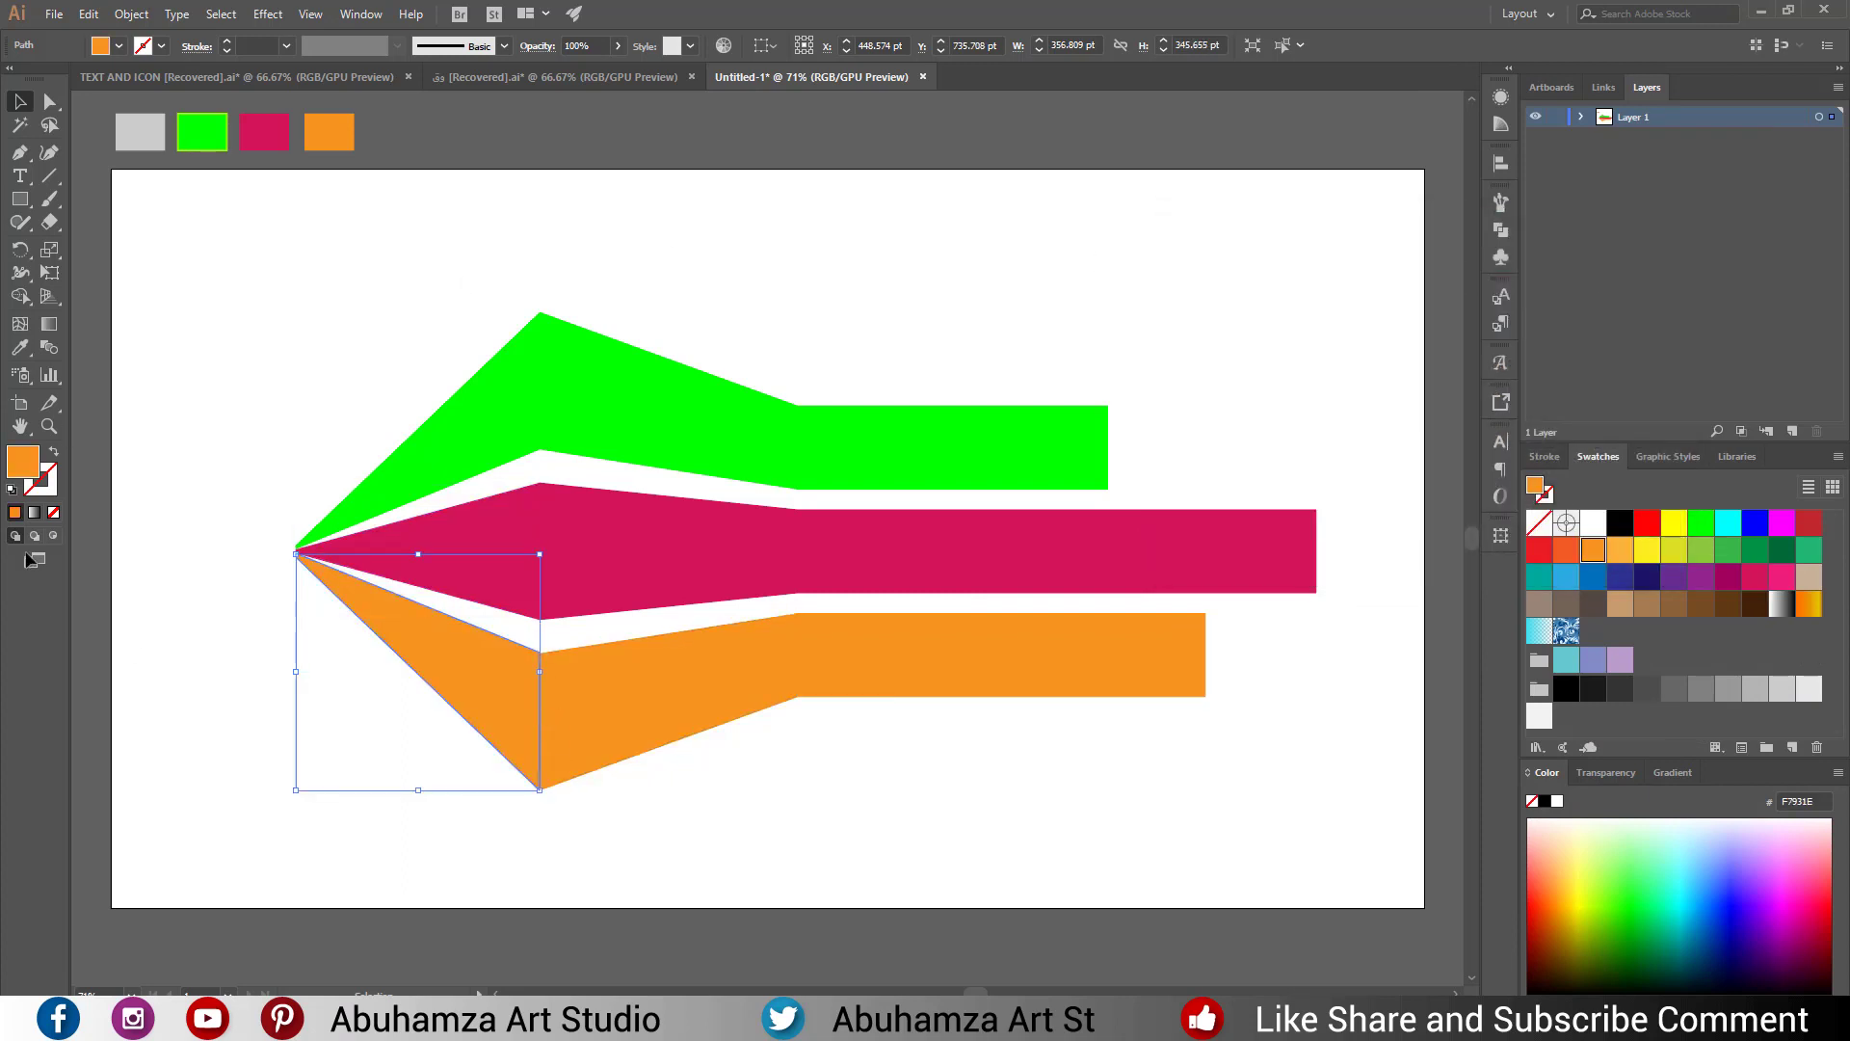
double_click(20, 460)
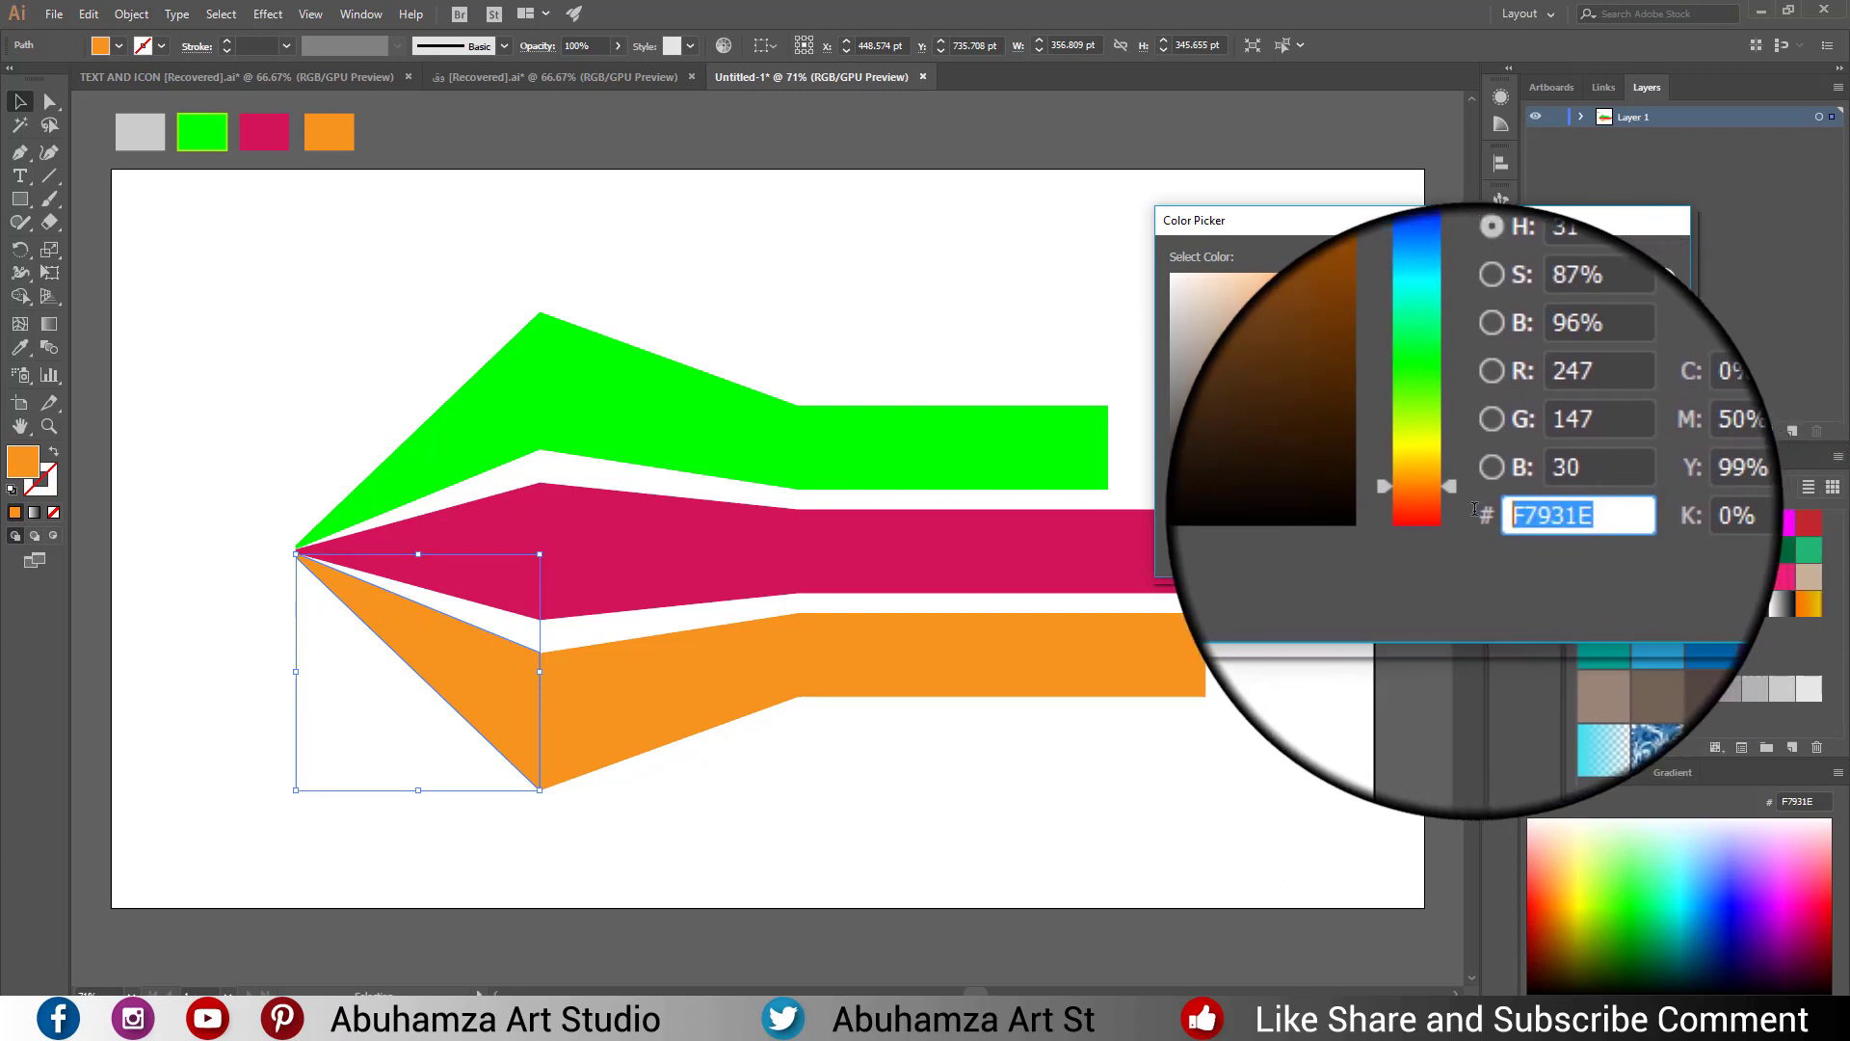
left_click(1627, 280)
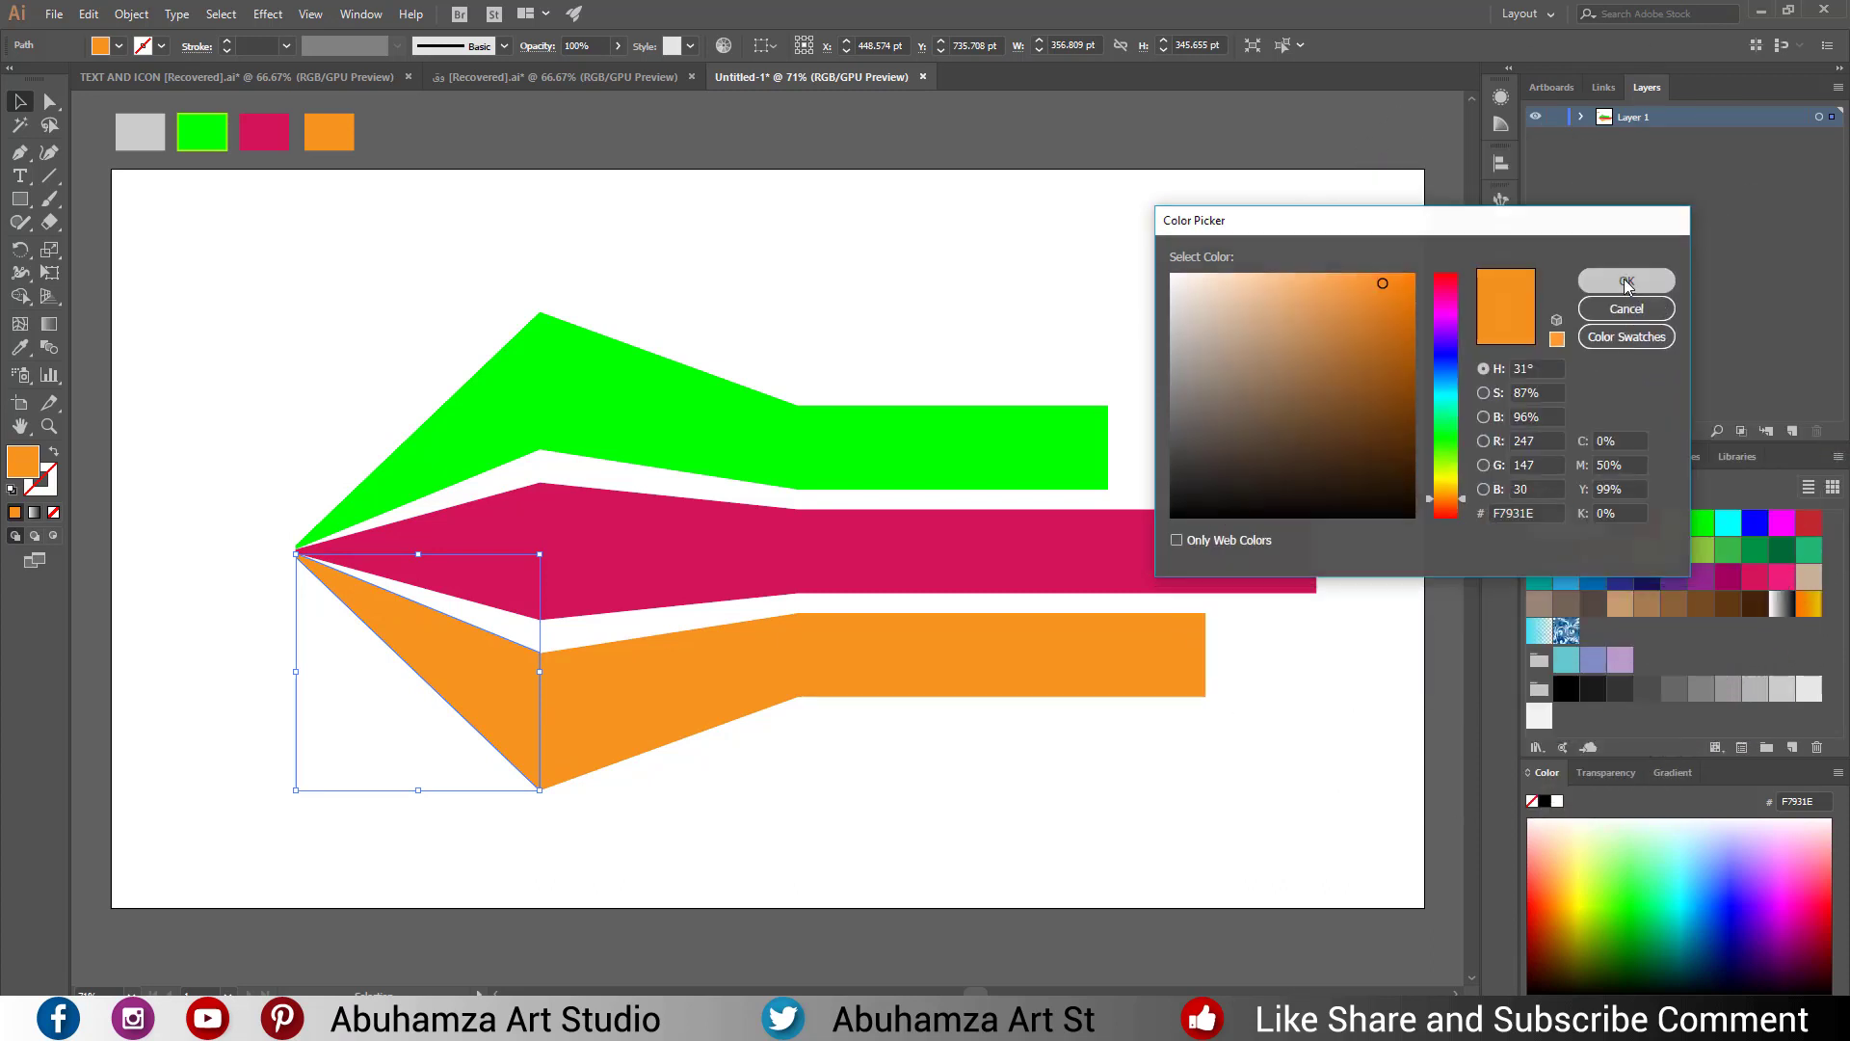
left_click(947, 309)
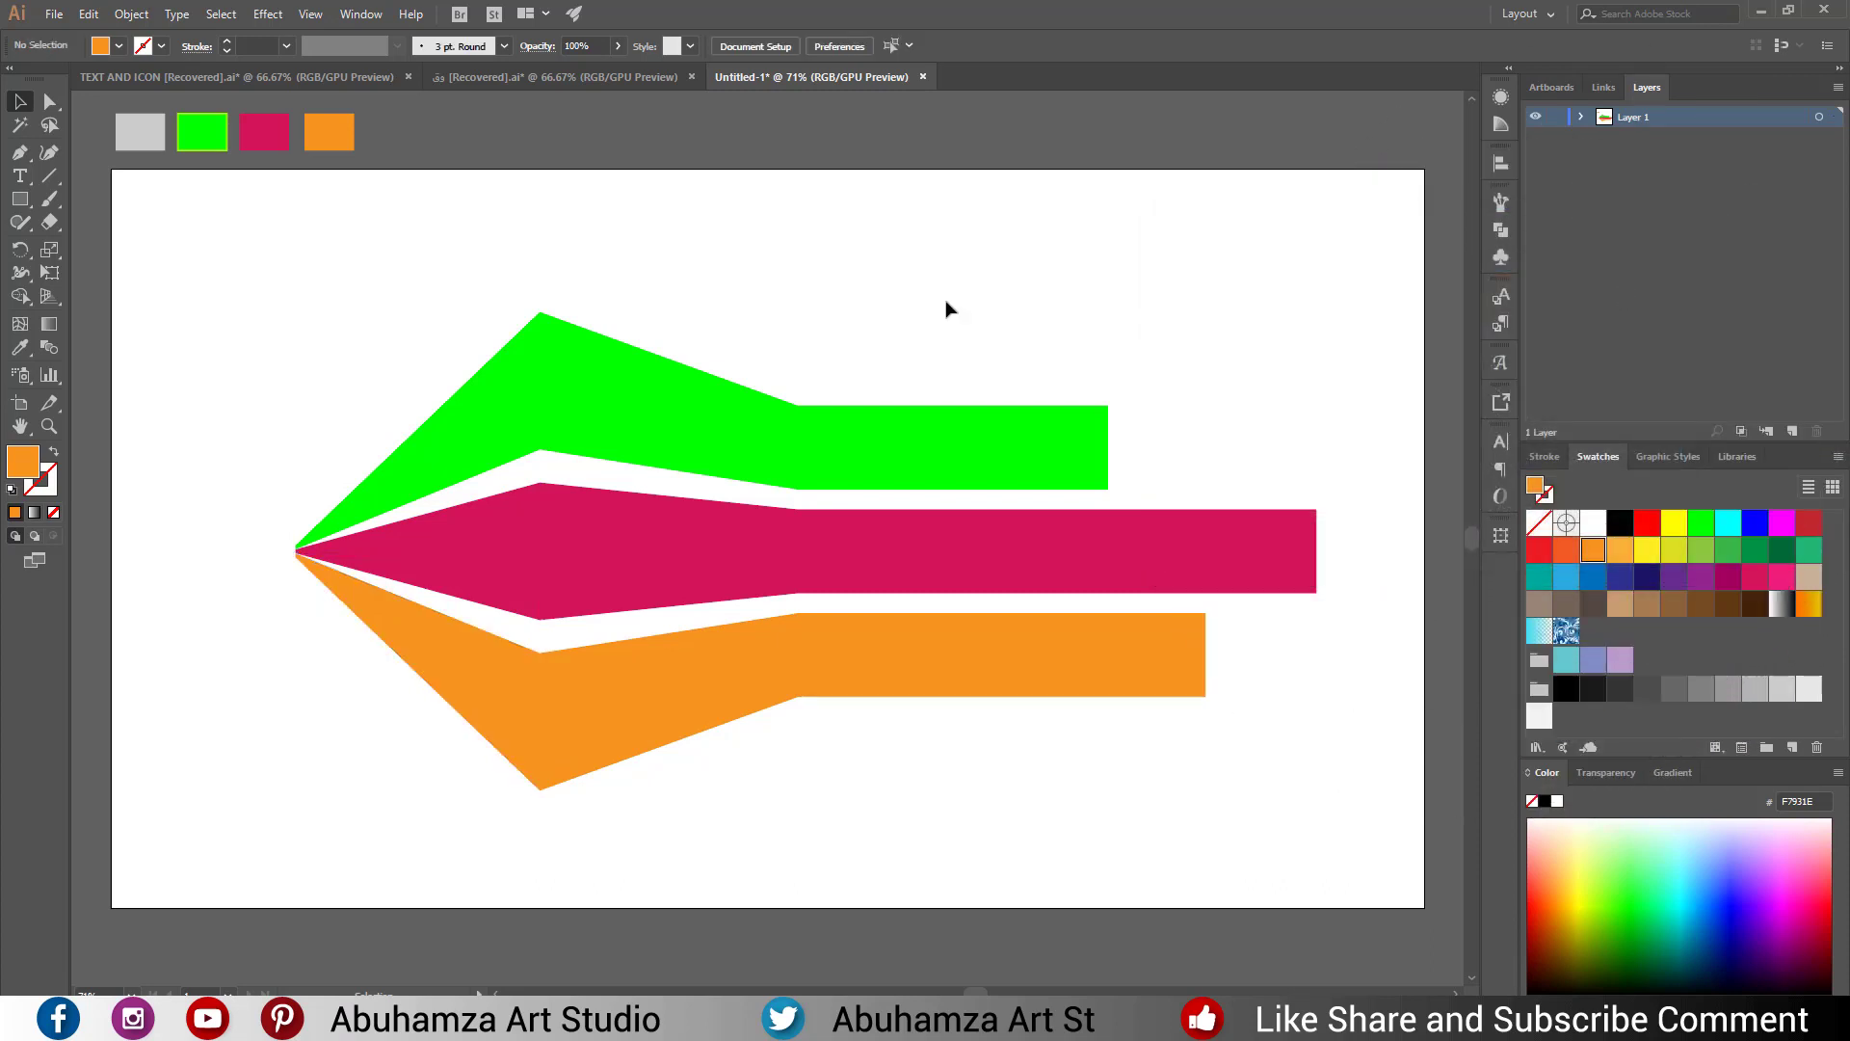
Draw a circle at the green bar's right end with the Ellipse tool.
left_click(19, 198)
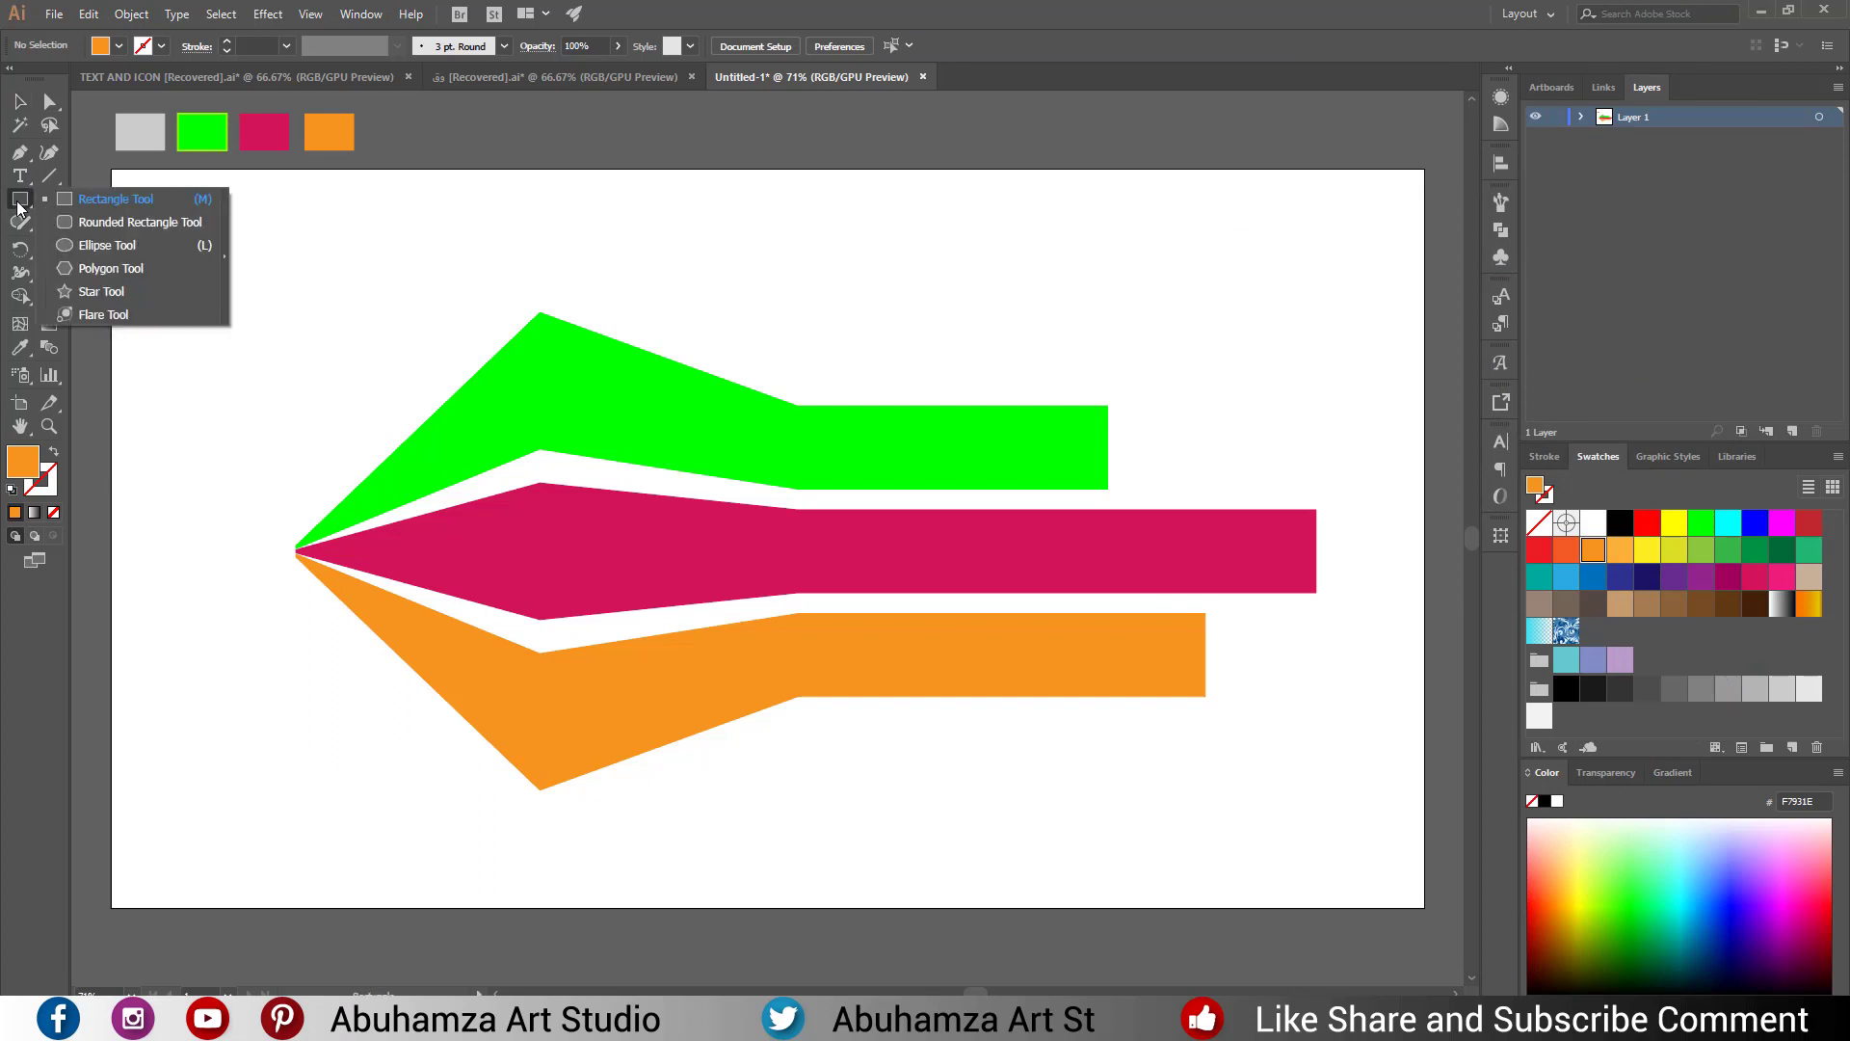
left_click(132, 247)
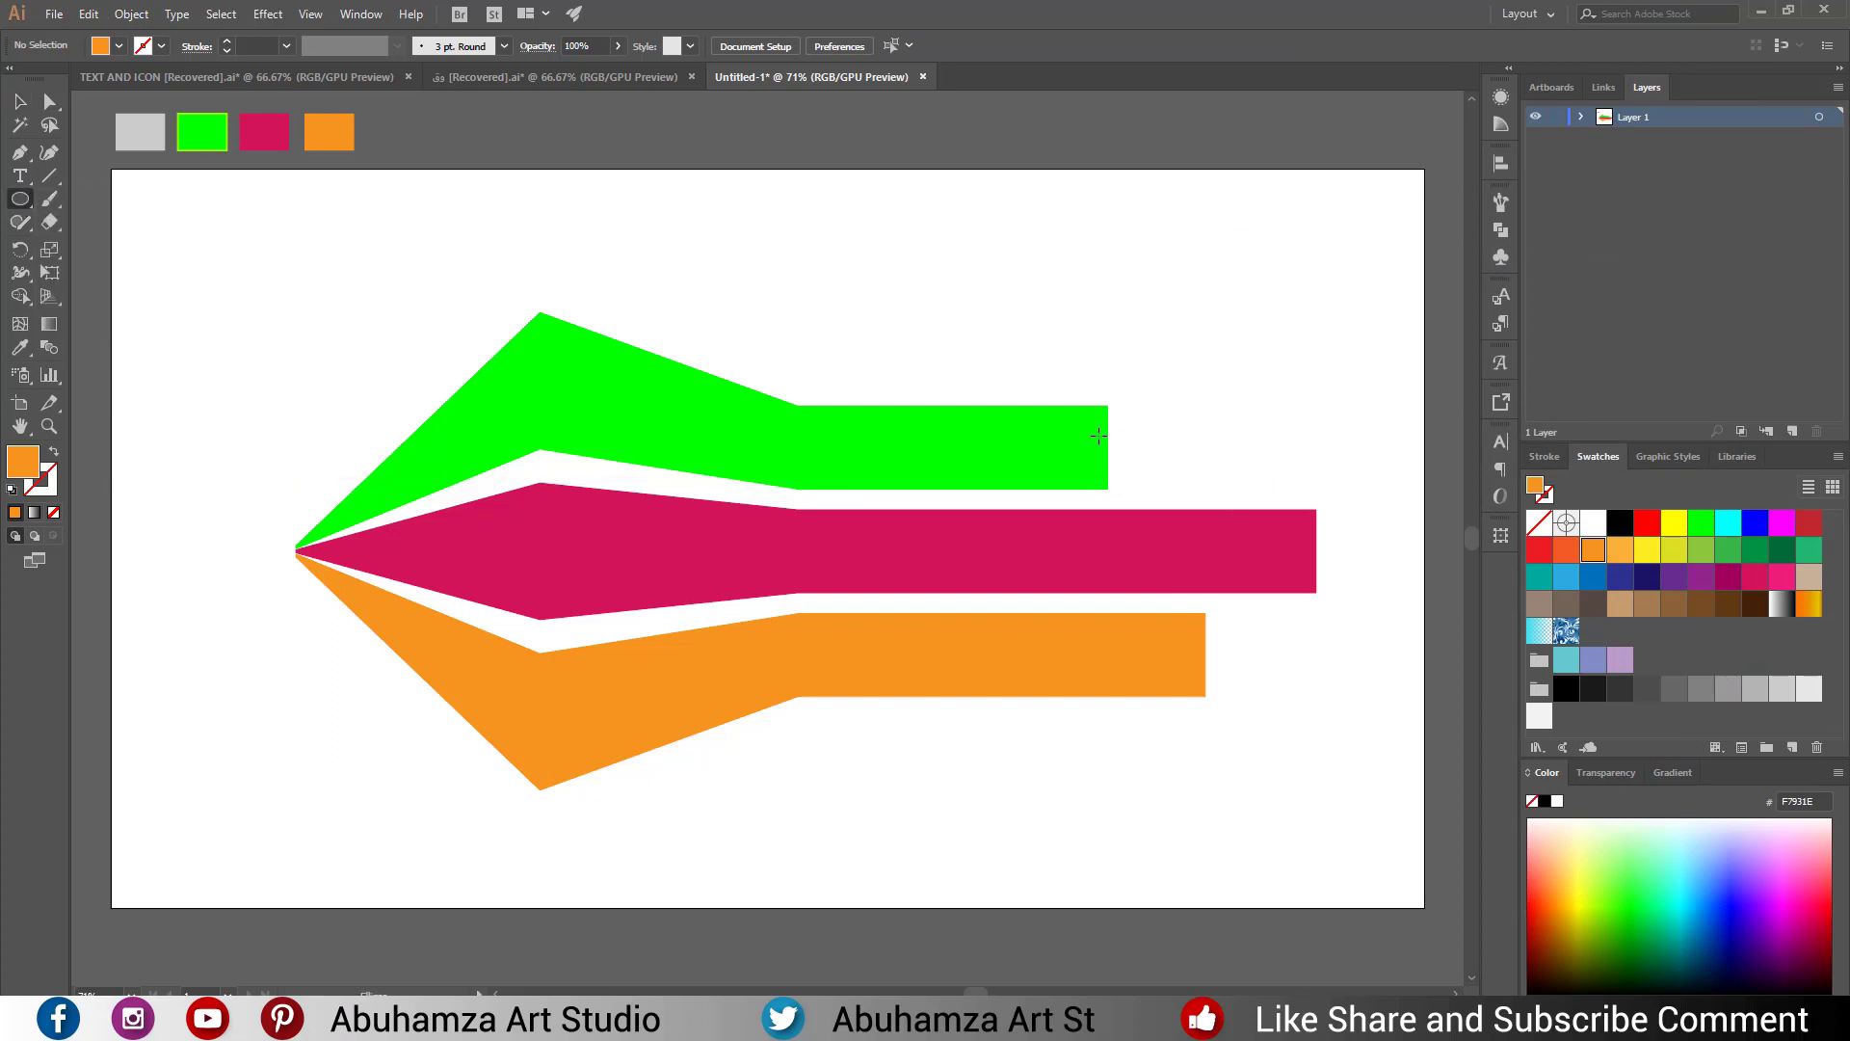
left_click_drag(1106, 443, 1158, 497)
key("v")
left_click(1105, 311)
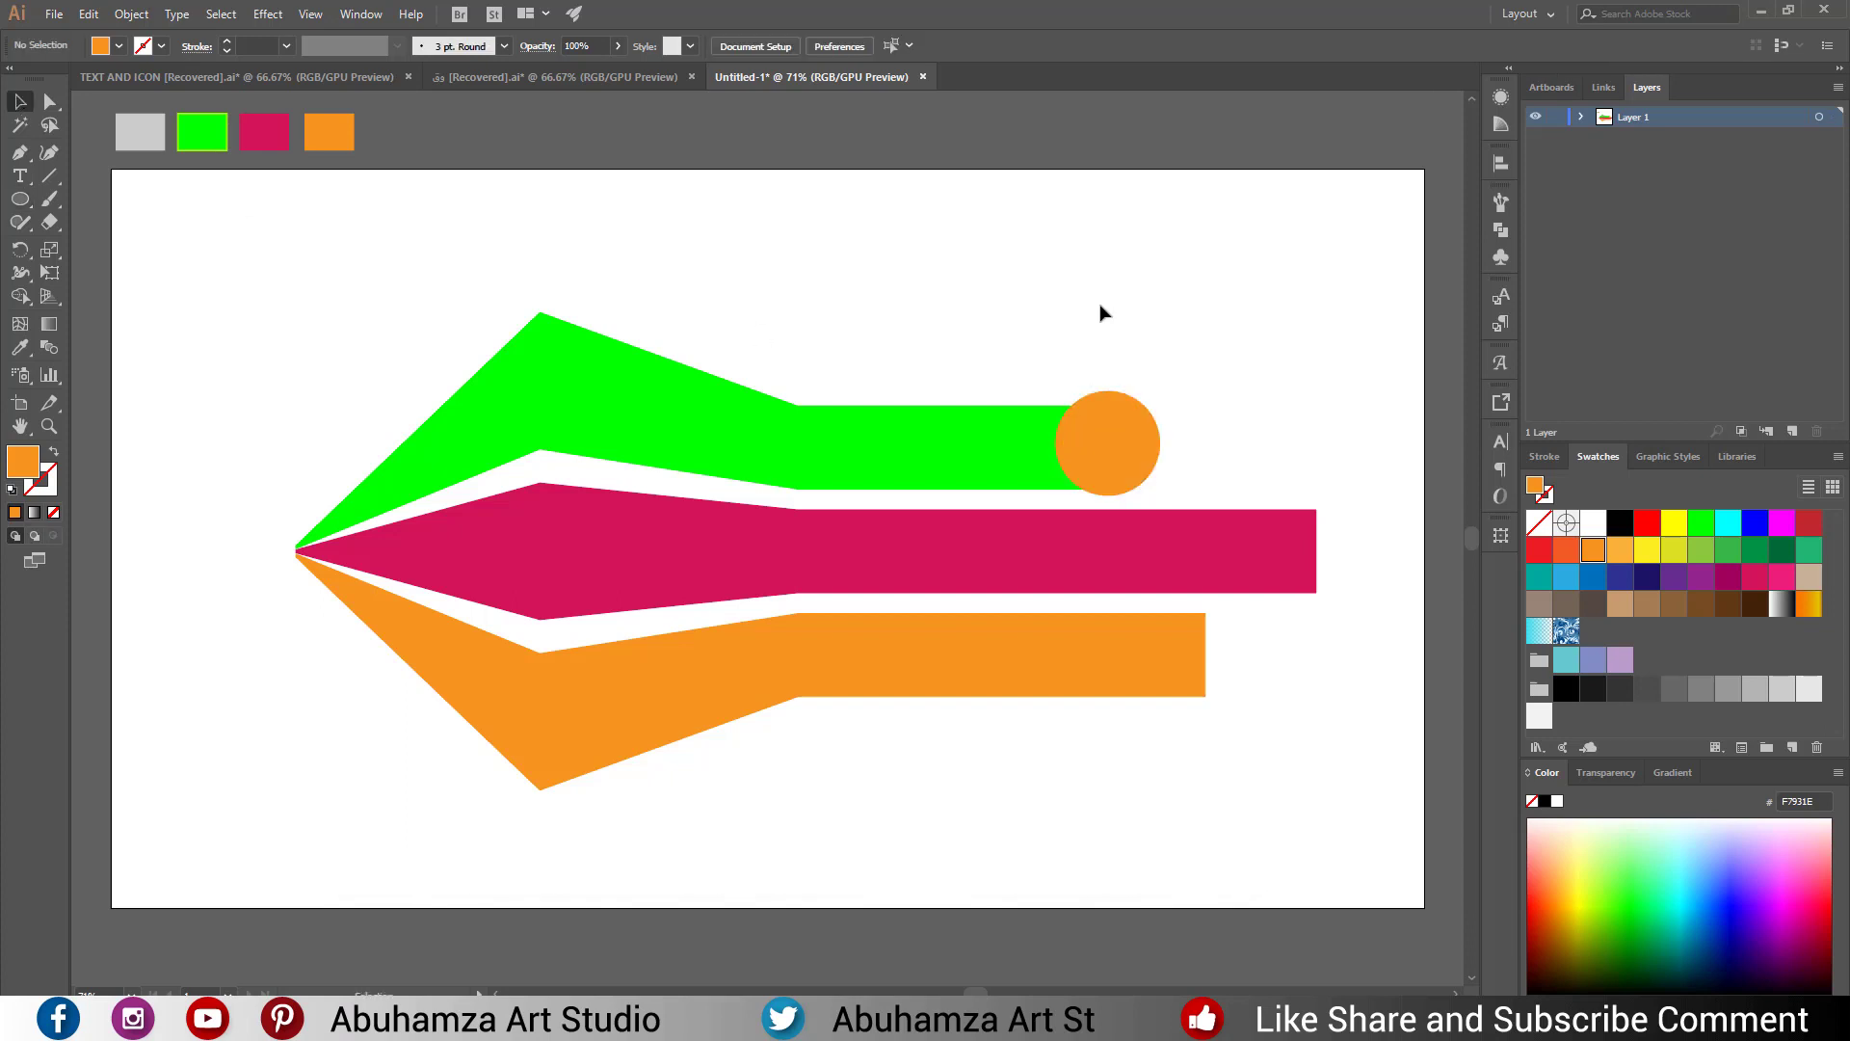
left_click_drag(1121, 432, 1123, 437)
left_click(1131, 318)
Fill the circle with the green bar's colour and resize it to about 160 pt.
left_click(1123, 476)
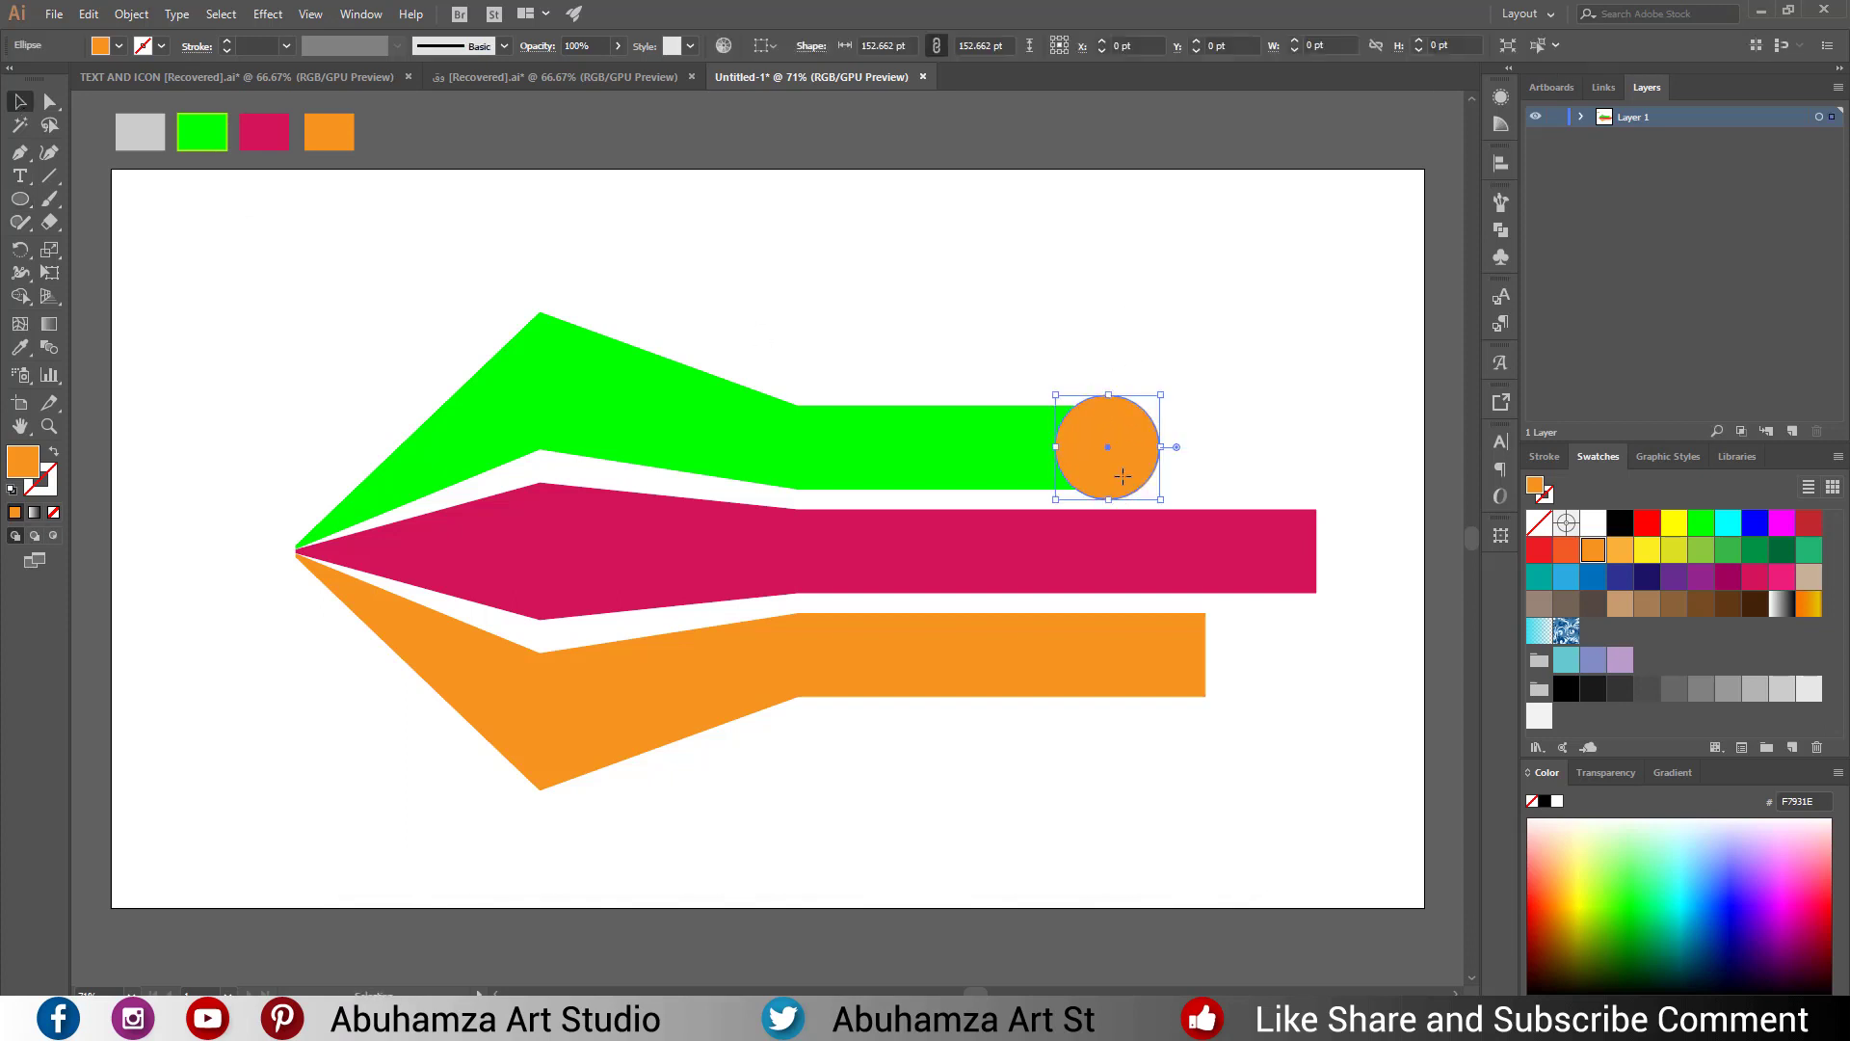
left_click(19, 347)
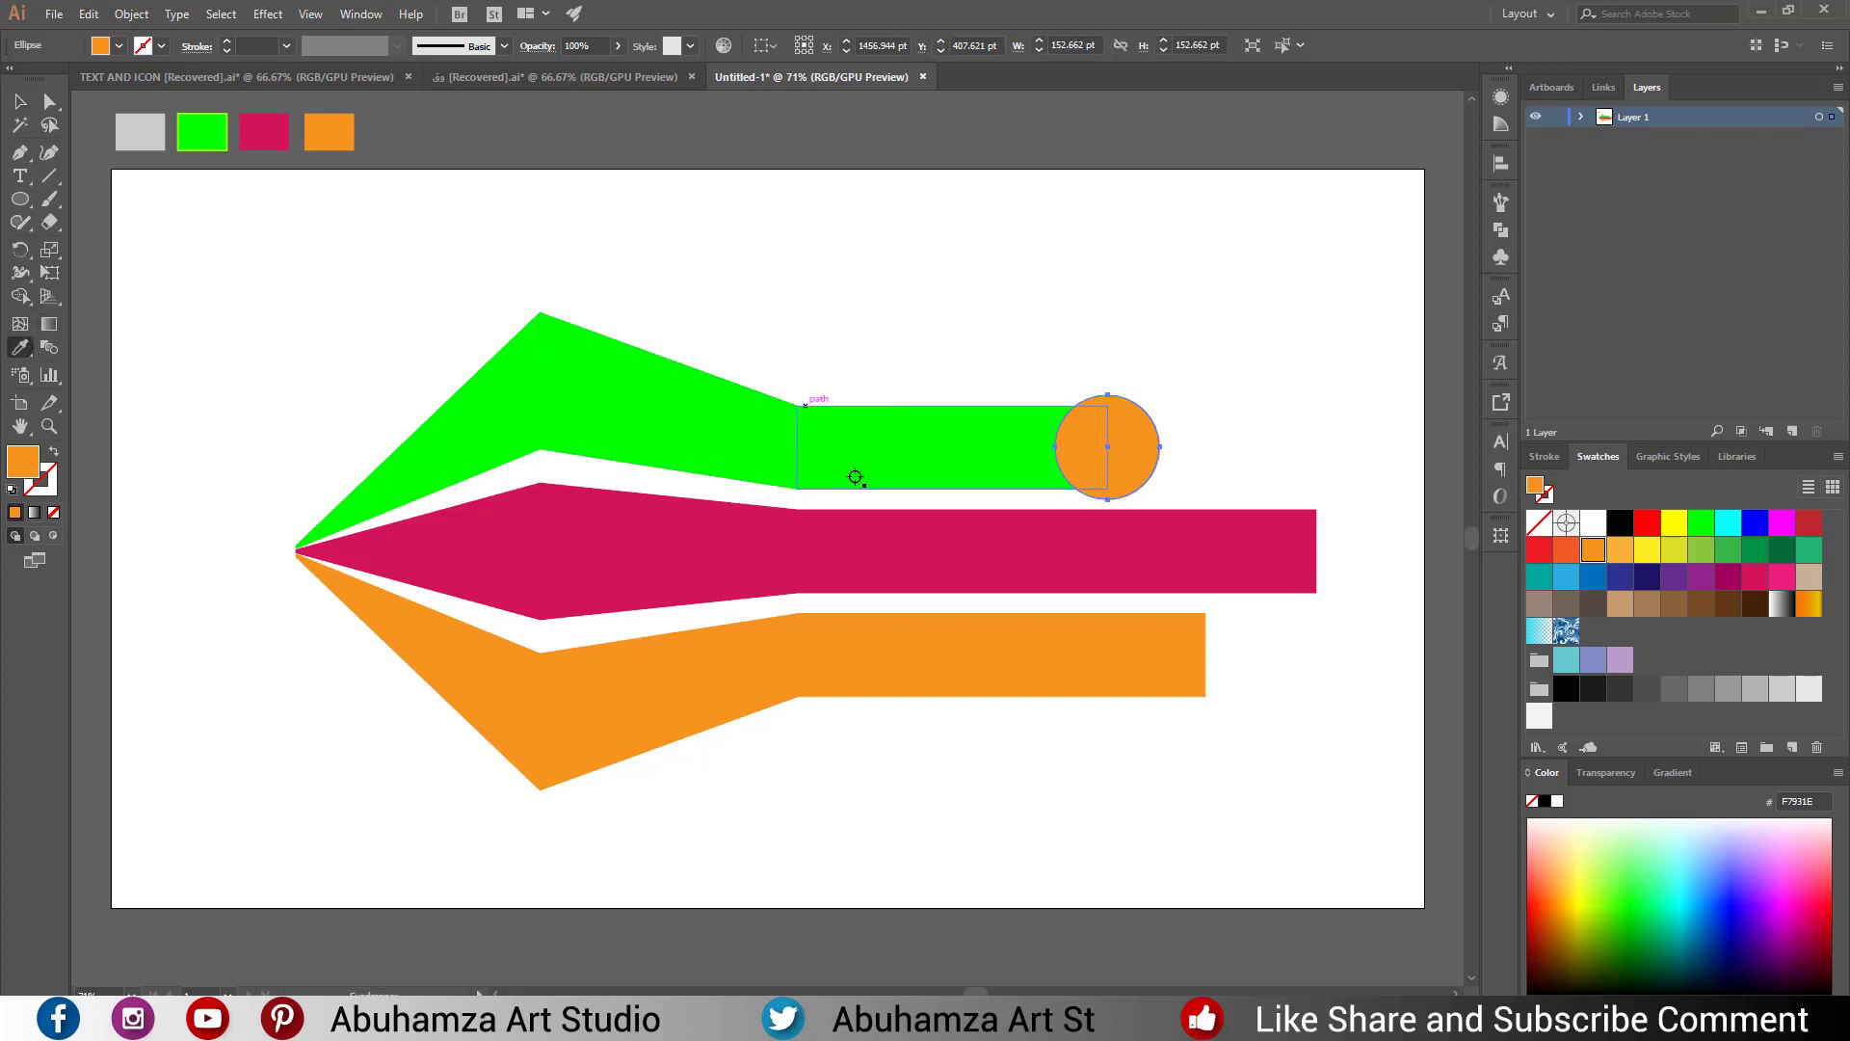
left_click(881, 429)
left_click(19, 101)
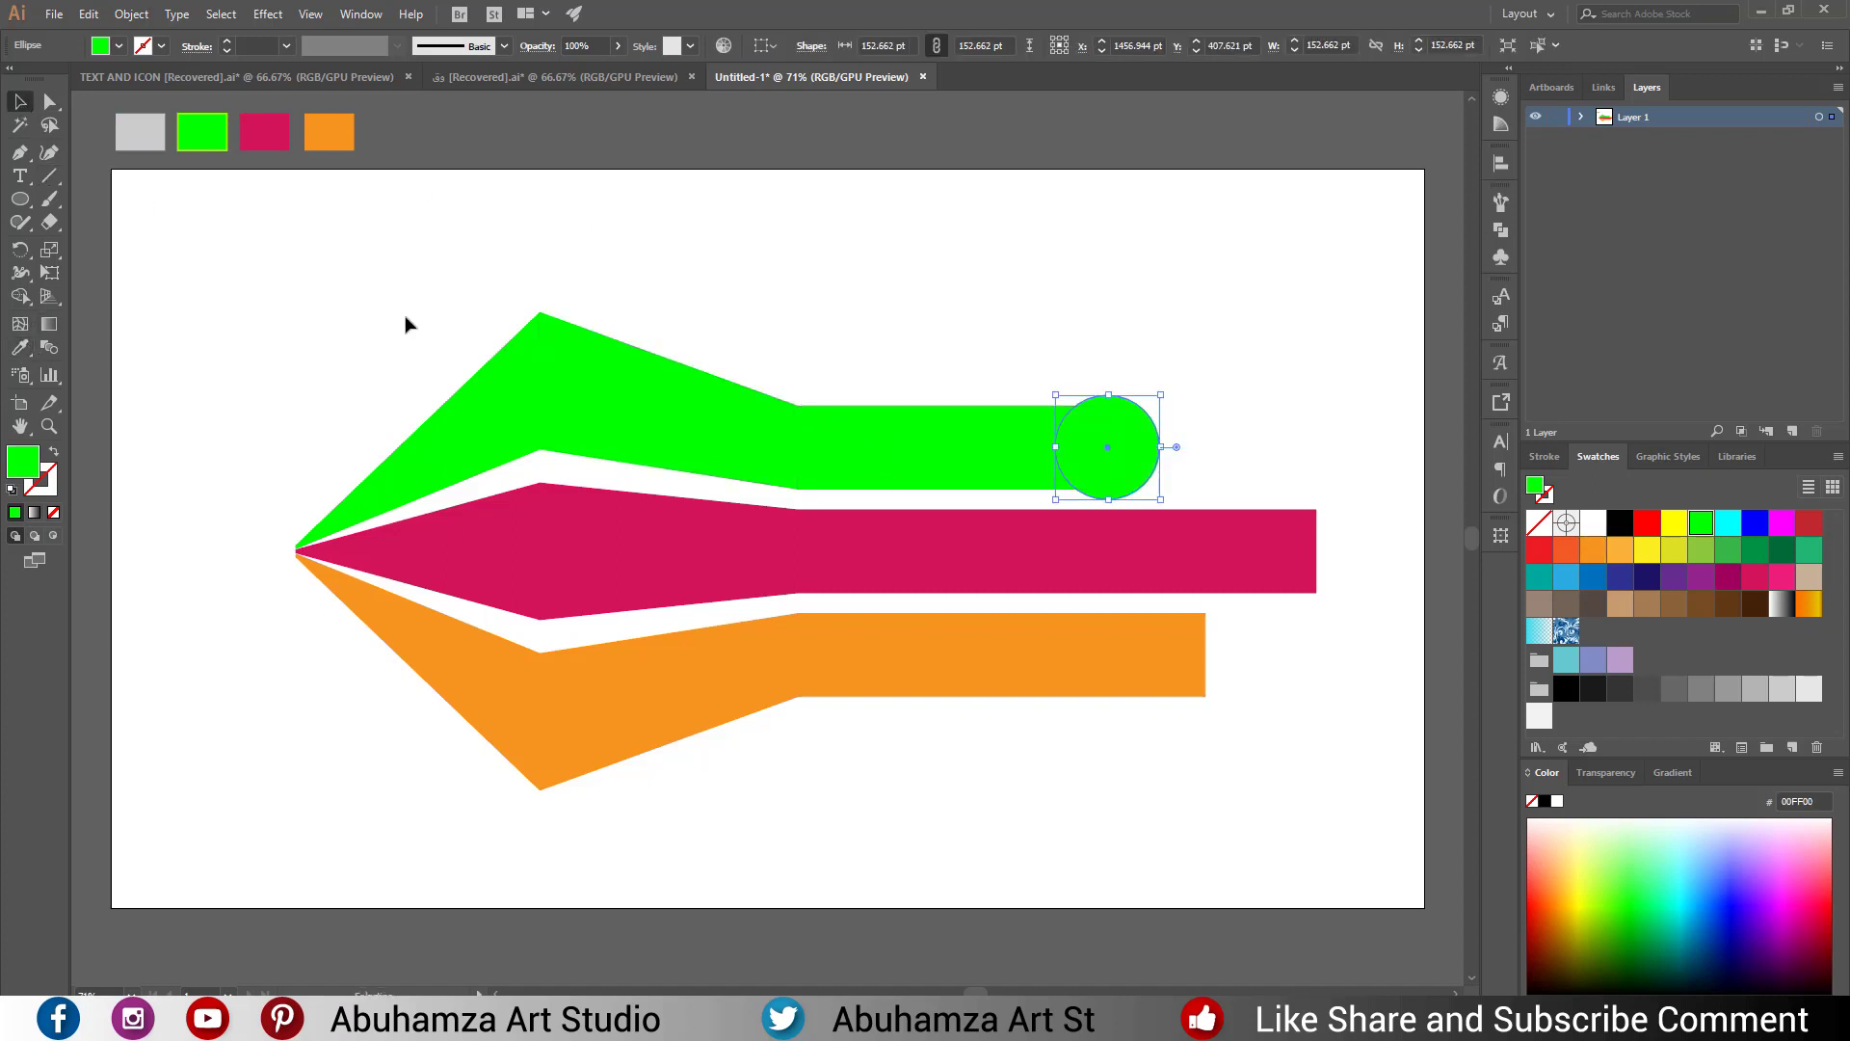
left_click(799, 313)
left_click(1161, 467)
left_click_drag(1162, 503, 1165, 504)
left_click(1132, 350)
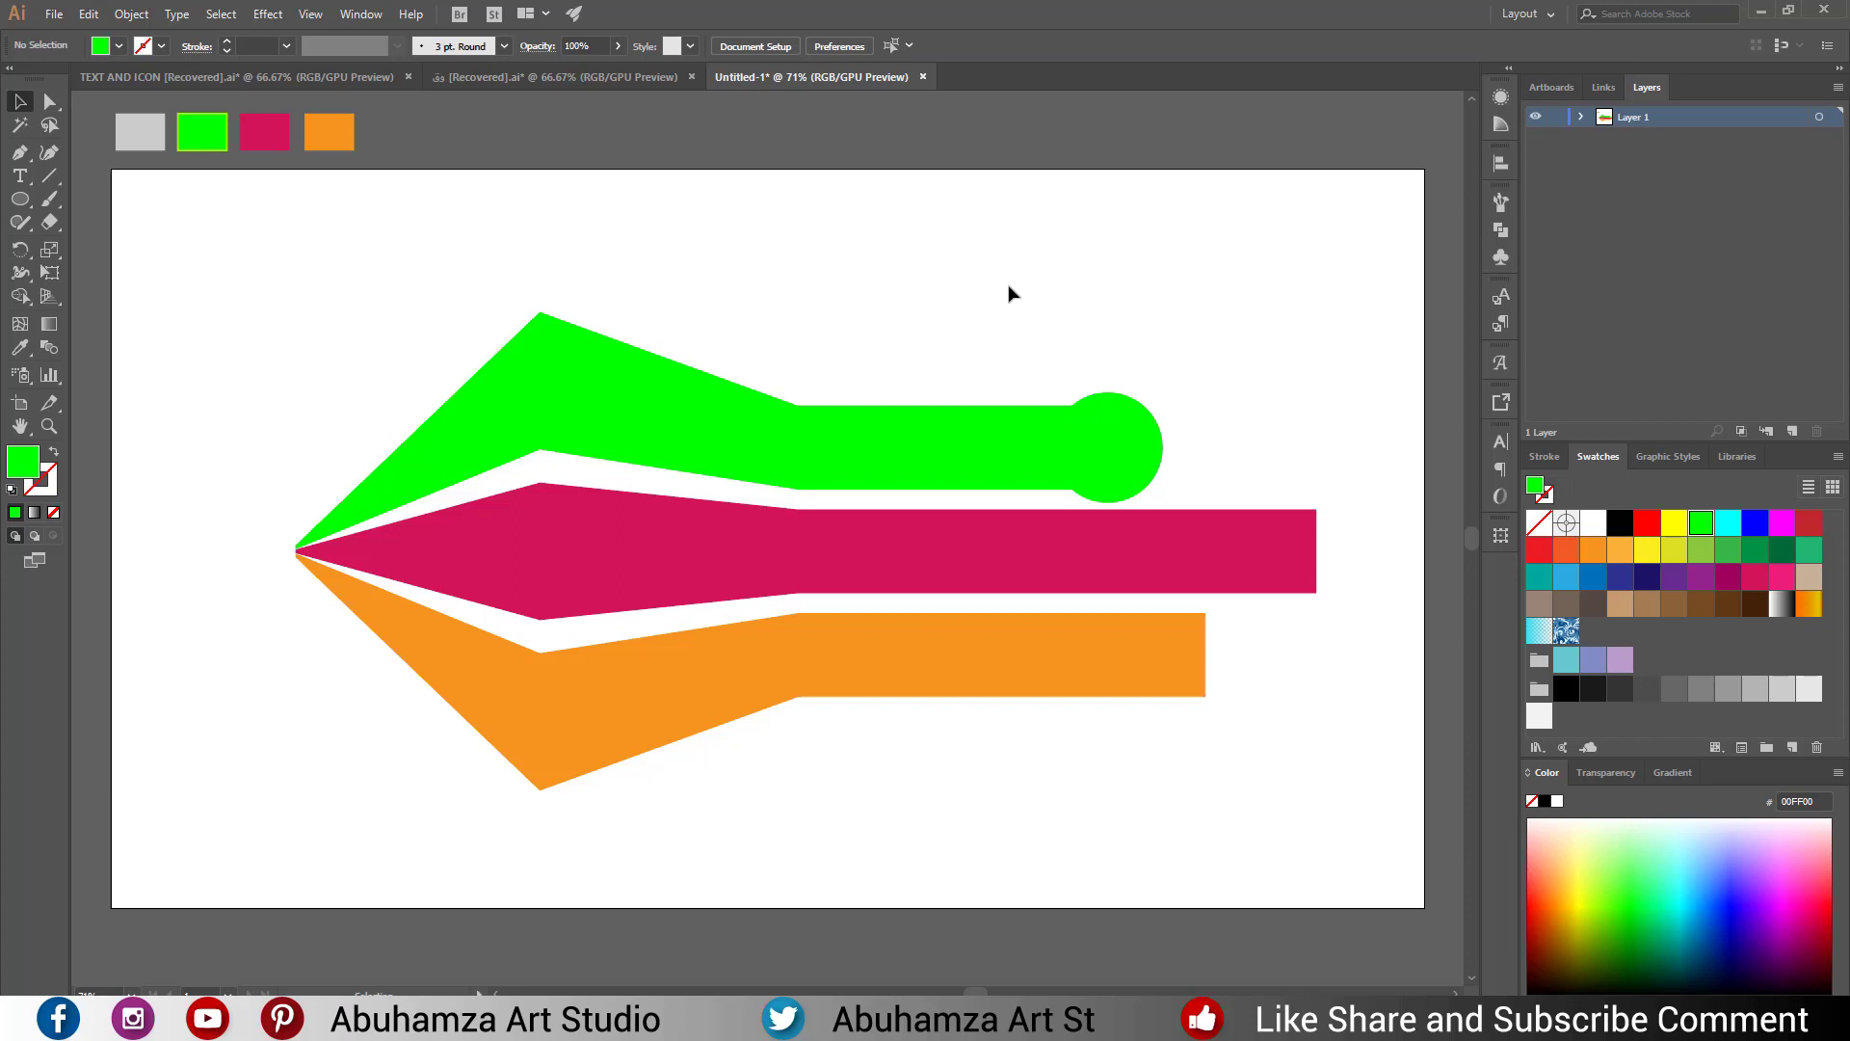
Copy the green circle onto the magenta and orange bar ends.
left_click(1148, 539)
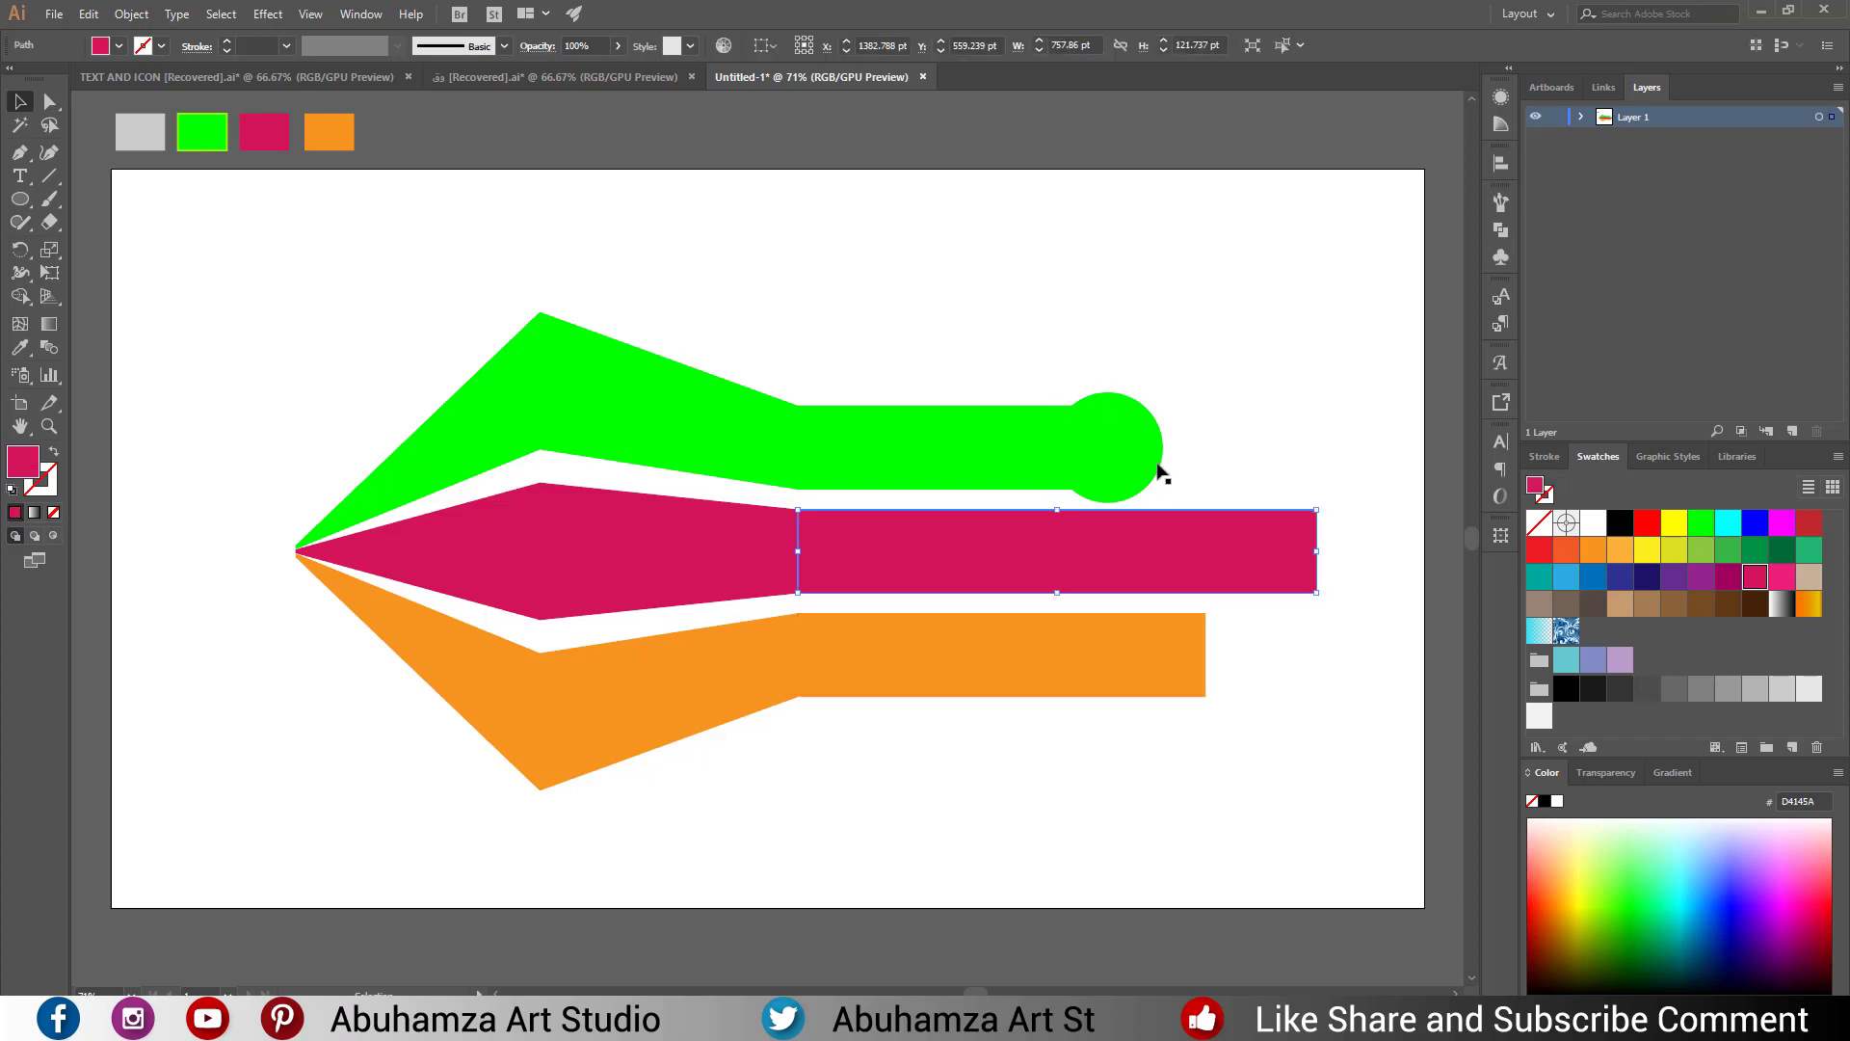
mouse_move(1147, 456)
left_mouse_down()
mouse_move(1354, 560)
mouse_move(1242, 666)
left_mouse_up()
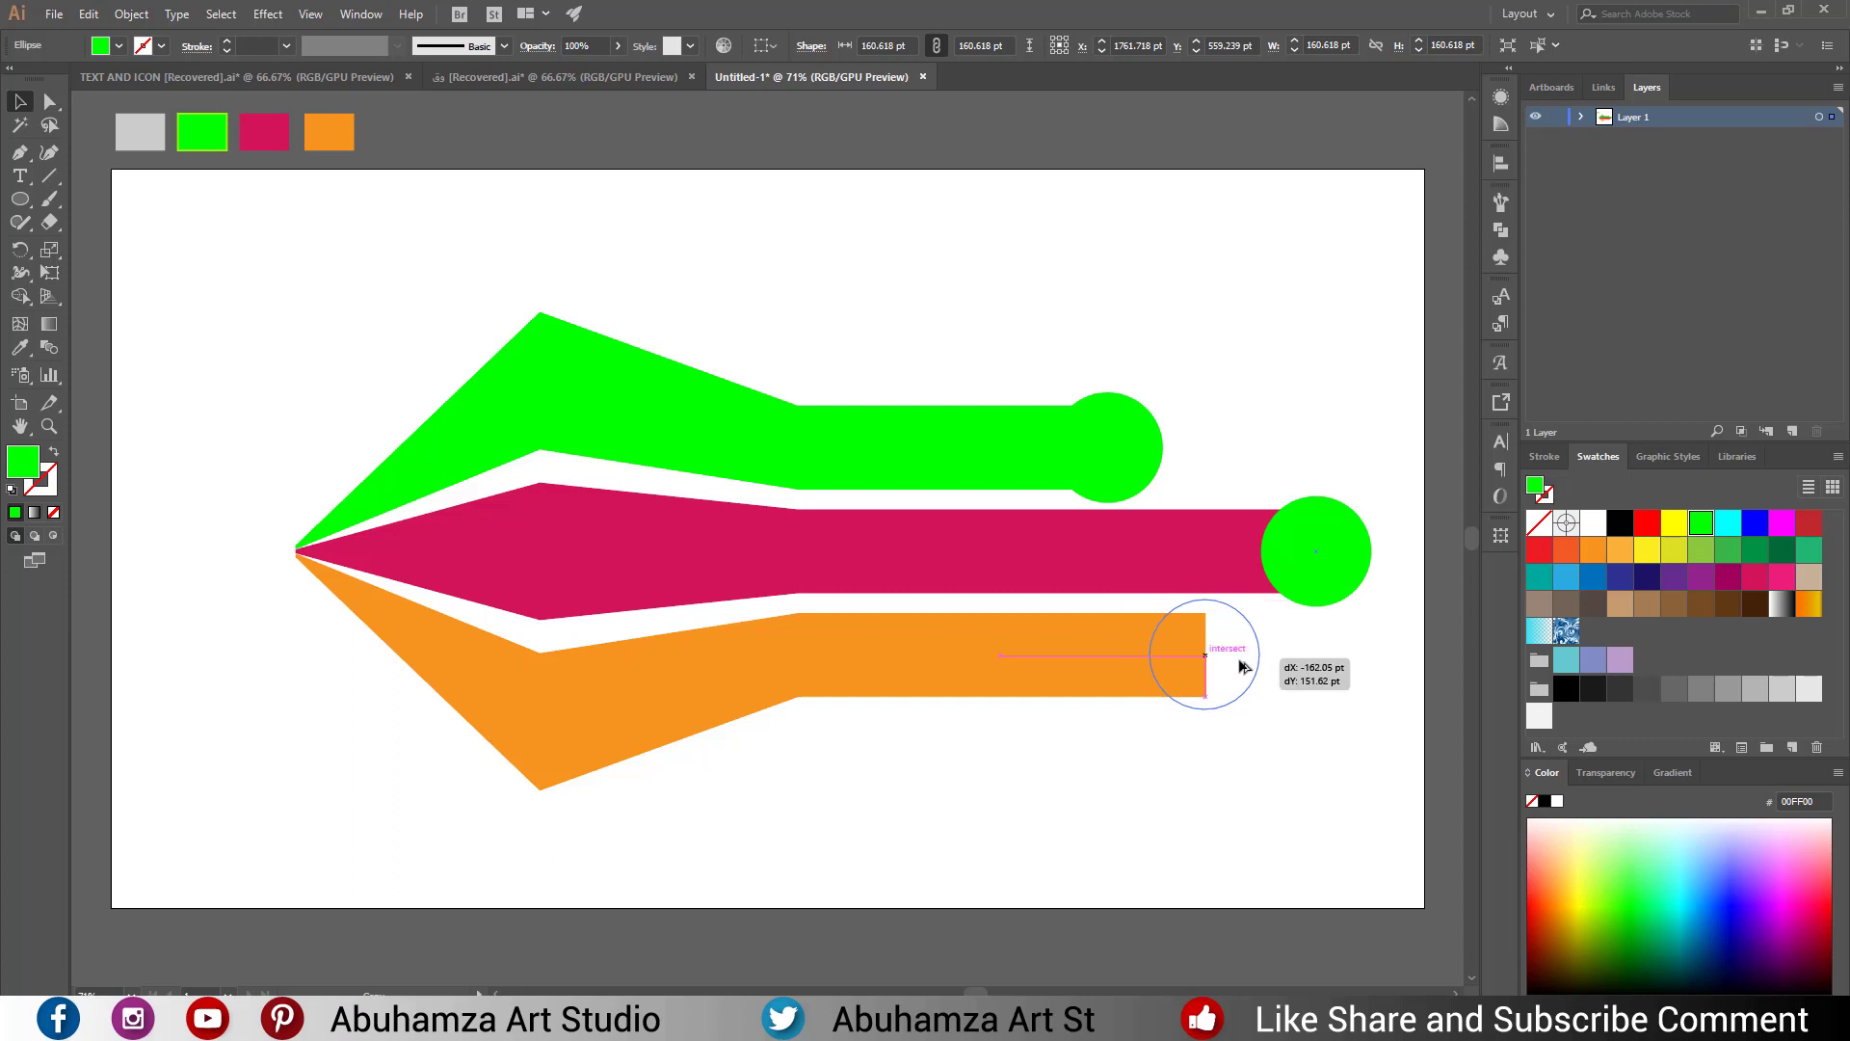
left_click_drag(1242, 667, 1242, 666)
left_click(1240, 765)
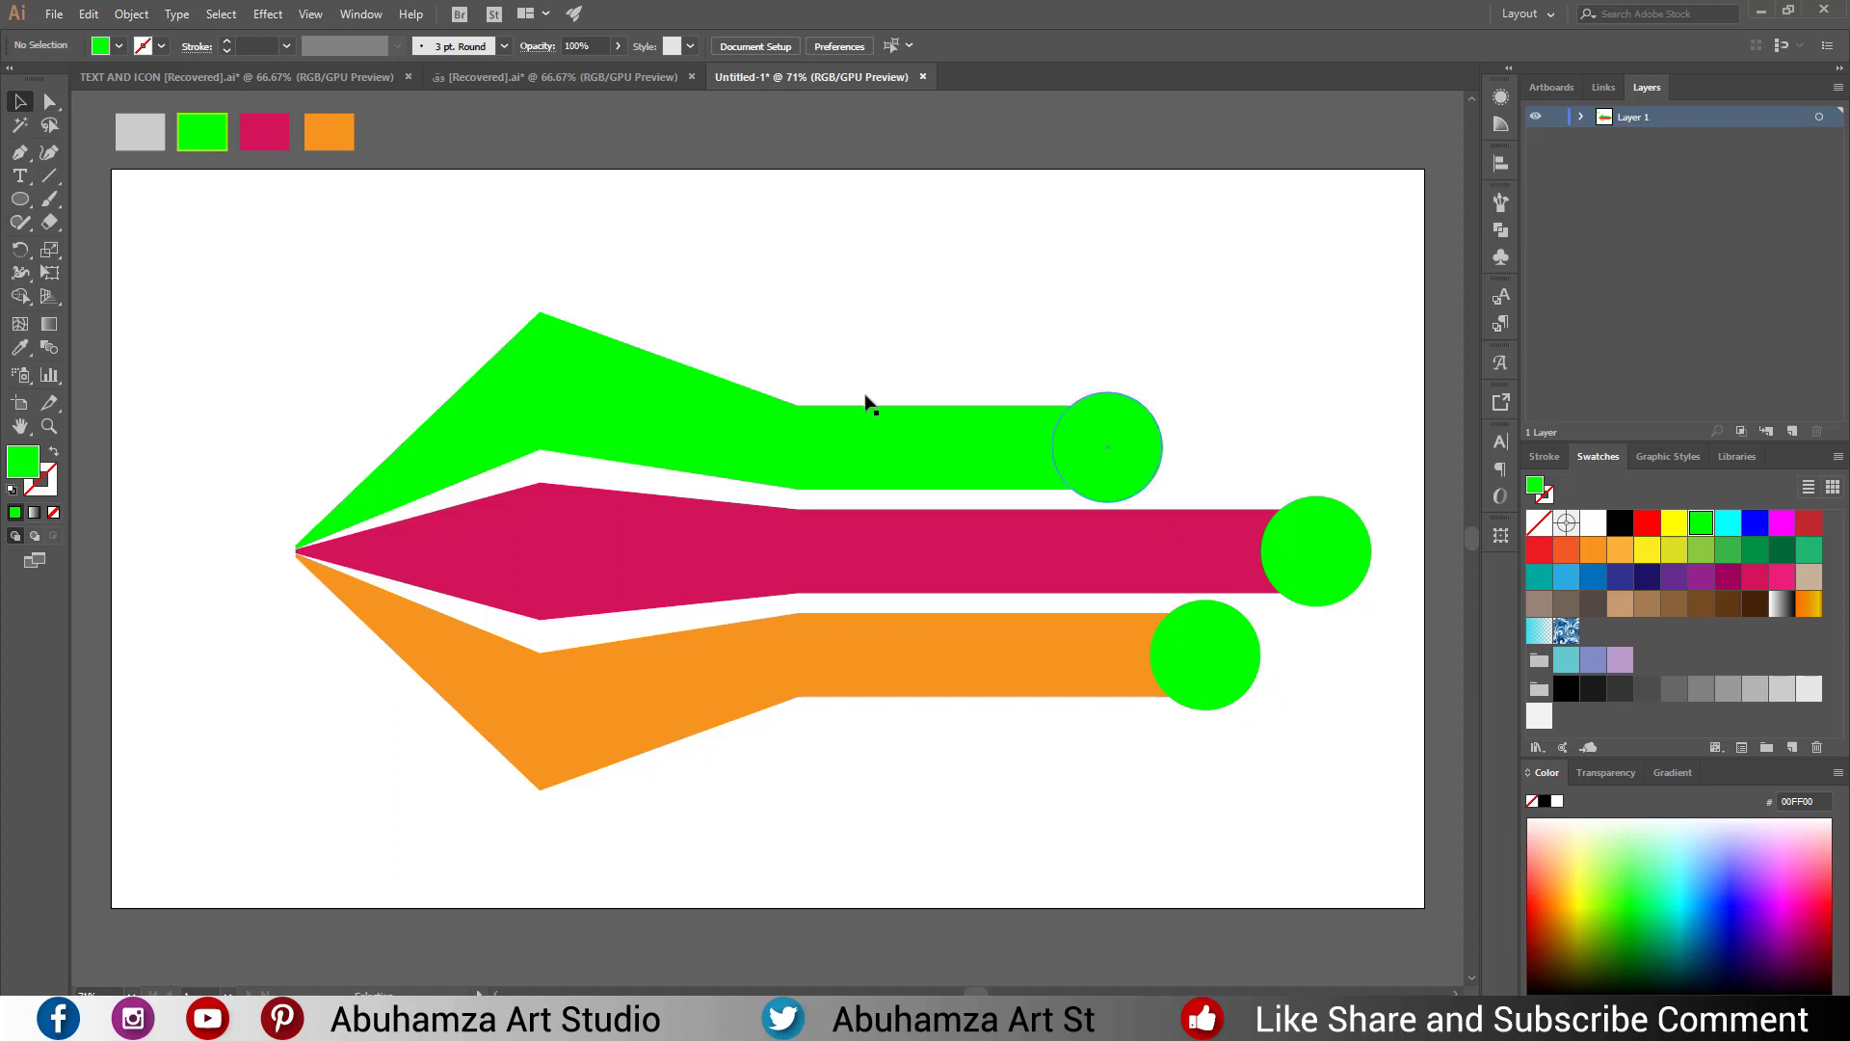
Narrow the whole logo from its left side and shift it slightly left.
mouse_move(445, 241)
left_mouse_down()
mouse_move(911, 487)
mouse_move(1009, 855)
left_mouse_up()
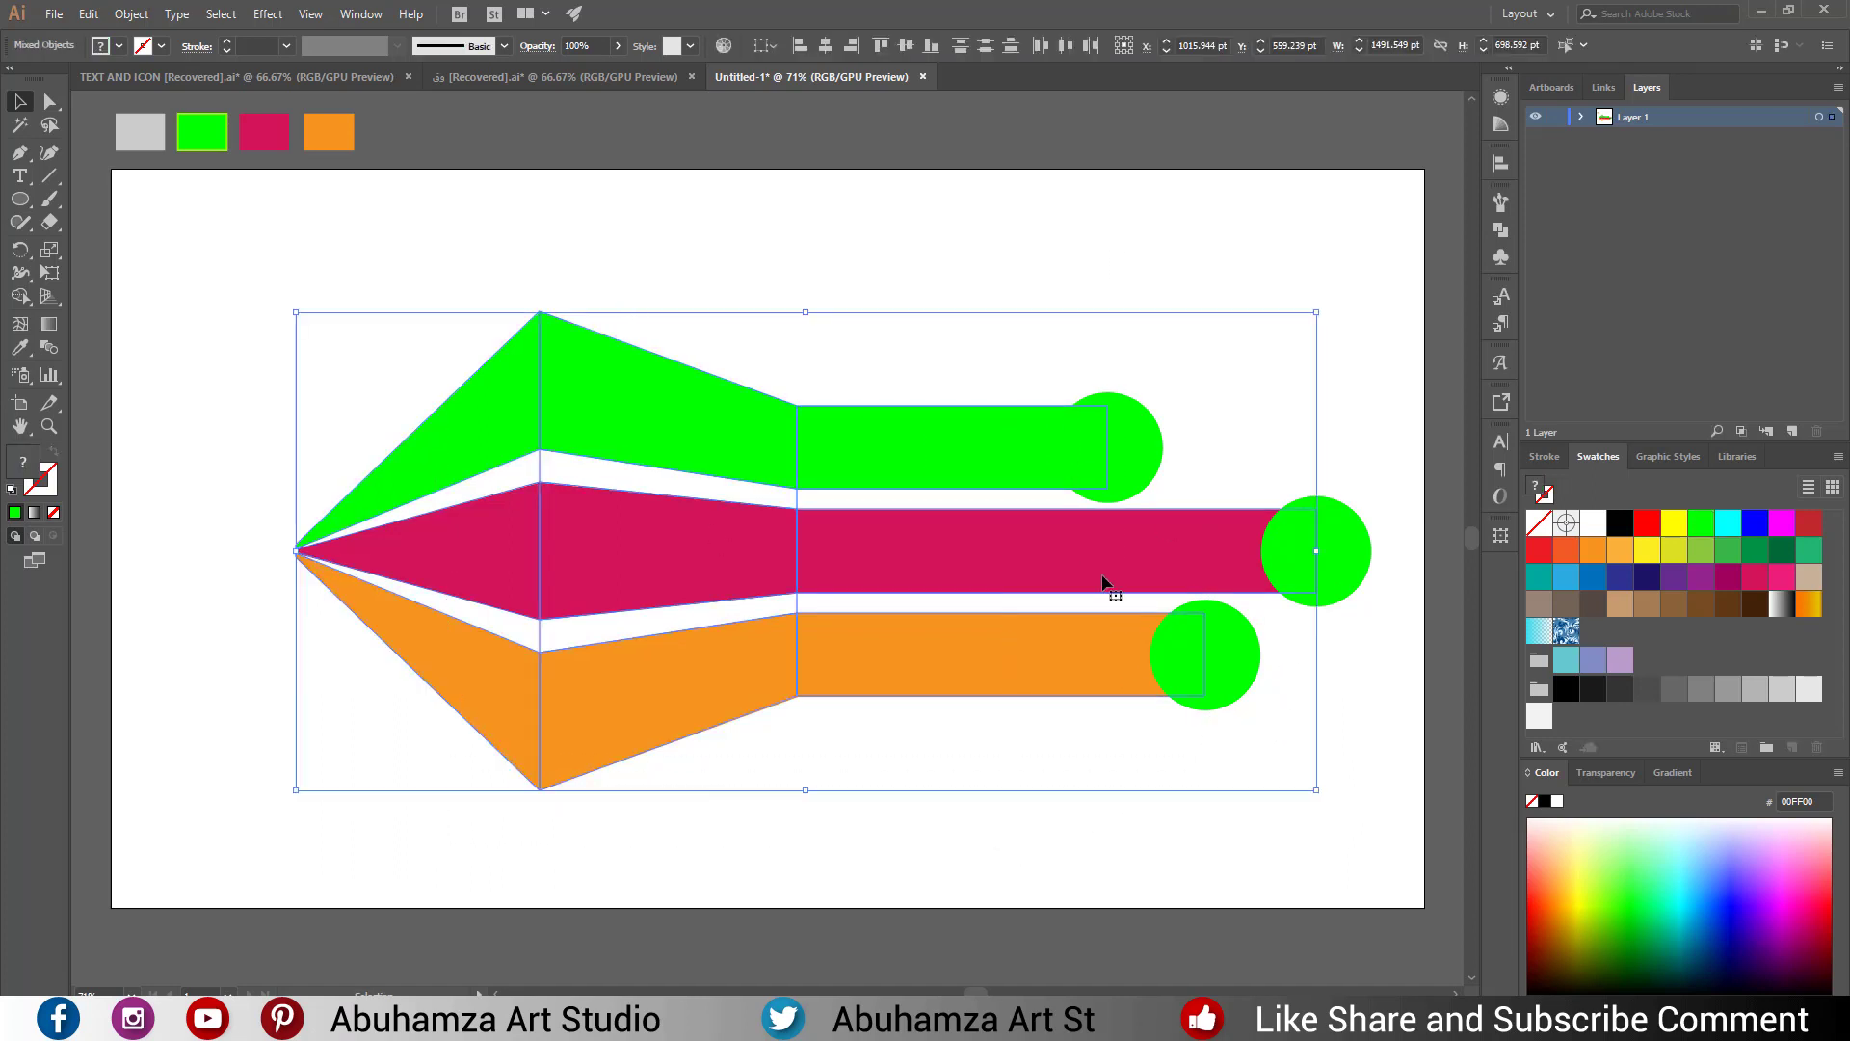
left_click_drag(296, 551, 343, 551)
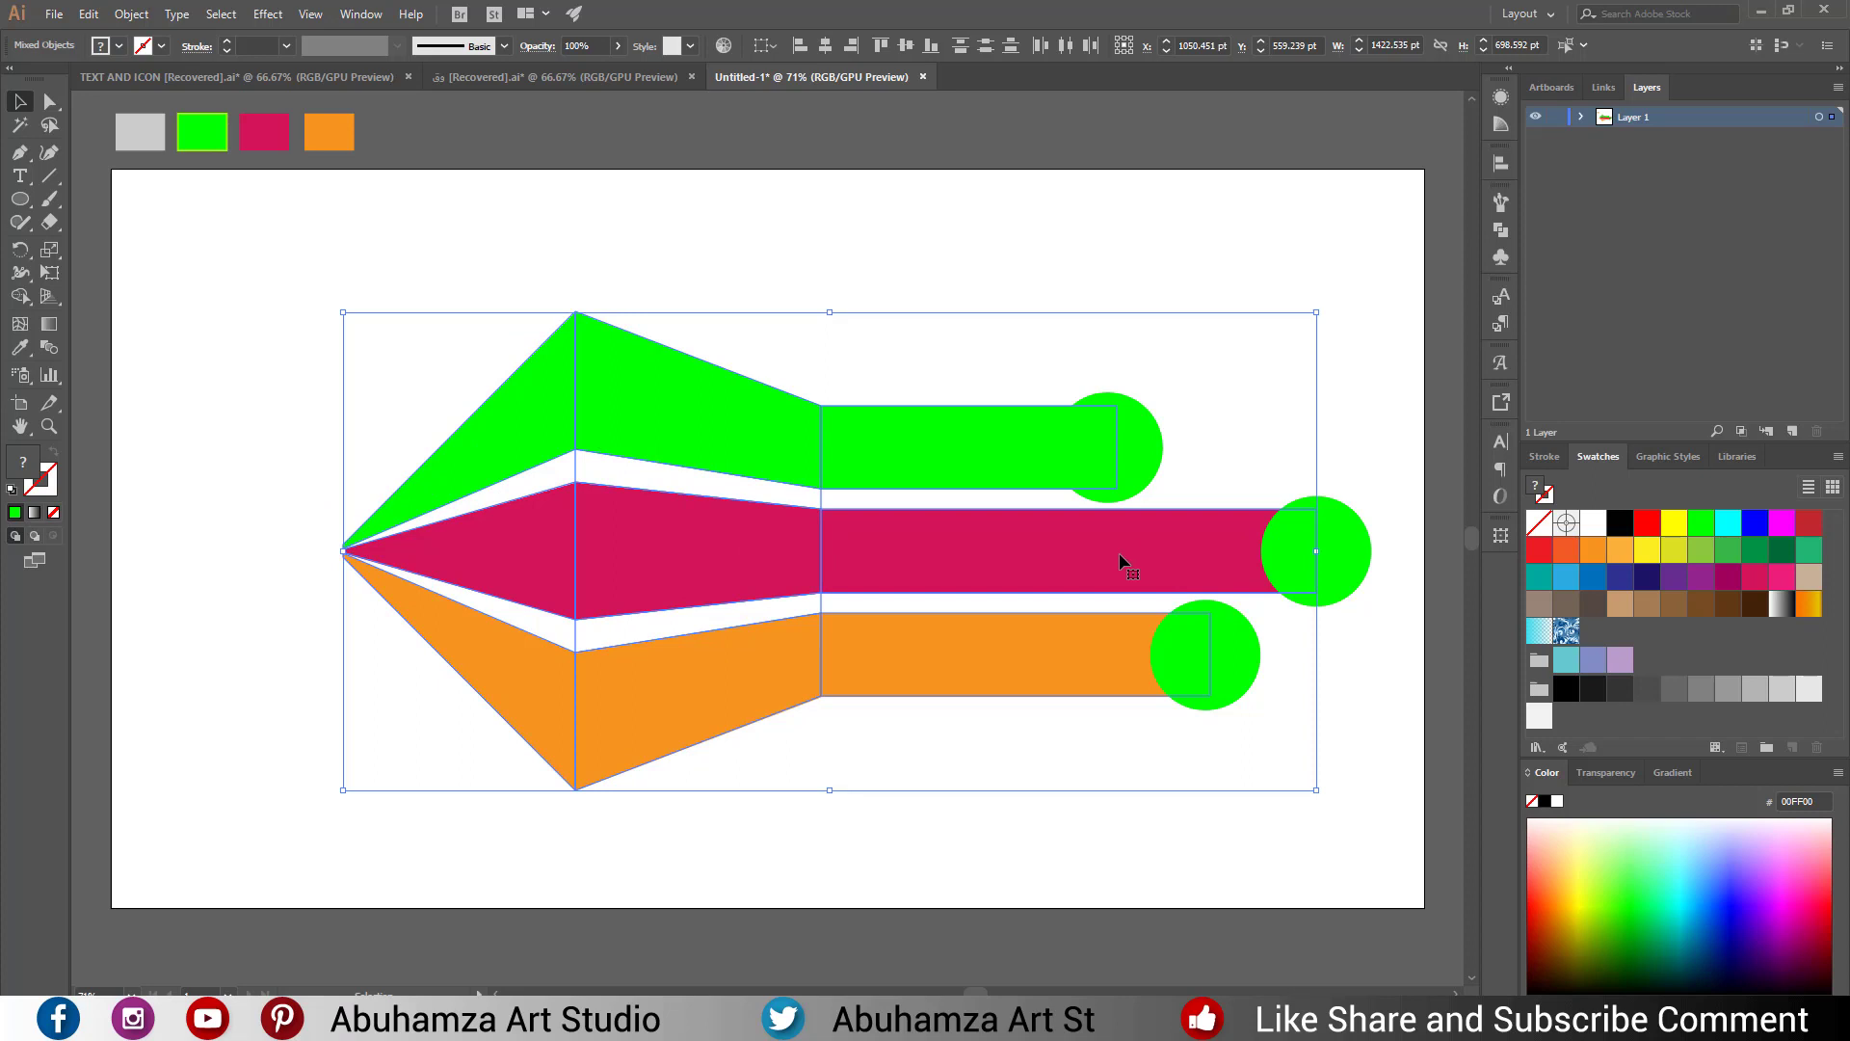
left_click(1008, 296)
left_click_drag(611, 228, 1330, 819)
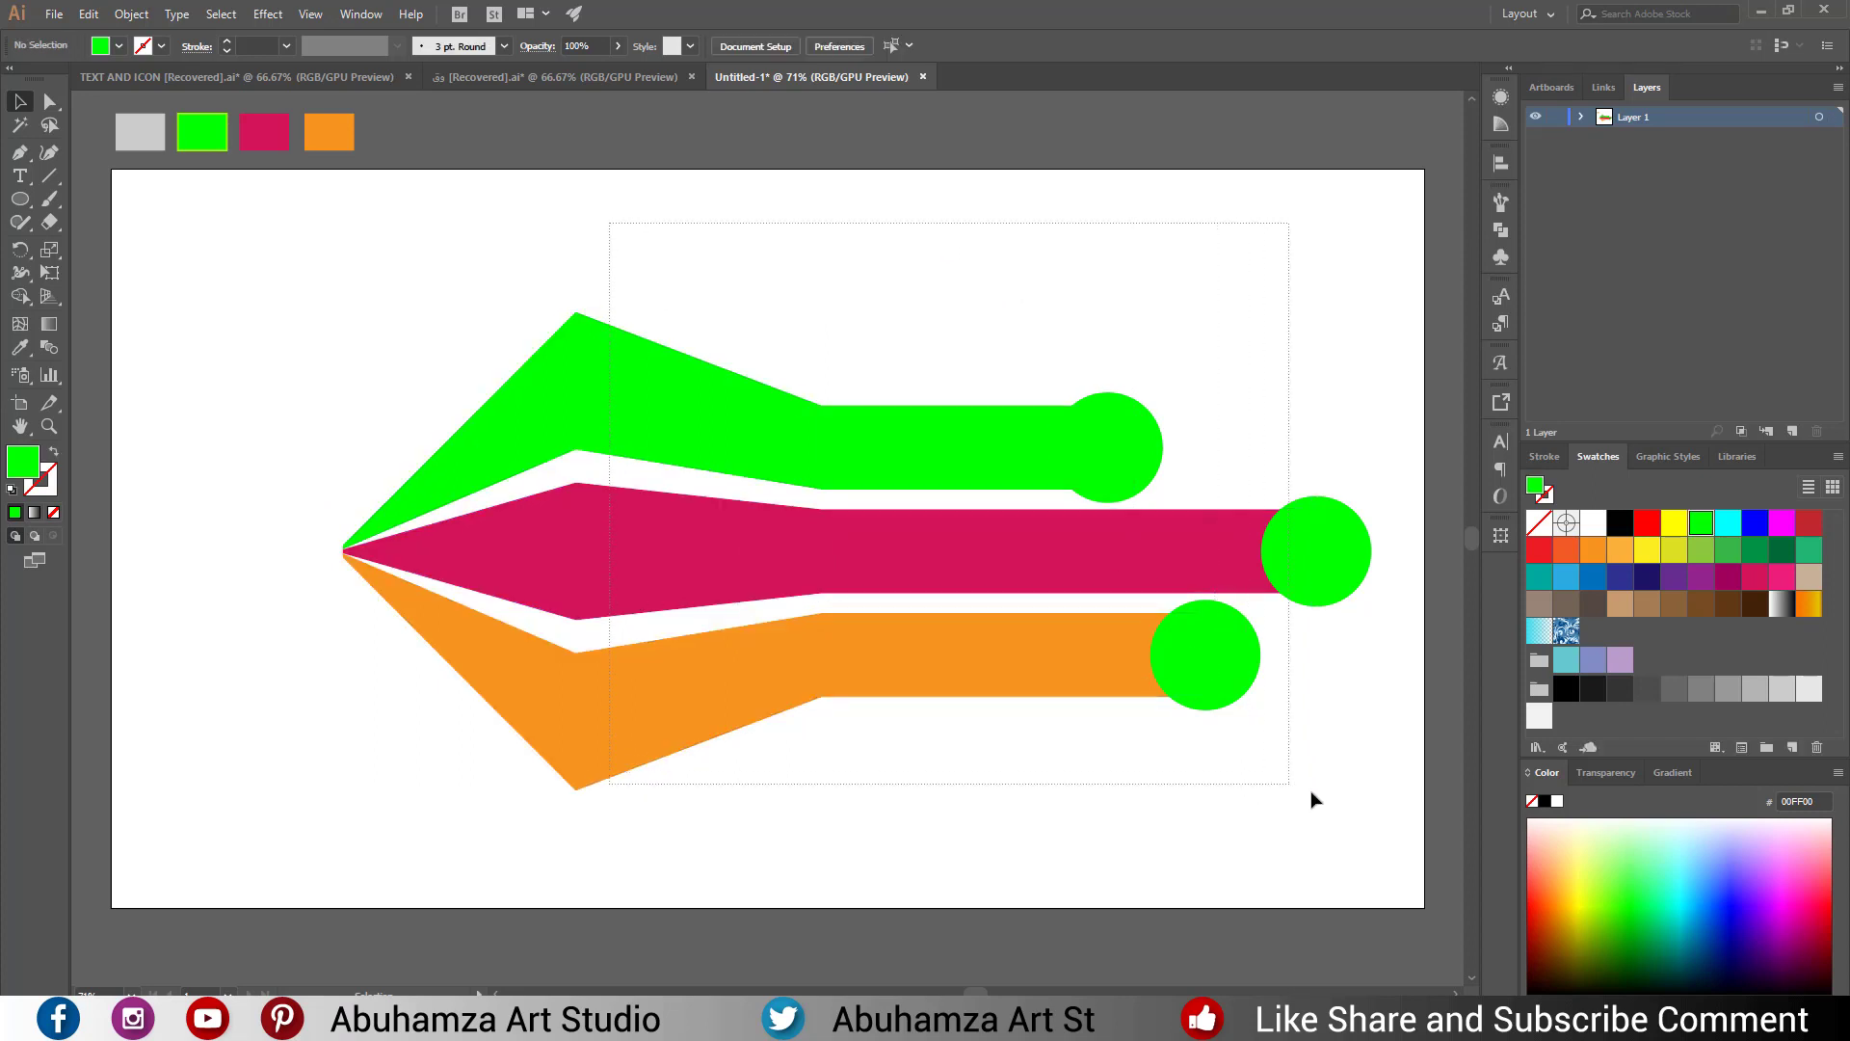
left_click_drag(1055, 662, 991, 664)
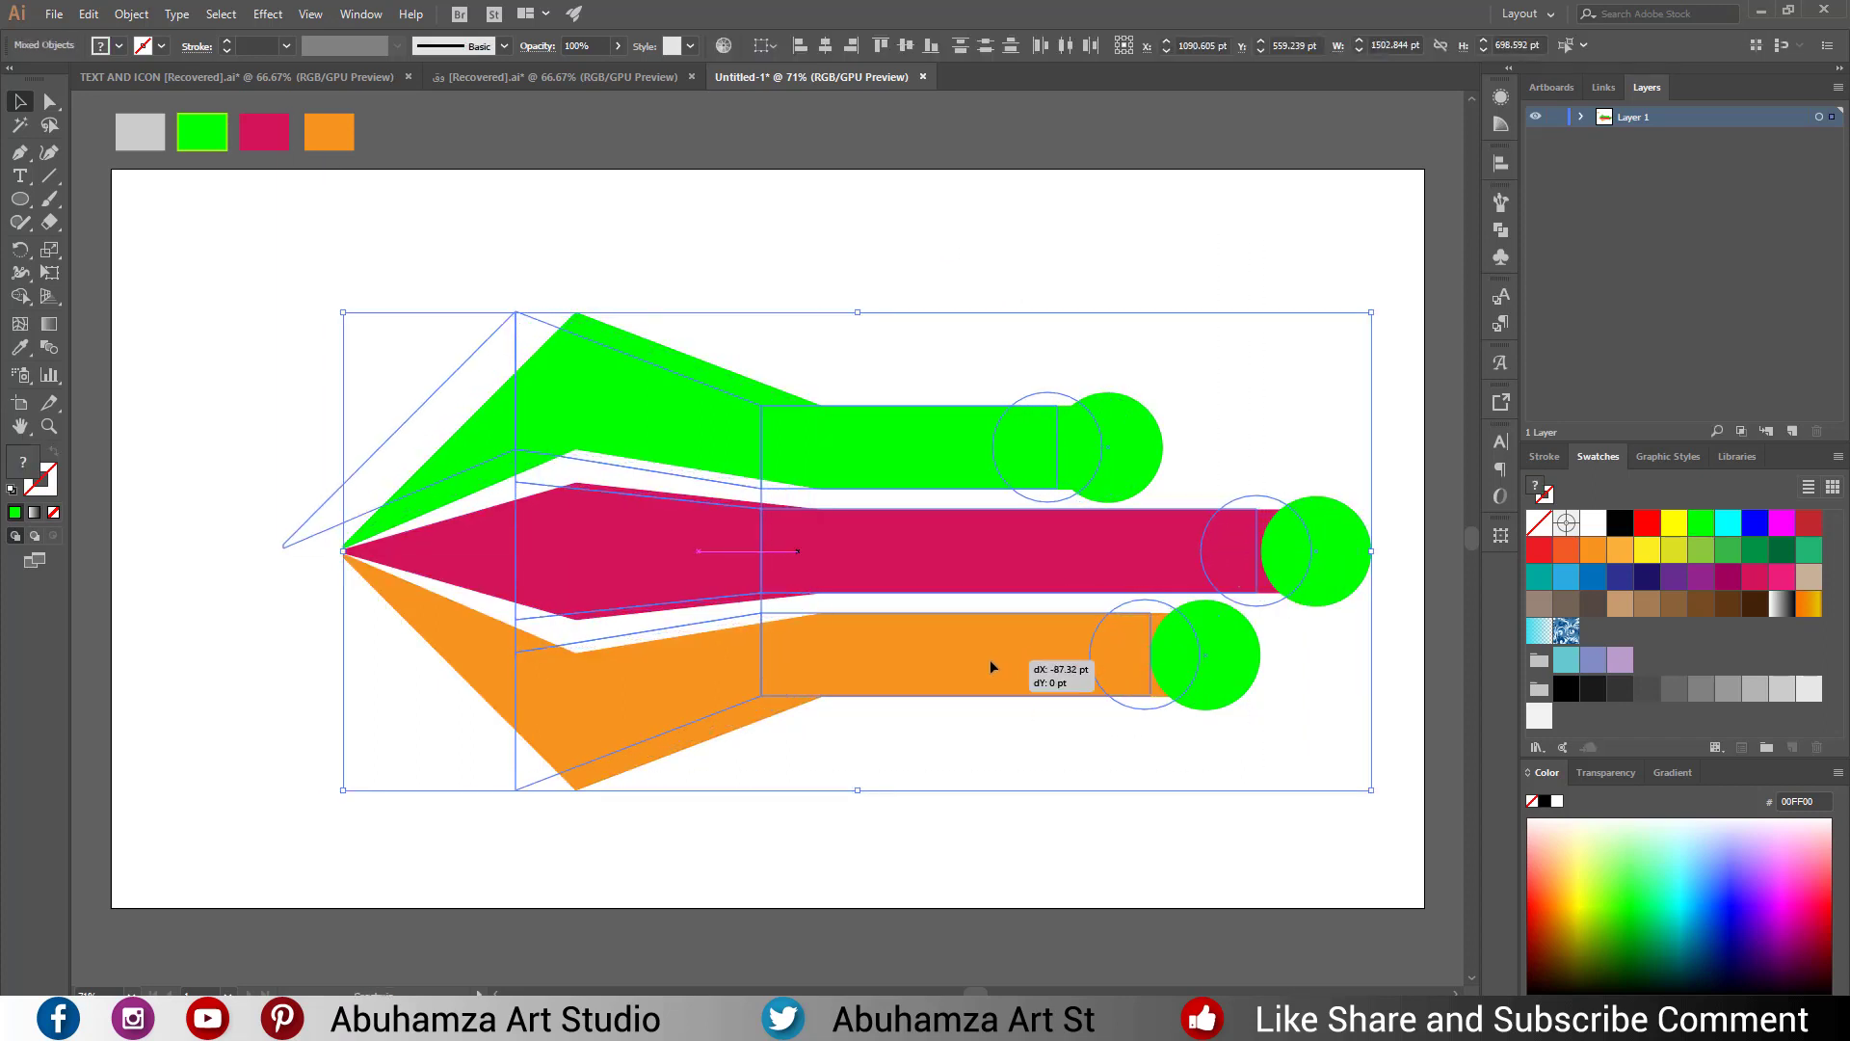
key("ctrl+z")
mouse_move(240, 252)
left_mouse_down()
mouse_move(1195, 792)
mouse_move(1130, 770)
left_mouse_up()
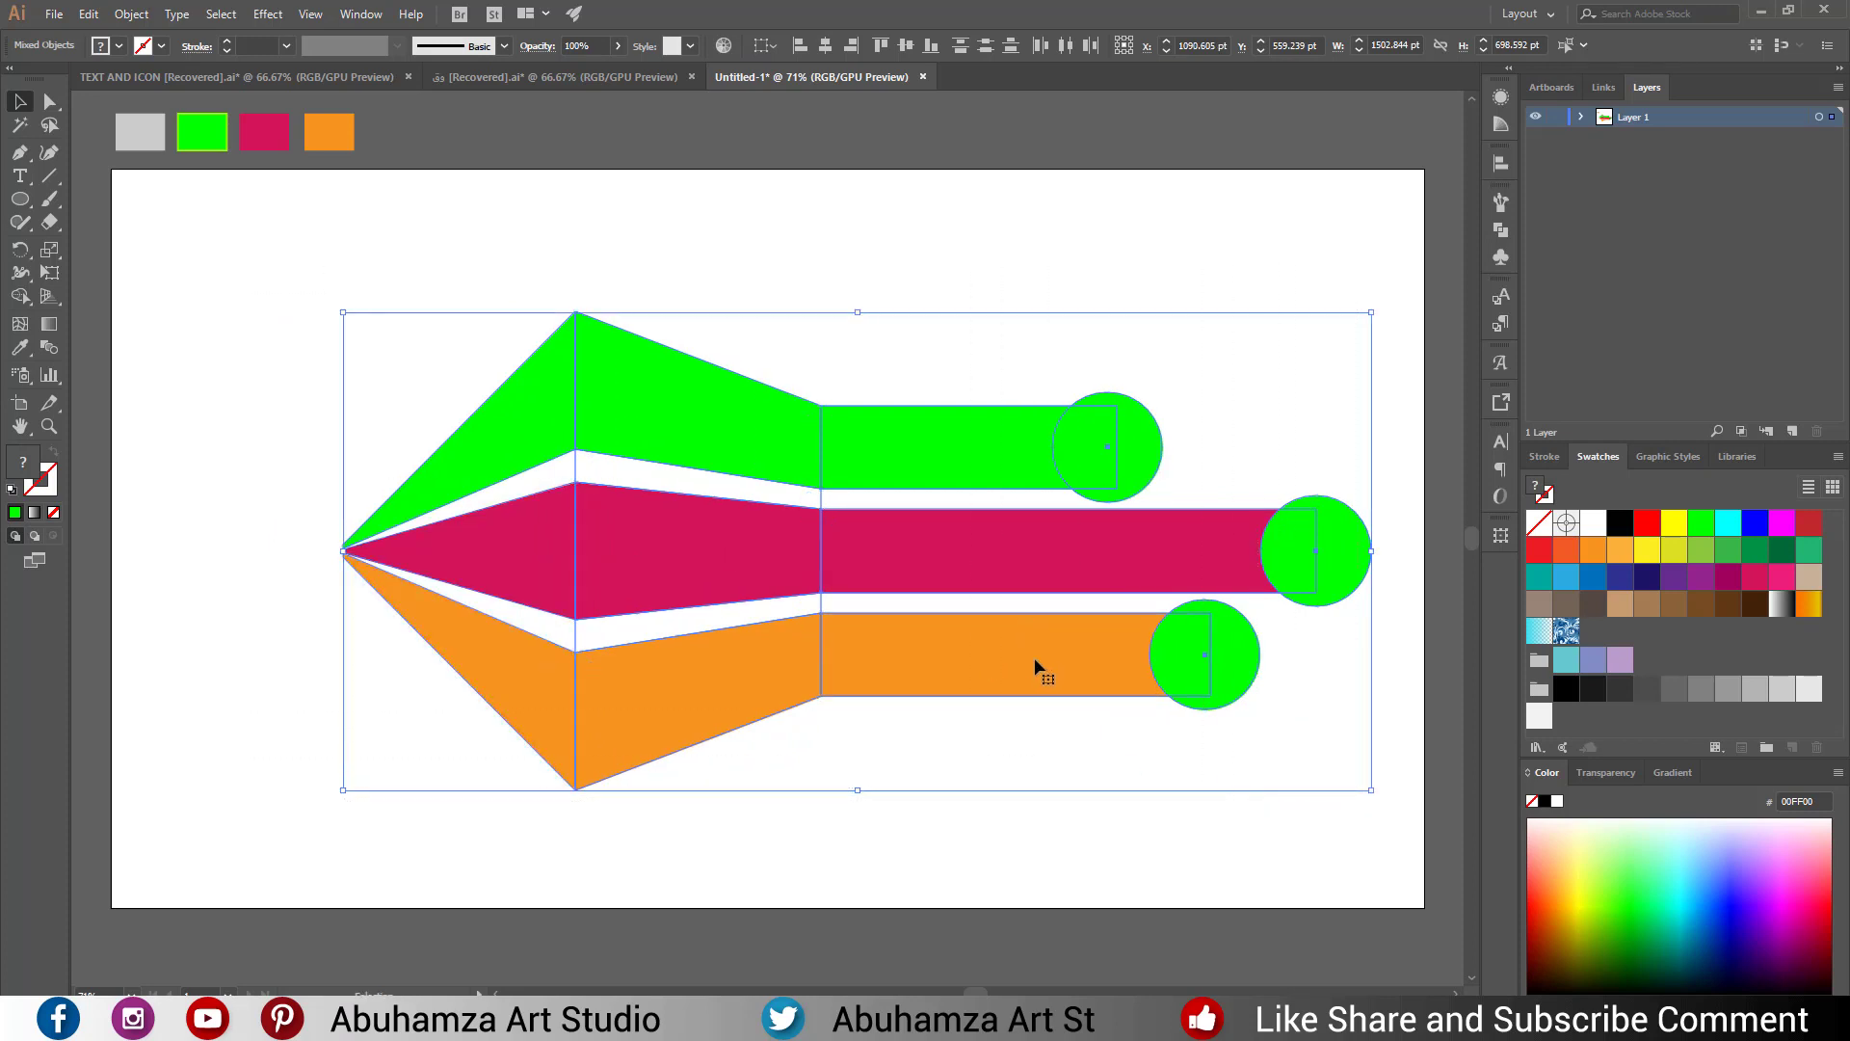
left_click_drag(1035, 661, 996, 662)
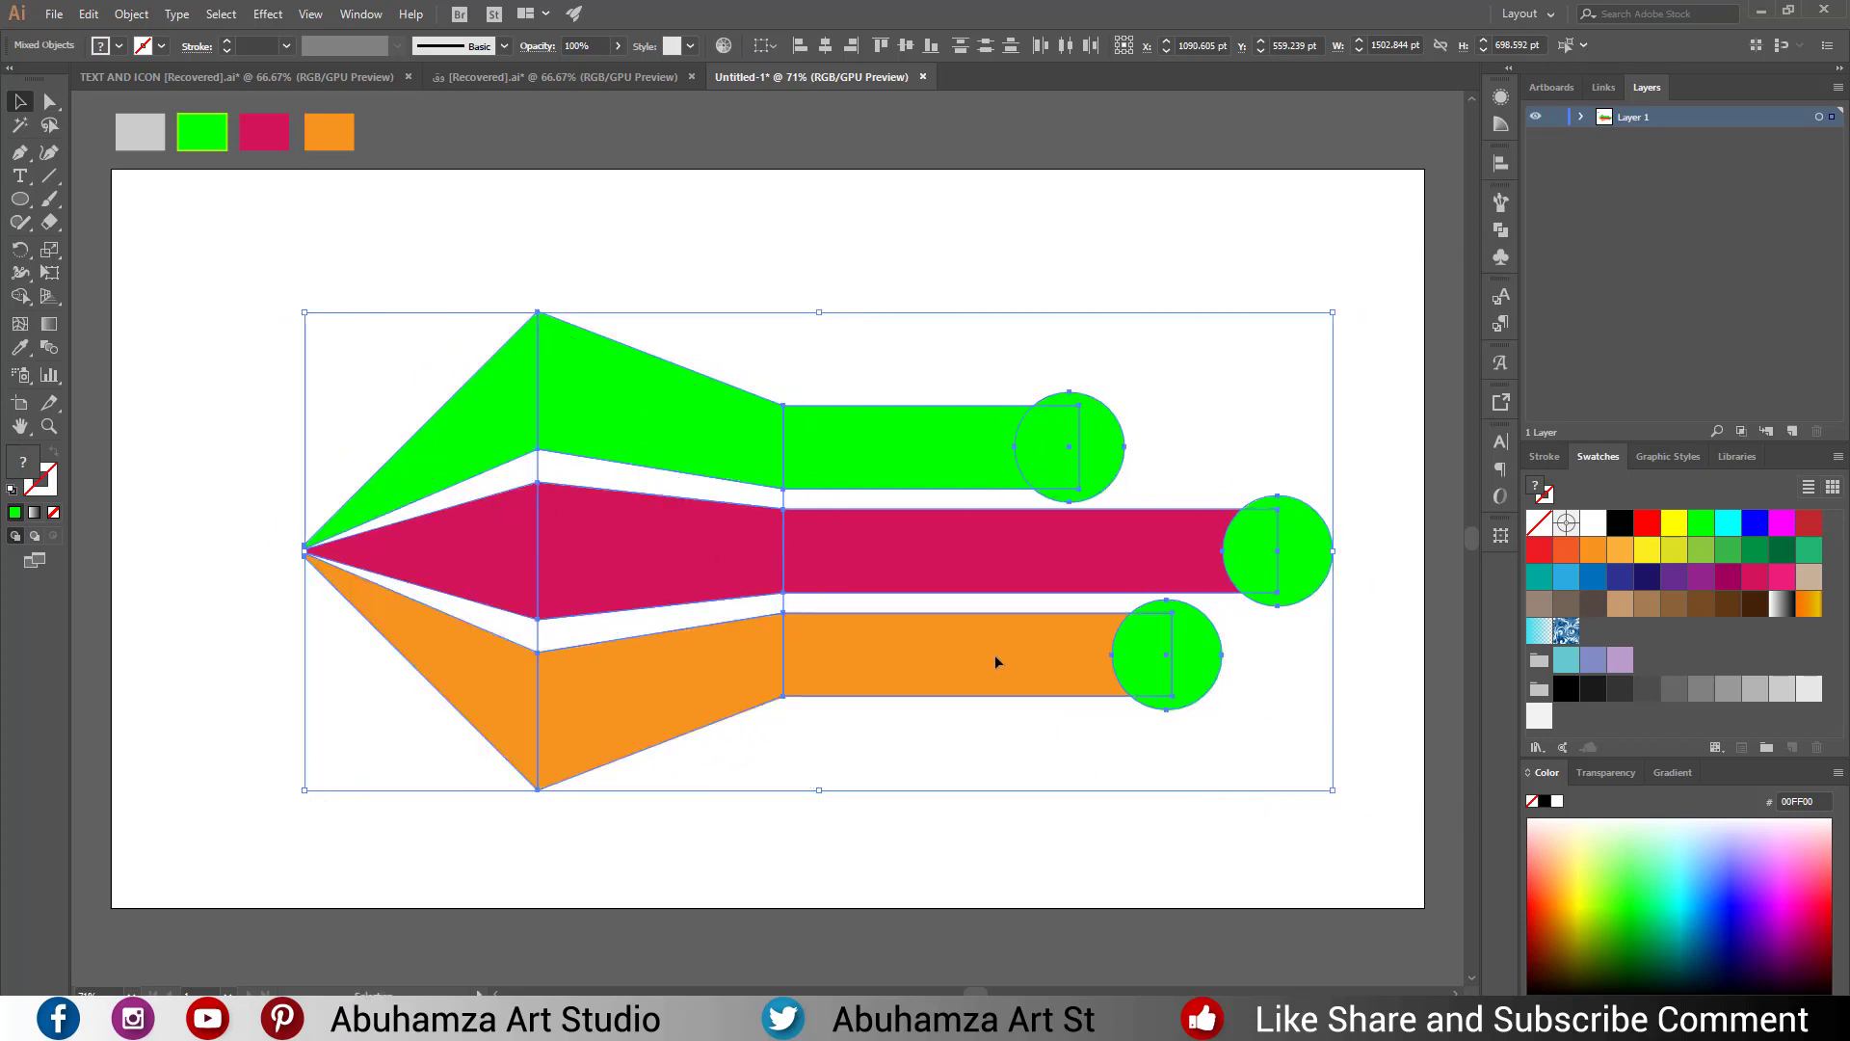
left_click(1060, 832)
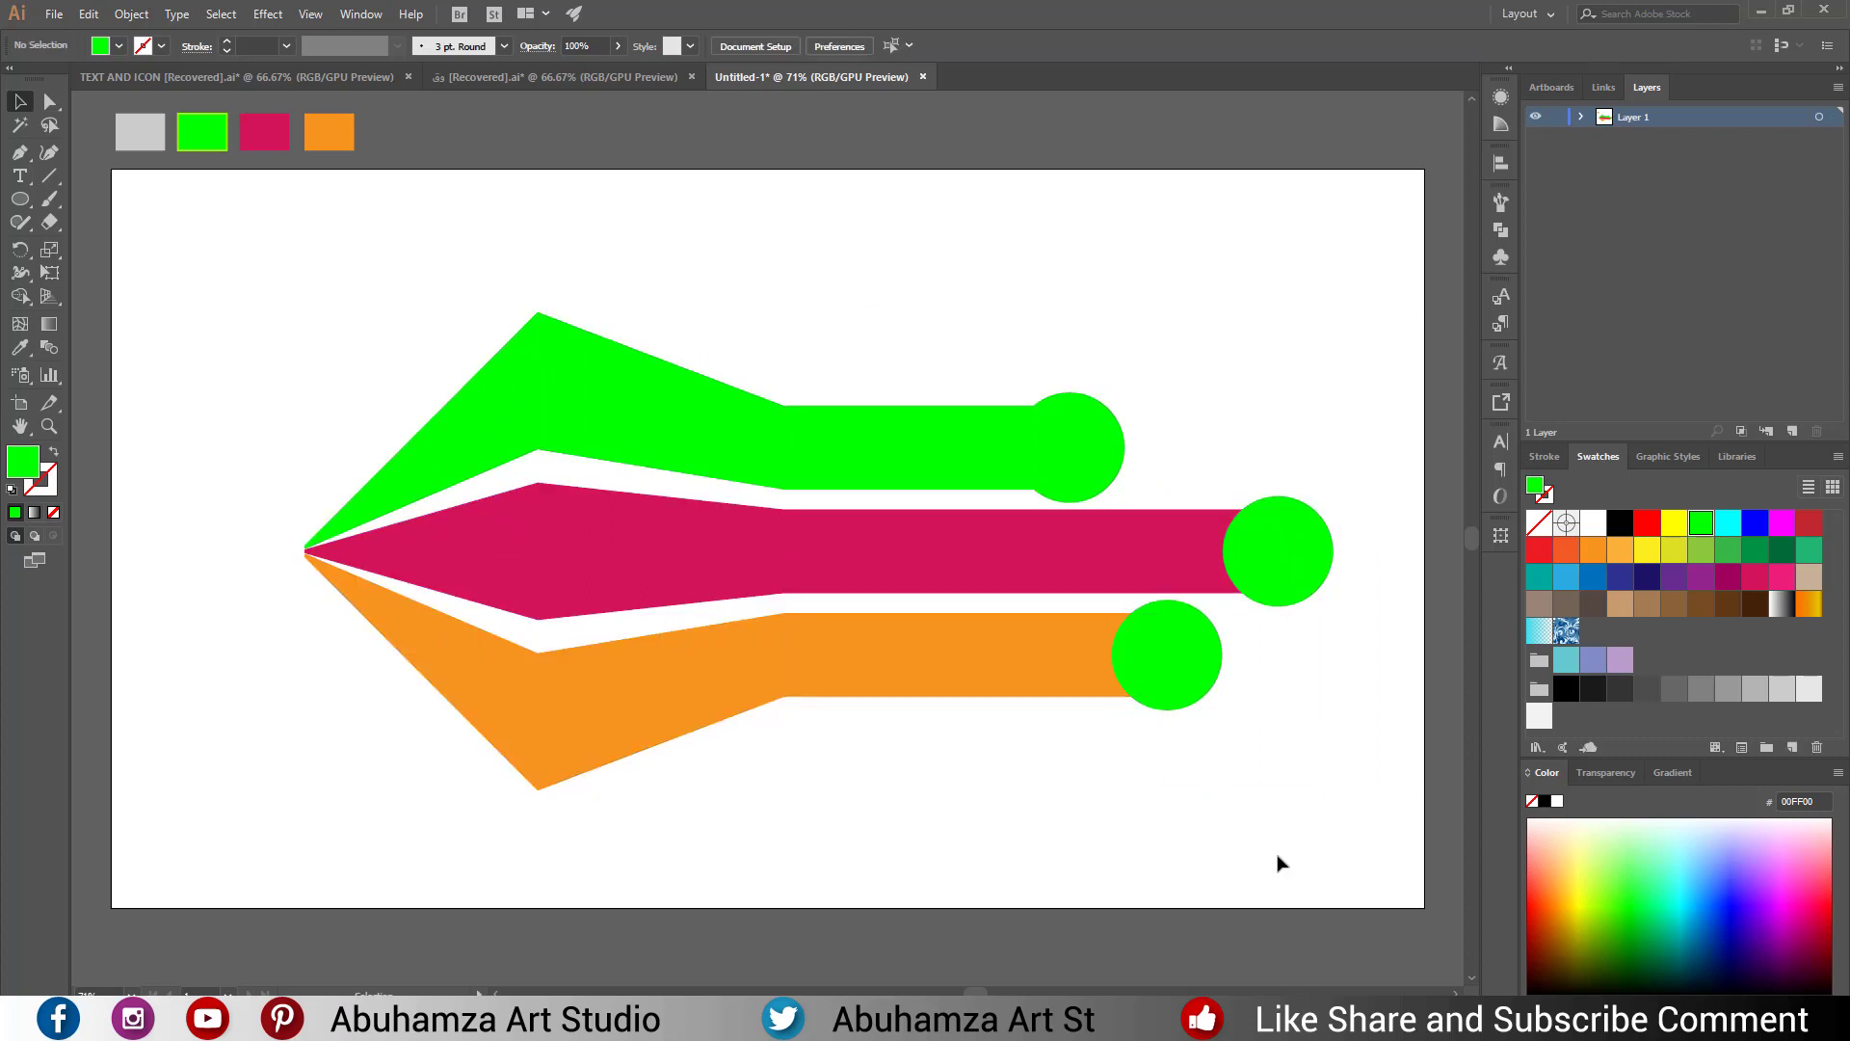
Recolour the circles on the magenta and orange bars by sampling their bar colours.
left_click(1275, 556)
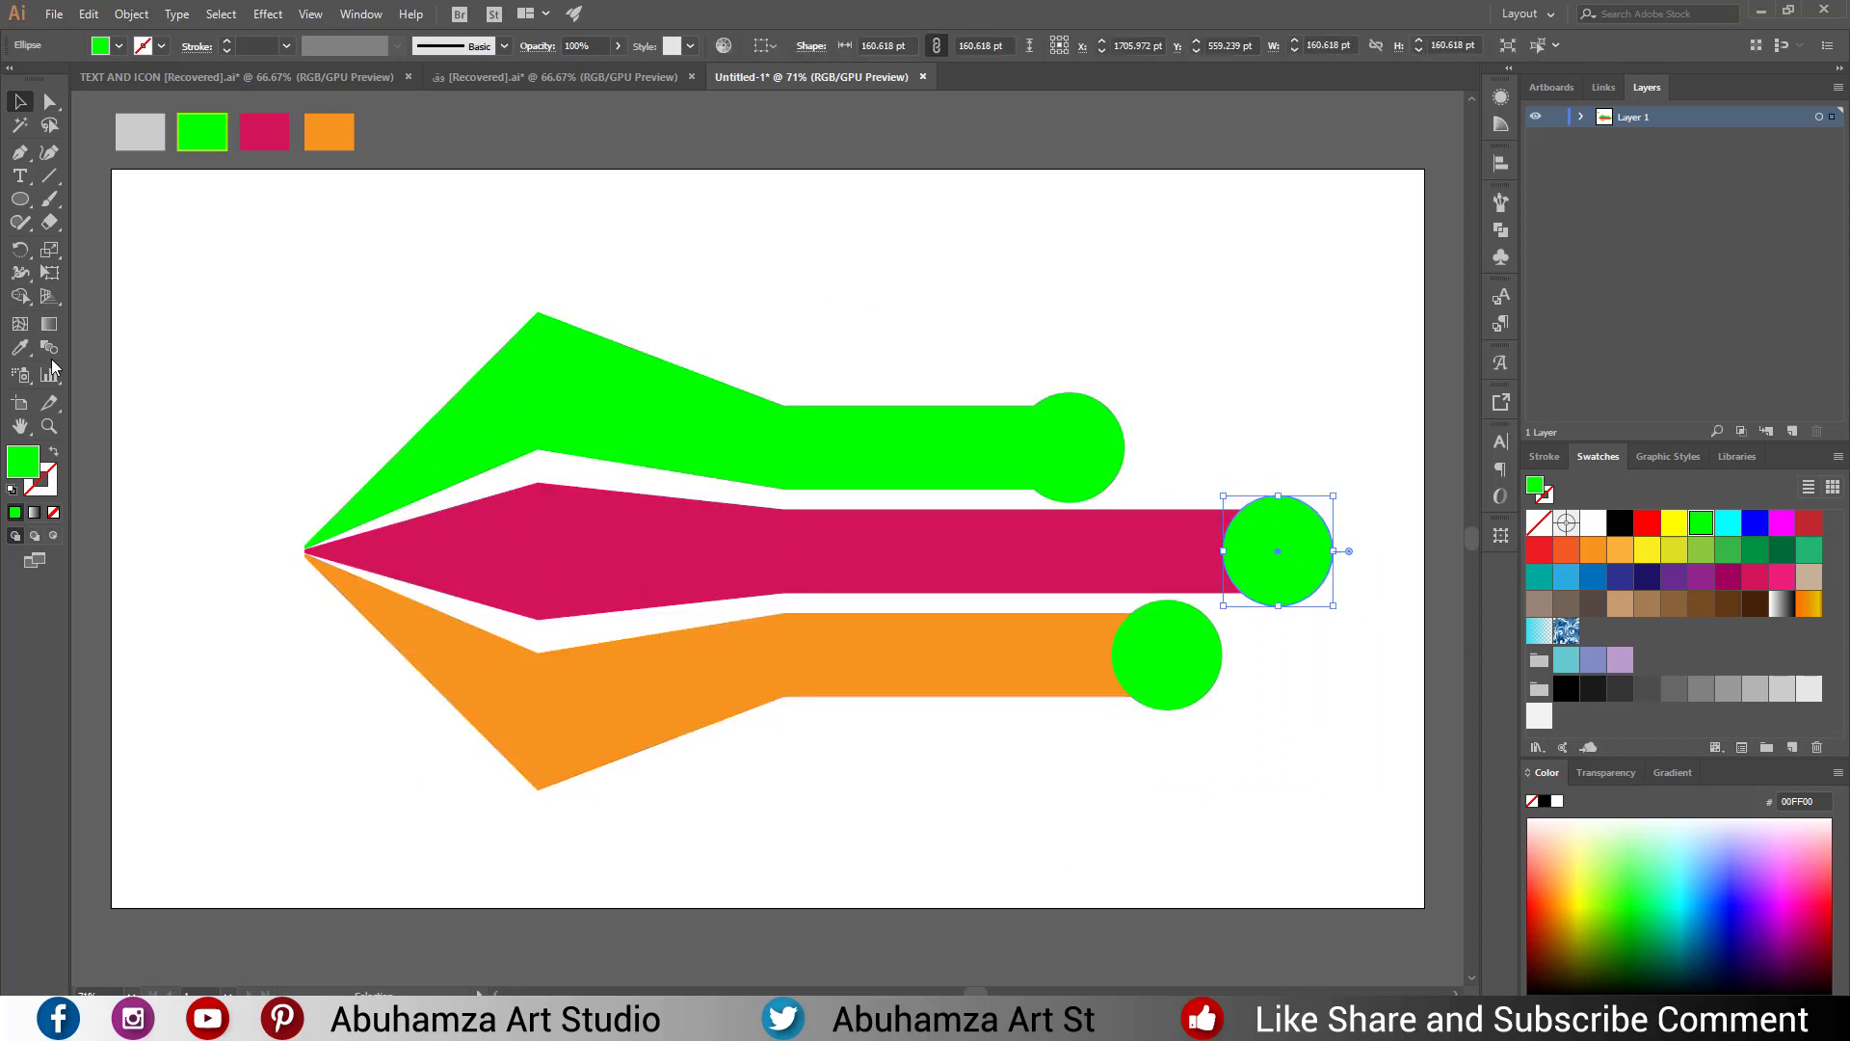
key("i")
left_click(895, 549)
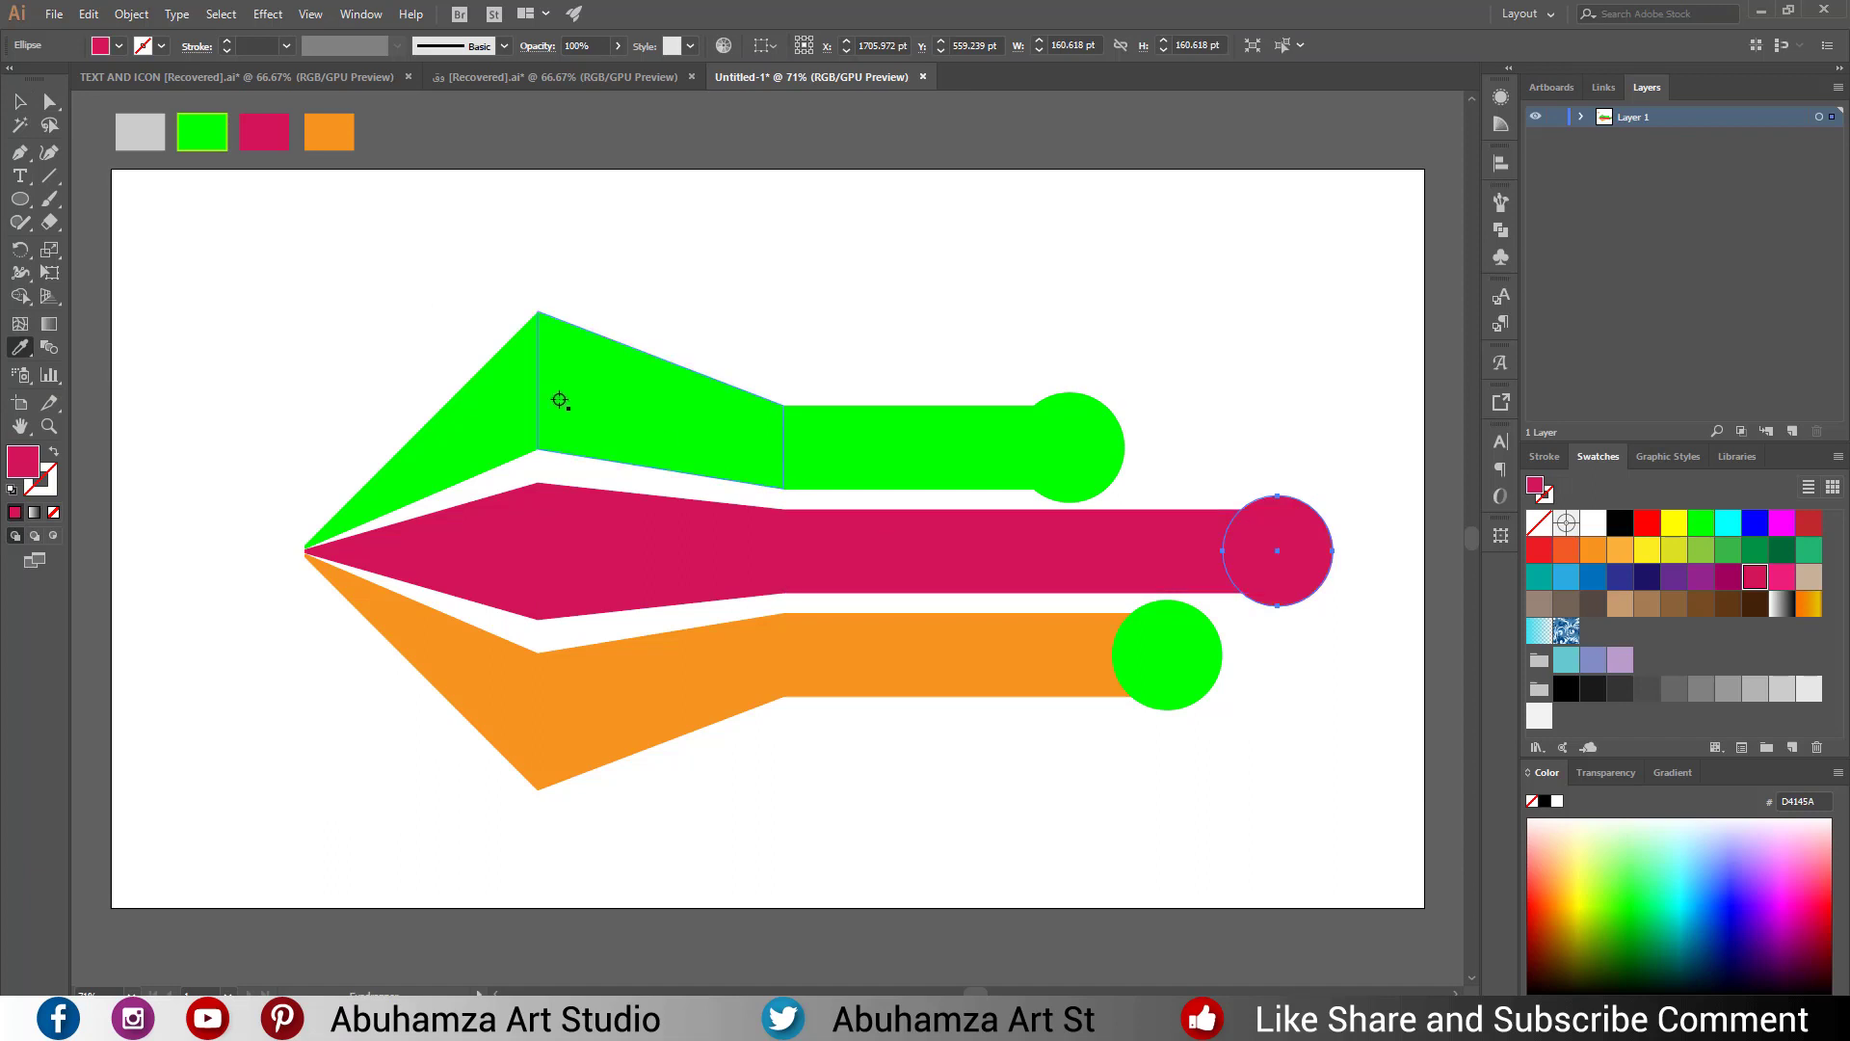
key("v")
left_click(1144, 661)
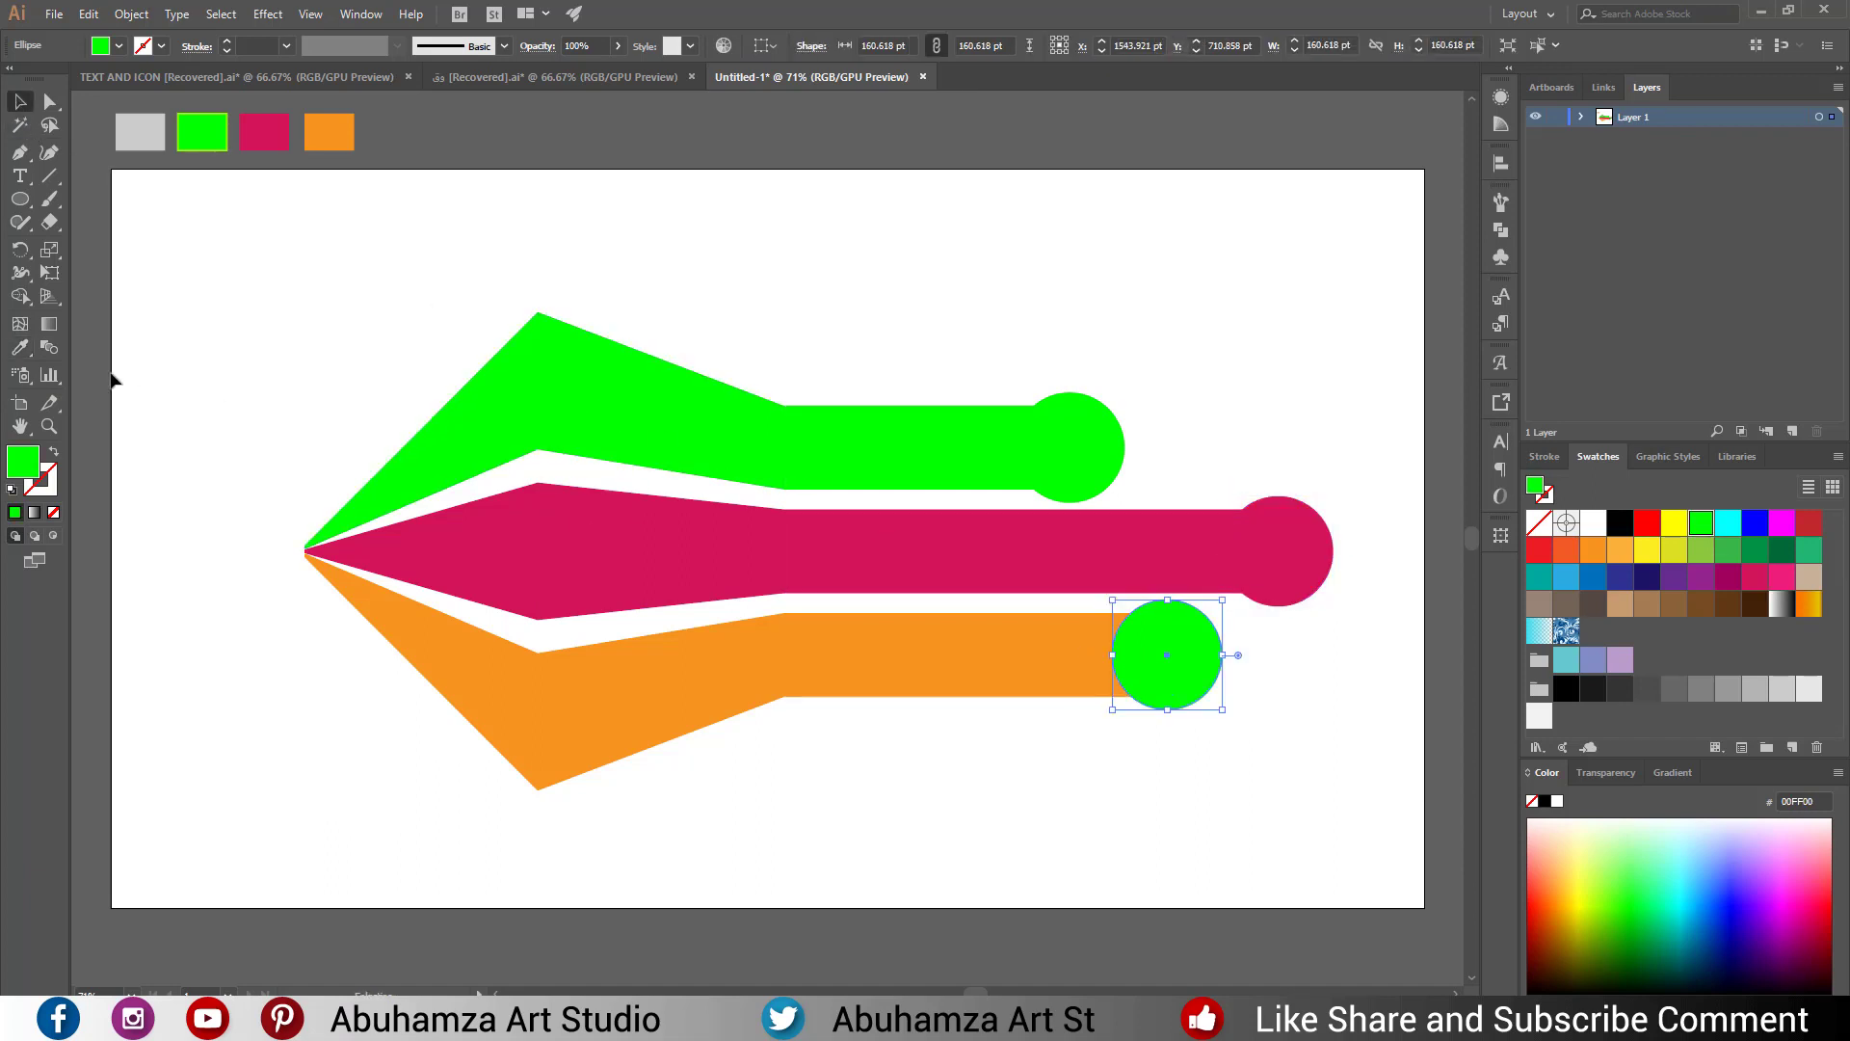
left_click(19, 347)
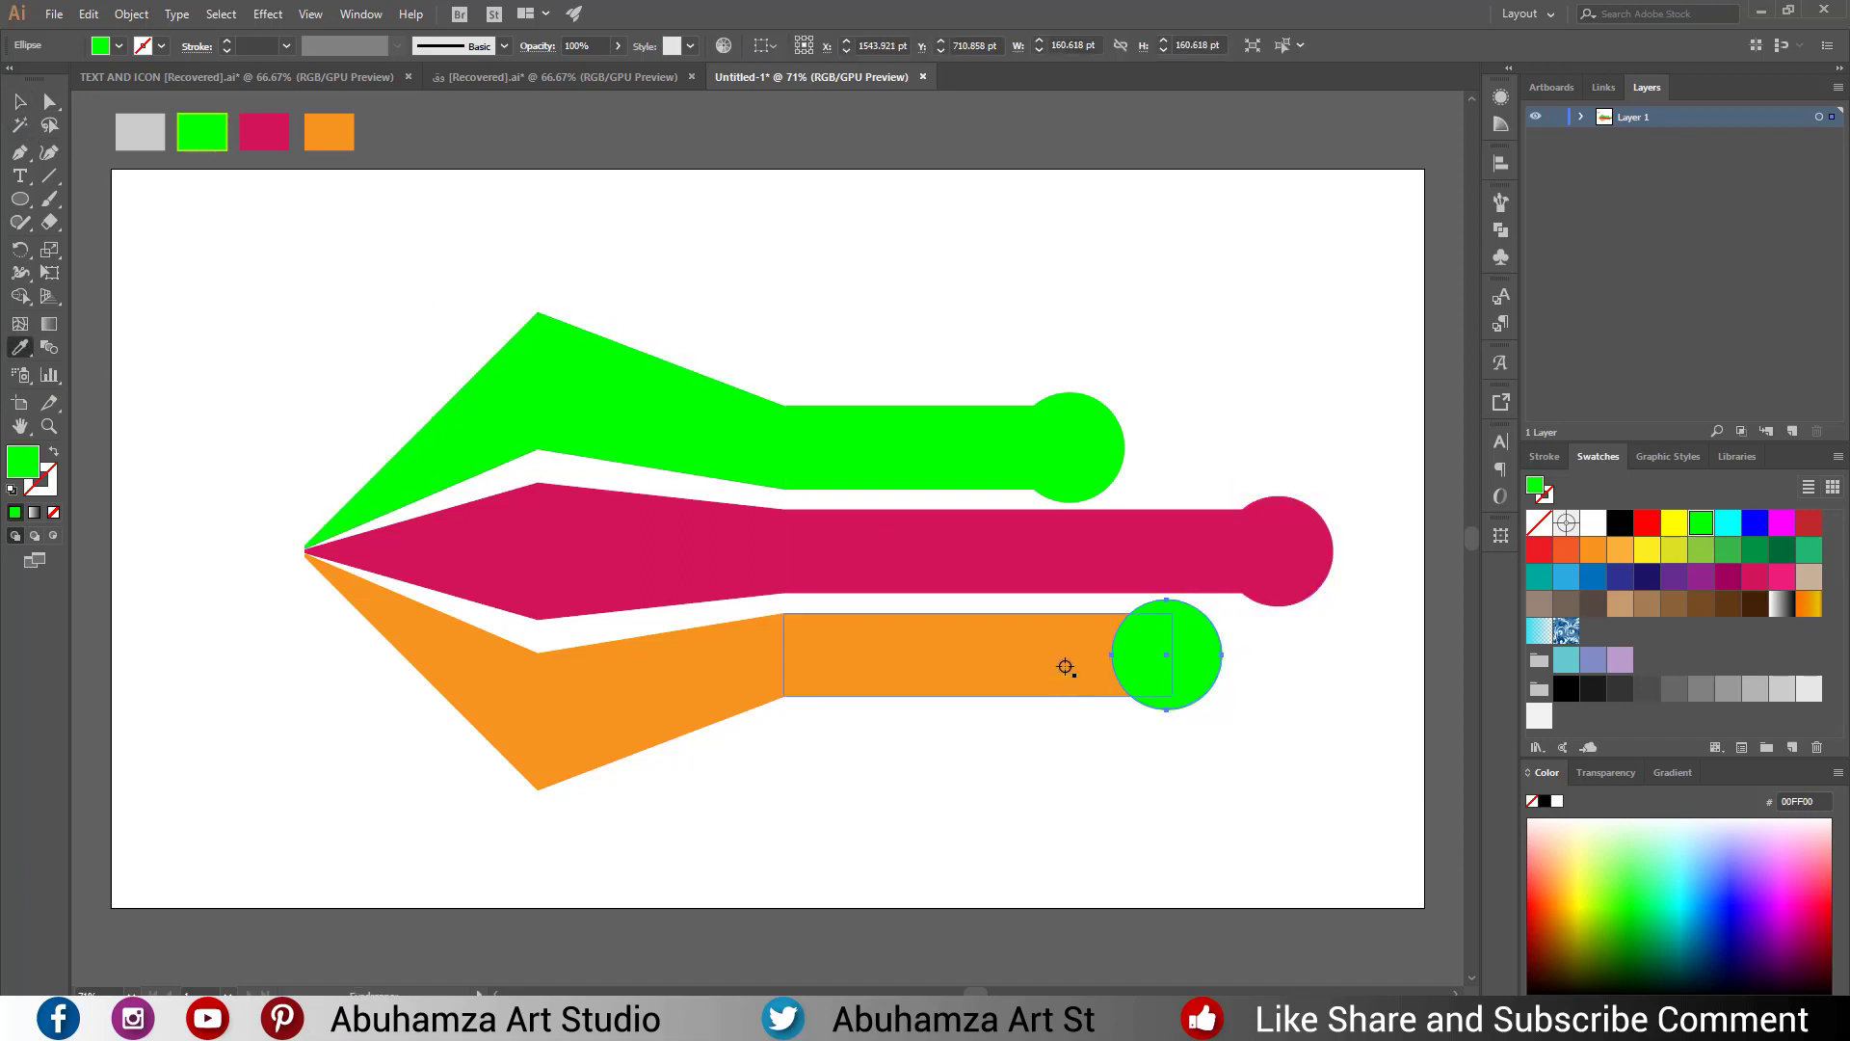
key("v")
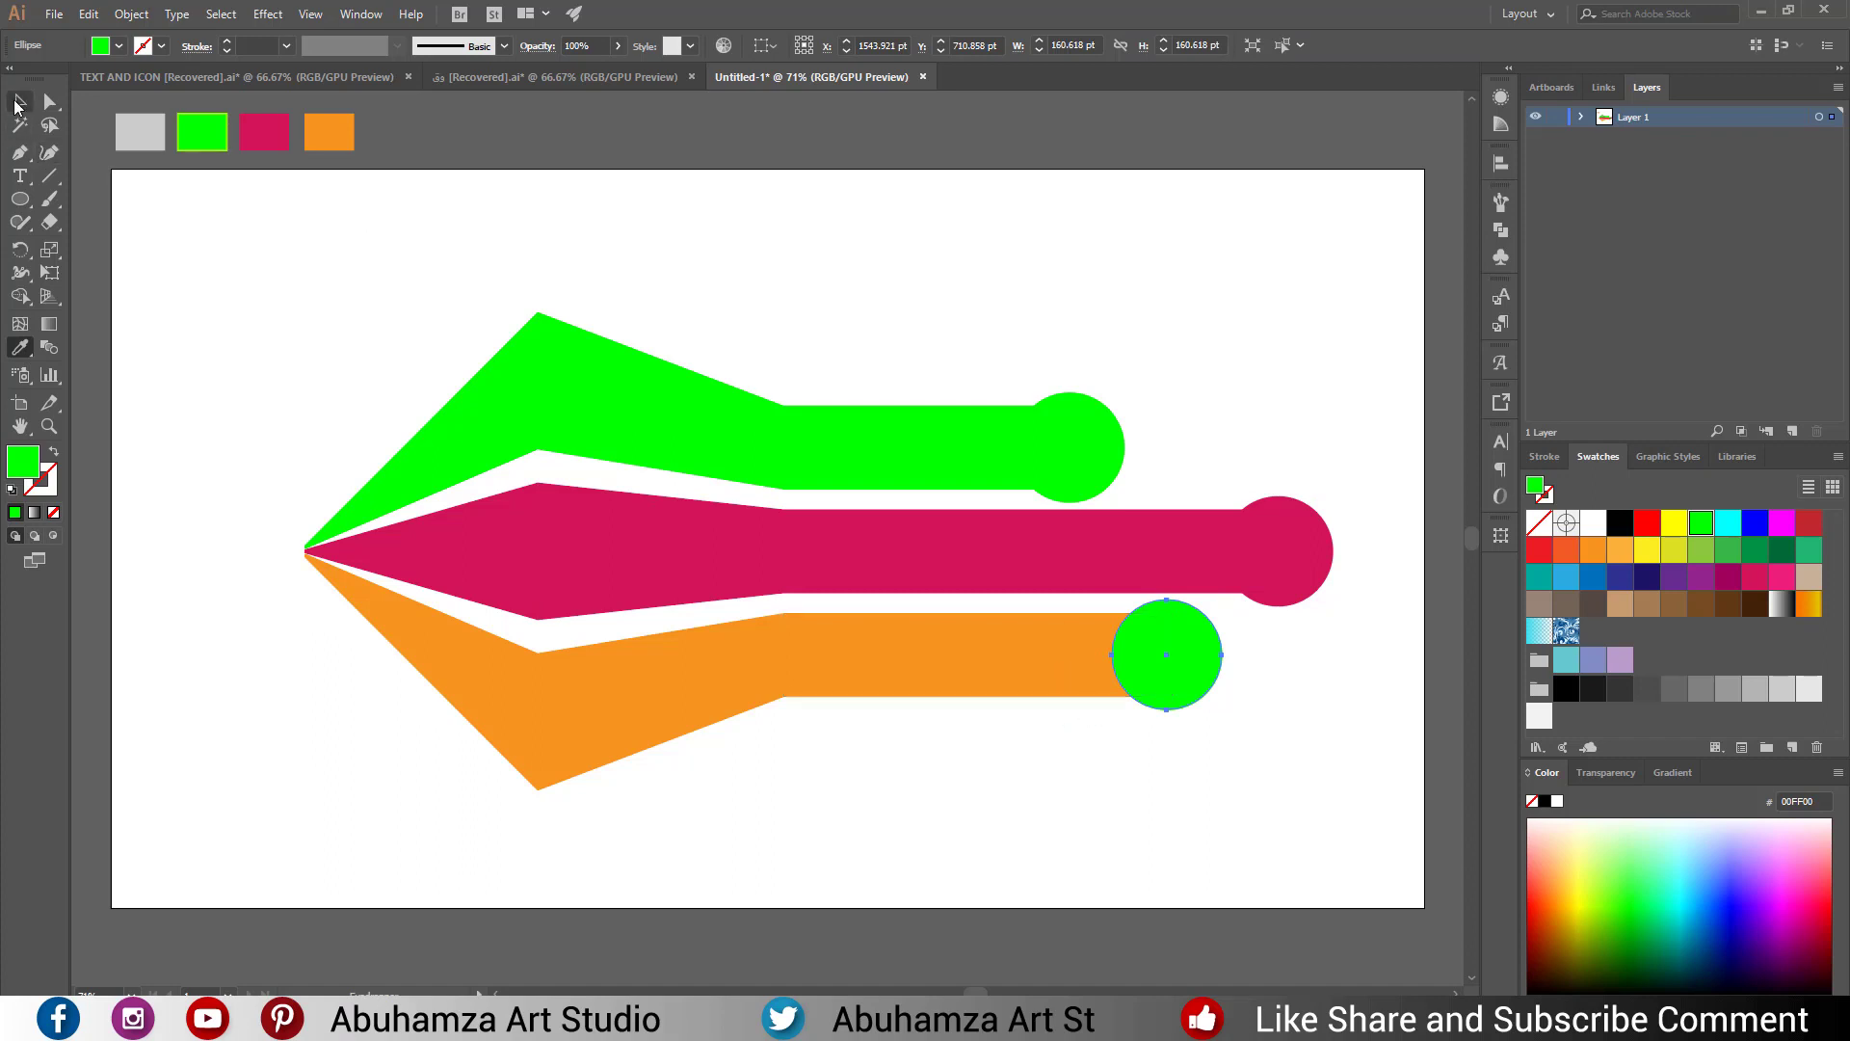
left_click(1371, 523)
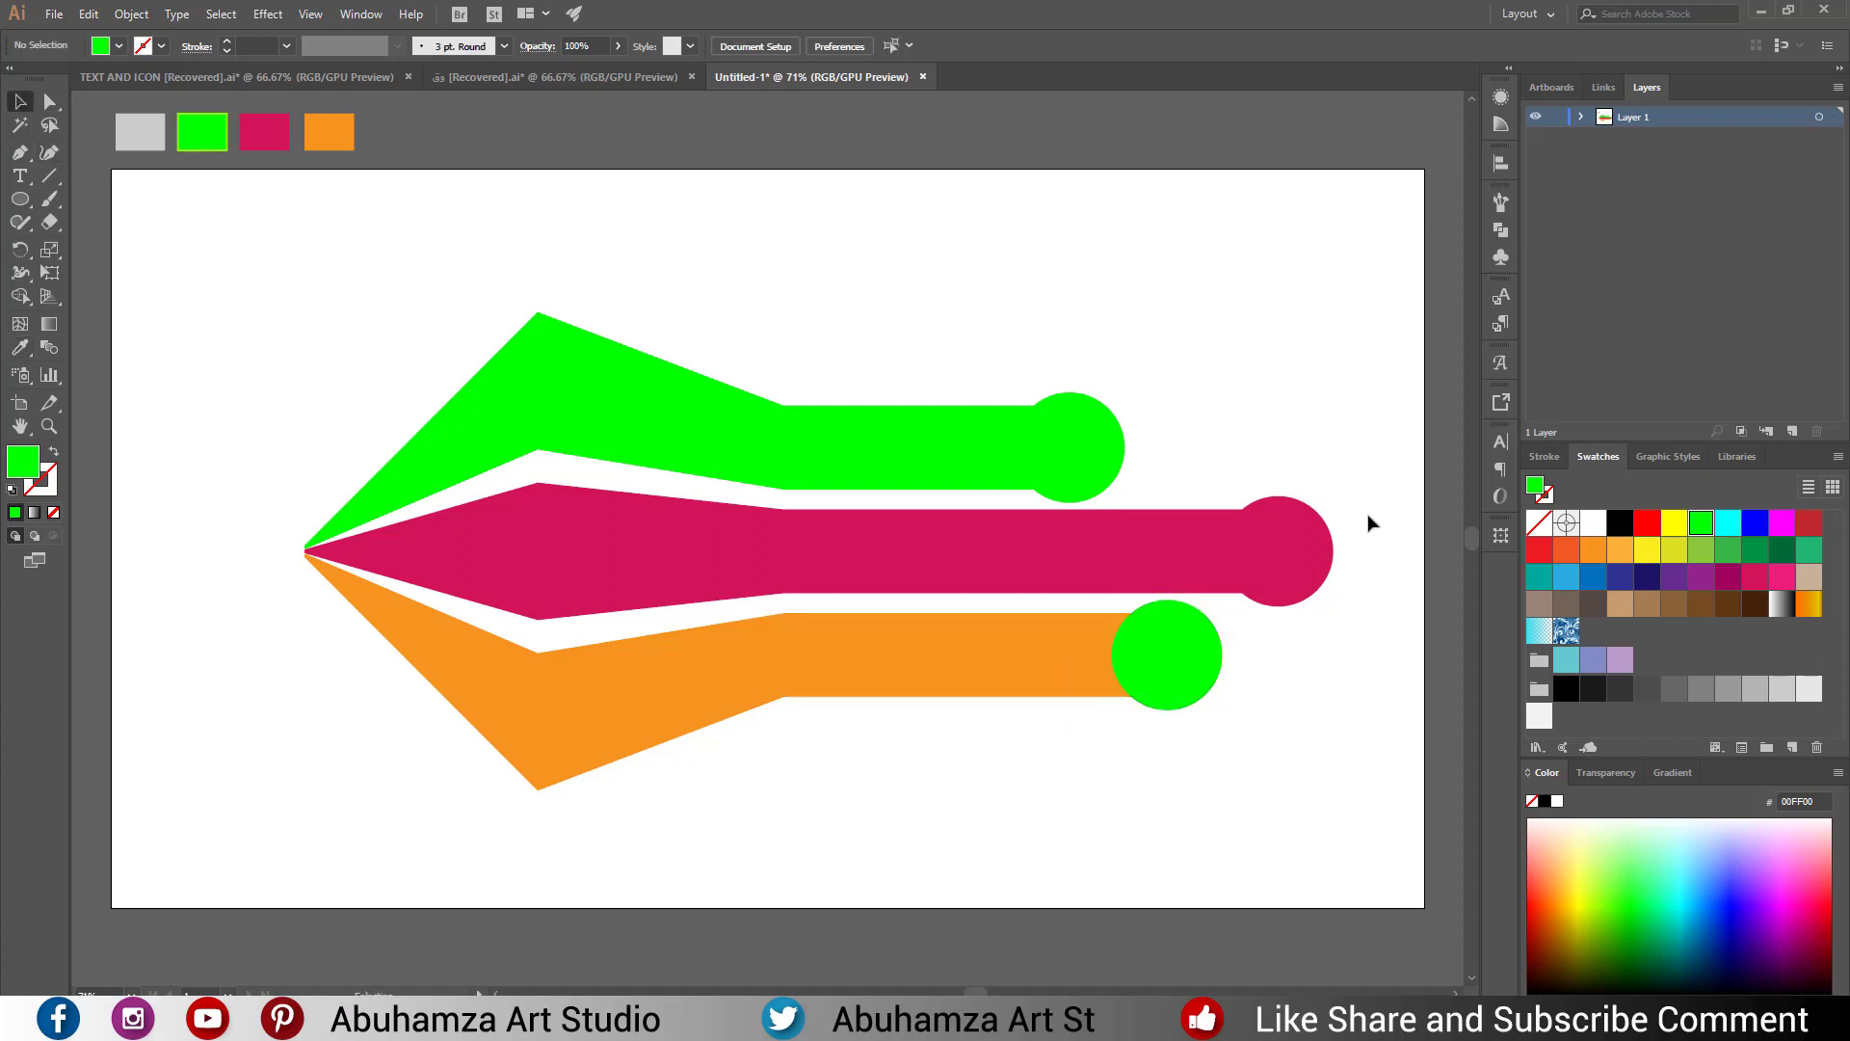
Delete the magenta and orange bars' circles, then select the remaining green circle.
left_click(1327, 550)
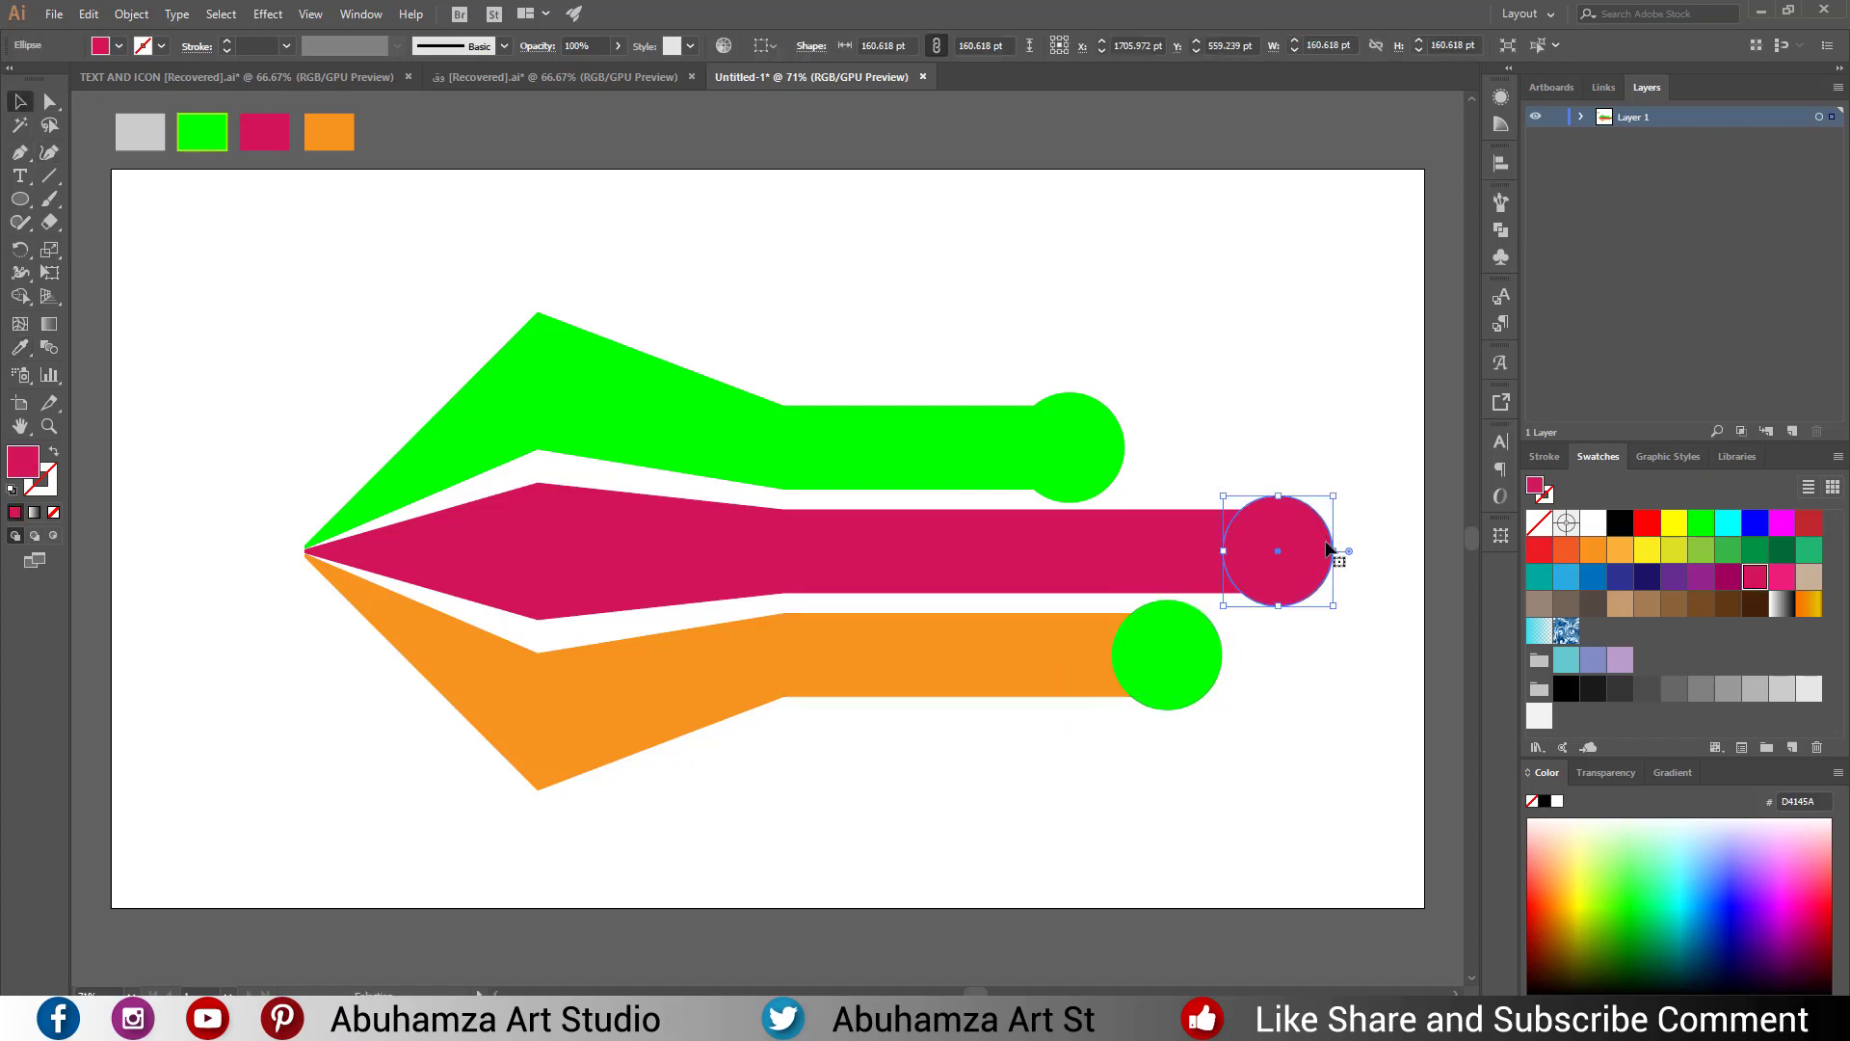
key("Delete")
left_click(1176, 691)
key("Delete")
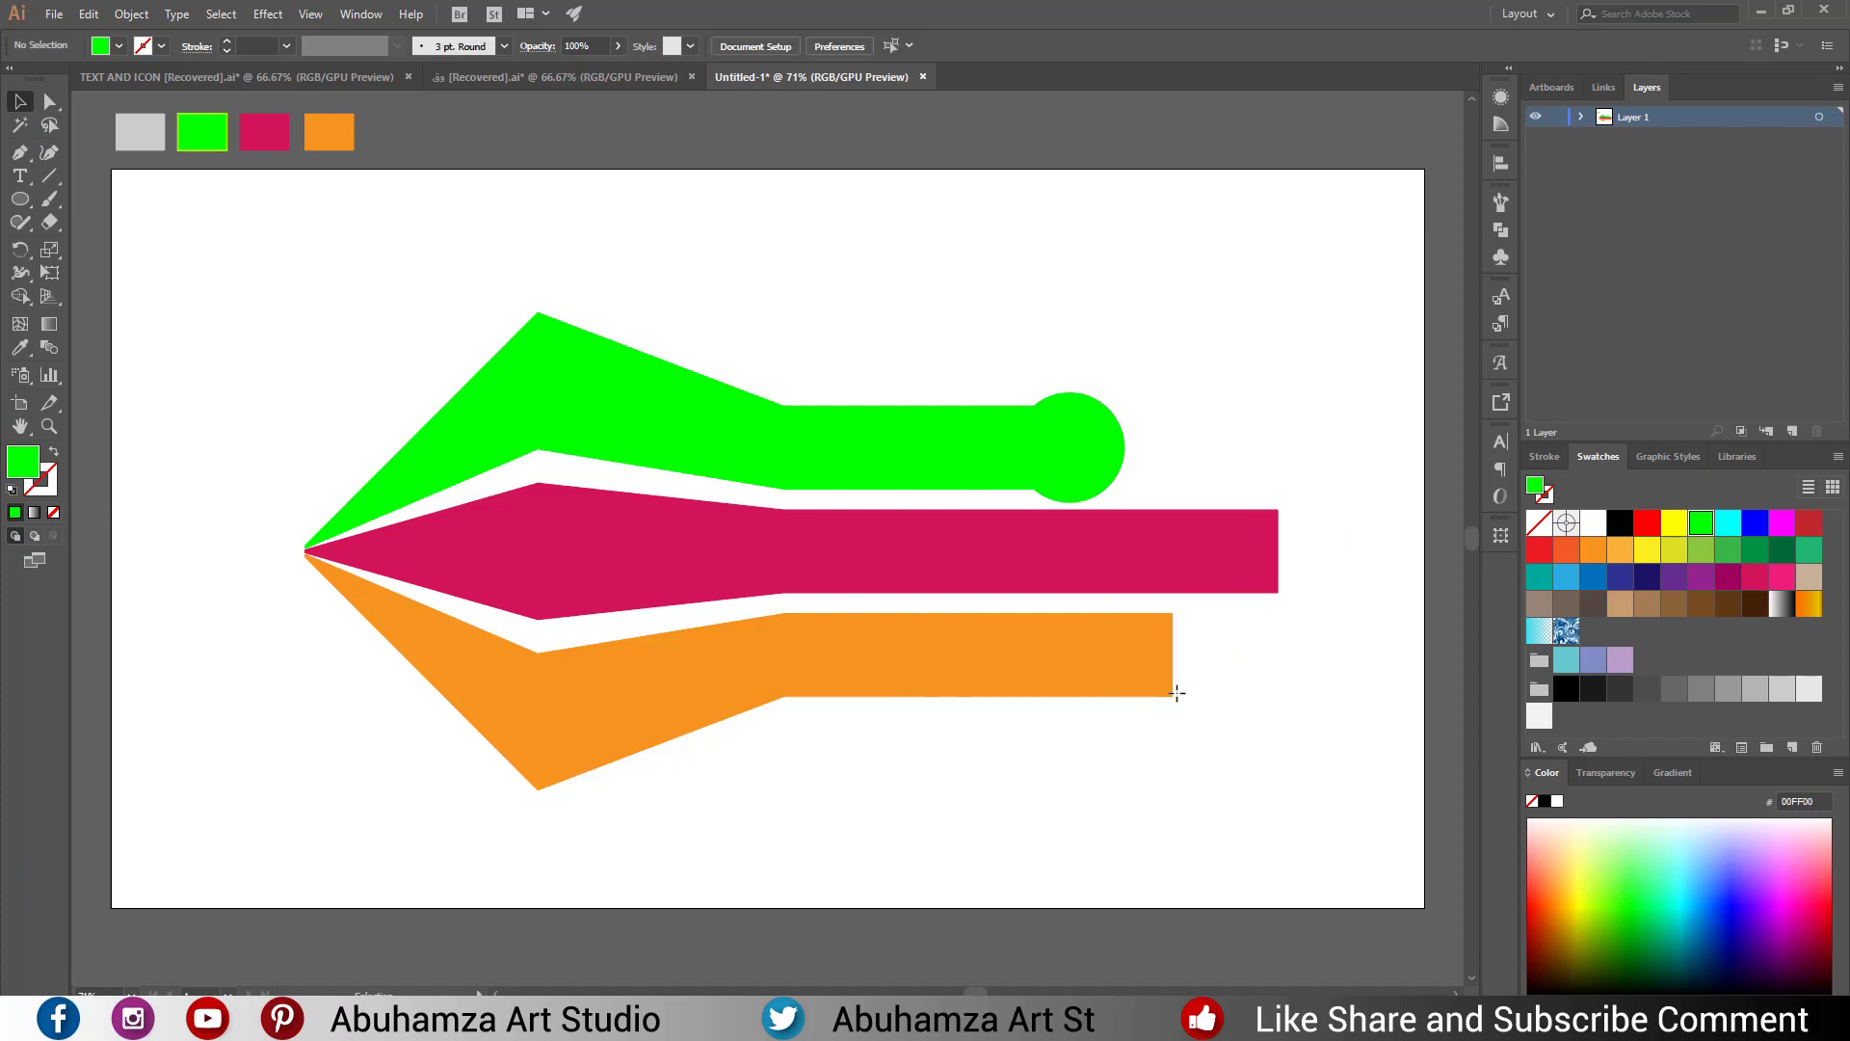
left_click(1122, 434)
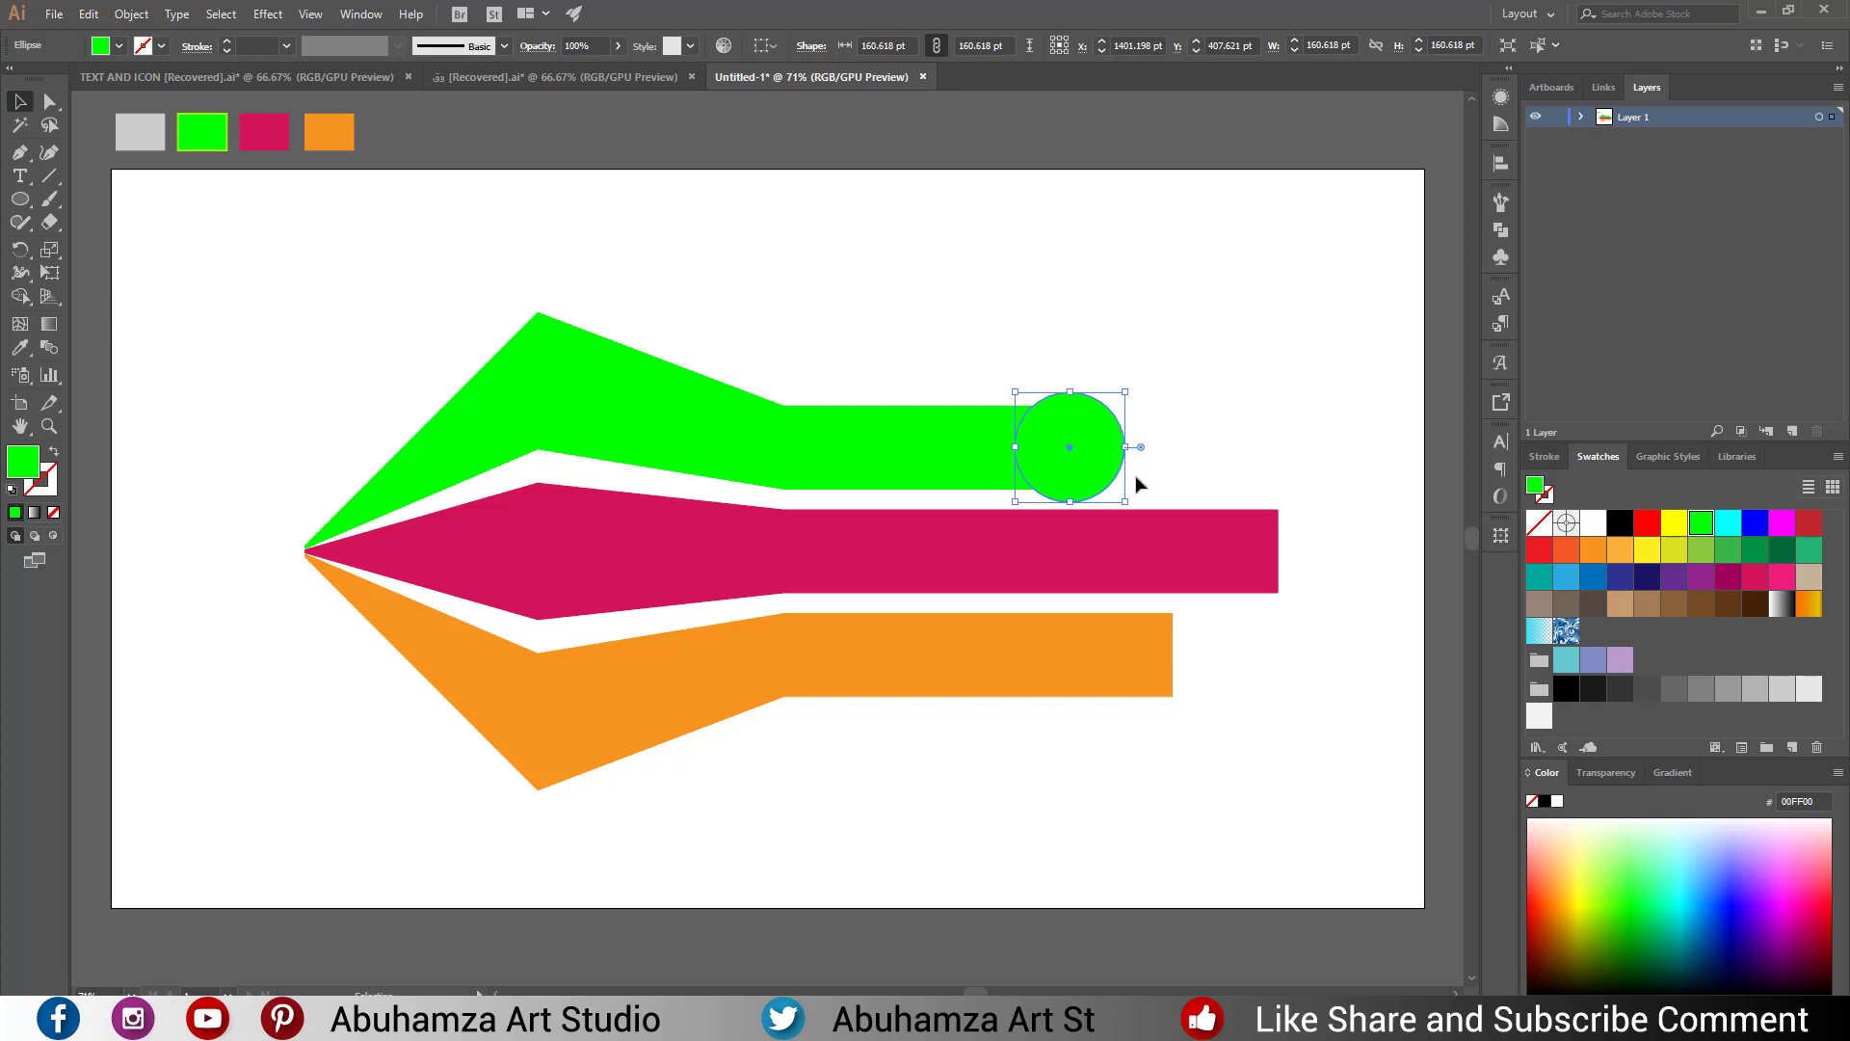
Give the green circle a 4 pt RGB Green stroke and bring up its colour mixer.
left_click(161, 45)
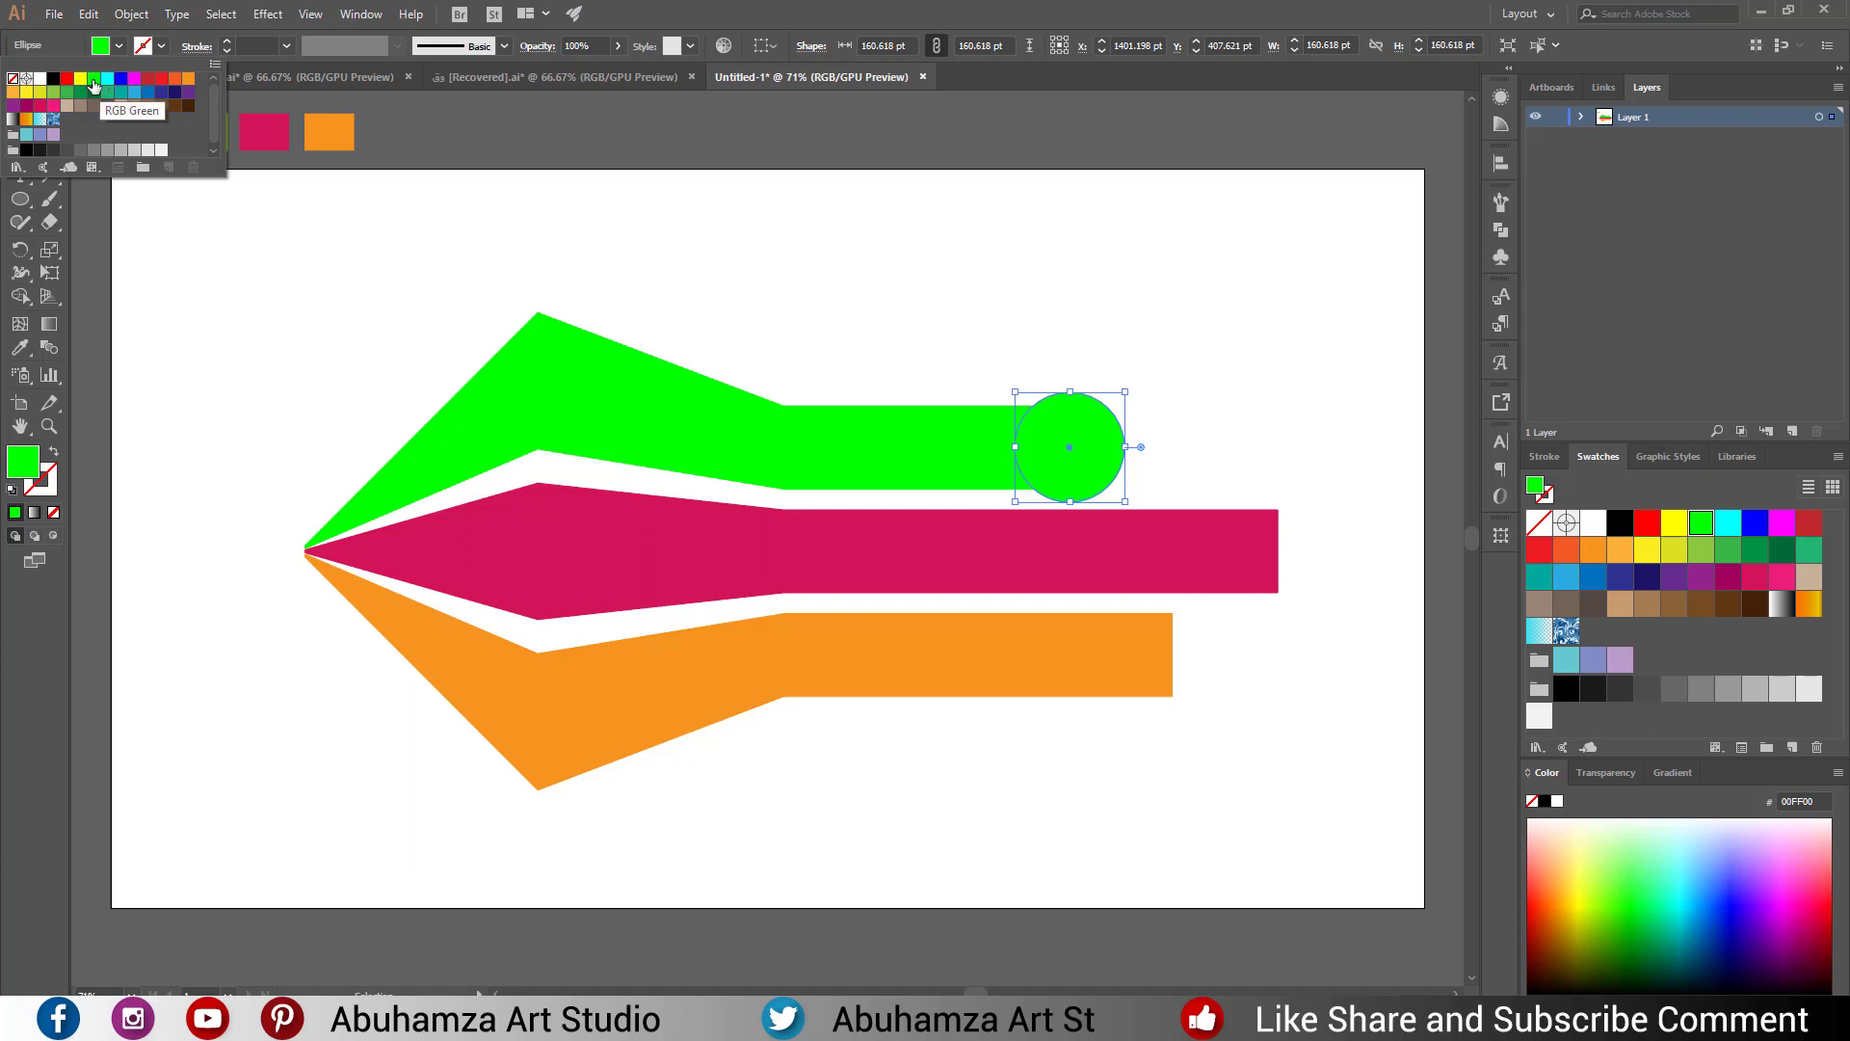
left_click(94, 83)
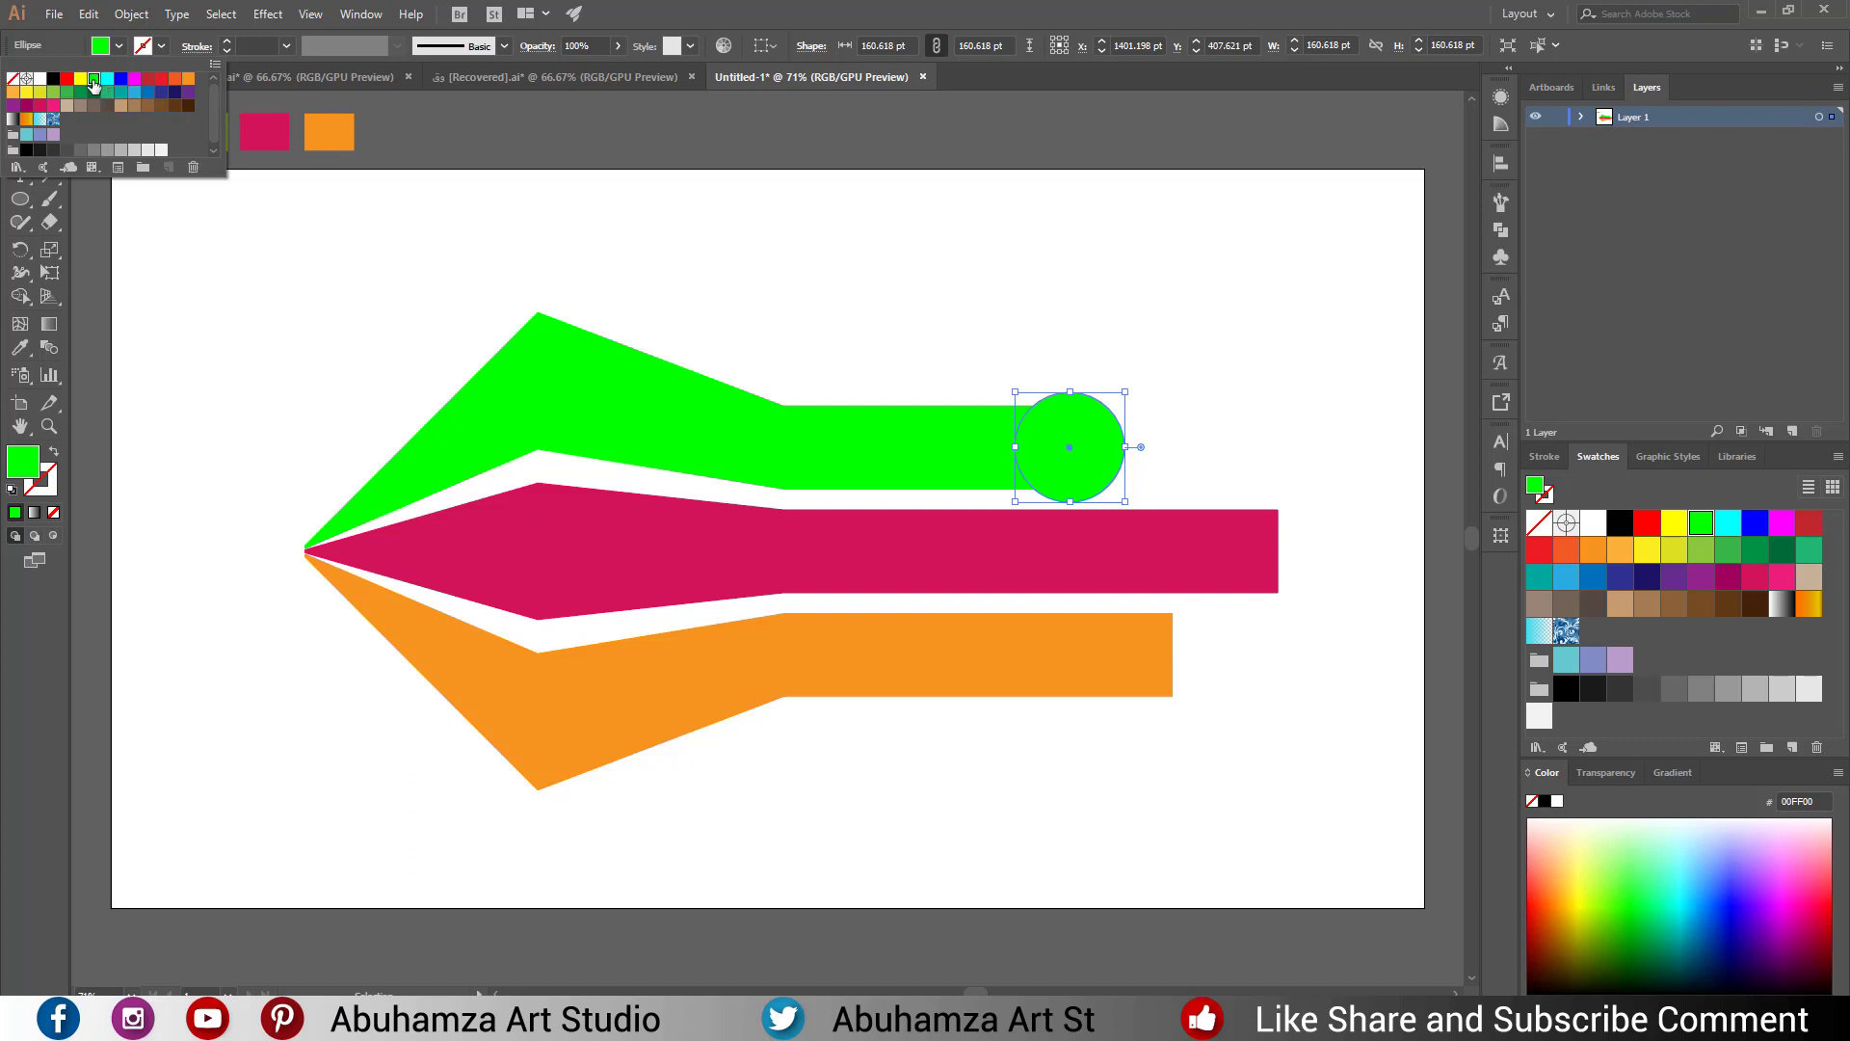
left_click(228, 44)
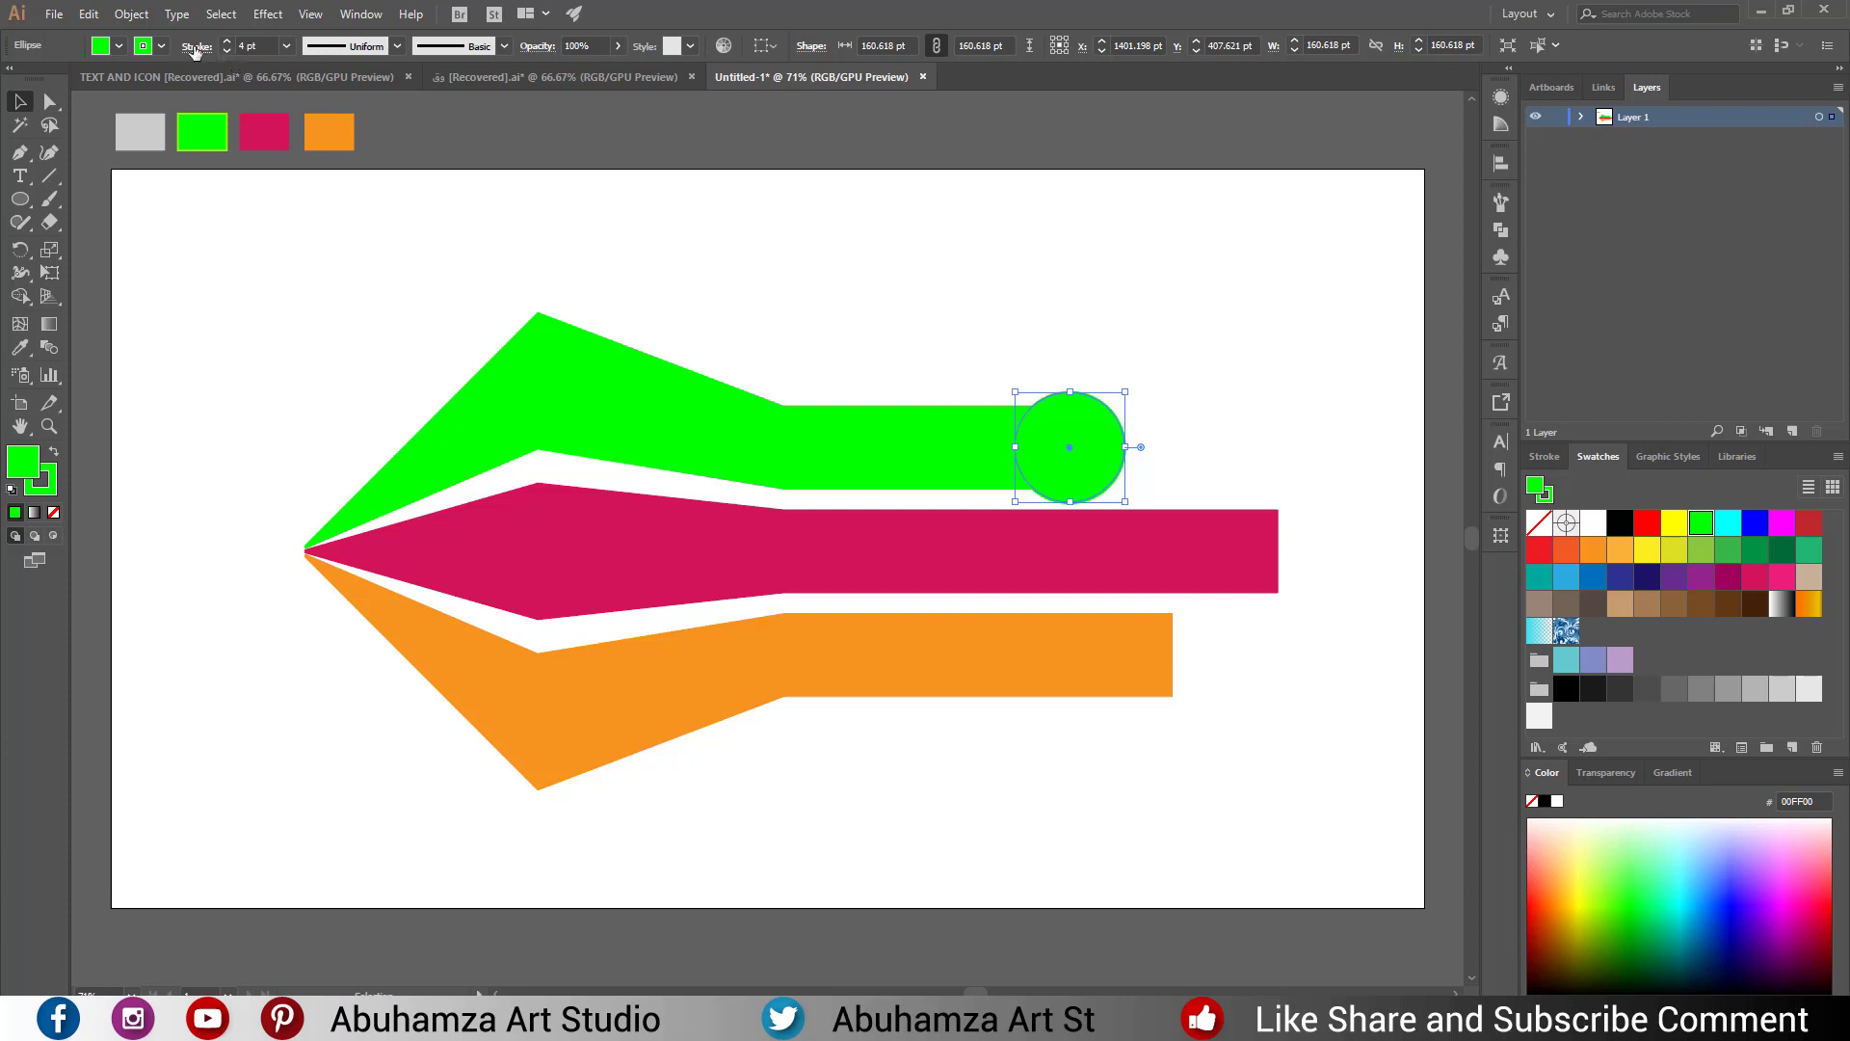
left_click(160, 45, "shift")
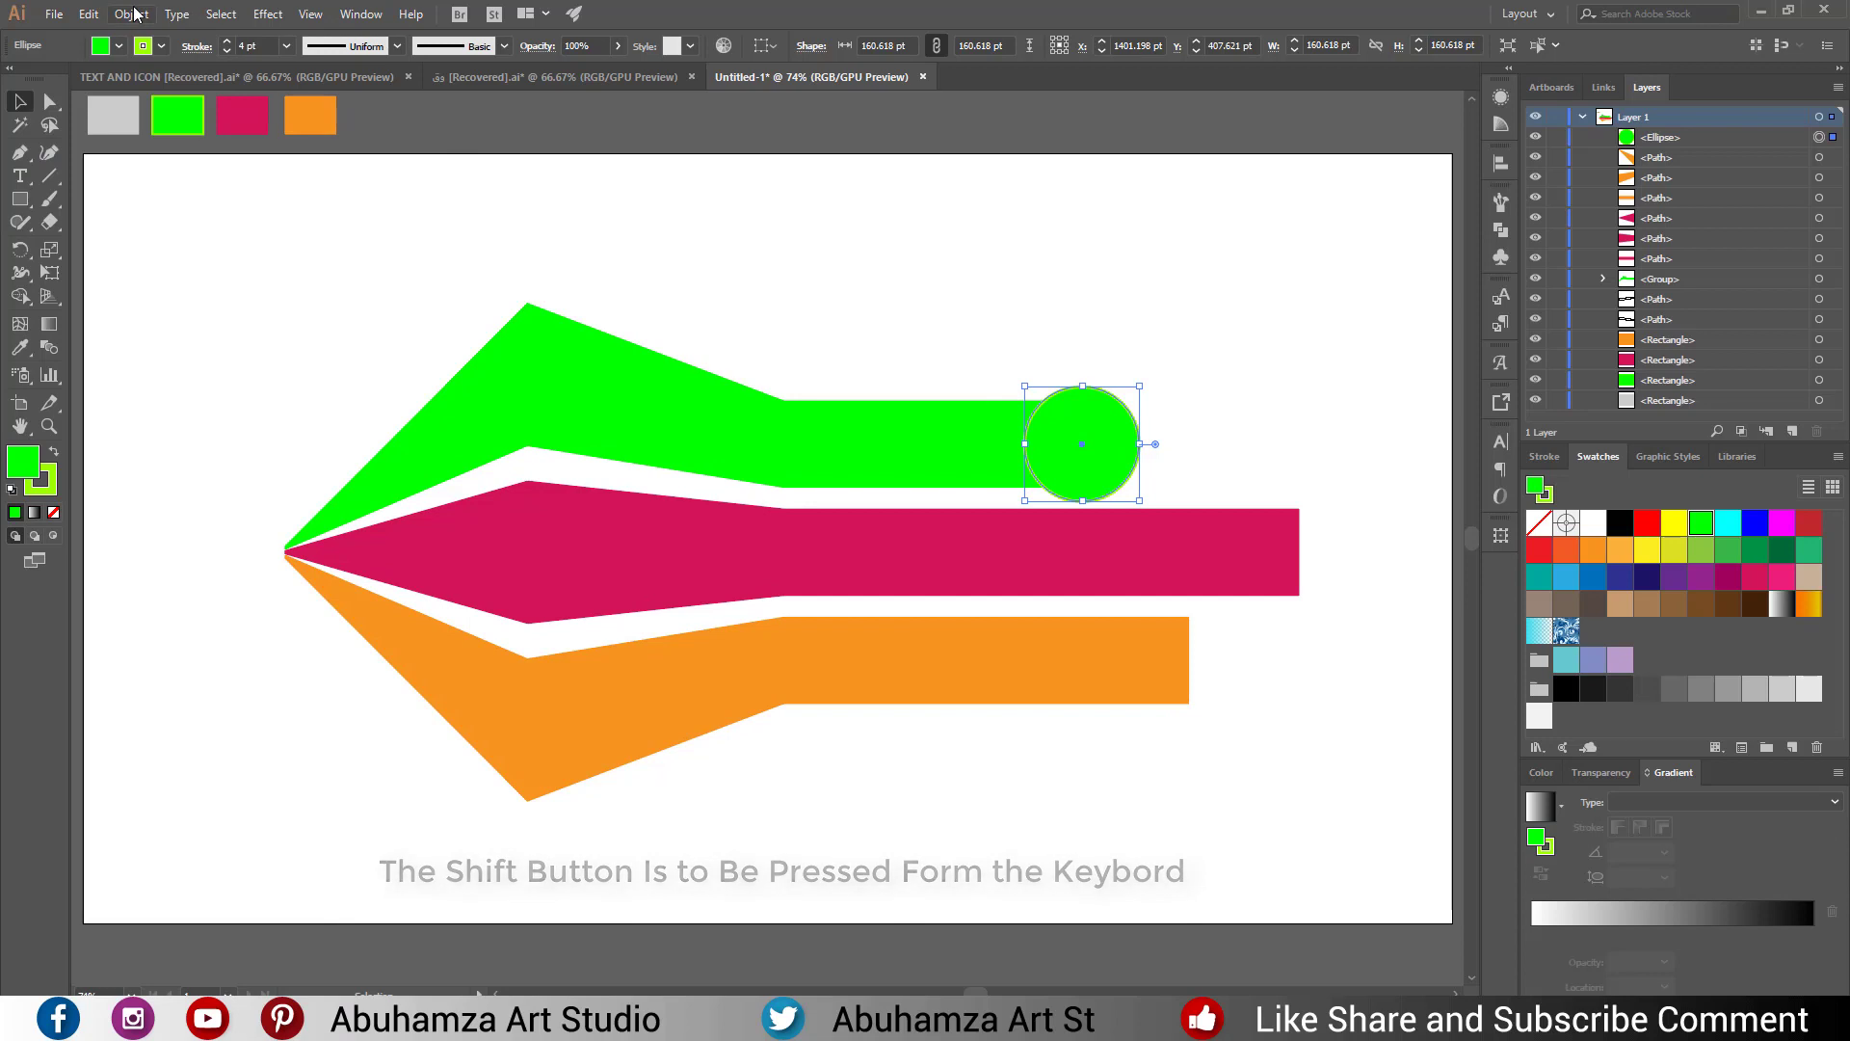
left_click(88, 13)
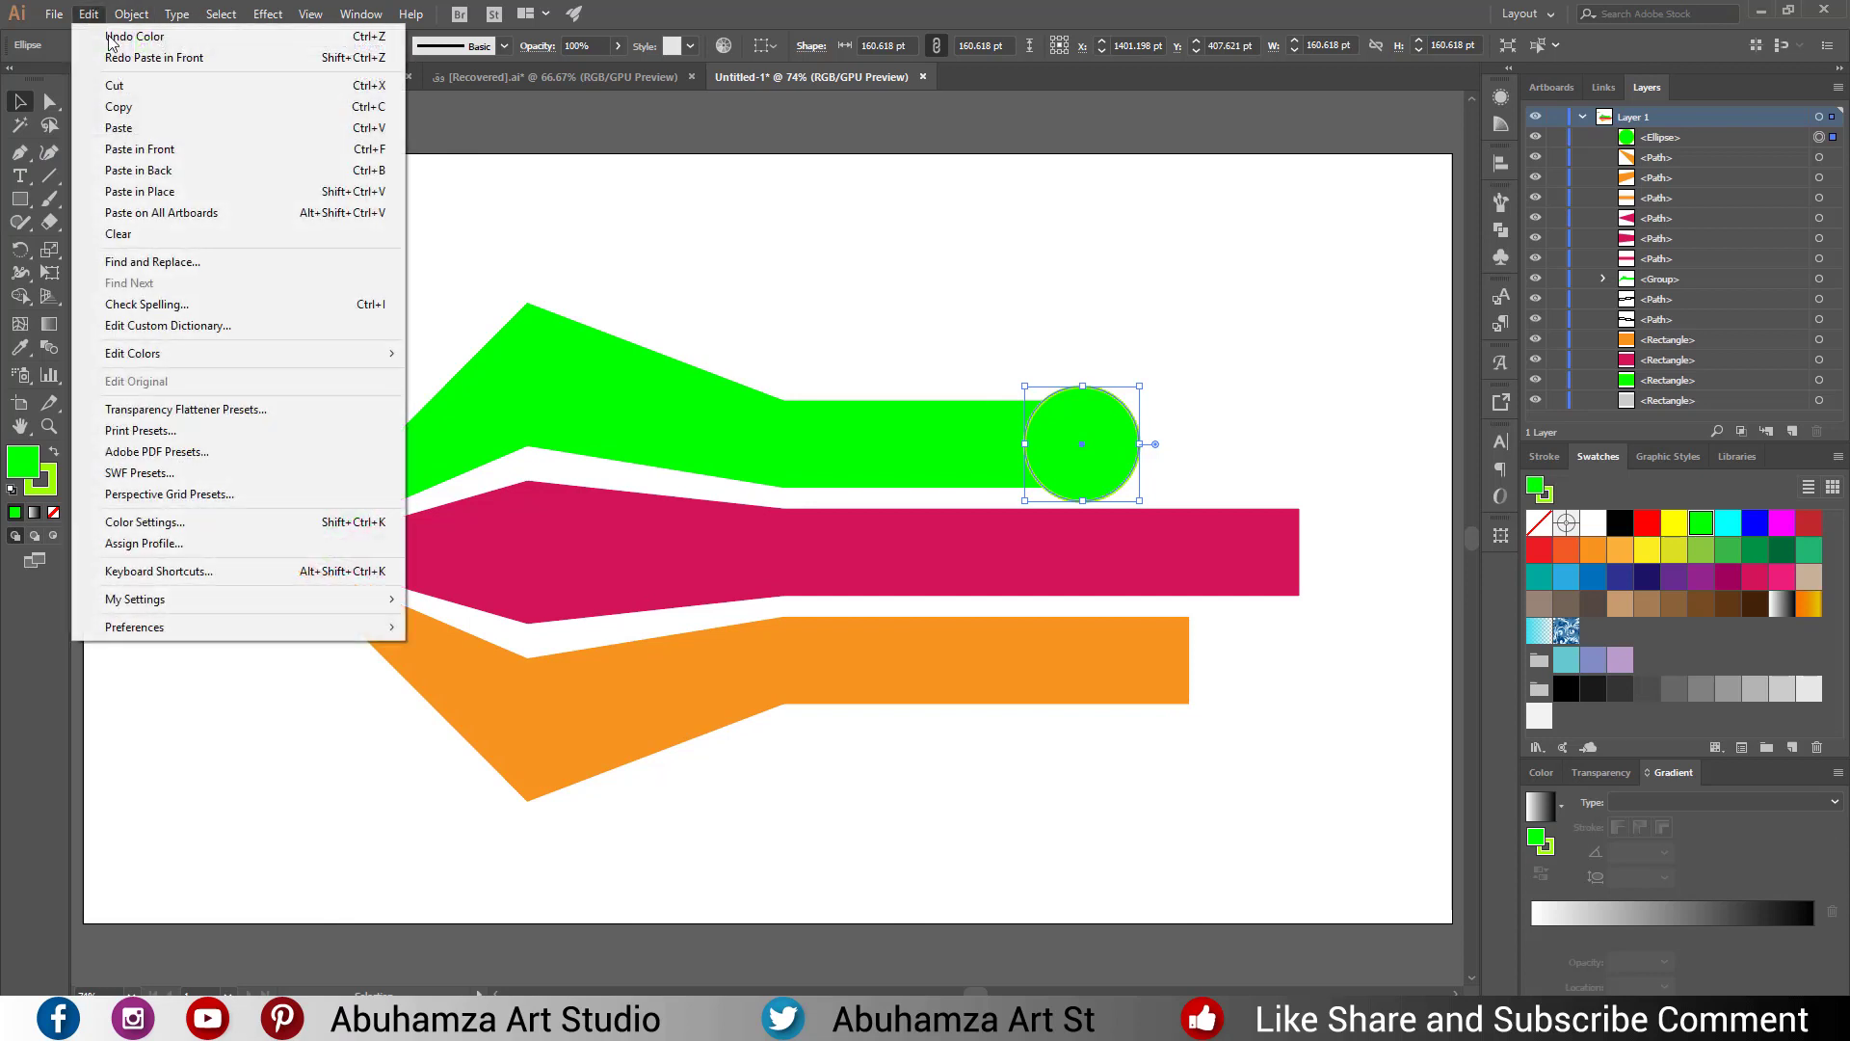
Paste a copy of the green circle in front and enlarge it to 246.6 pt.
left_click(119, 106)
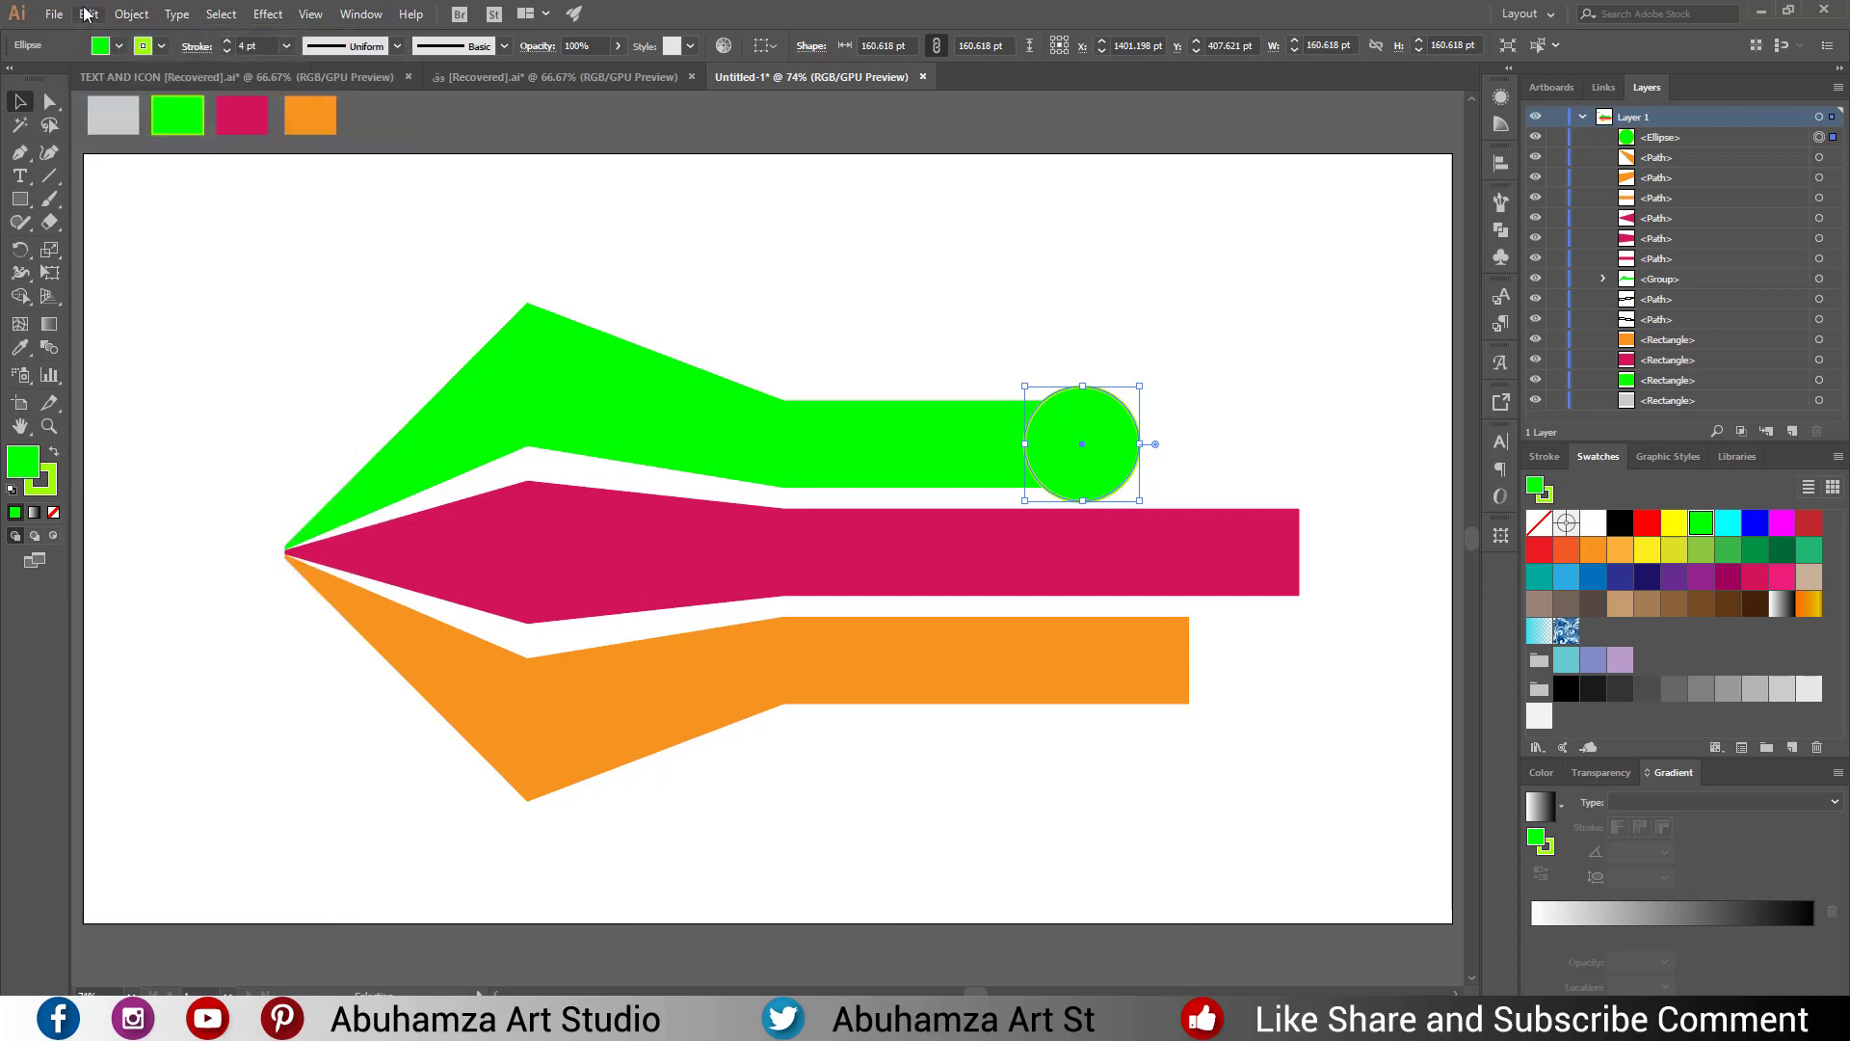
left_click(87, 14)
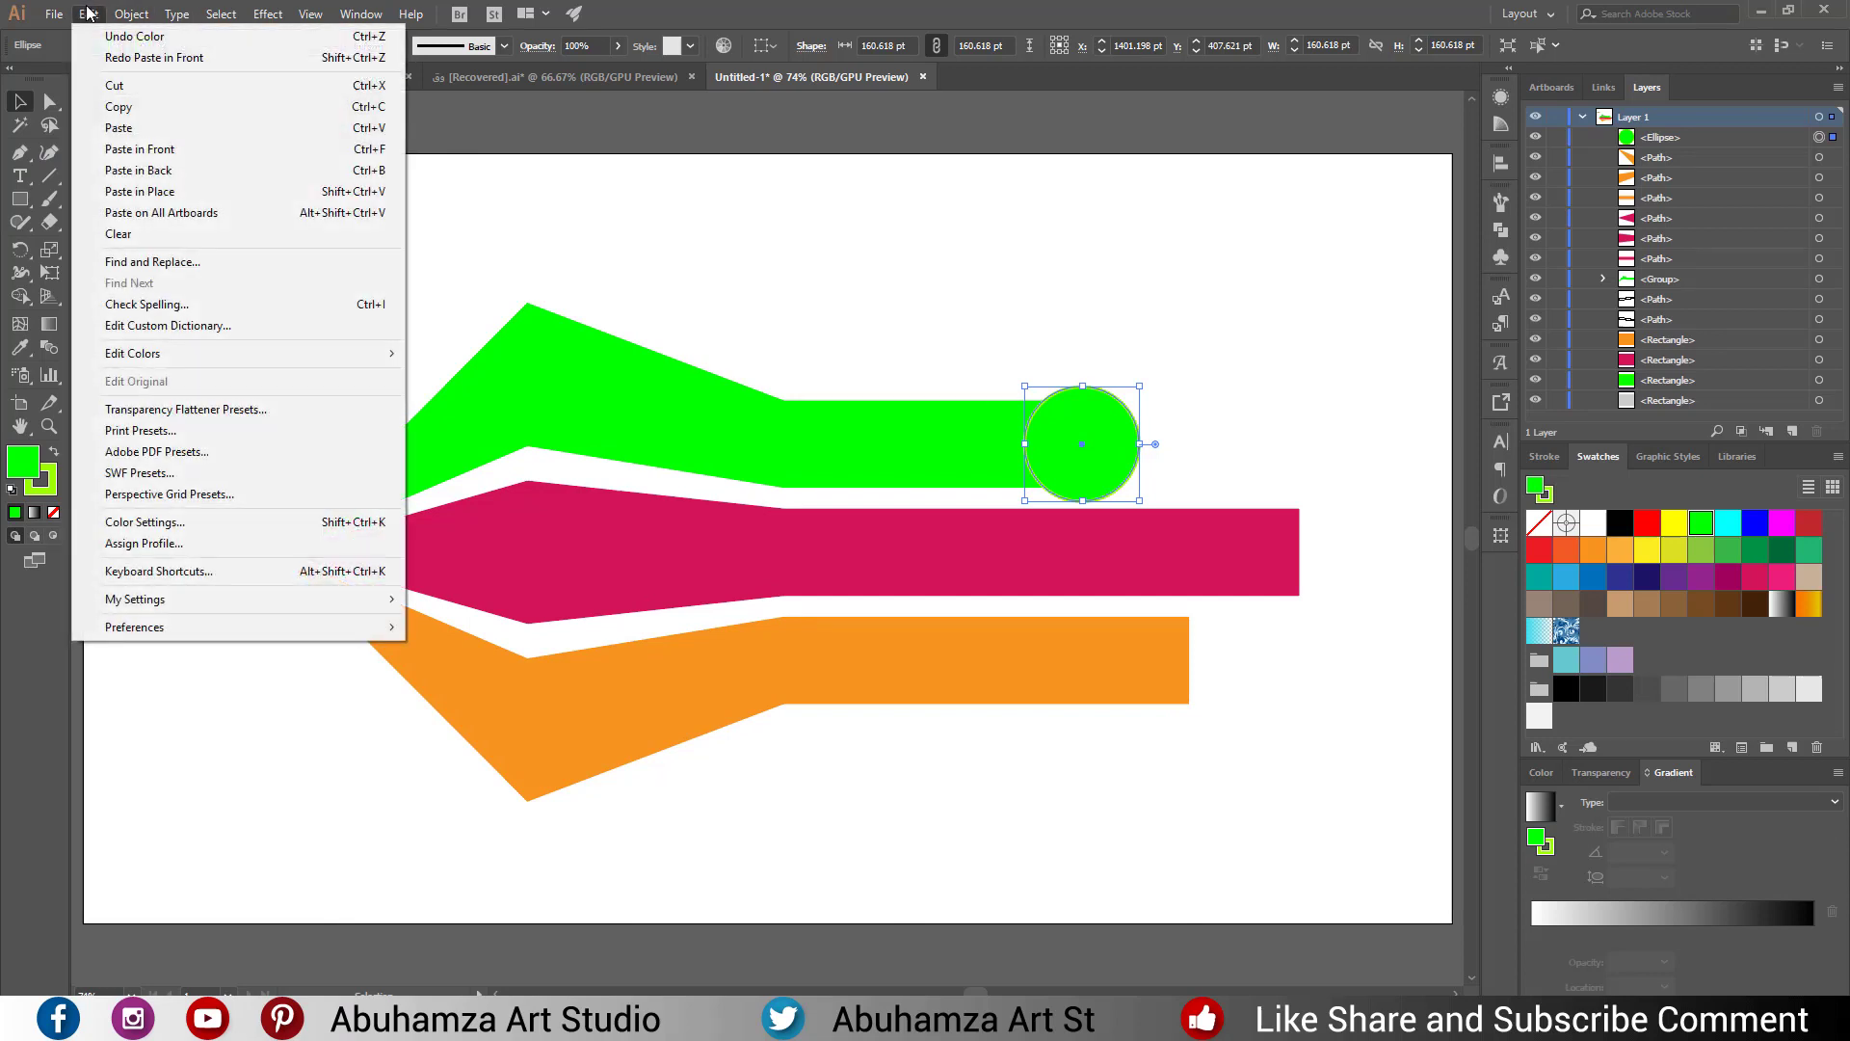
left_click(172, 148)
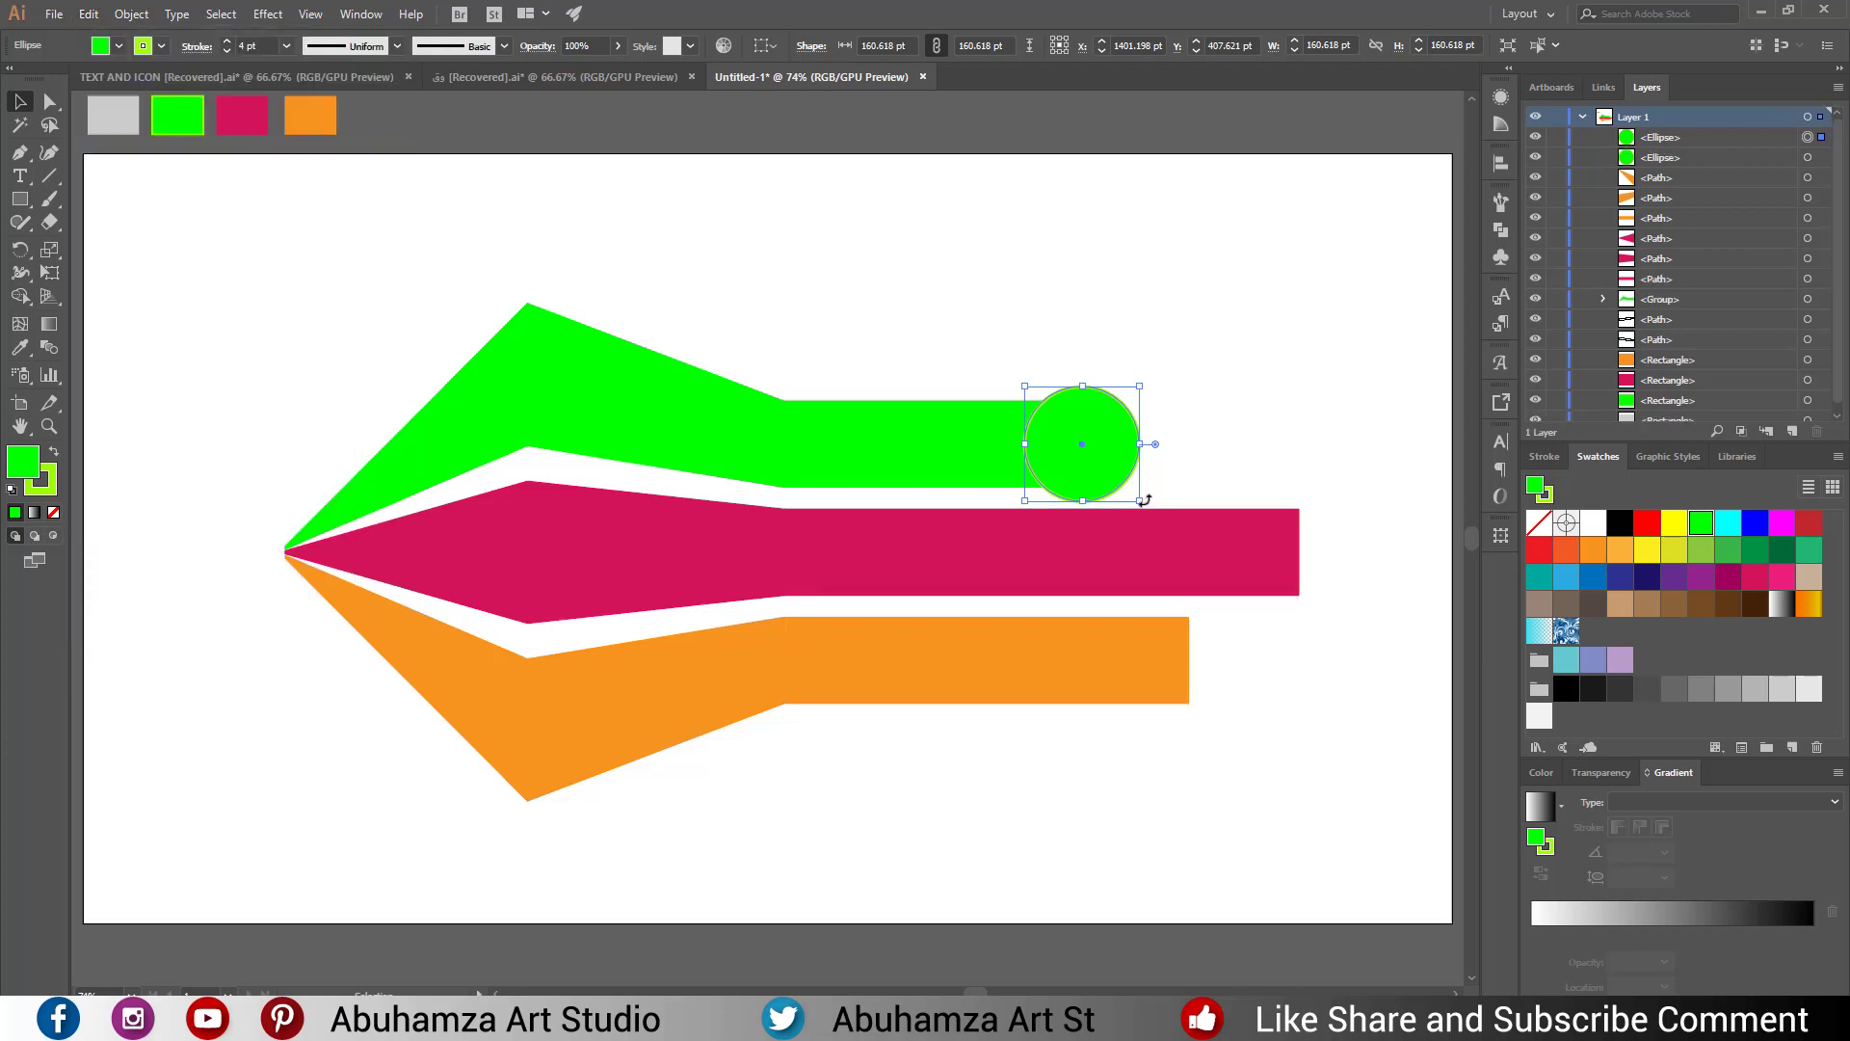
left_click_drag(1141, 498, 1176, 534)
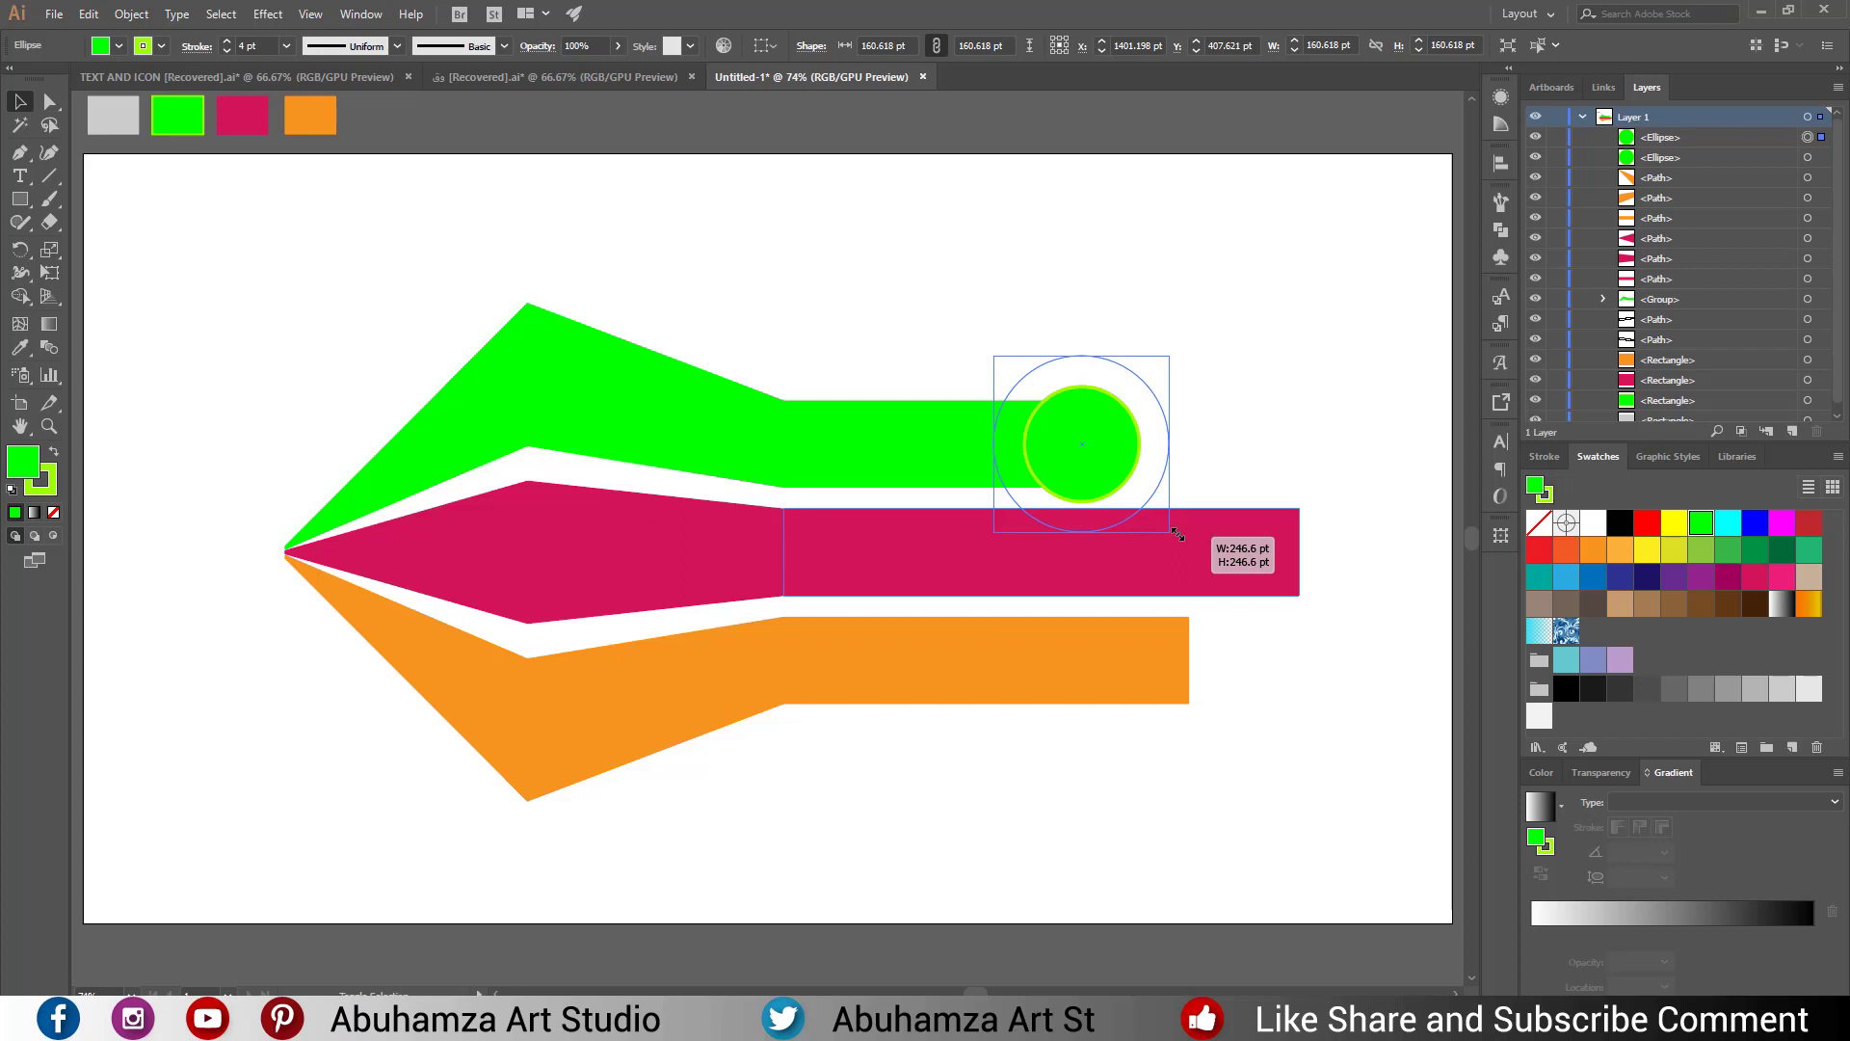
left_click_drag(1177, 534, 1177, 535)
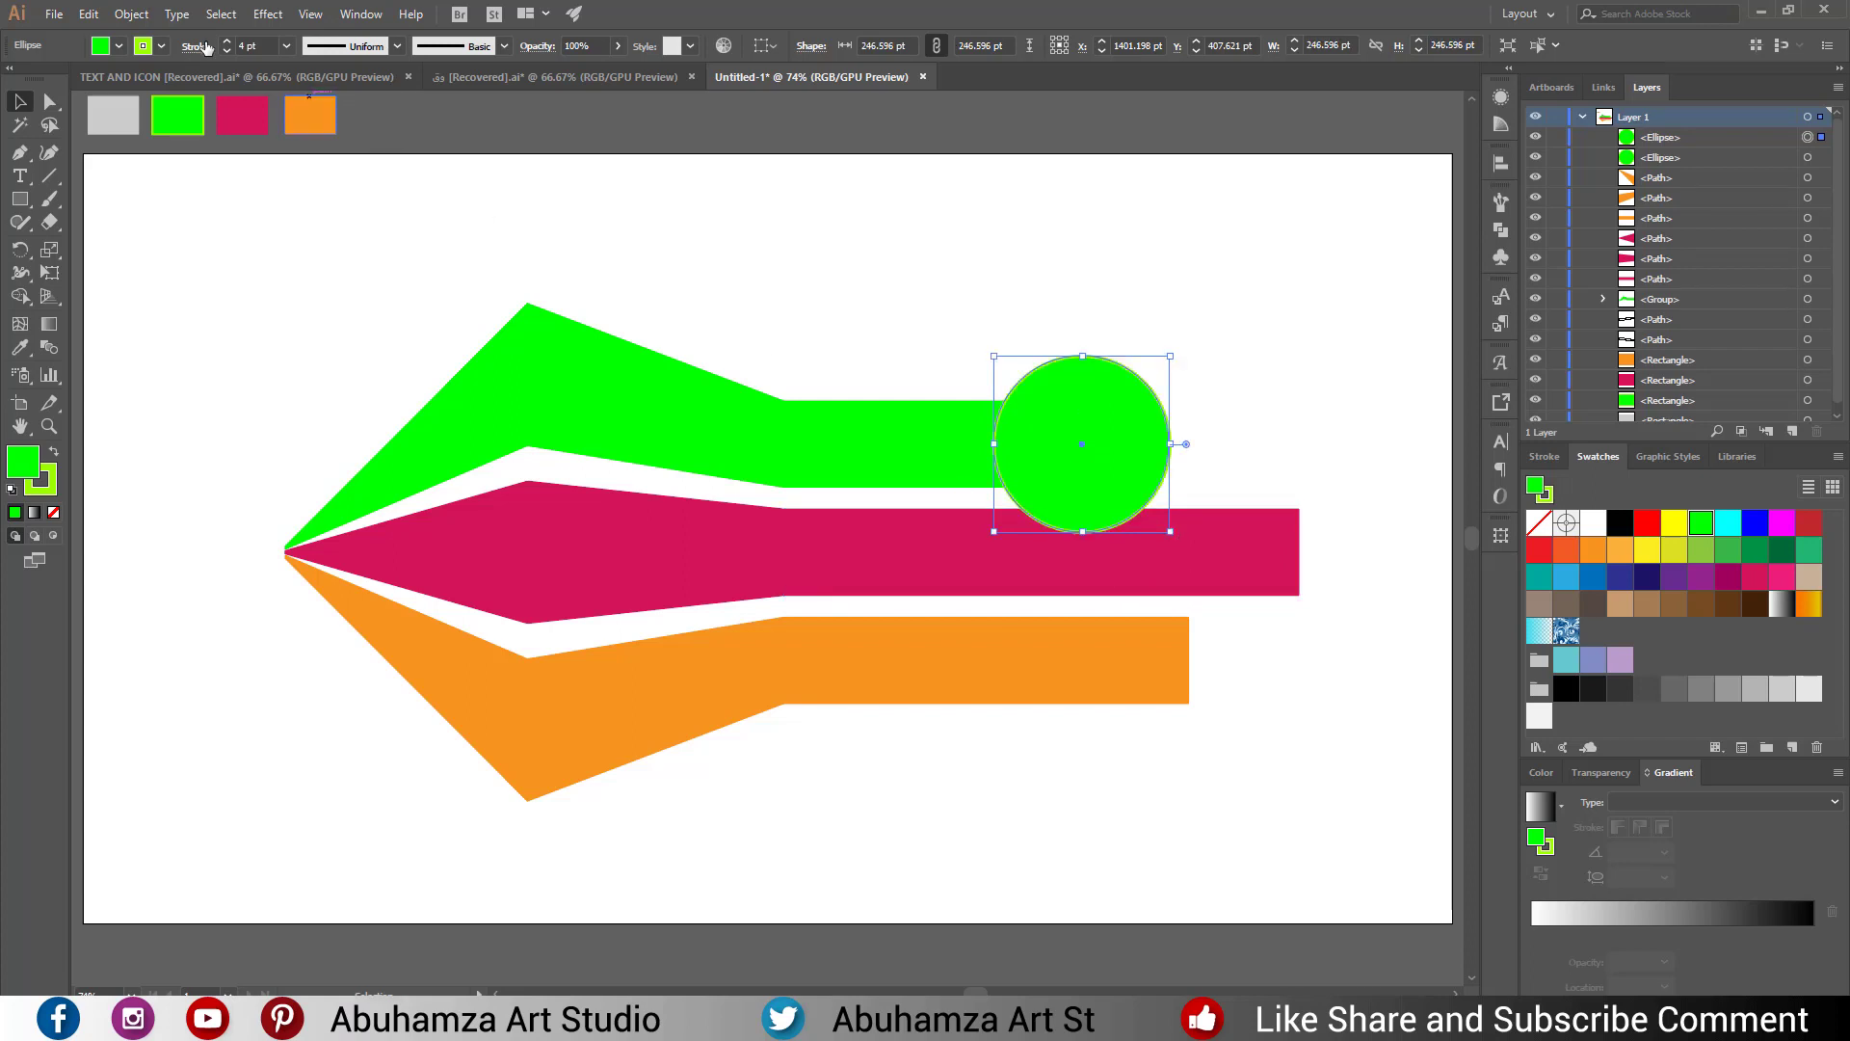
Set the enlarged copy's stroke to 2 pt and expand its fill and stroke.
left_click(286, 44)
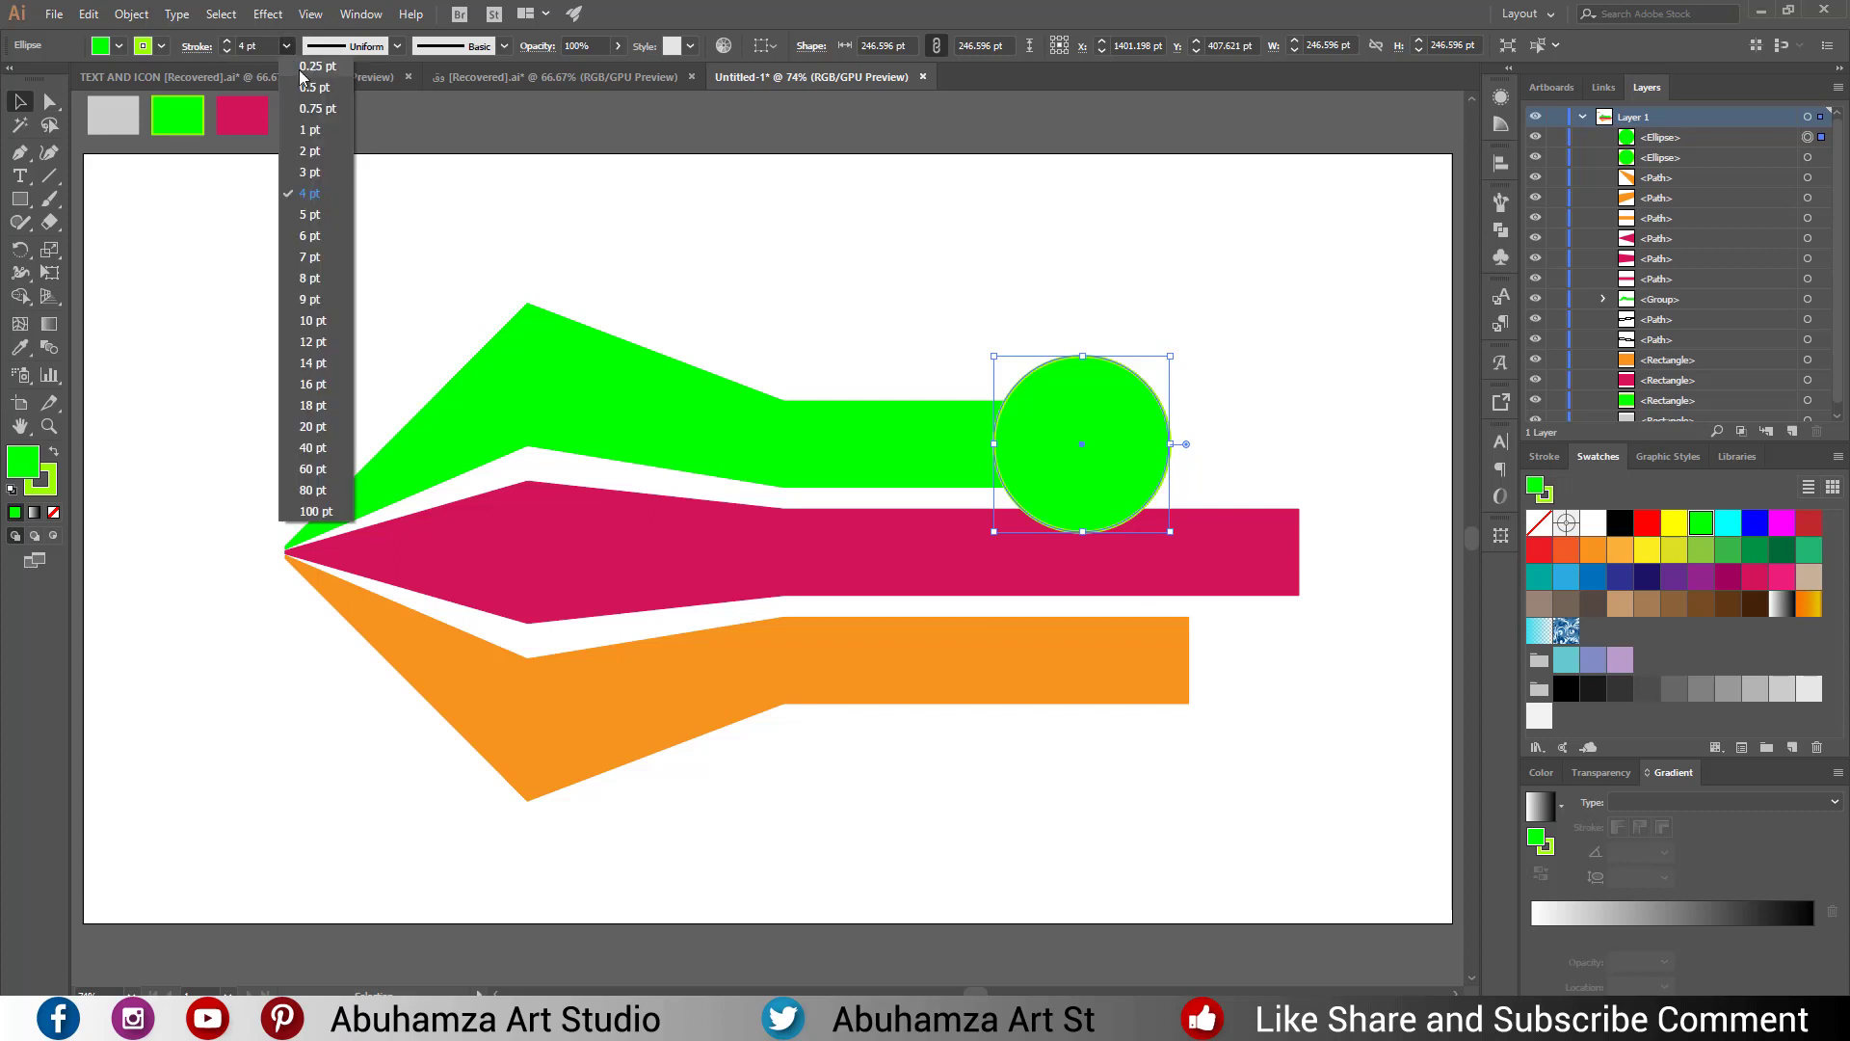
left_click(318, 157)
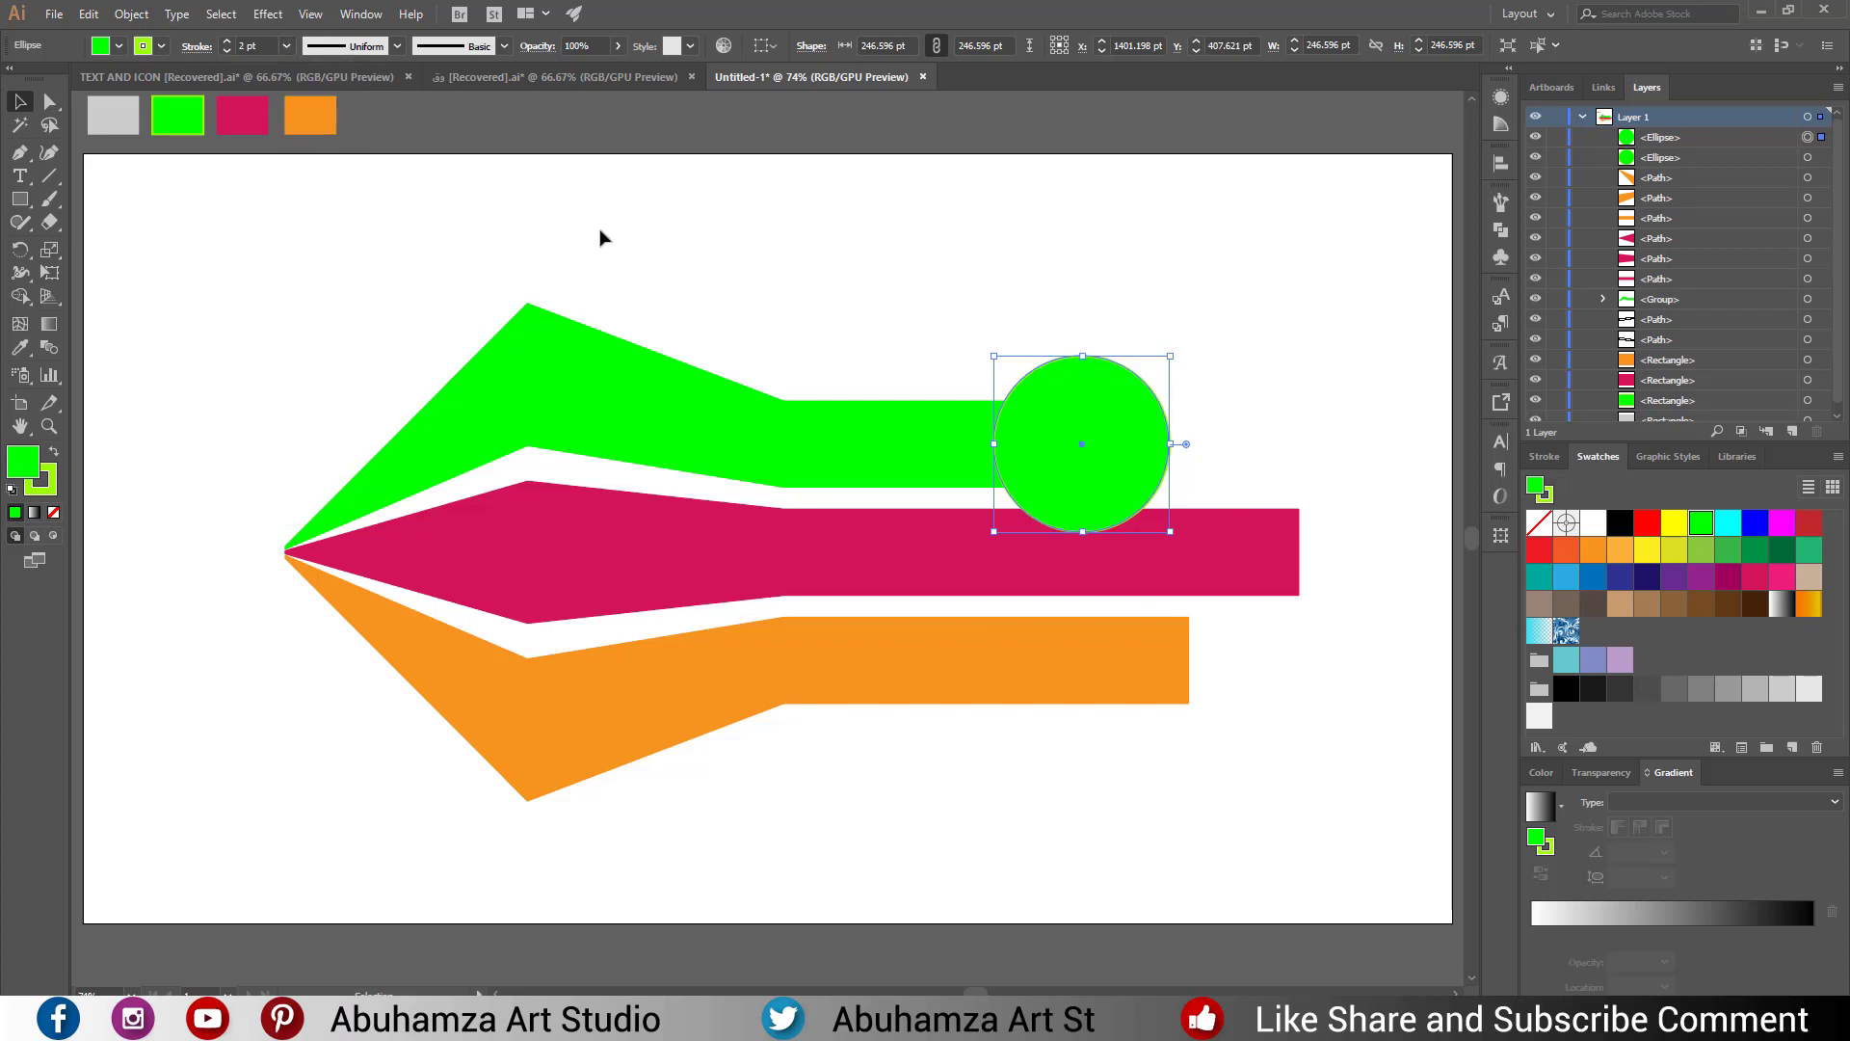
left_click(142, 16)
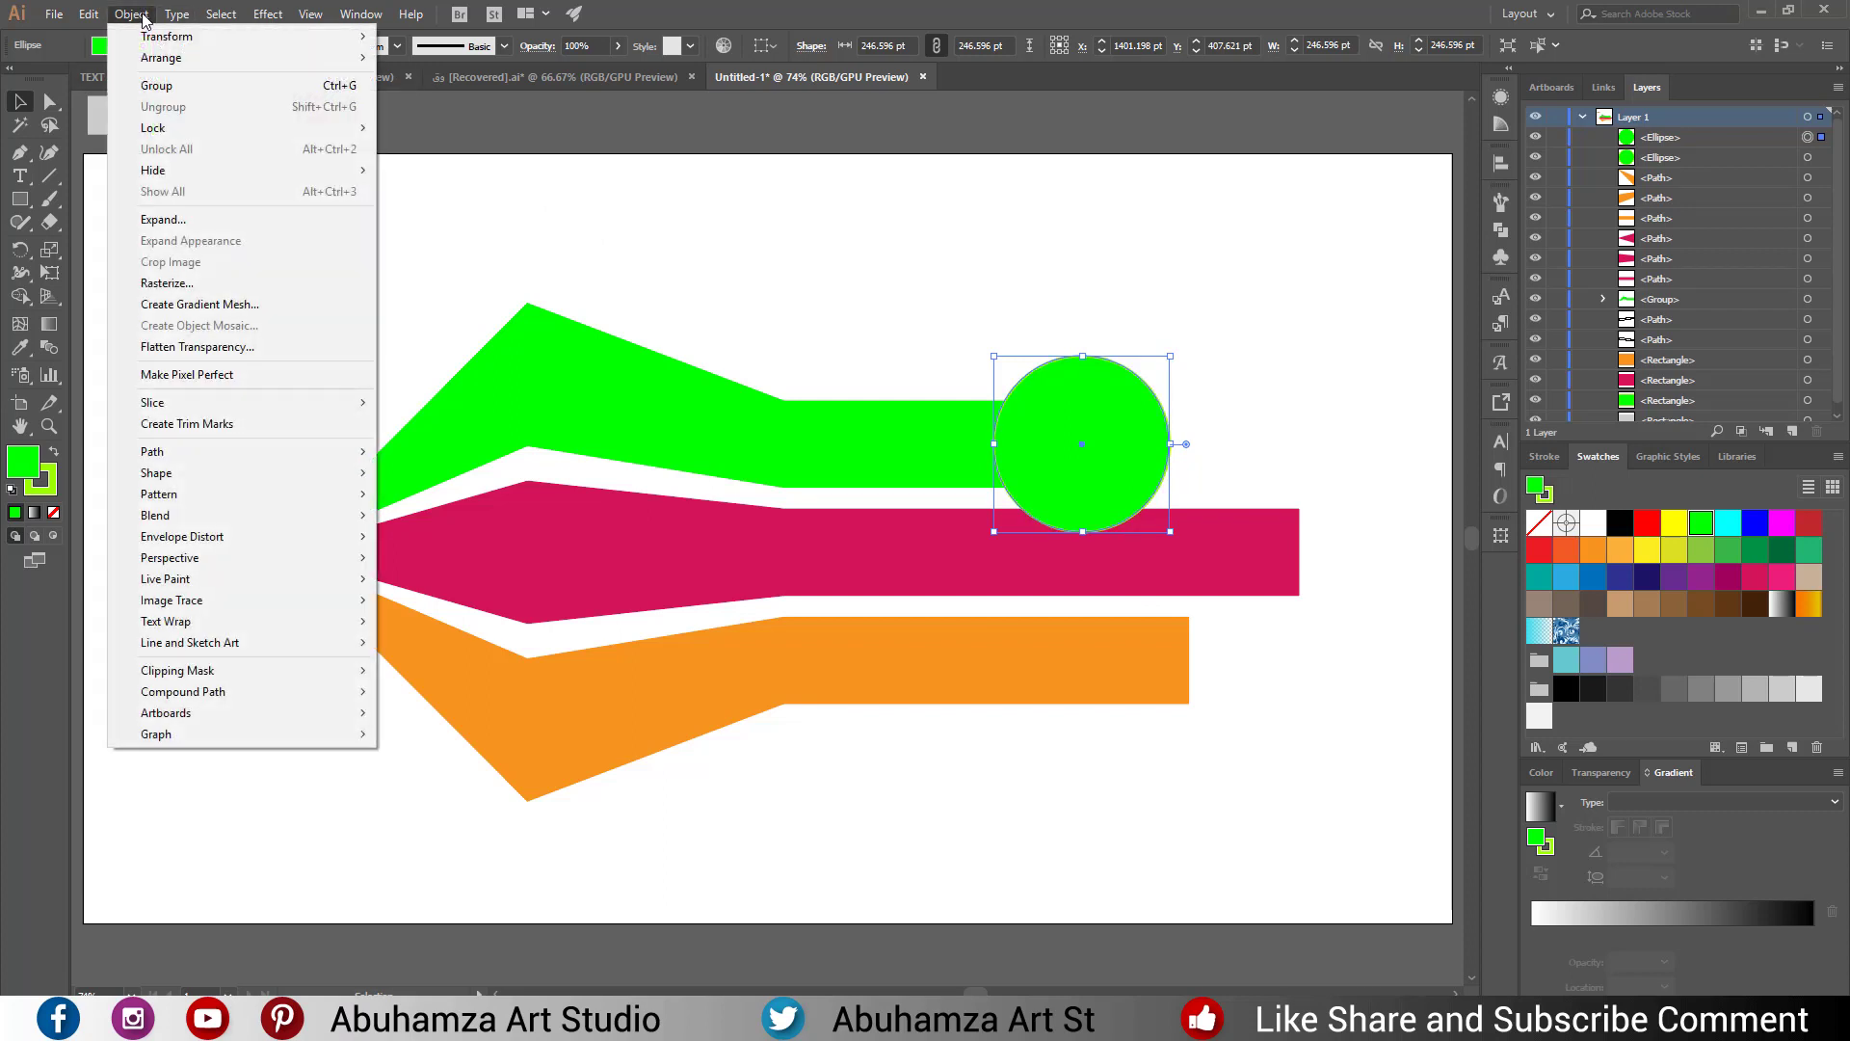
left_click(164, 220)
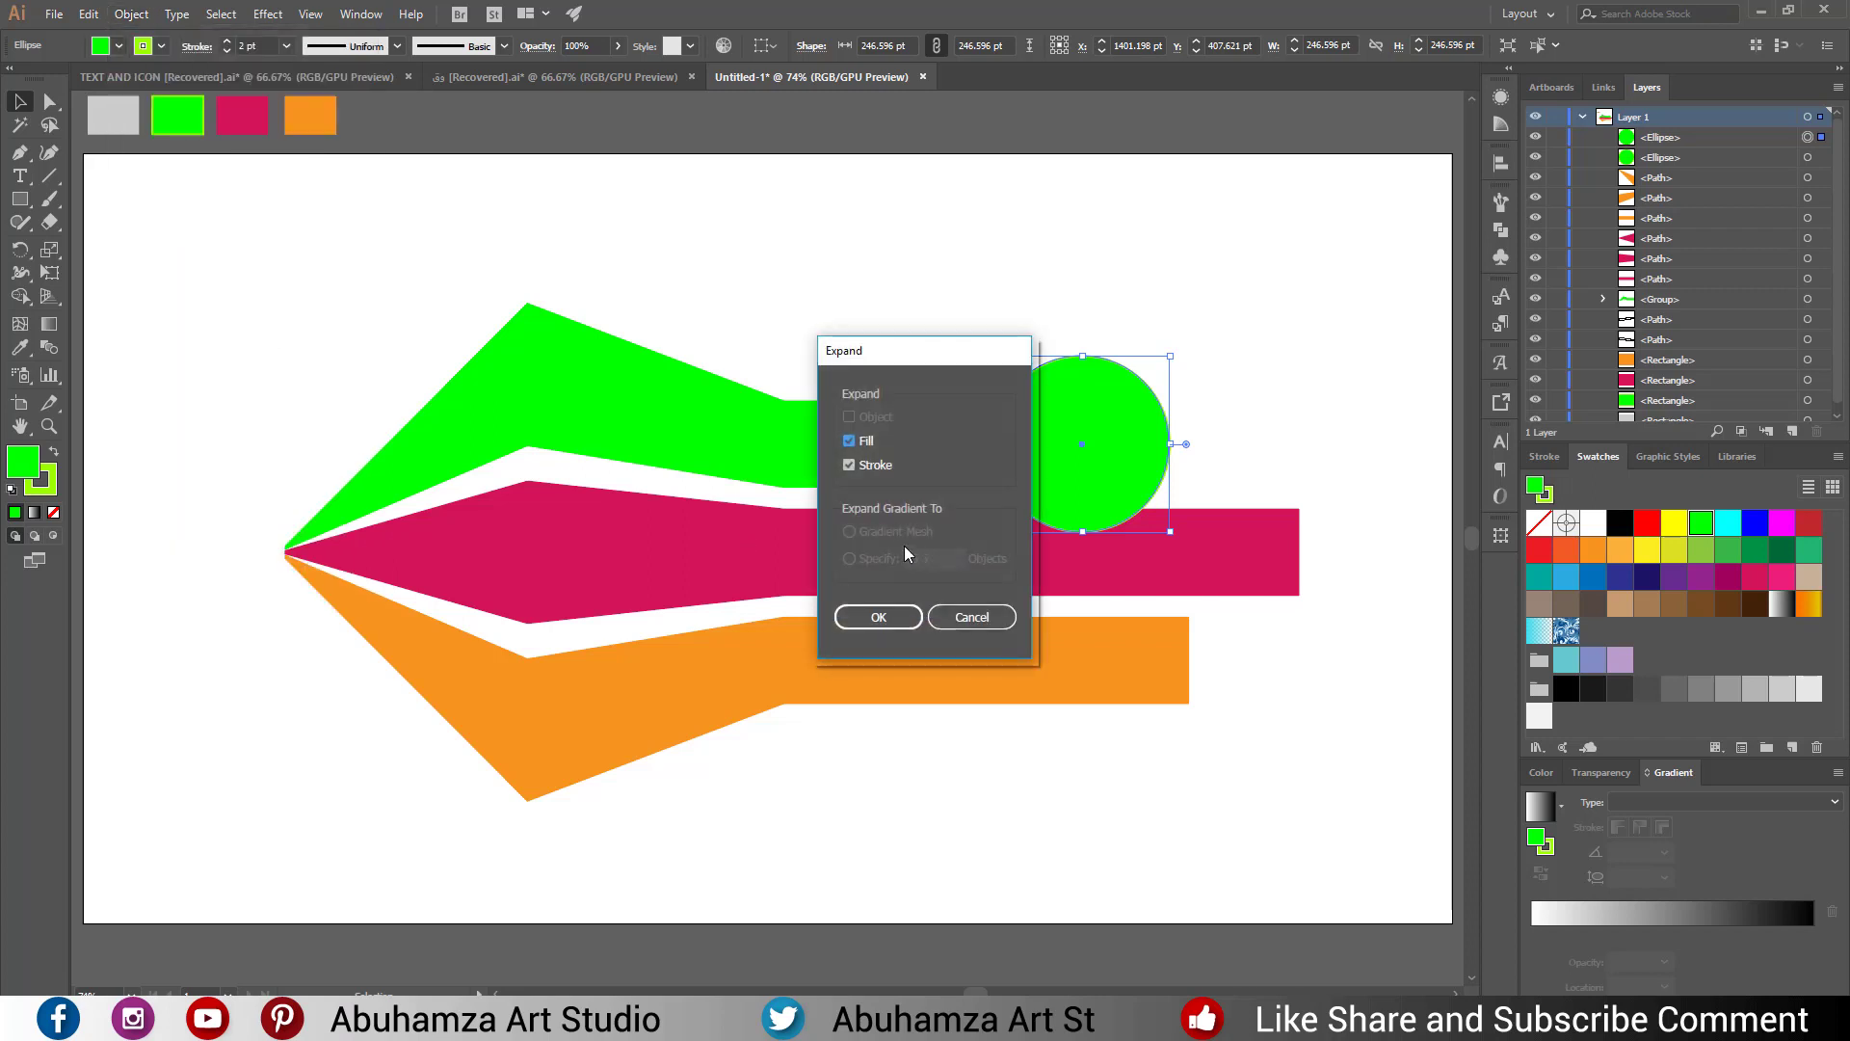
left_click(878, 618)
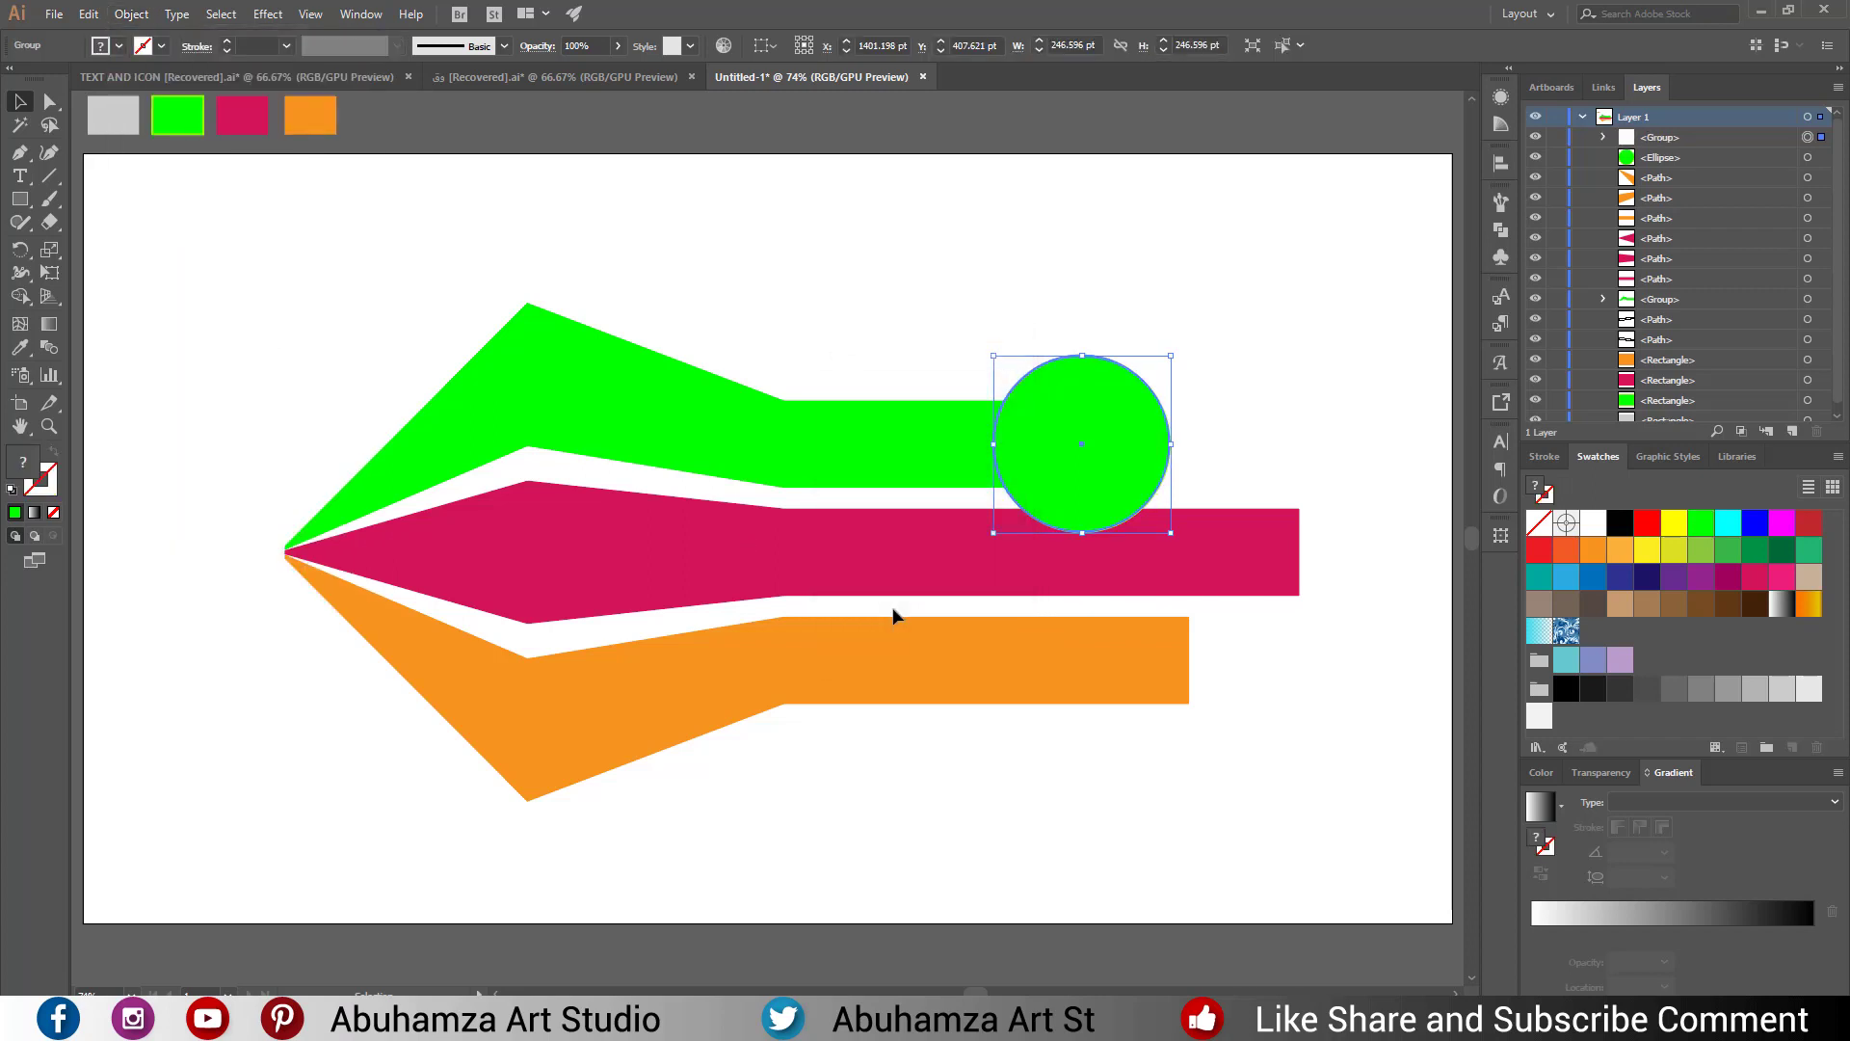
left_click(866, 251)
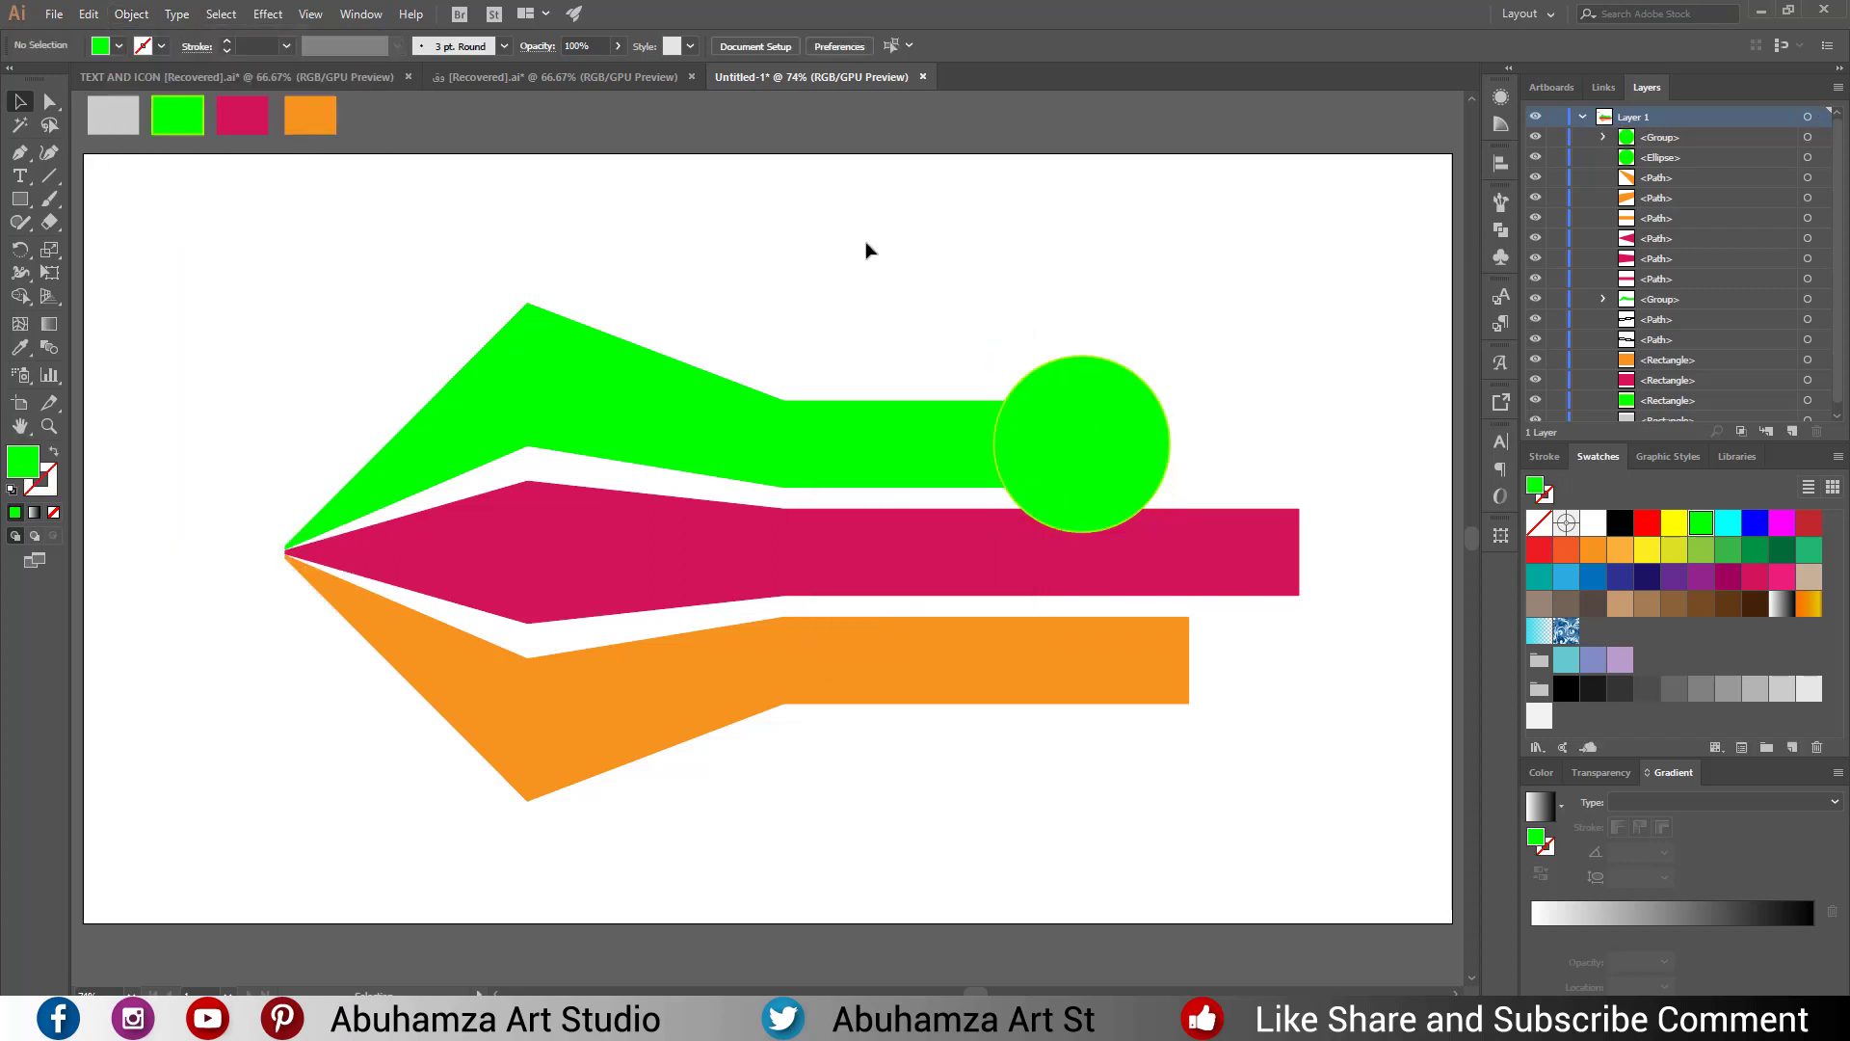
Draw a closed four-point Pen path cutting diagonally across the big circle's right side.
left_click(22, 157)
left_click(1163, 336)
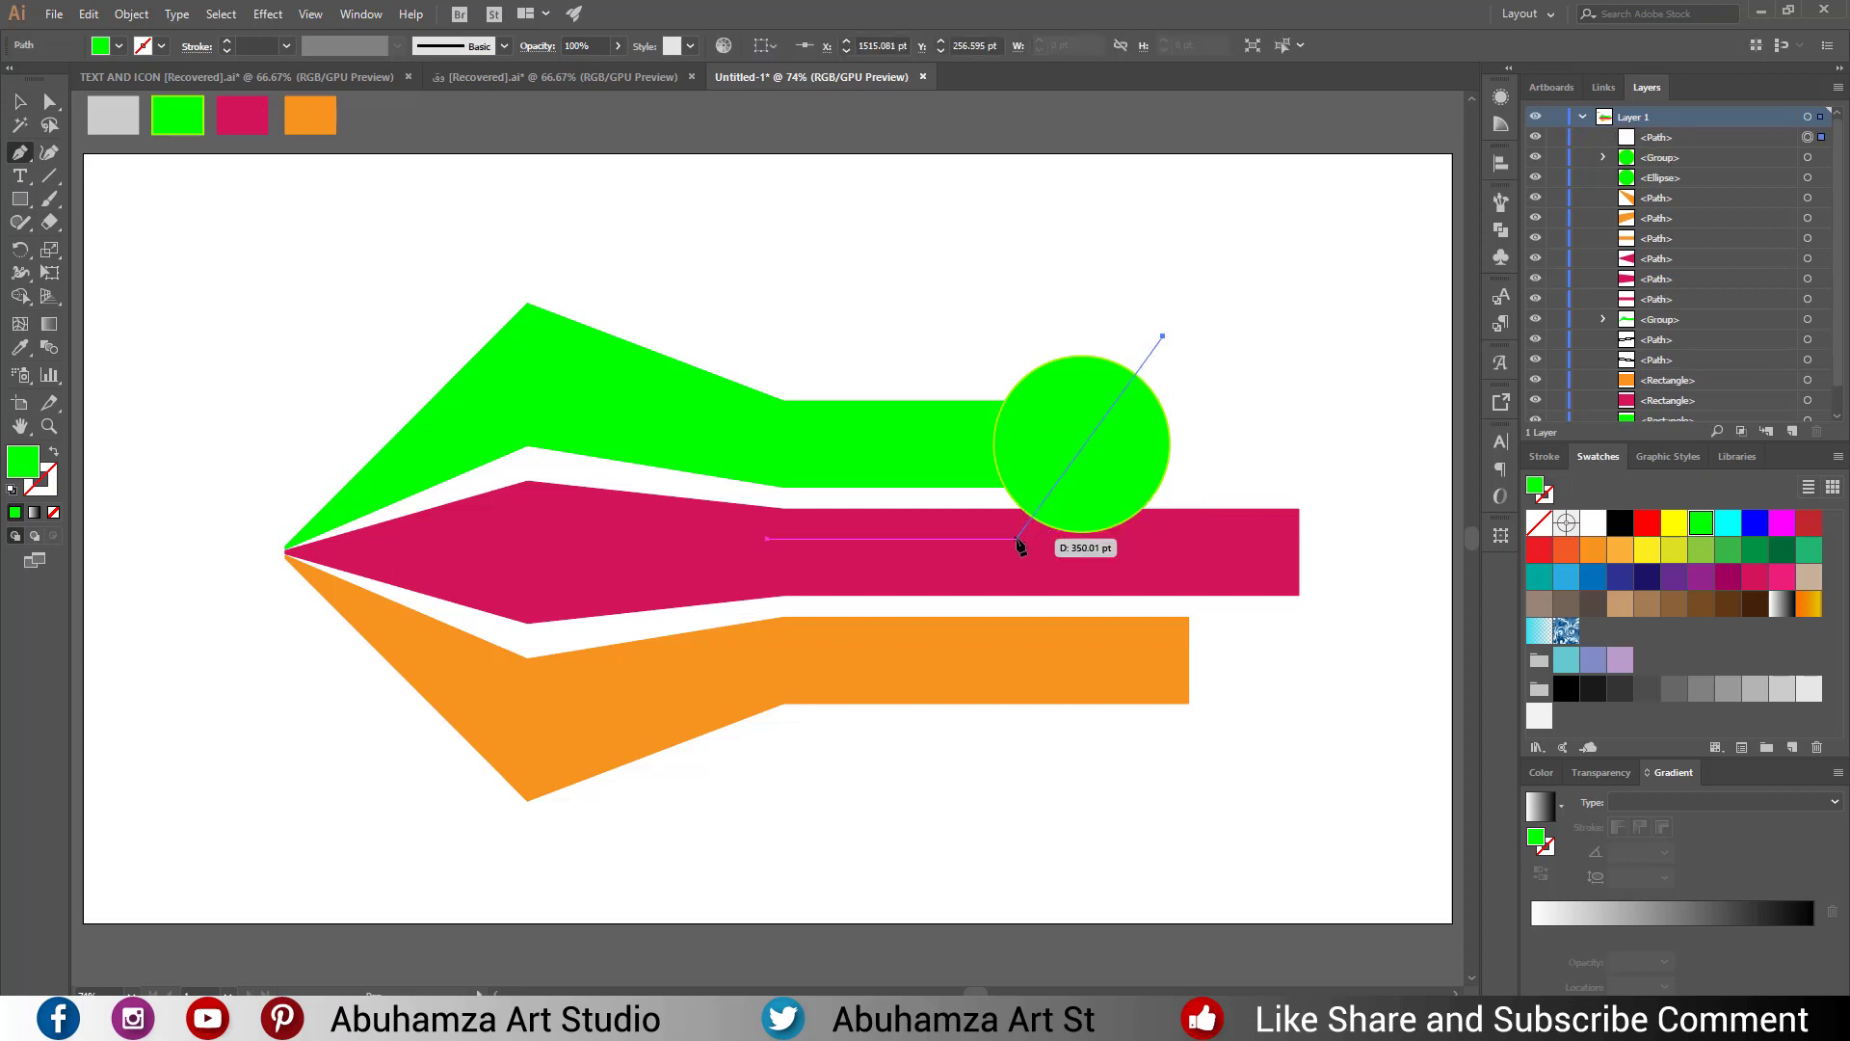
left_click(1018, 538)
left_click(1159, 575)
left_click(1236, 473)
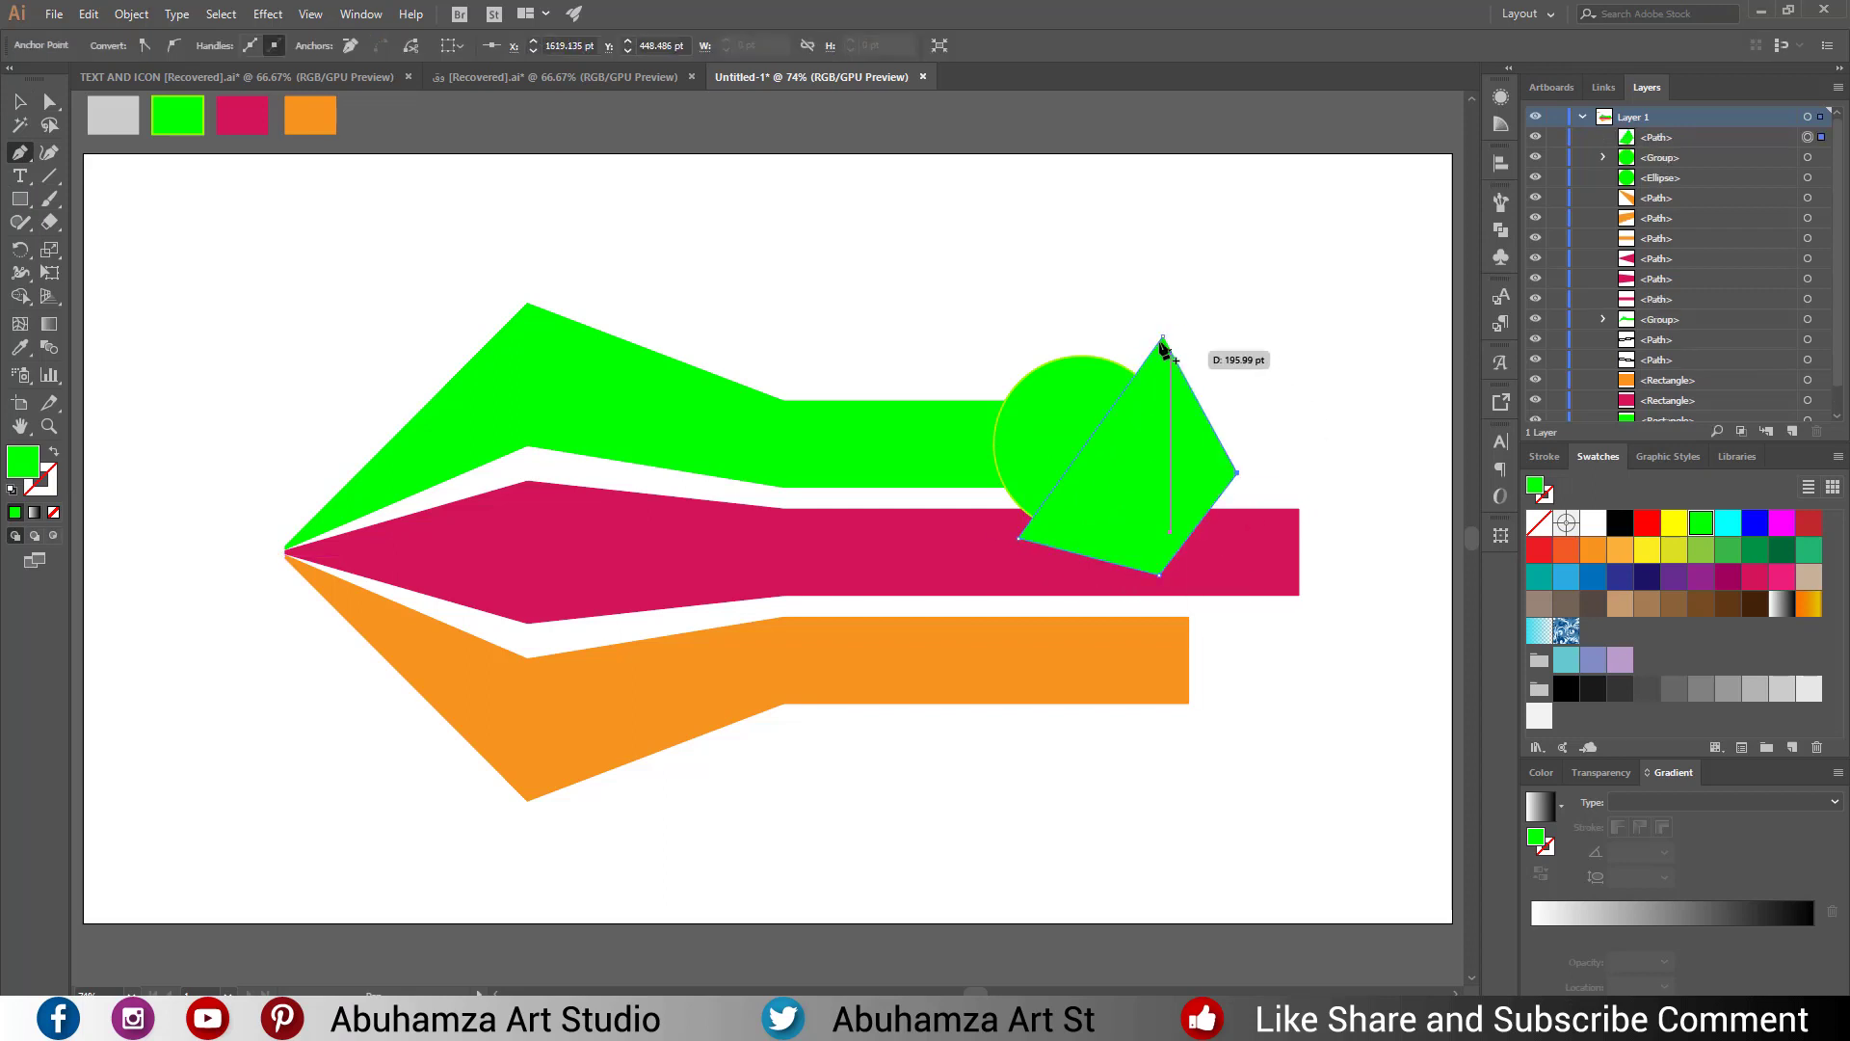
left_click(1163, 337)
key("v")
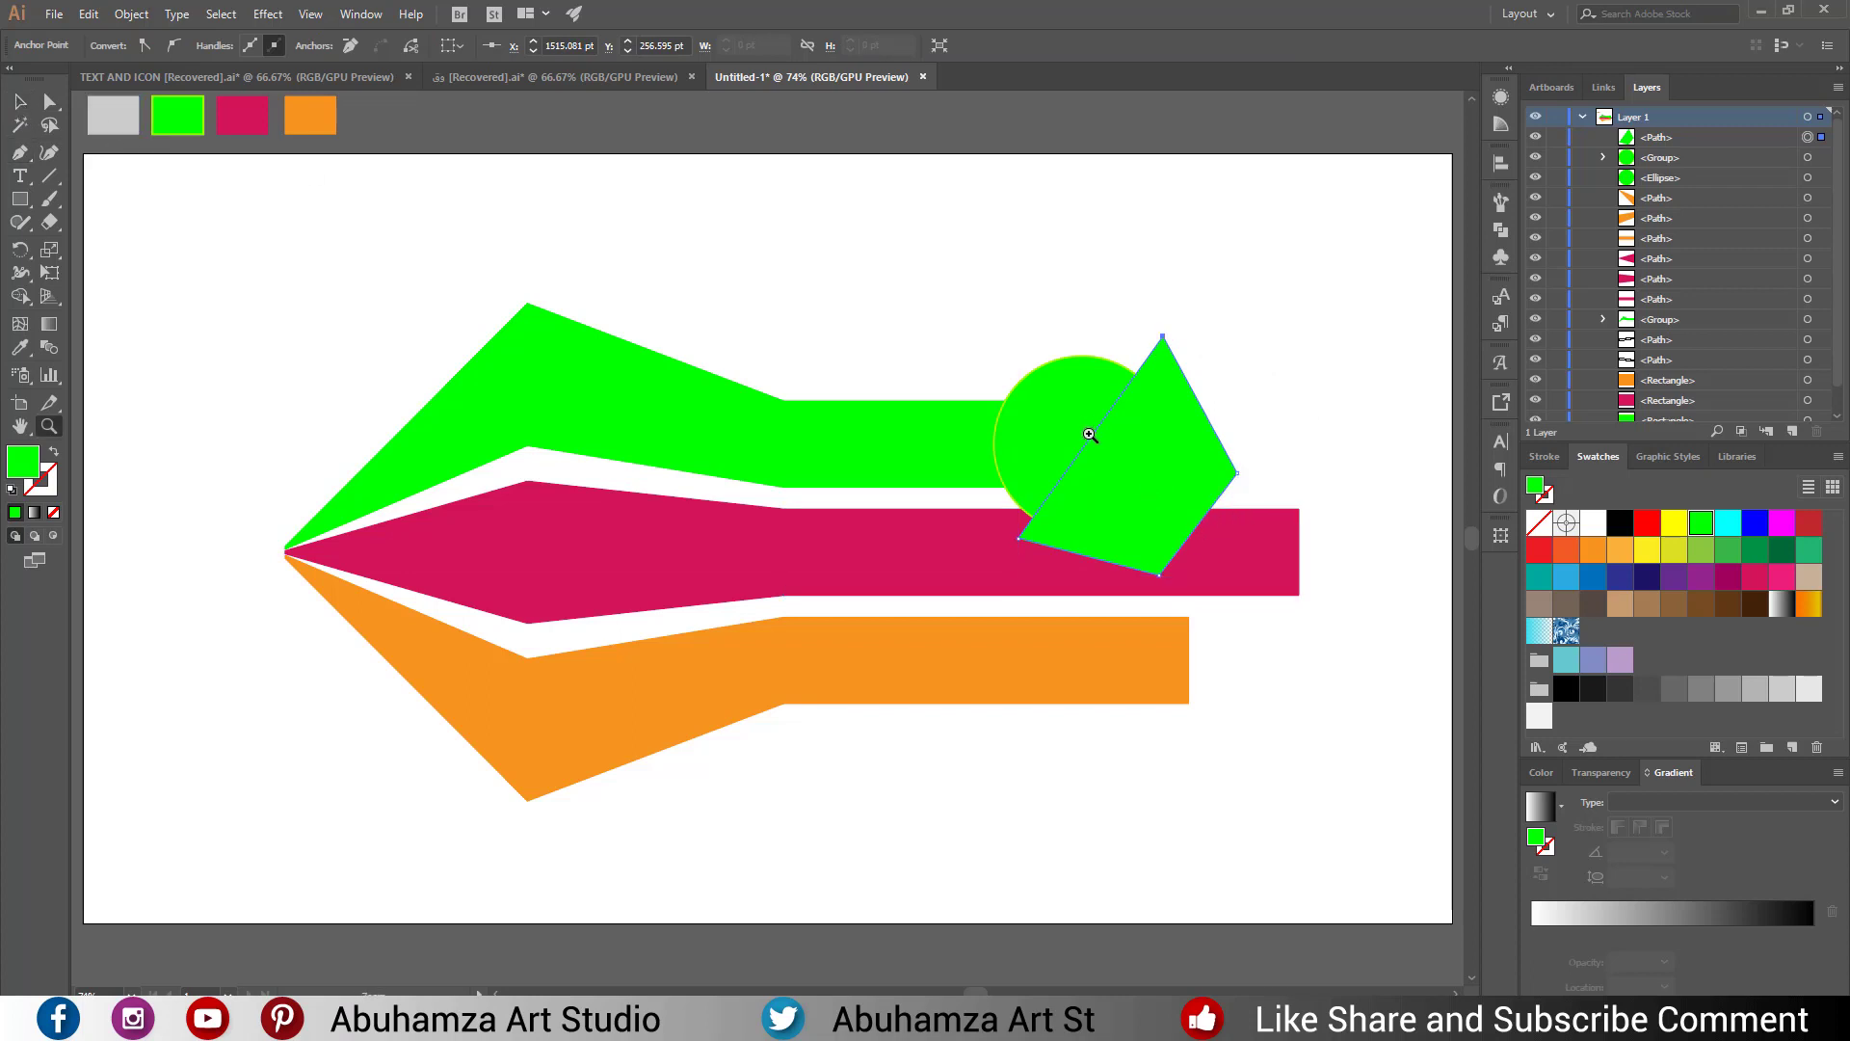
key("z")
mouse_move(1089, 434)
left_mouse_down()
mouse_move(1360, 568)
mouse_move(1136, 603)
left_mouse_up()
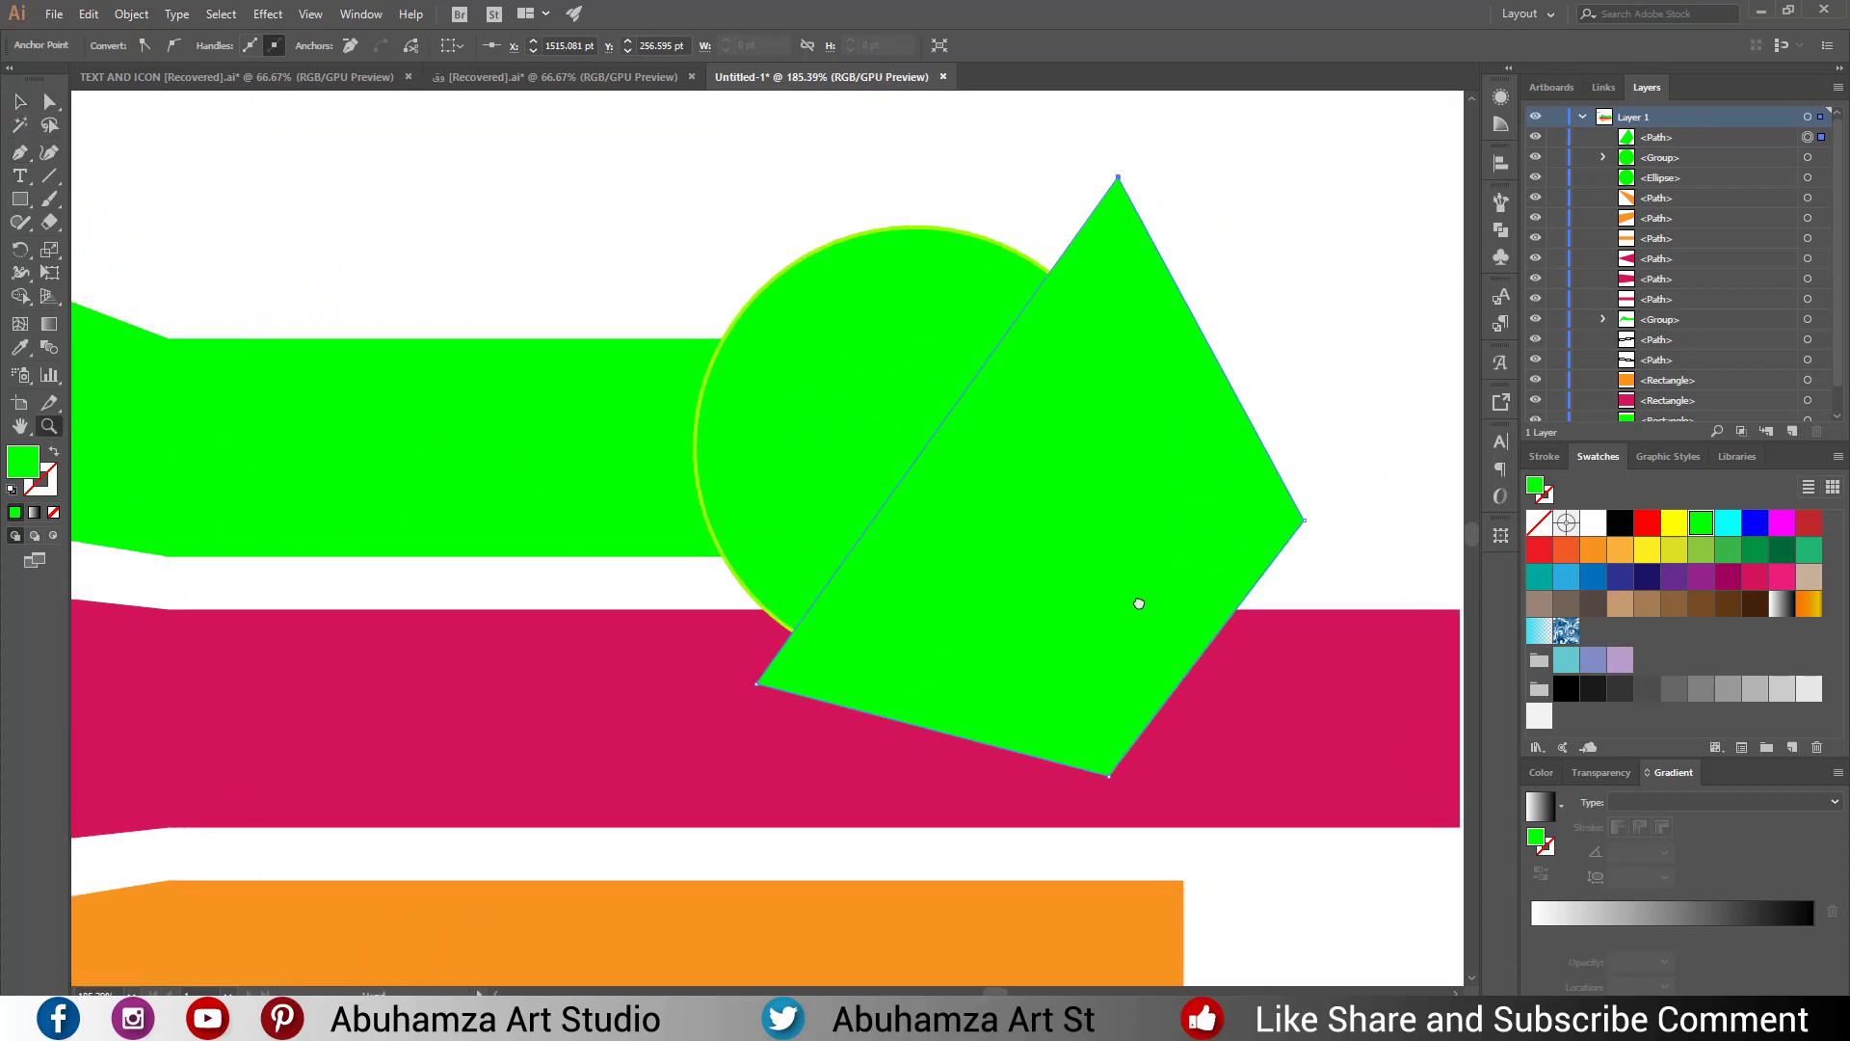
left_click(18, 109)
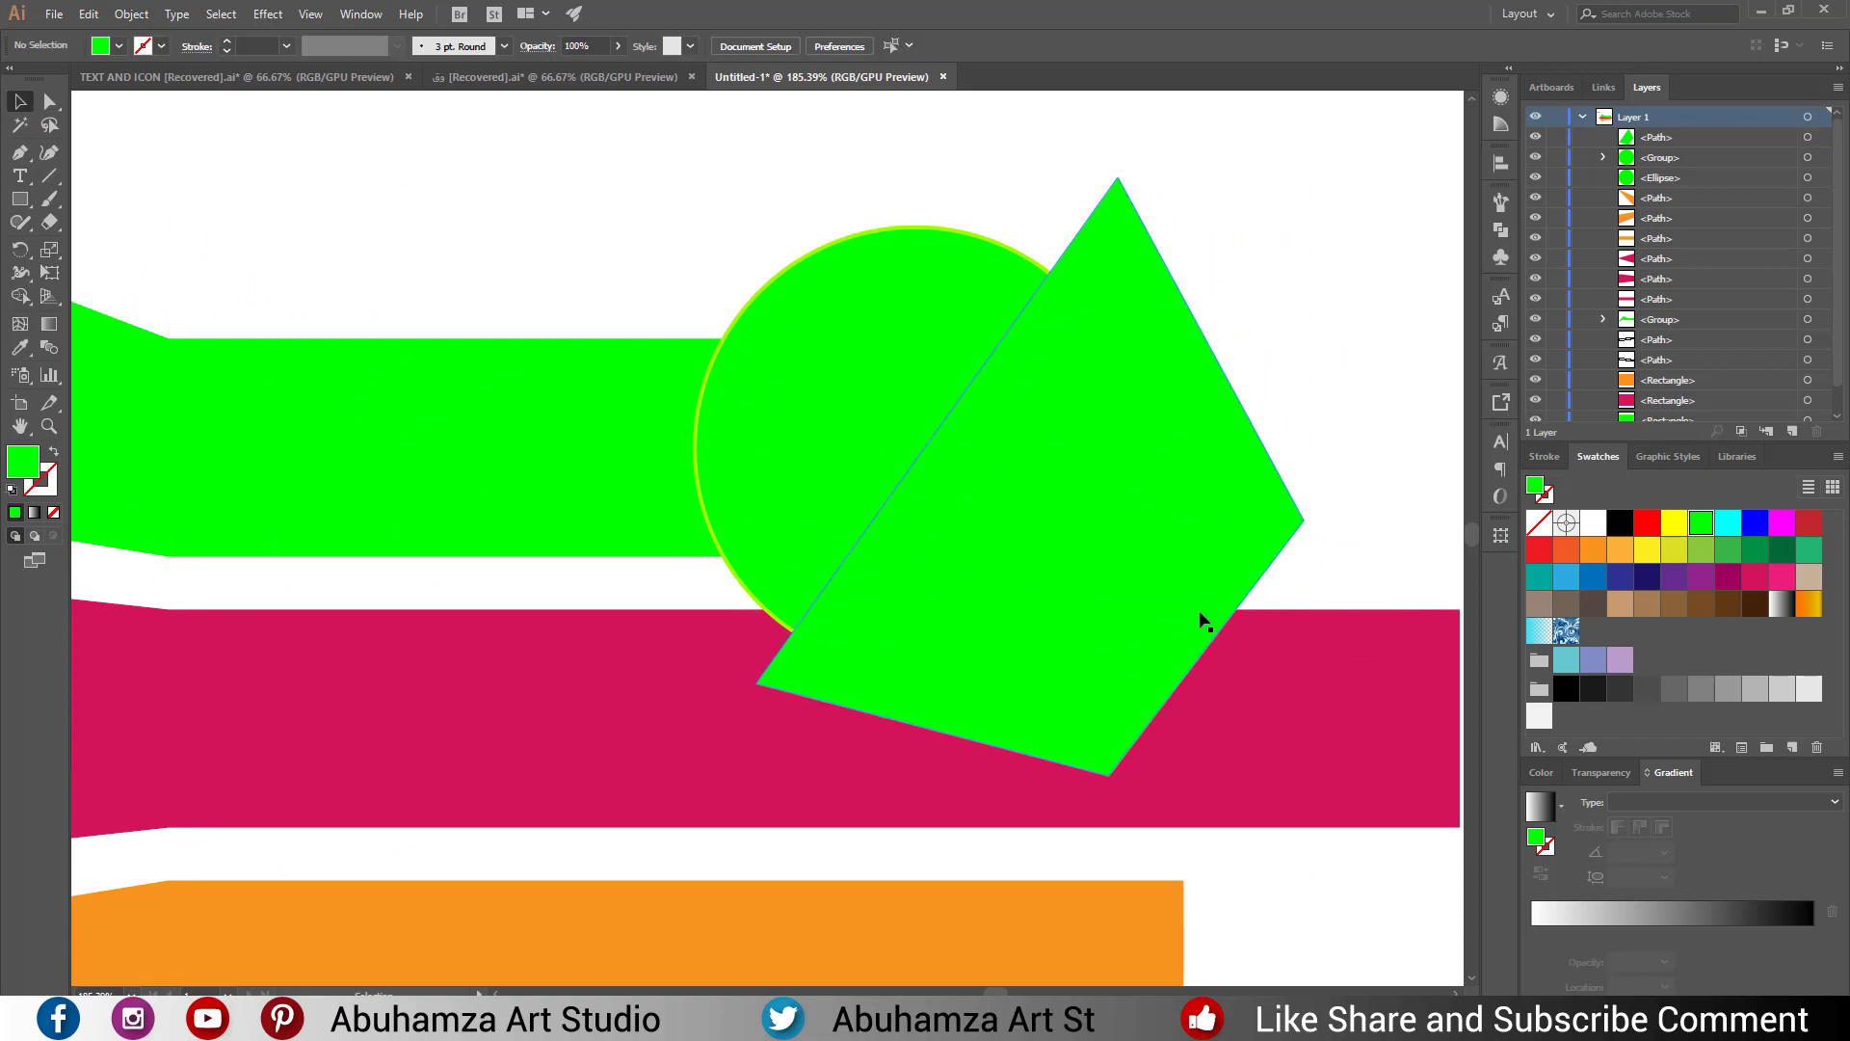
Ungroup the enlarged, expanded circle group.
left_click(873, 372, "shift")
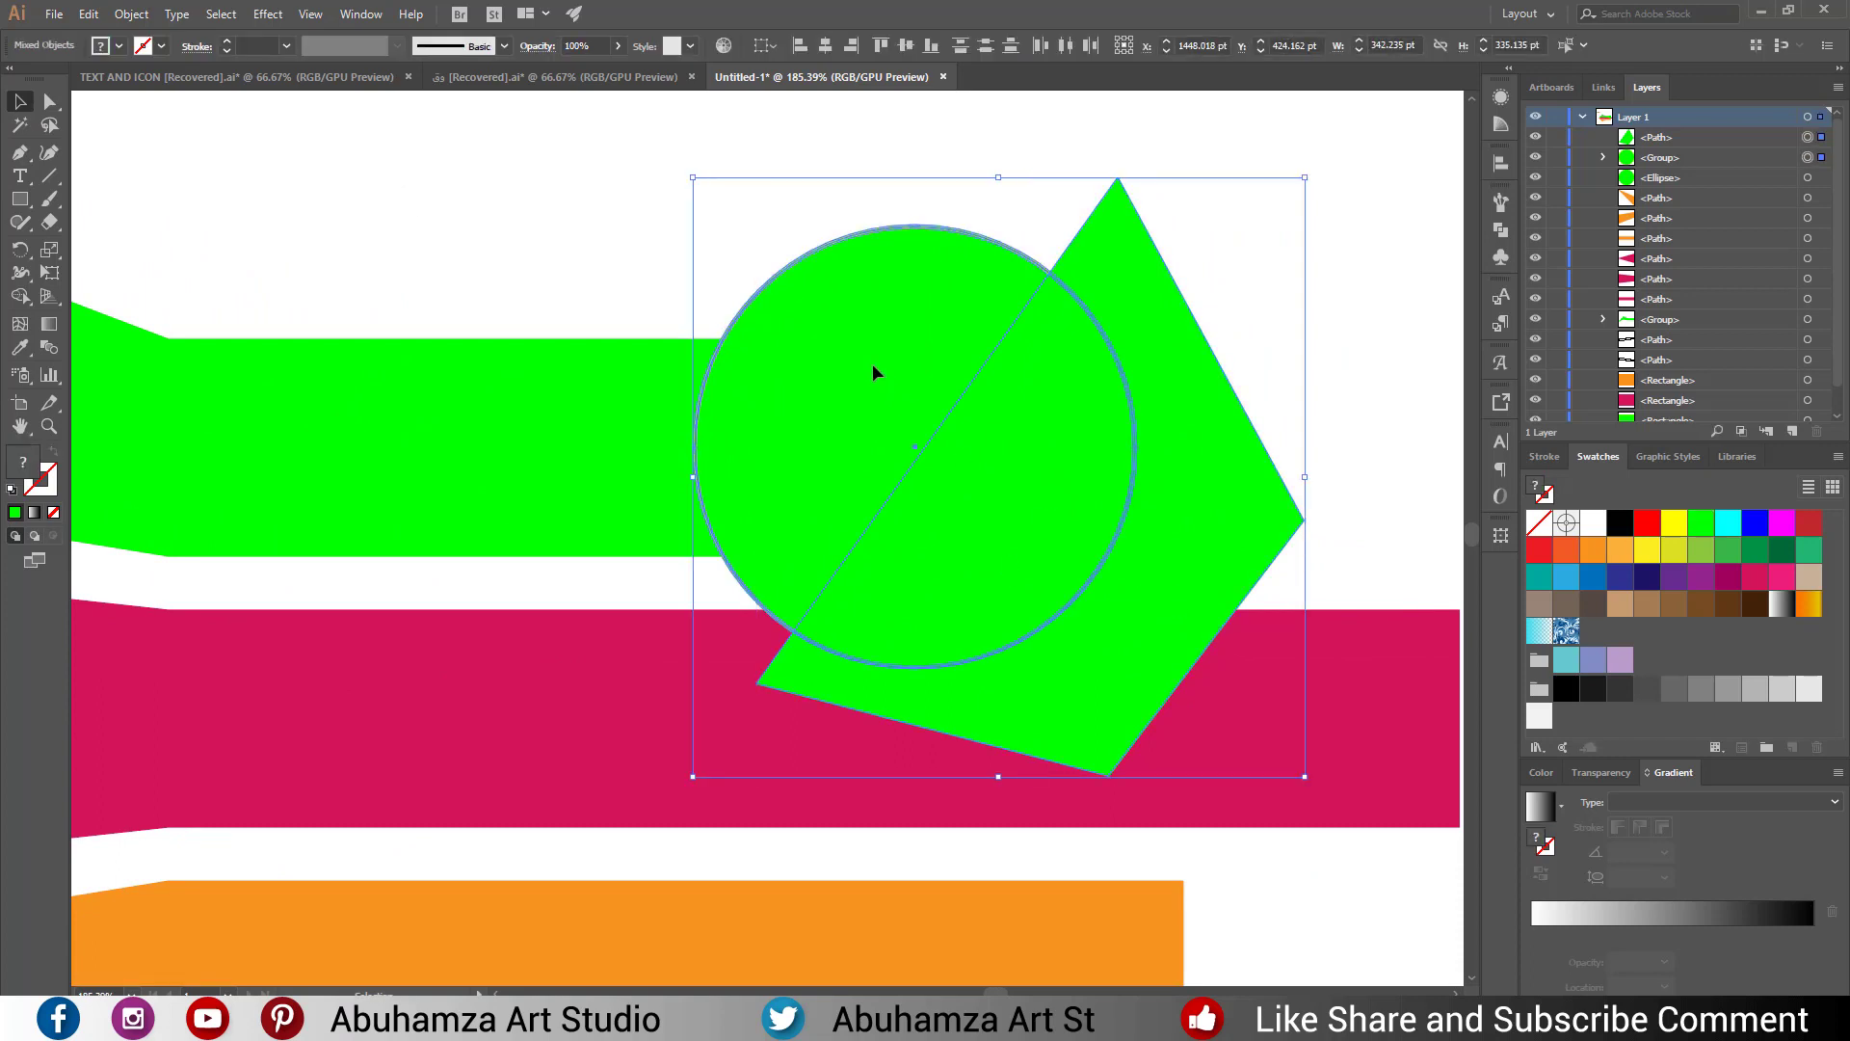
left_click(842, 164)
left_click(873, 294)
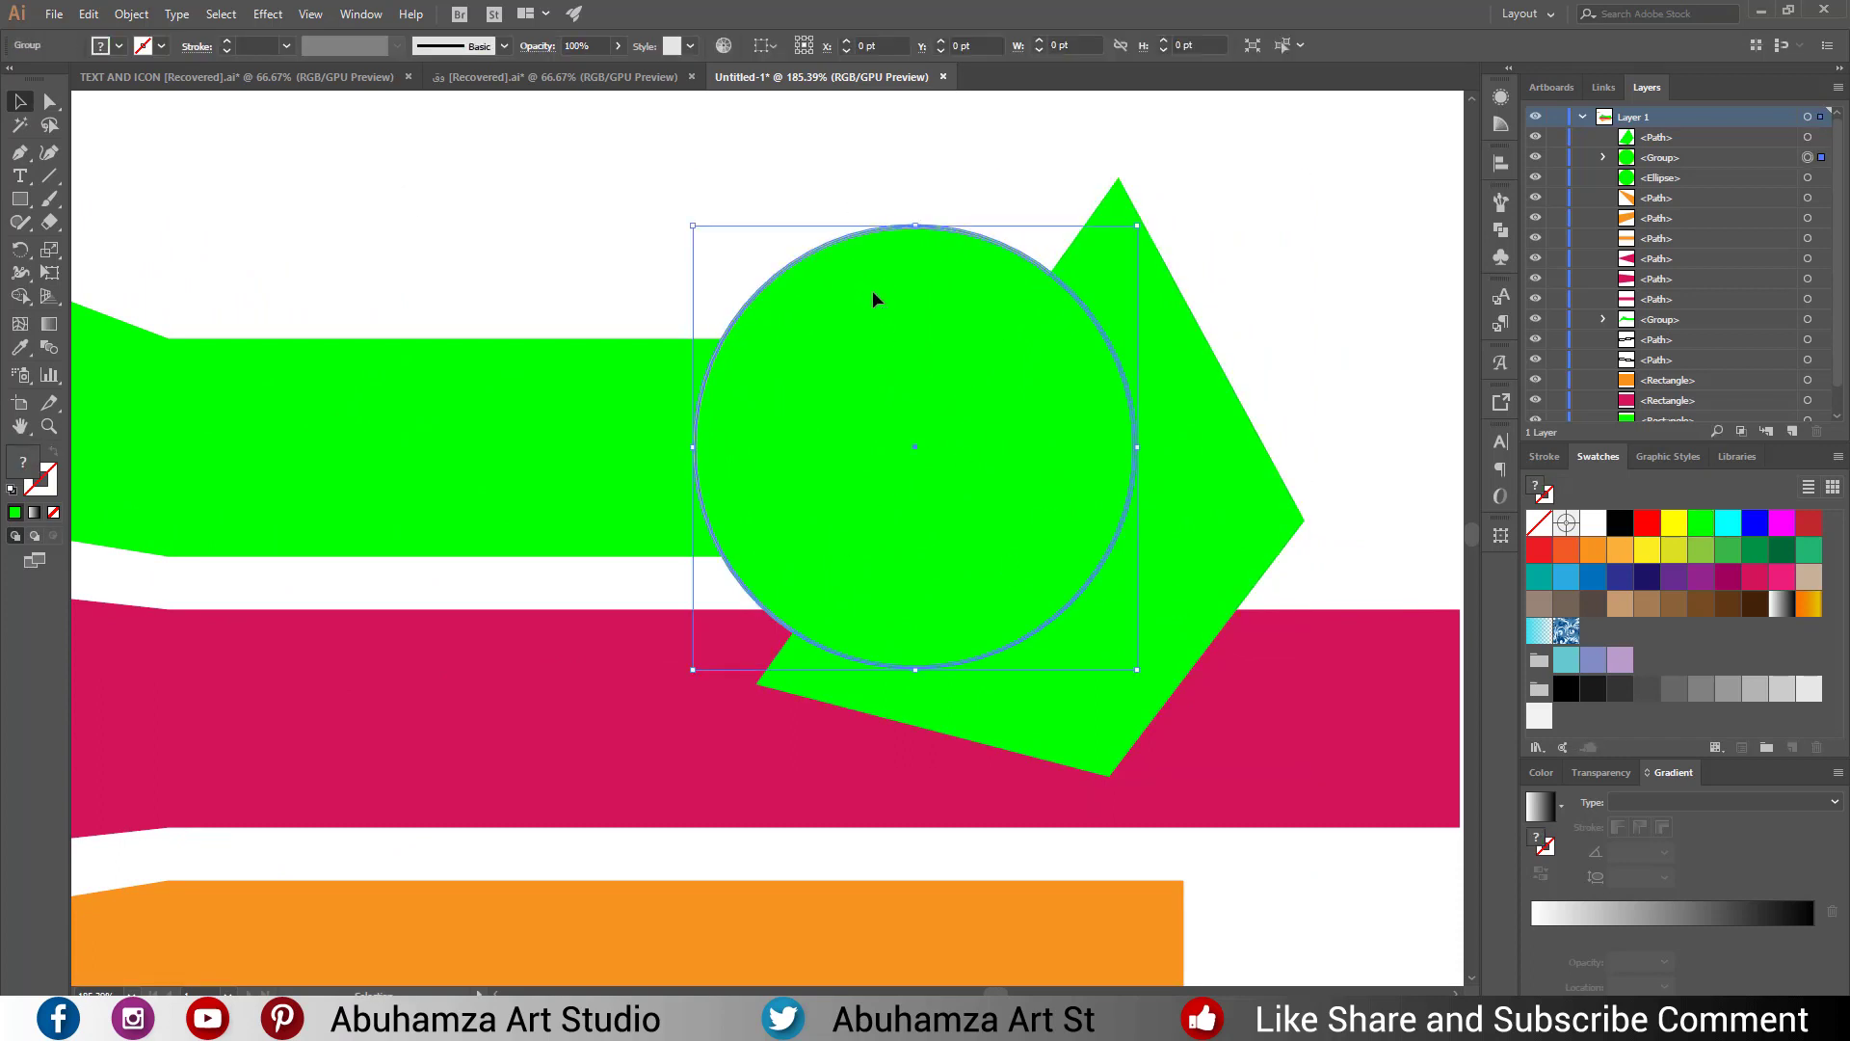
right_click(873, 296)
left_click(979, 460)
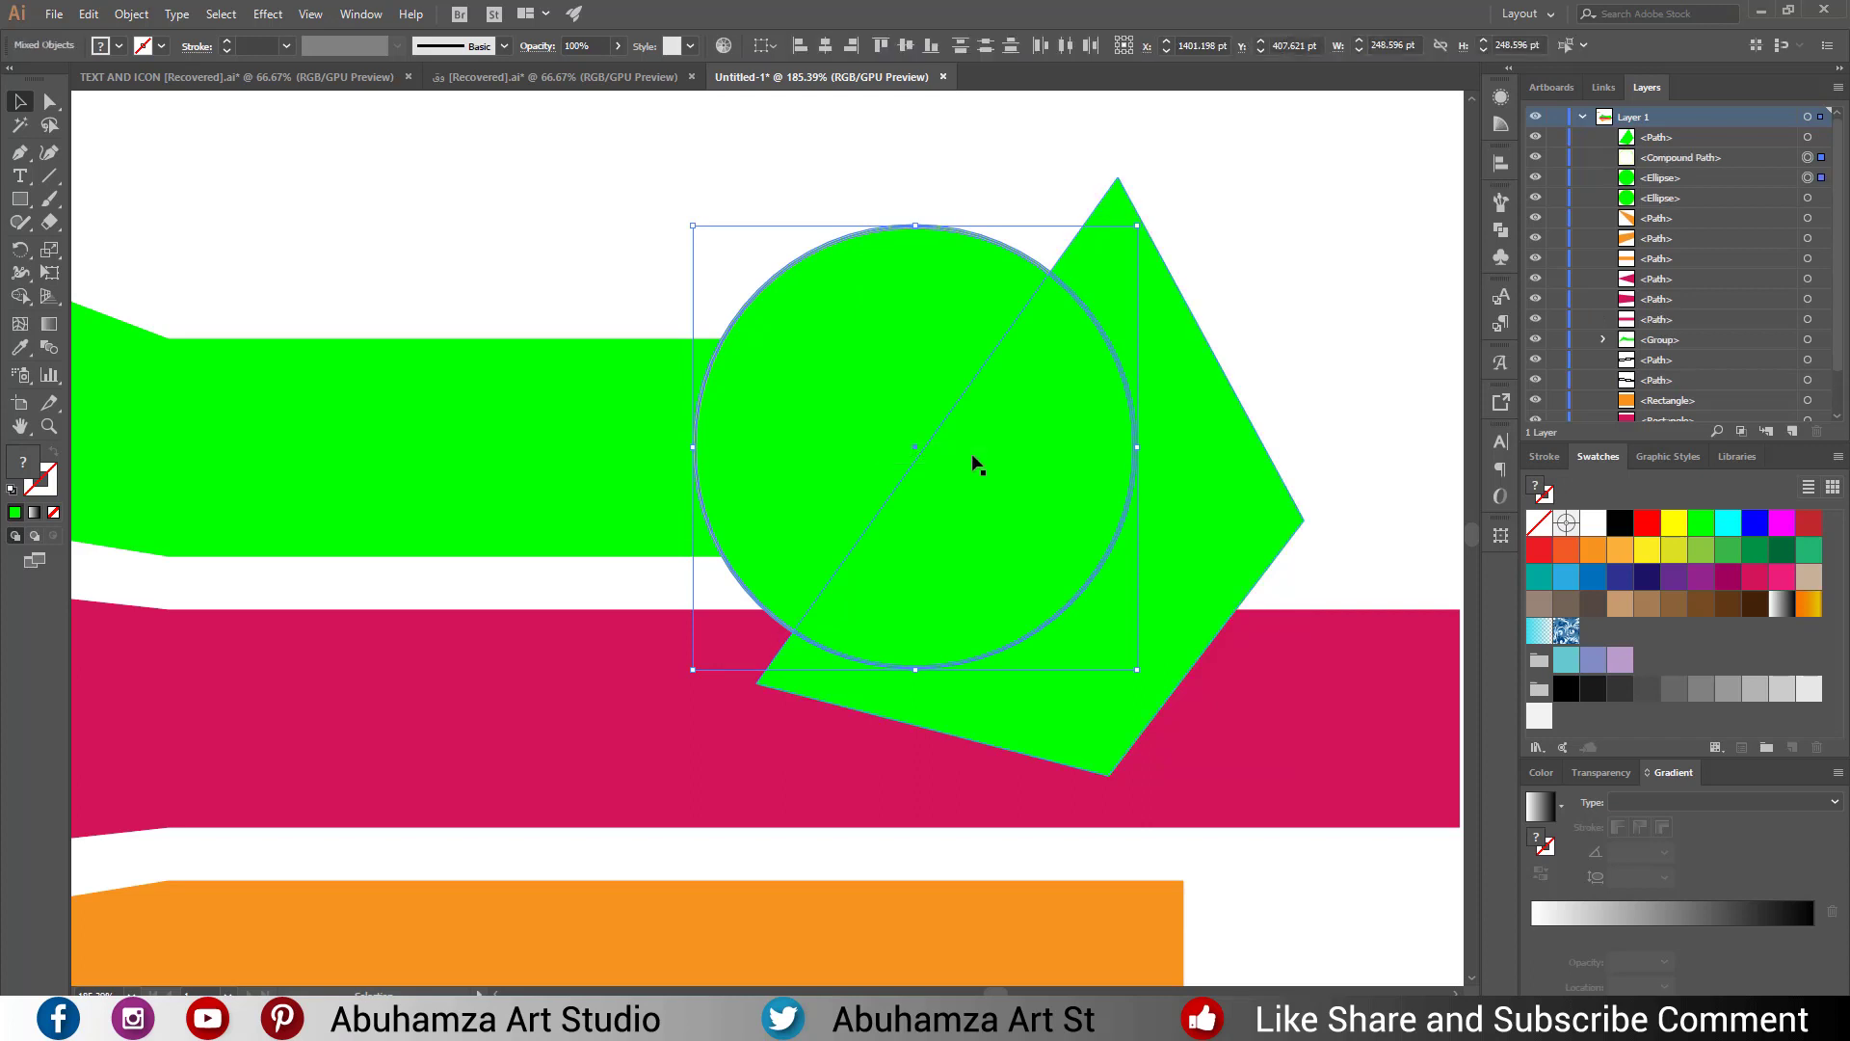
Subtract the four-sided shape from the circle's ellipse using Pathfinder Minus Front.
left_click(862, 192)
left_click(916, 384)
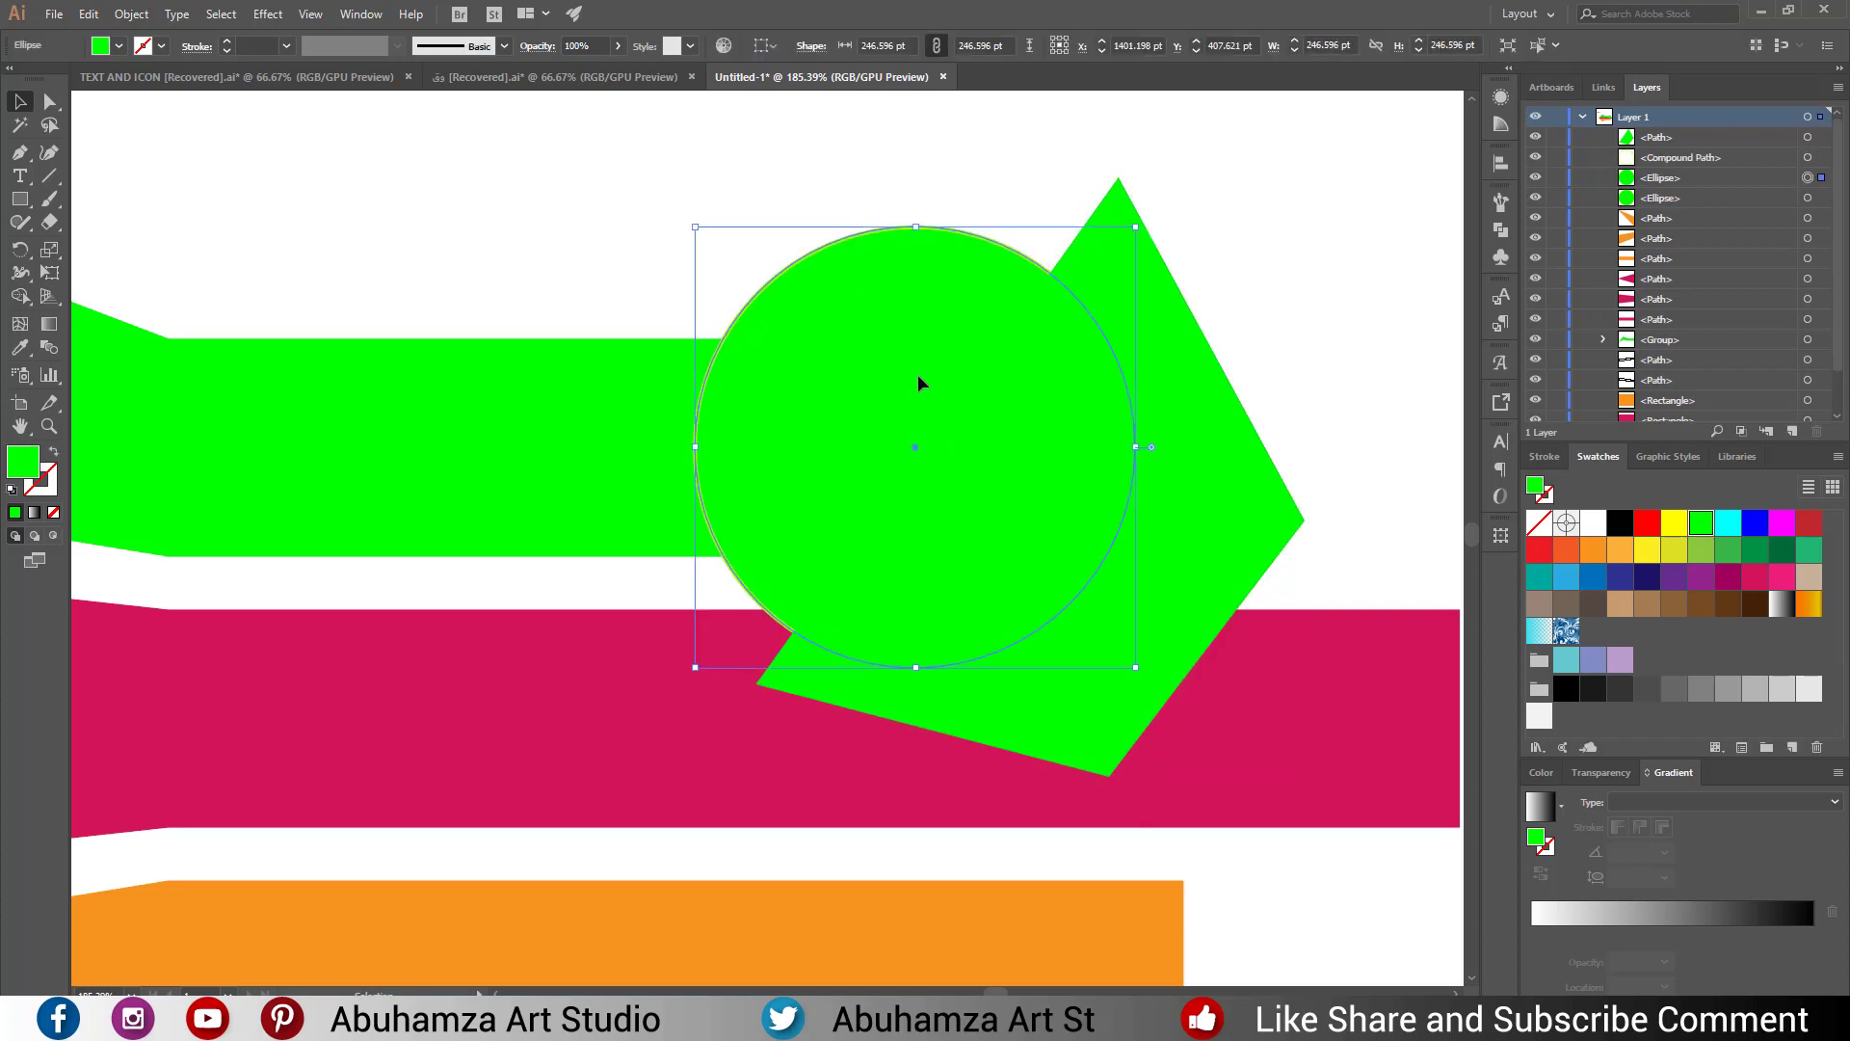
left_click(1229, 494, "shift")
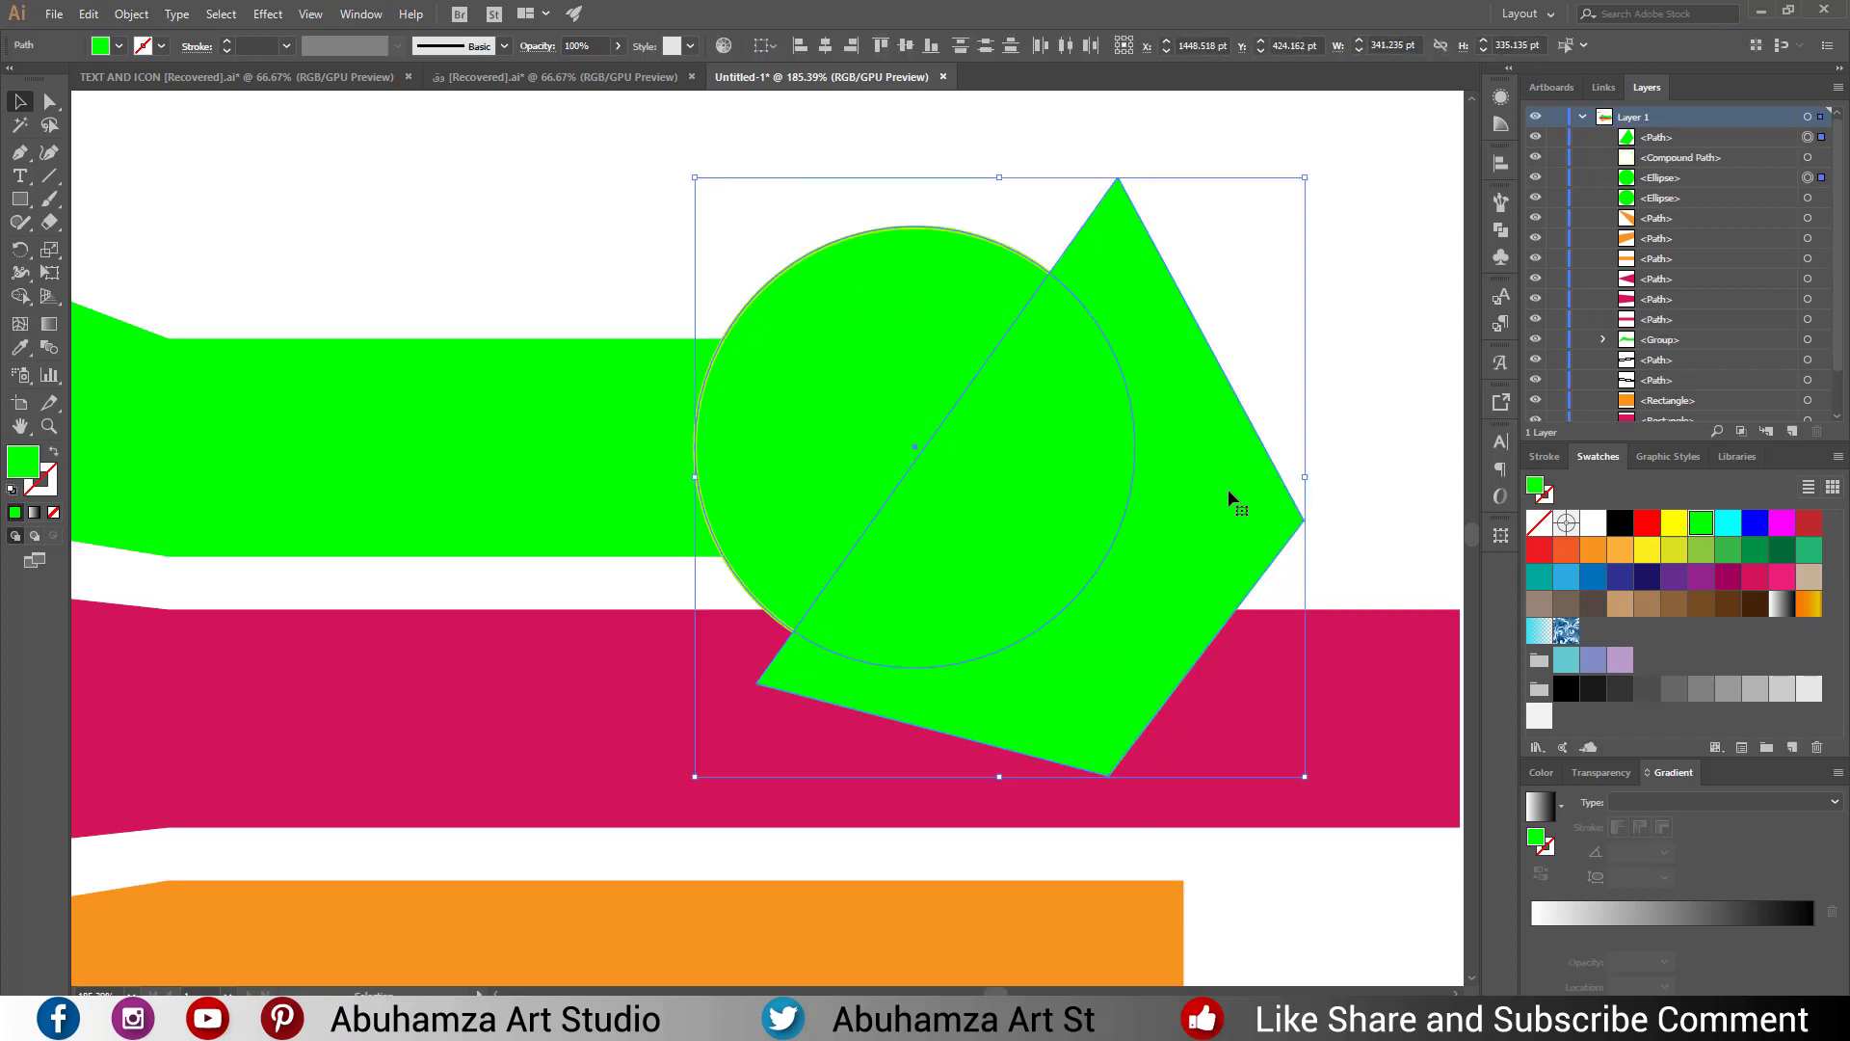
left_click(1496, 232)
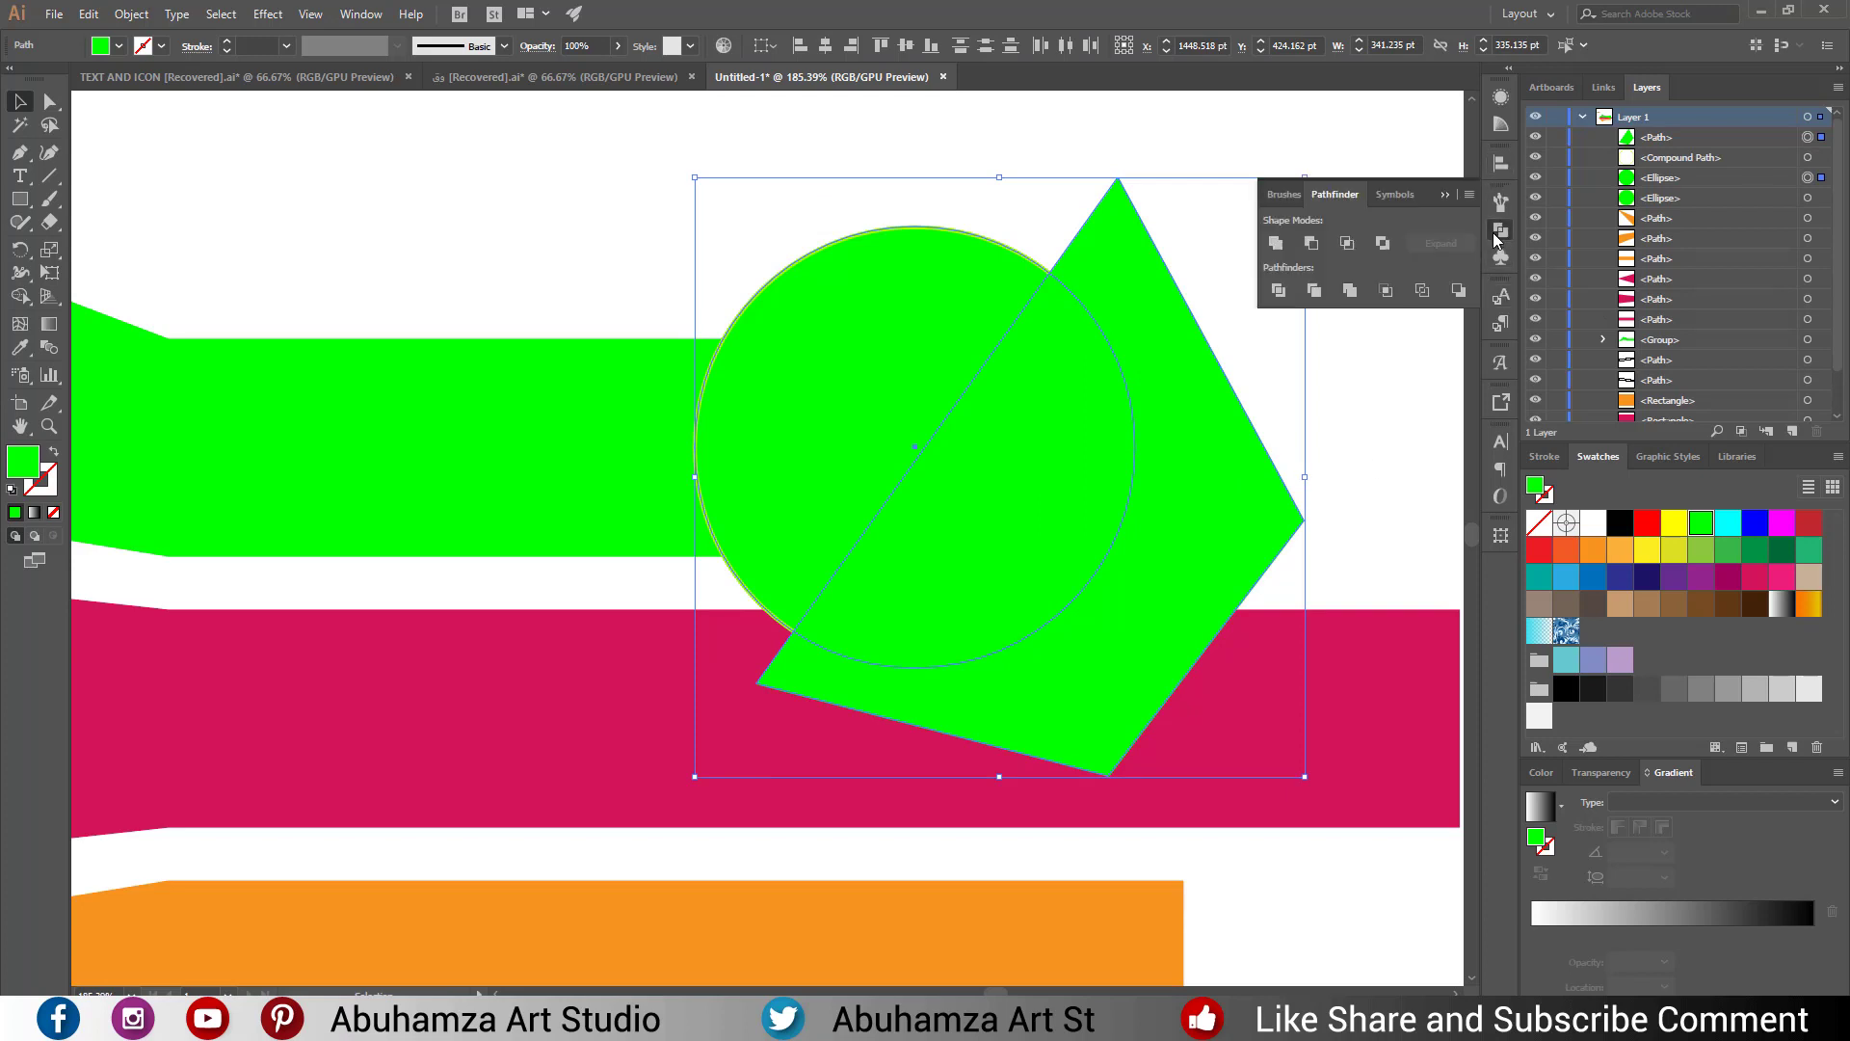
left_click(1311, 243)
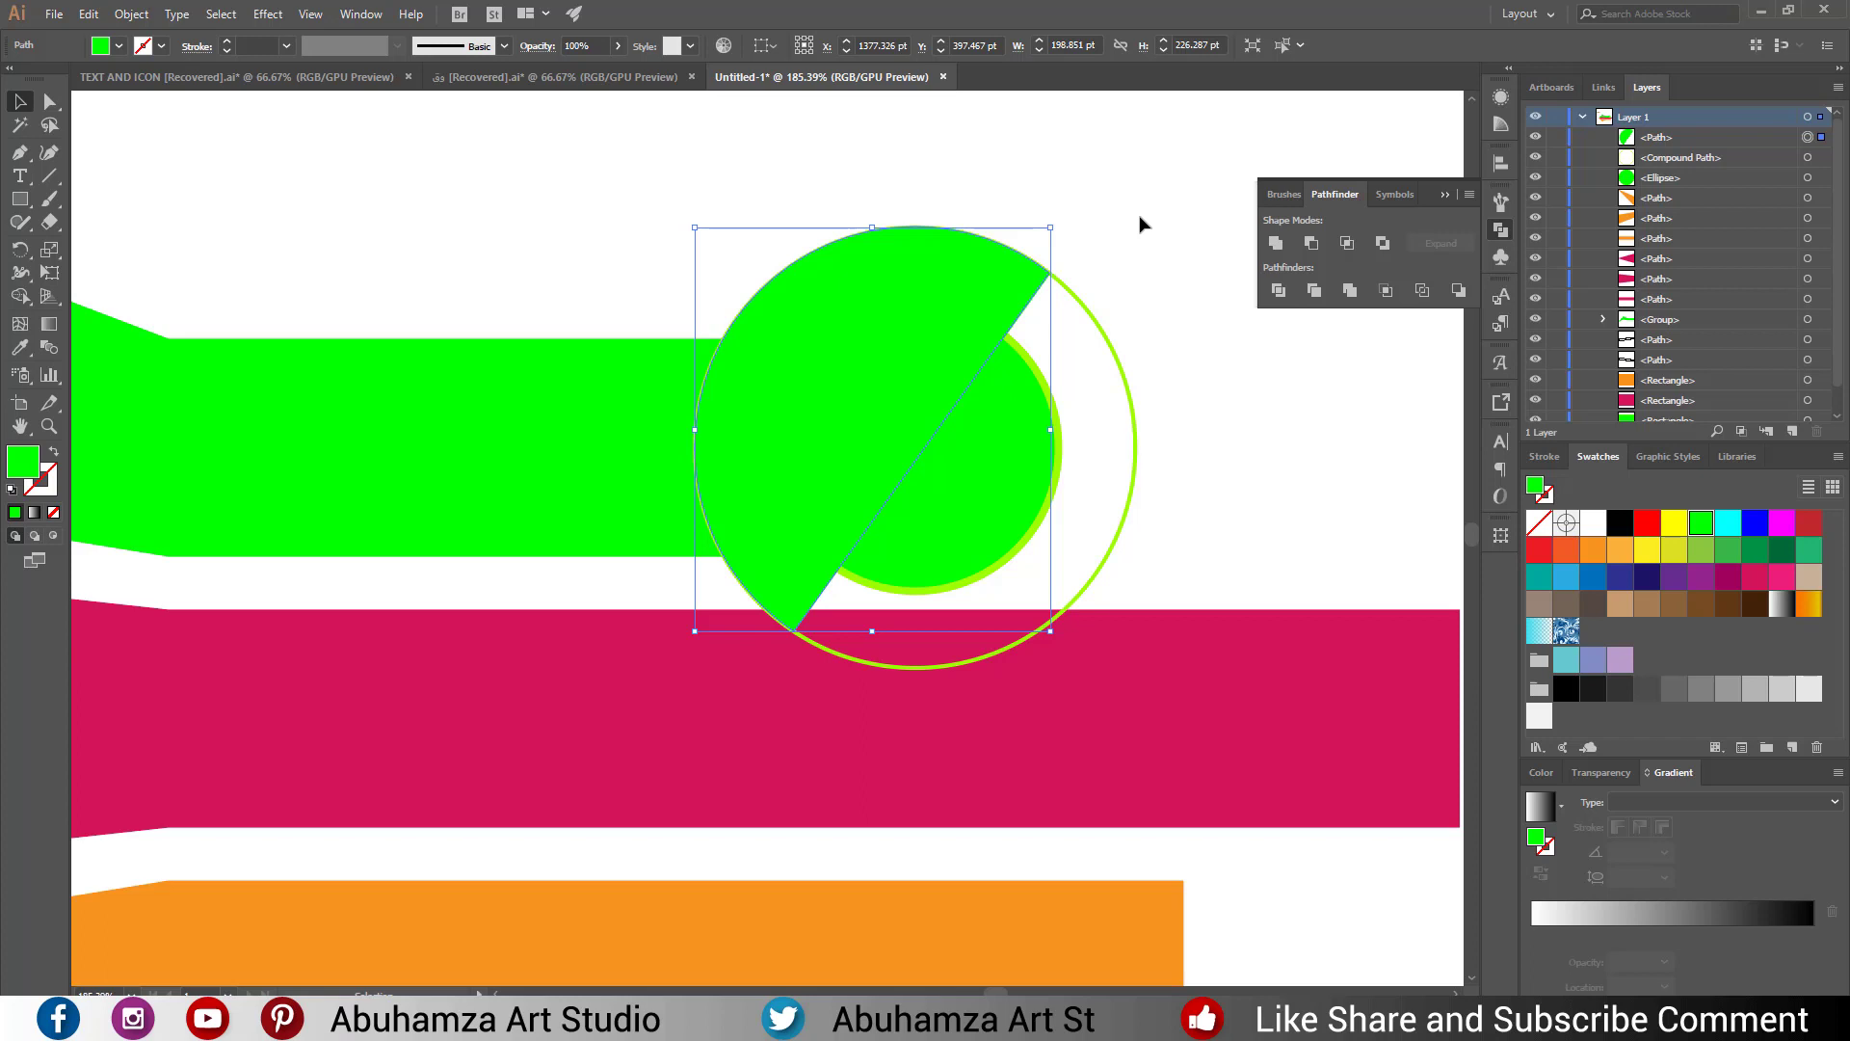
left_click(1140, 223)
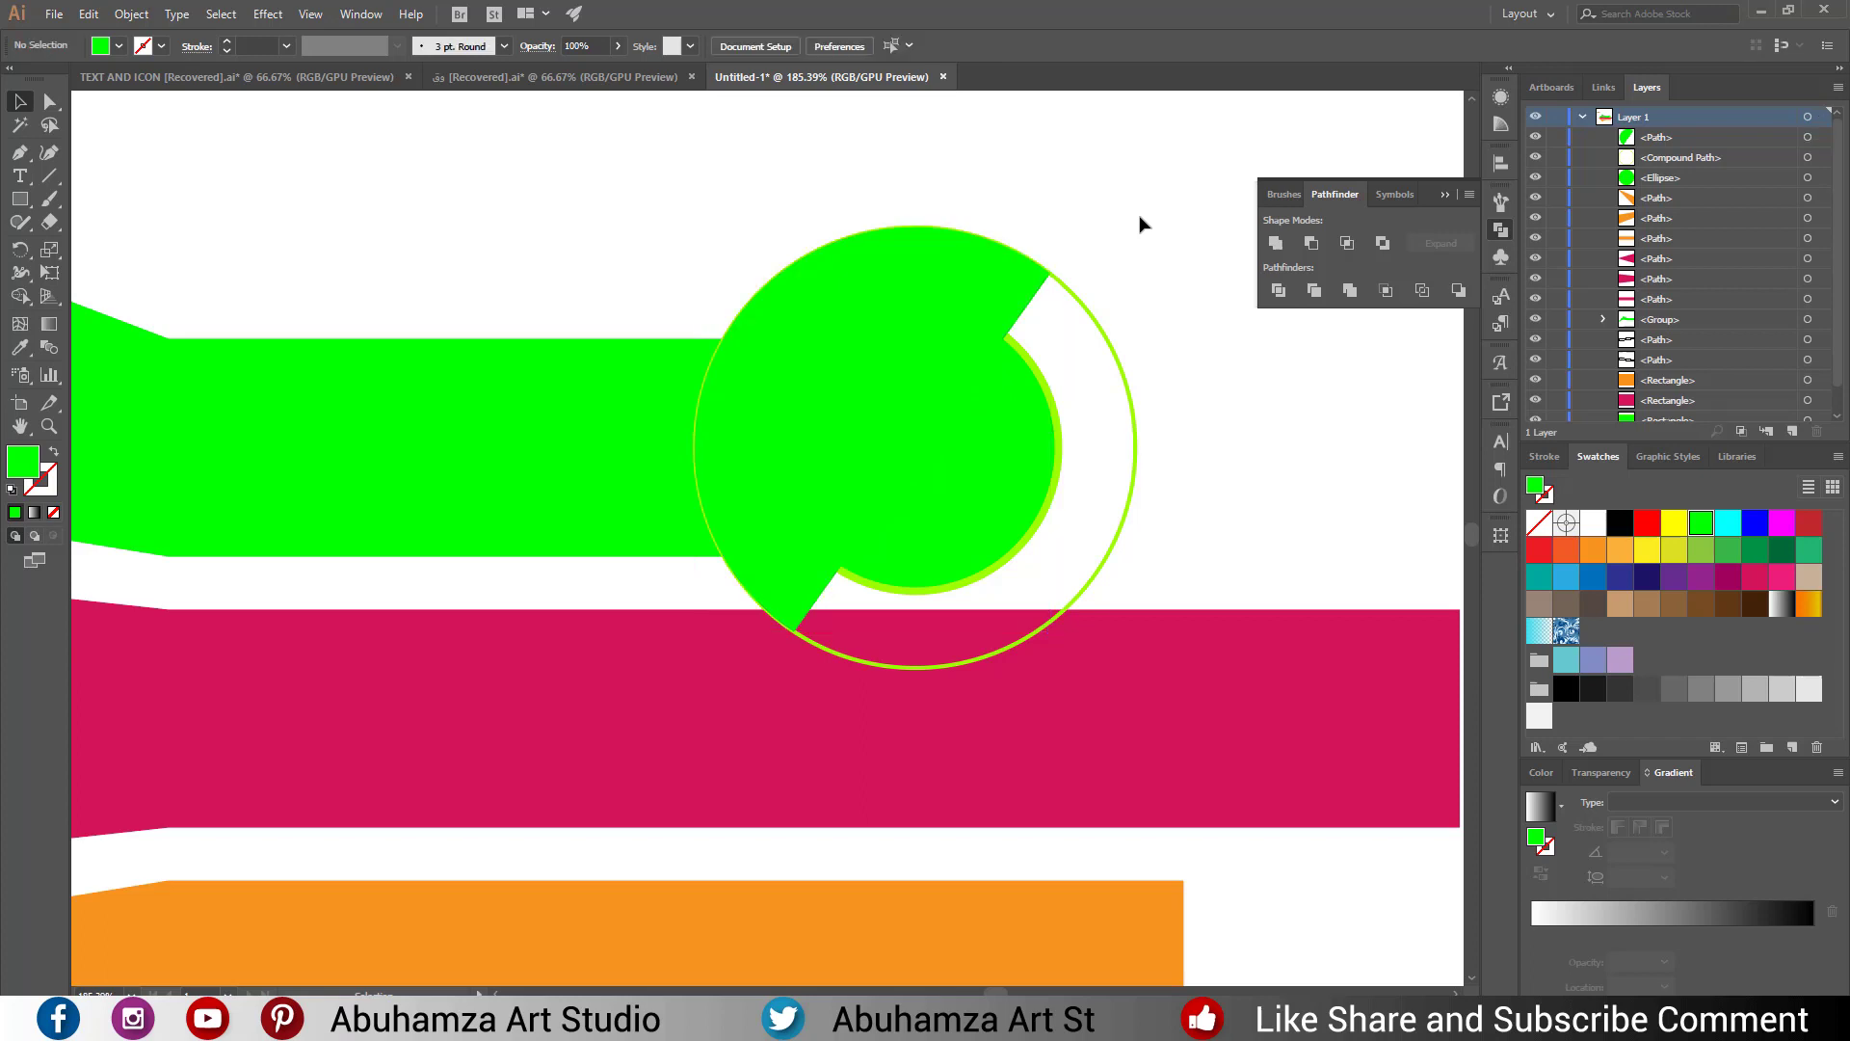
Fill the circle slice with a -126° white gradient fading to 0% opacity.
left_click(985, 283)
left_click(1542, 815)
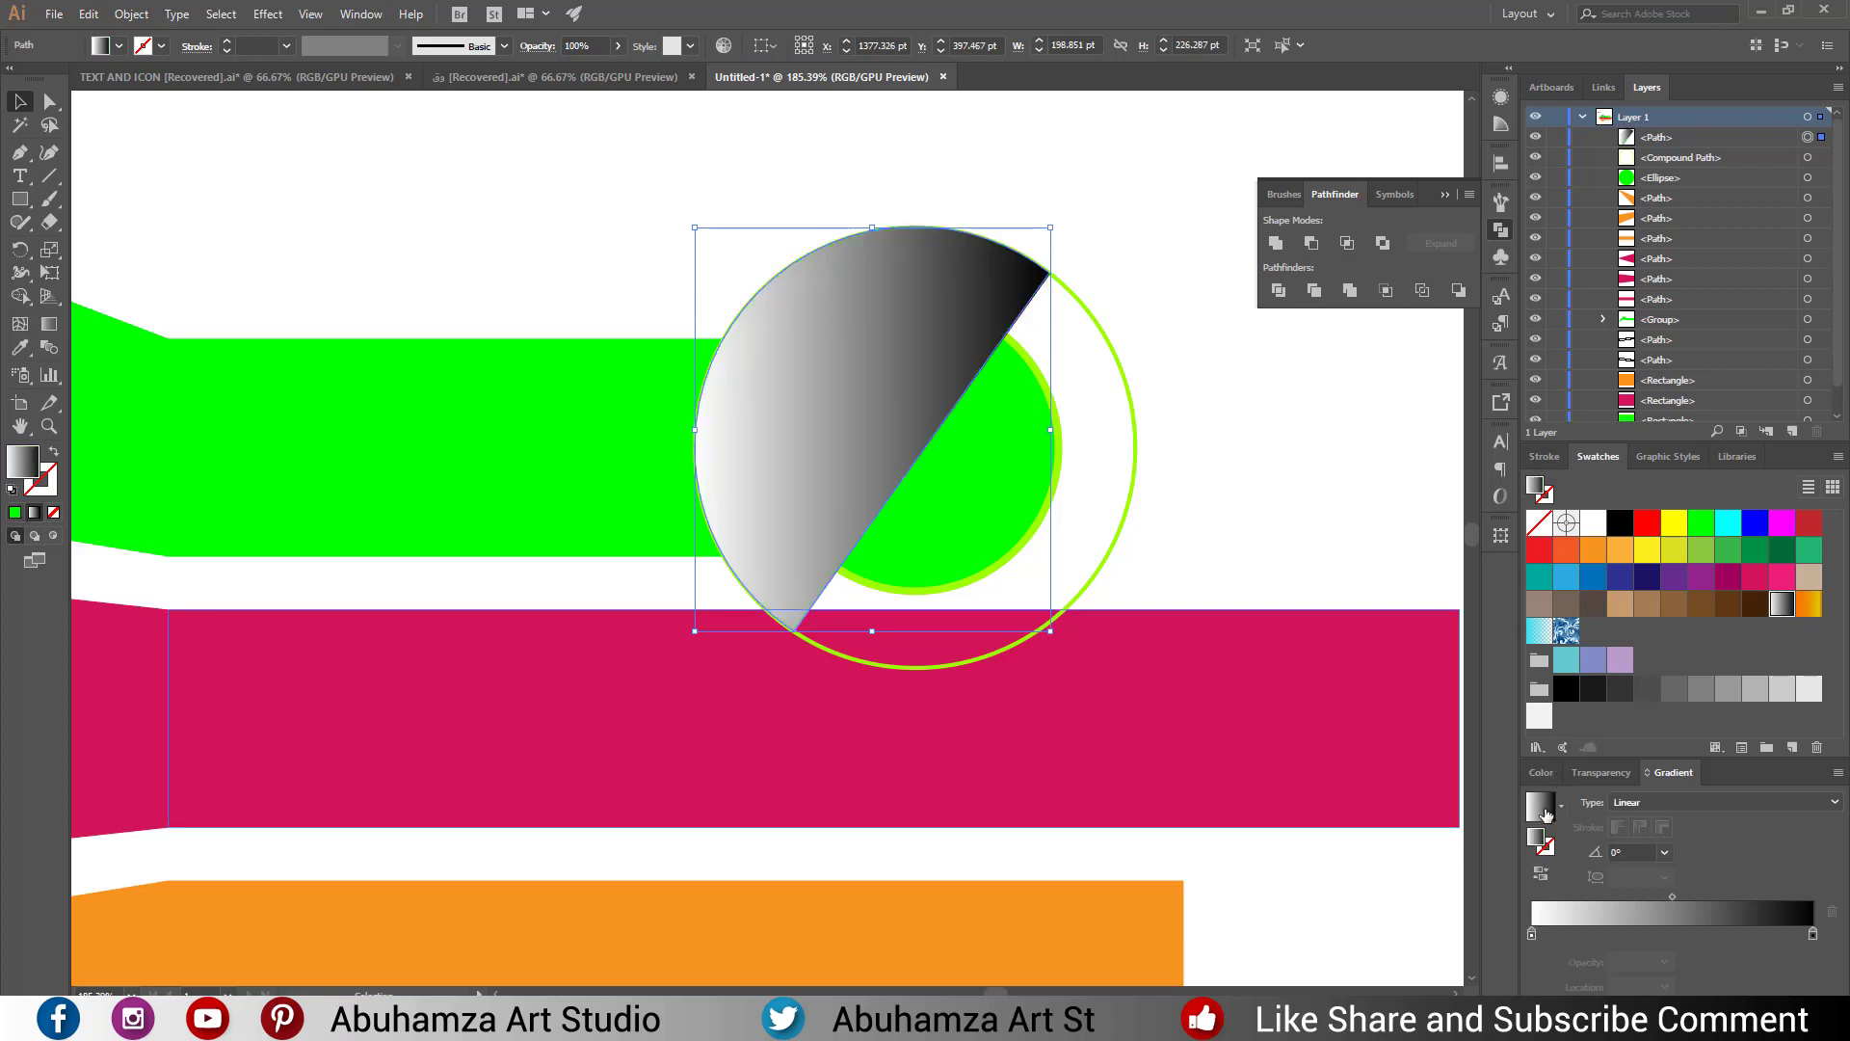
left_click(1540, 873)
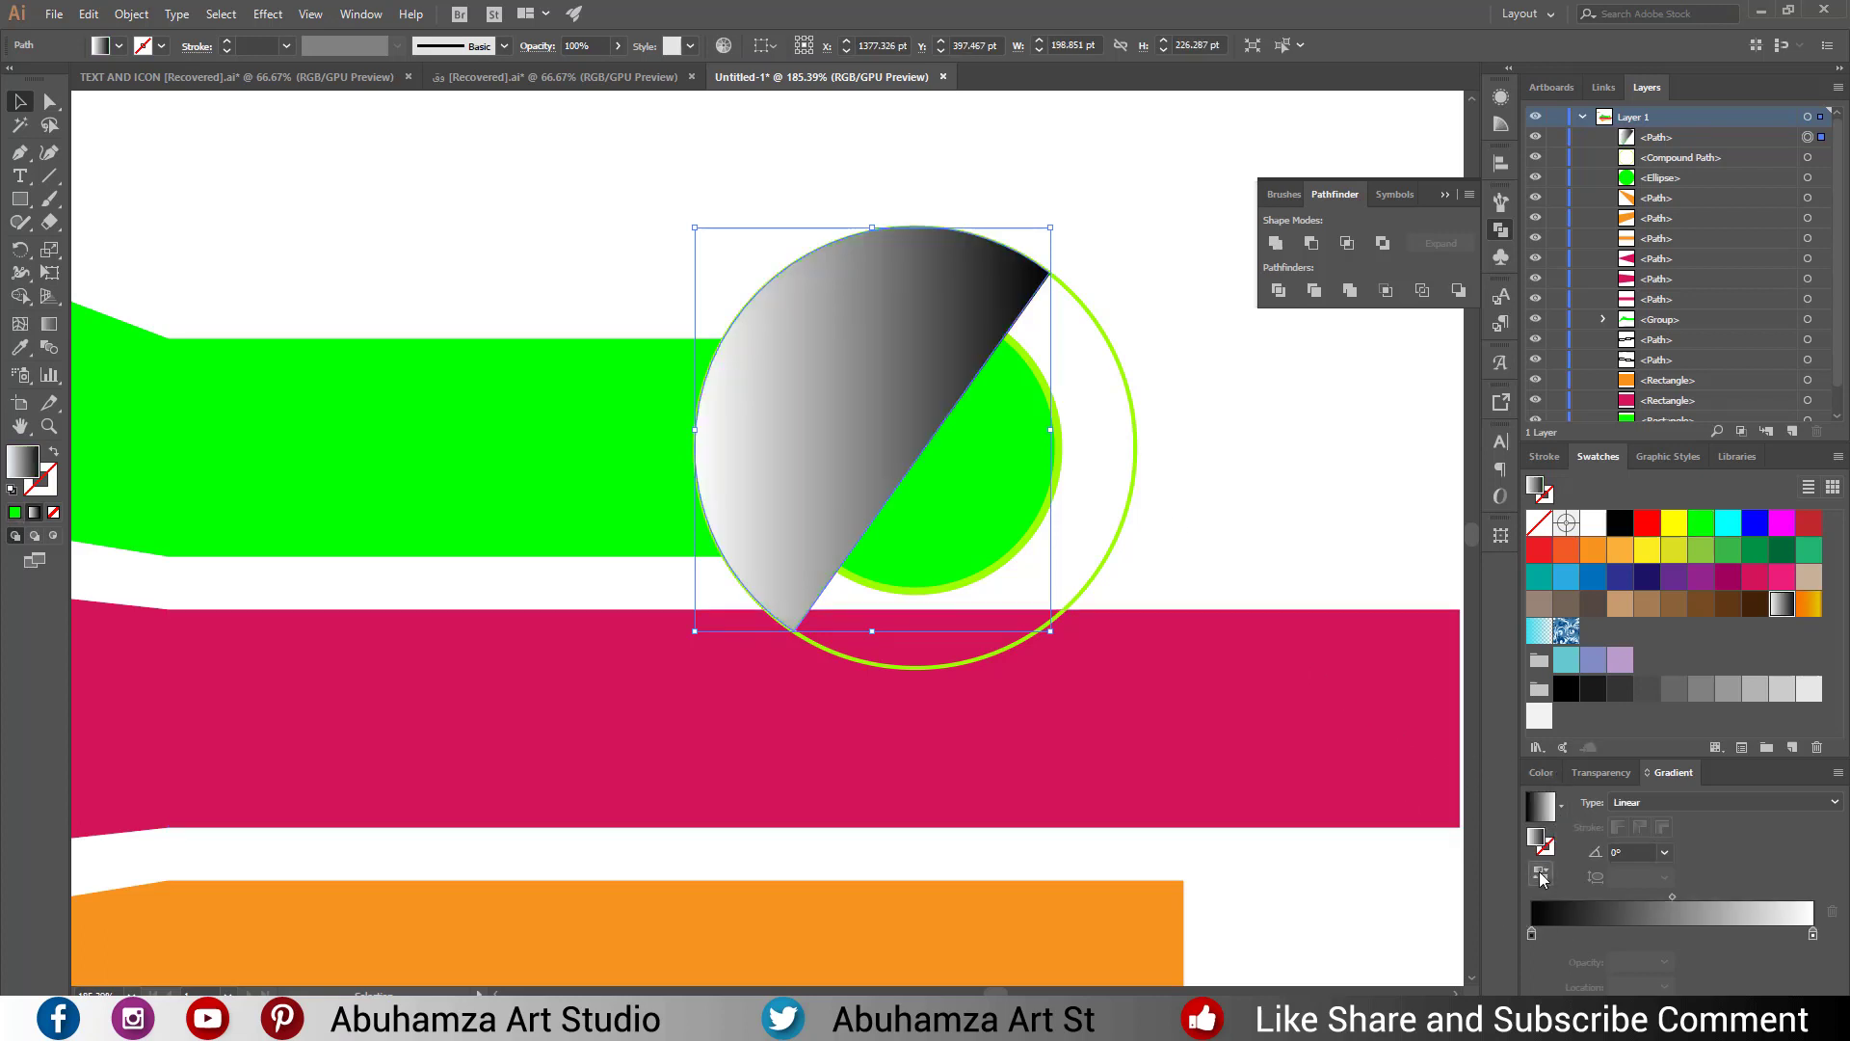
left_click(49, 323)
left_click_drag(1051, 270, 793, 640)
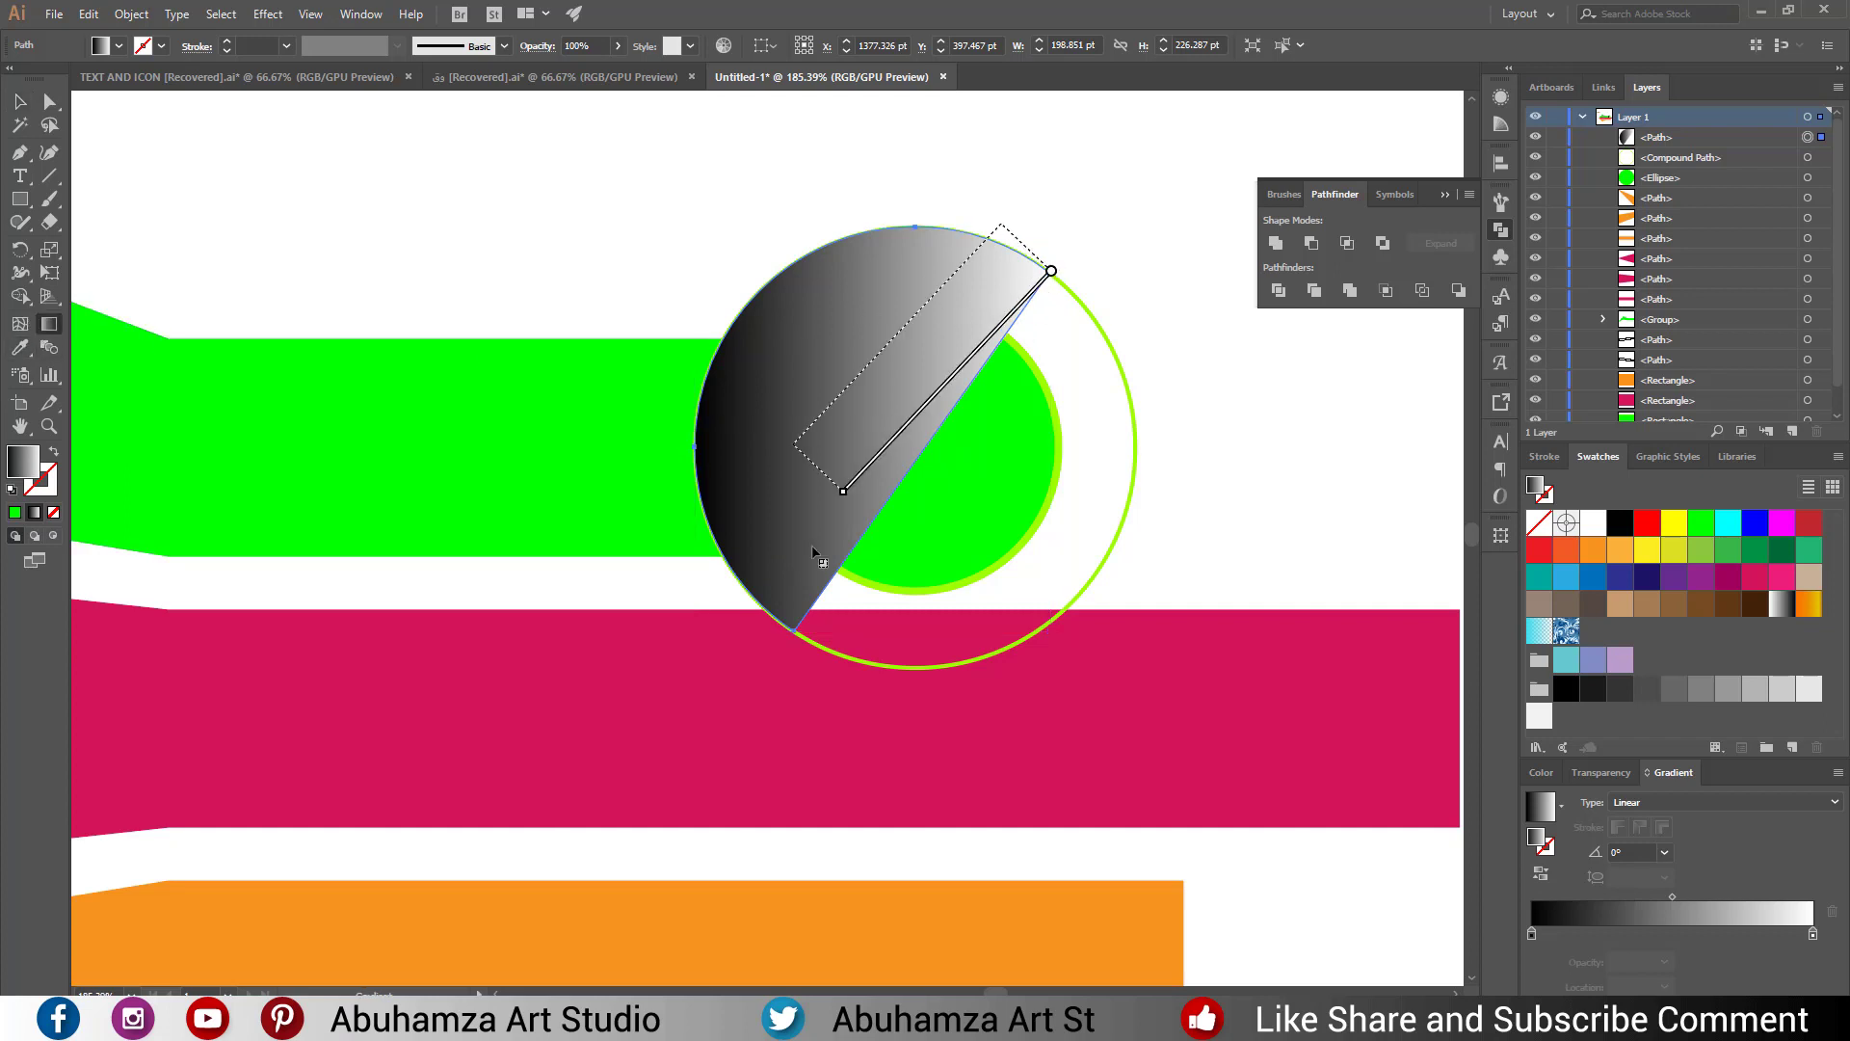
left_click(1542, 873)
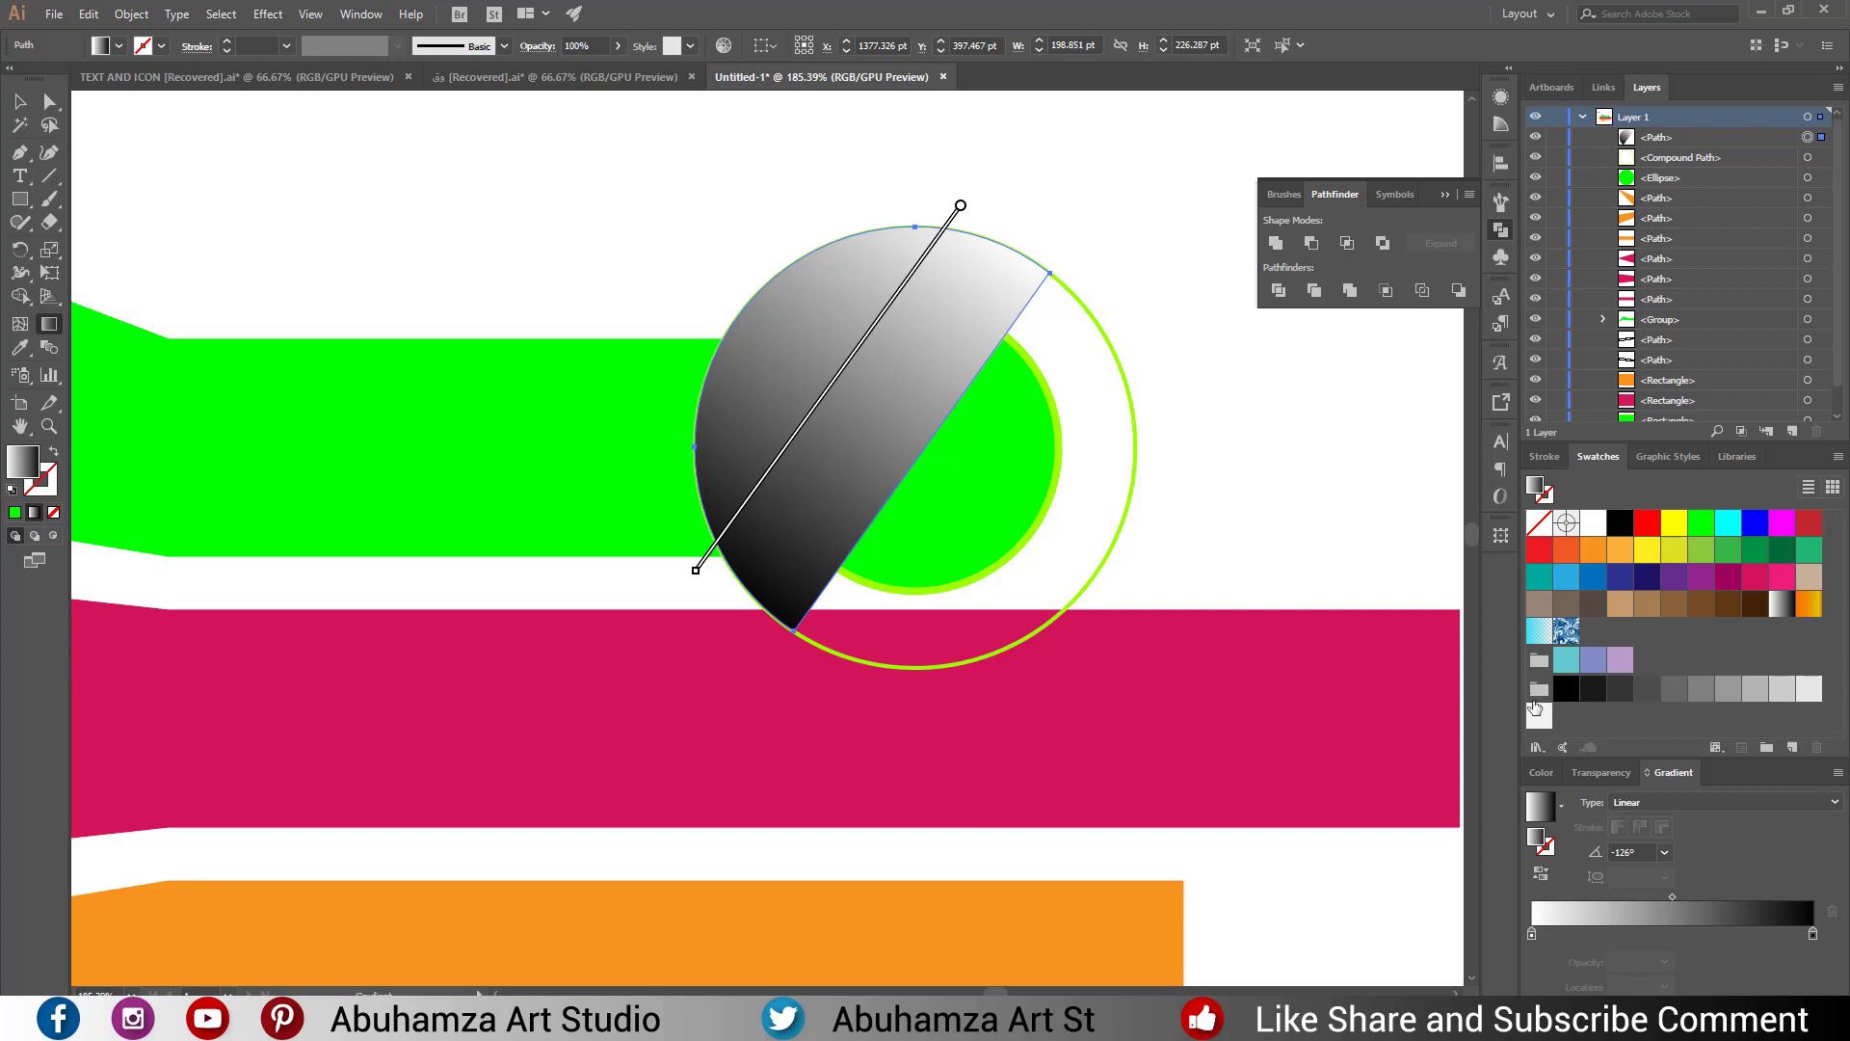
left_click_drag(1539, 713, 1813, 933)
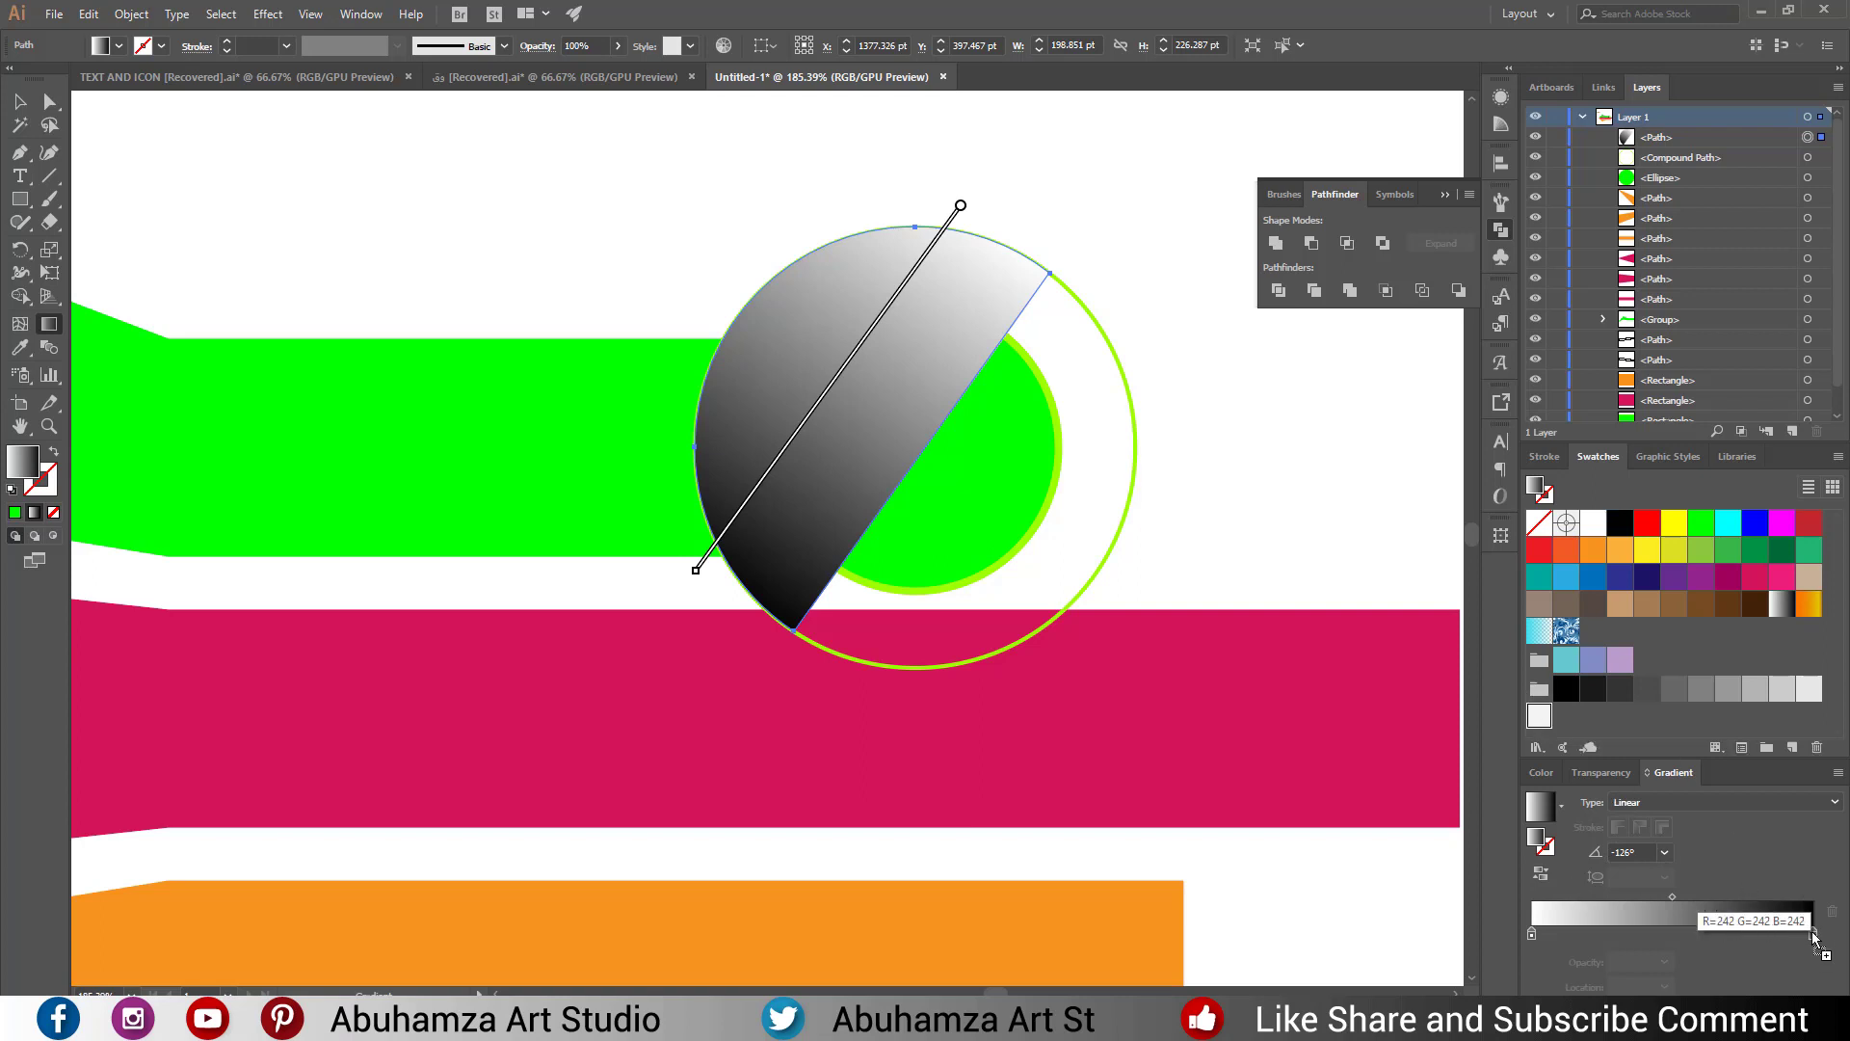
left_click(1664, 962)
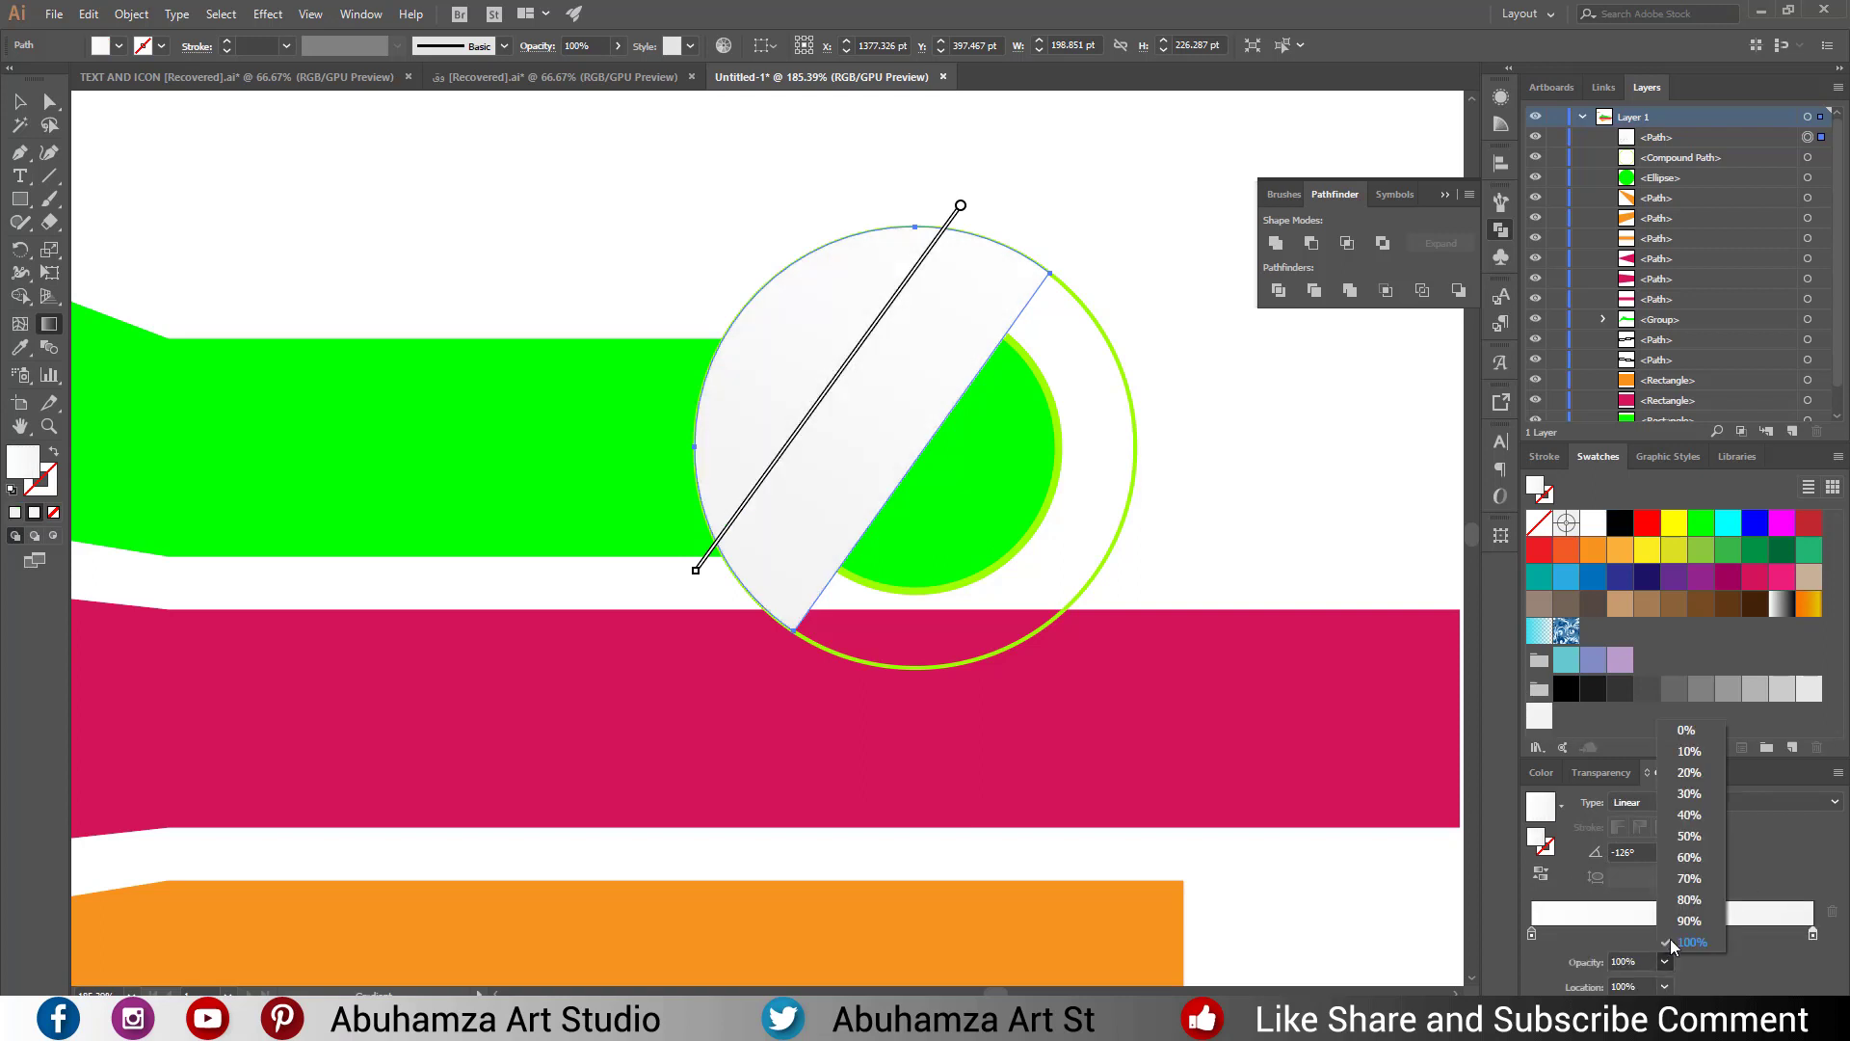
left_click(1686, 729)
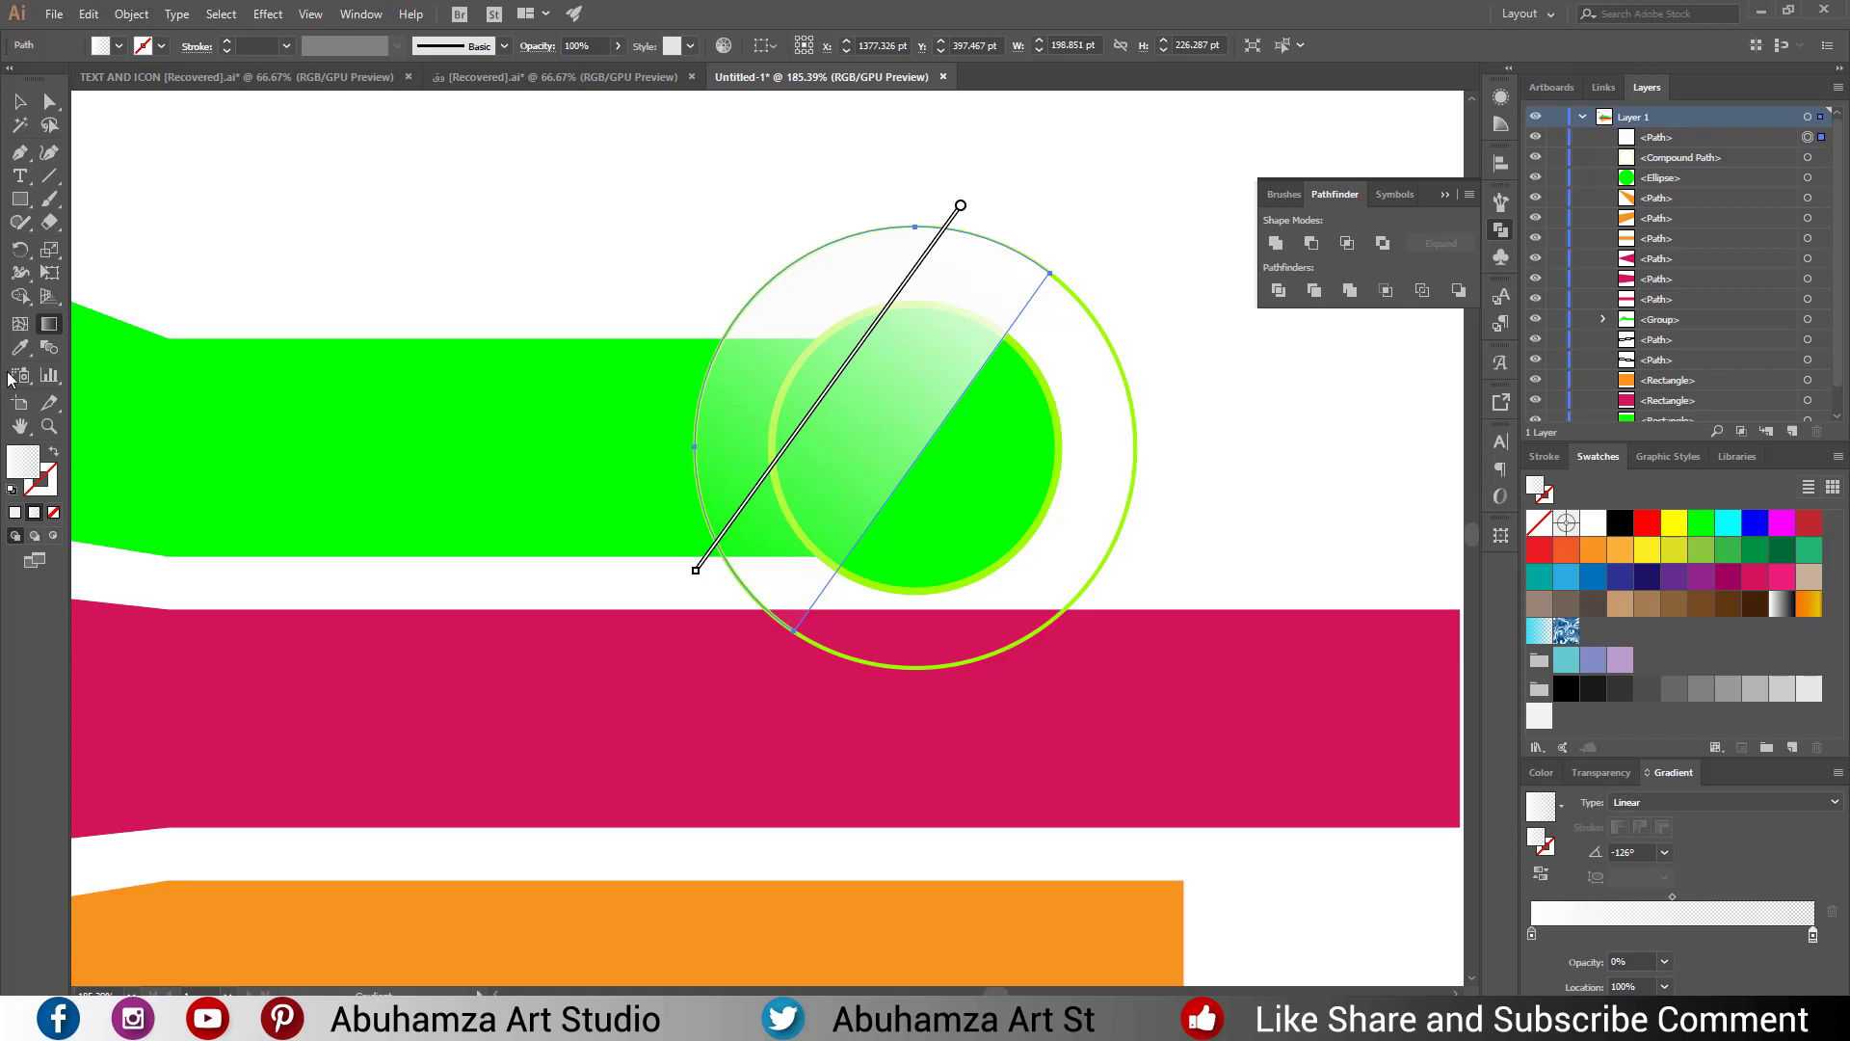
Apply the White, Black gradient to the outer ring, black near 36% and a new white stop near 70%.
key("v")
left_click(382, 188)
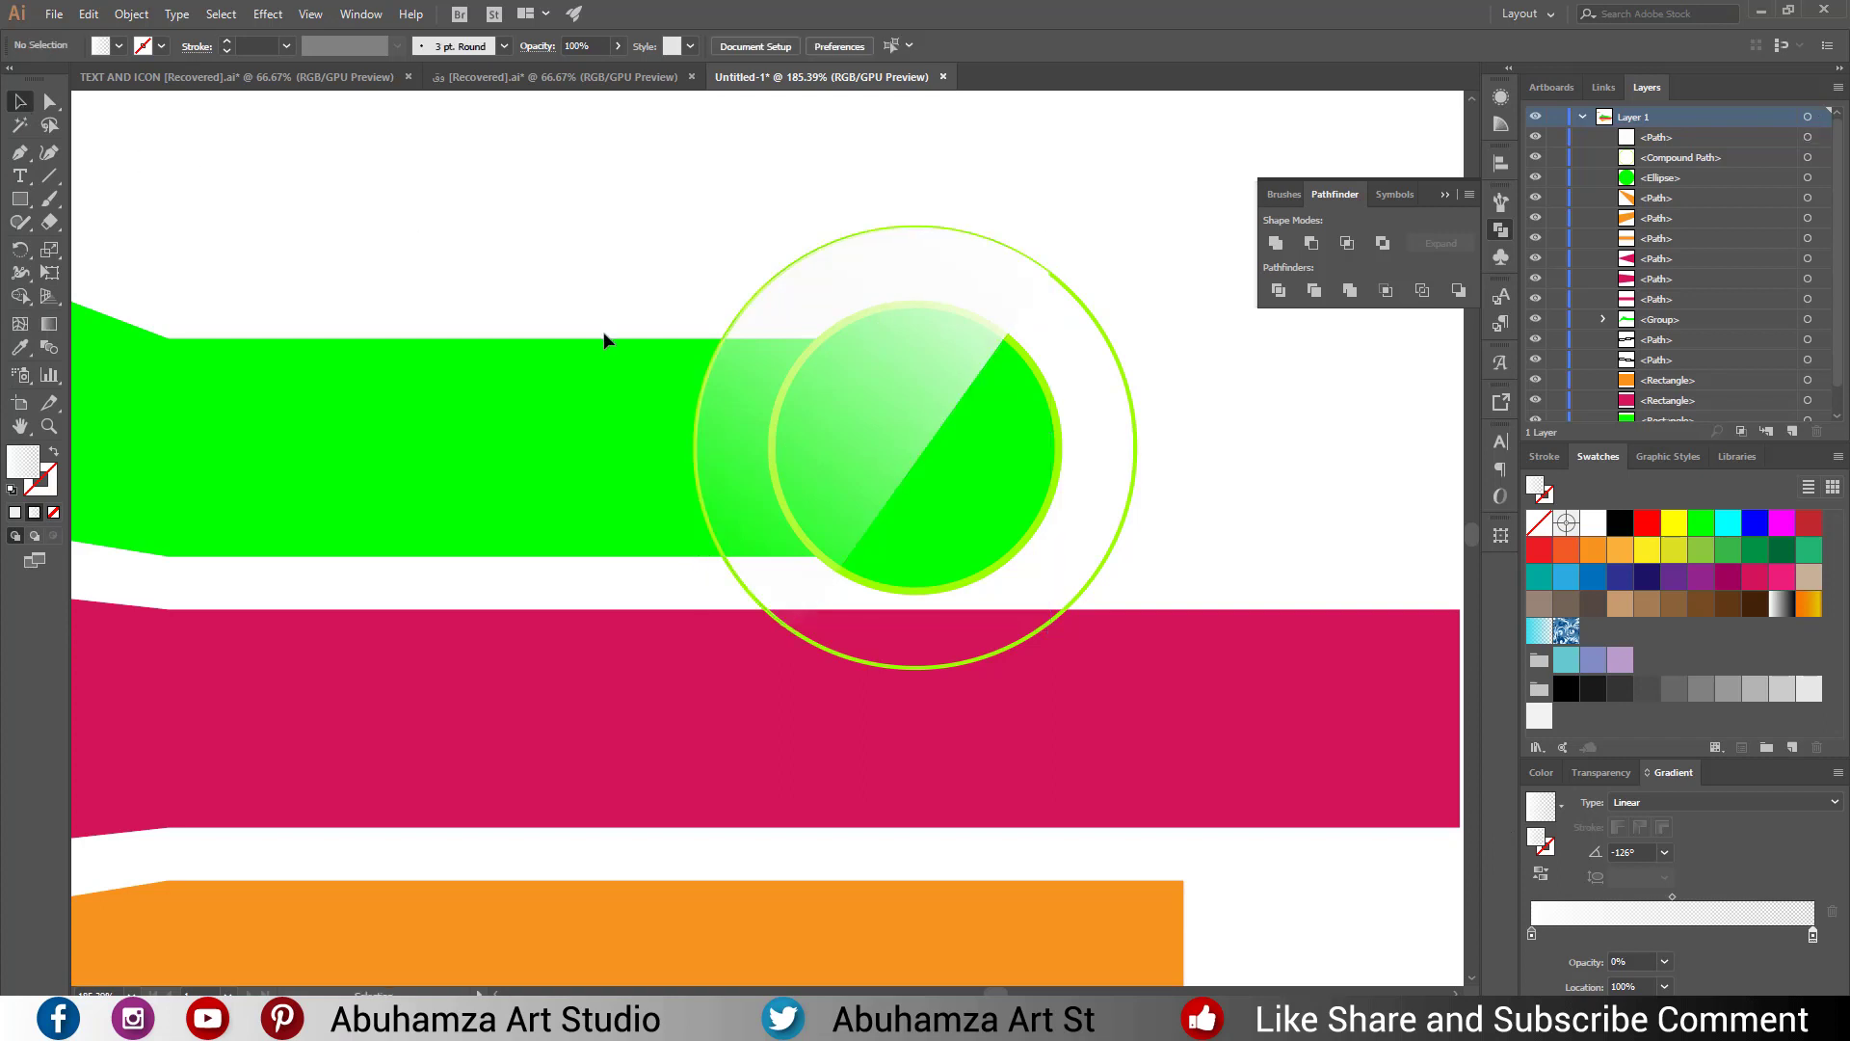
left_click(1099, 586)
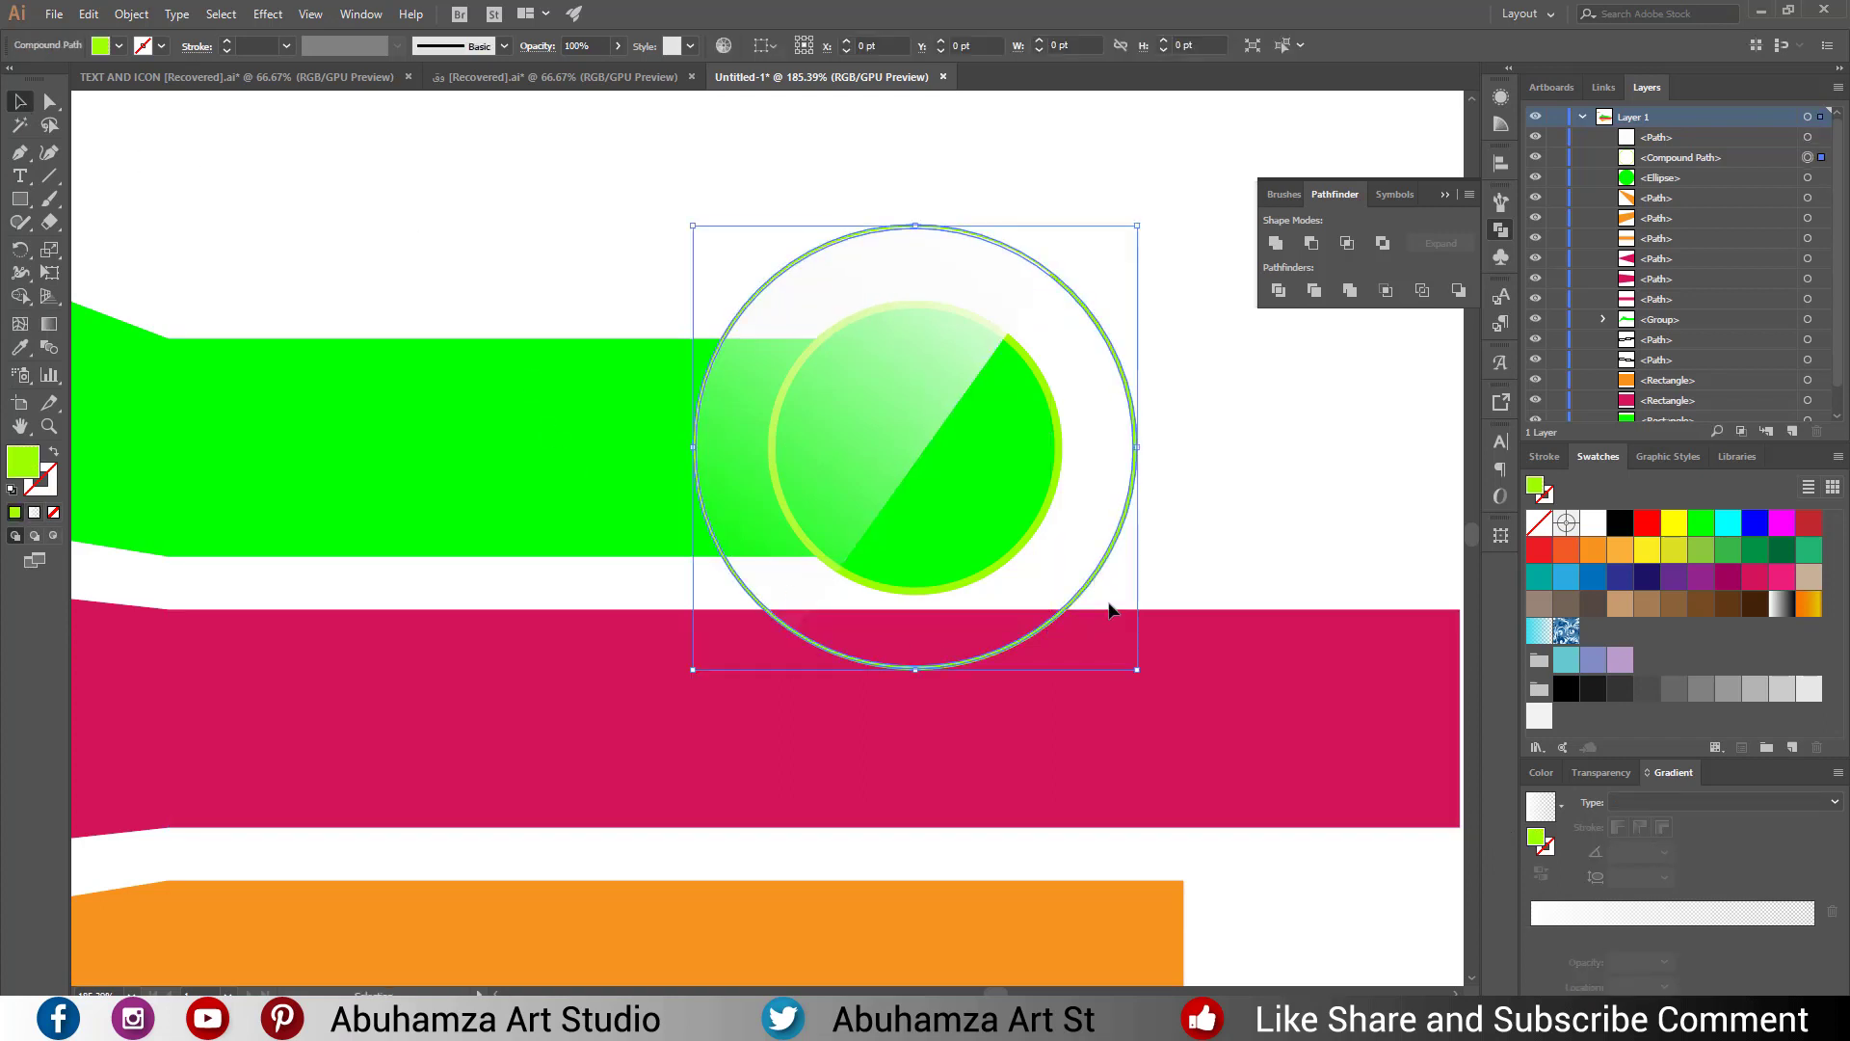
left_click(1782, 604)
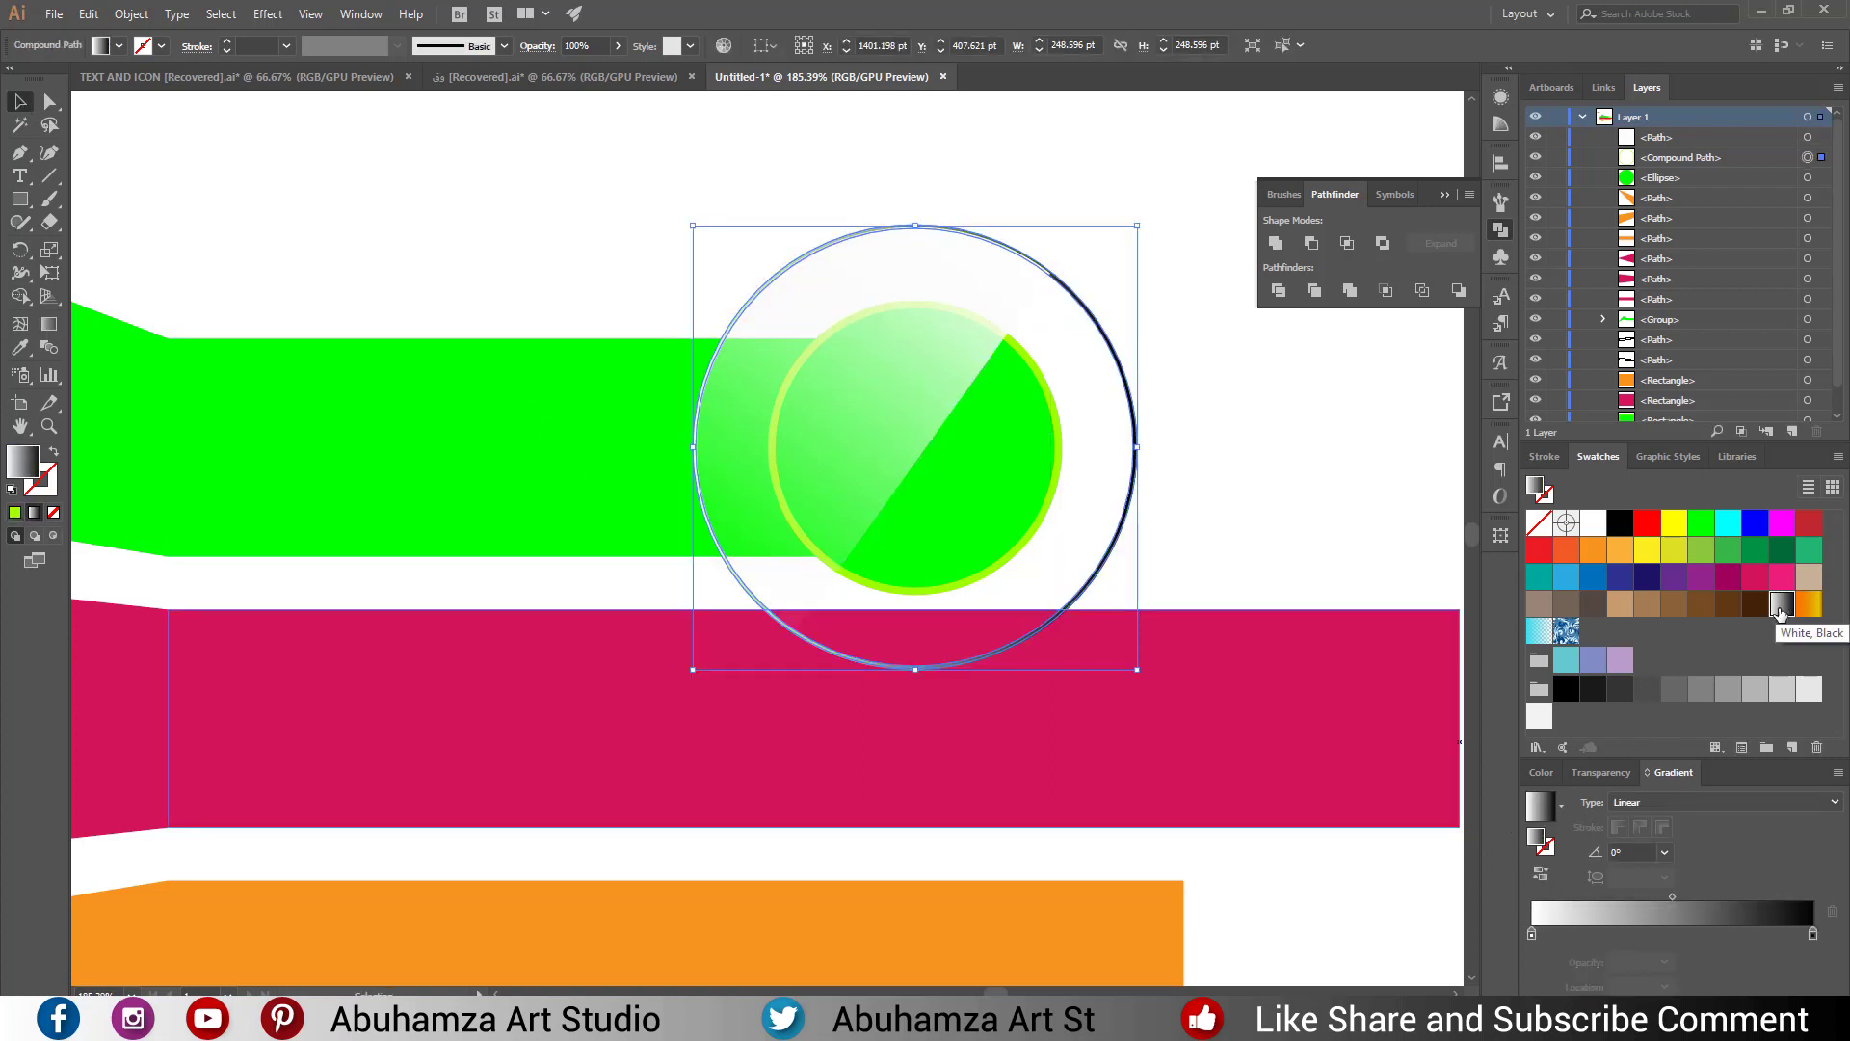
left_click_drag(1812, 933, 1630, 931)
left_click(1731, 932)
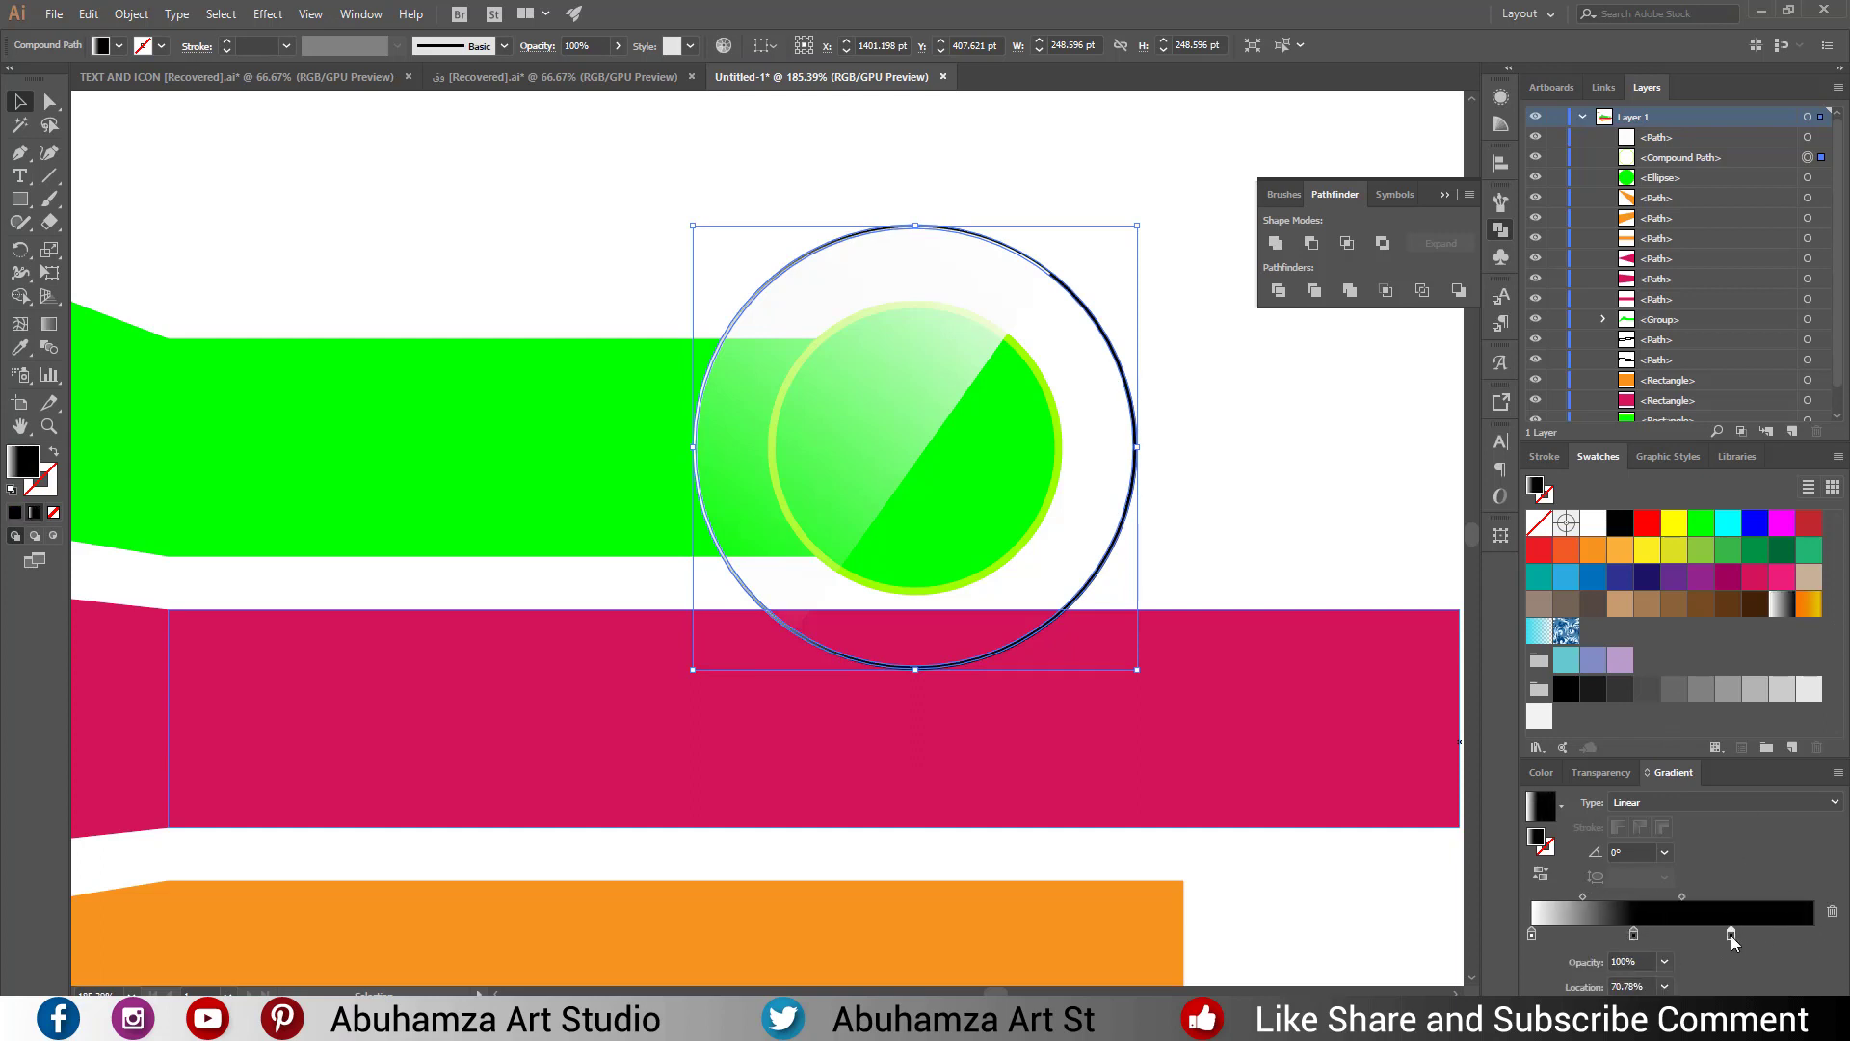
left_click_drag(1543, 721, 1735, 940)
double_click(1730, 932)
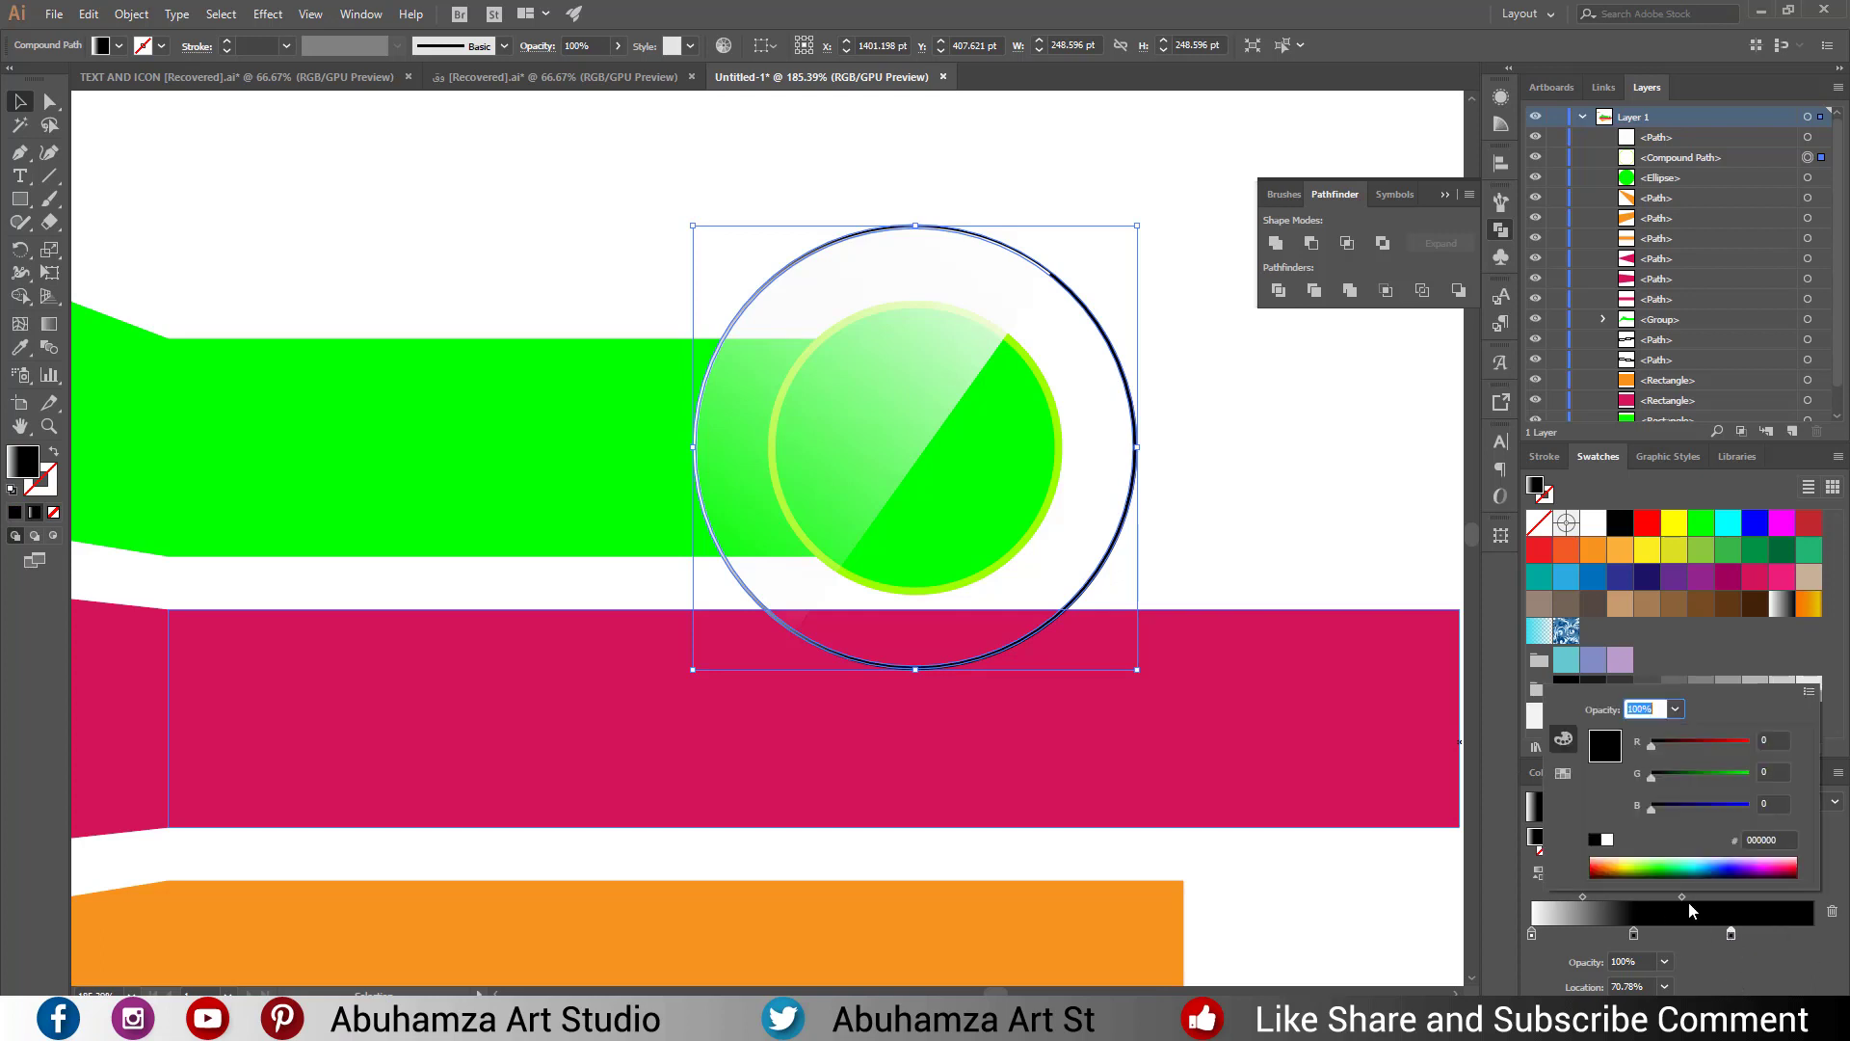
left_click(1607, 841)
left_click(1763, 956)
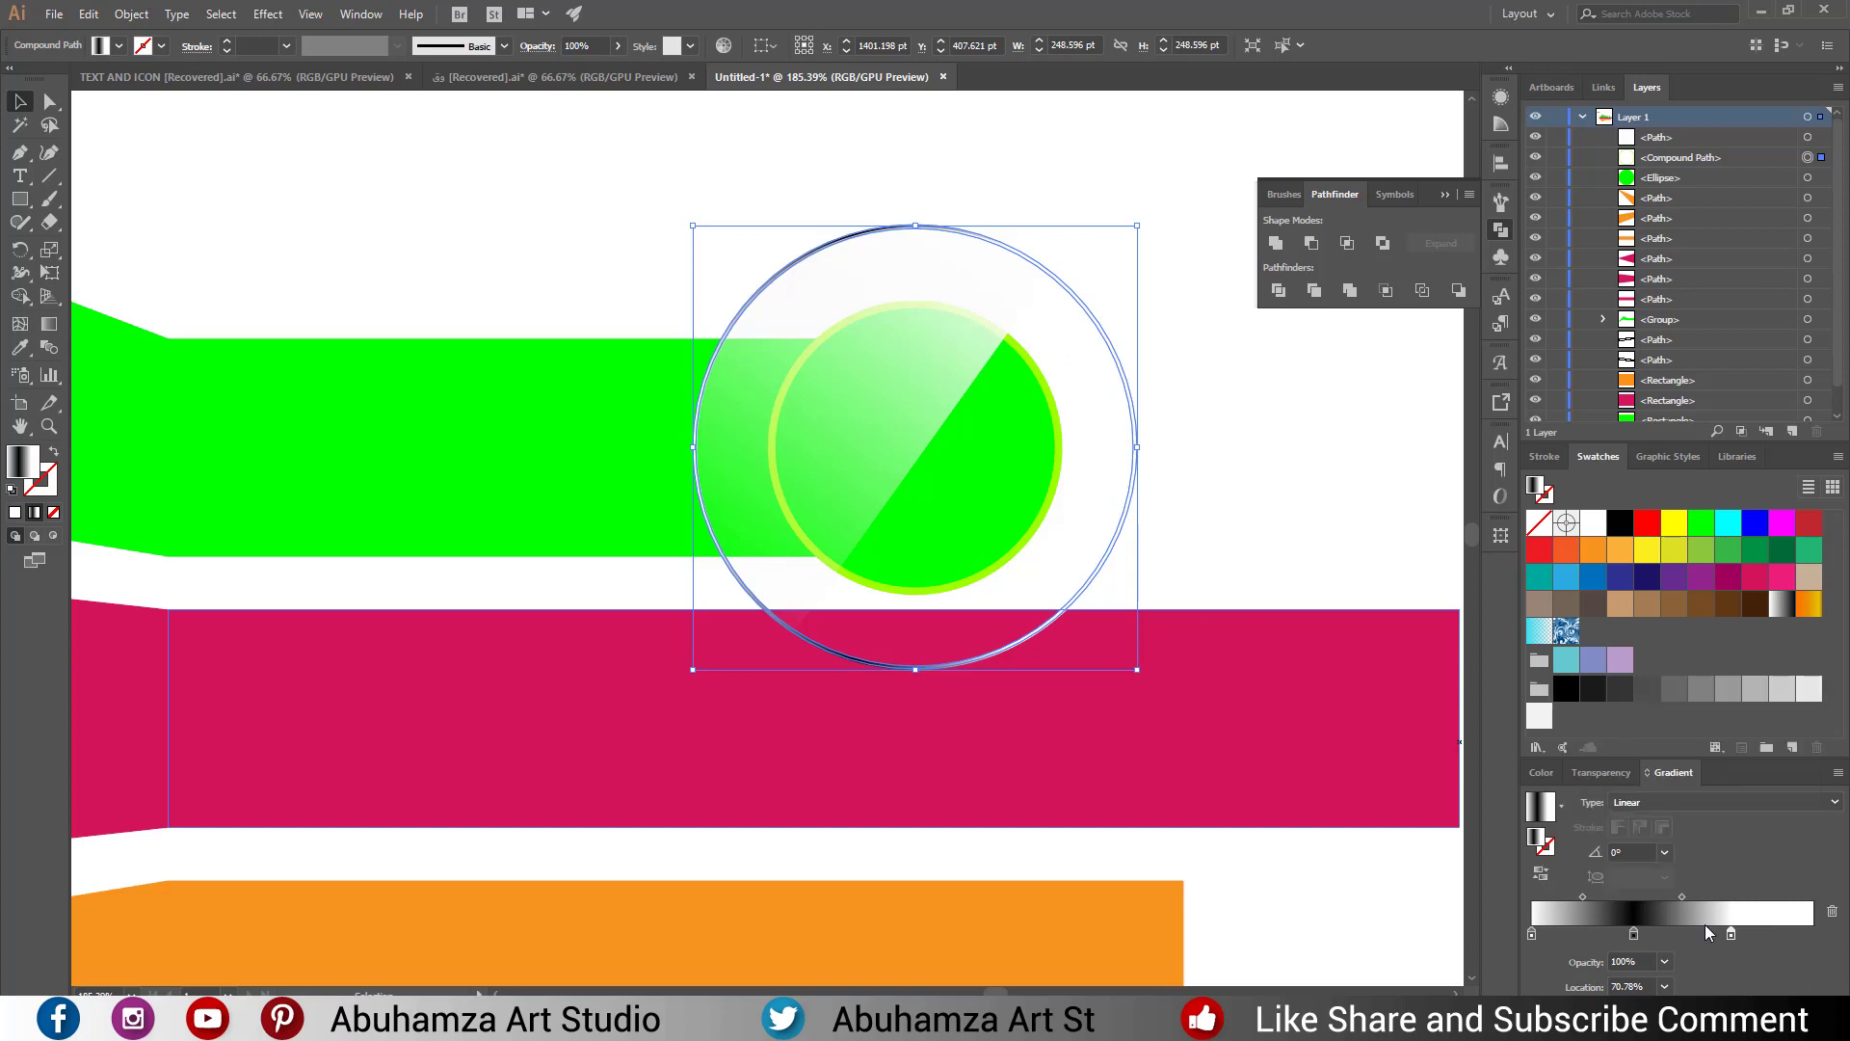
Add a dark grey end stop and shift the gradient midpoints for metallic banding.
mouse_move(1682, 896)
left_mouse_down()
mouse_move(1602, 896)
mouse_move(1624, 934)
left_mouse_up()
left_click(1582, 896)
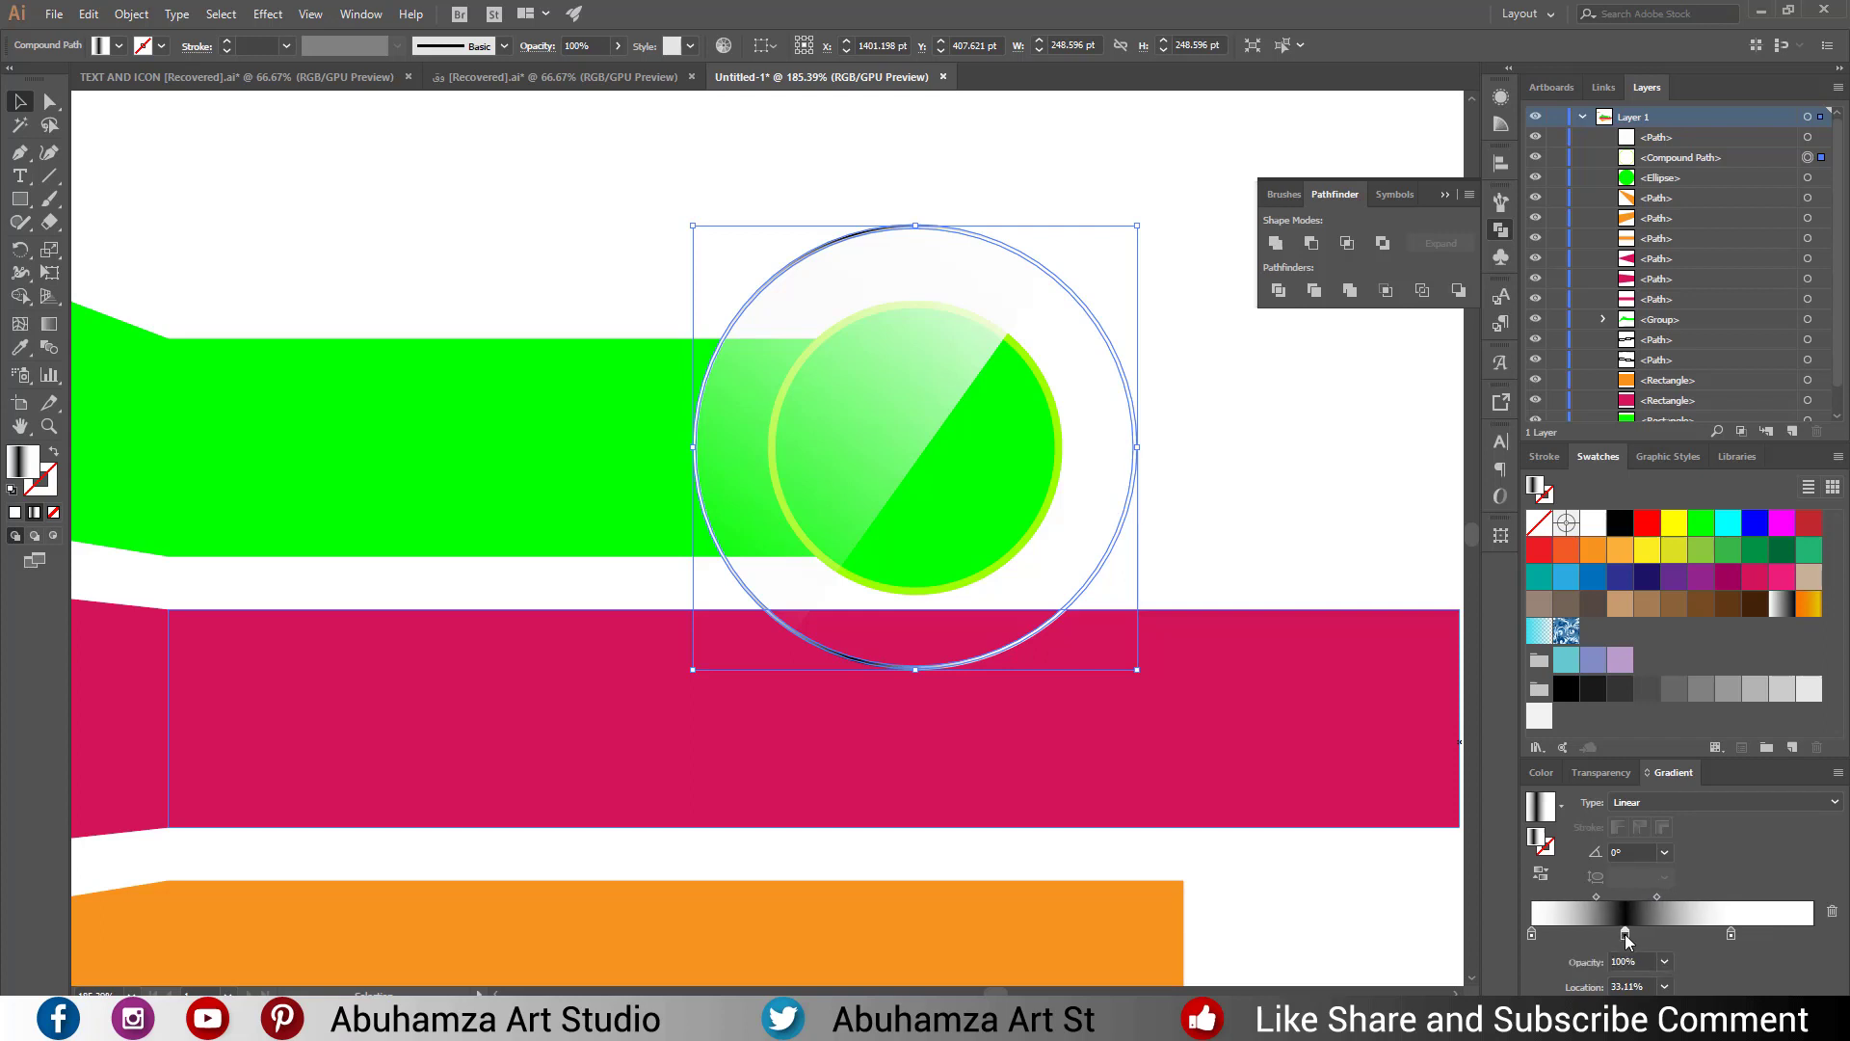
left_click(1722, 934)
left_click(1808, 935)
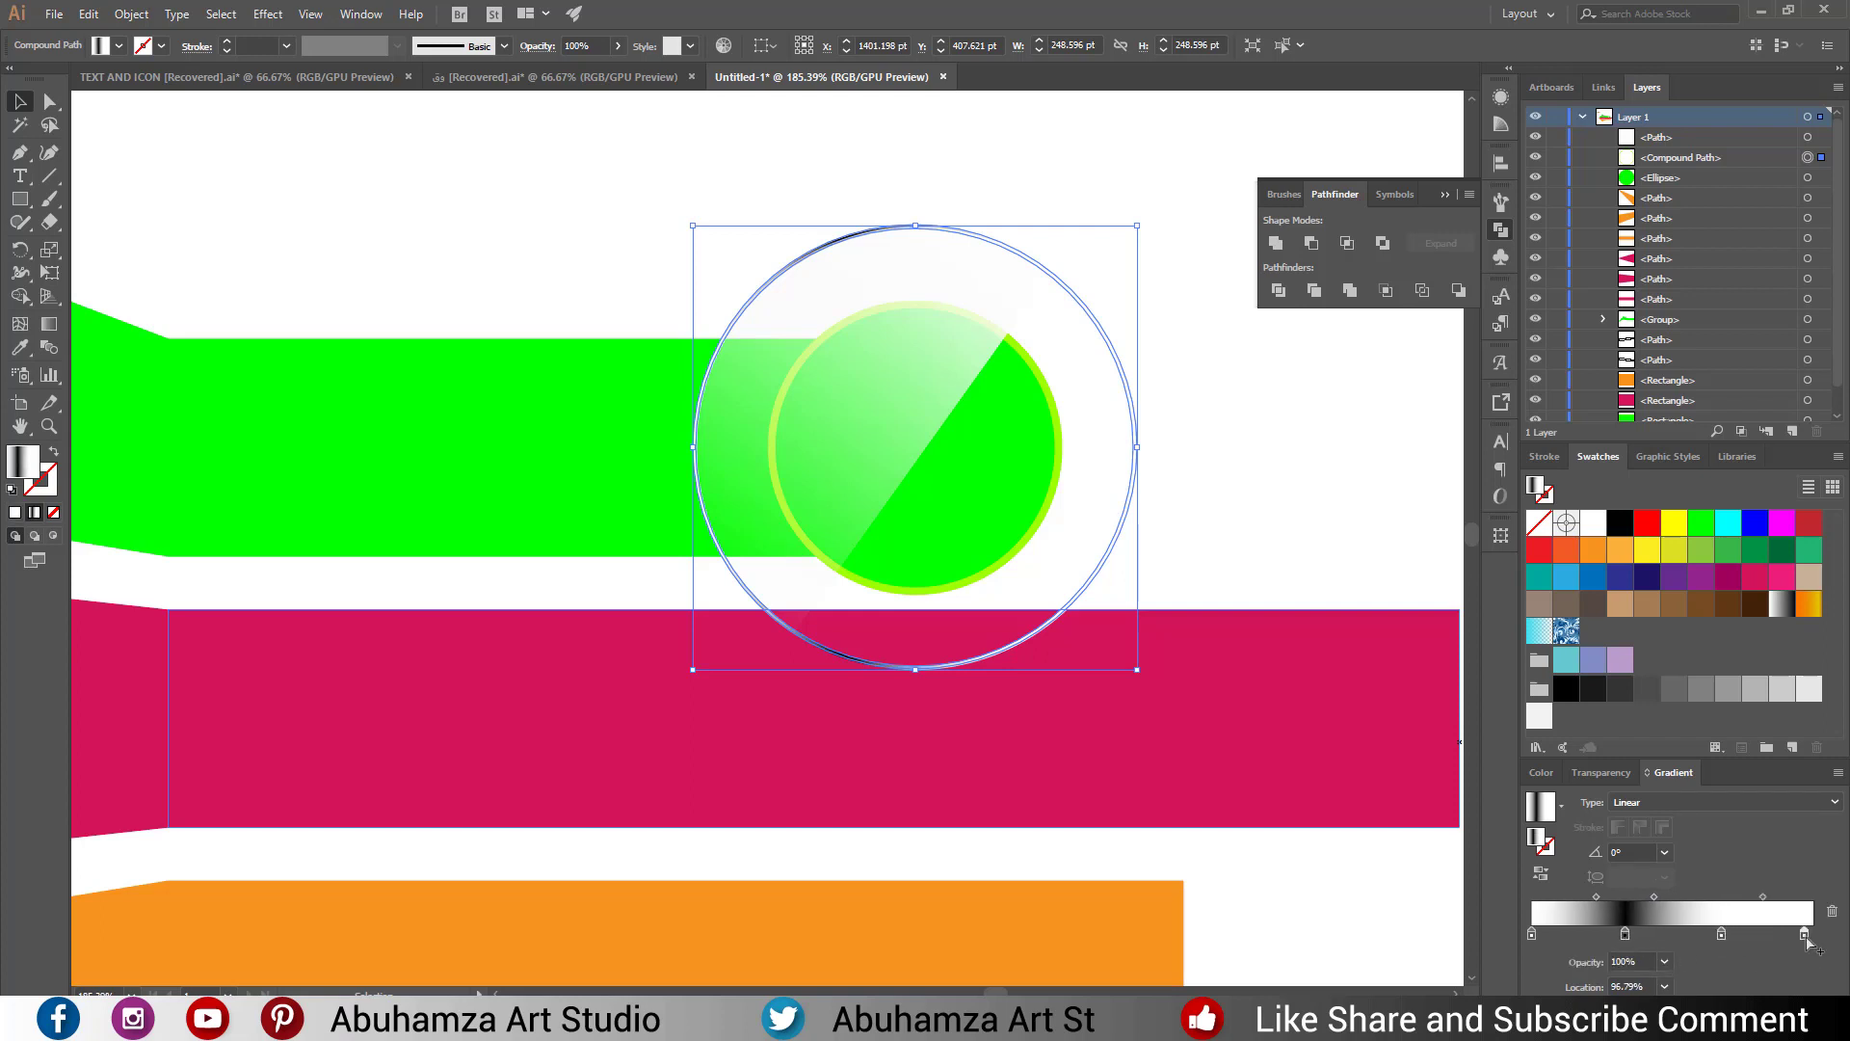
left_click_drag(1818, 938, 1825, 940)
left_click_drag(1648, 692, 1812, 935)
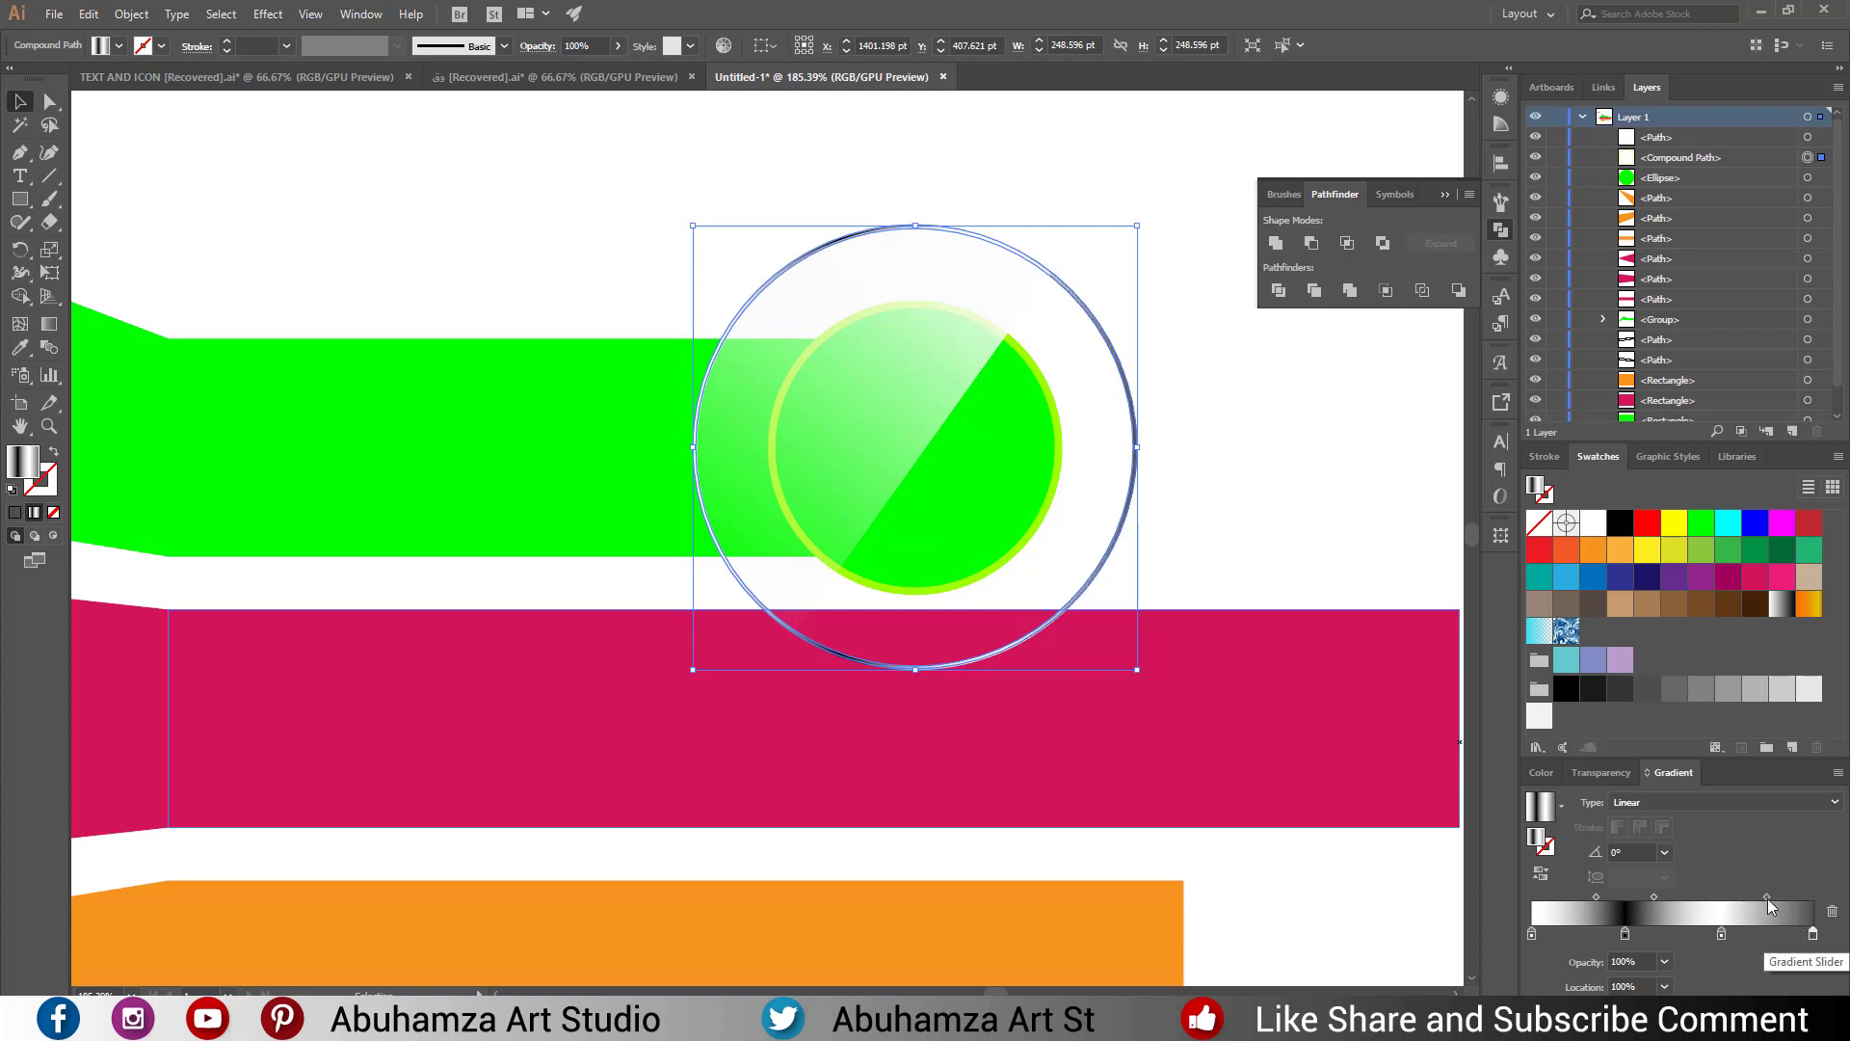
left_click_drag(1767, 898, 1788, 898)
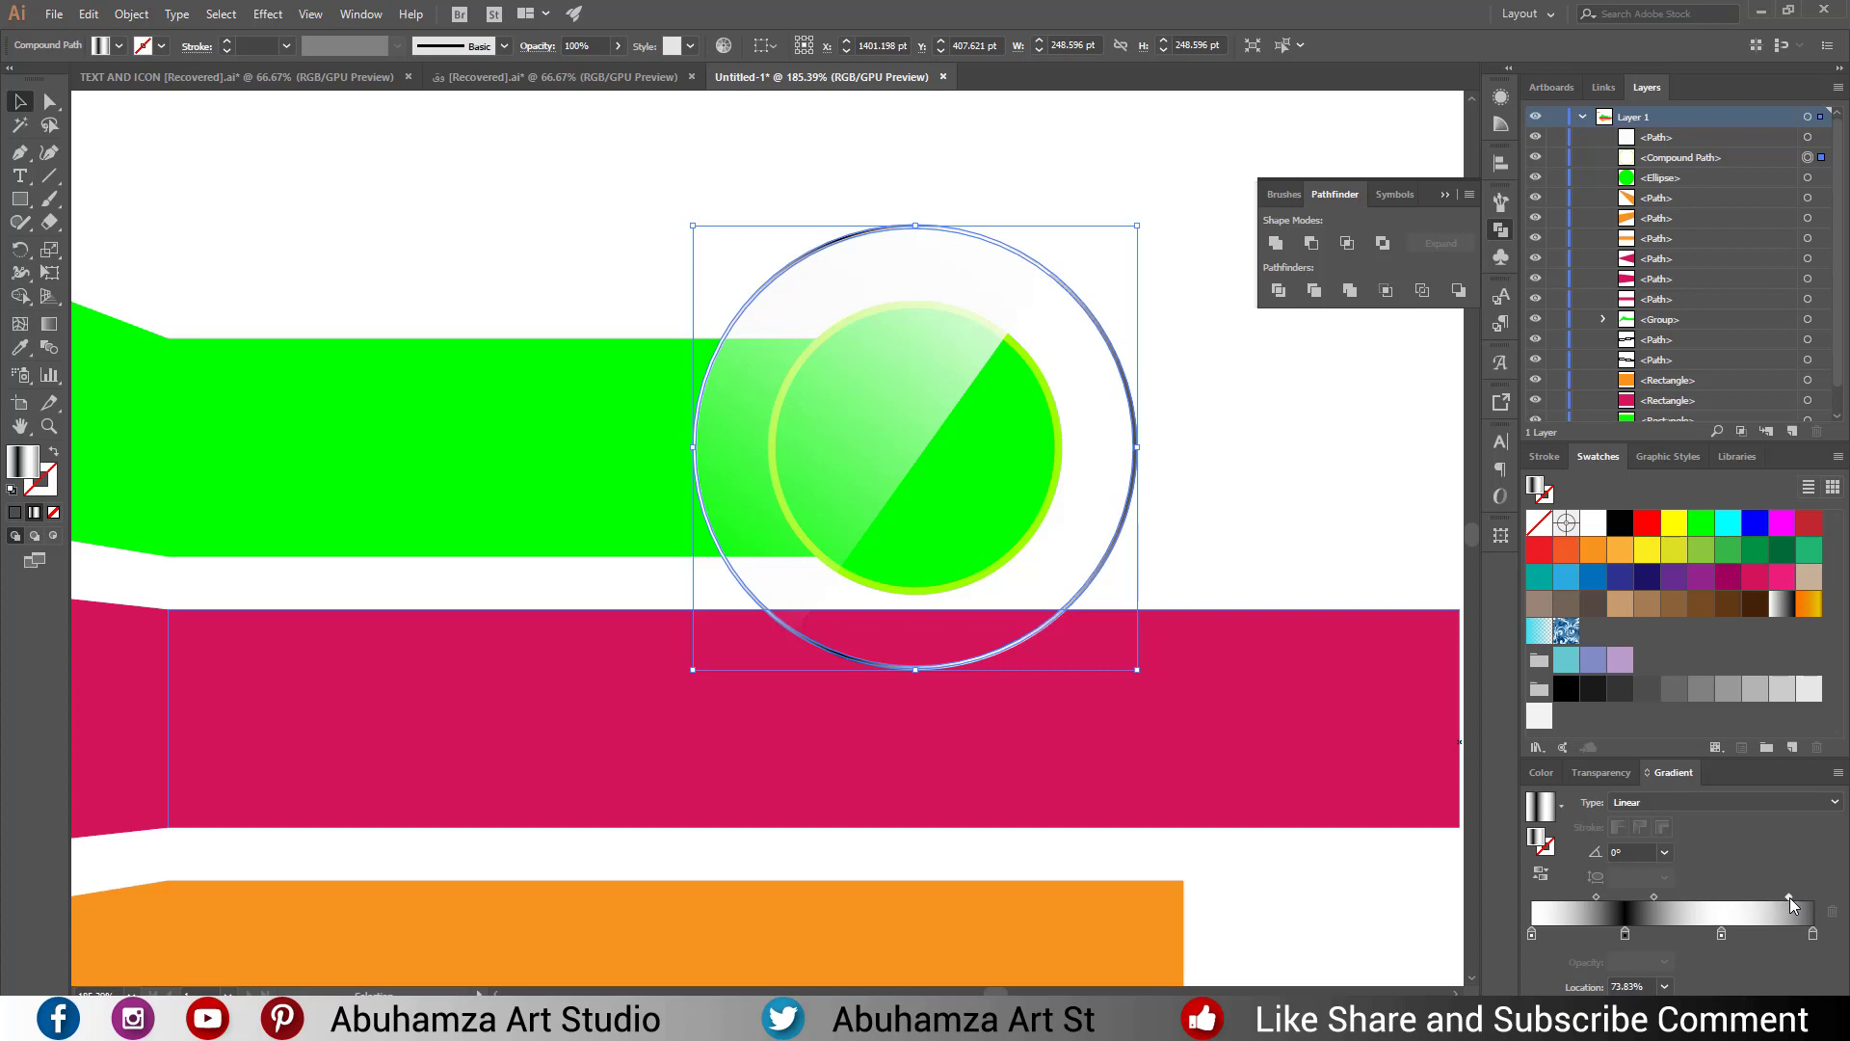
left_click(1312, 476)
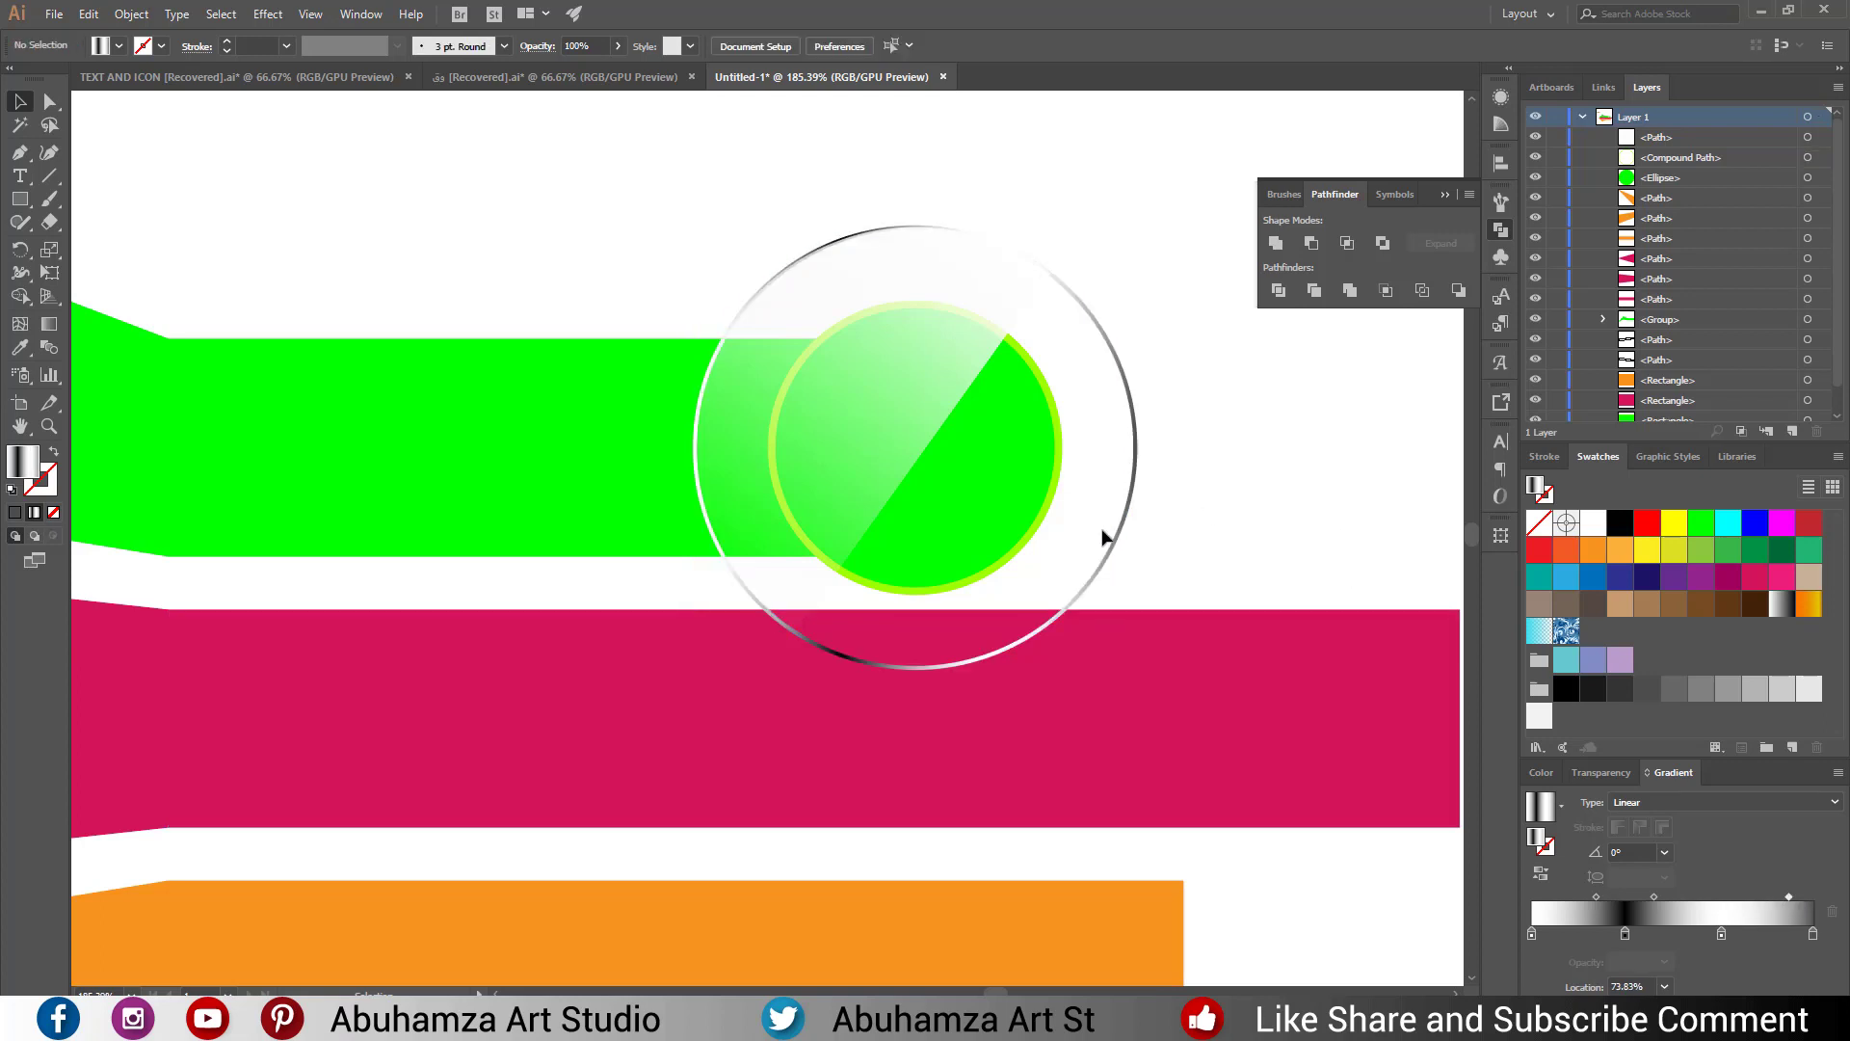
left_click(1110, 556)
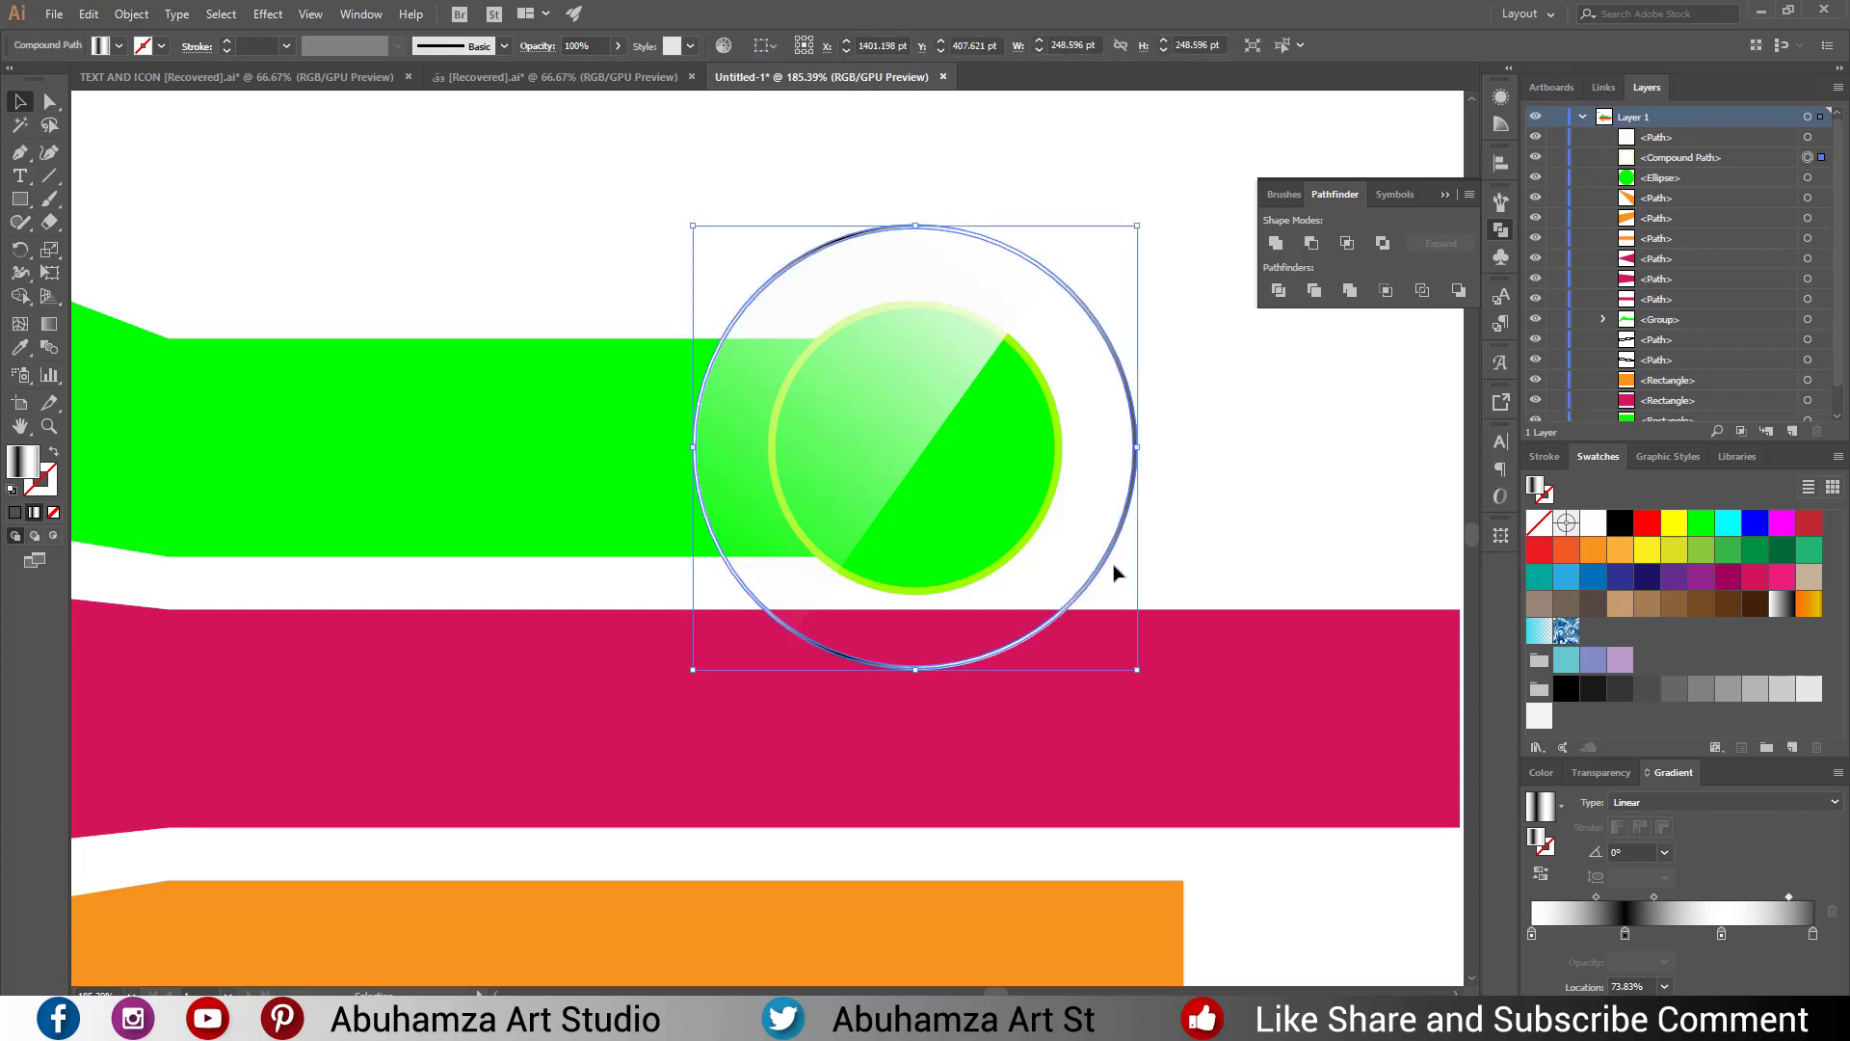
left_click(270, 14)
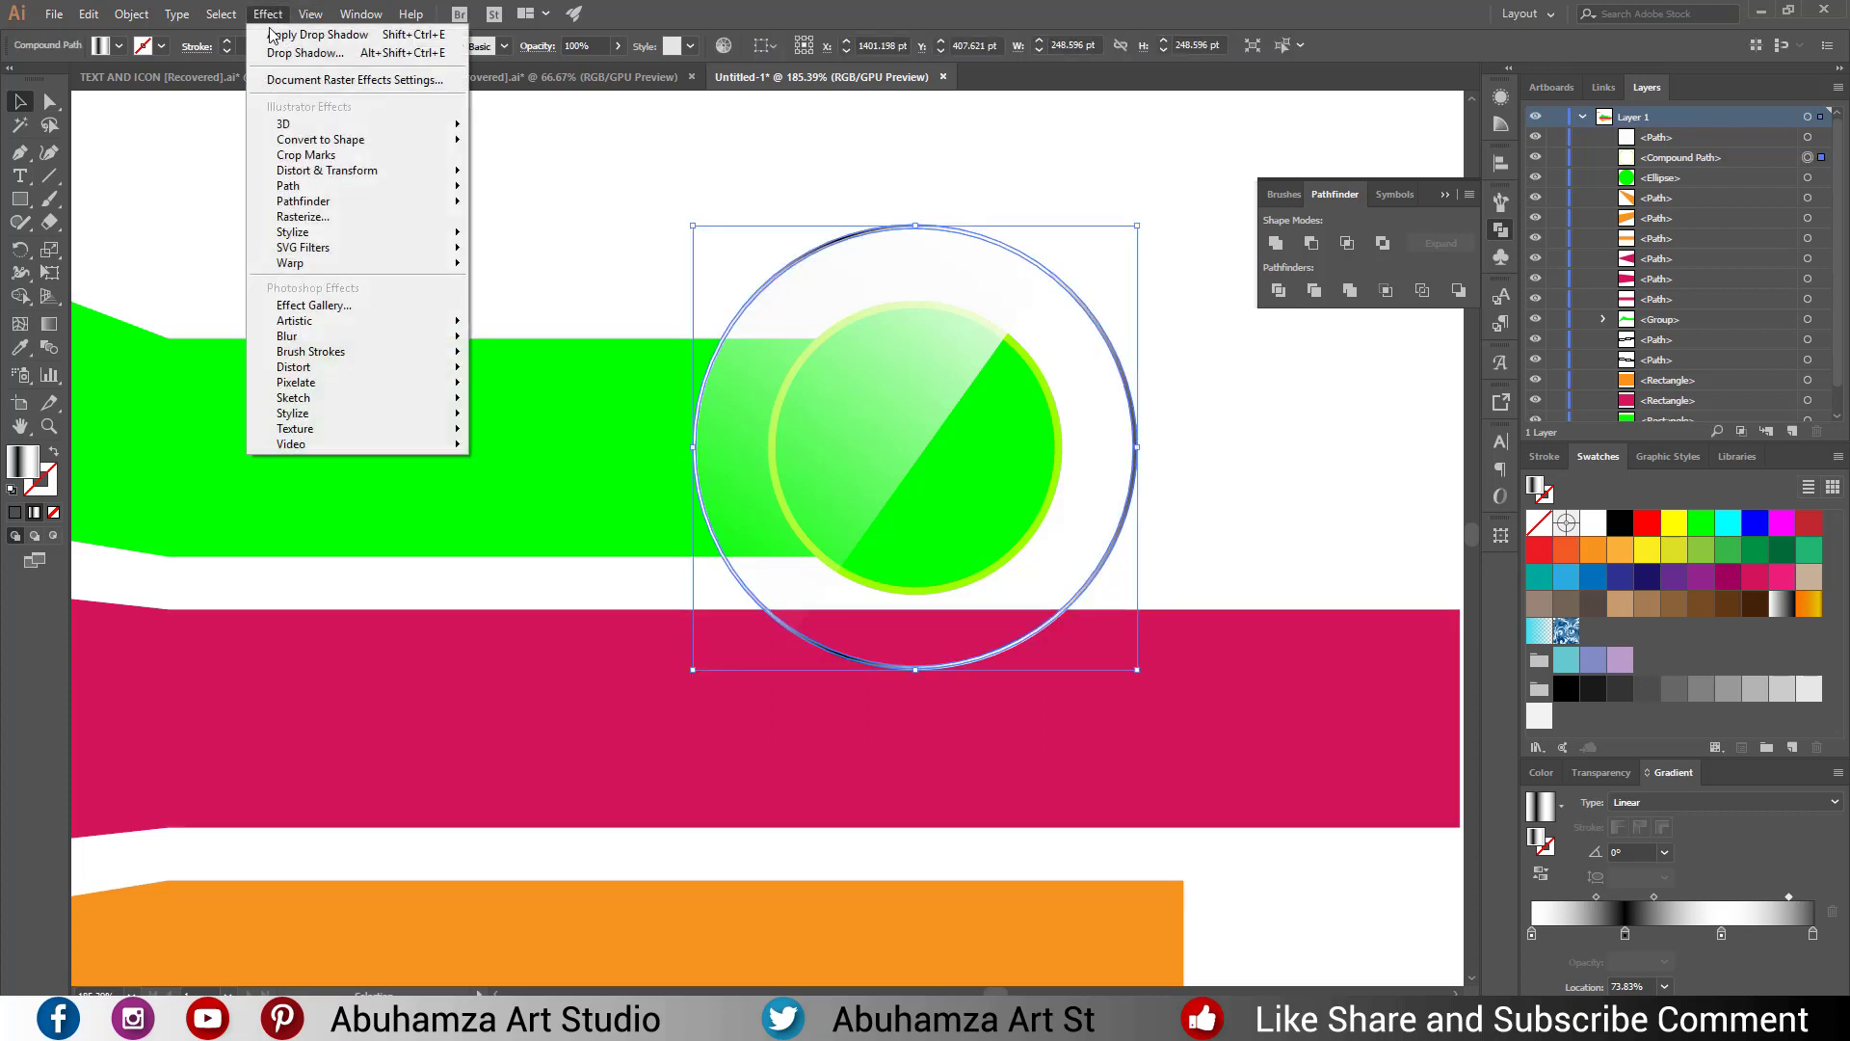
mouse_move(293, 231)
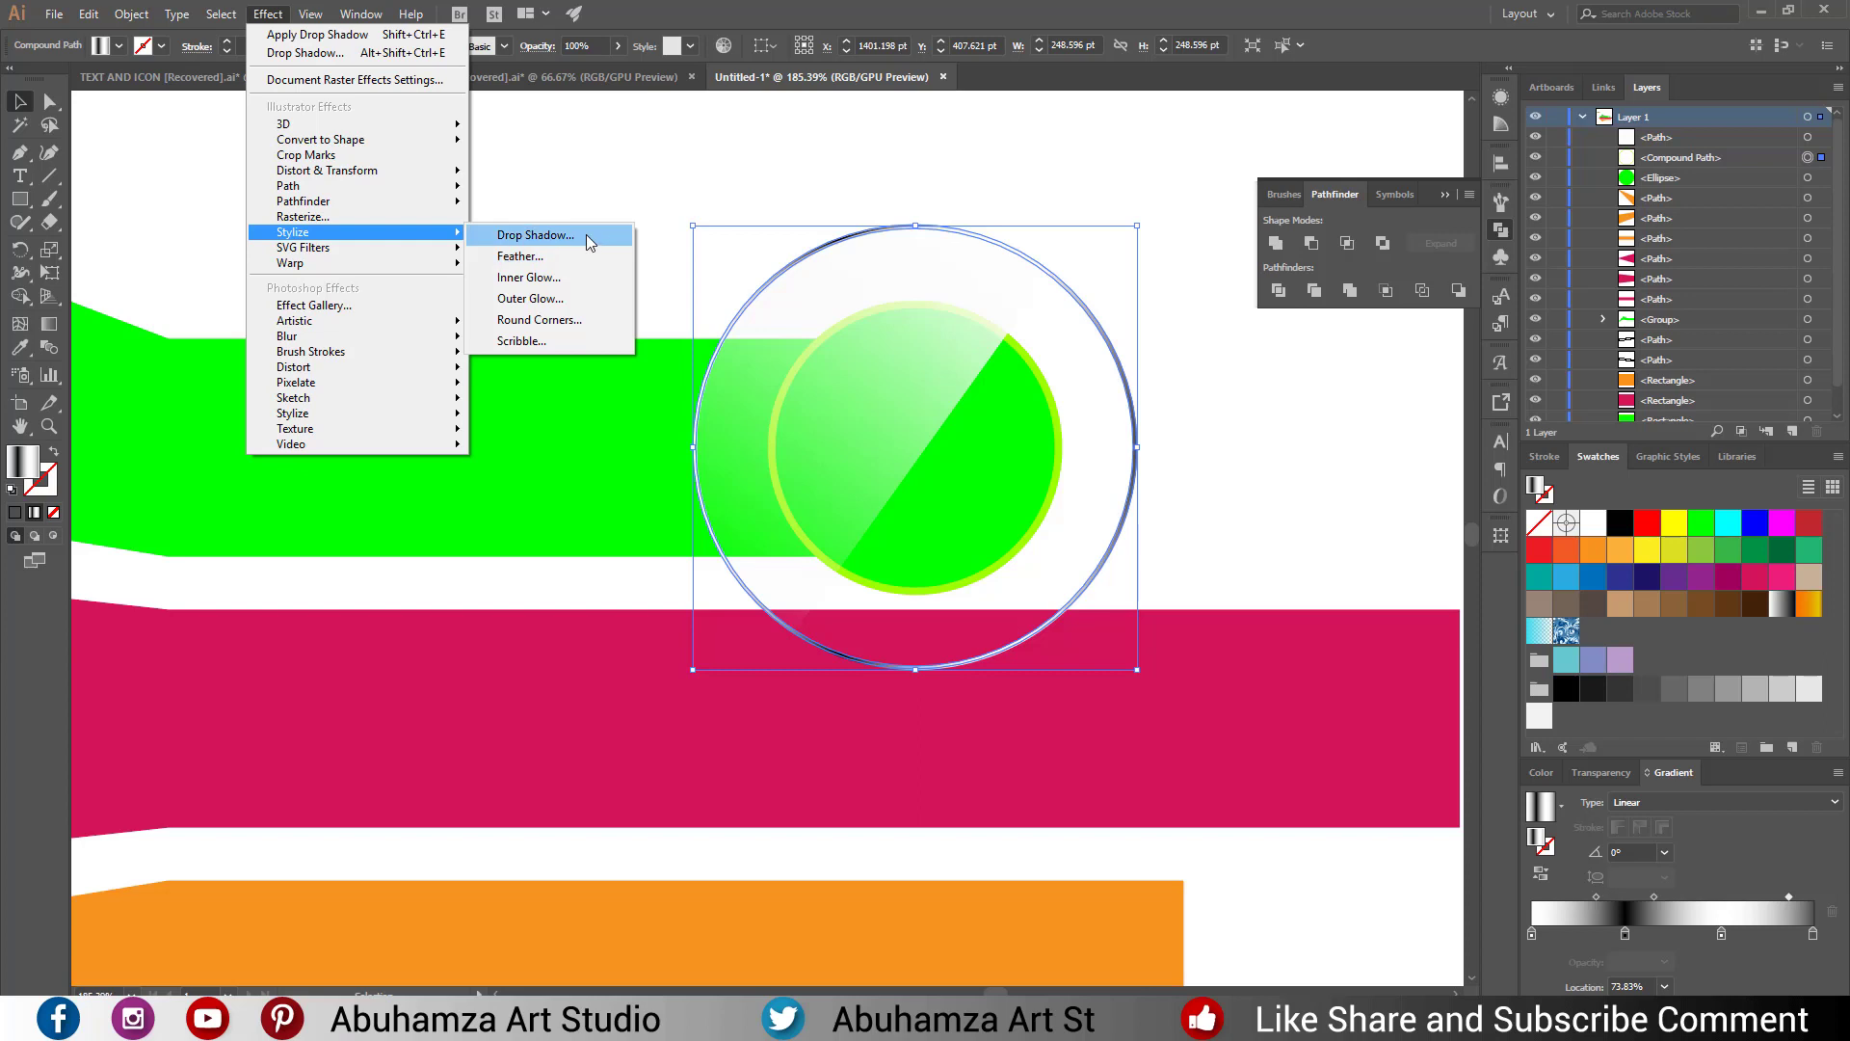
Give the outer ring a Multiply drop shadow with 2 pt blur and 7 pt offsets.
left_click(586, 234)
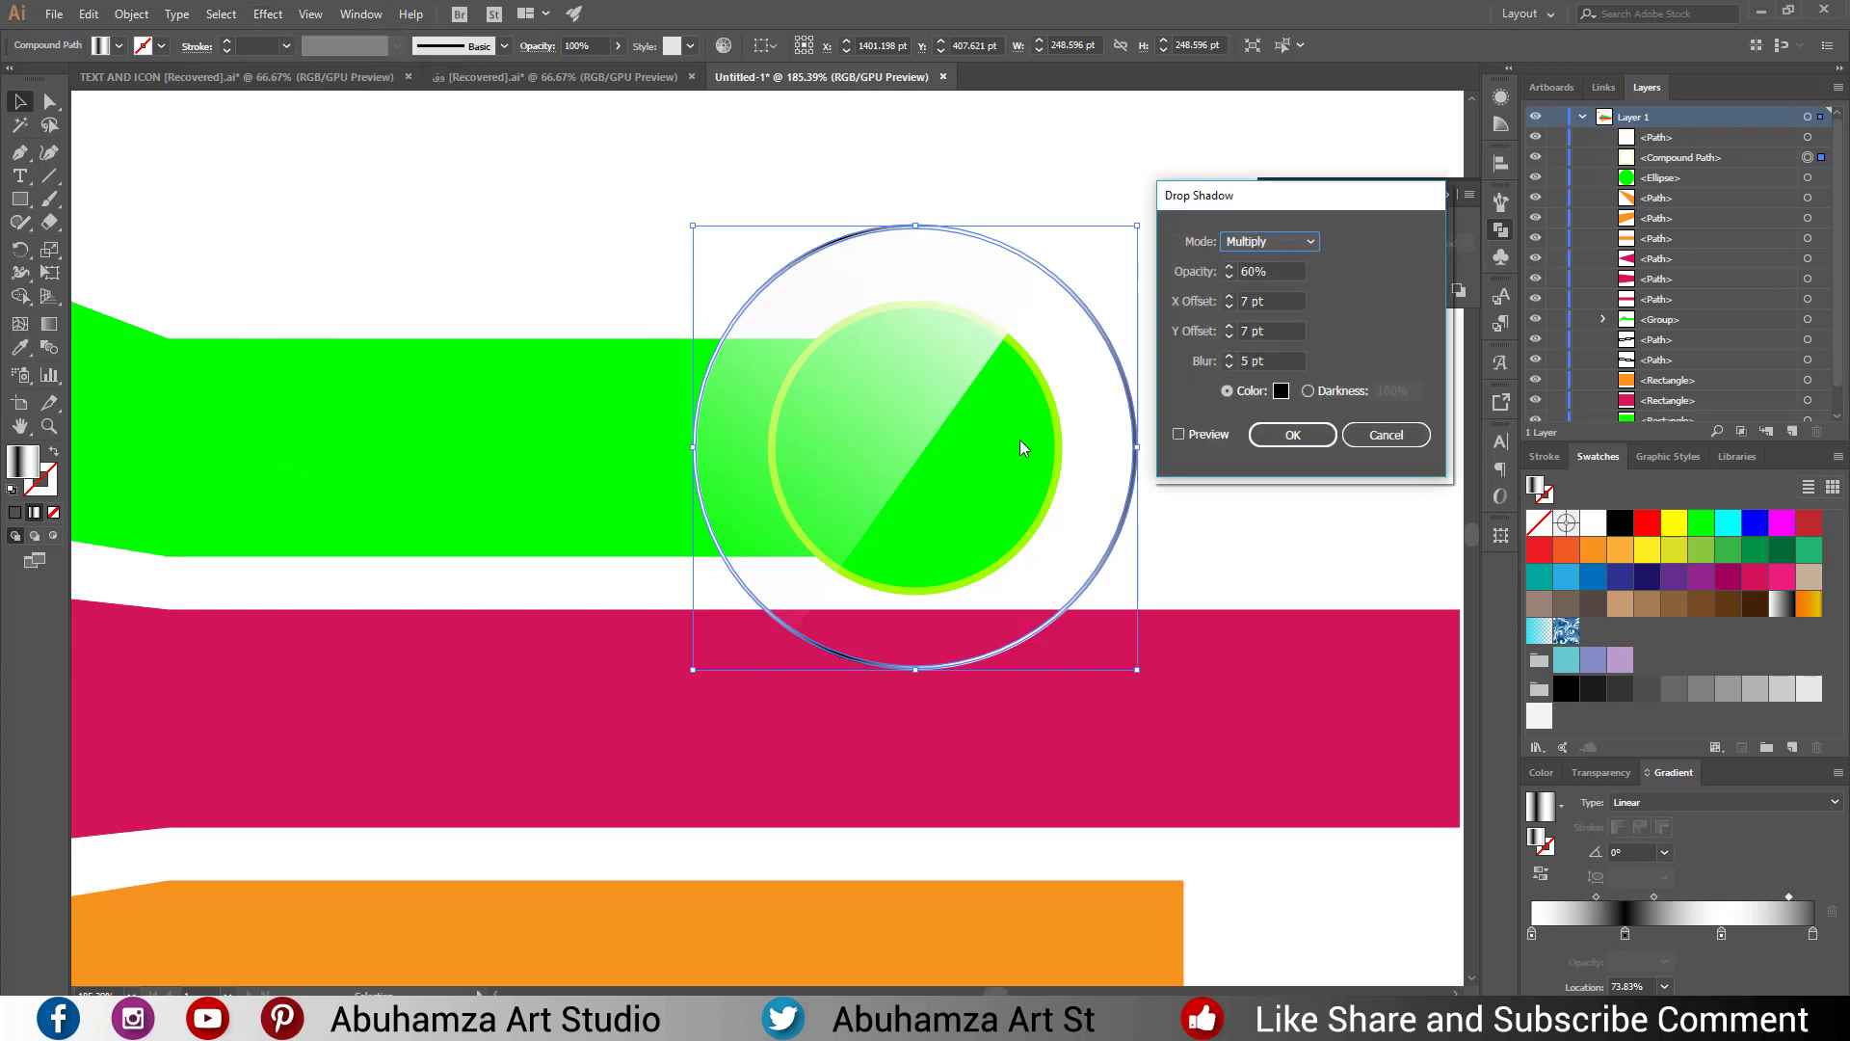
left_click(1212, 435)
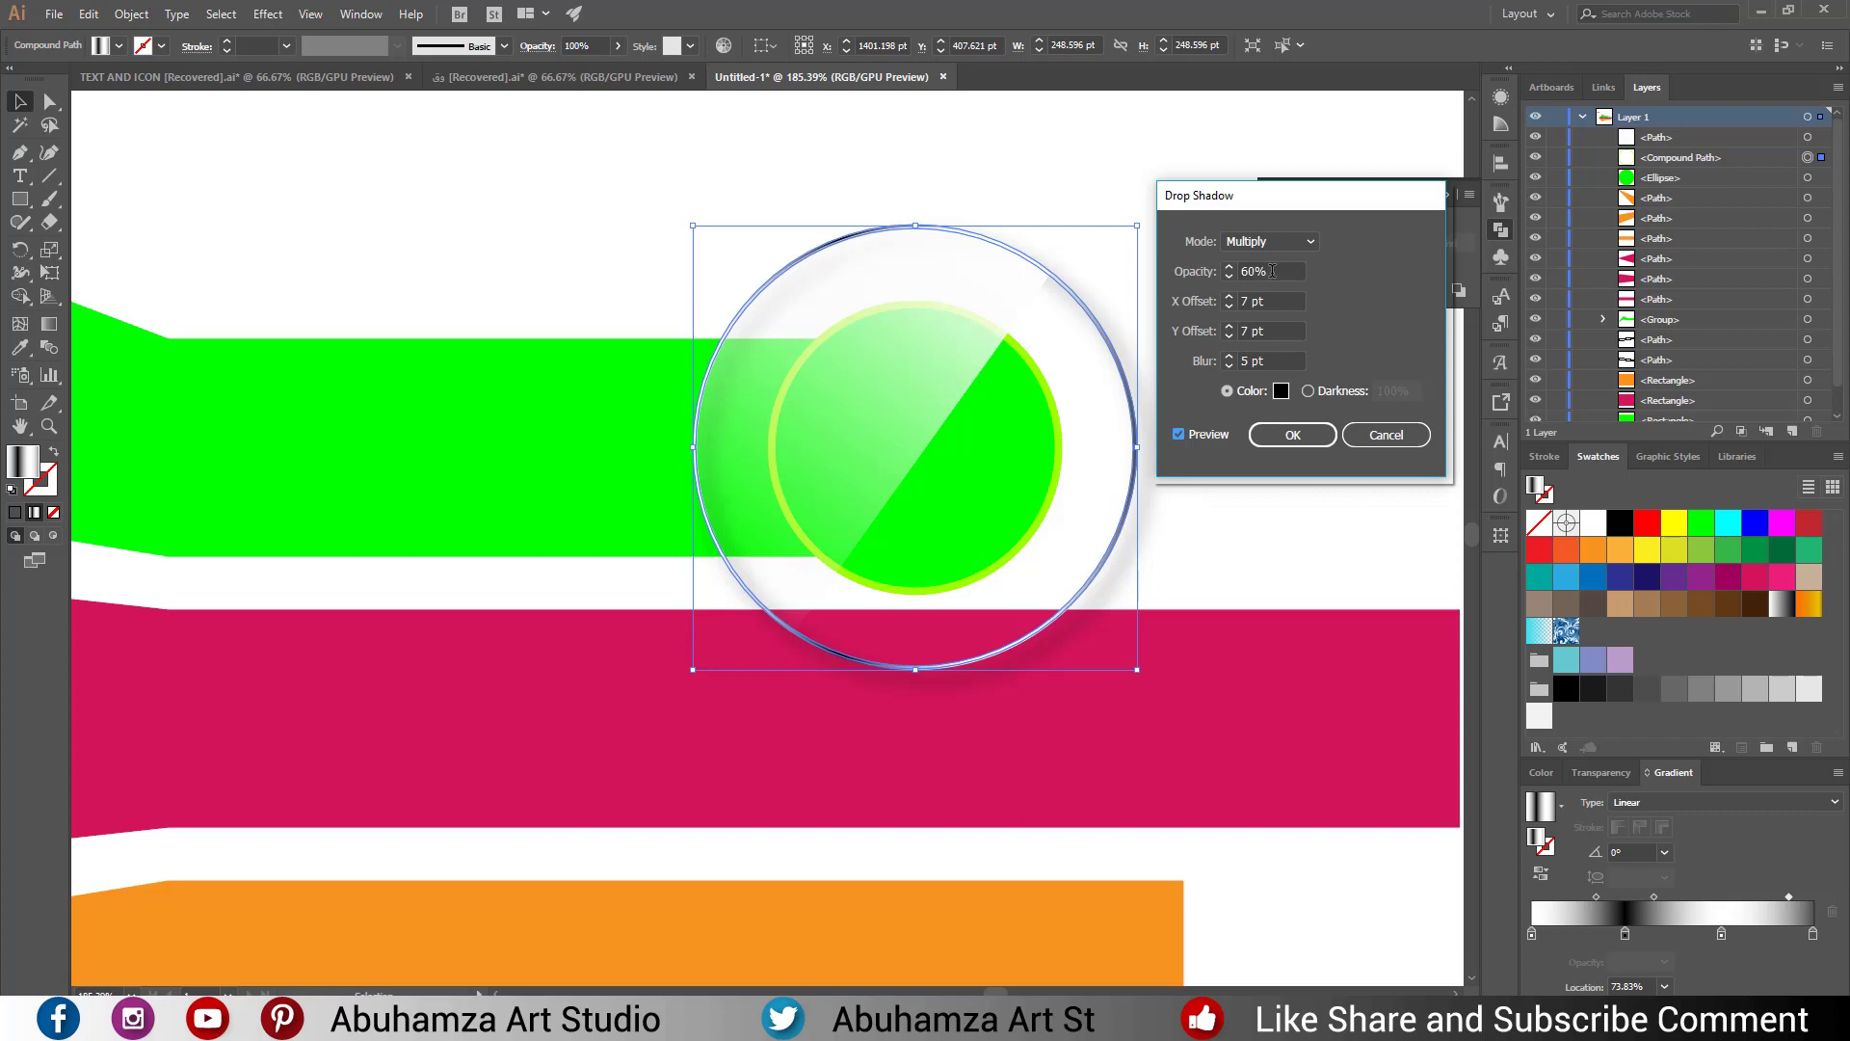
left_click(1229, 359)
left_click(1227, 367)
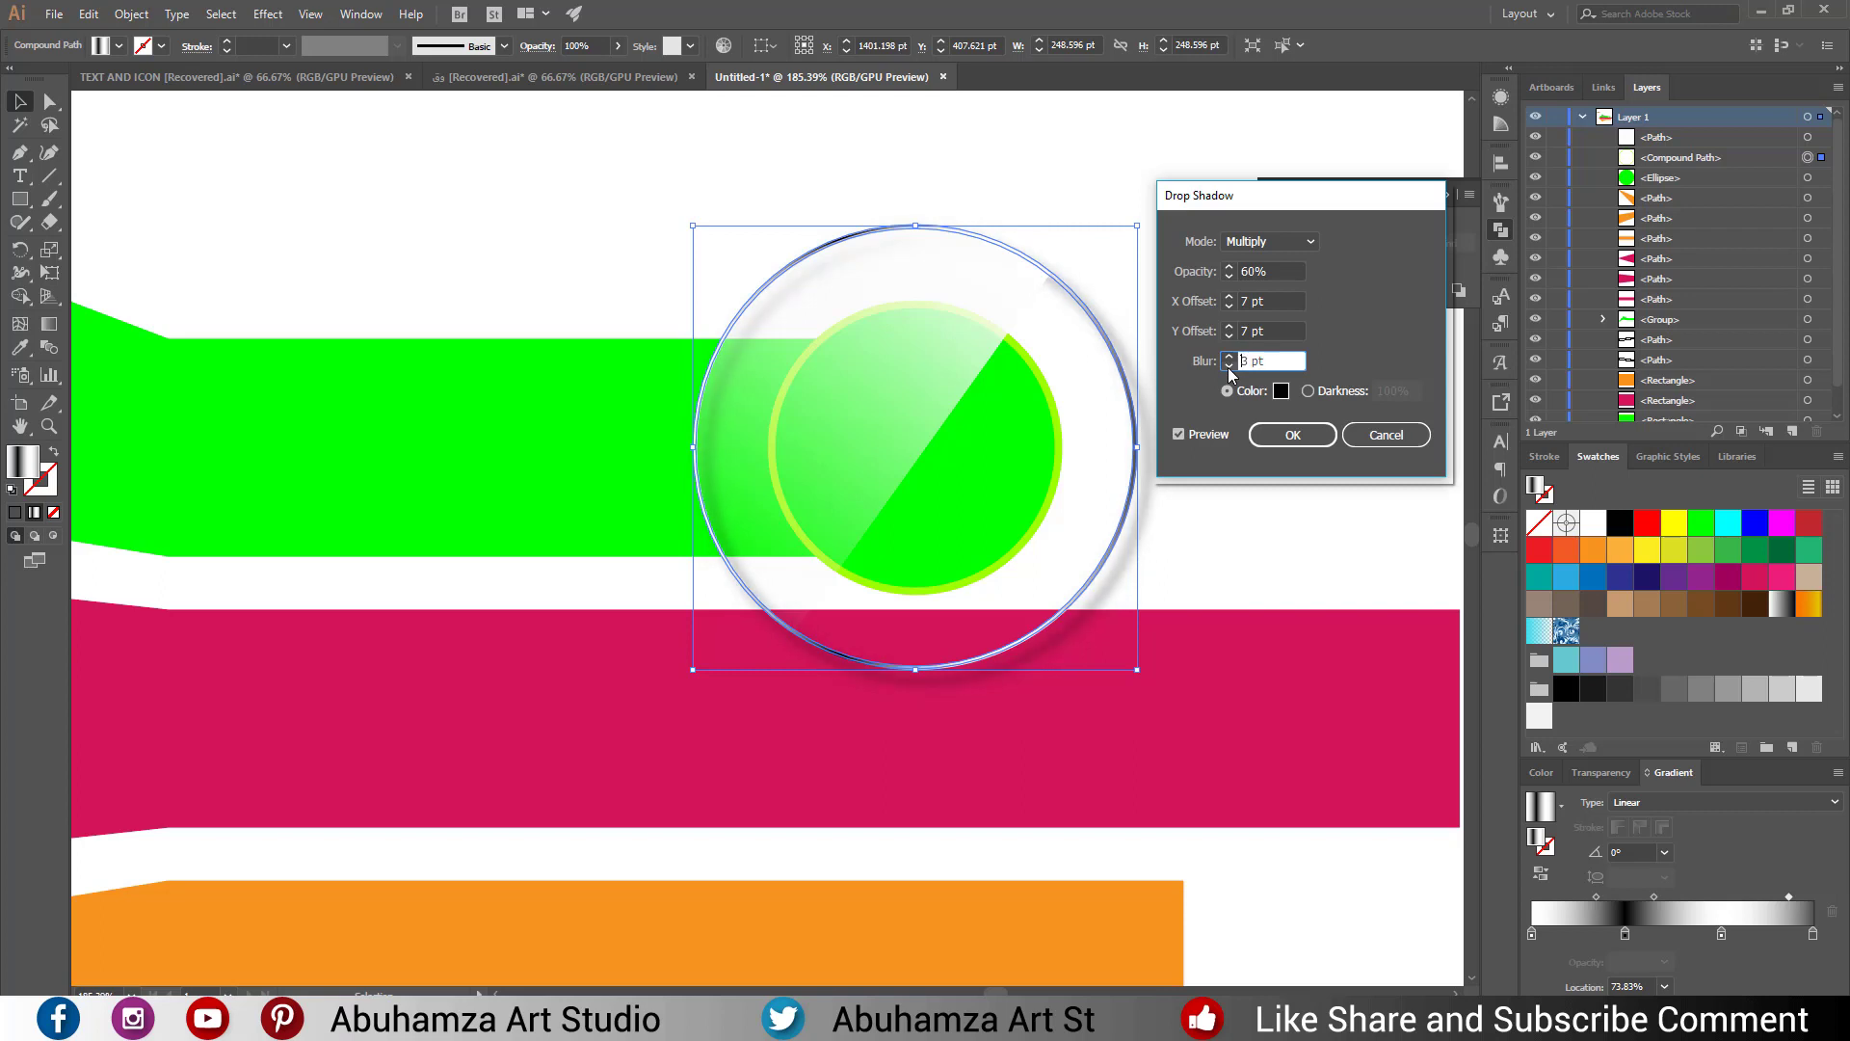
left_click(1228, 367)
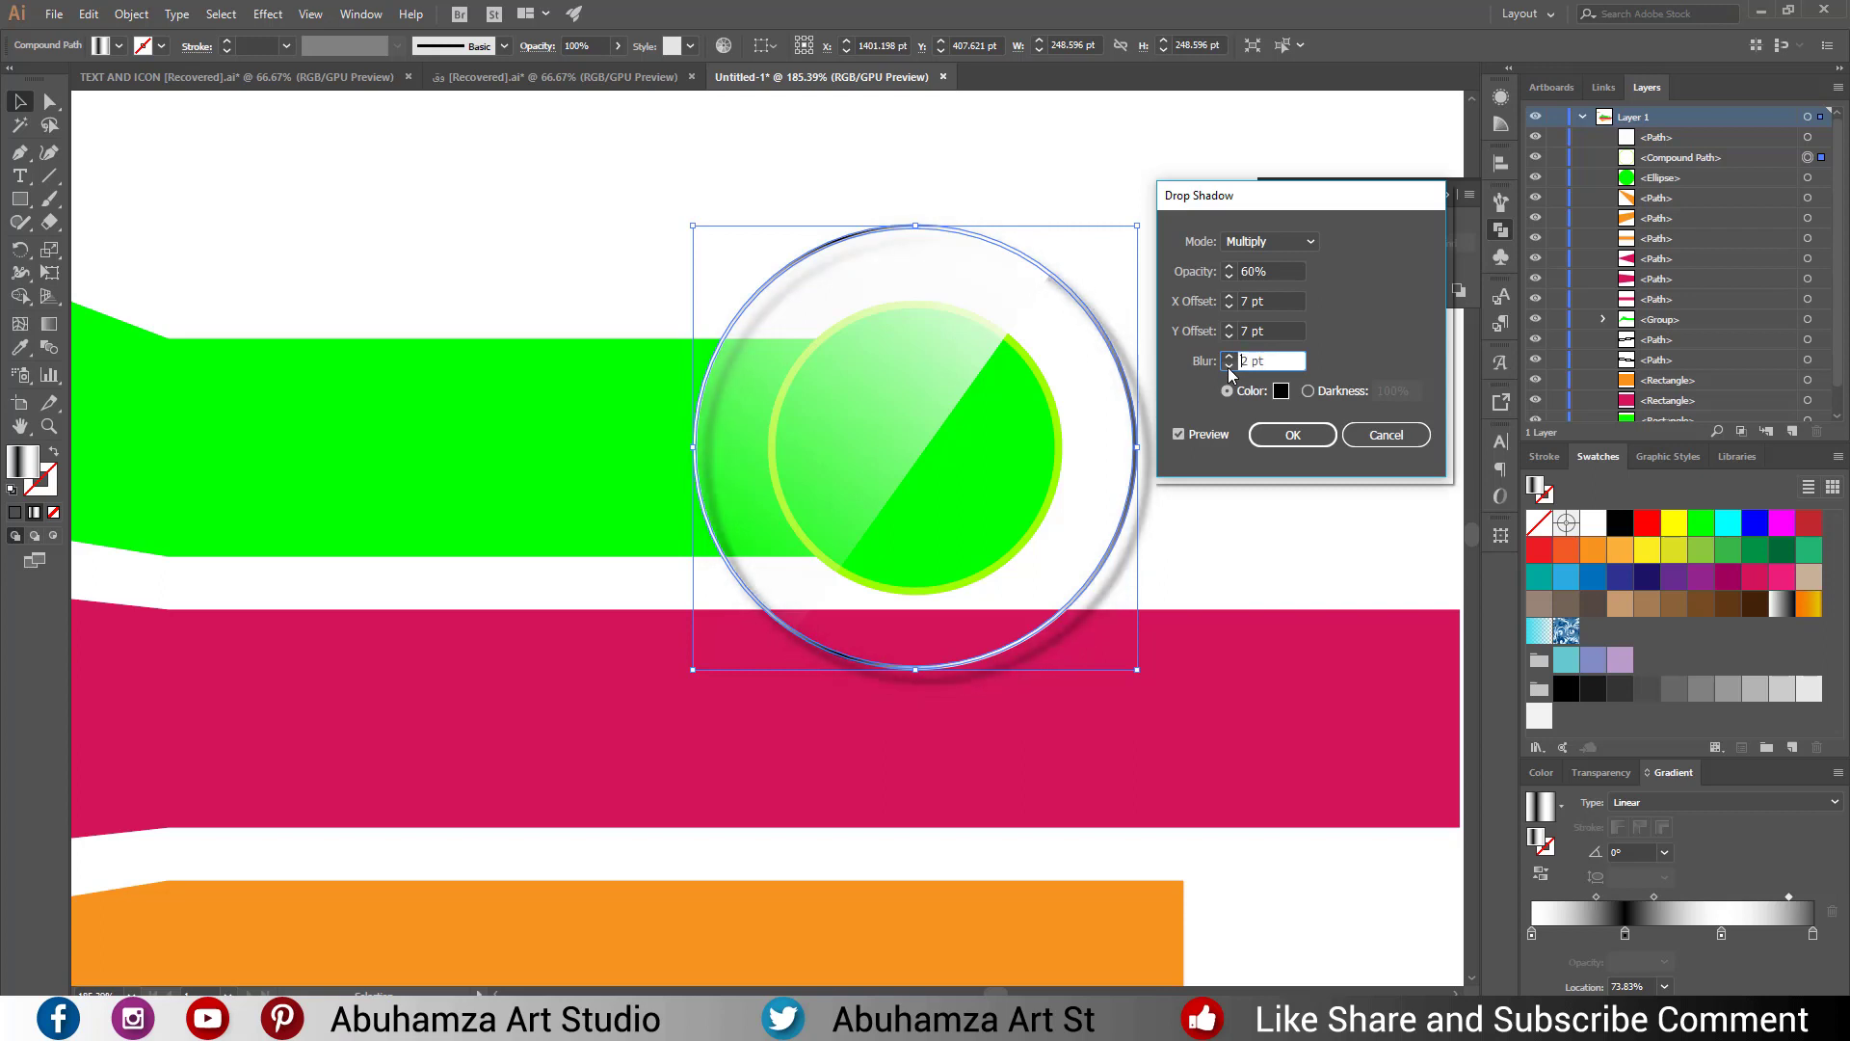
left_click(1277, 270)
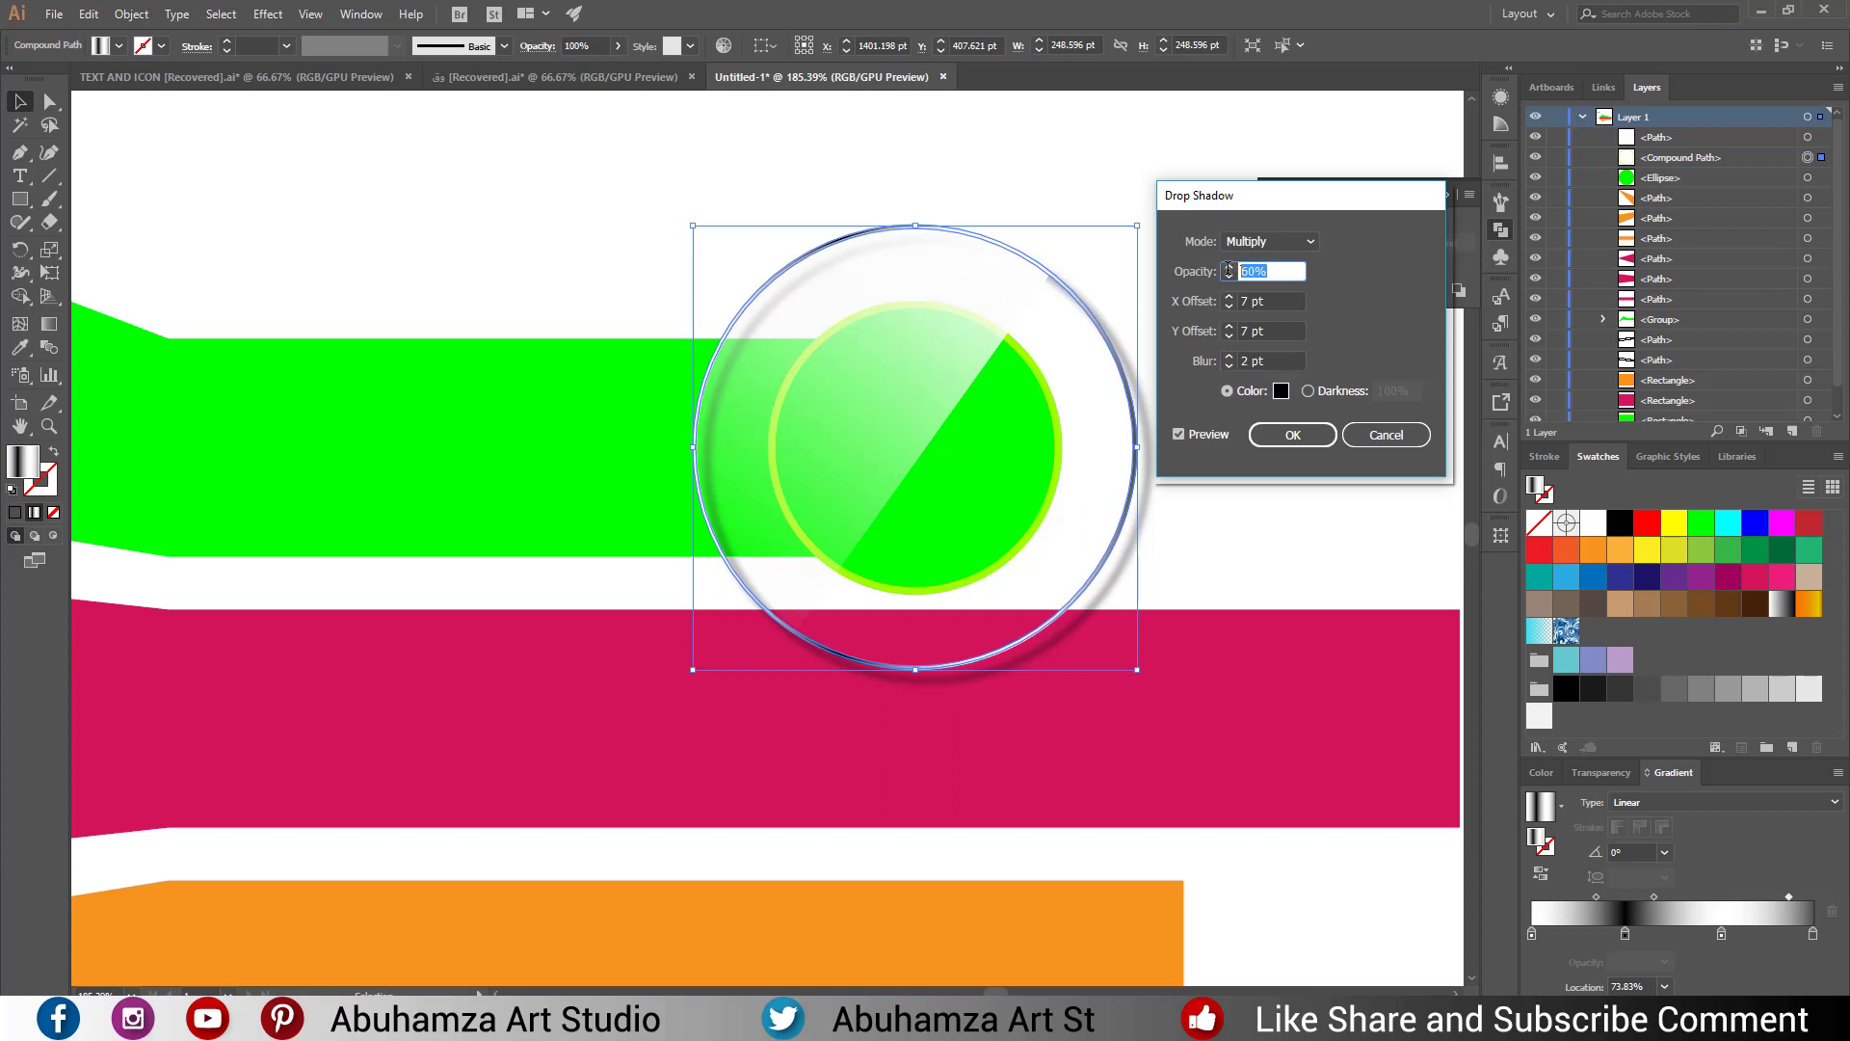
type("40")
key("BackSpace")
key("Return")
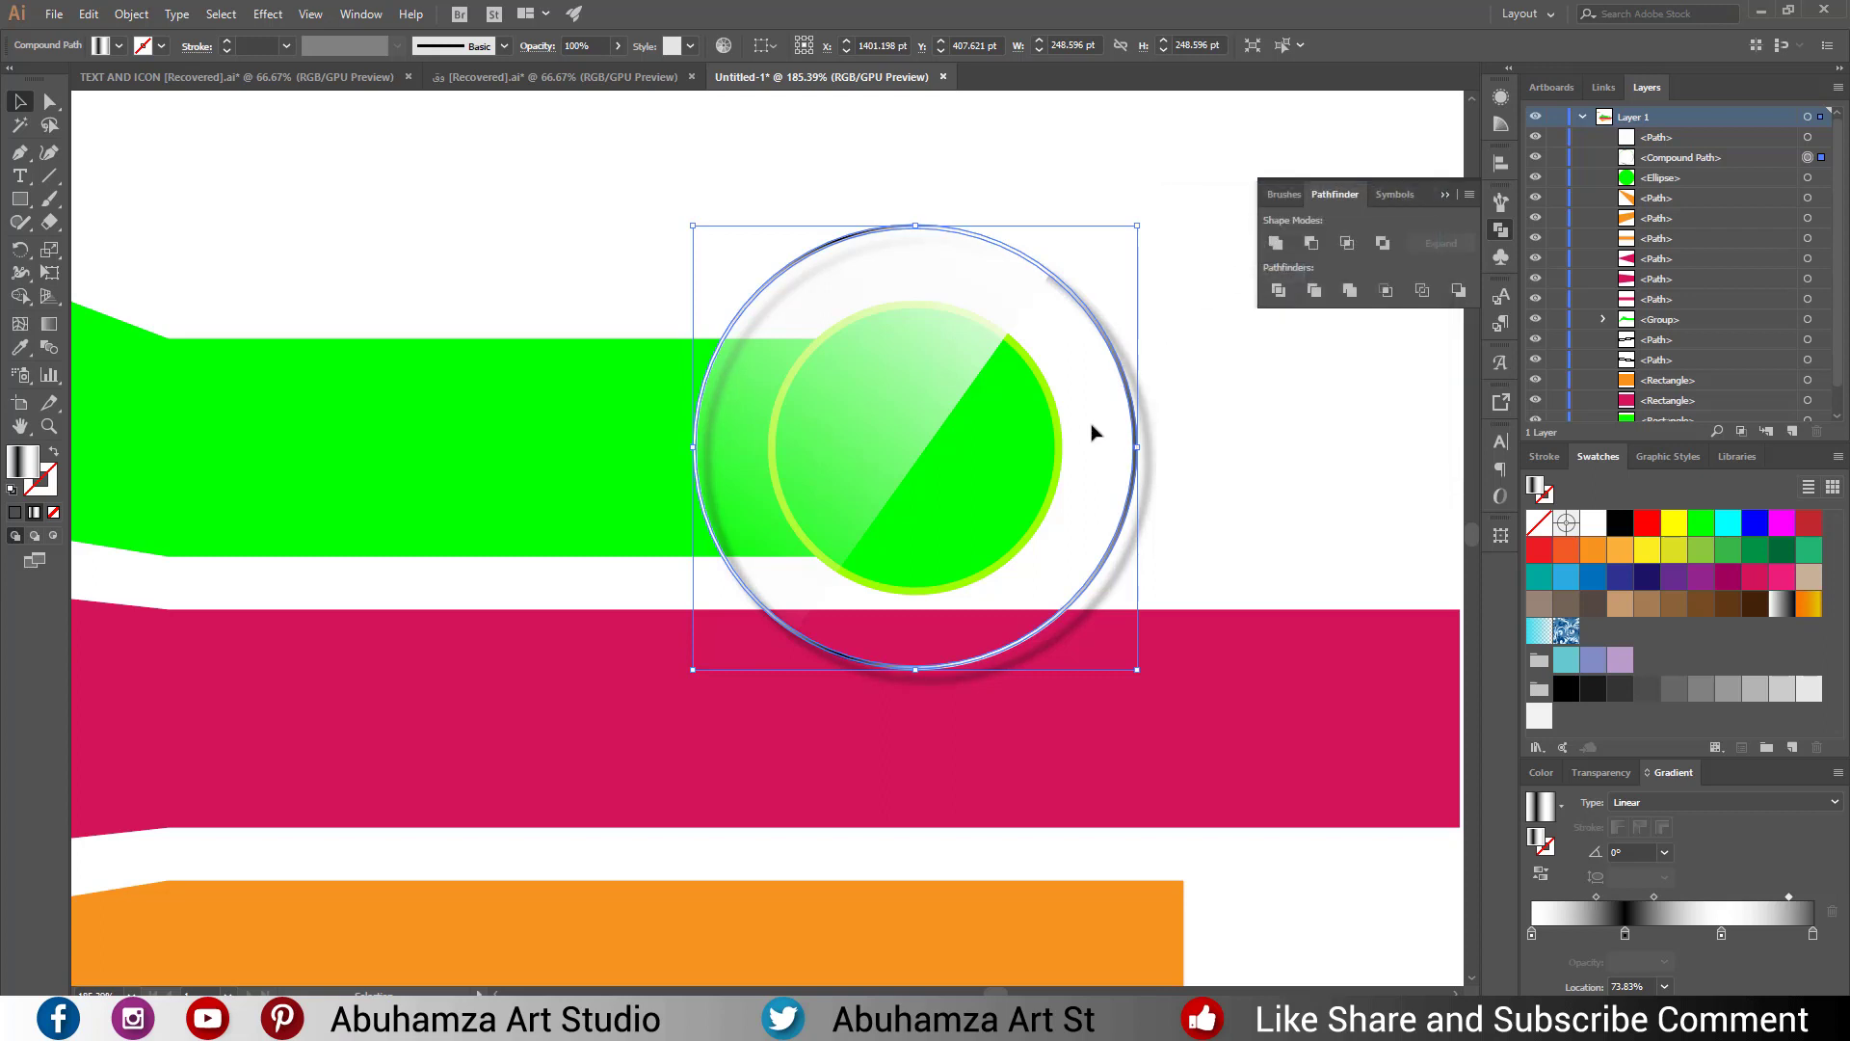
left_click(995, 501)
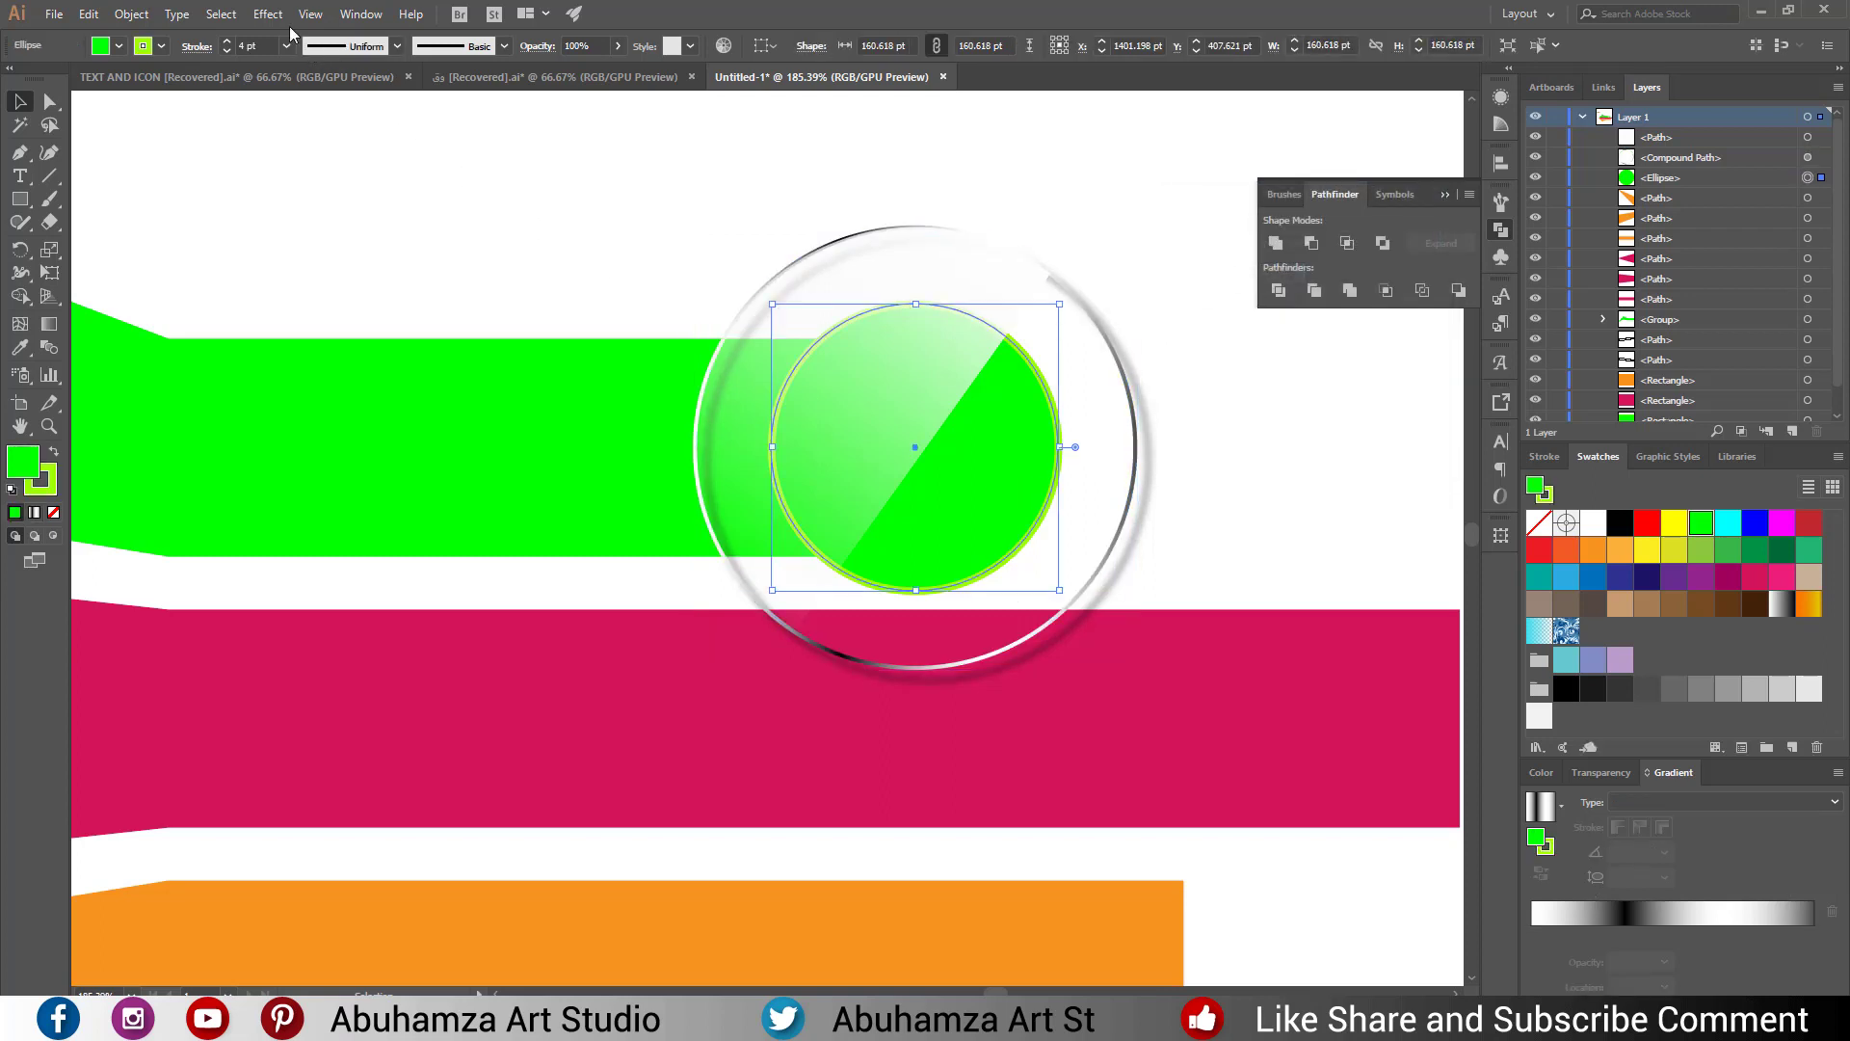
Give the inner green circle a drop shadow with 5 pt blur at 50% opacity.
left_click(267, 13)
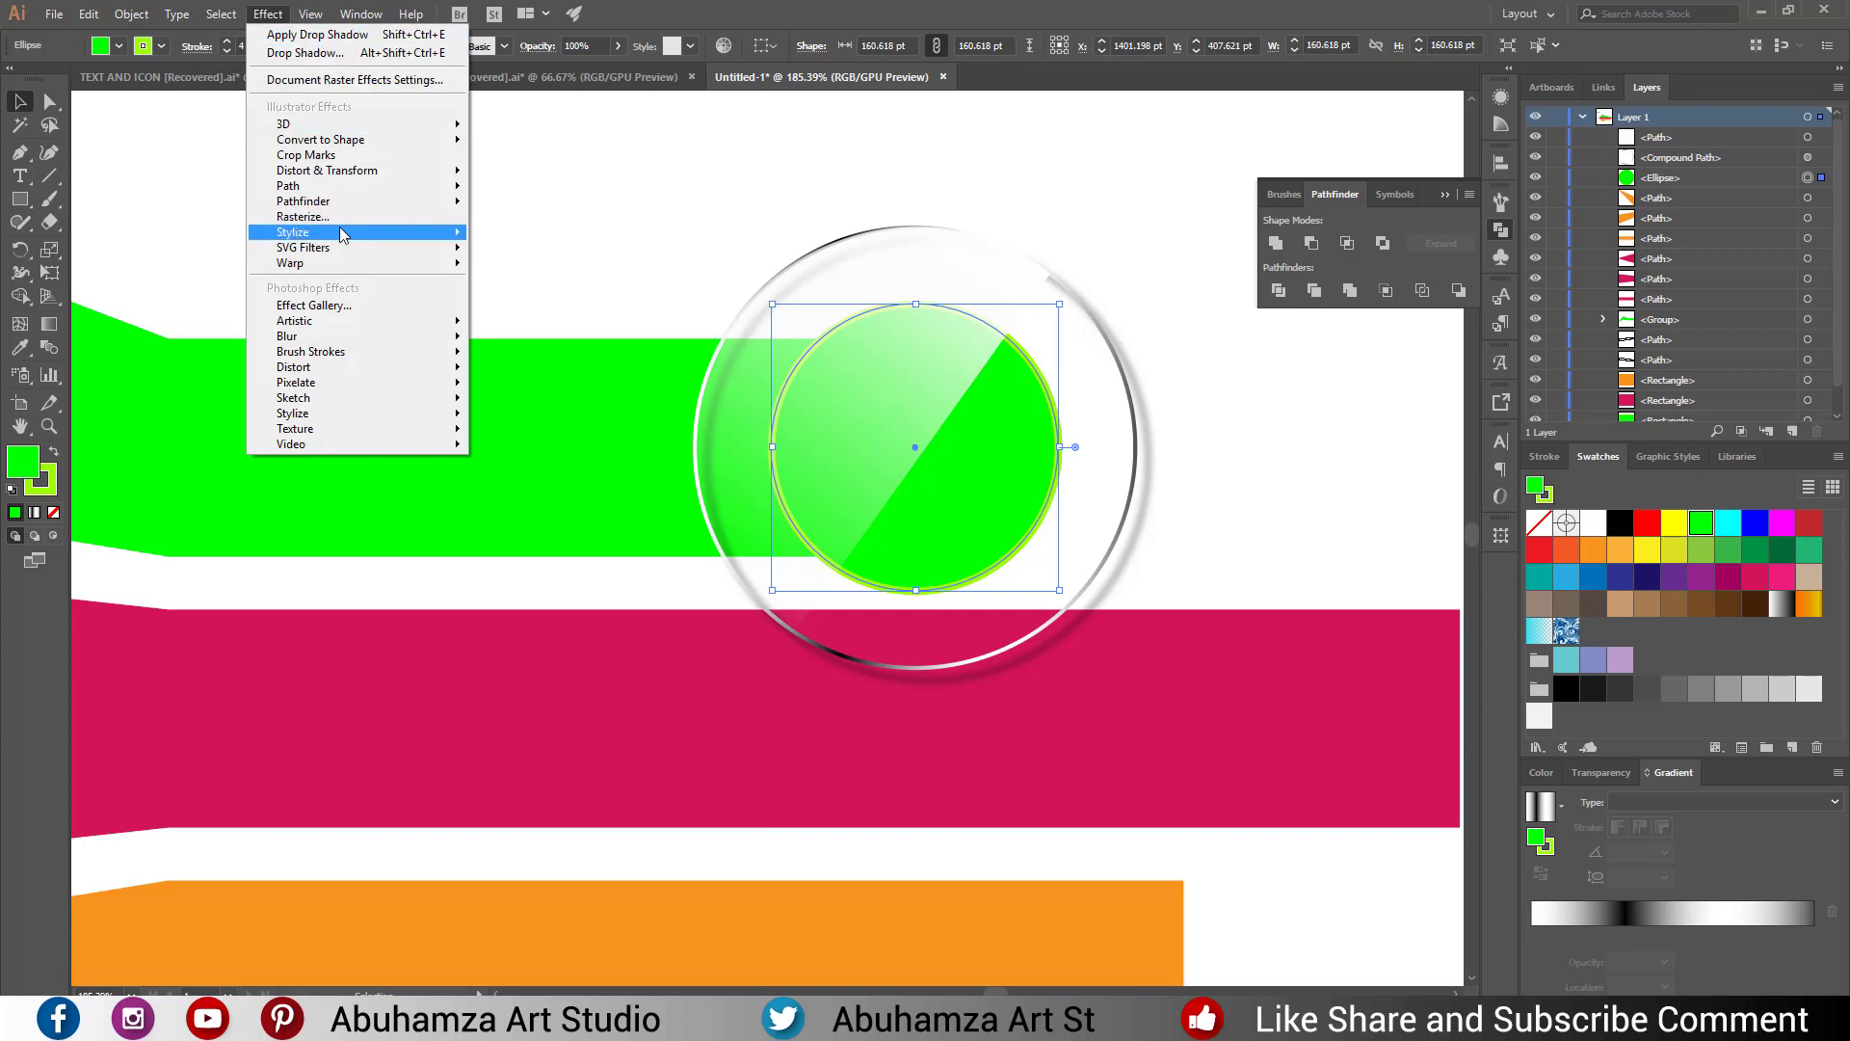
left_click(523, 237)
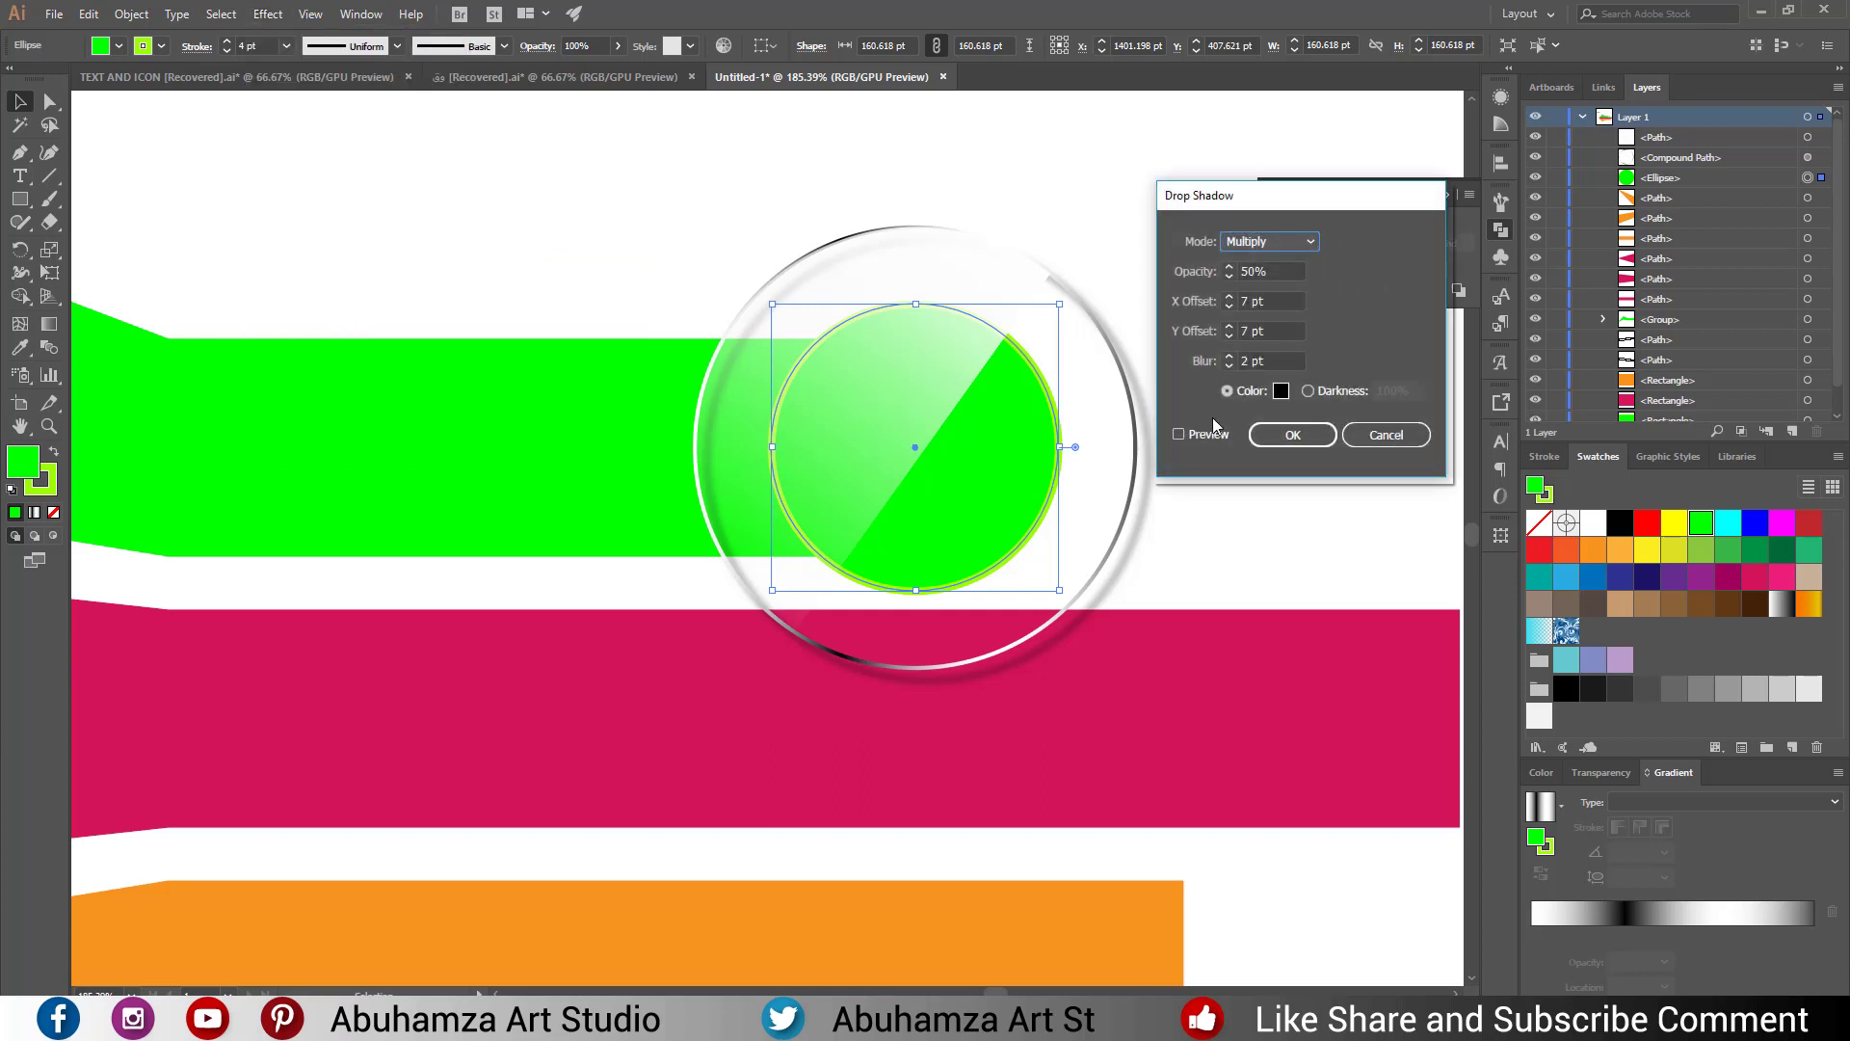
left_click(1230, 365)
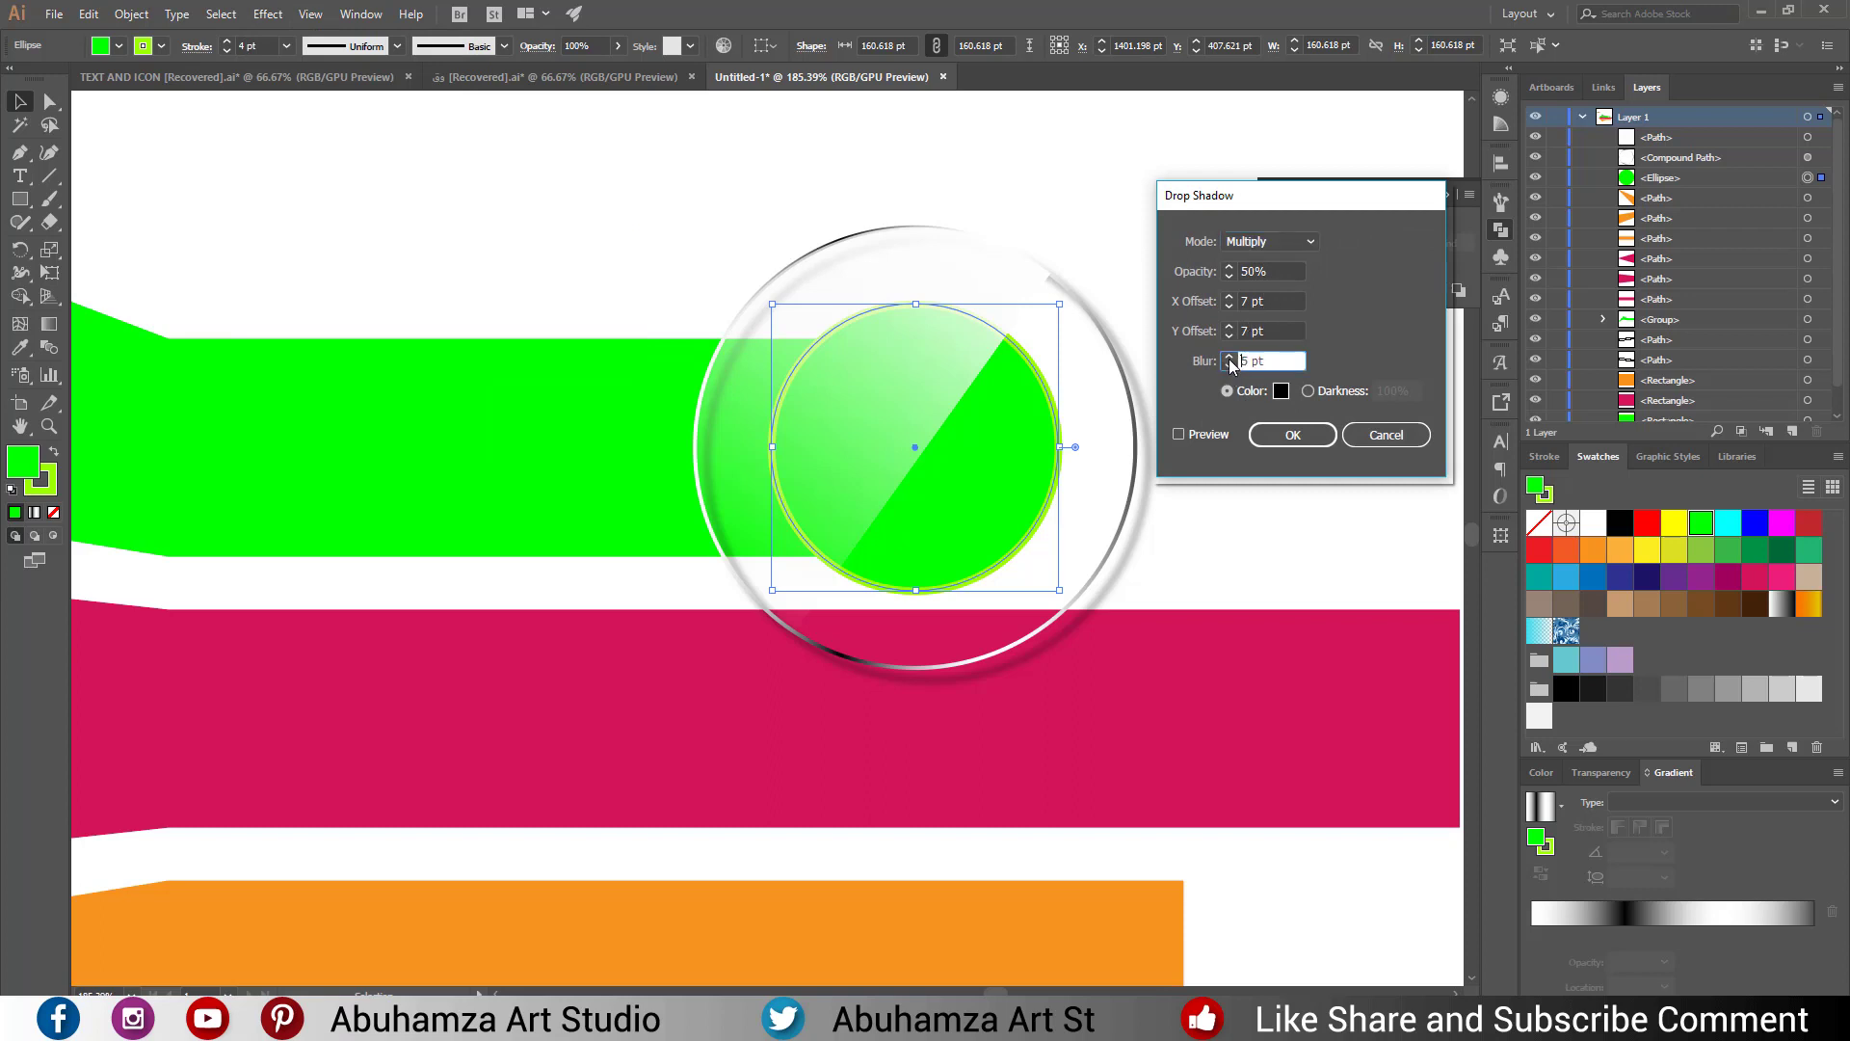
left_click(1214, 433)
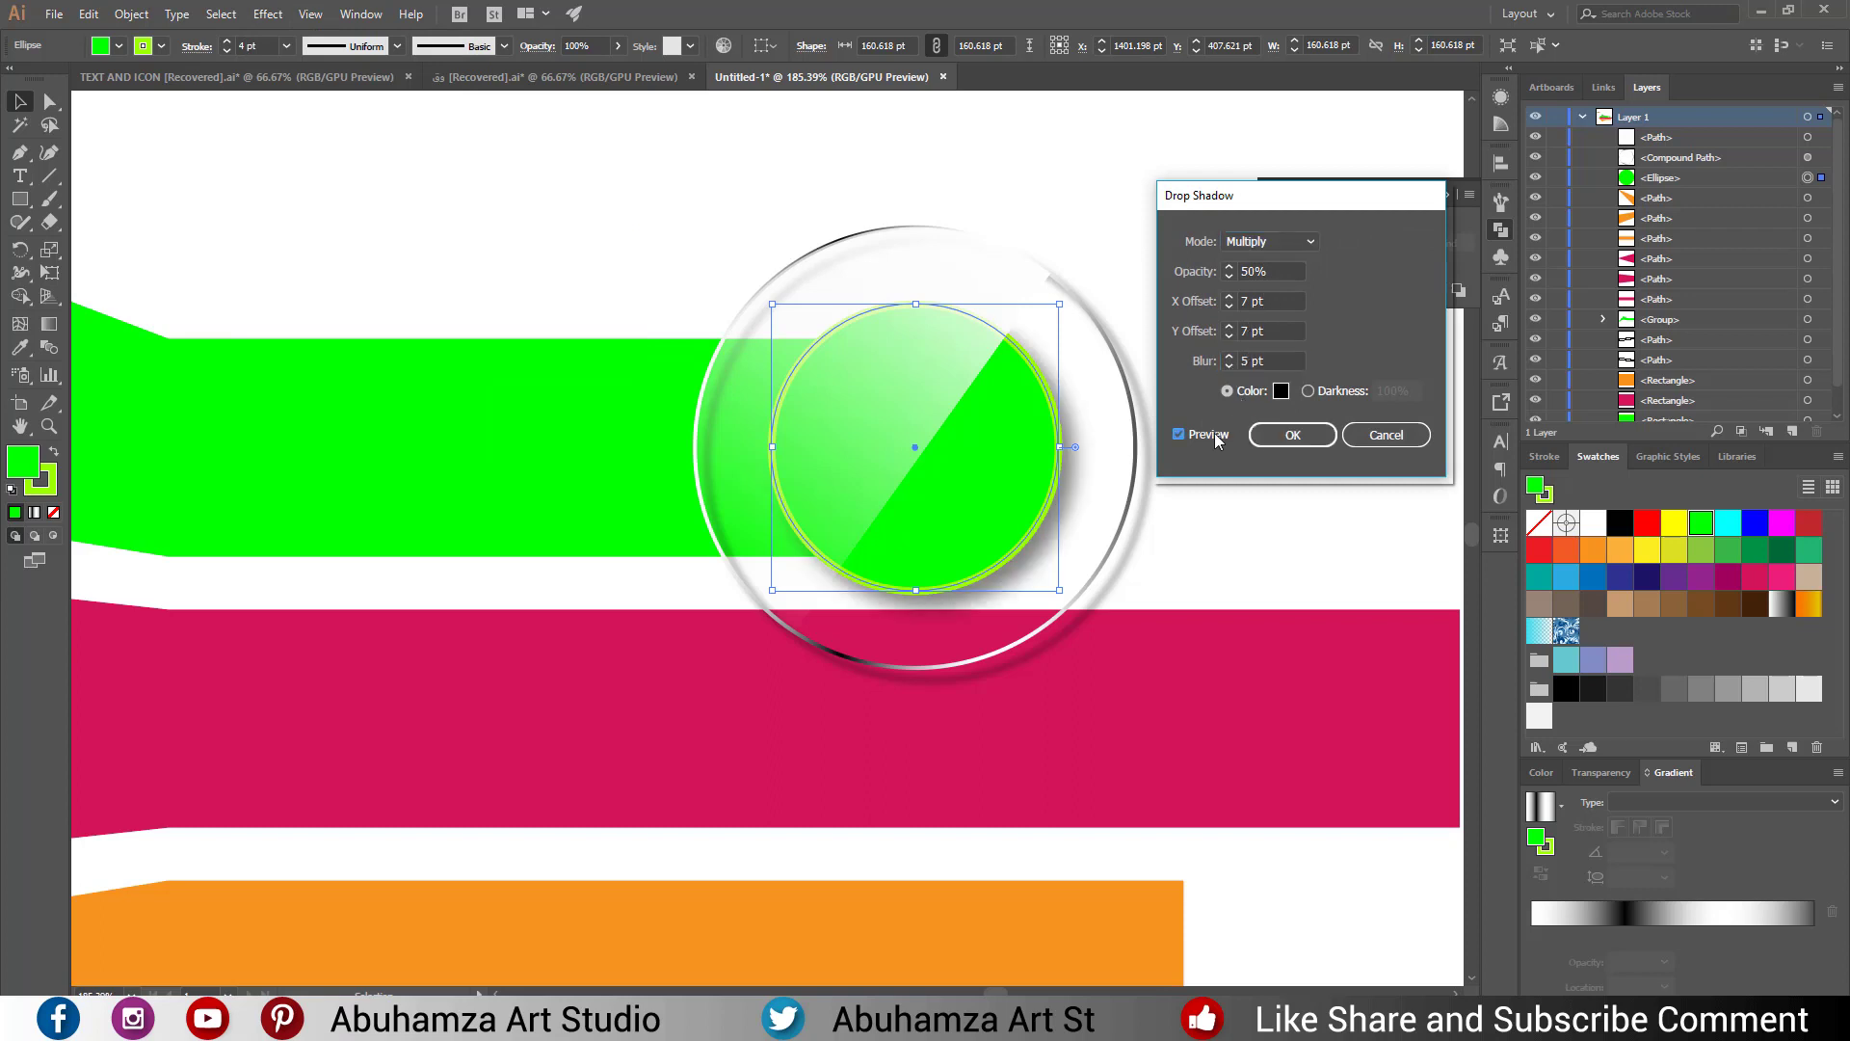
left_click(1292, 434)
left_click(1265, 466)
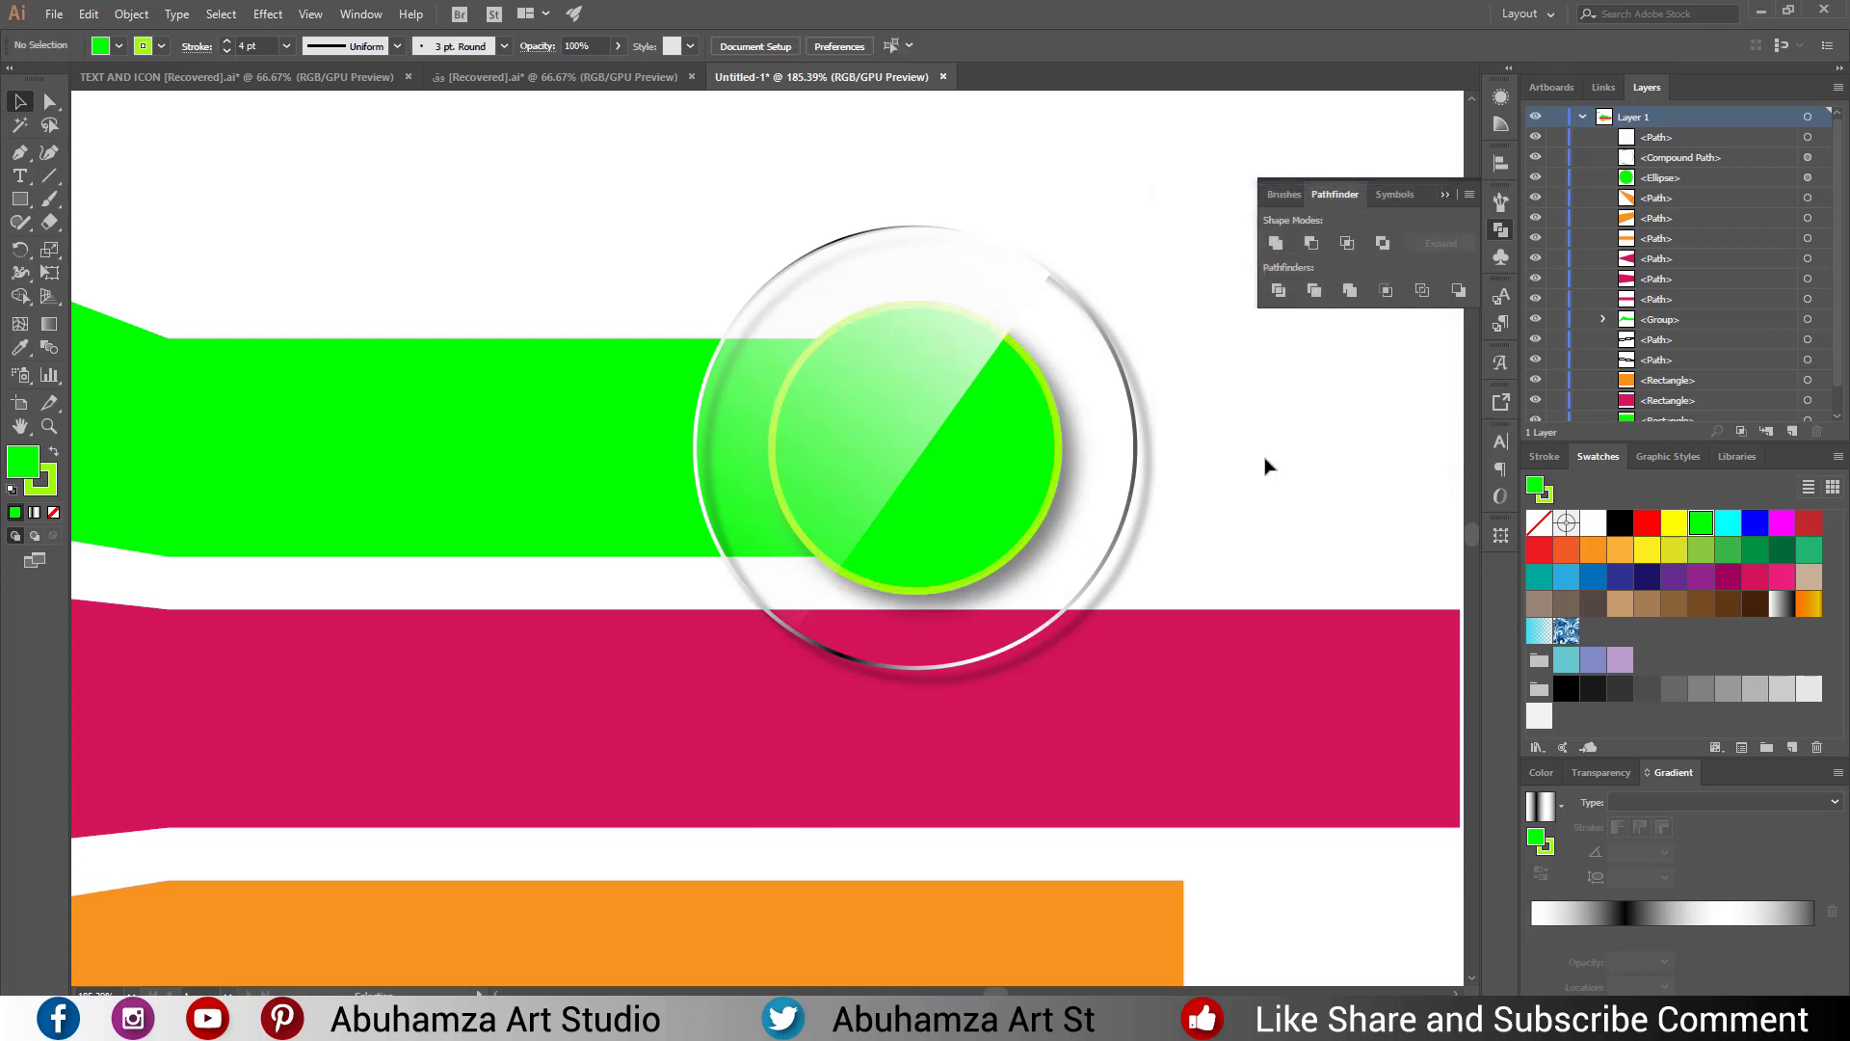
Add a two-line '01 OPTION' text label above the green bar.
key("z")
left_click(997, 515, "alt")
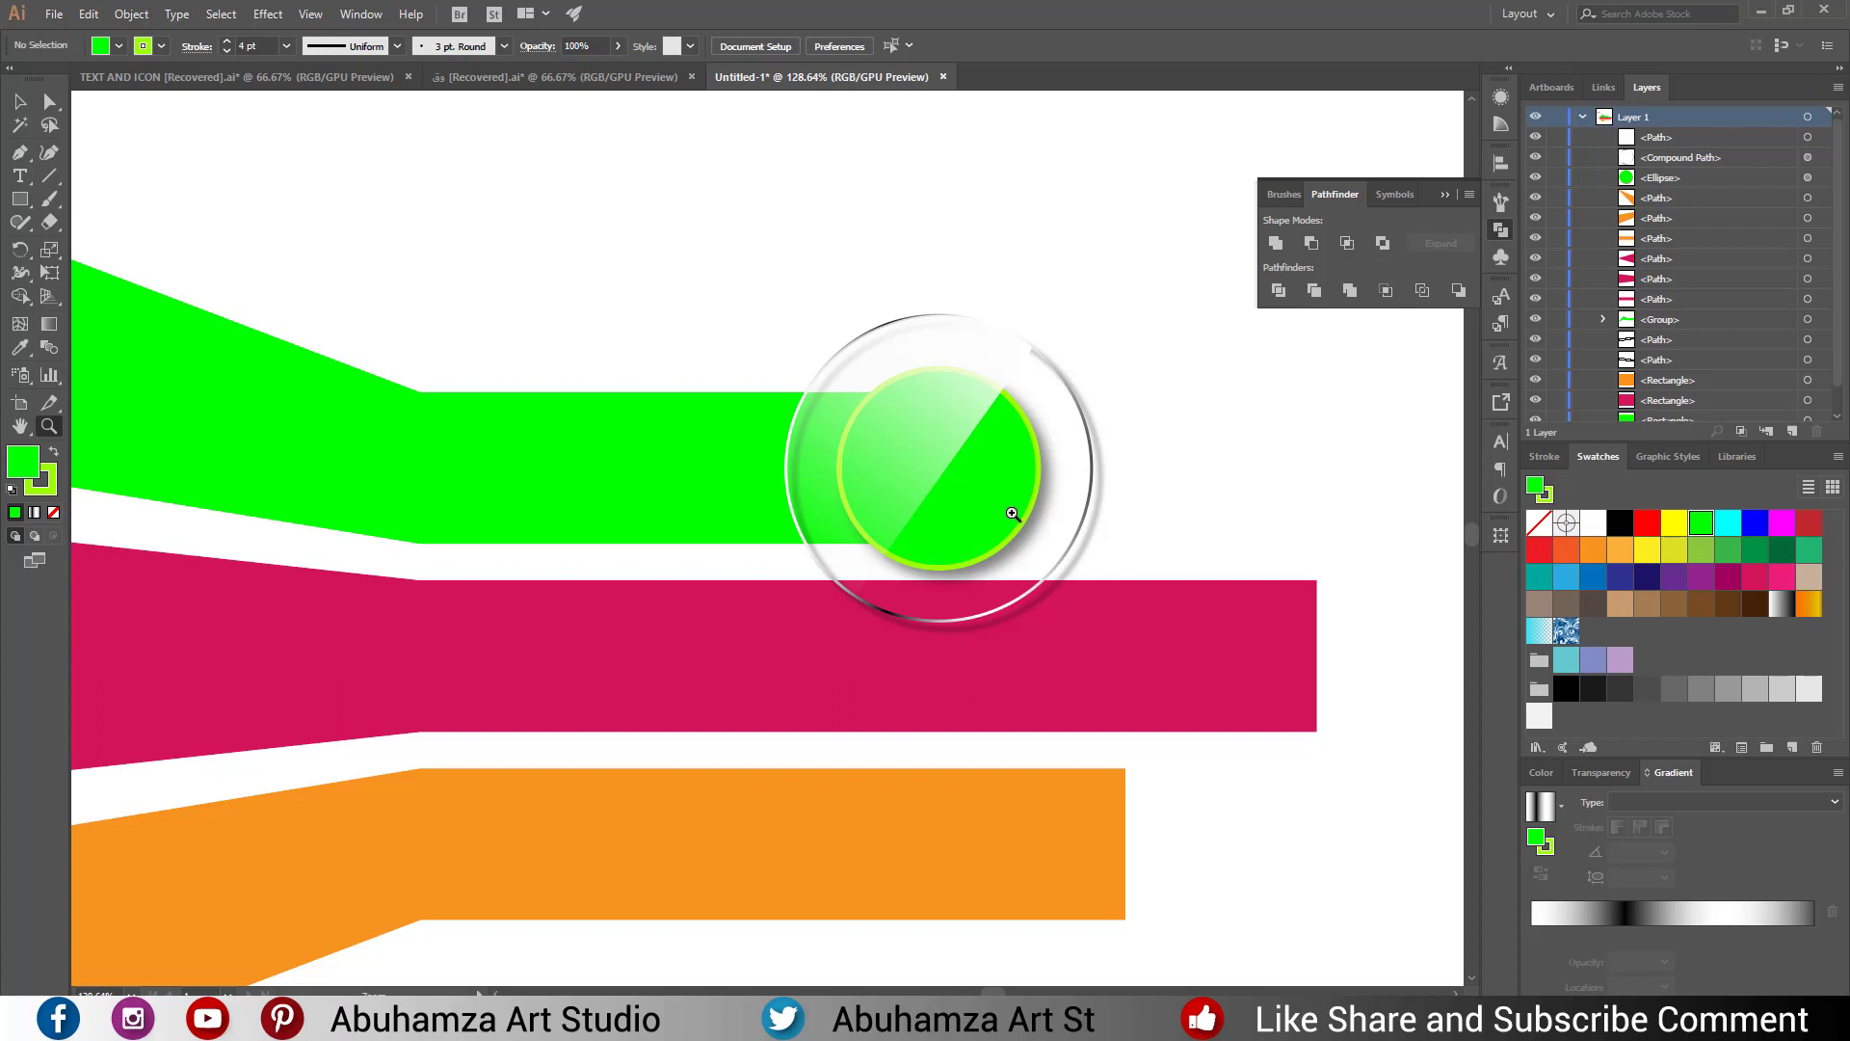
key("t")
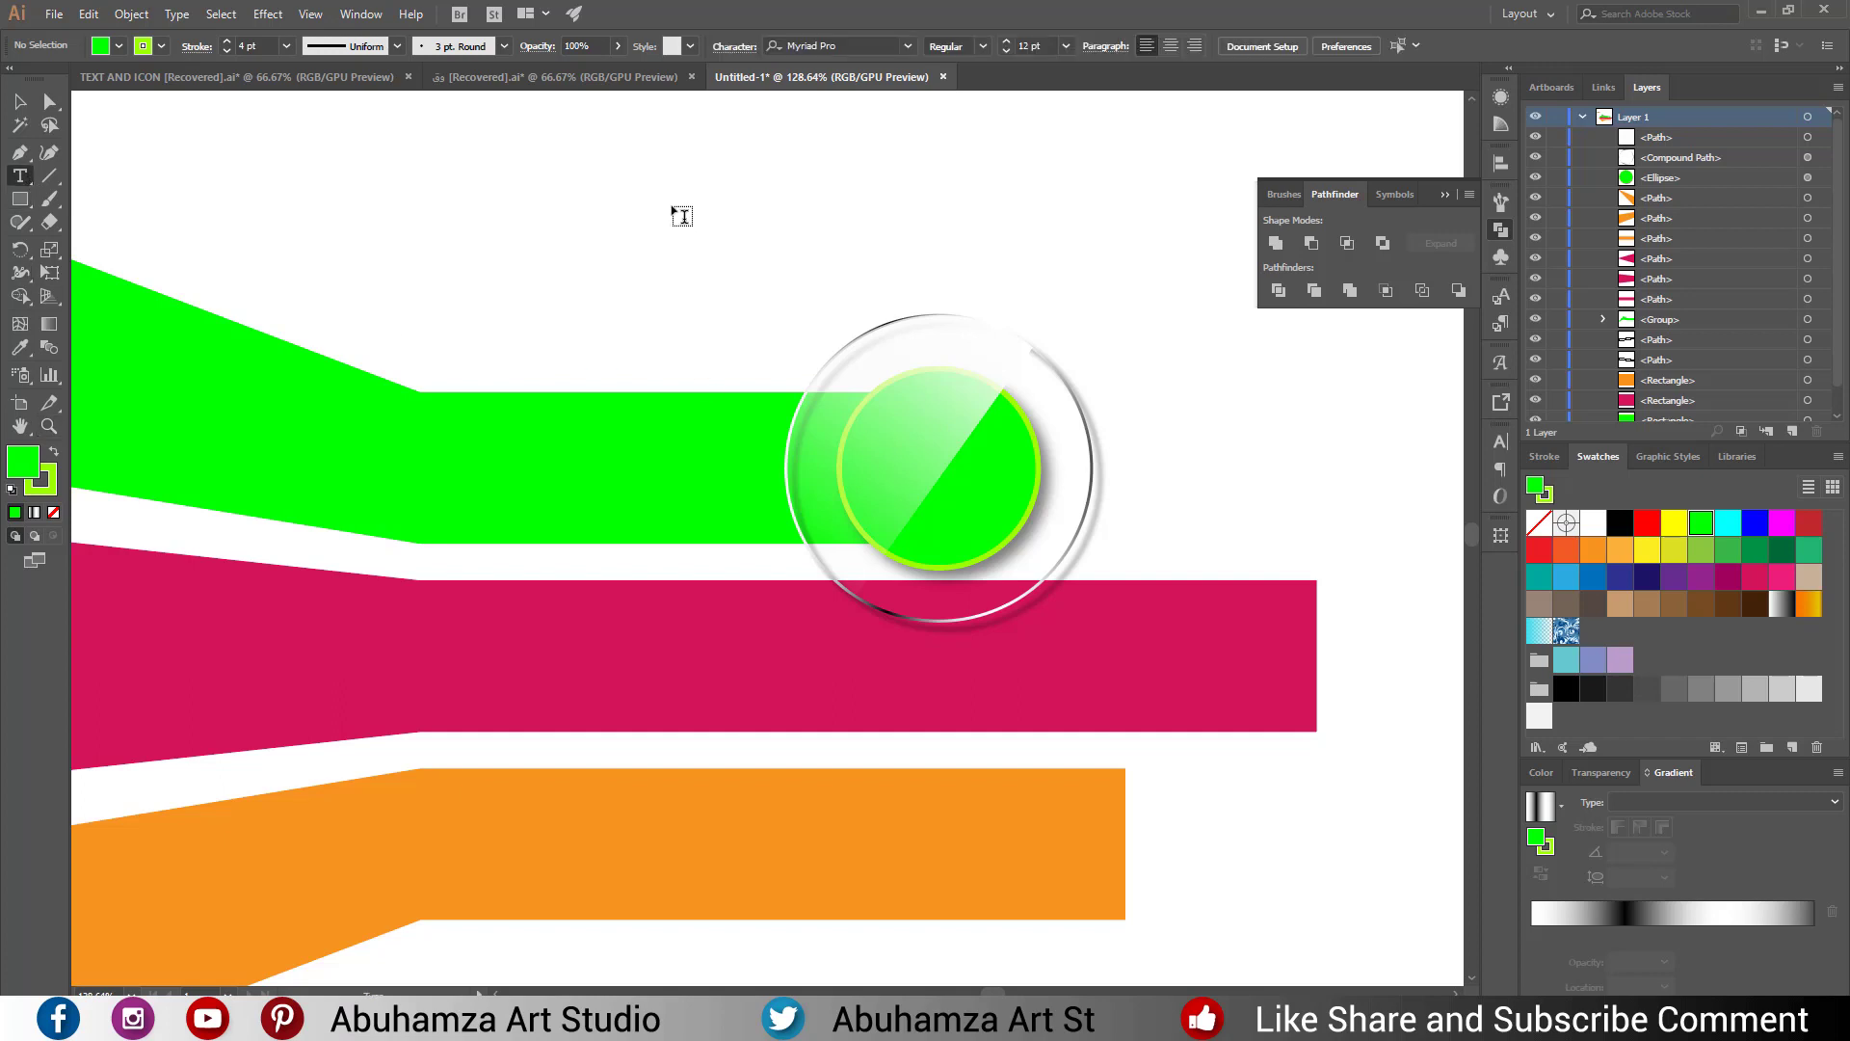
left_click(672, 208)
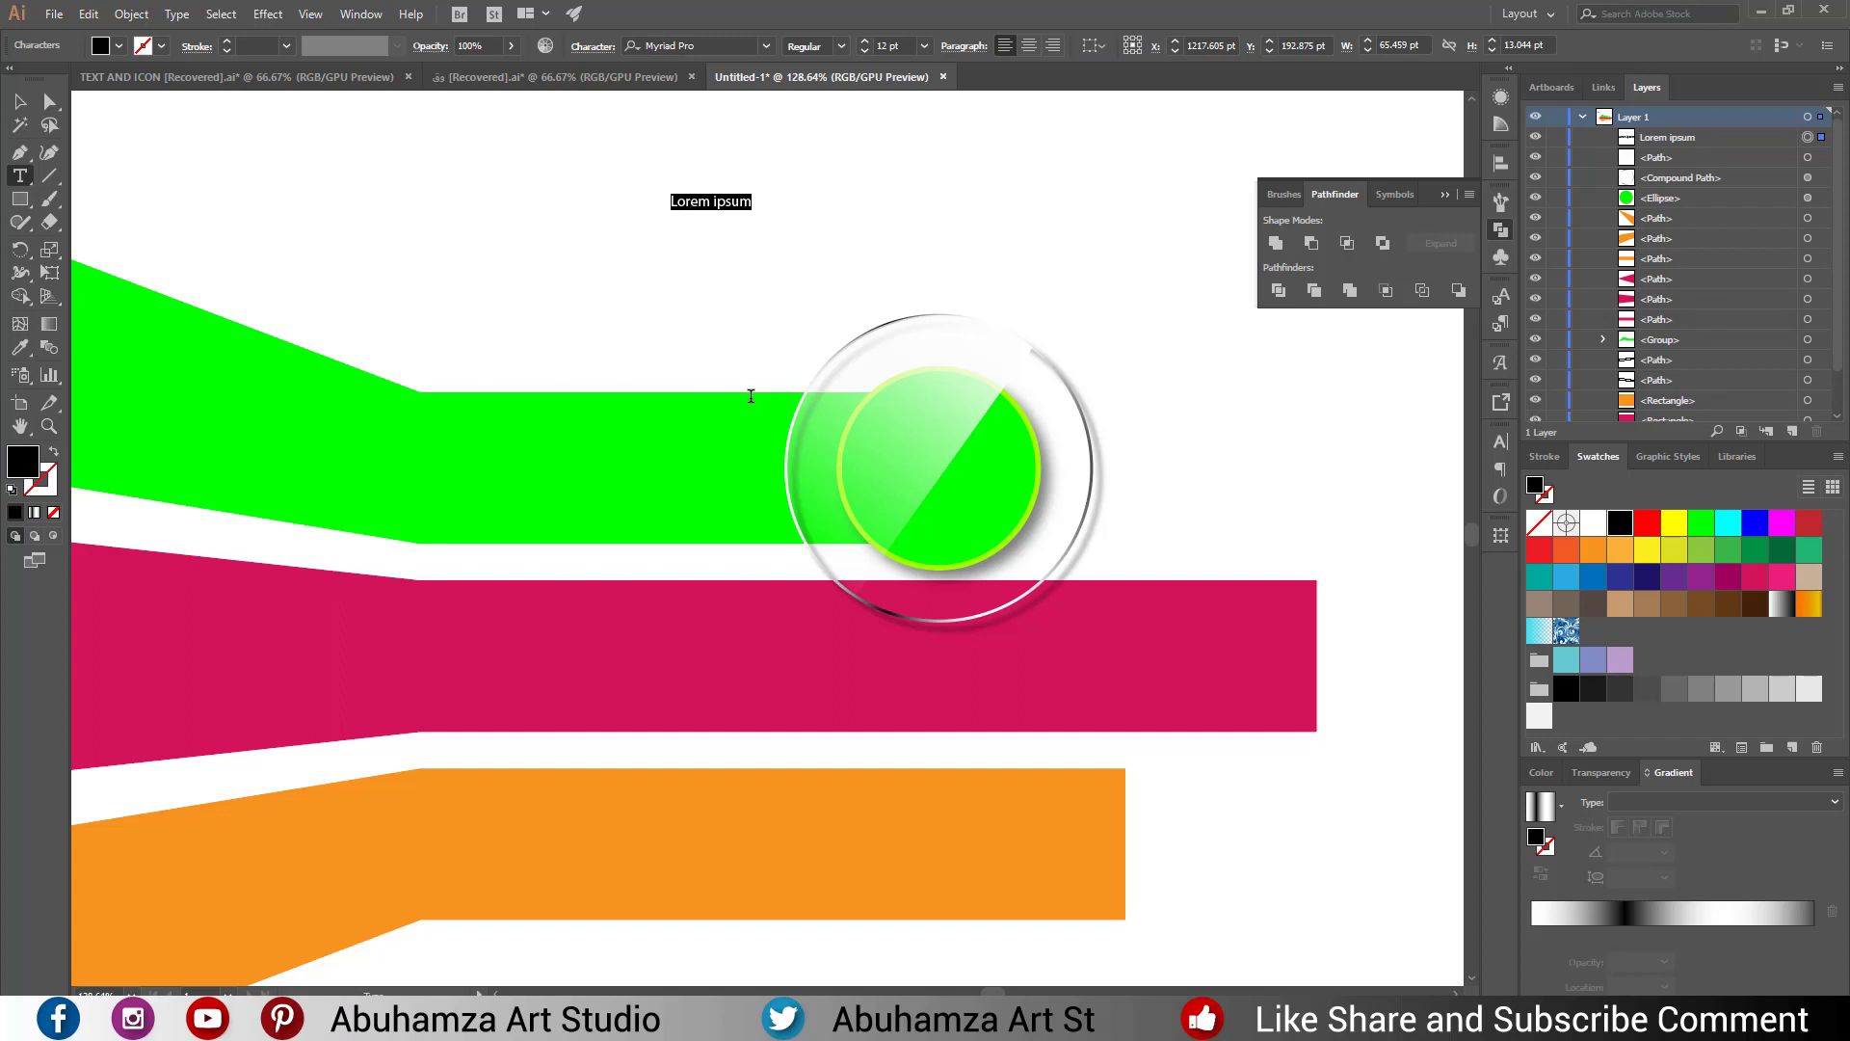
type("01")
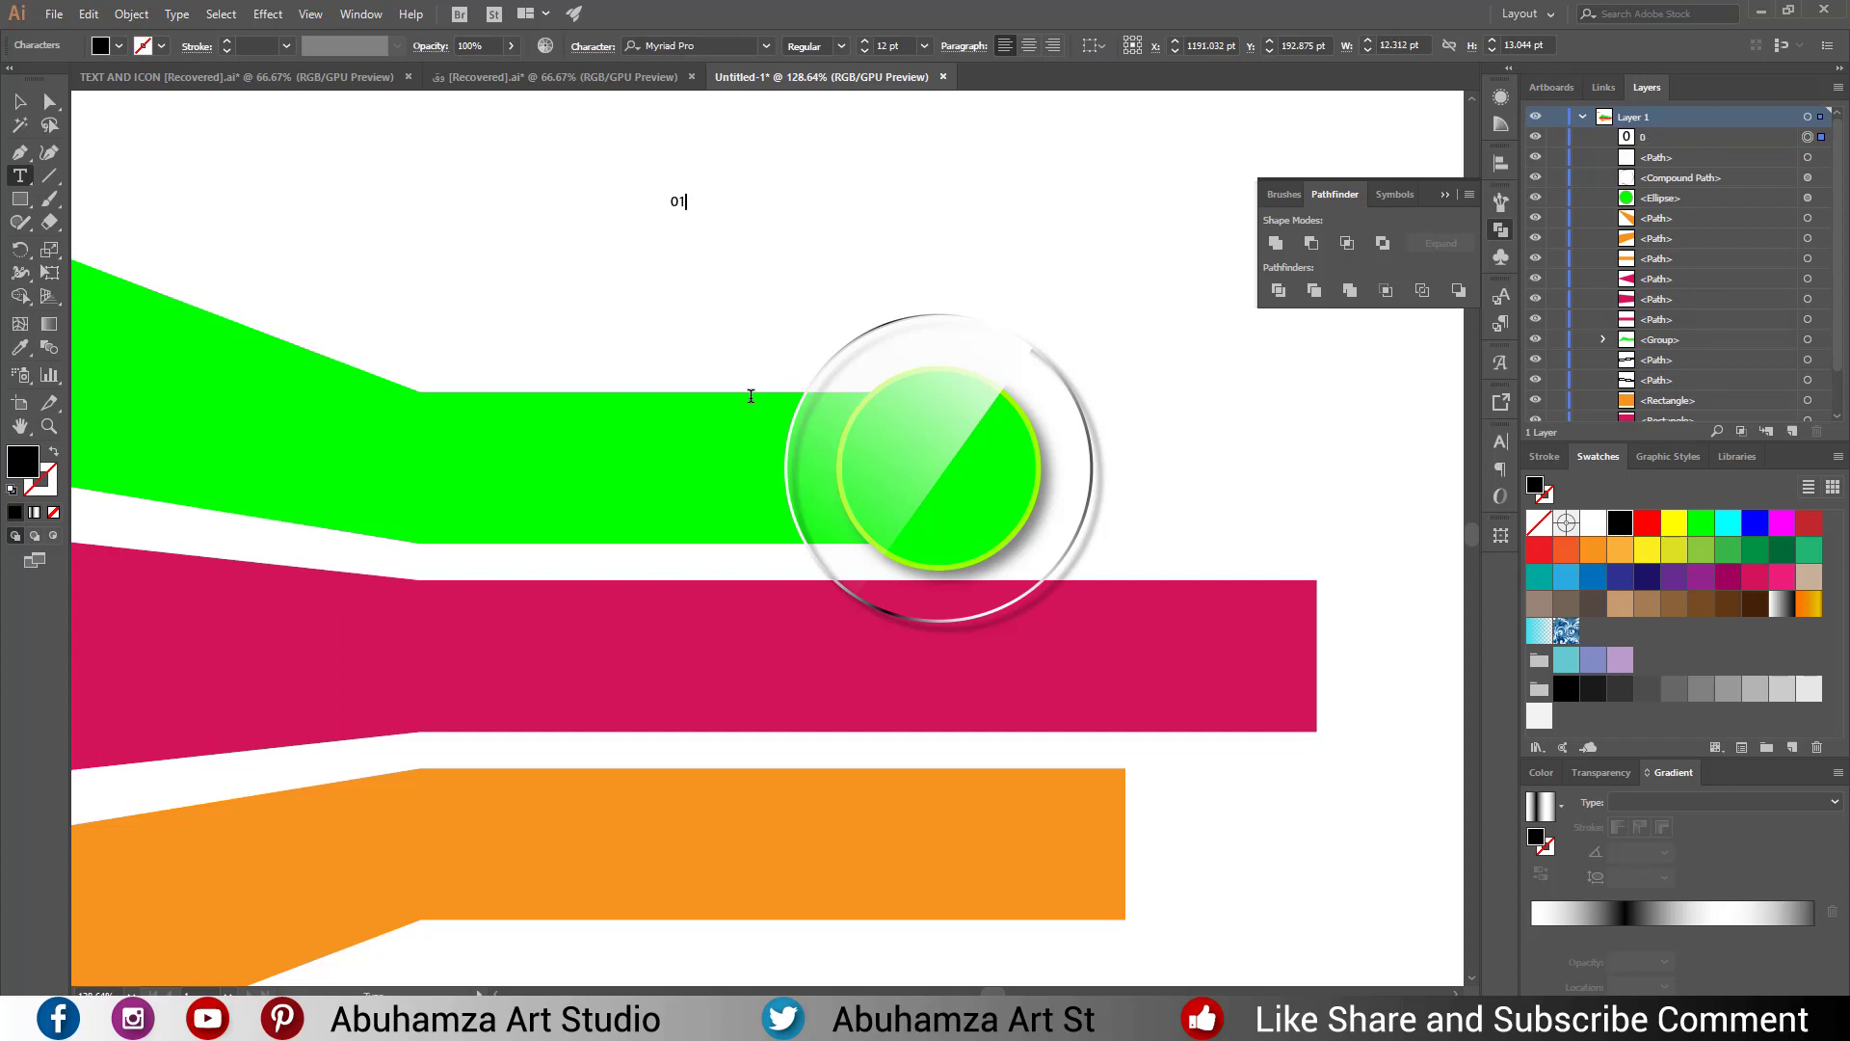
key("Return")
type("ه")
key("BackSpace")
key("BackSpace")
key("BackSpace")
key("BackSpace")
key("BackSpace")
key("BackSpace")
key("BackSpace")
key("BackSpace")
key("super+space")
type("01")
key("BackSpace")
key("BackSpace")
key("BackSpace")
type("1 ")
type("OPTI")
type("ON")
Centre-align the label and enlarge '01' to 36 pt.
key("ctrl+a")
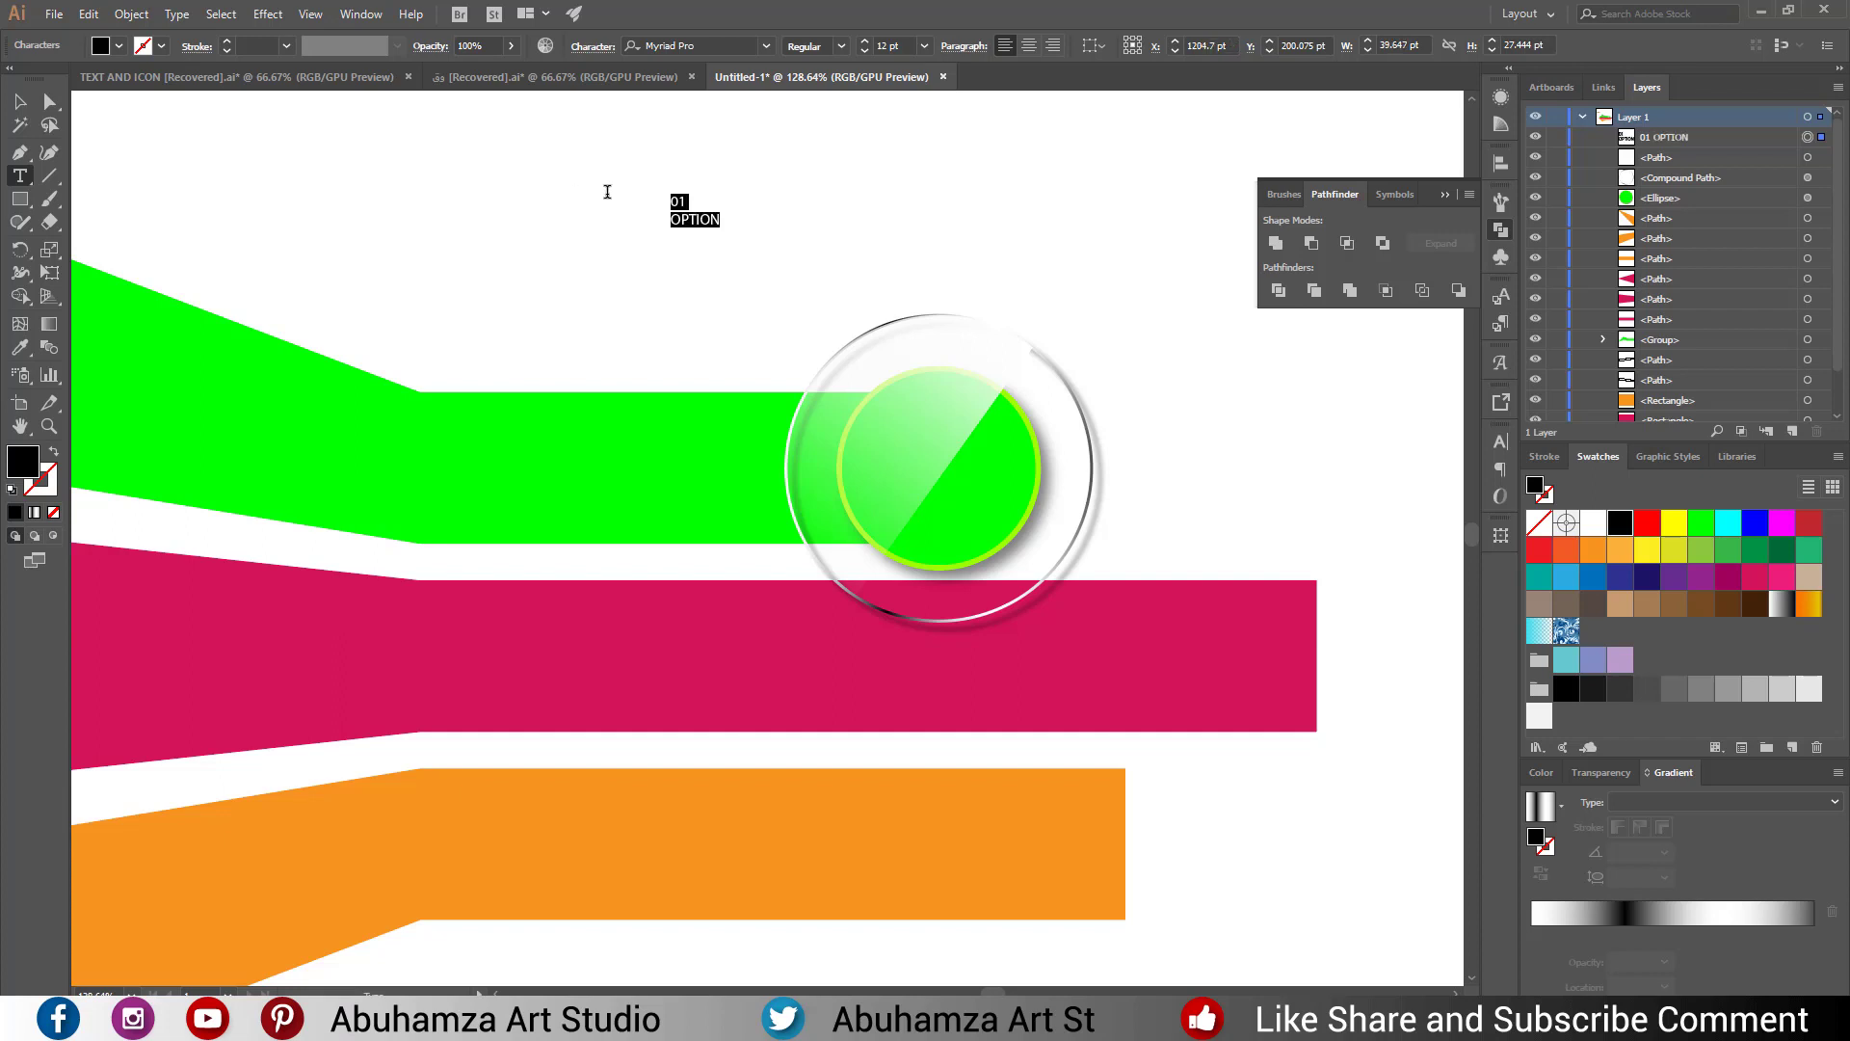
left_click(1029, 45)
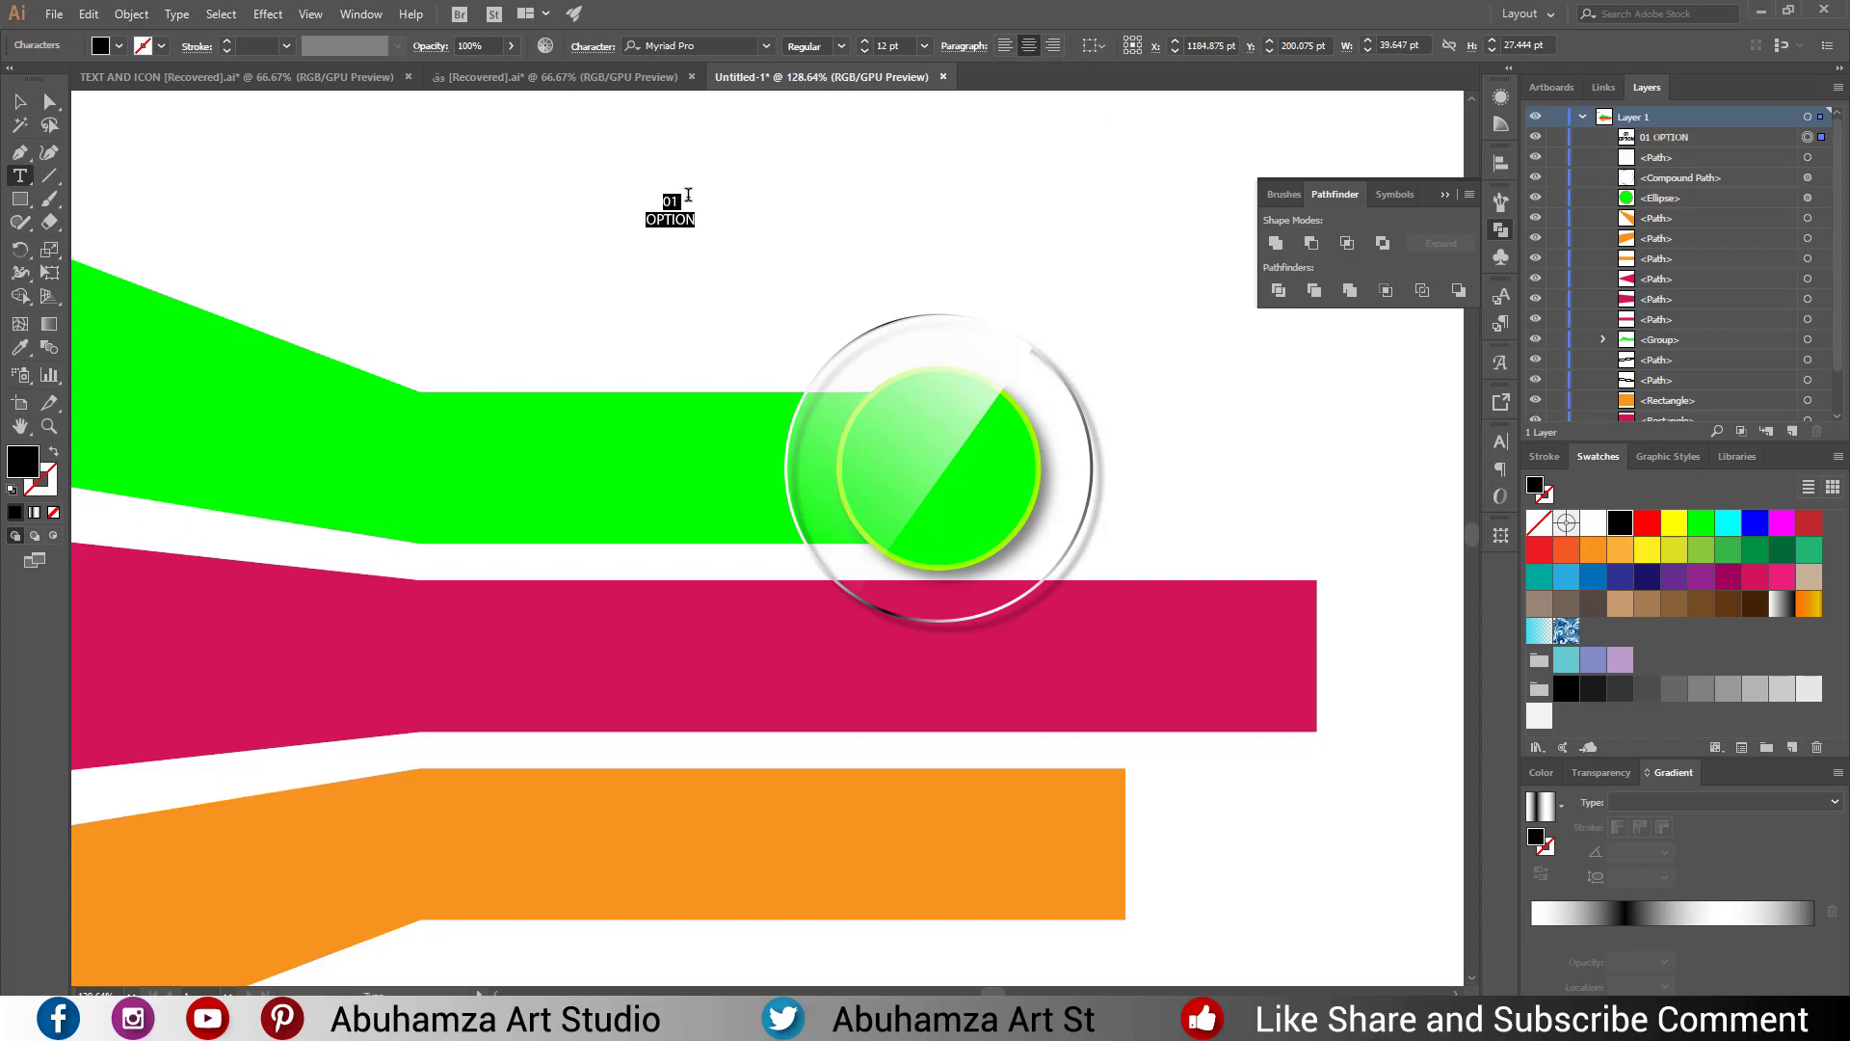
left_click_drag(688, 201, 607, 202)
left_click(925, 45)
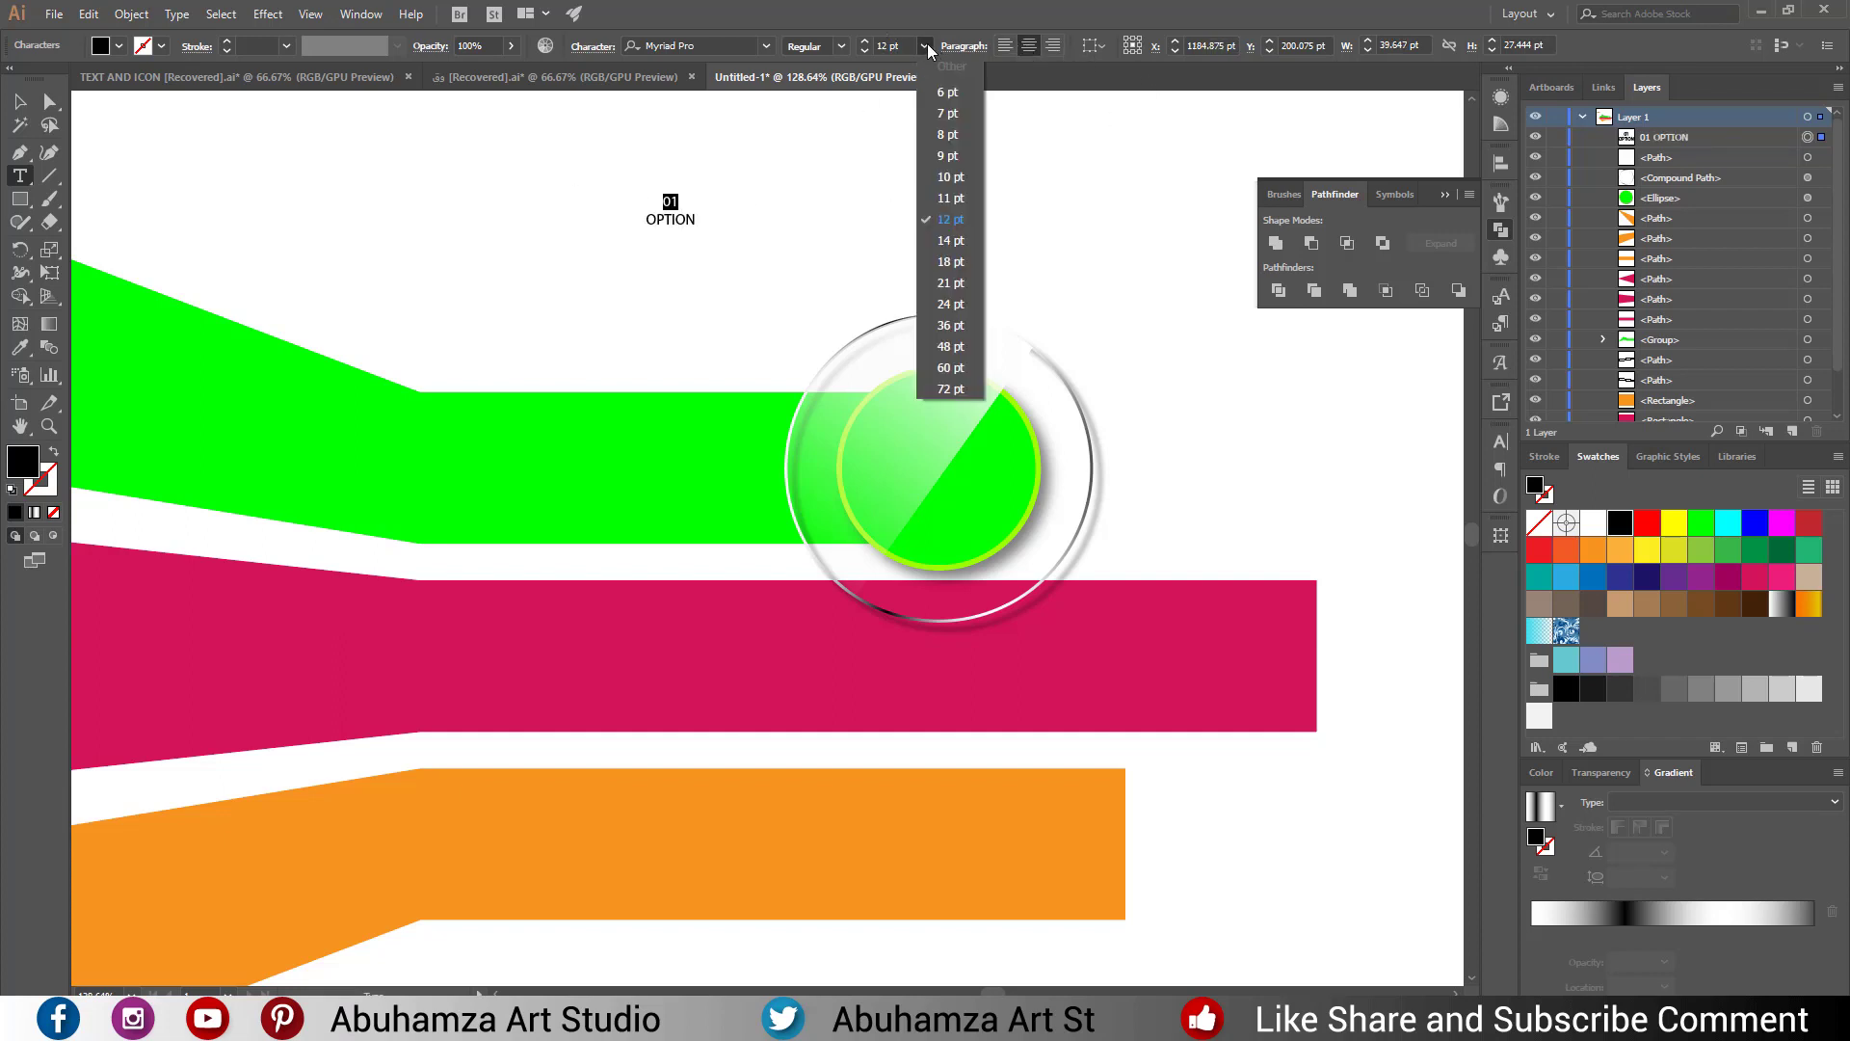
left_click(951, 304)
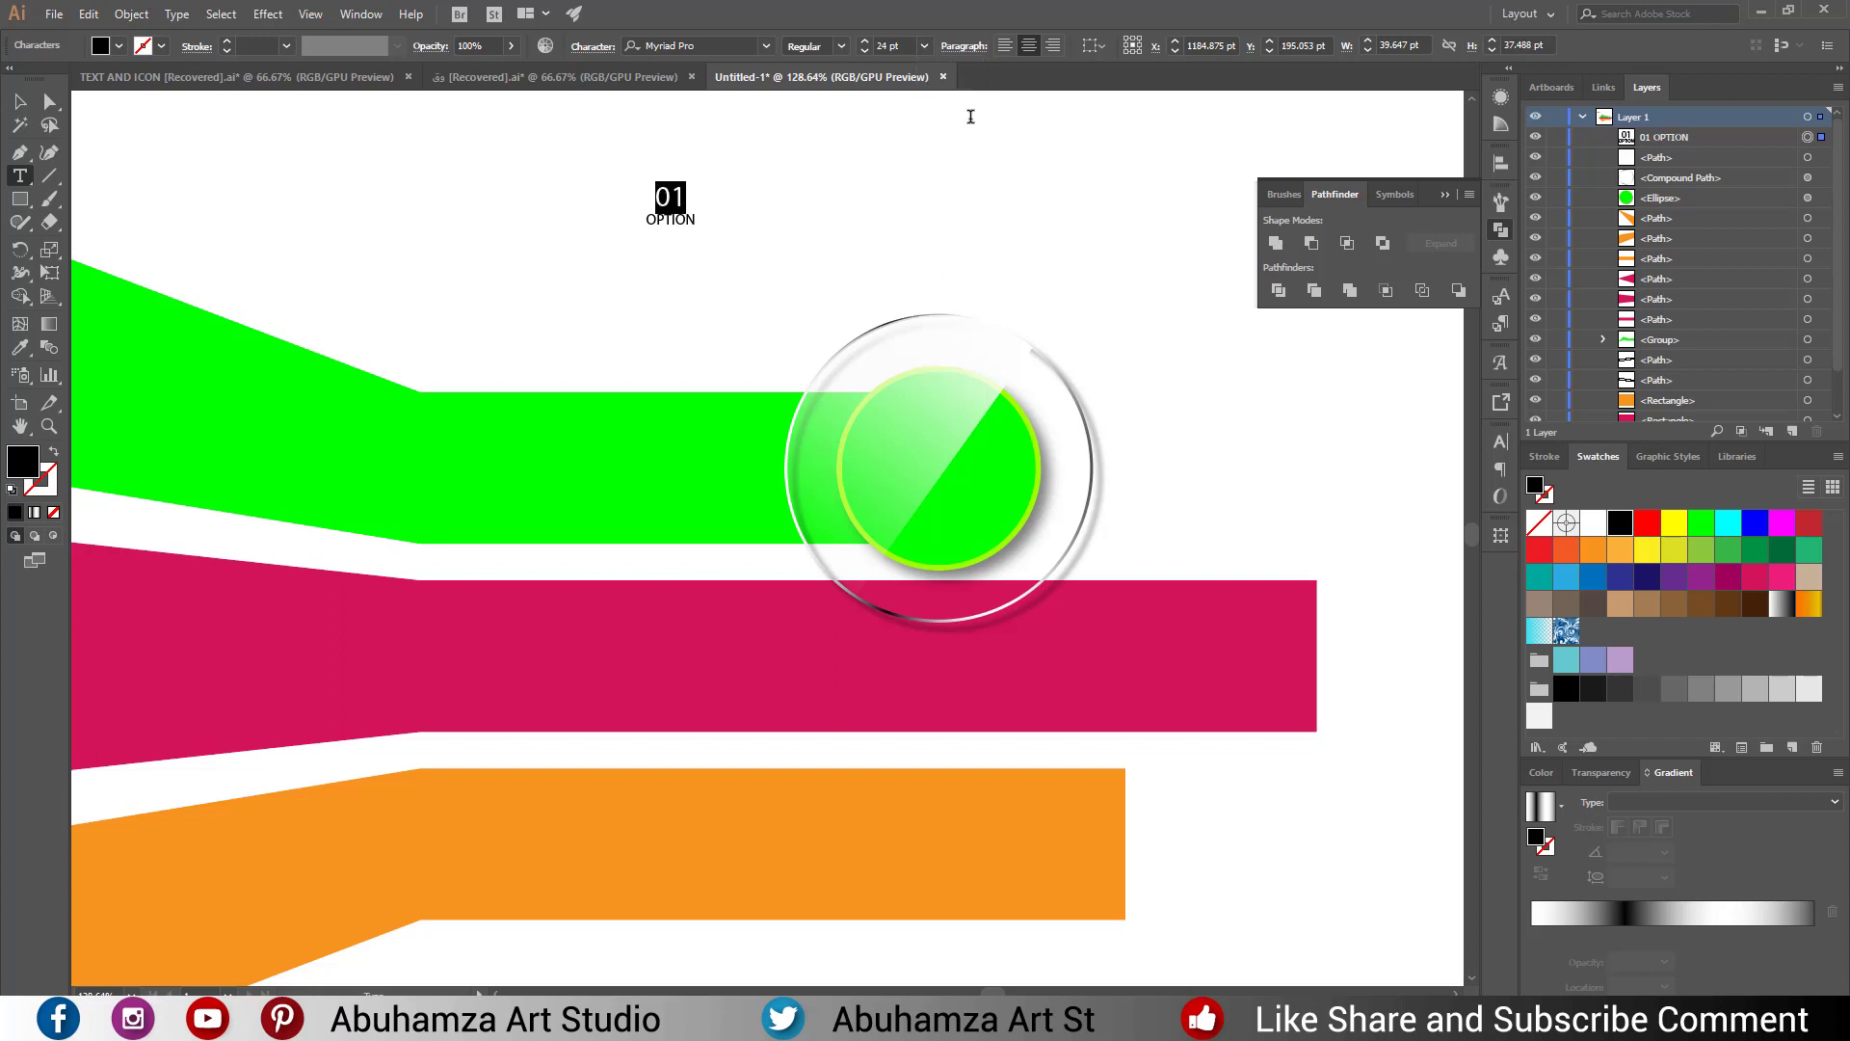
left_click(925, 46)
left_click(931, 325)
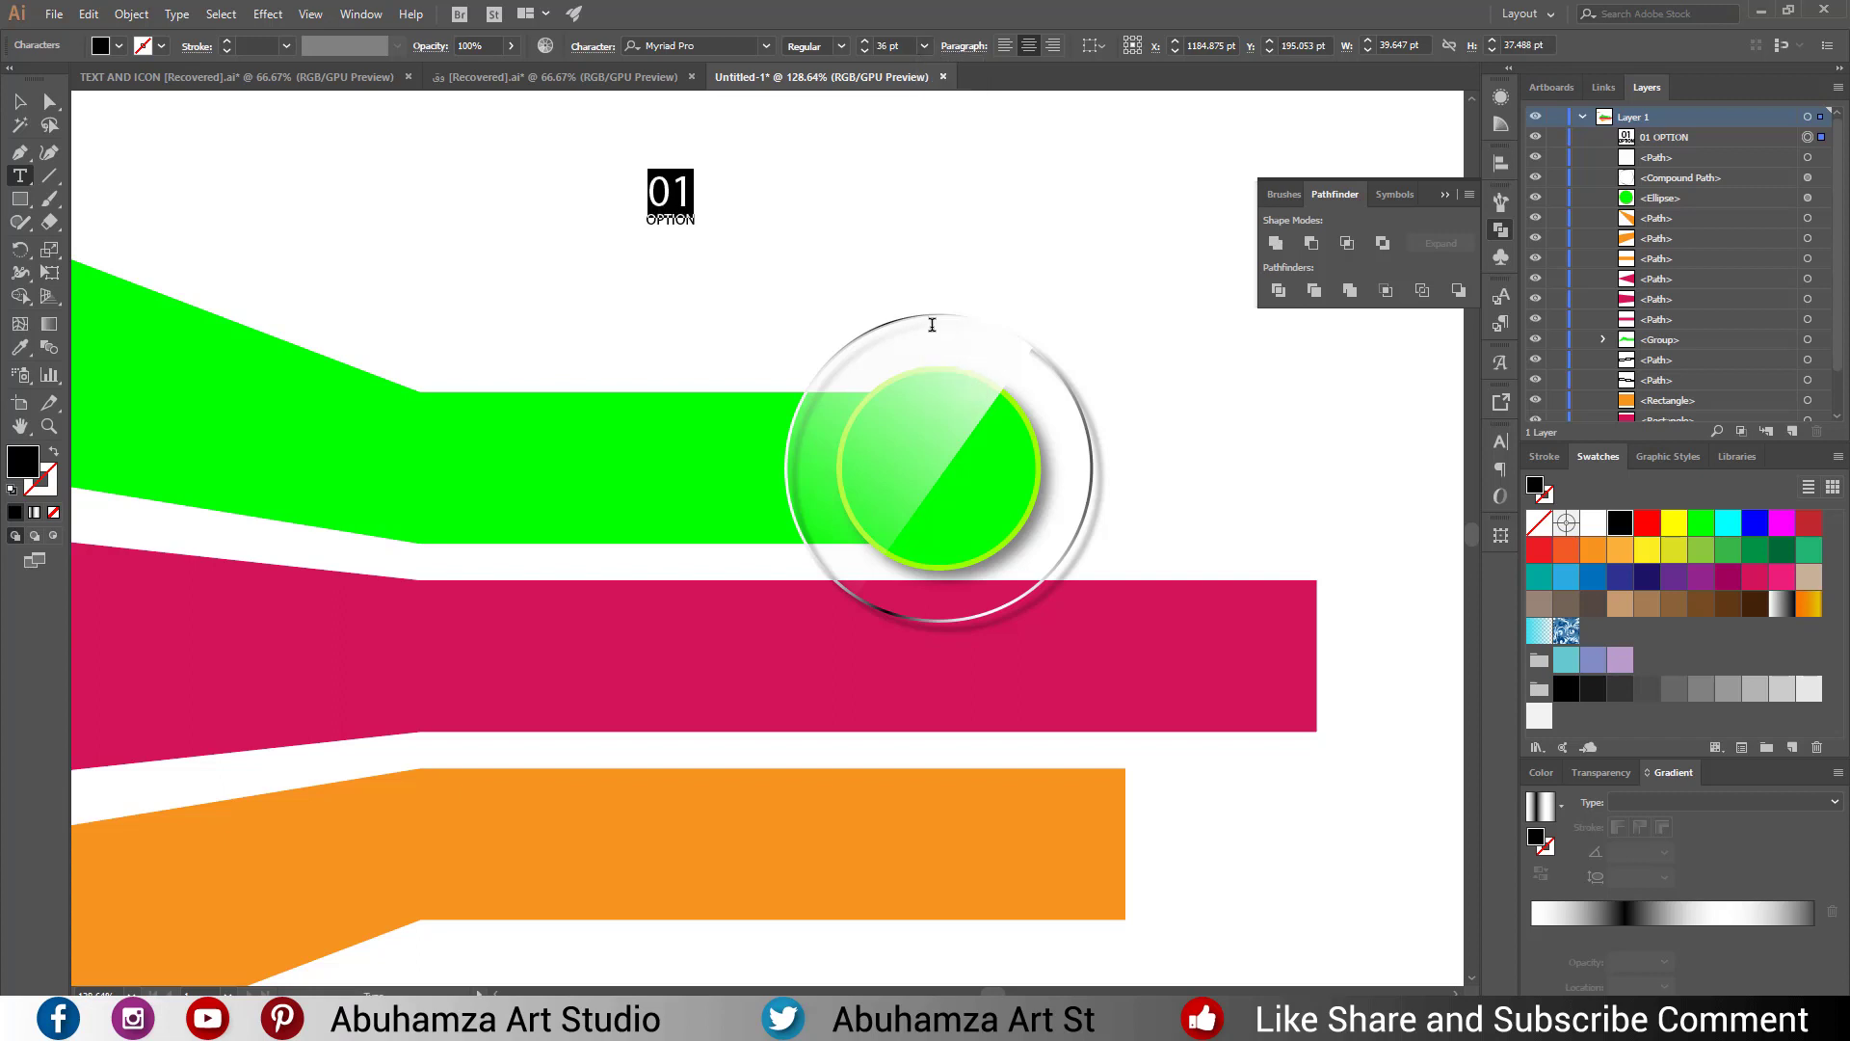
left_click(19, 101)
left_click(232, 185)
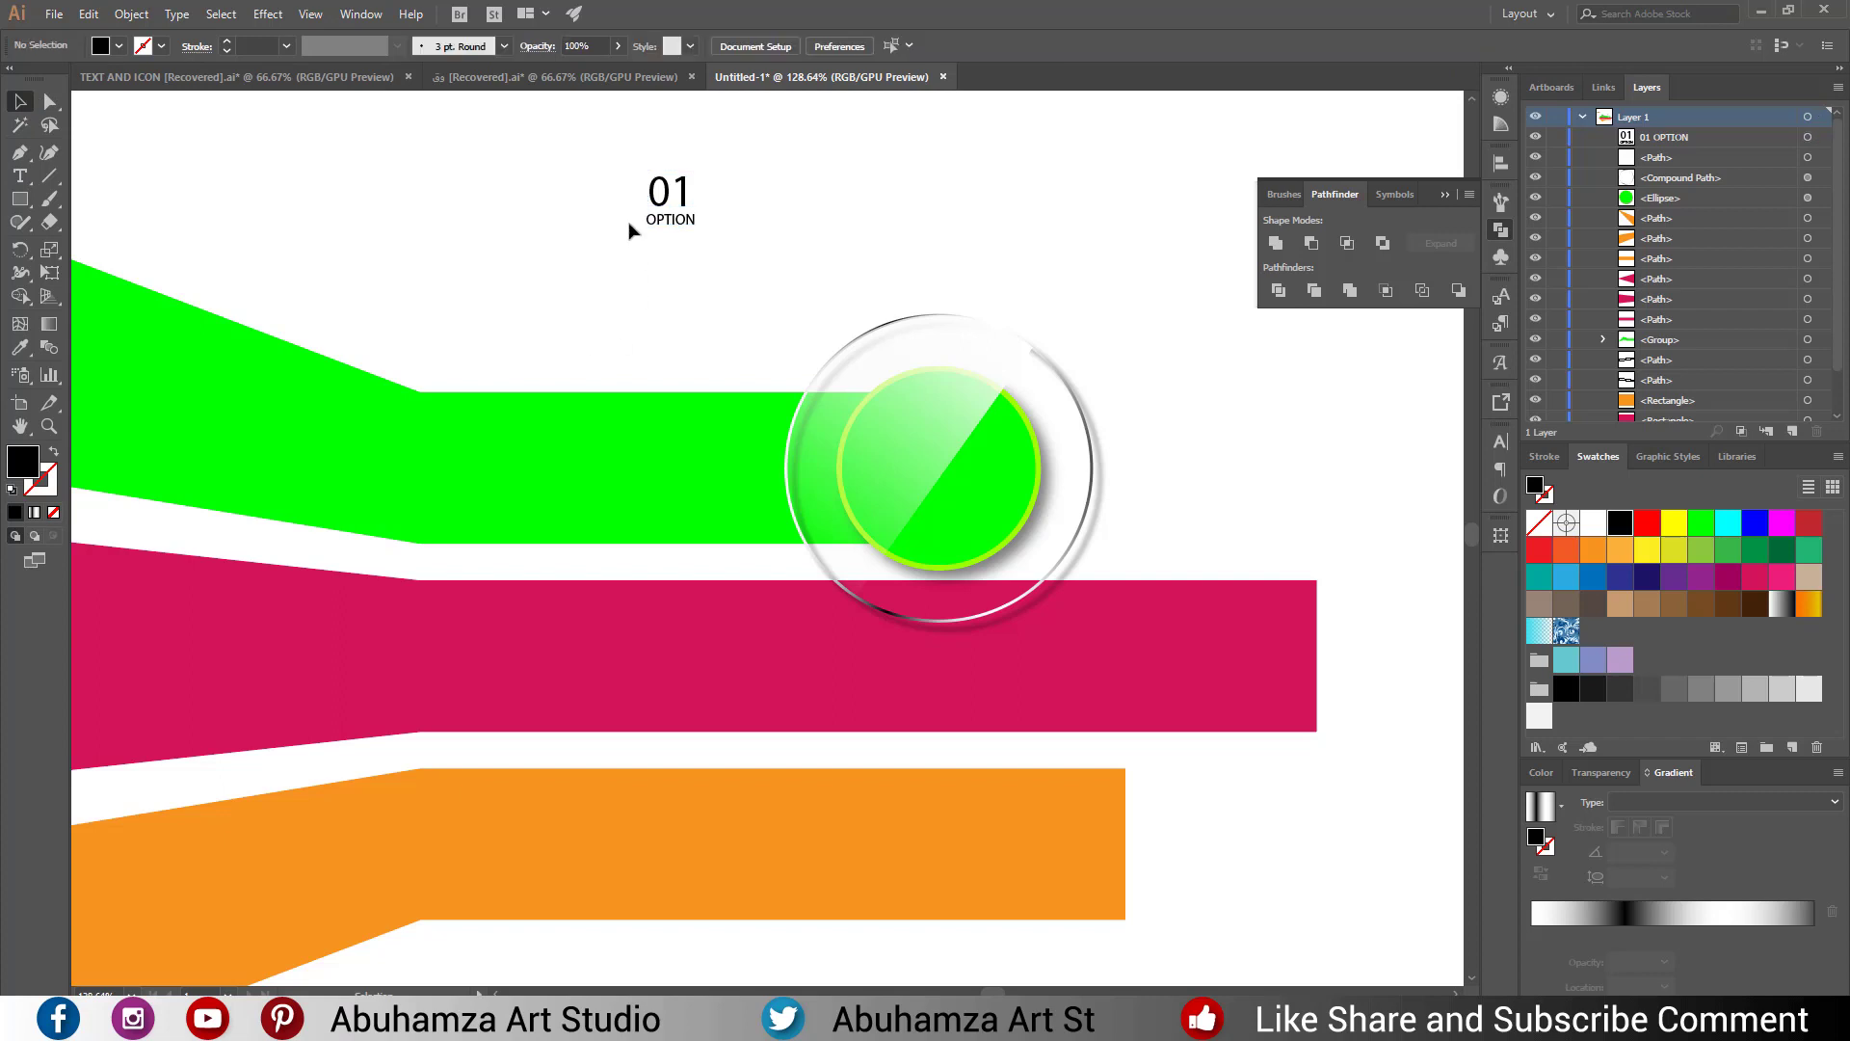
left_click(686, 199)
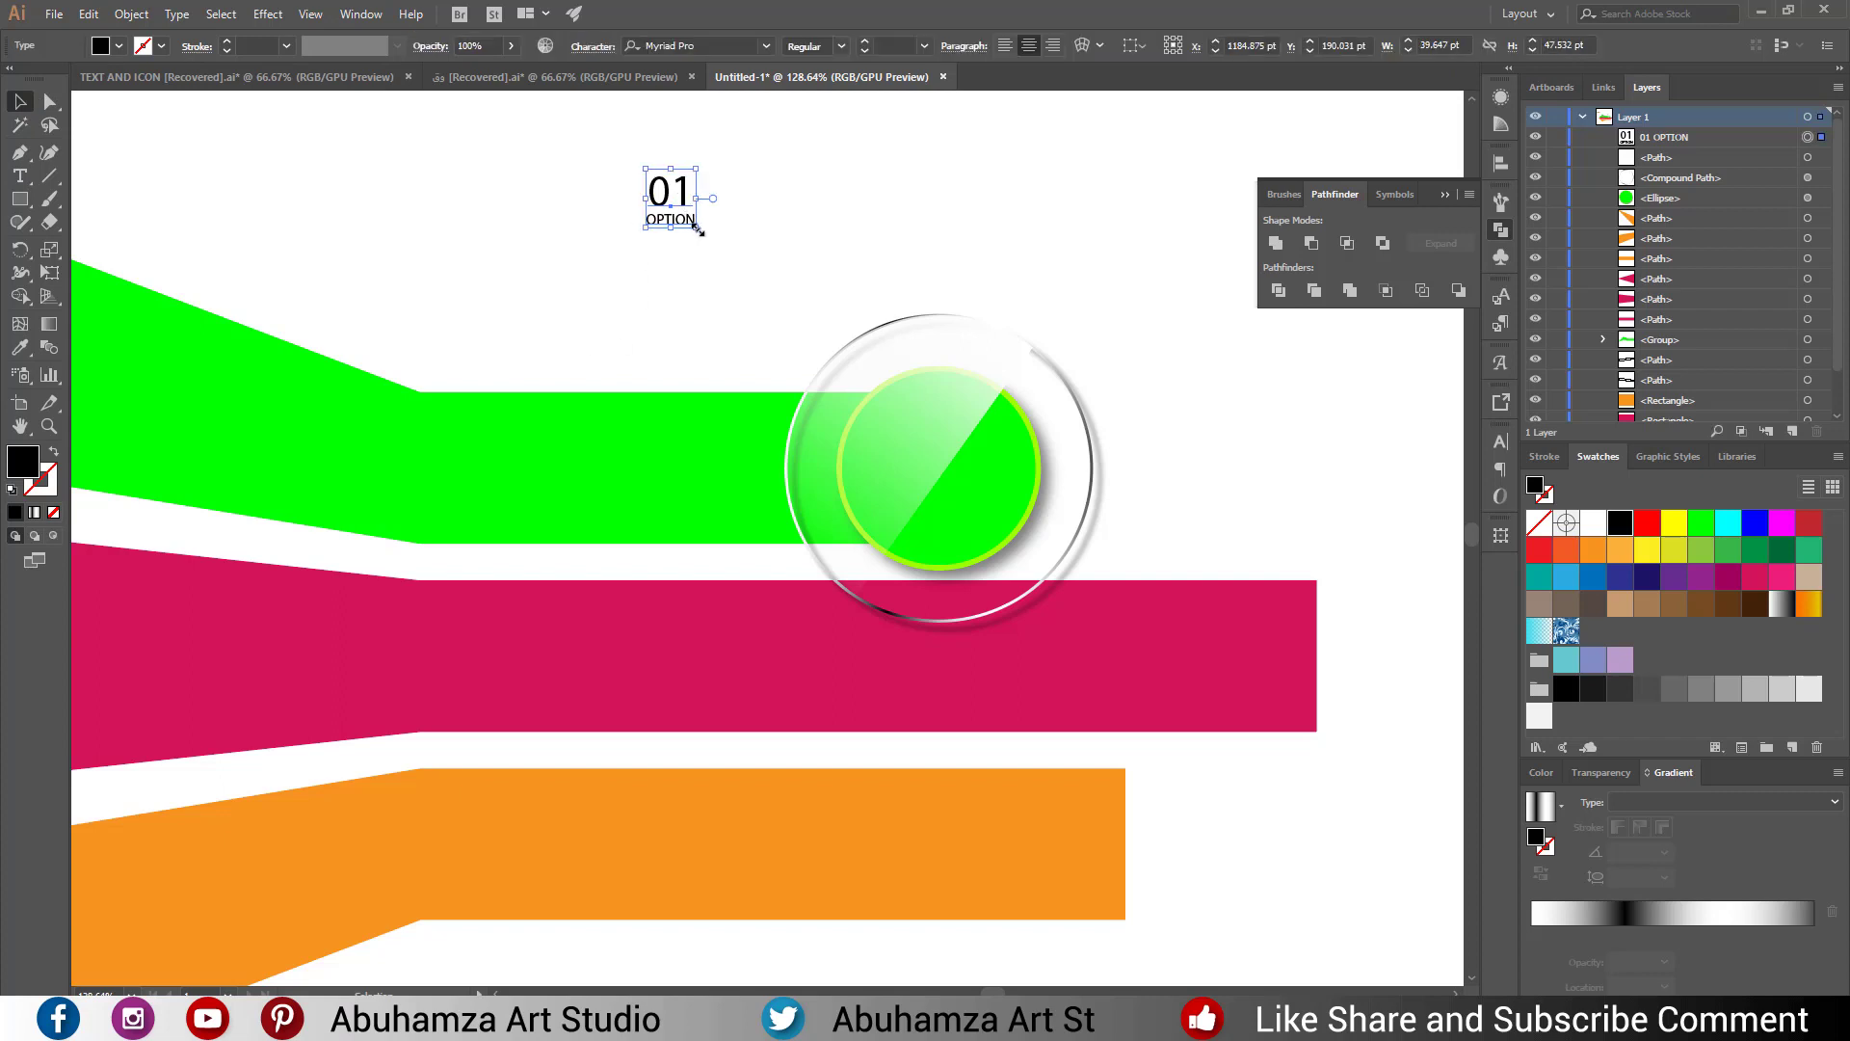
Enlarge the 01 OPTION label inside the green circle and set it to 50% opacity.
left_click_drag(697, 228, 964, 443)
left_click(784, 219)
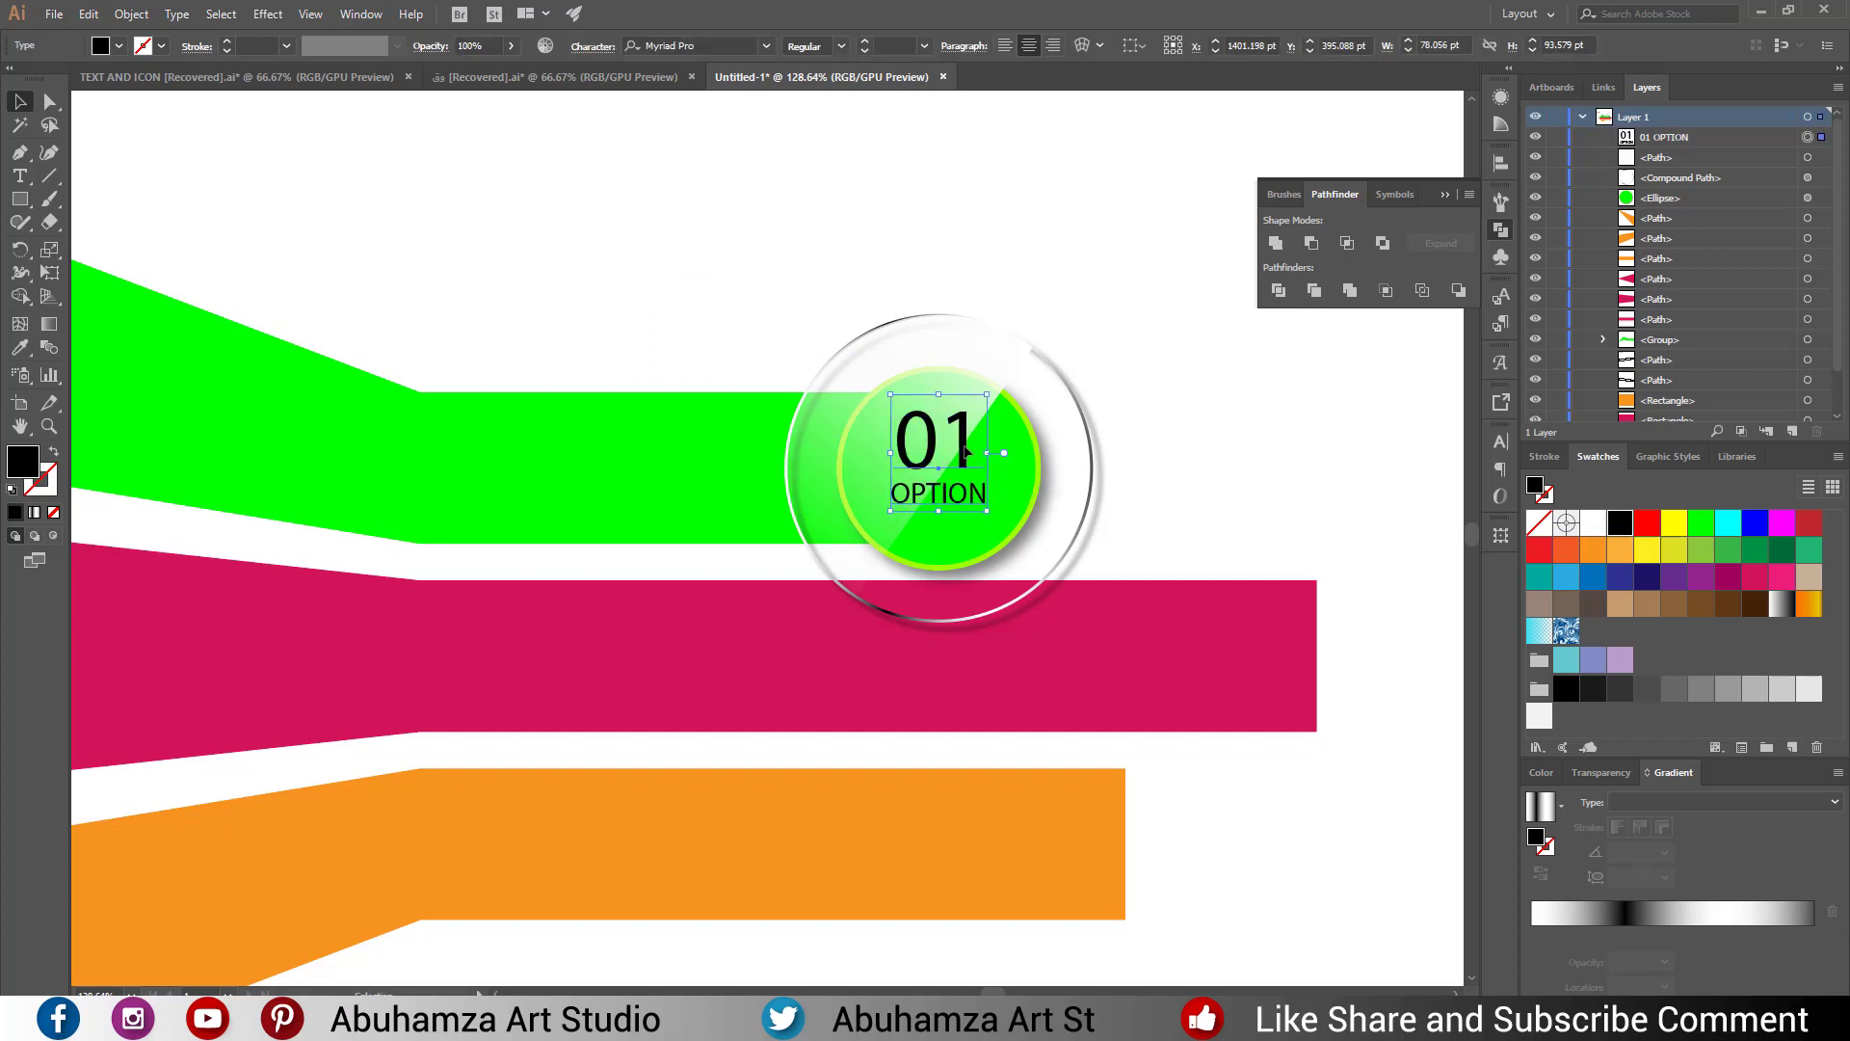
left_click(479, 45)
type("50")
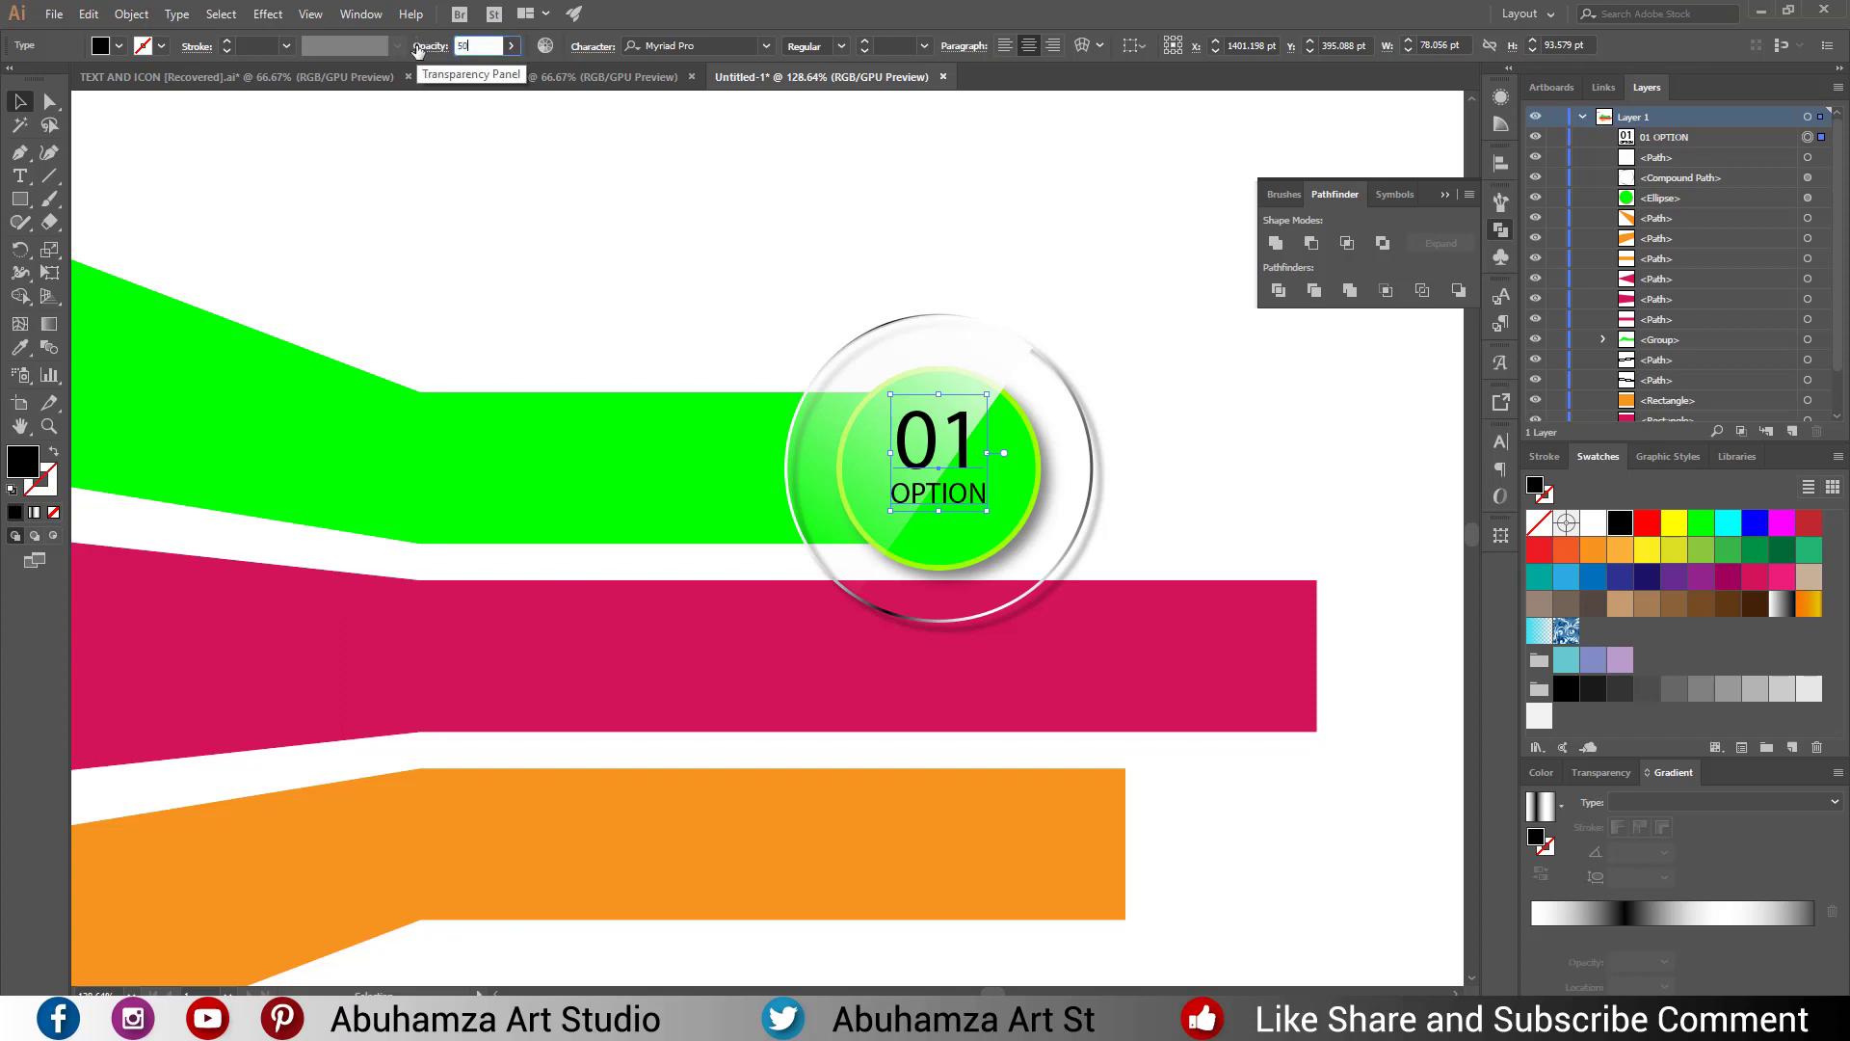
key("Return")
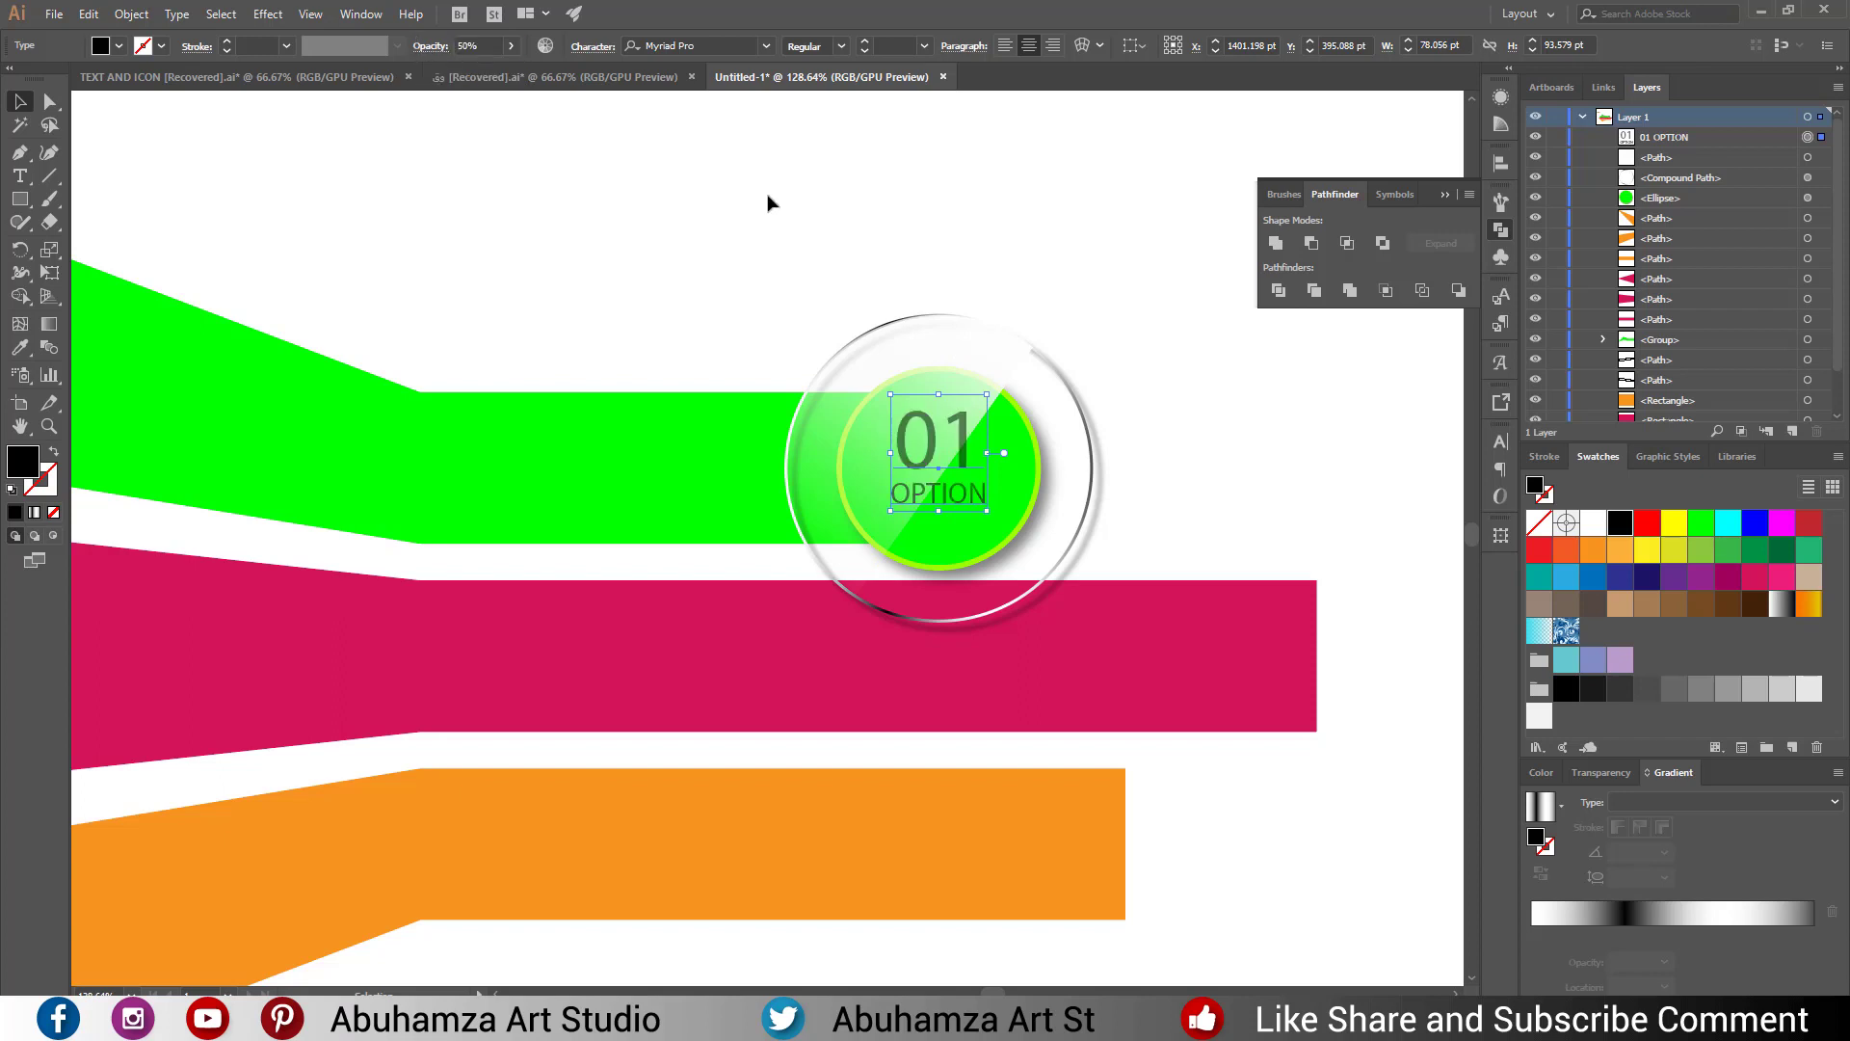
left_click(768, 198)
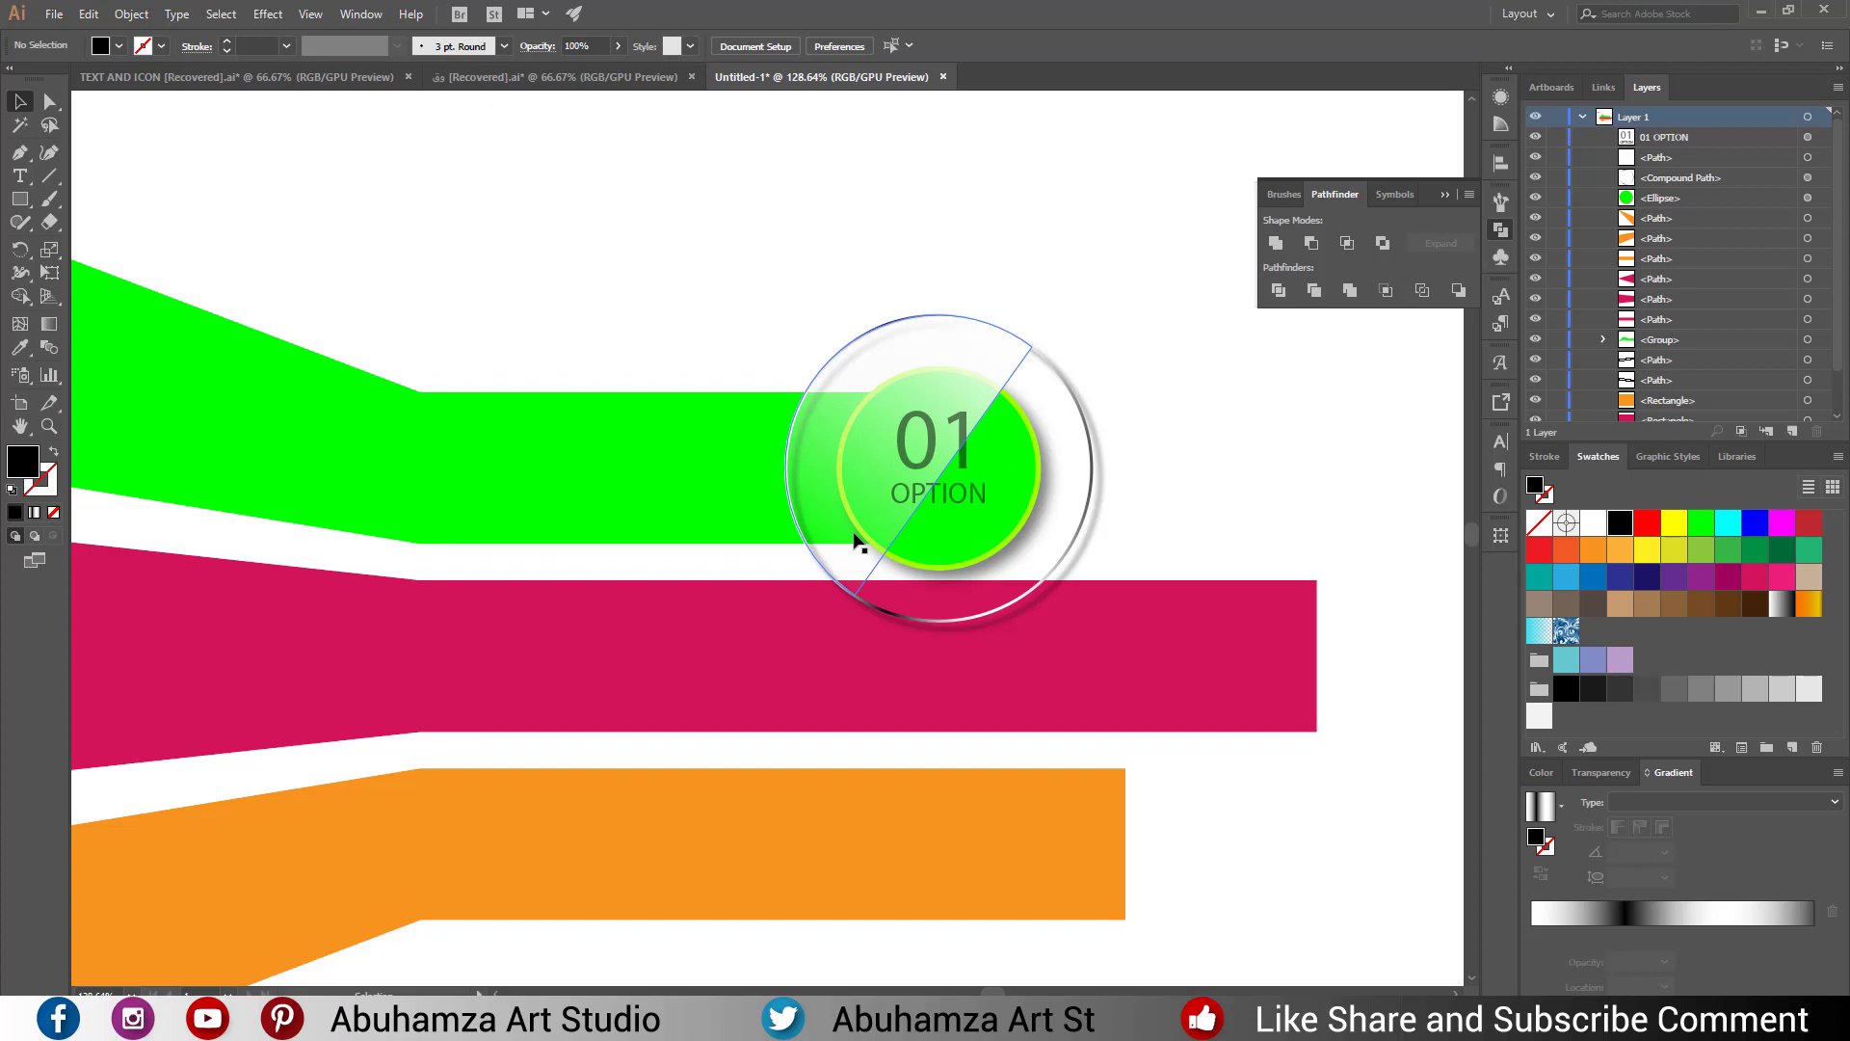
Bring the glossy highlight over the circle to the front with Arrange.
left_click(991, 362)
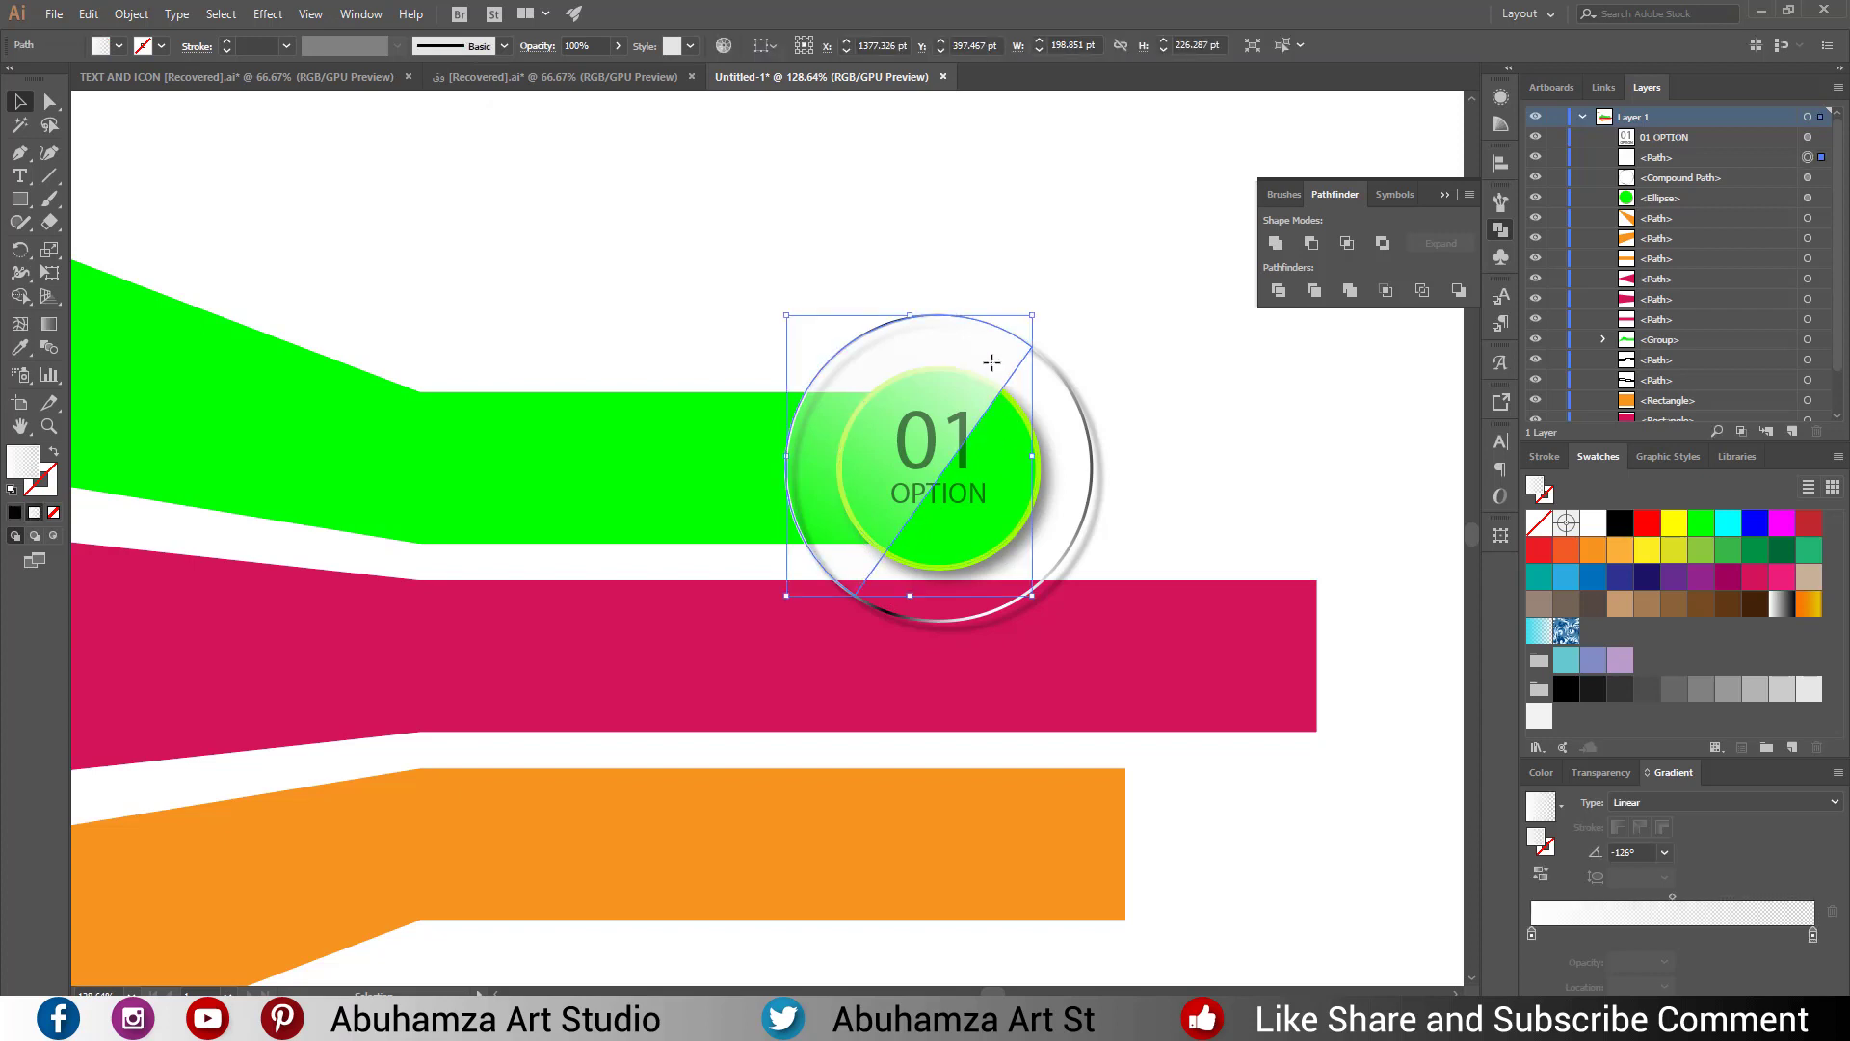
right_click(991, 362)
mouse_move(1045, 663)
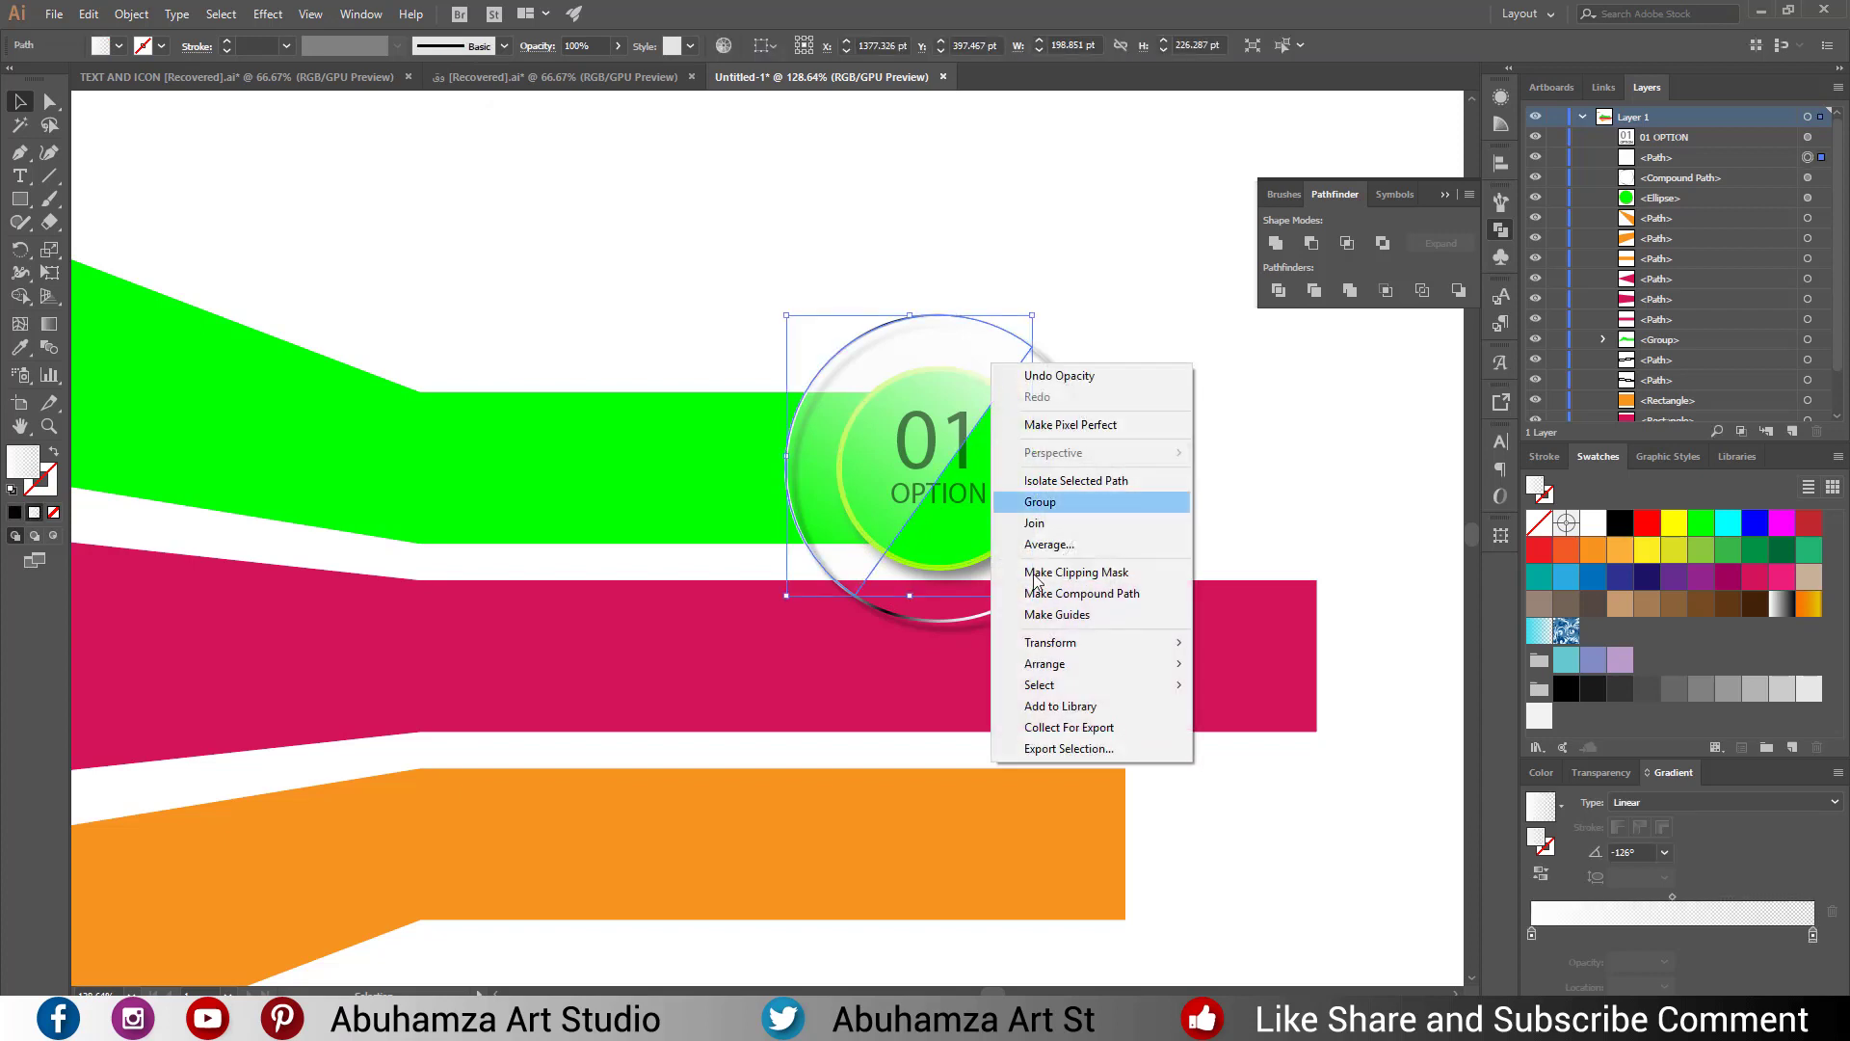
left_click(1267, 672)
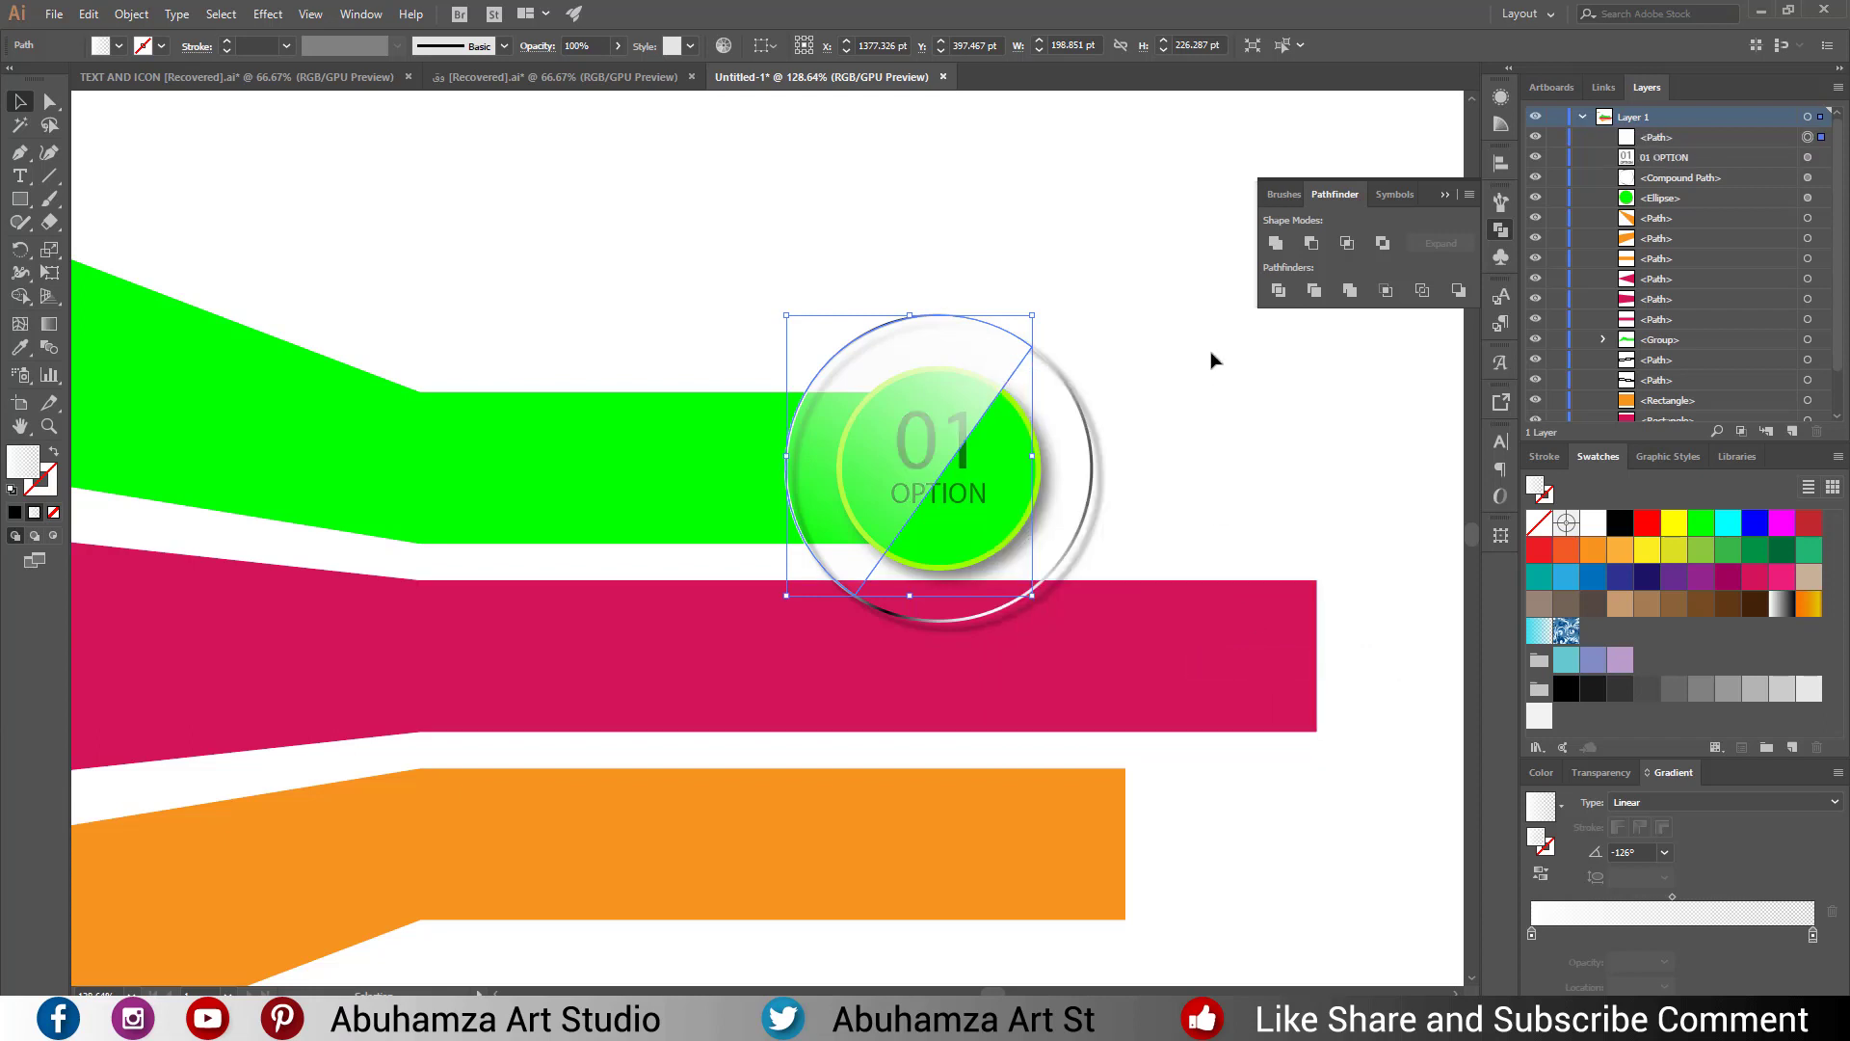
left_click(1206, 328)
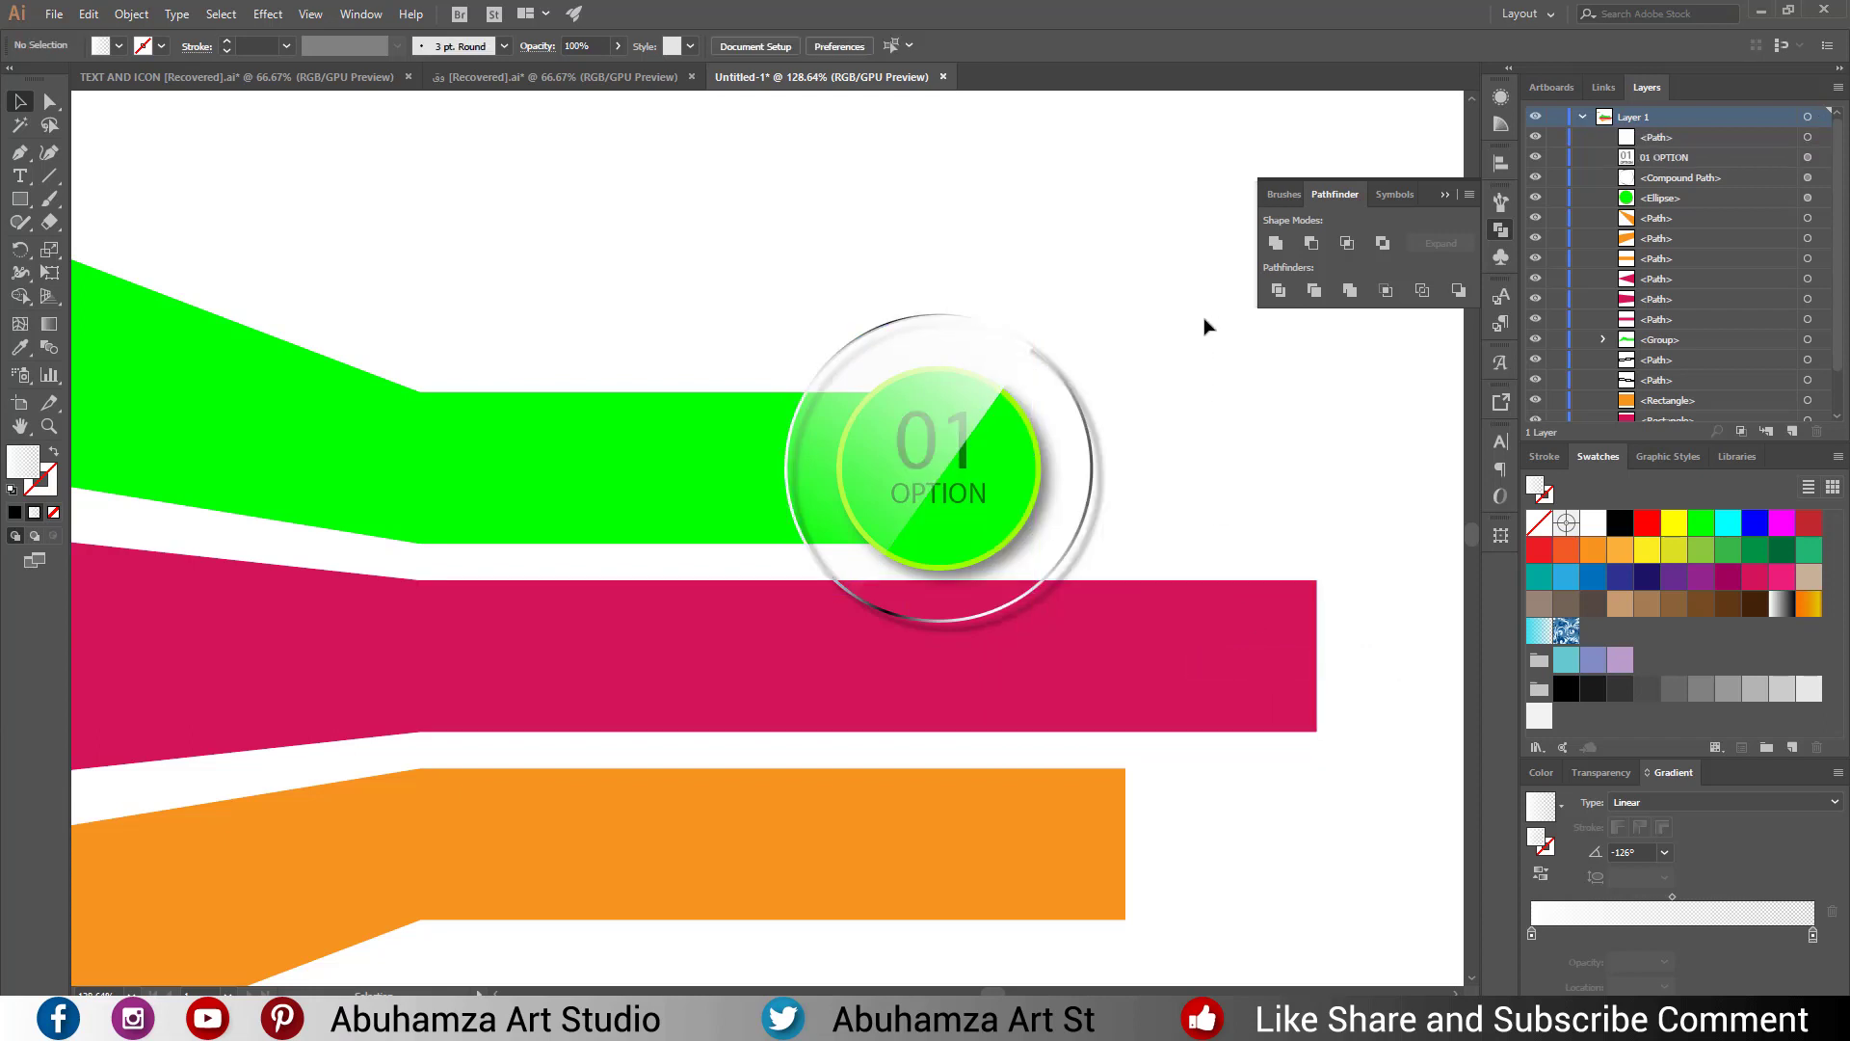
Bring the glass ring to the front, then marquee-select every part of the green badge.
left_click(1075, 390)
right_click(1075, 390)
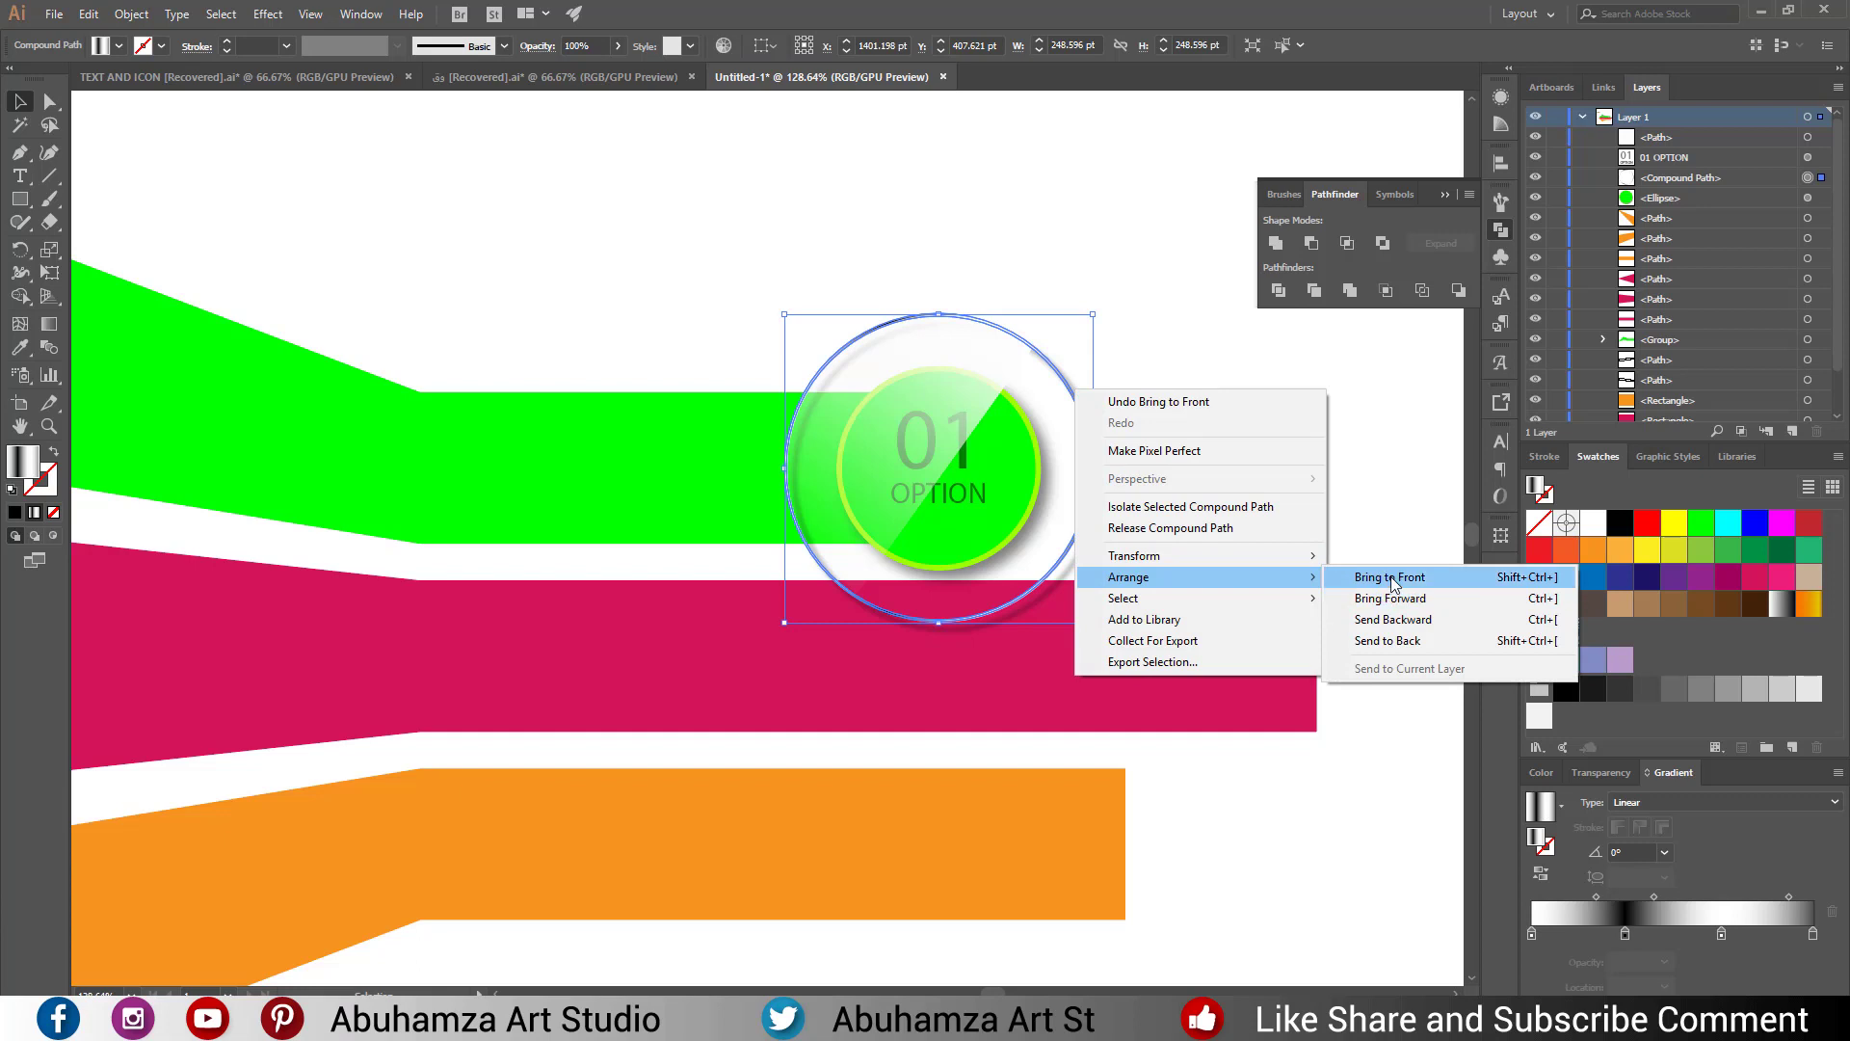
left_click(1390, 577)
left_click(1262, 386)
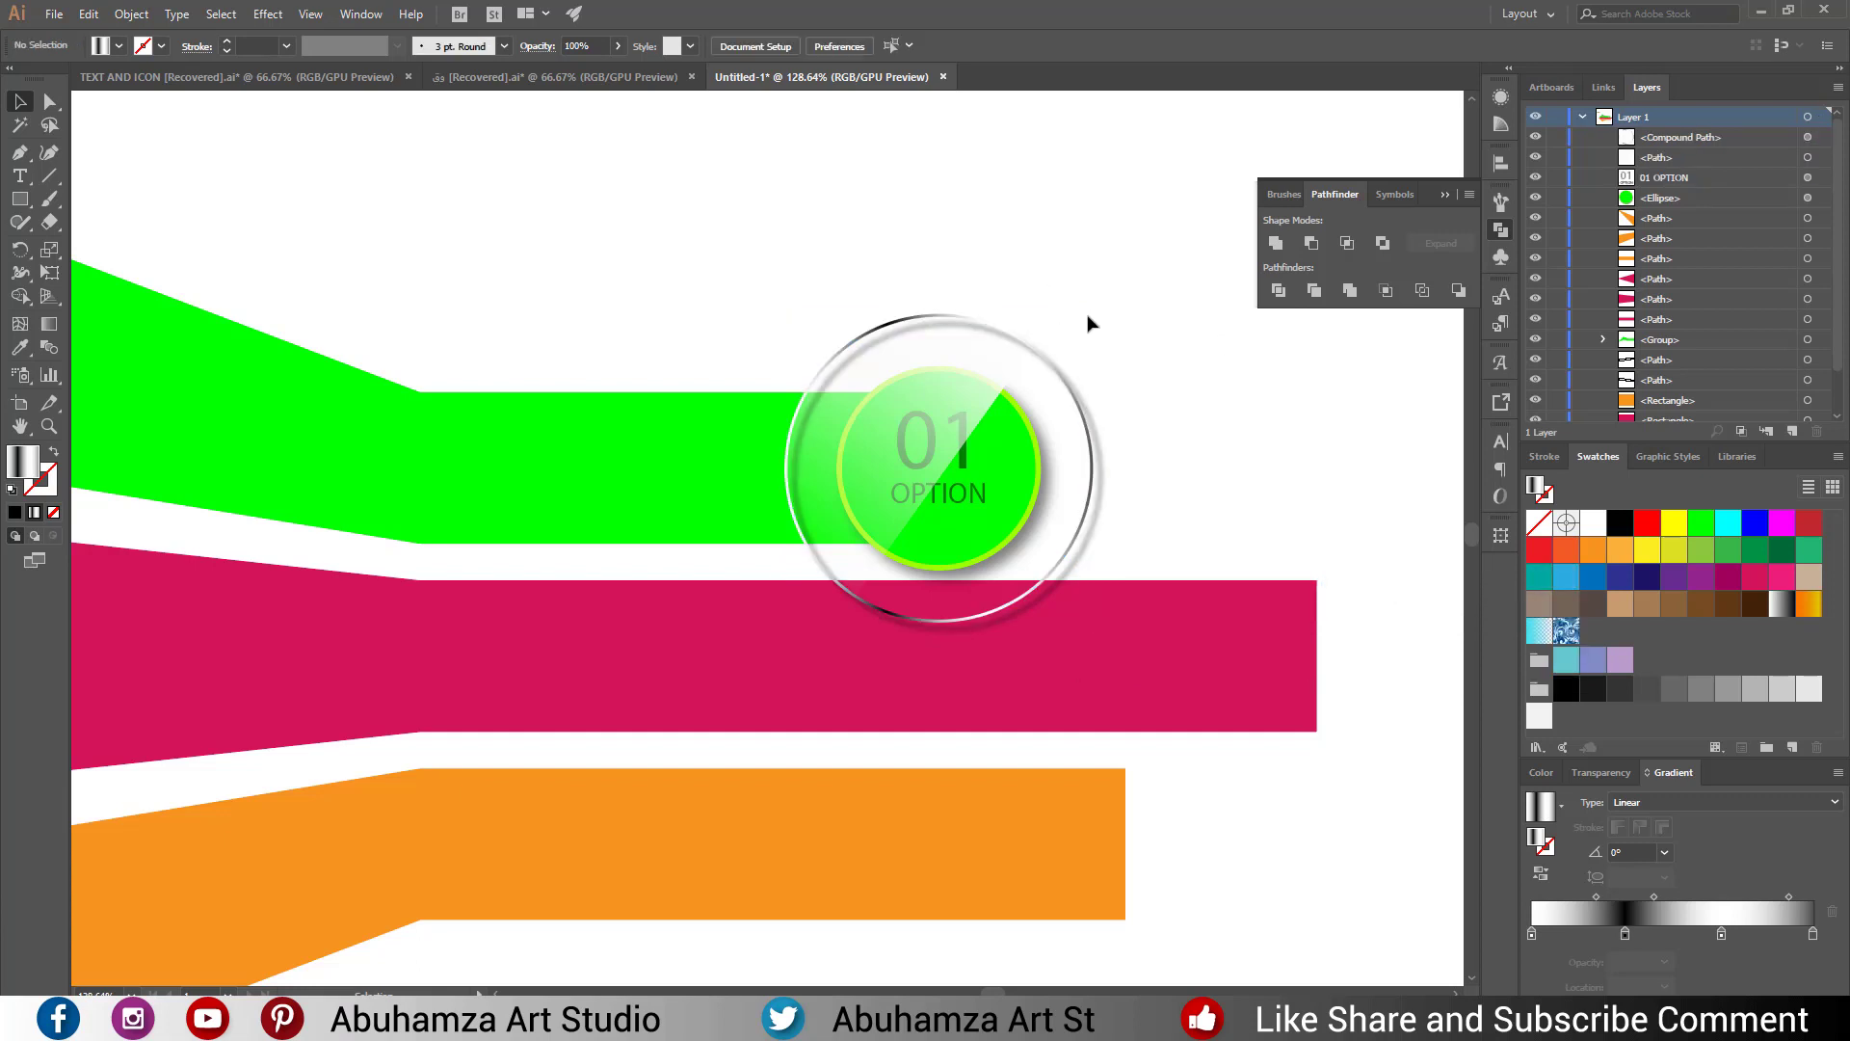
left_click_drag(1088, 315, 990, 461)
mouse_move(990, 459)
left_mouse_down()
mouse_move(962, 424)
mouse_move(1346, 623)
left_mouse_up()
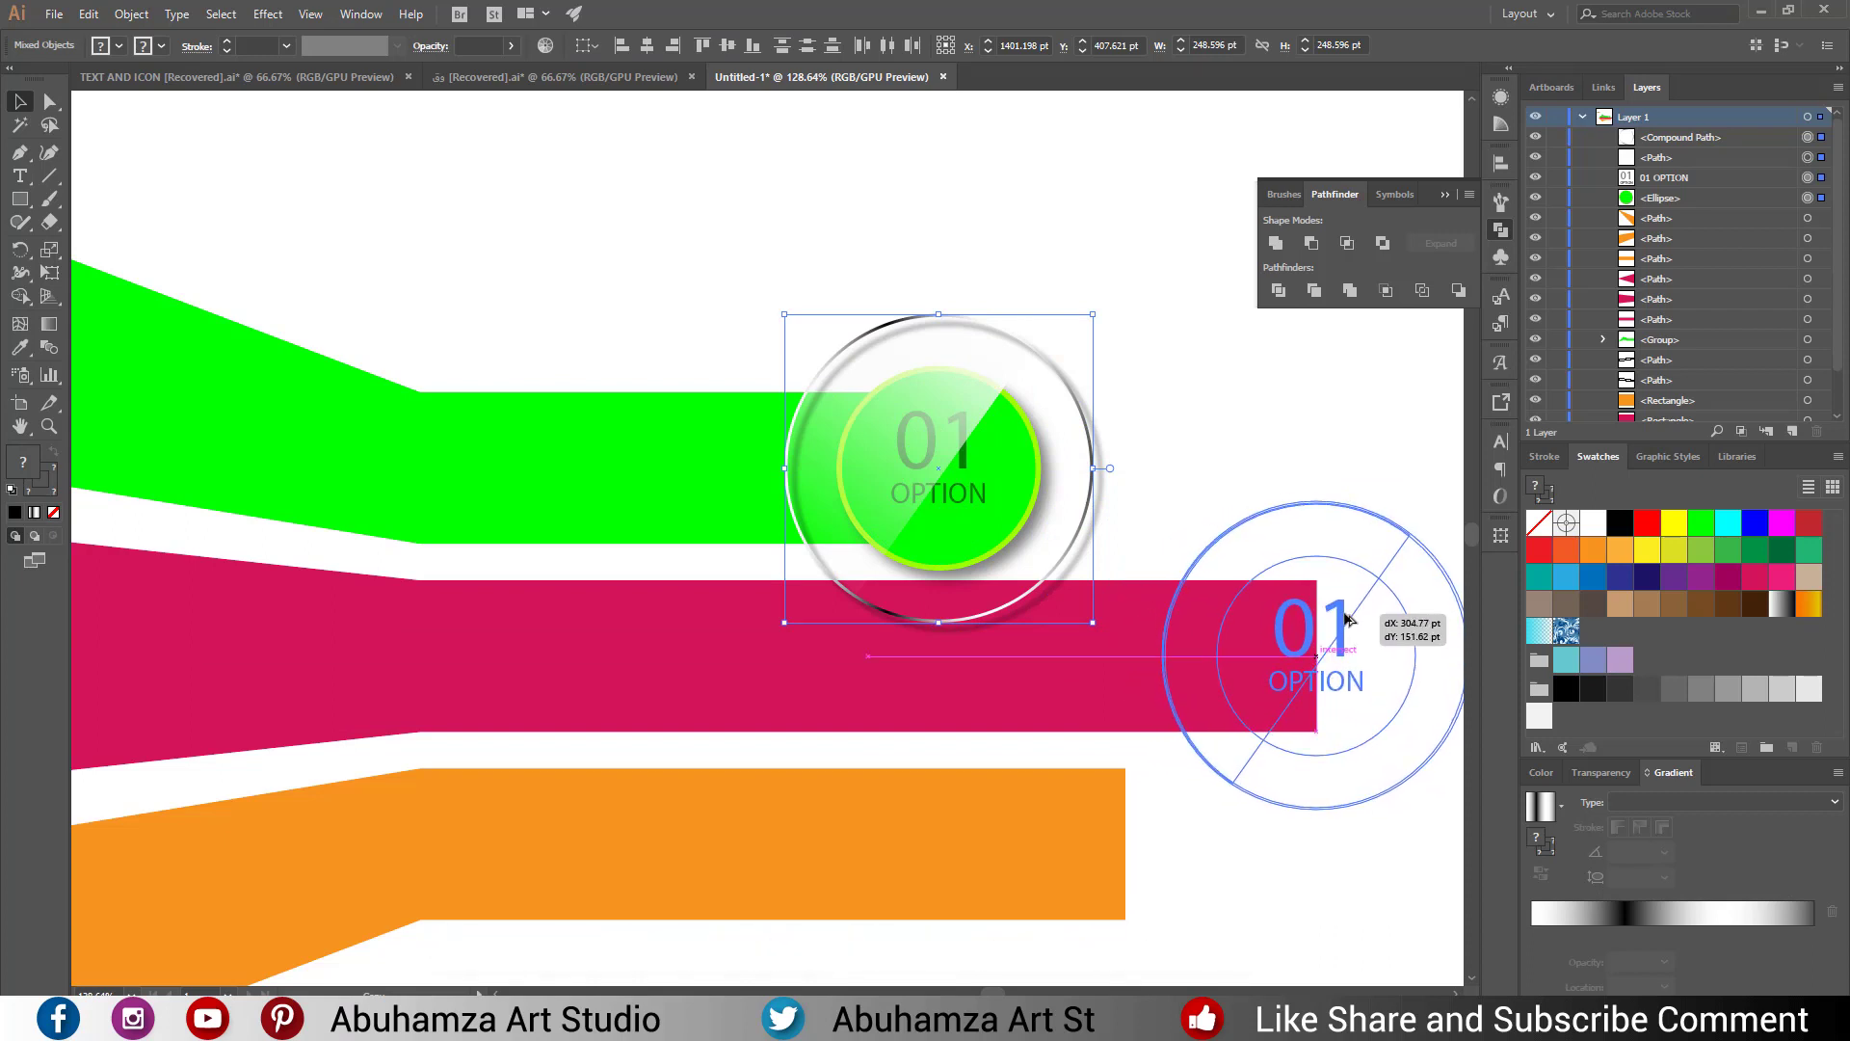
Place copies of the glass badge at the ends of the magenta and orange bars.
mouse_move(1346, 623)
left_mouse_down()
mouse_move(886, 803)
mouse_move(821, 801)
left_mouse_up()
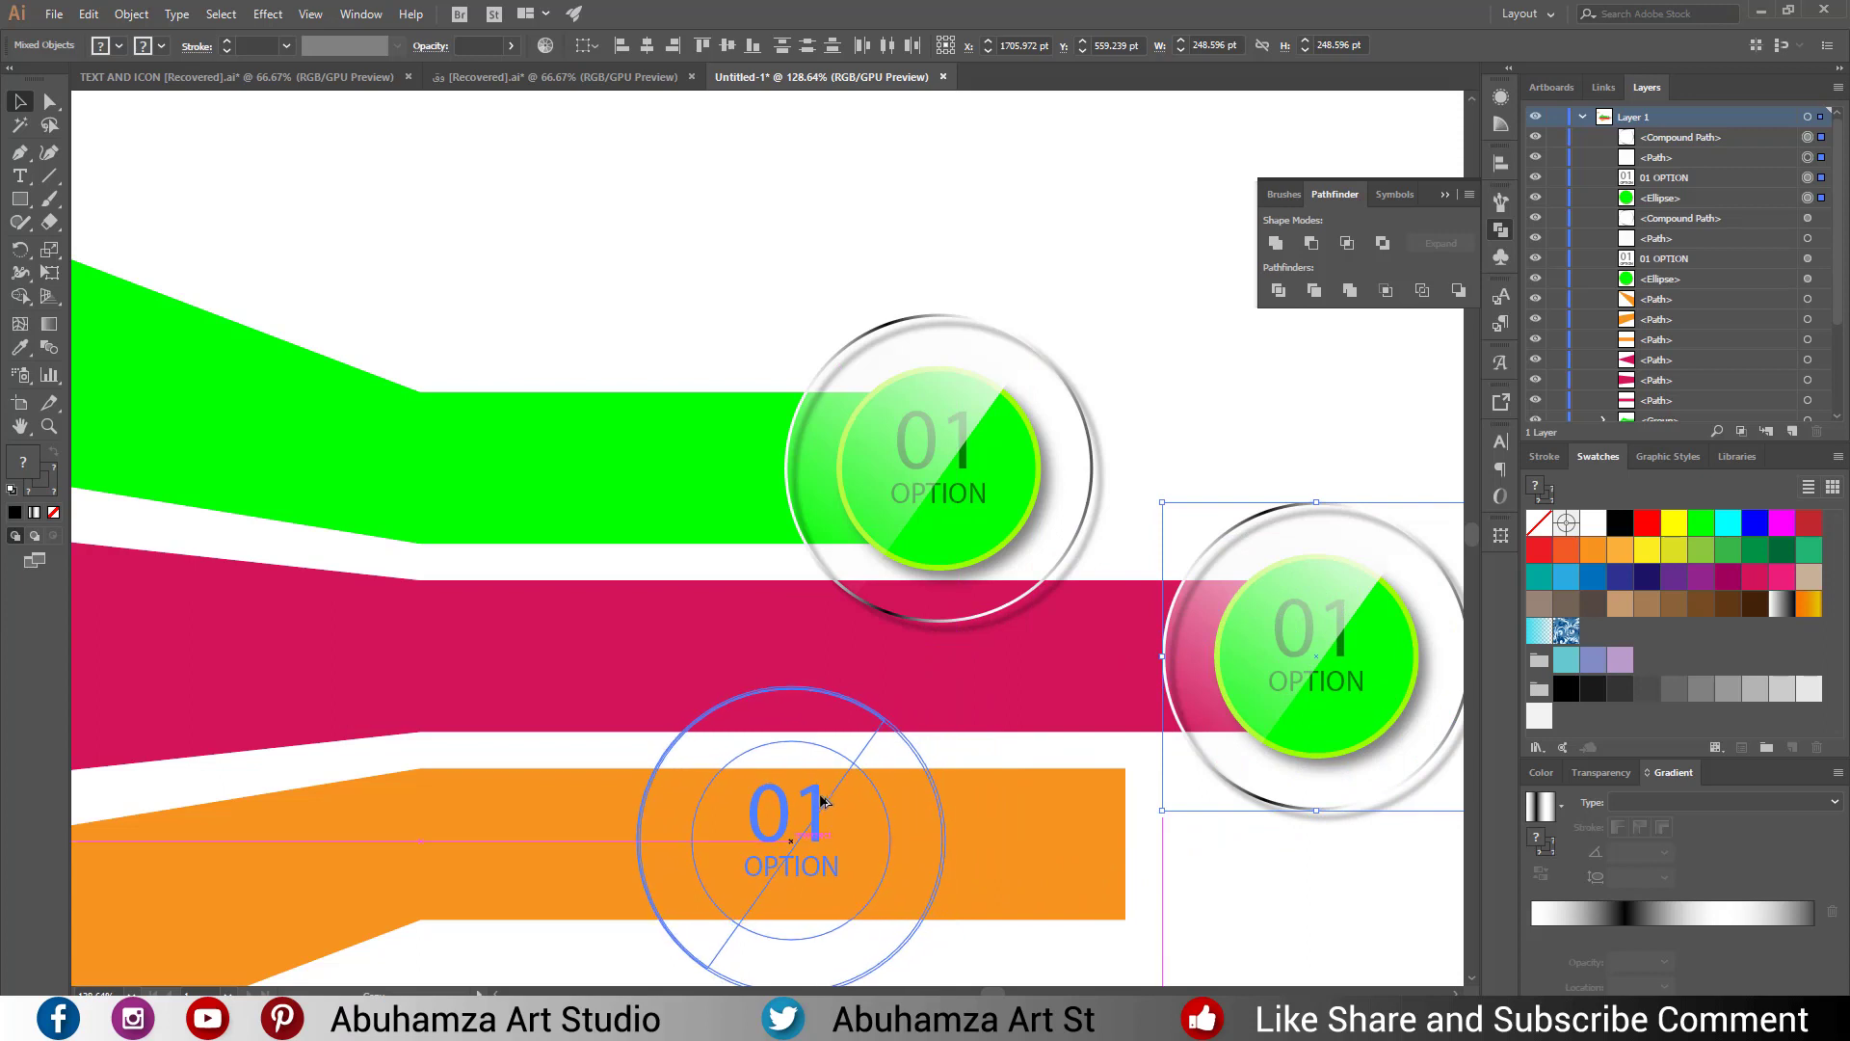
left_click_drag(822, 800, 822, 801)
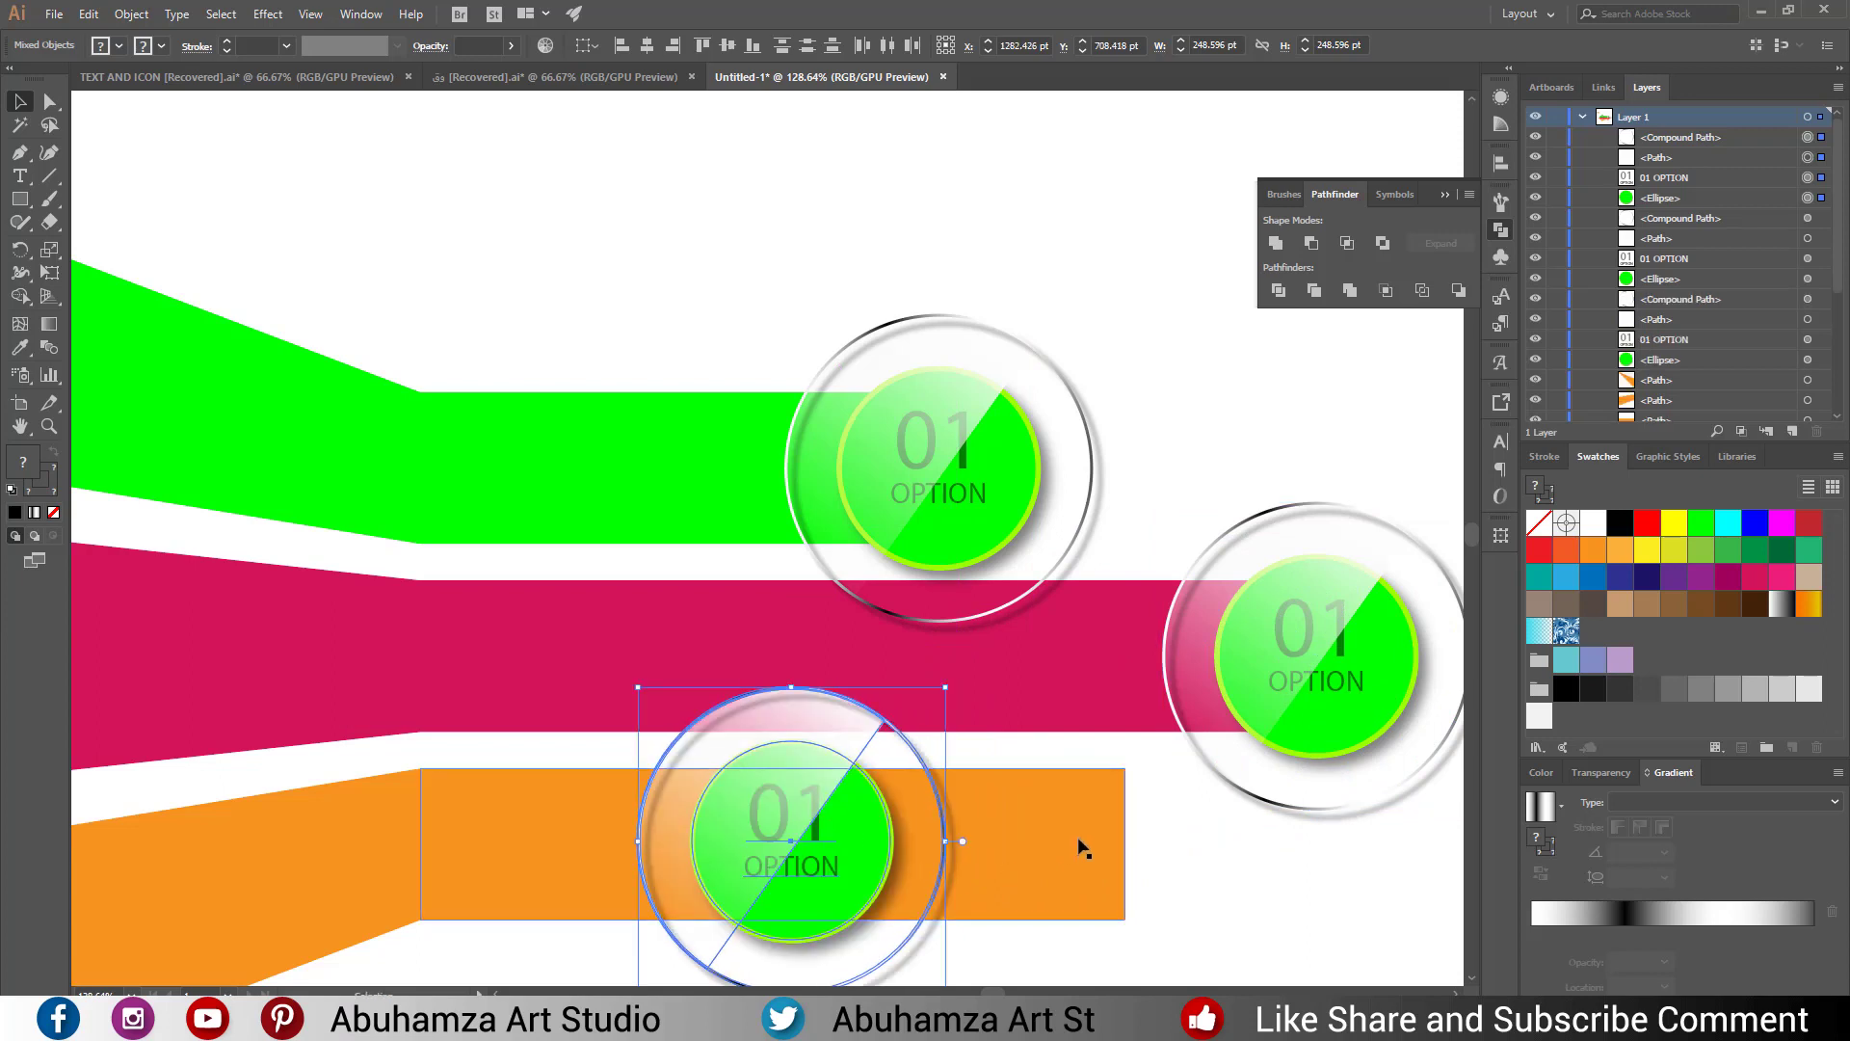
left_click(1192, 870)
Shorten the orange bar to end beneath its badge, then zoom out to view the artwork.
left_click(1061, 870)
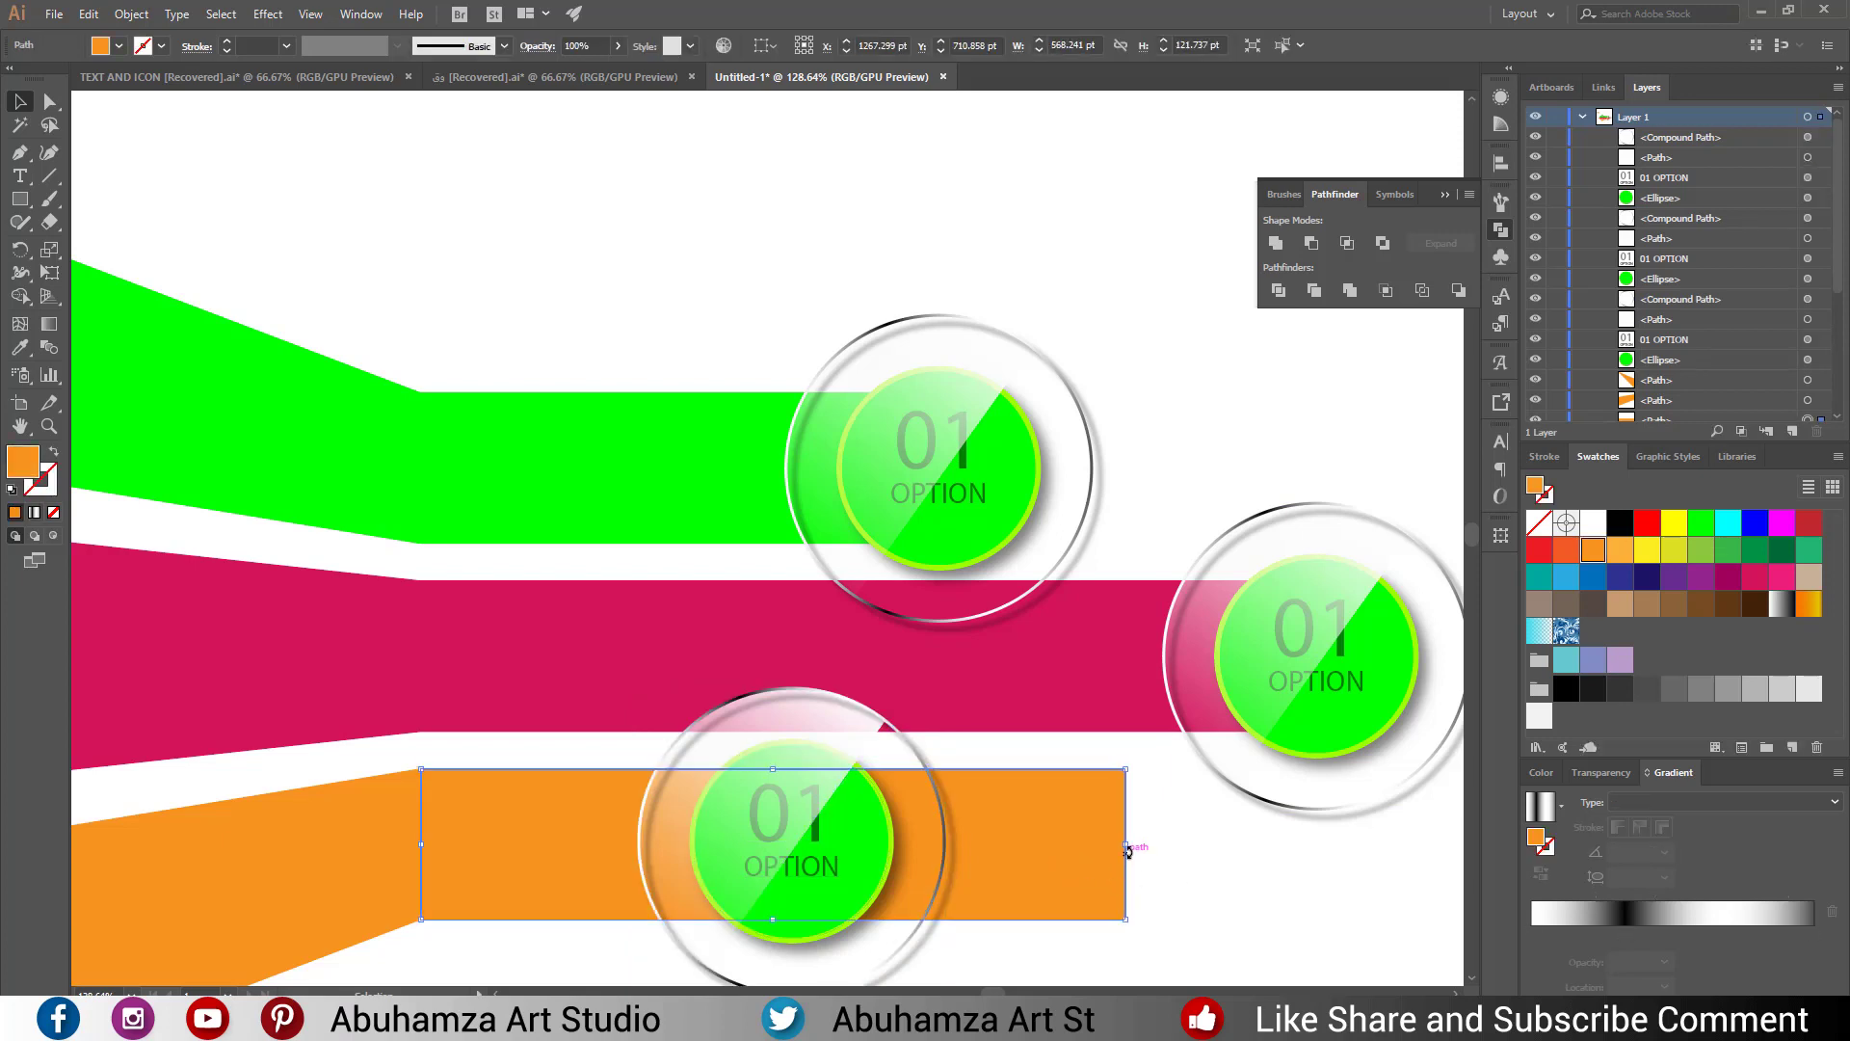
left_click_drag(1124, 844, 804, 844)
left_click(1045, 863)
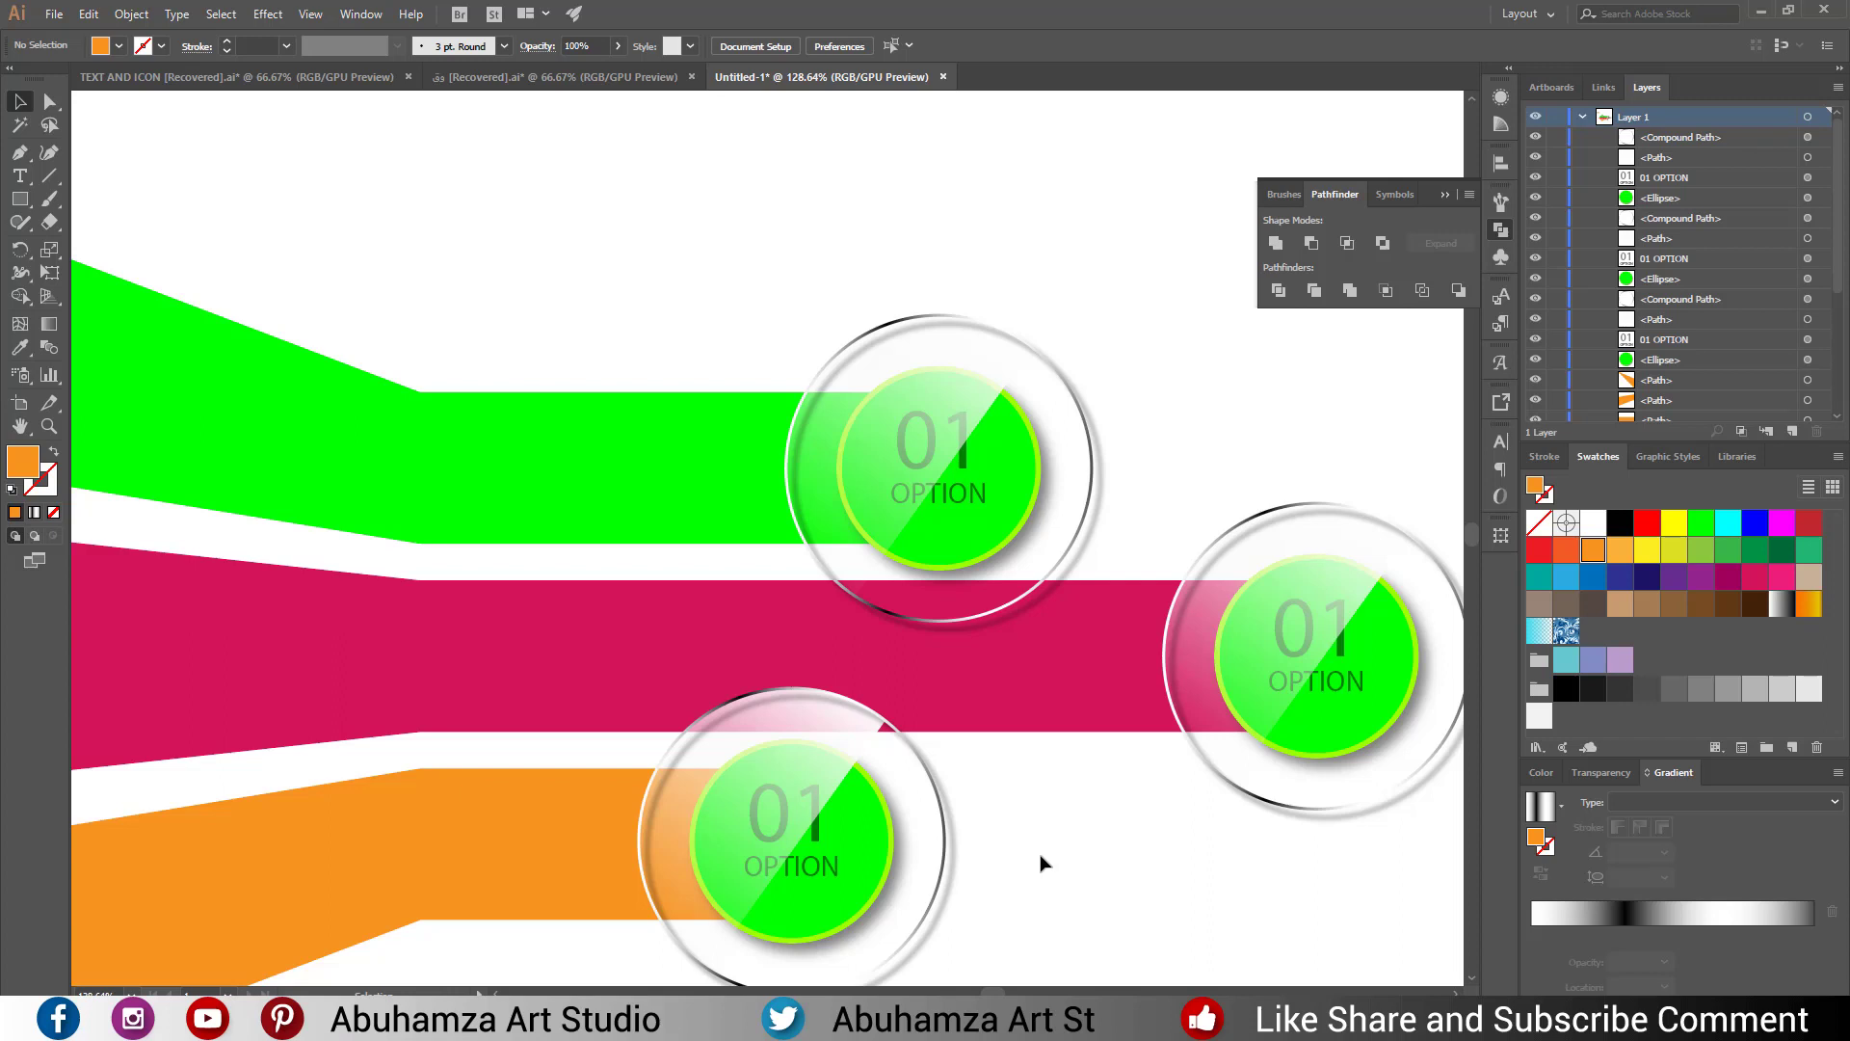
key("z")
left_click(878, 822, "alt")
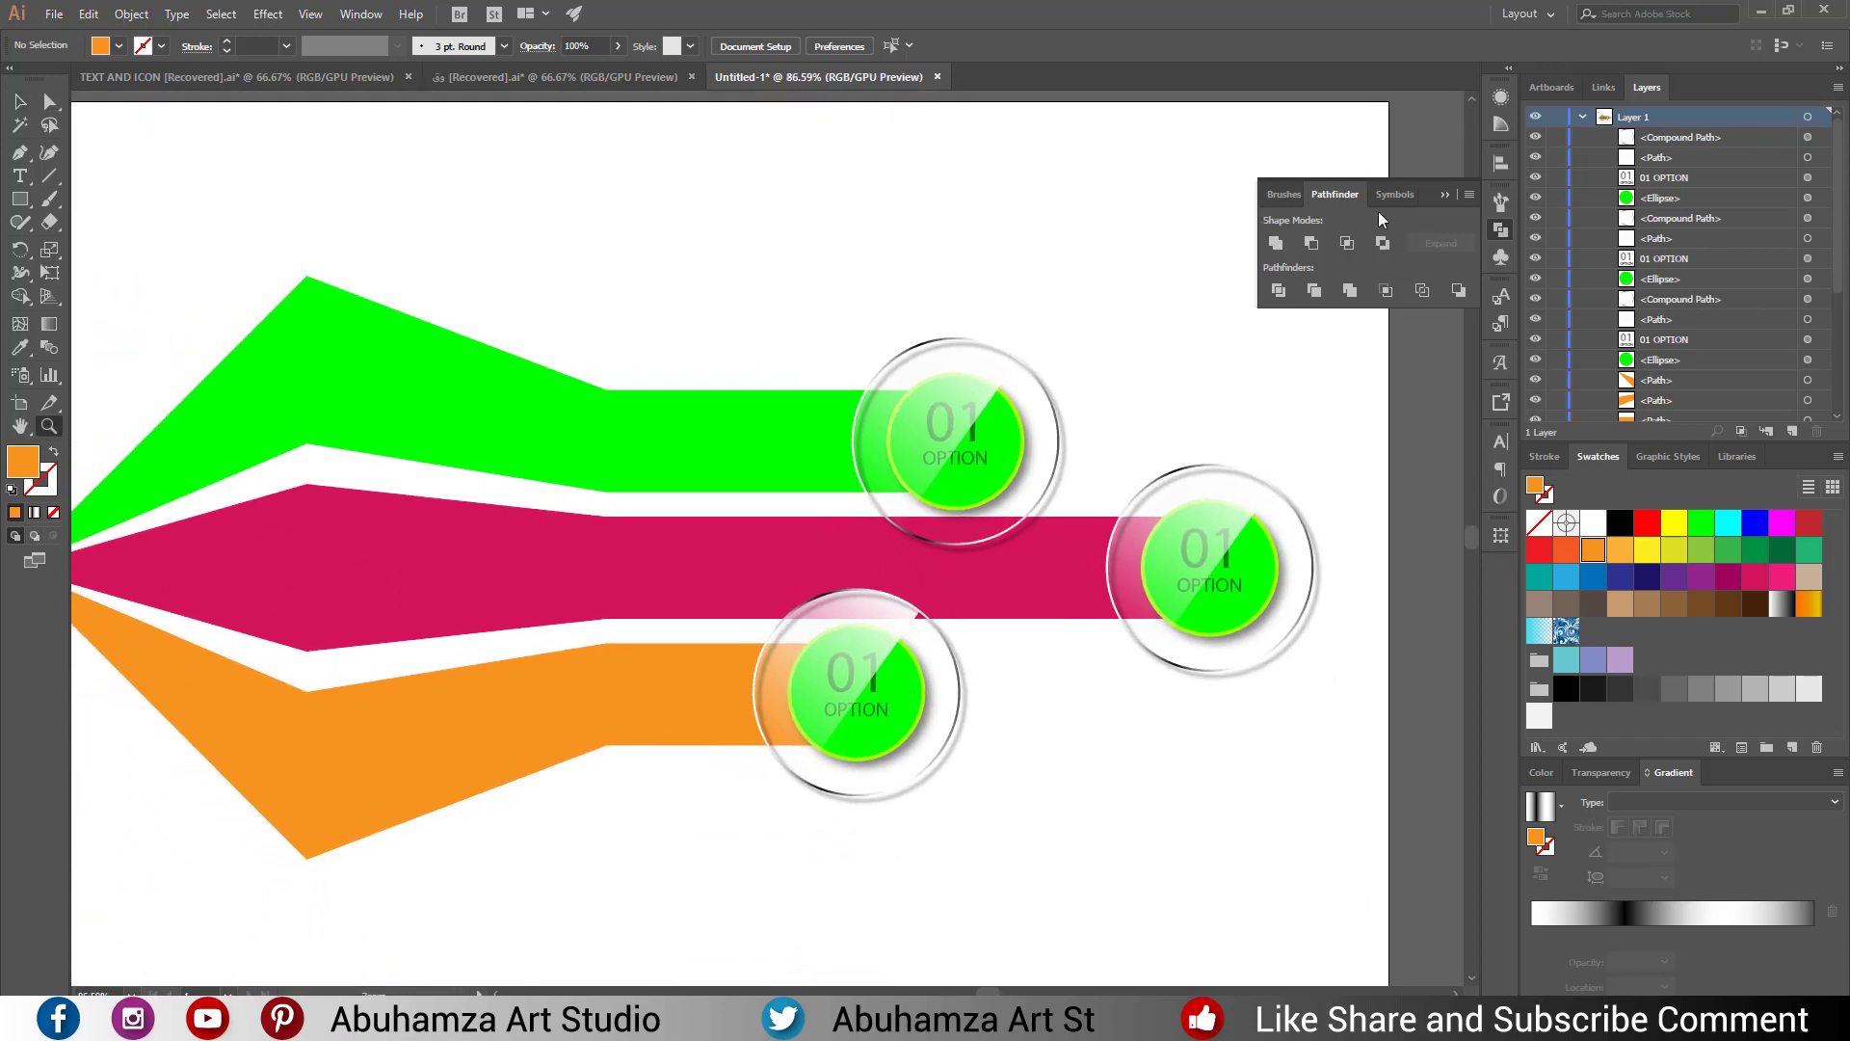
Fill the magenta bar's tip circle with the bar's magenta using the Eyedropper.
left_click(1443, 199)
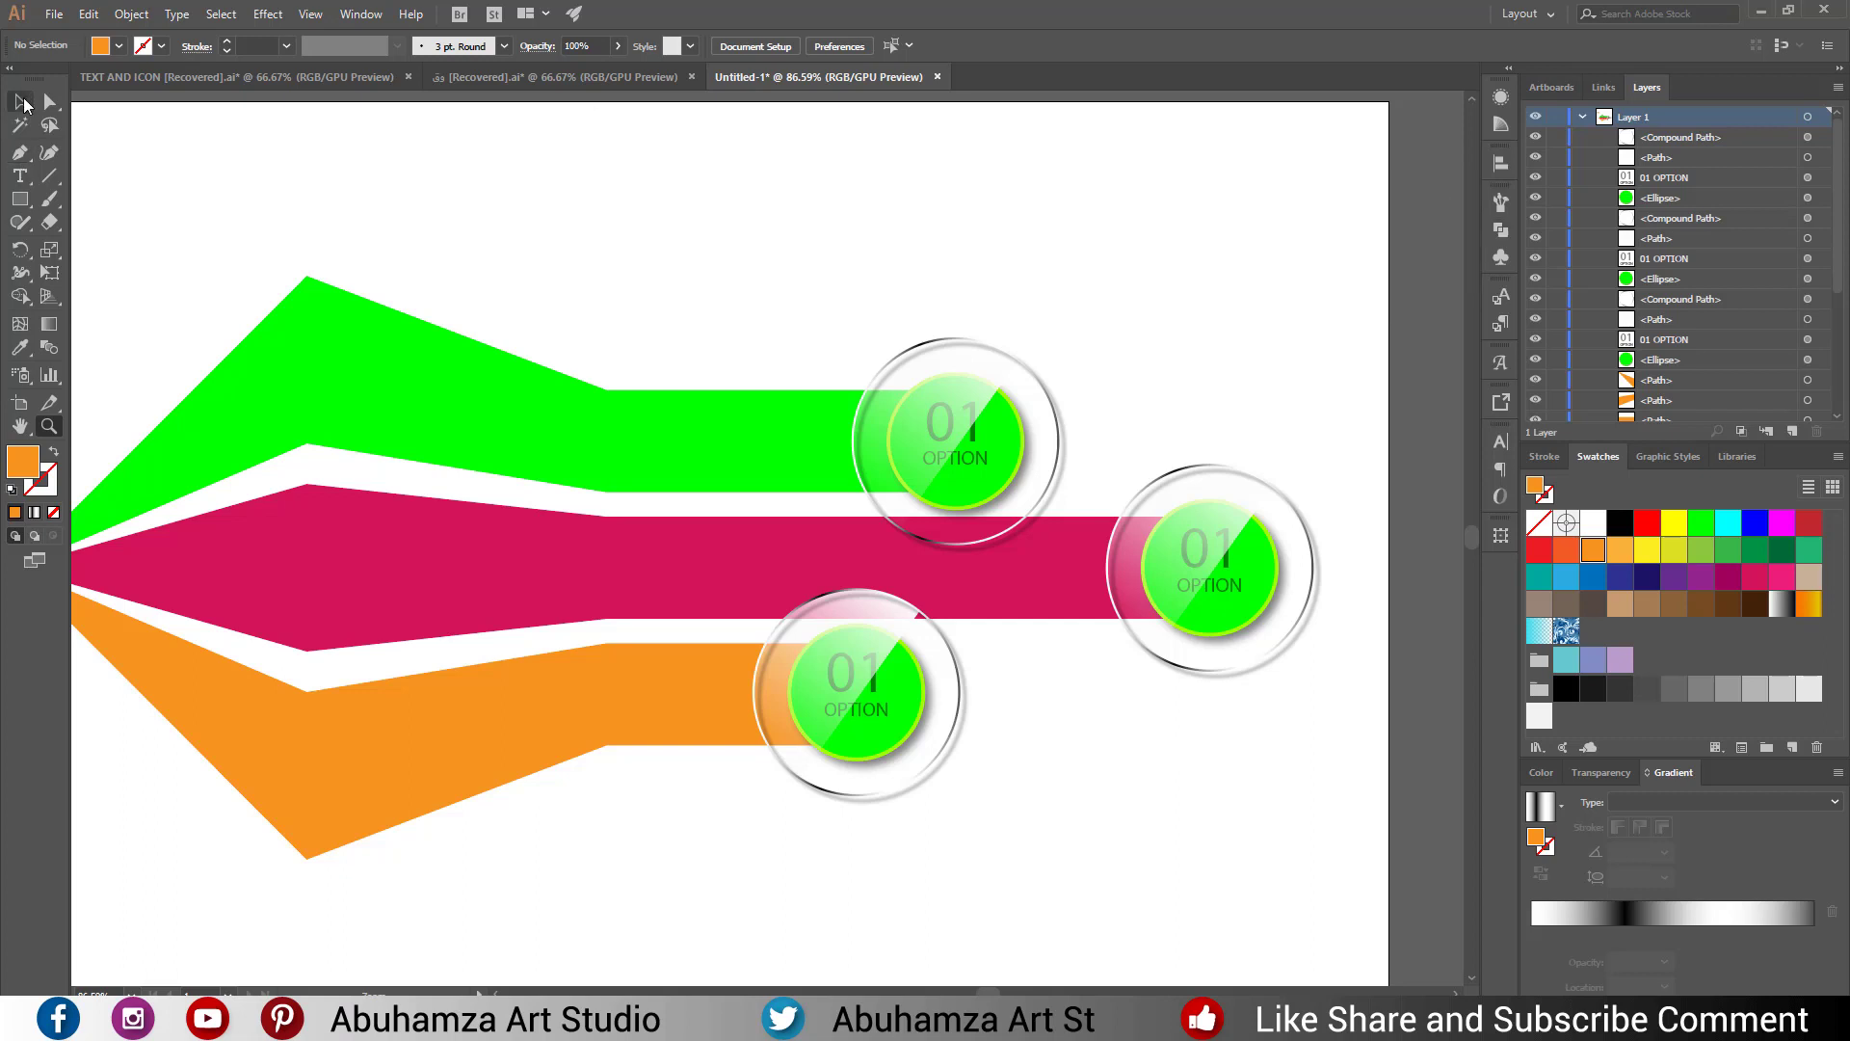
key("v")
left_click(1257, 583)
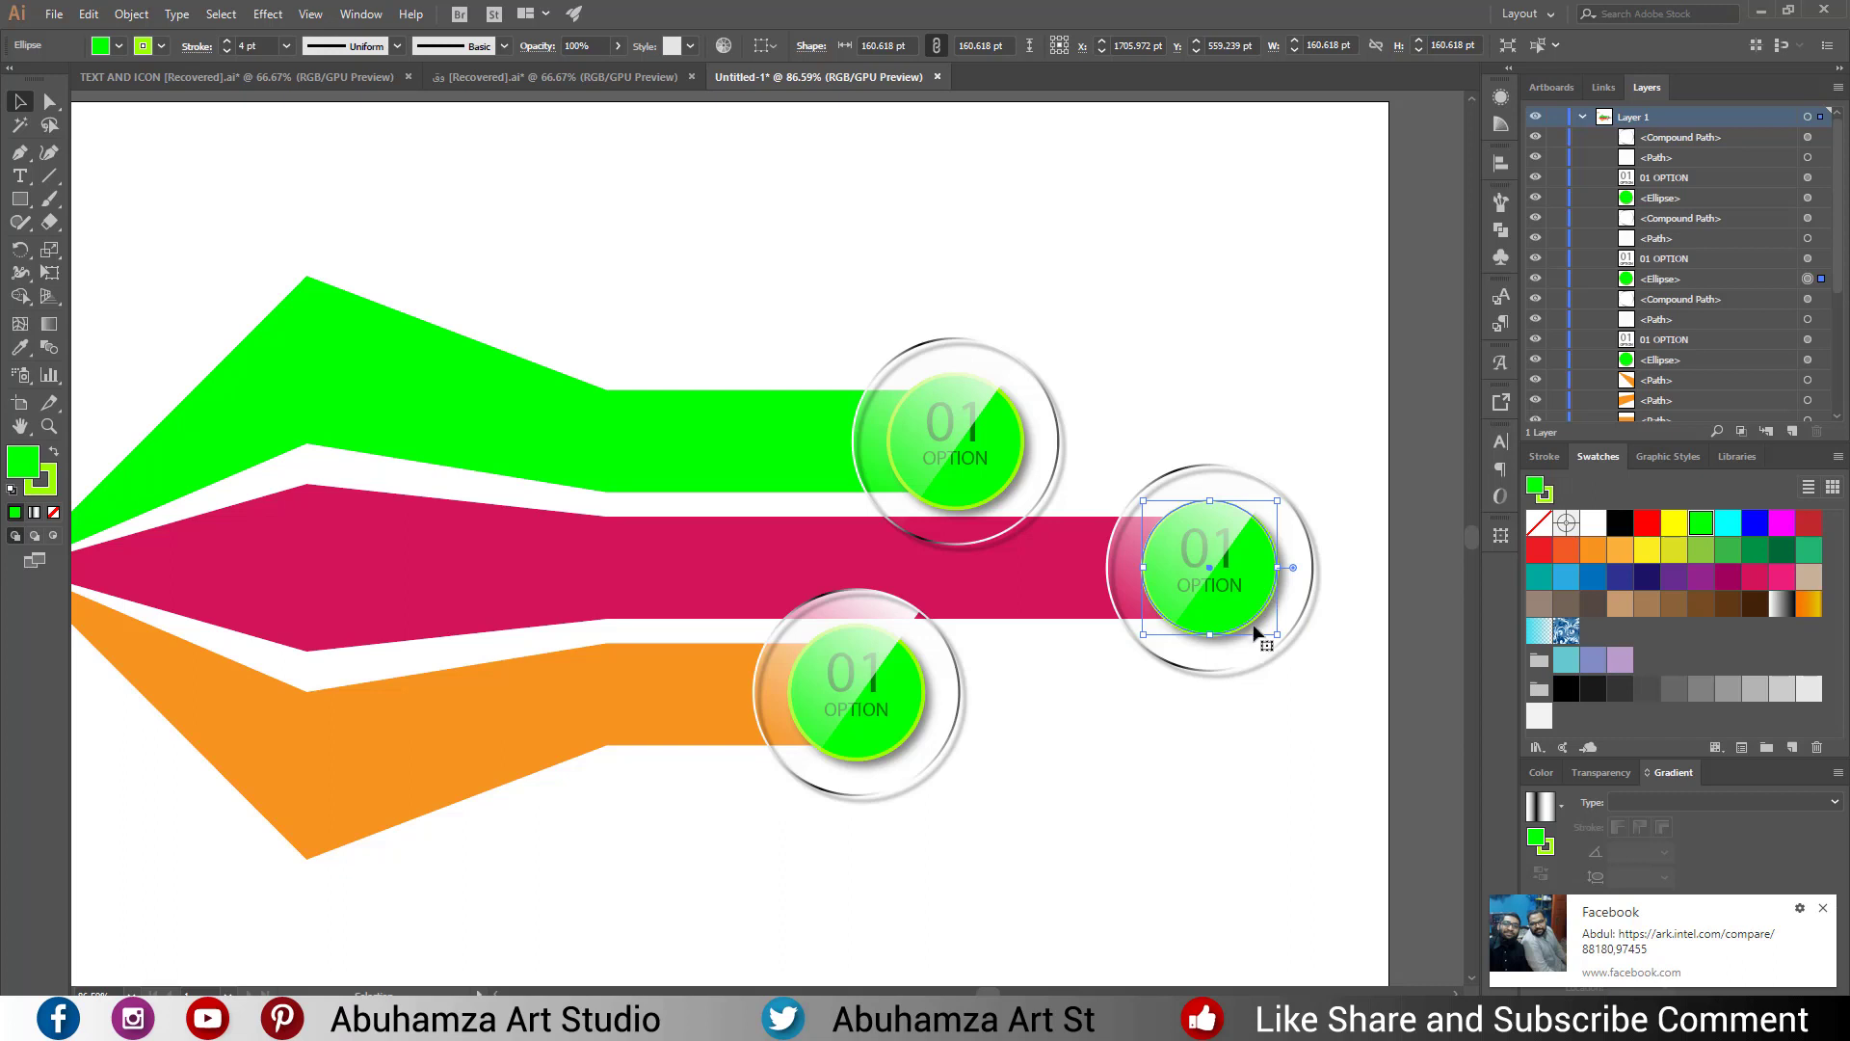
left_click(31, 345)
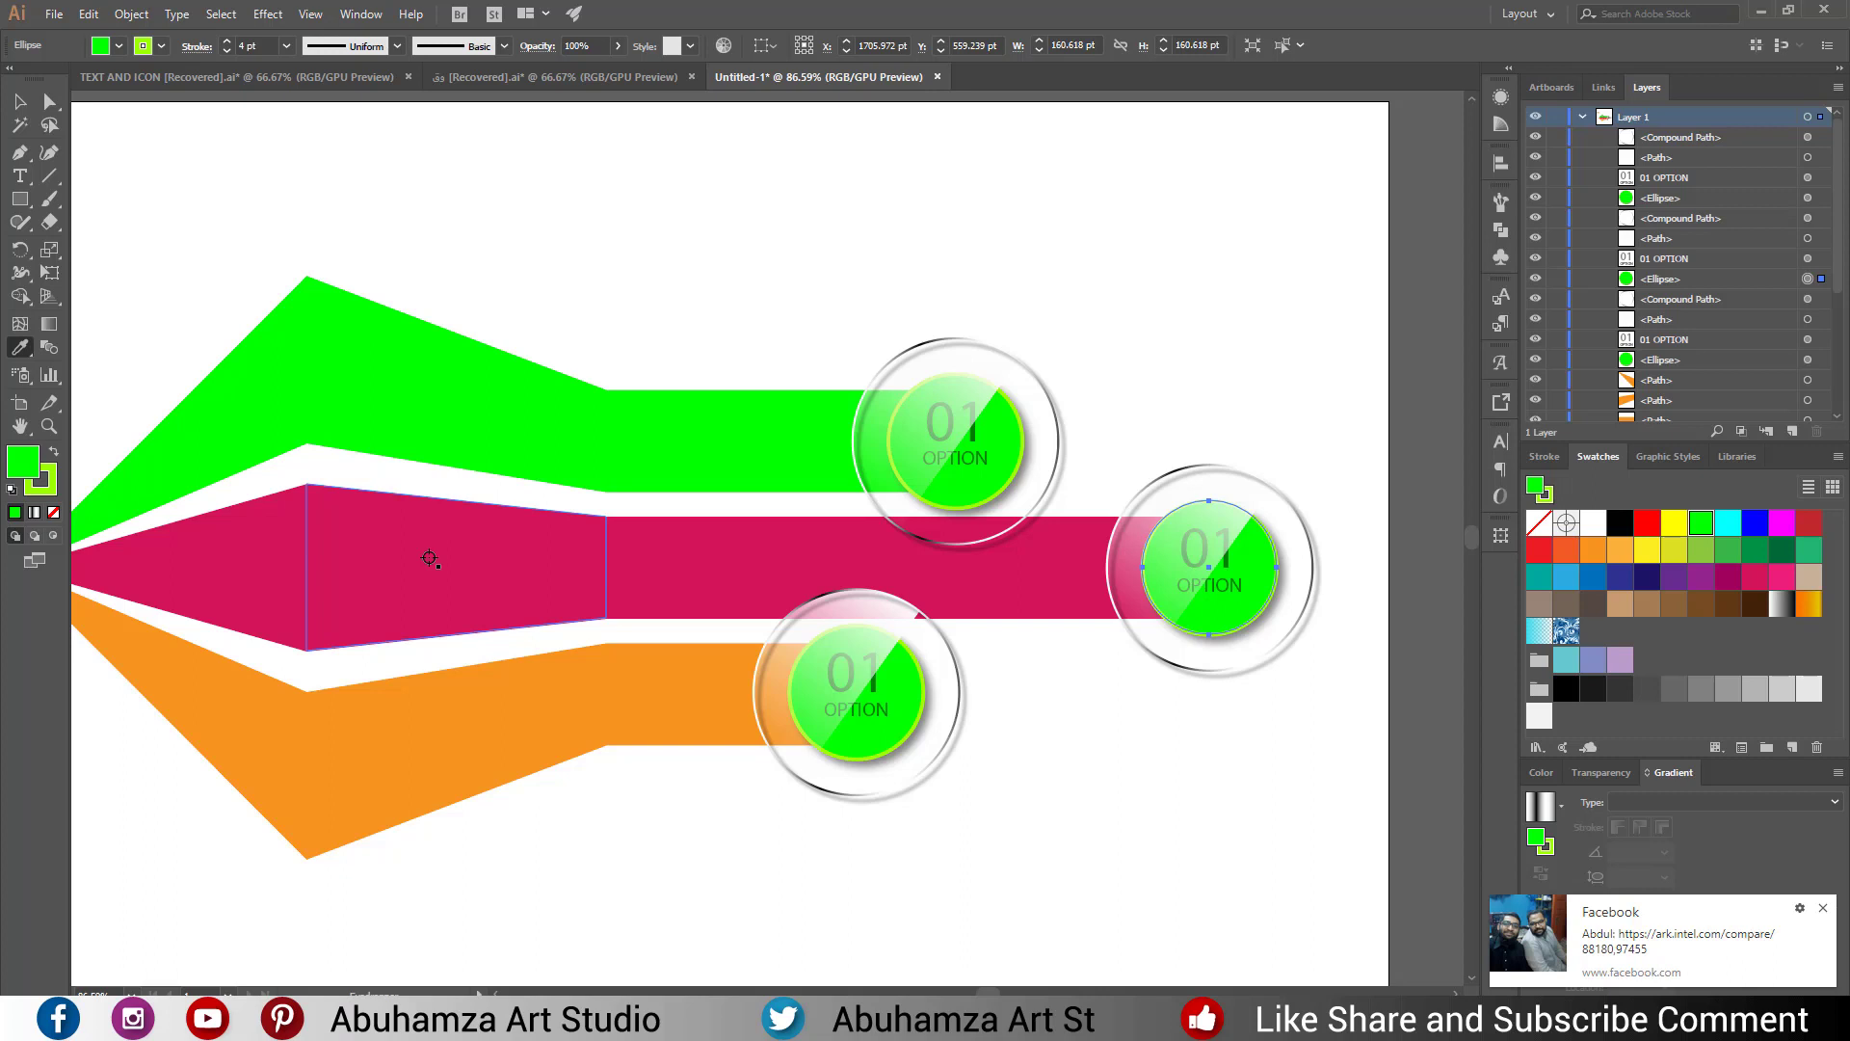
left_click(430, 558)
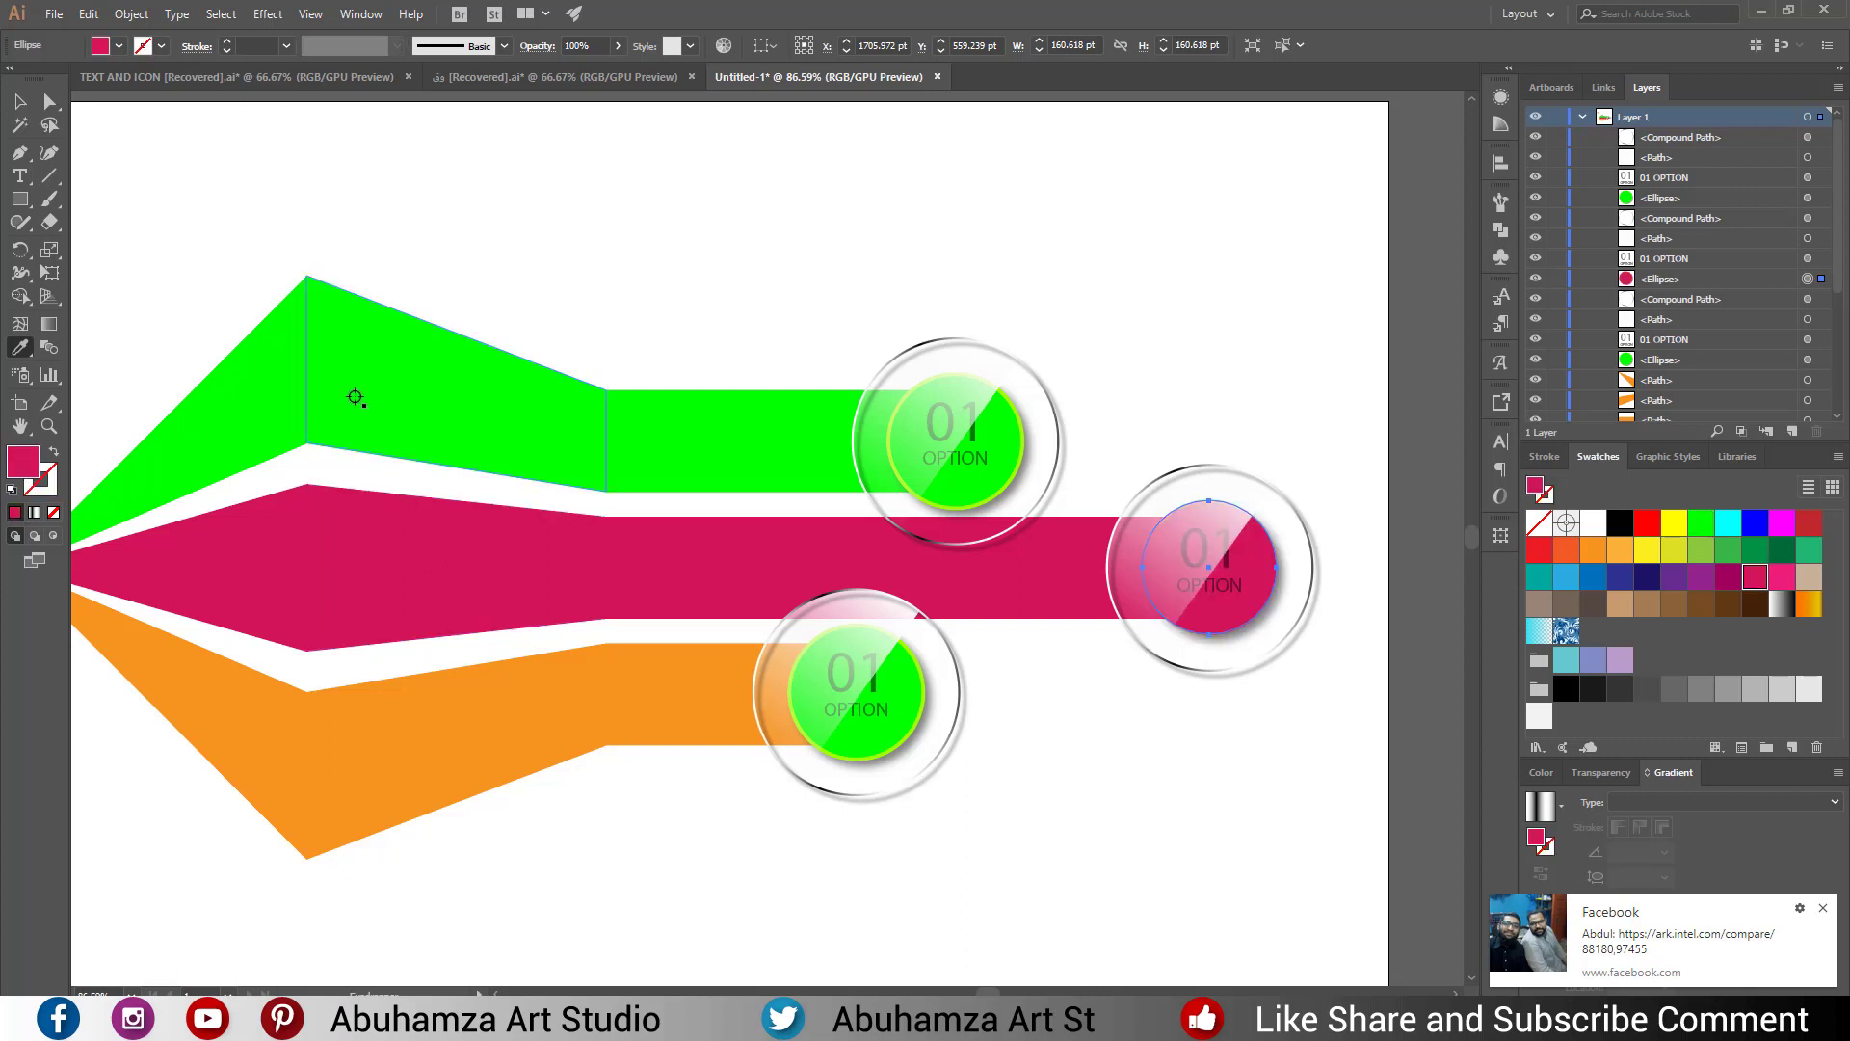
left_click(286, 47)
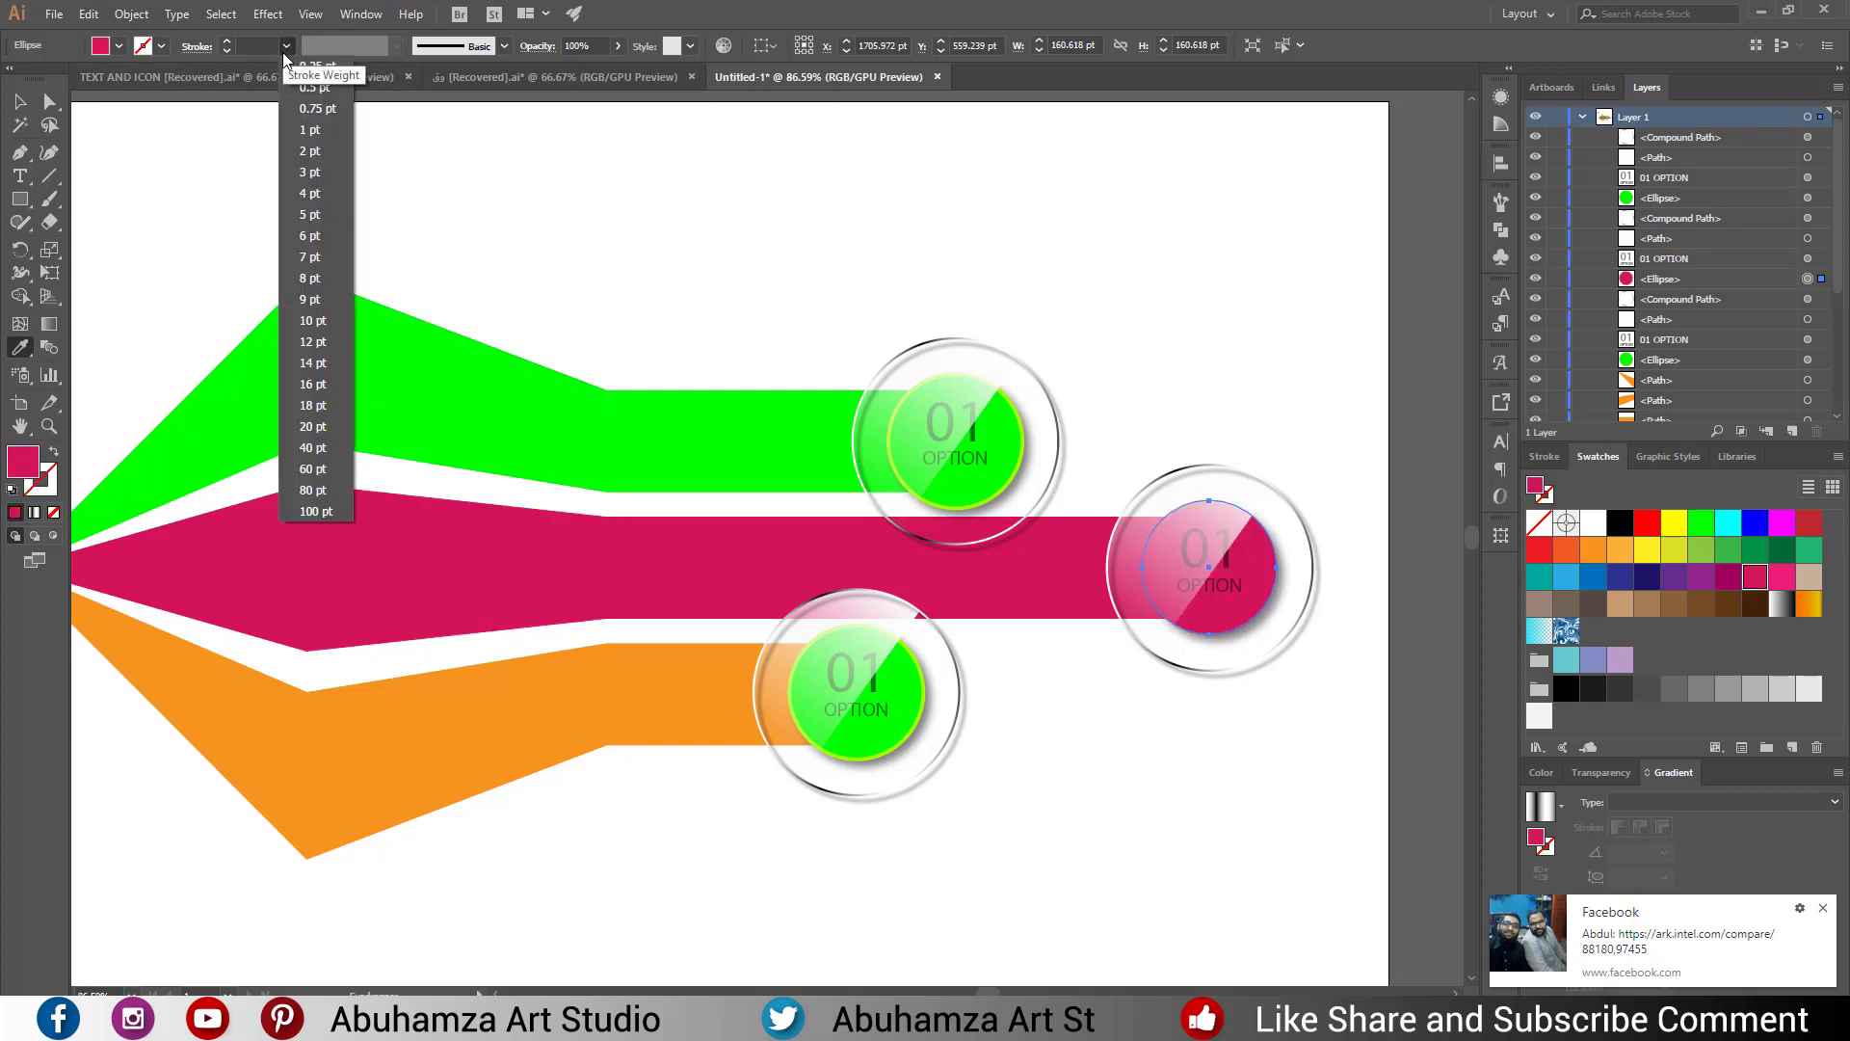
left_click(309, 193)
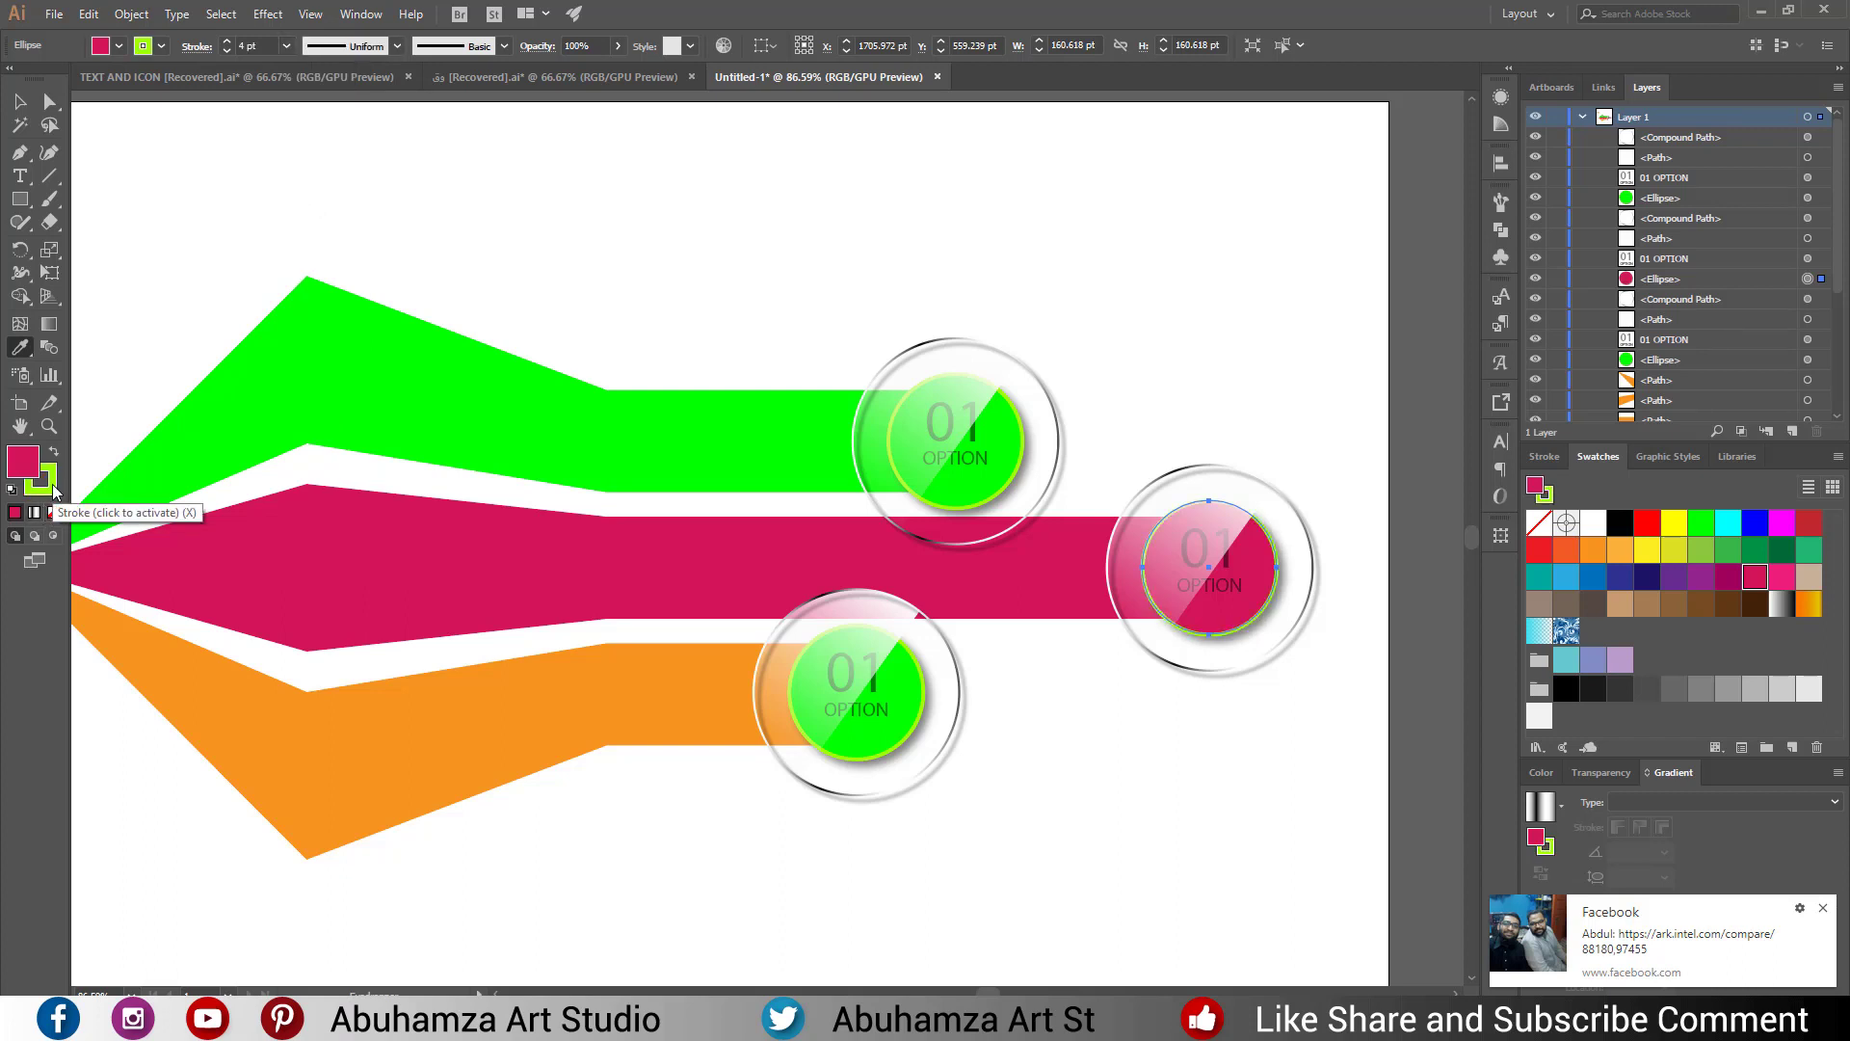
Rework the circle's outline, swapping fill and stroke and choosing a pink outline colour.
left_click(56, 489)
key("slash")
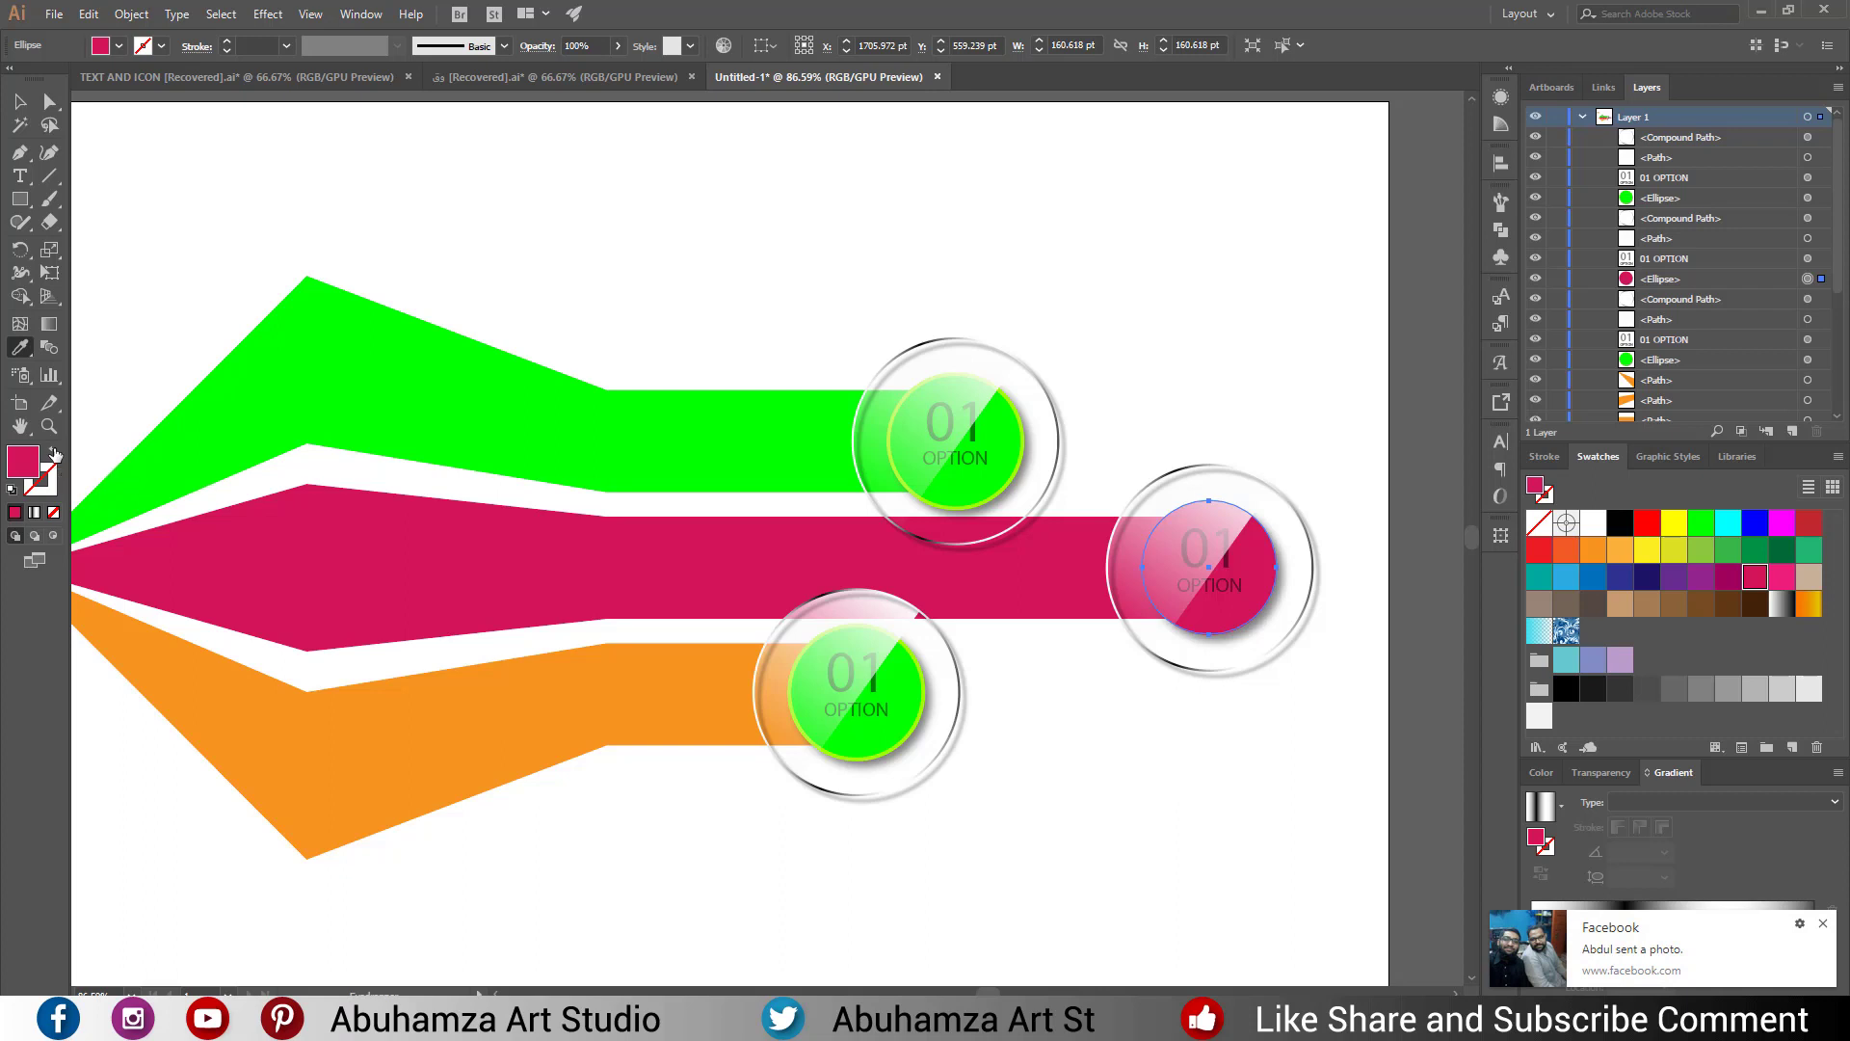
left_click(54, 454)
left_click(55, 454)
left_click(48, 485)
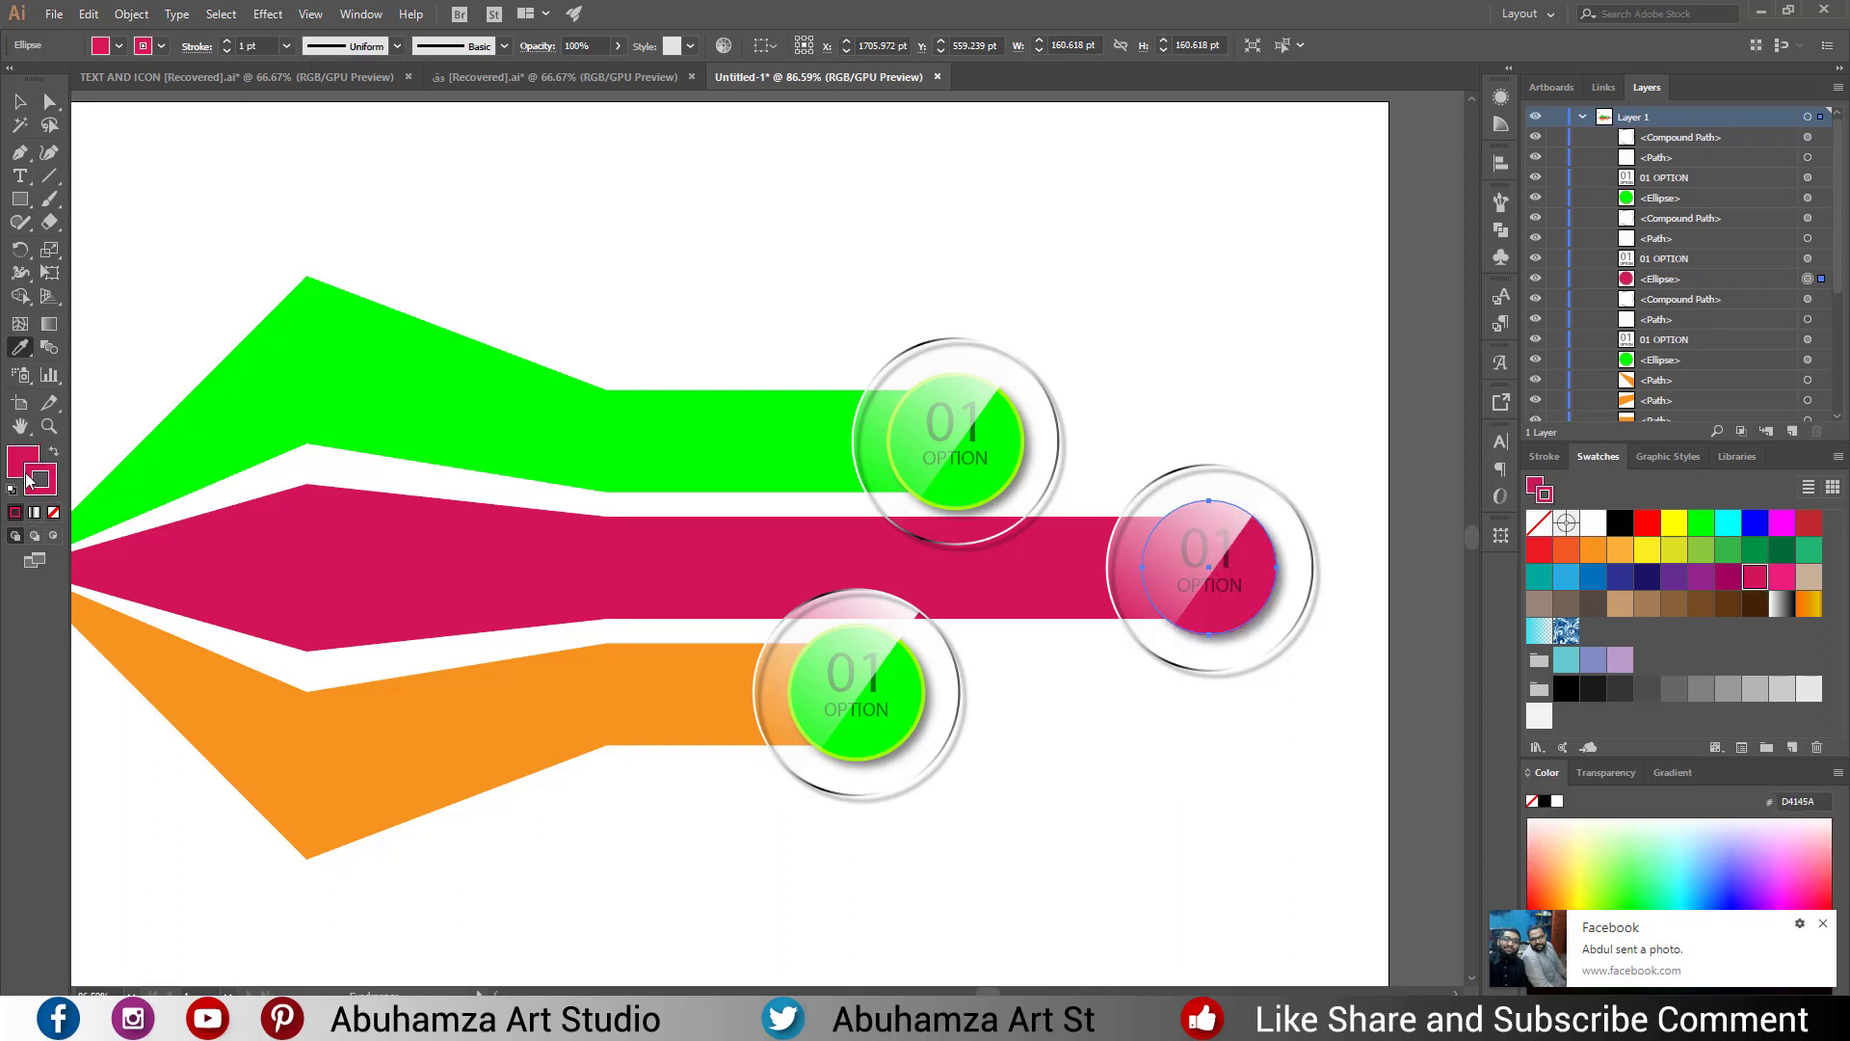
left_click_drag(26, 462, 44, 482)
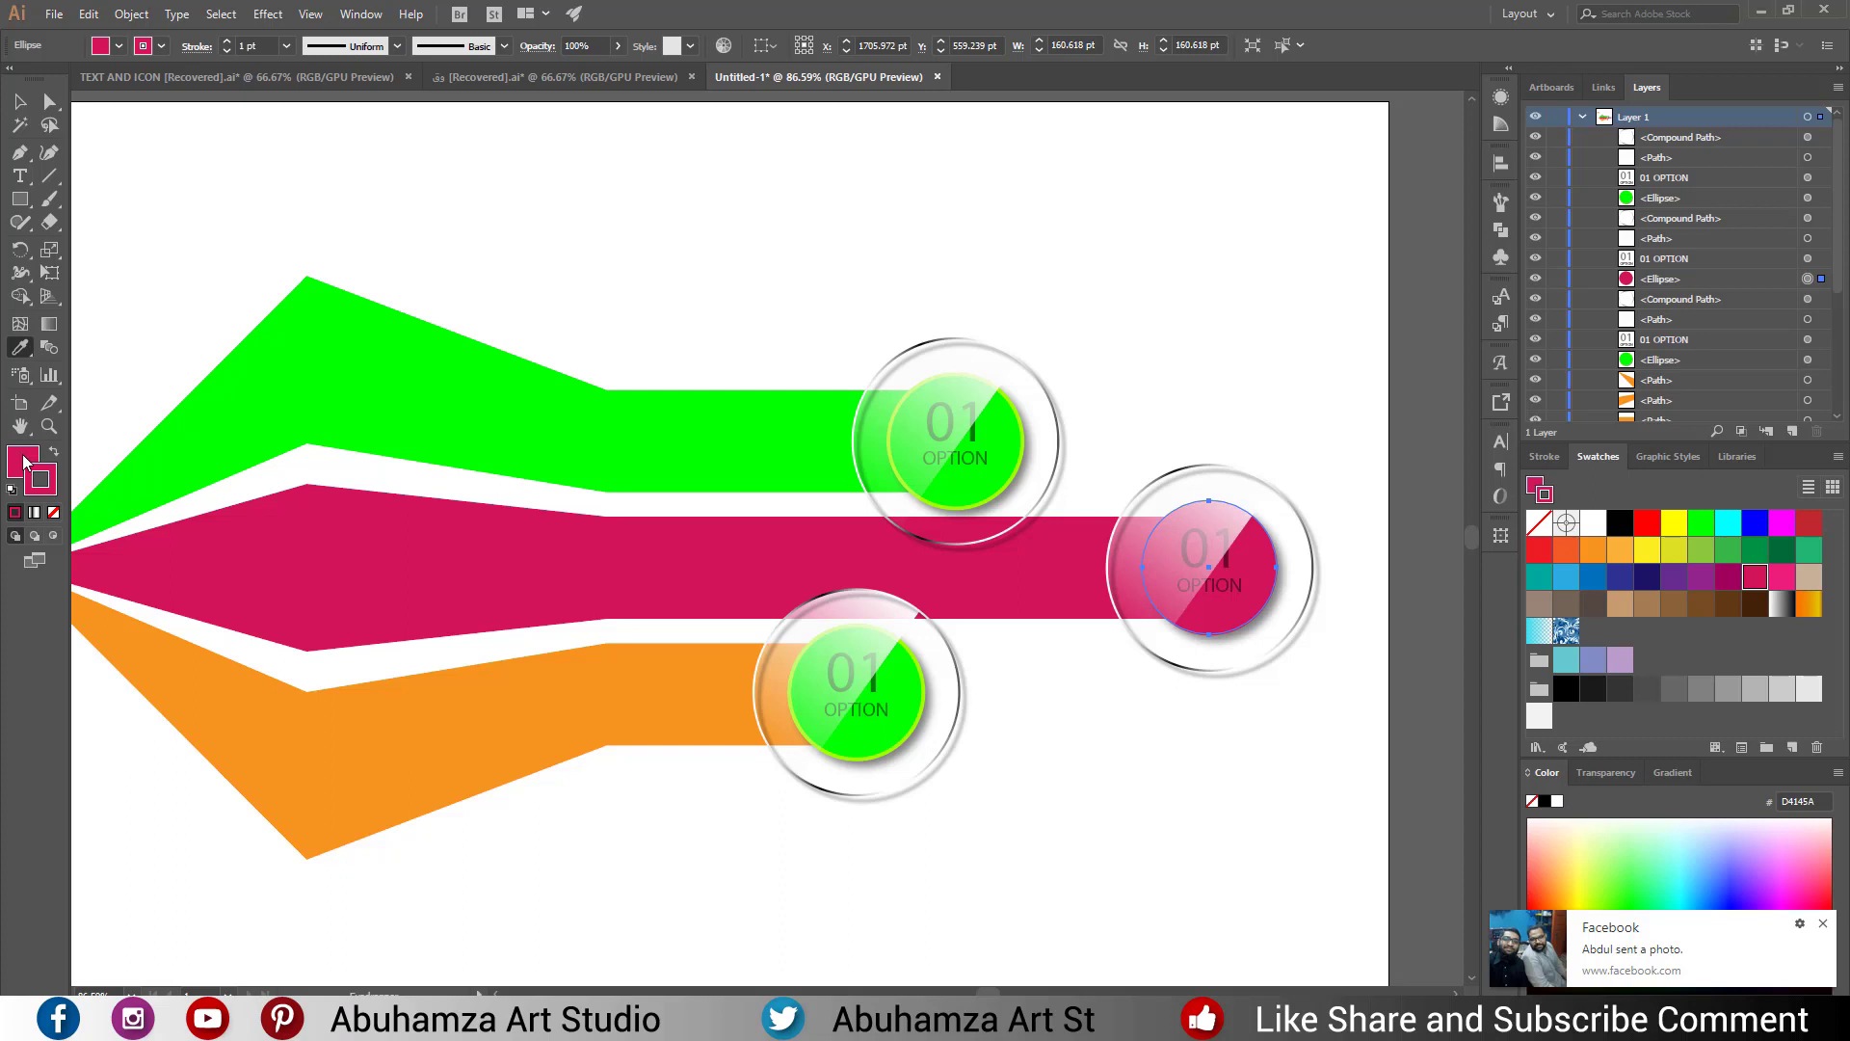
Give the magenta circle a 4 pt light pink FF83B6 outline.
left_click(287, 46)
left_click(309, 192)
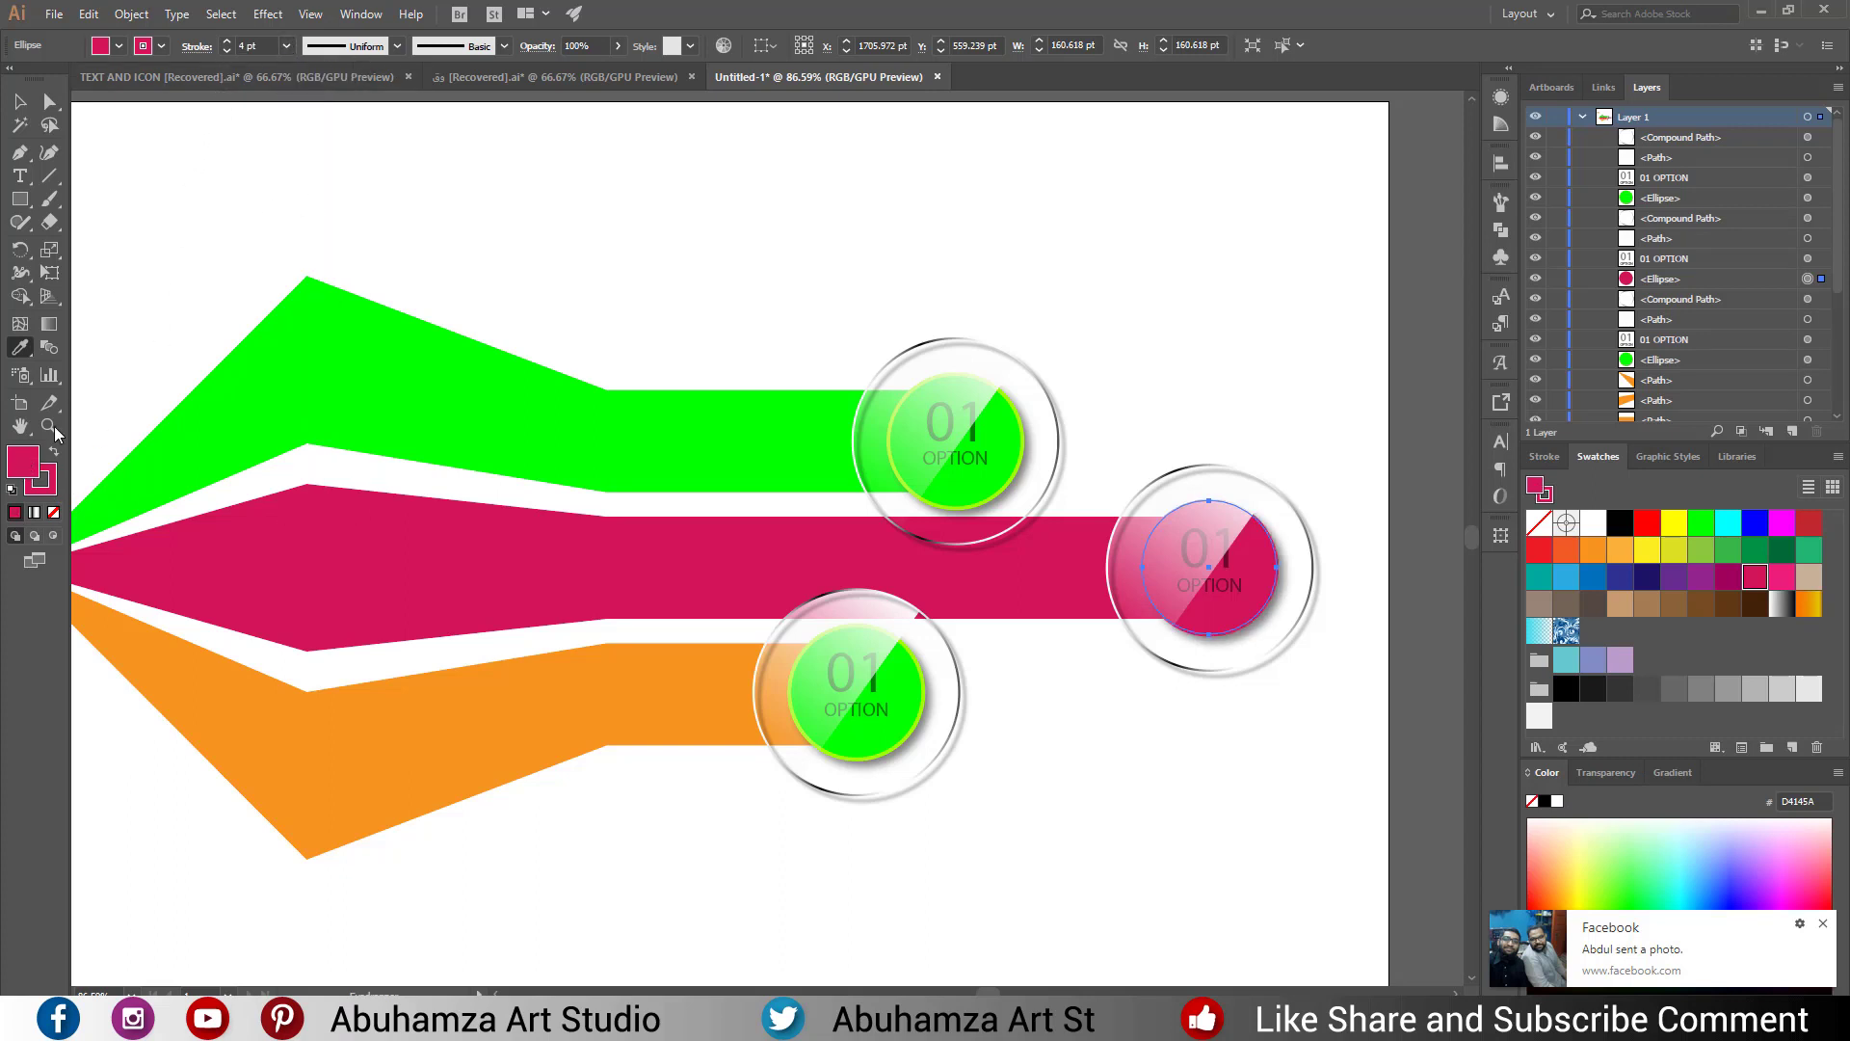
double_click(50, 488)
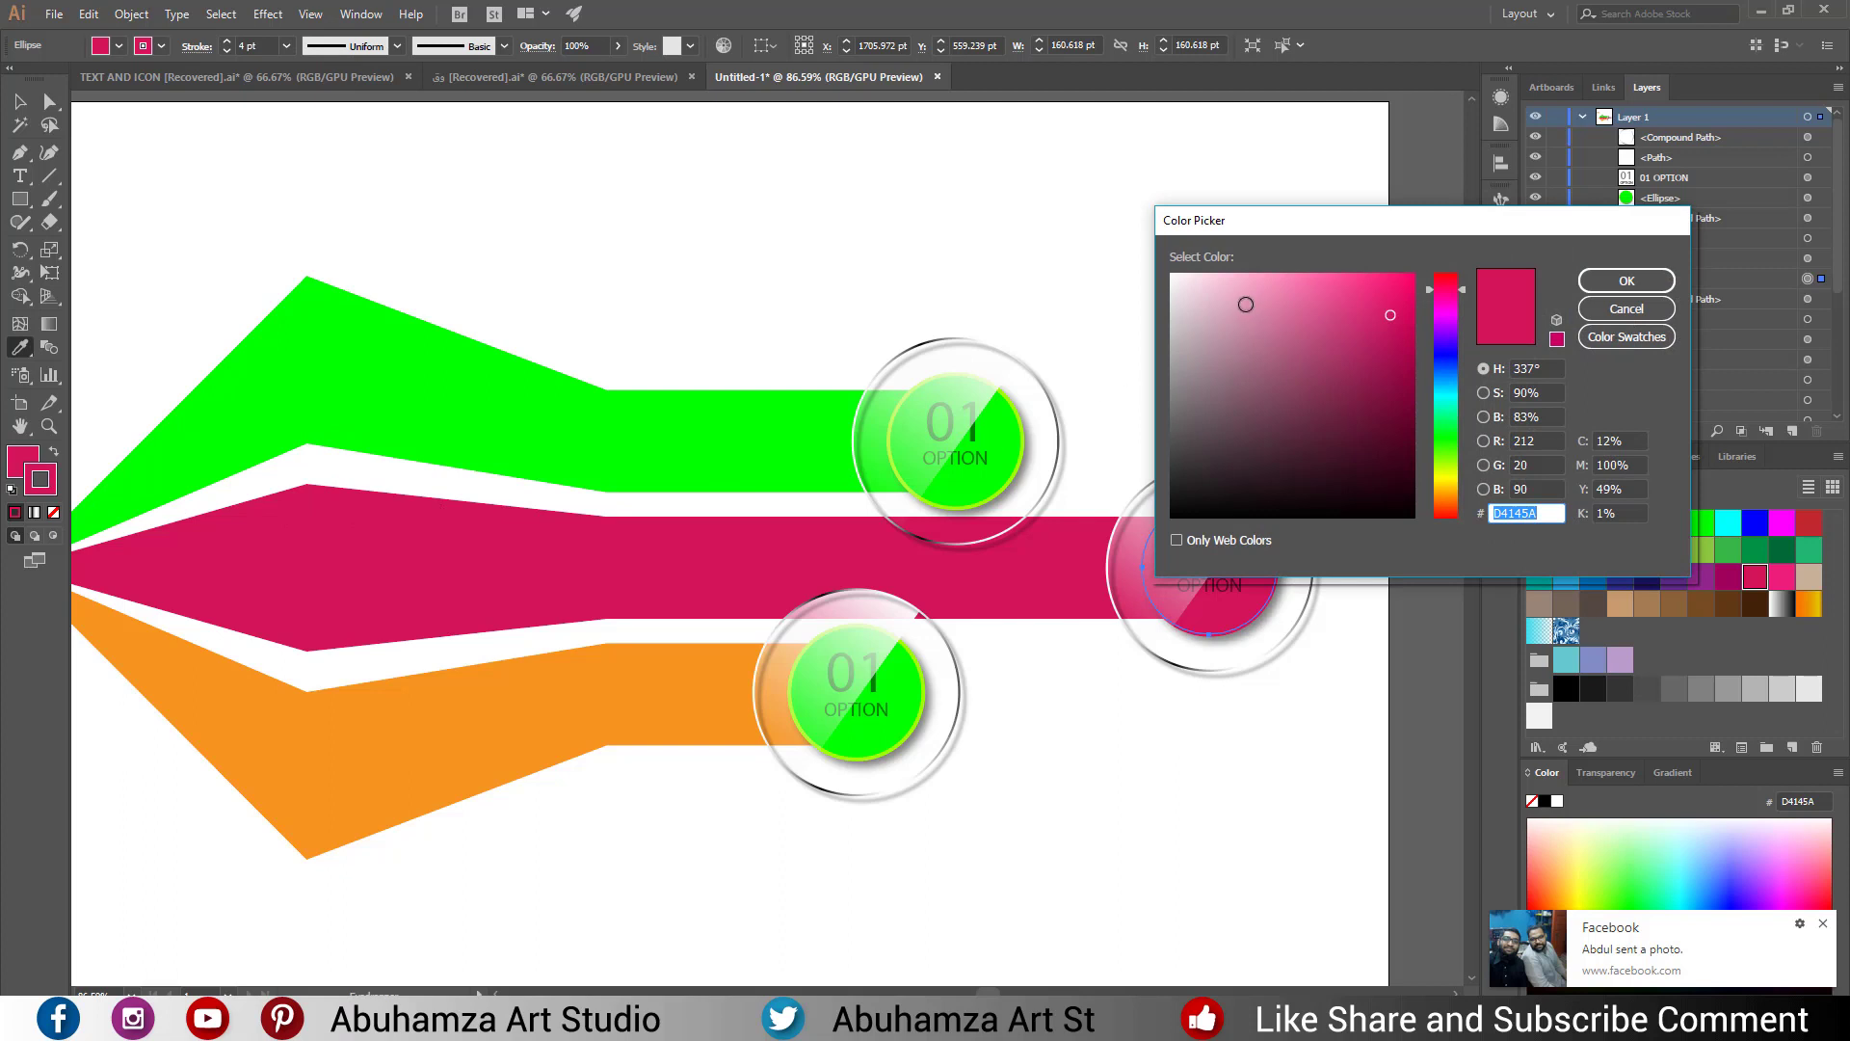
left_click_drag(1297, 289, 1289, 272)
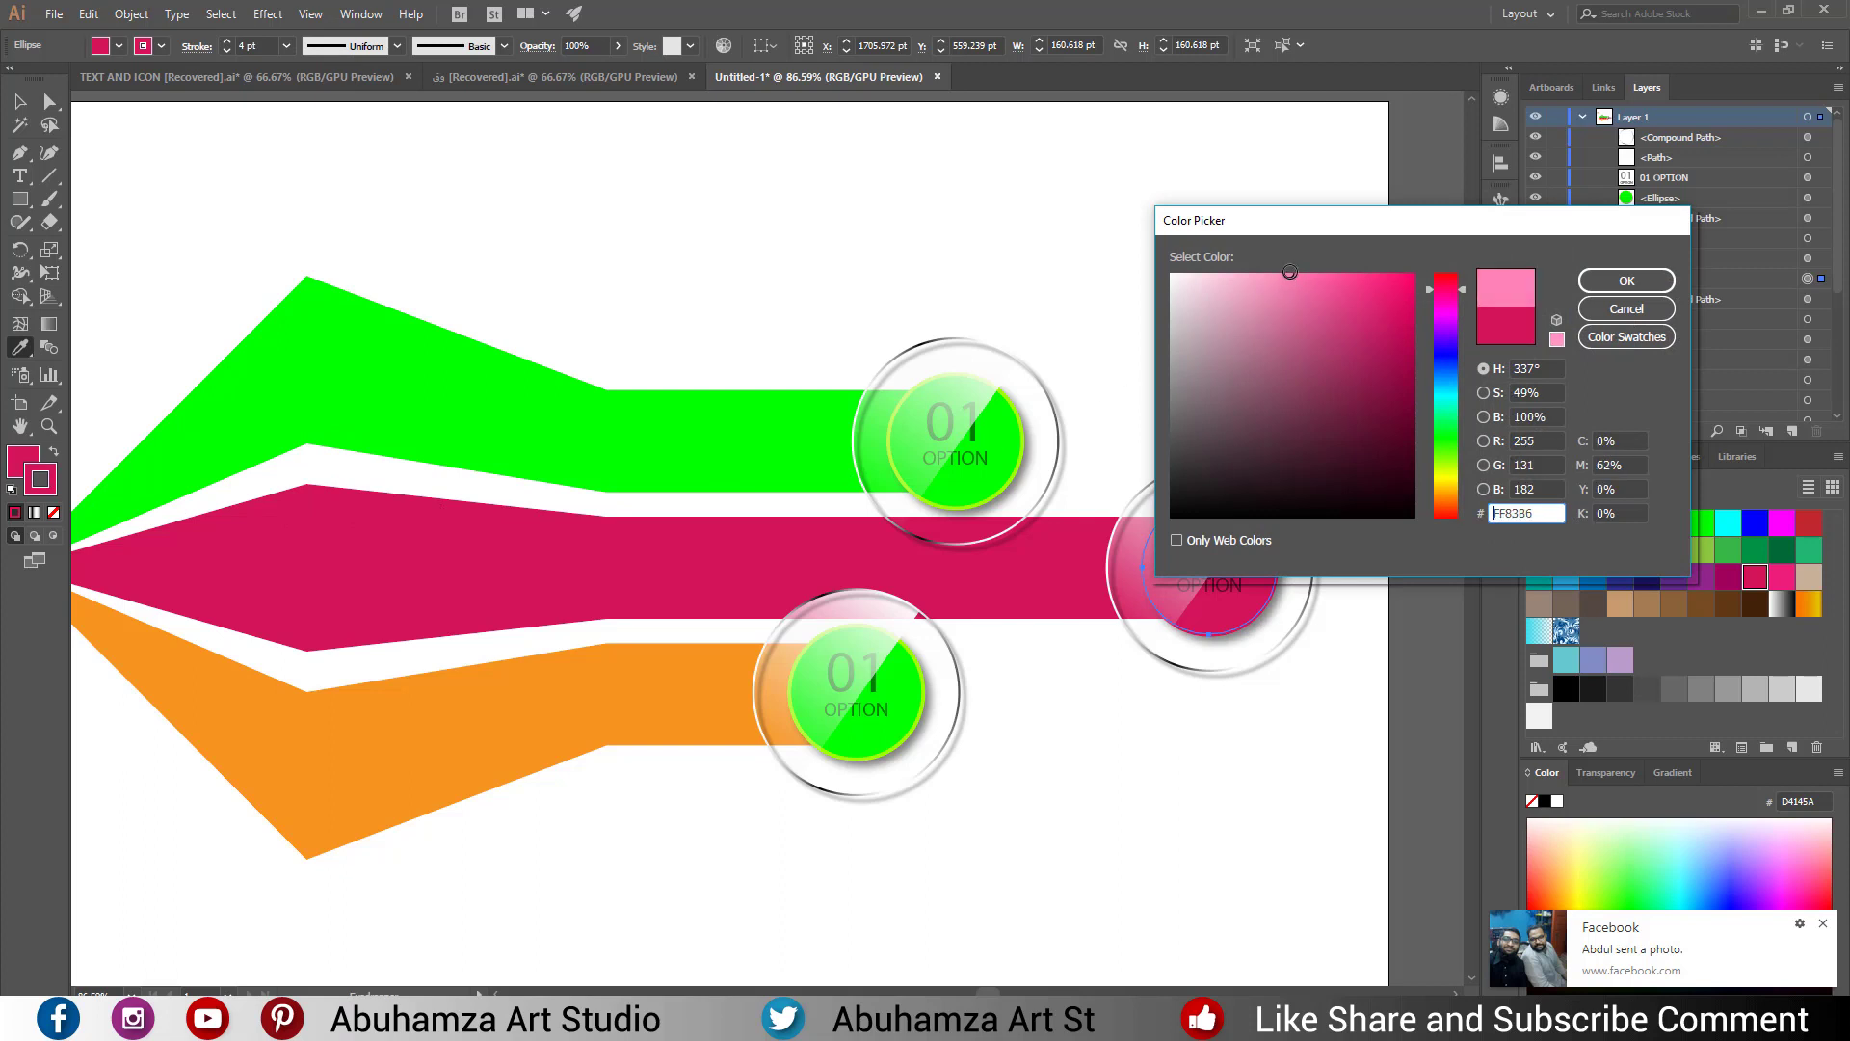
left_click(1624, 281)
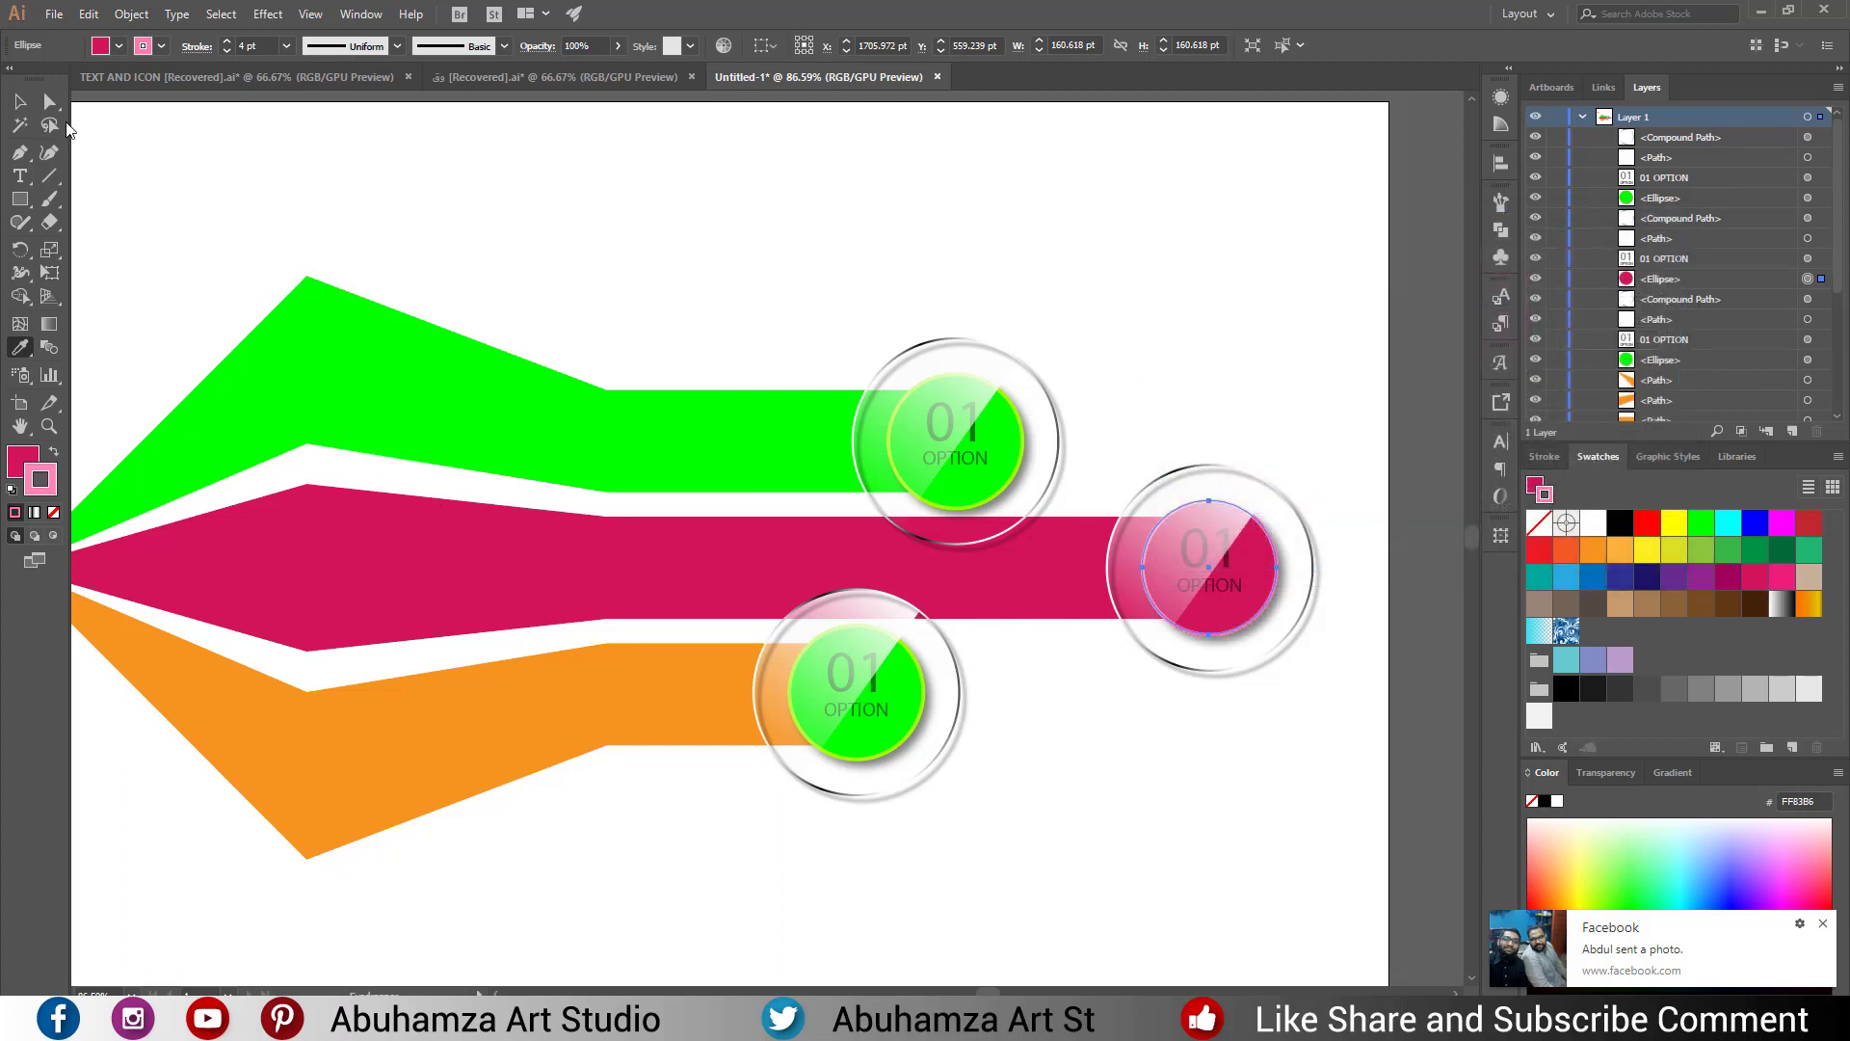
left_click(18, 103)
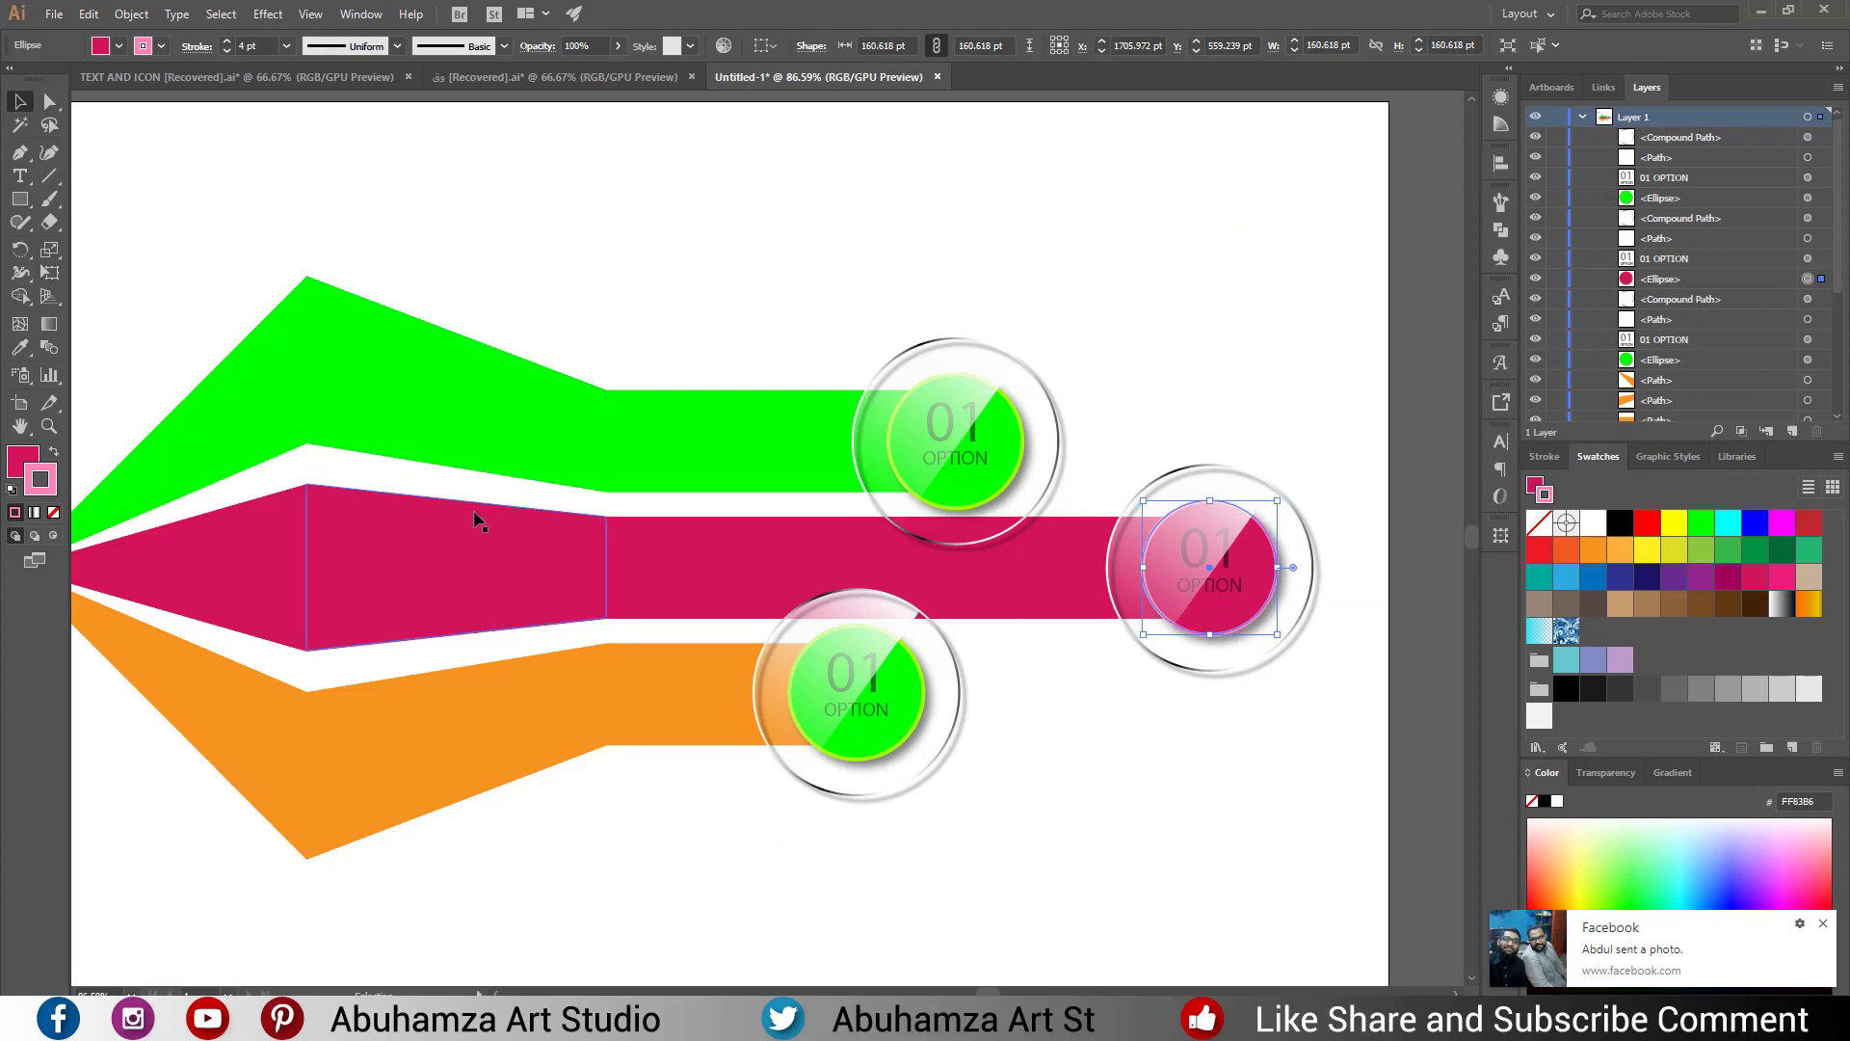
Fill the orange bar's tip circle orange, sampling the bar's colour with the Eyedropper.
left_click(911, 713)
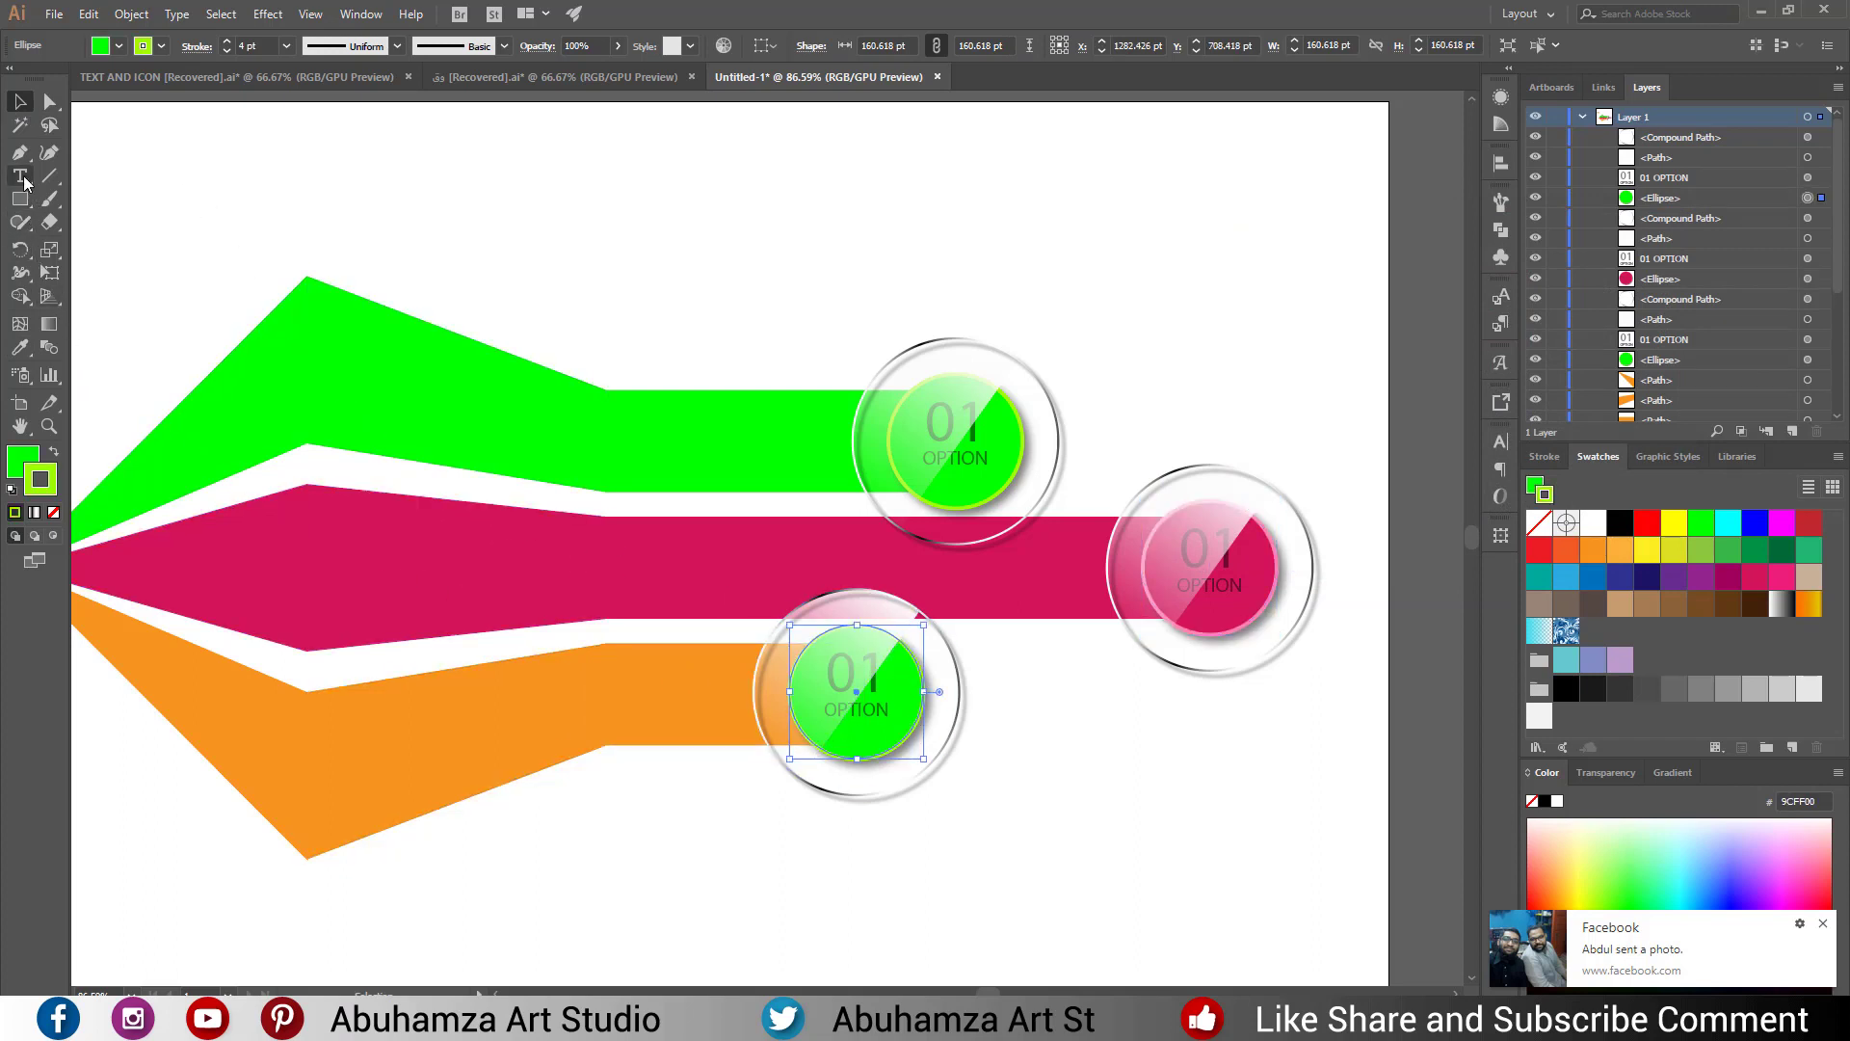
left_click(22, 349)
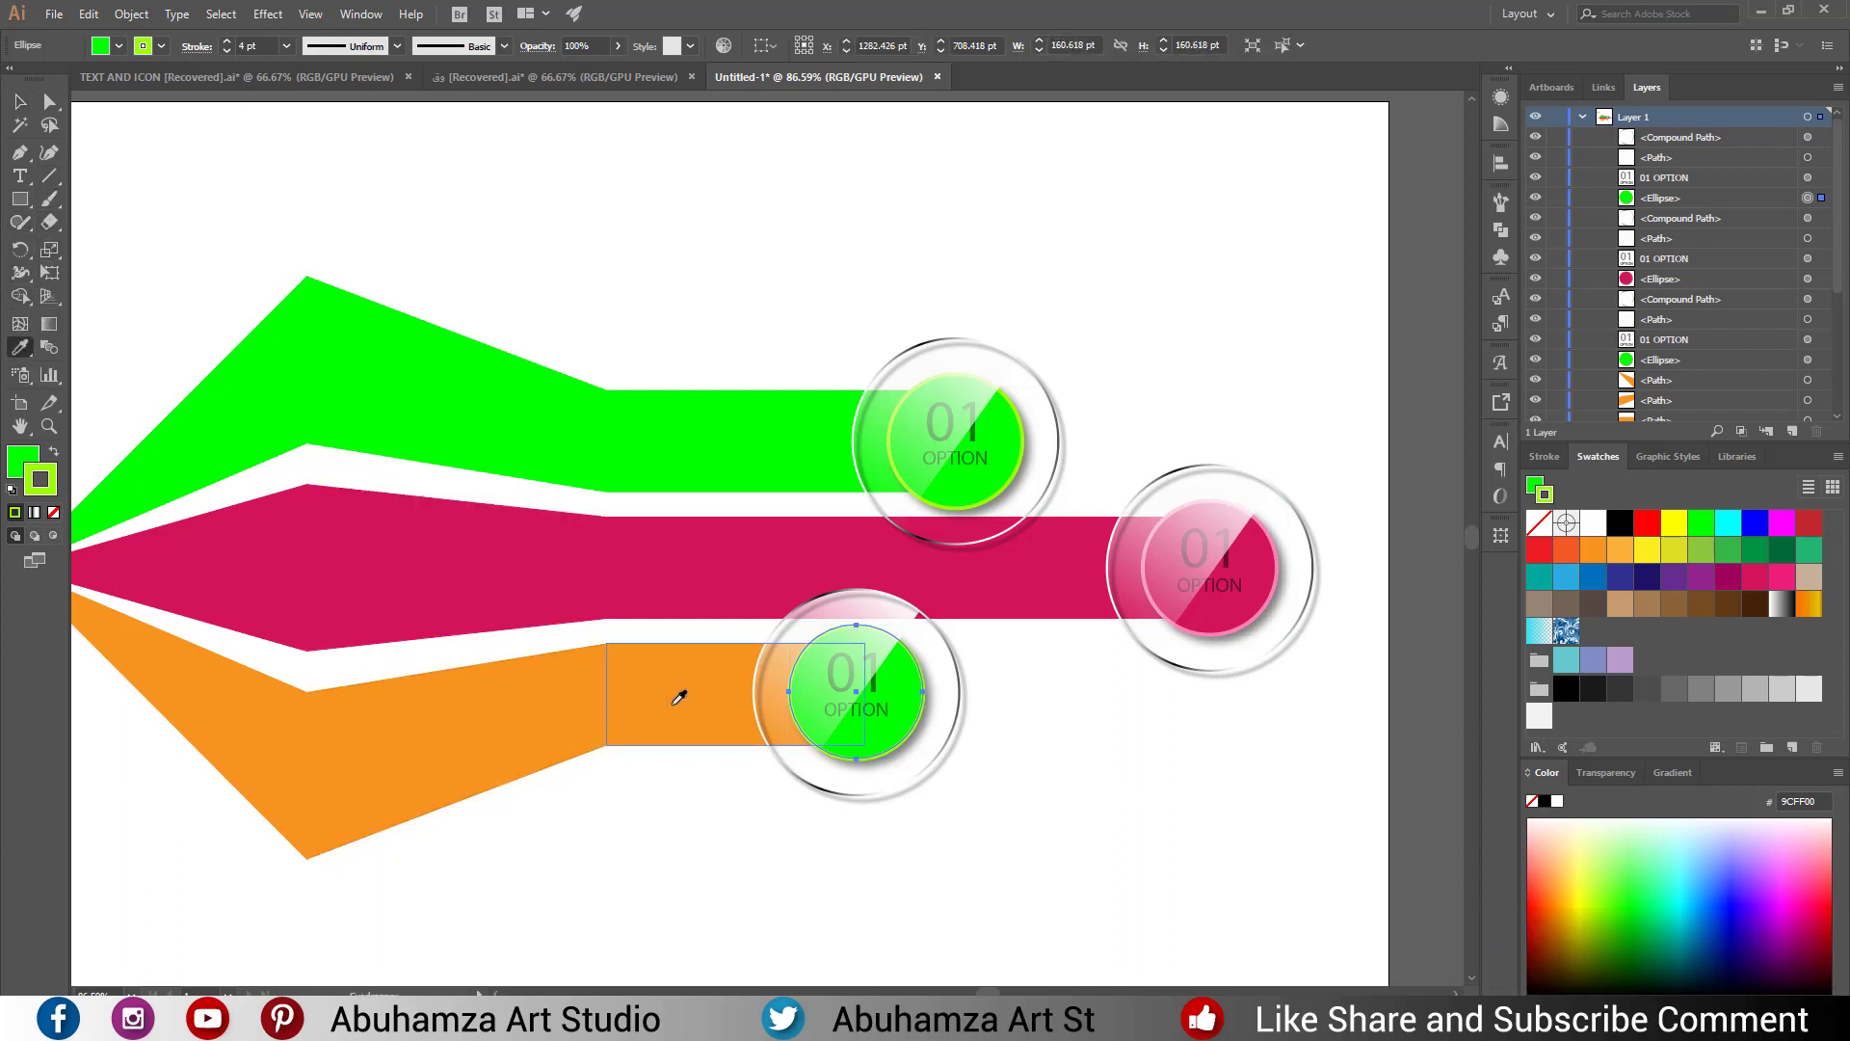
left_click(670, 700)
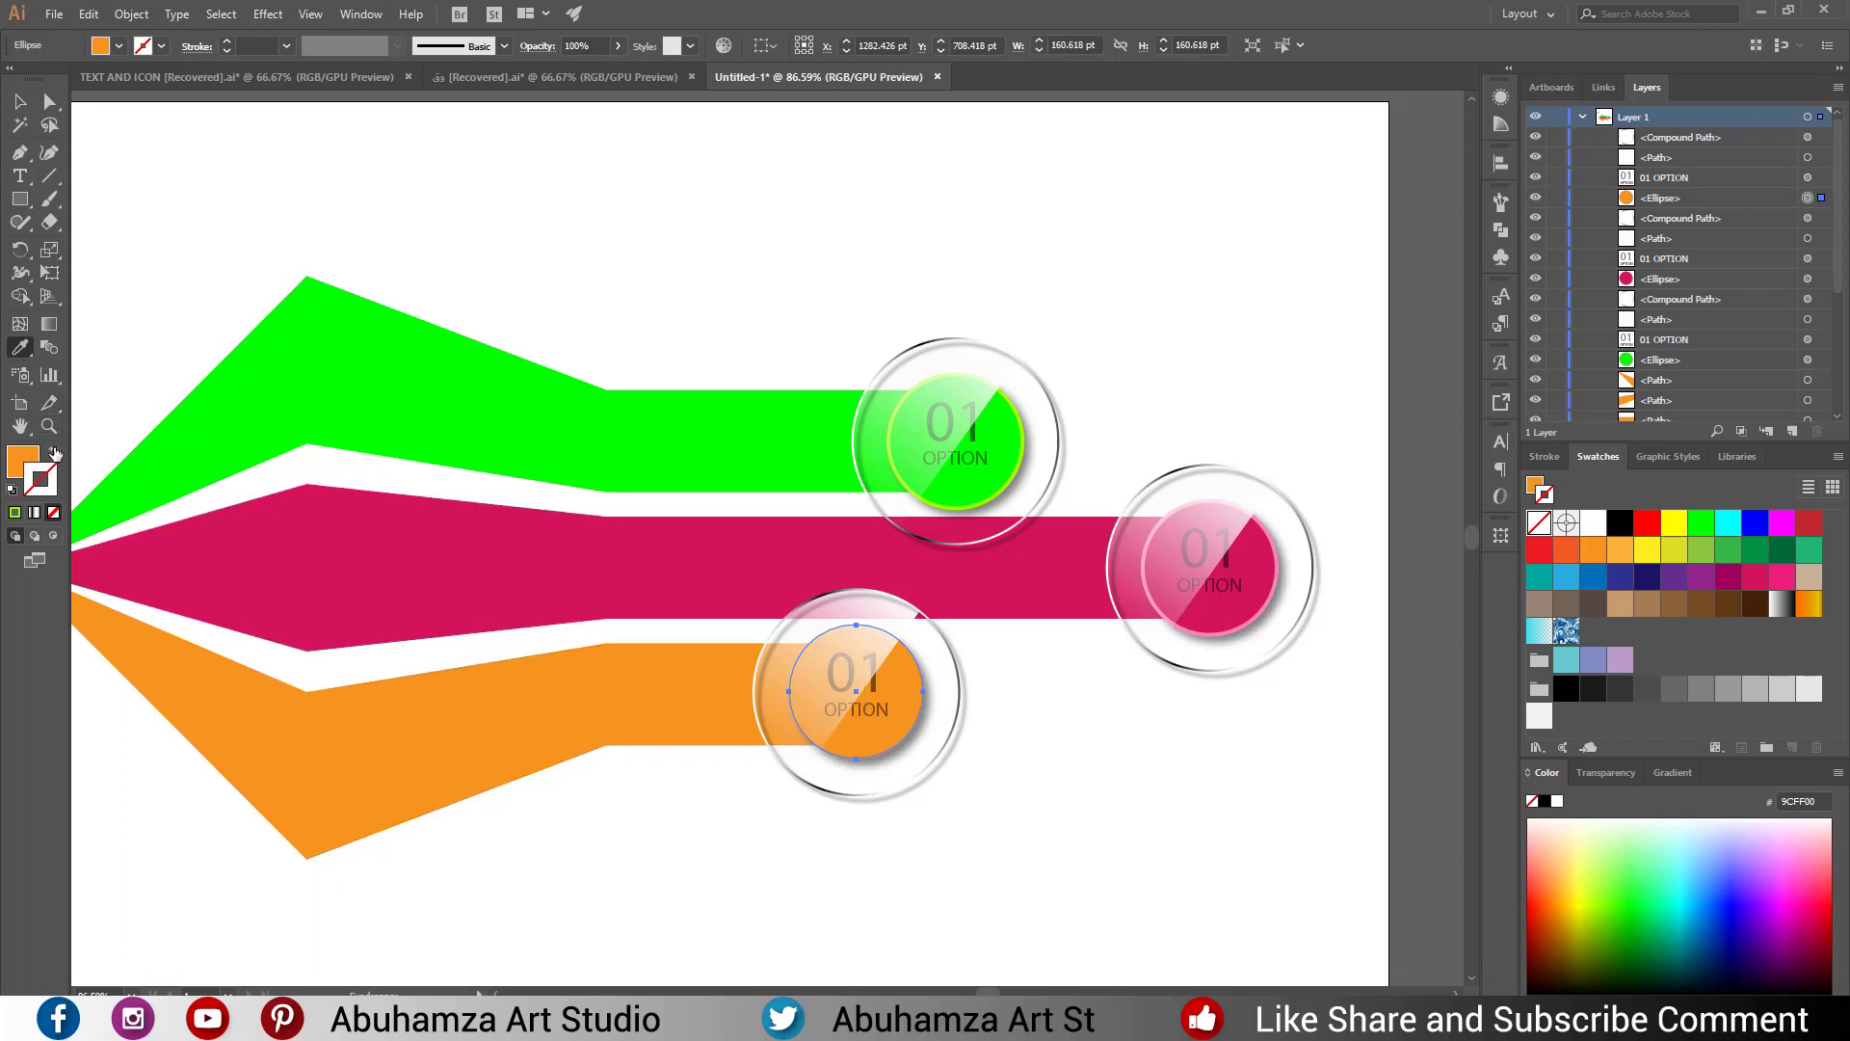
left_click(55, 453)
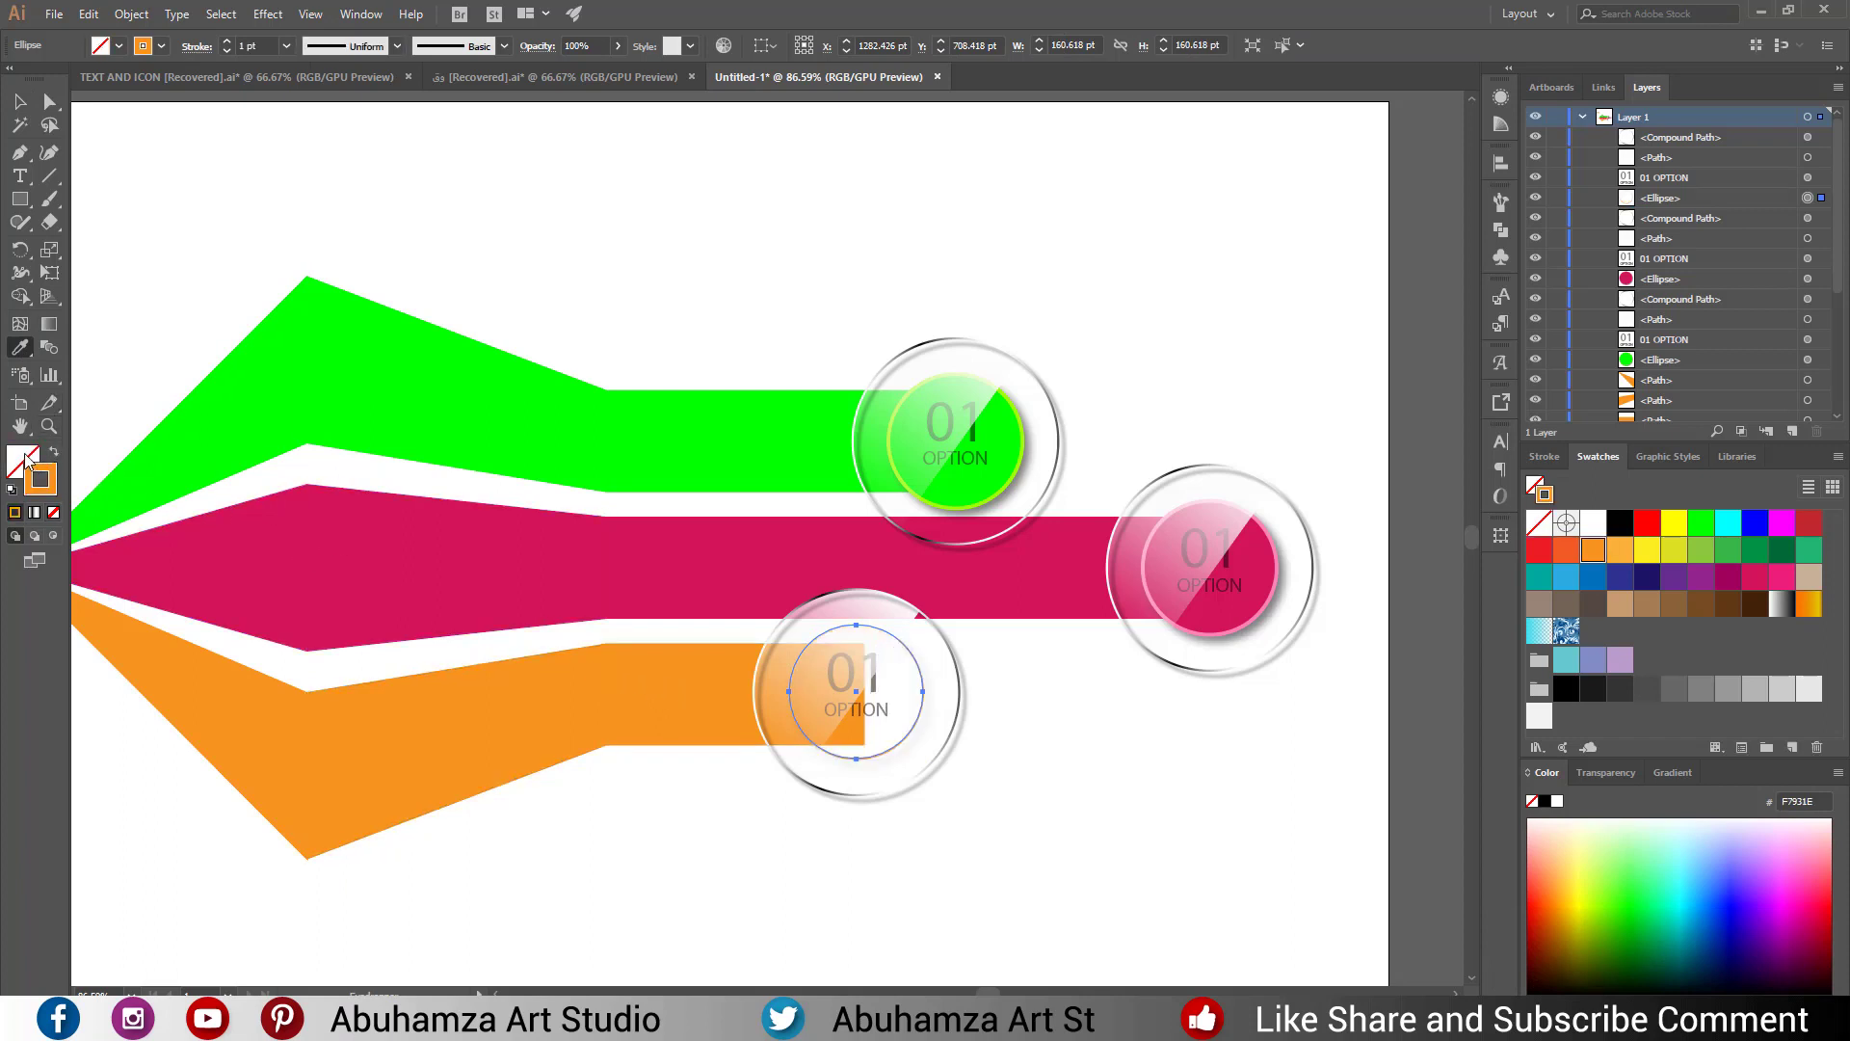
left_click(25, 461)
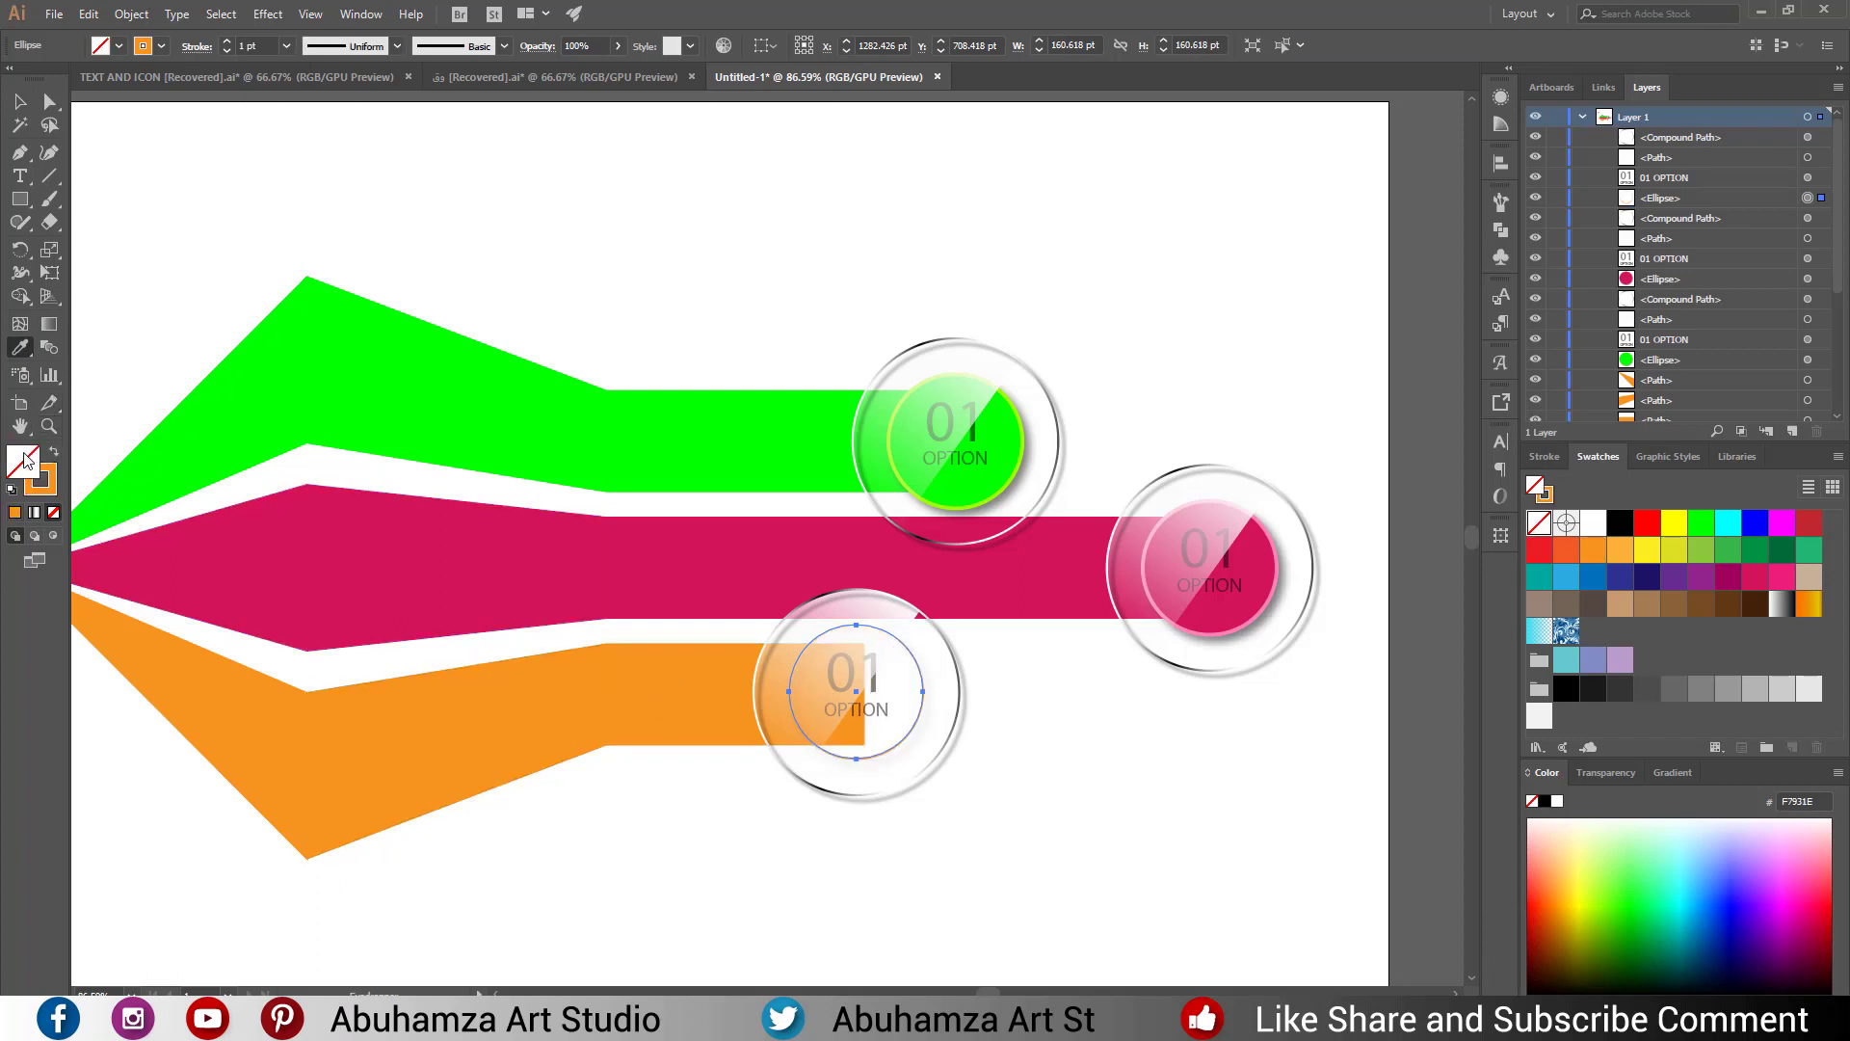
left_click(14, 513)
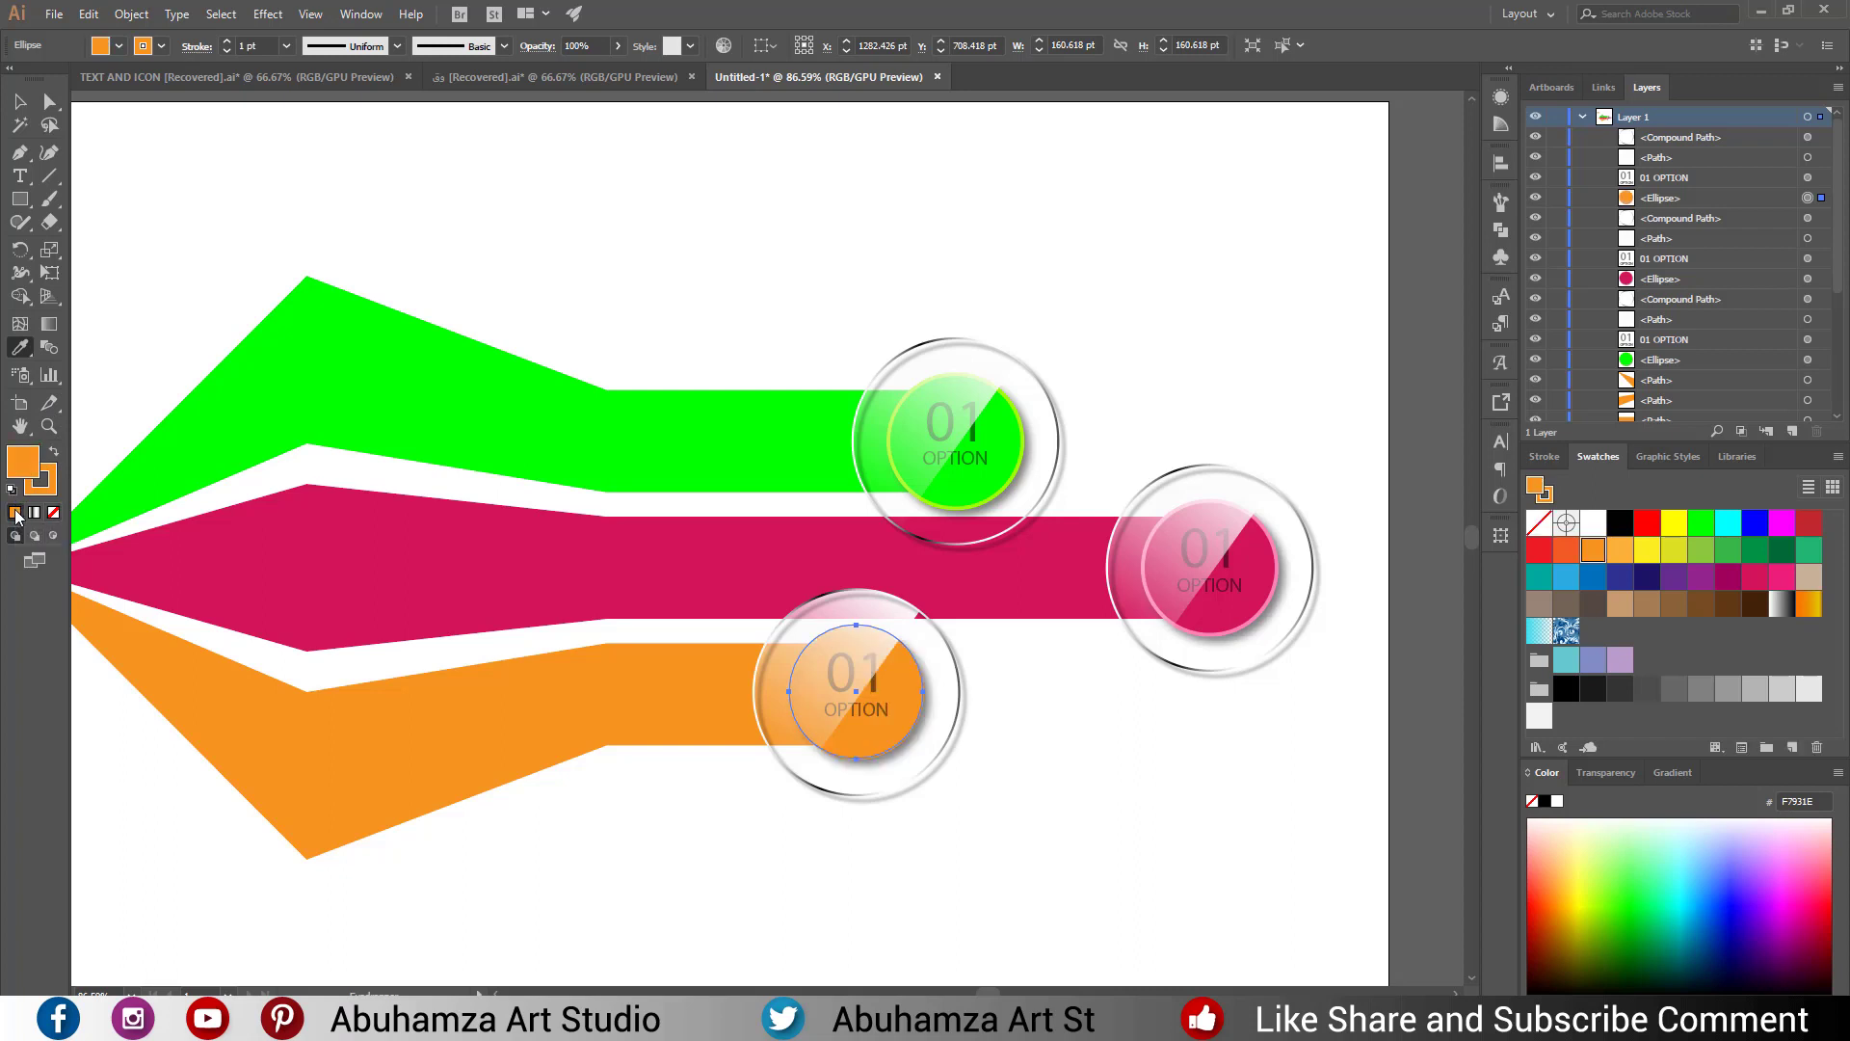
Give the orange circle a 4 pt light peach FFCF9F outline and deselect it.
left_click(286, 45)
left_click(307, 197)
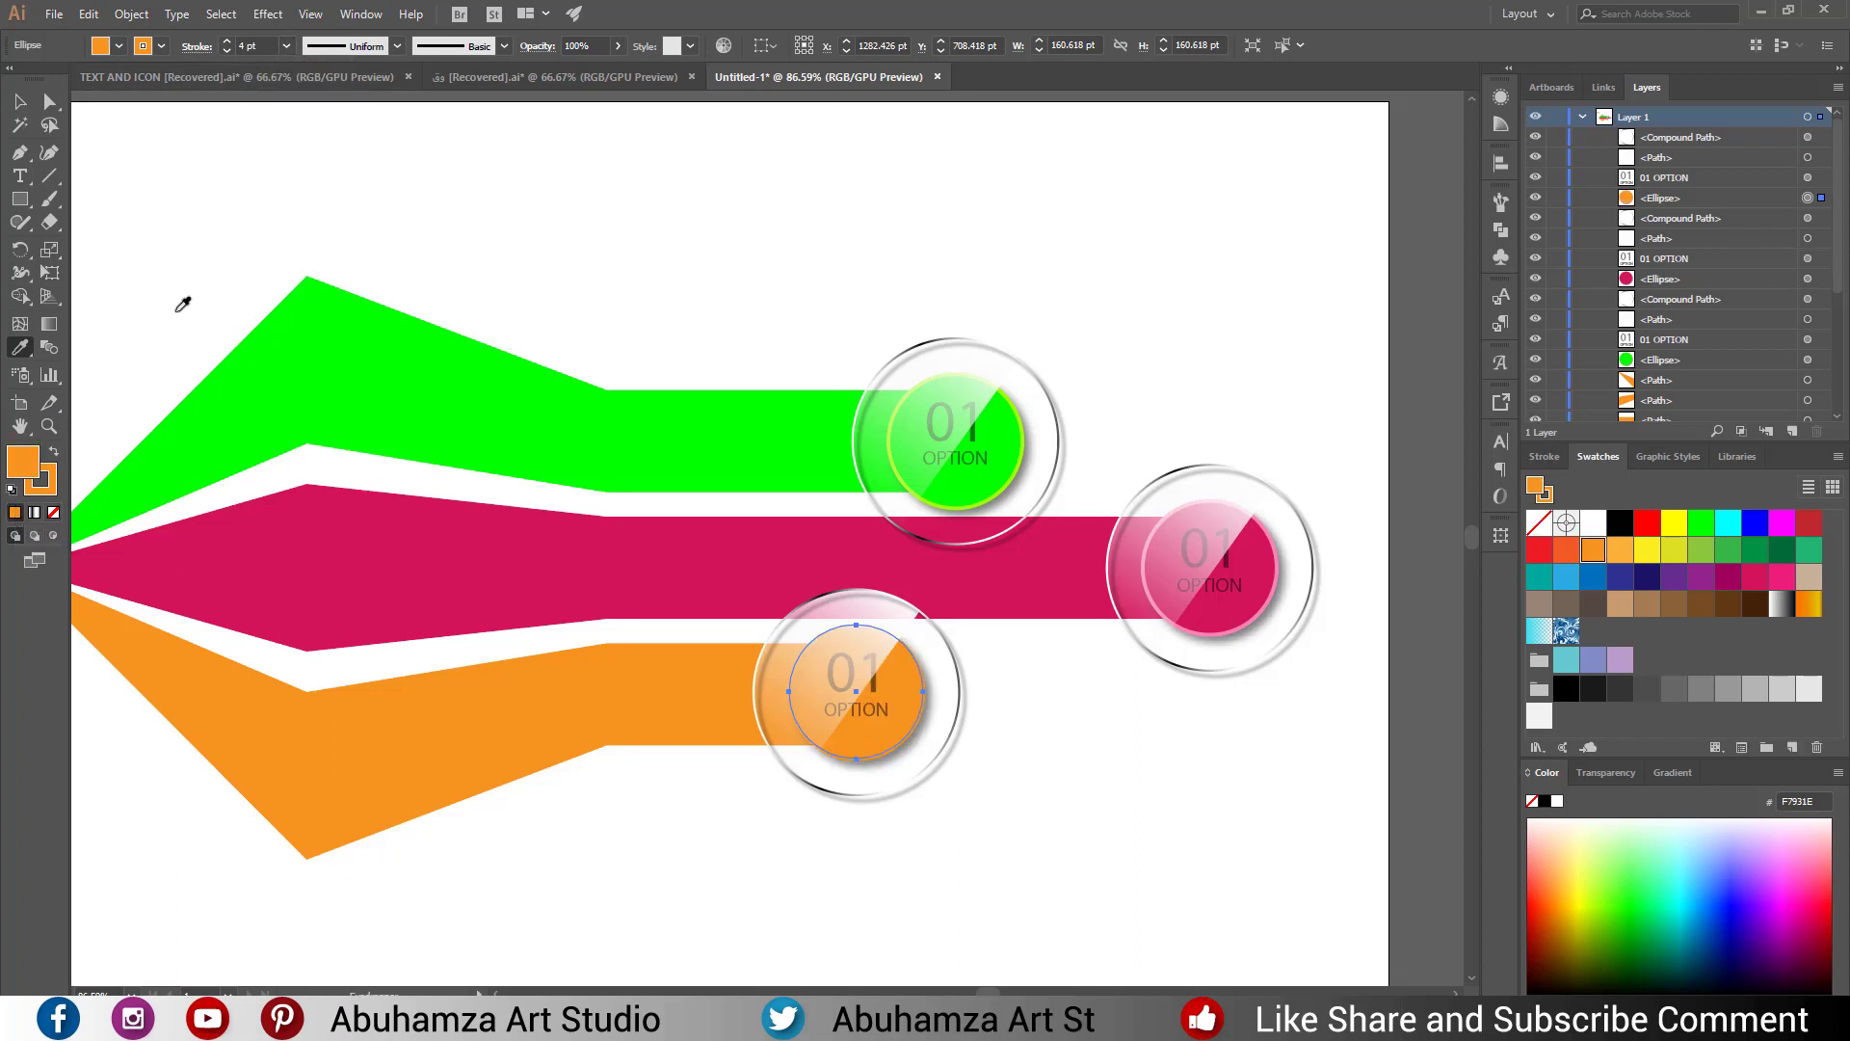
double_click(53, 495)
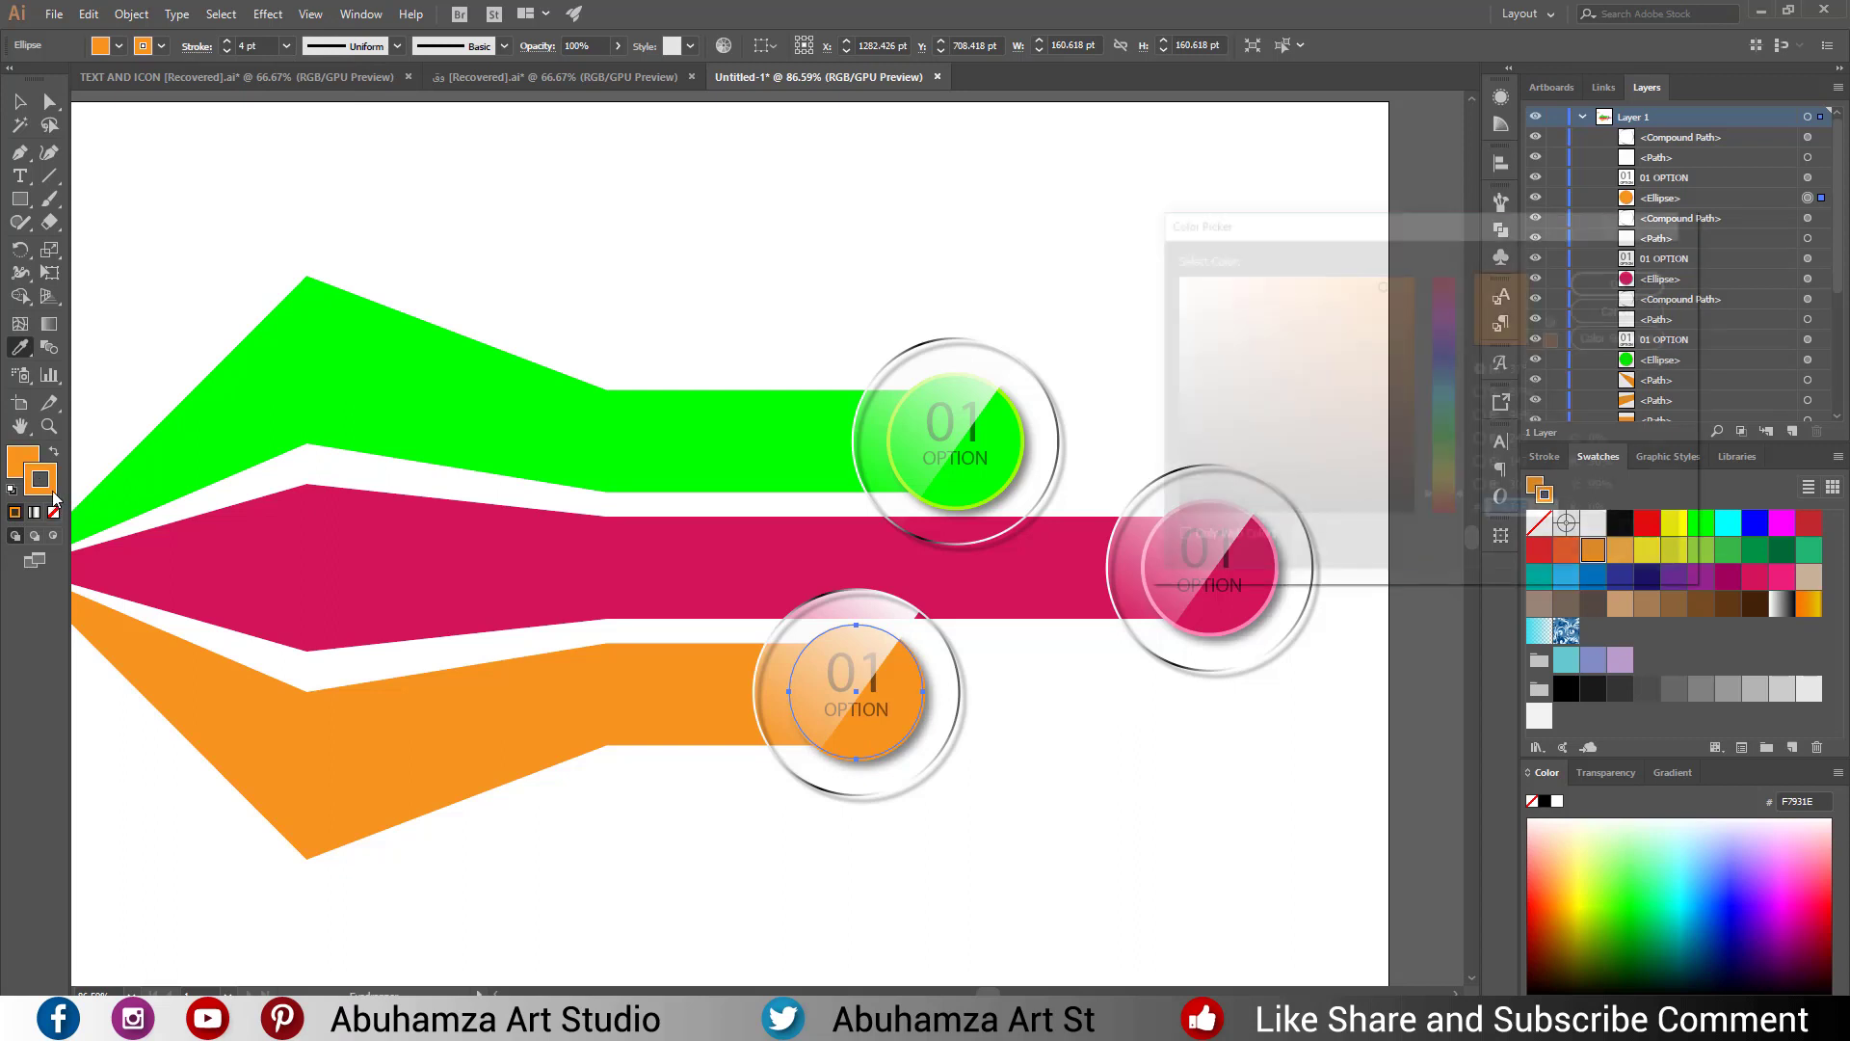
left_click_drag(1300, 289, 1263, 268)
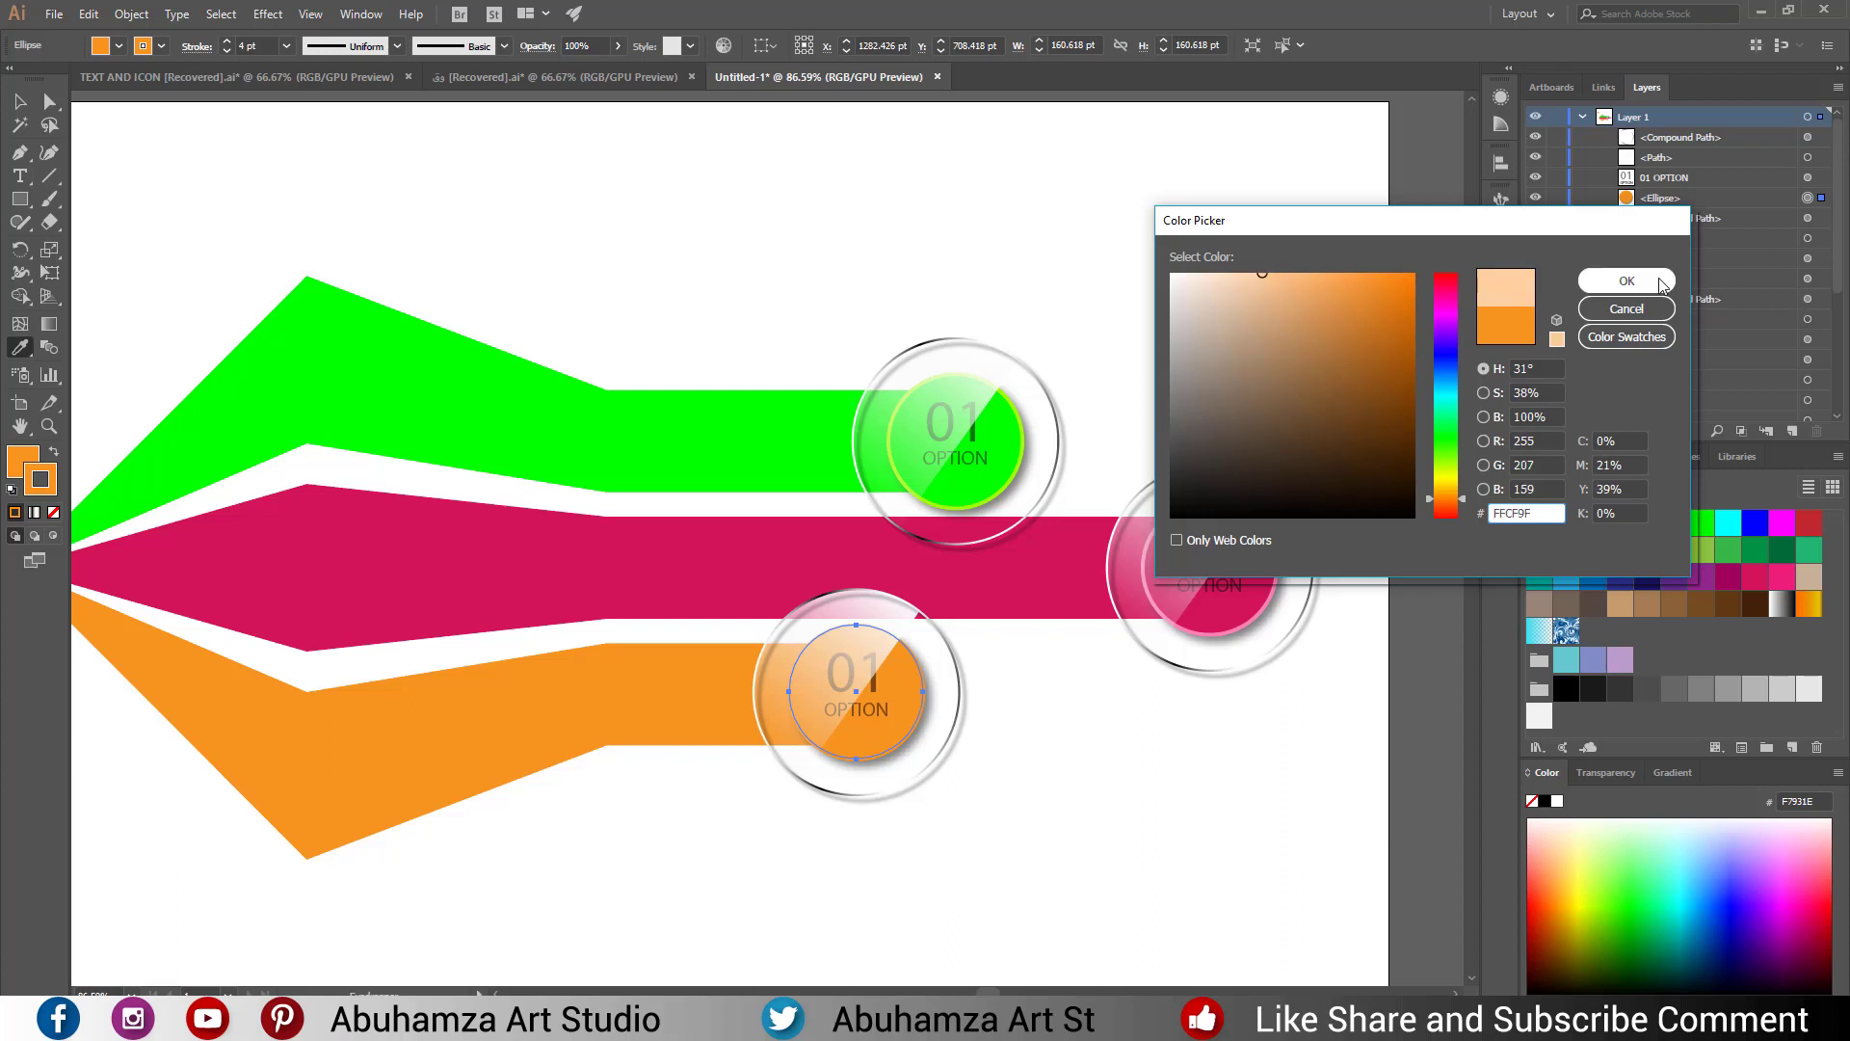
left_click(1626, 280)
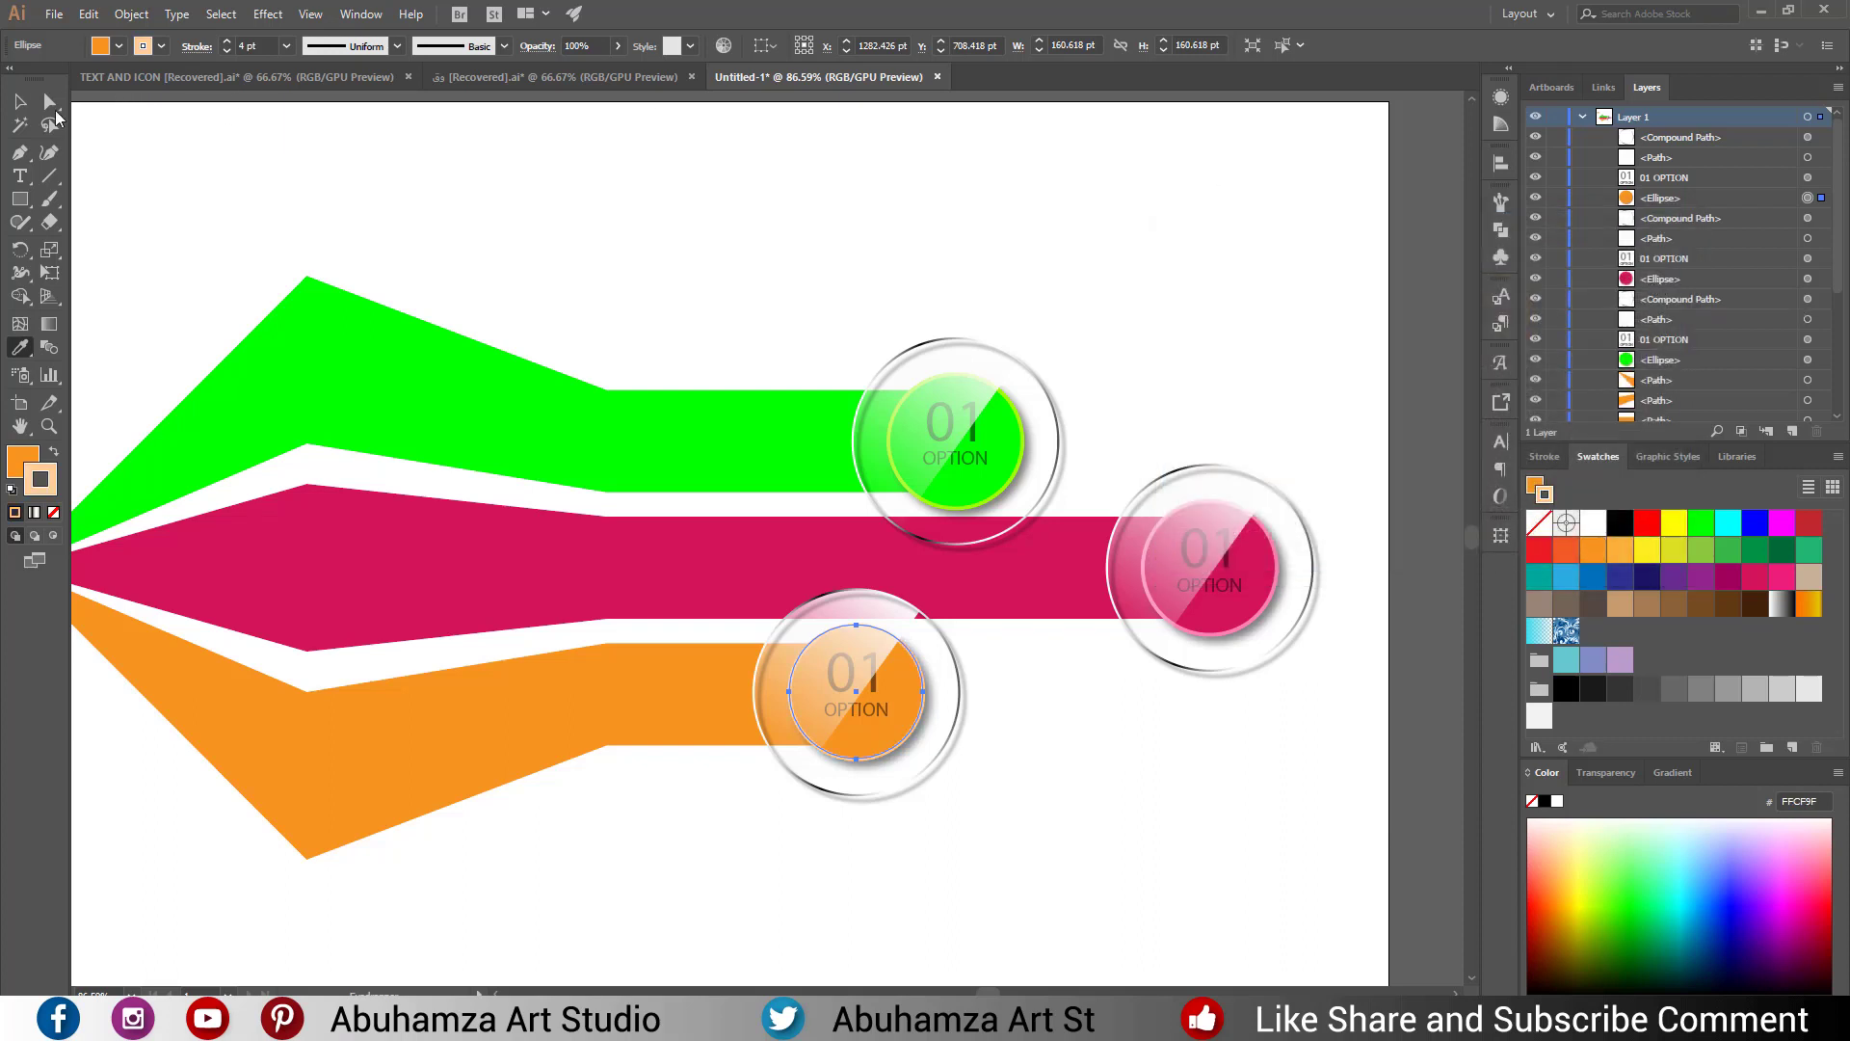
key("v")
left_click(313, 170)
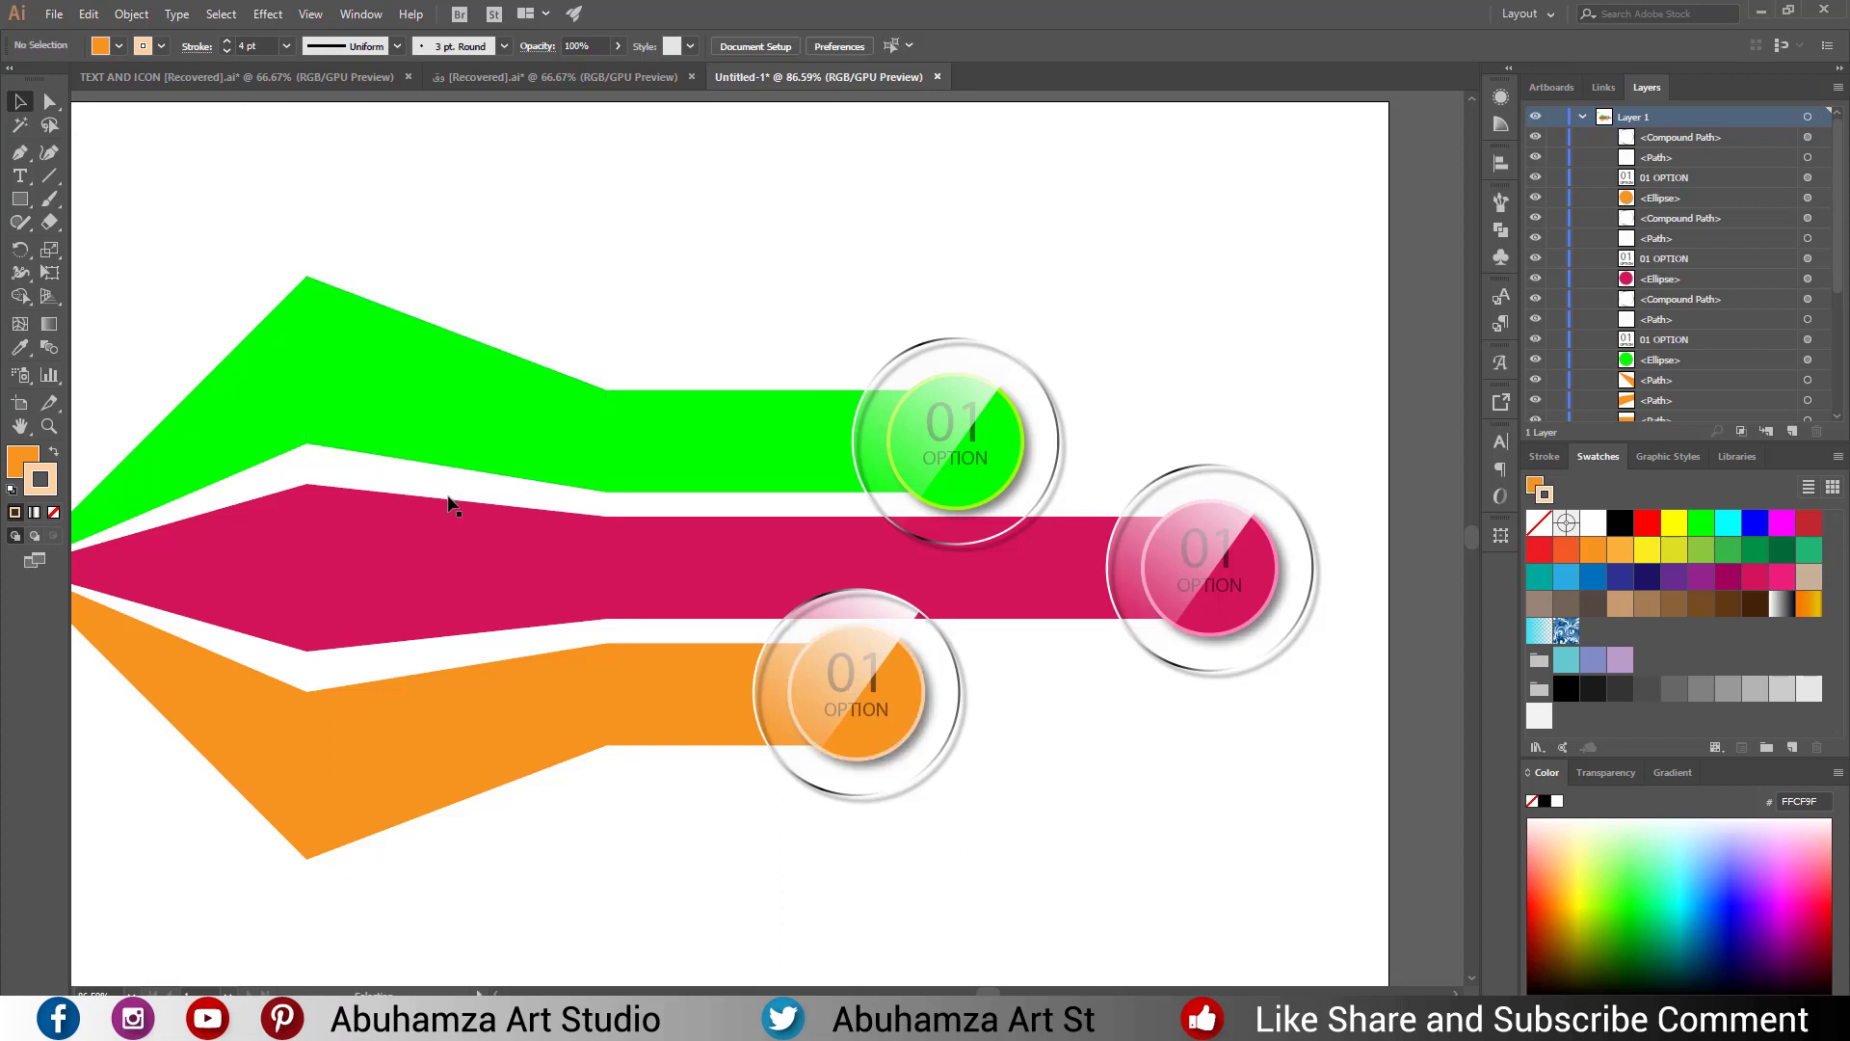
Draw a square with no stroke over the point where the three bars meet.
left_click_drag(450, 533, 629, 545)
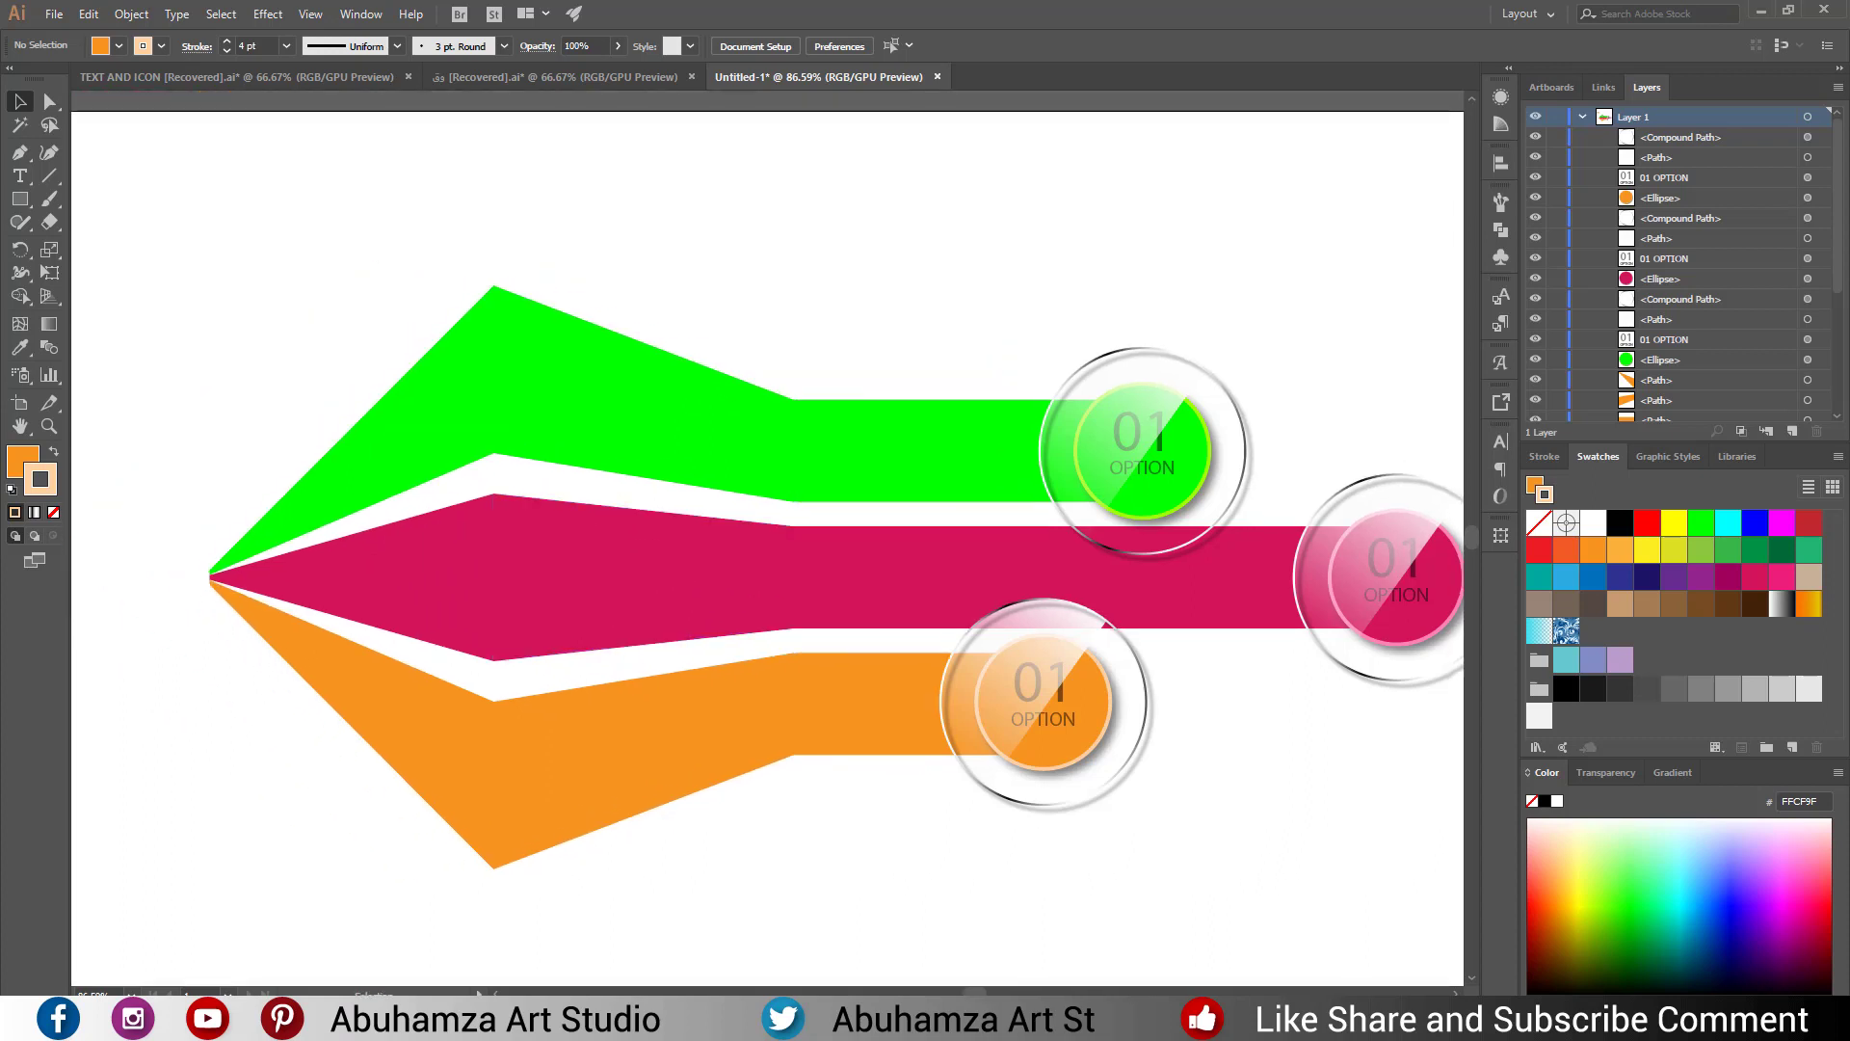
left_click(19, 199)
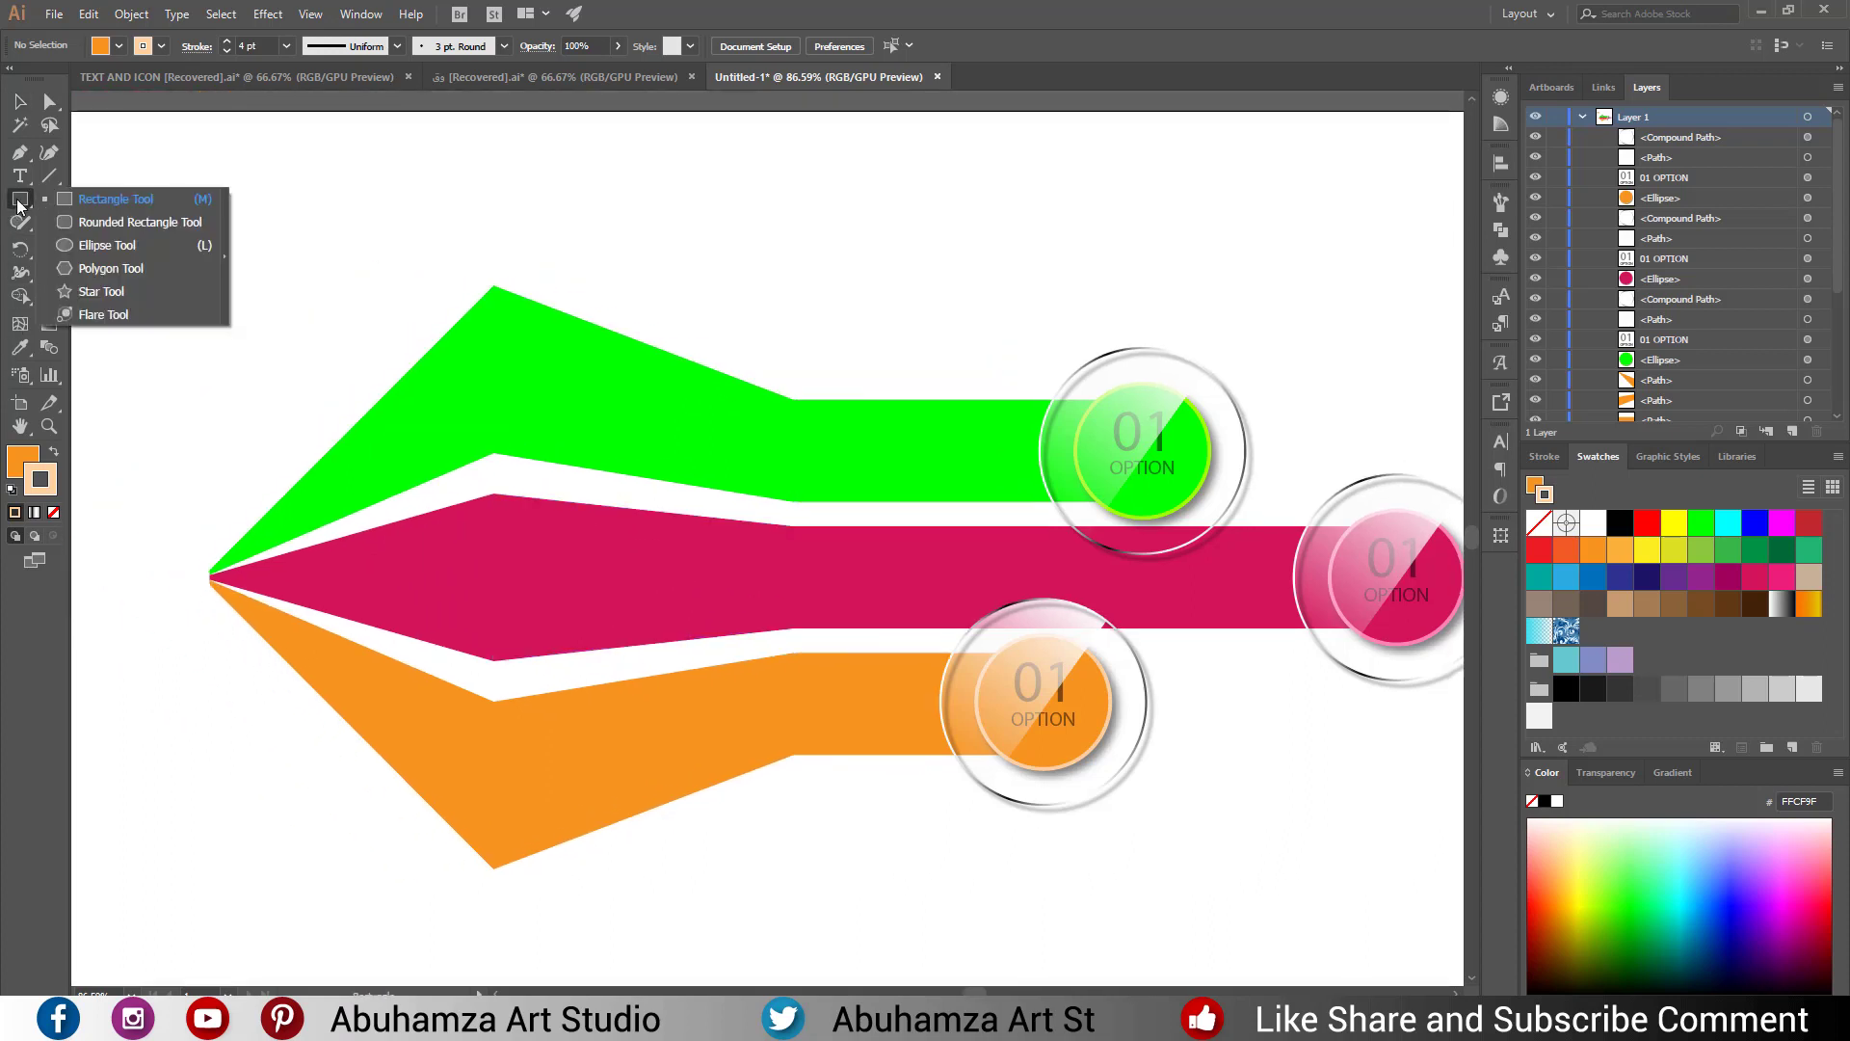
left_click(115, 199)
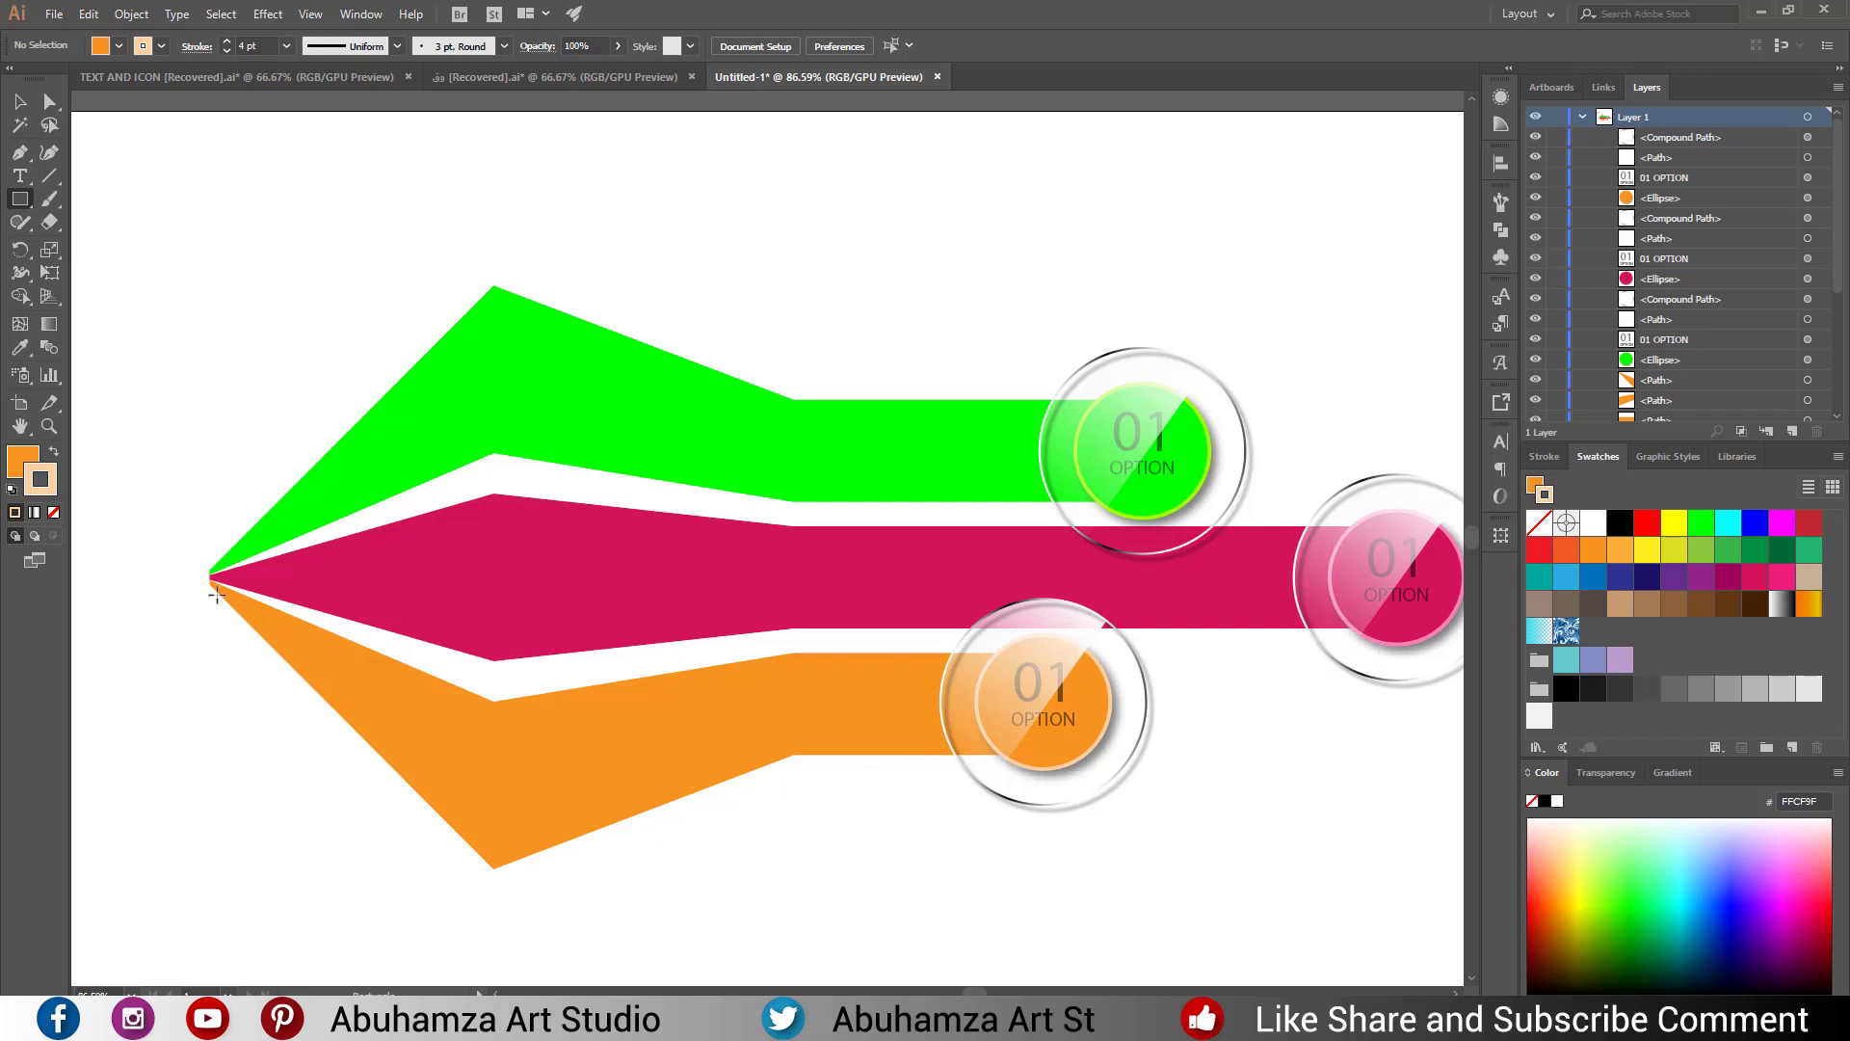
left_click_drag(210, 576, 315, 680)
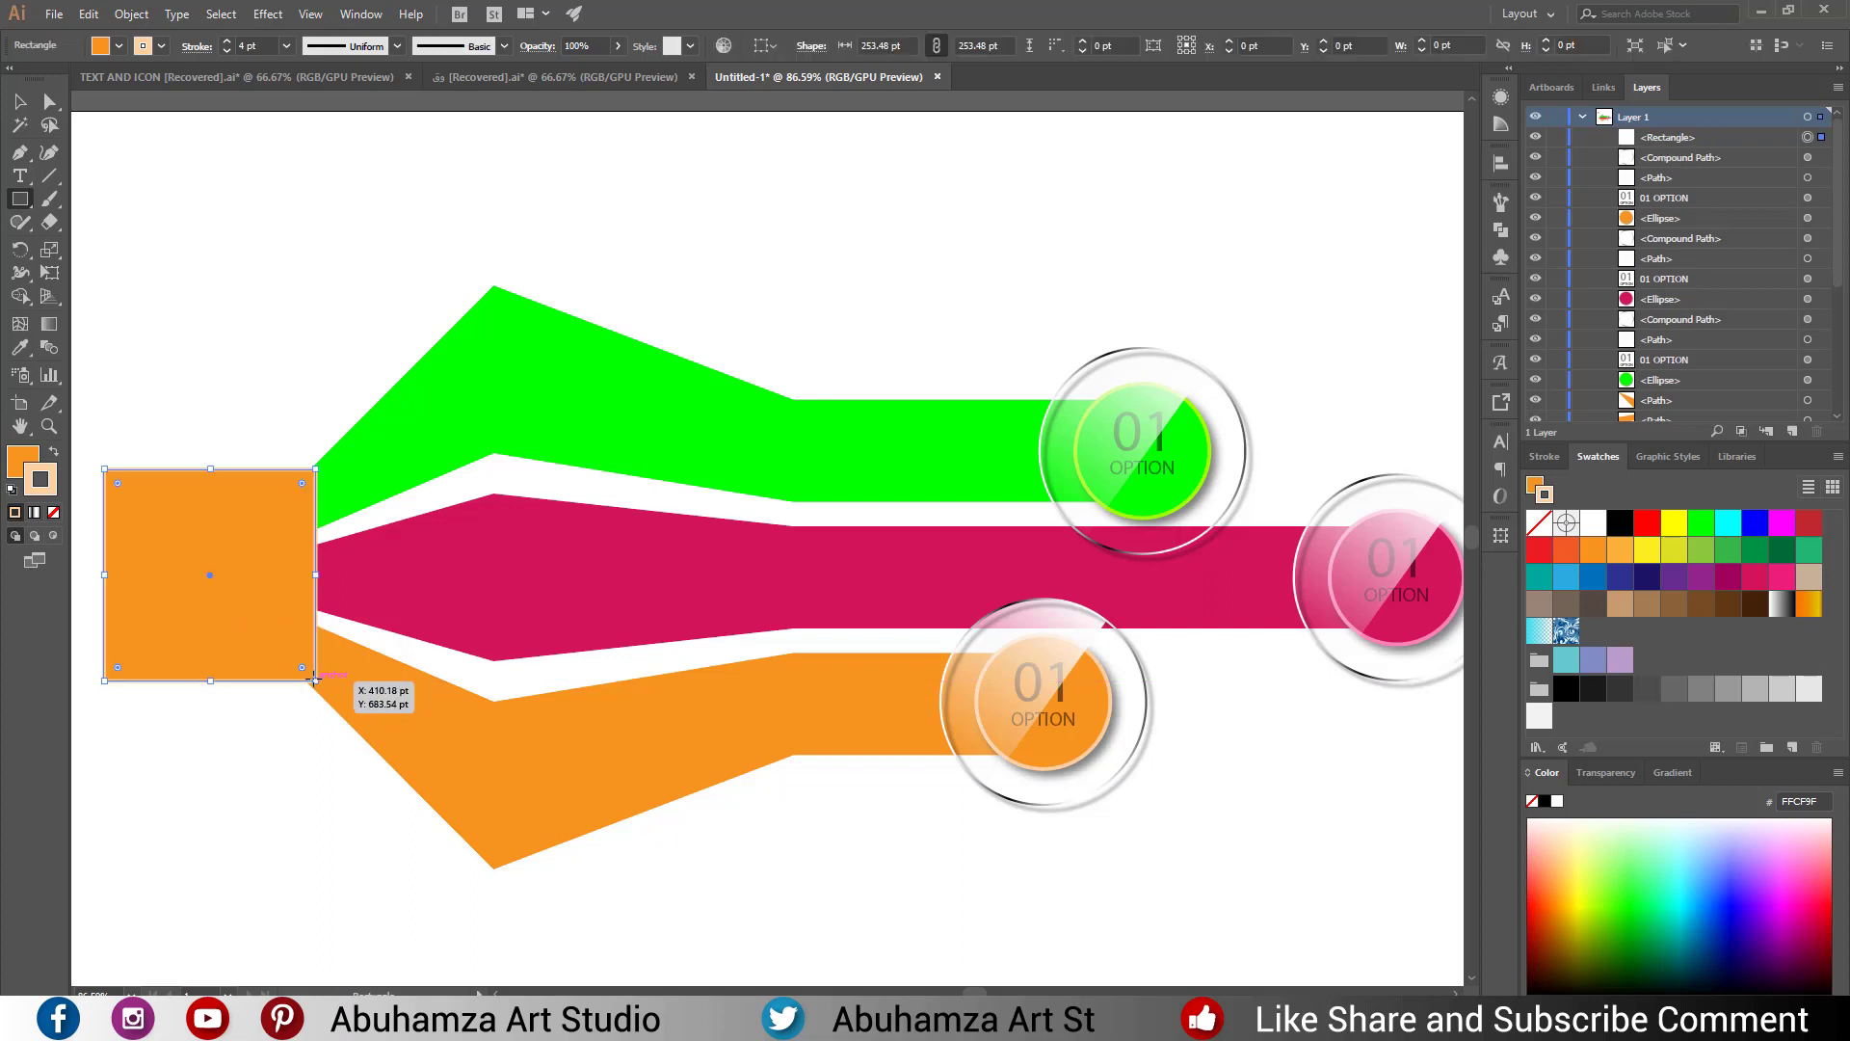
left_click(53, 511)
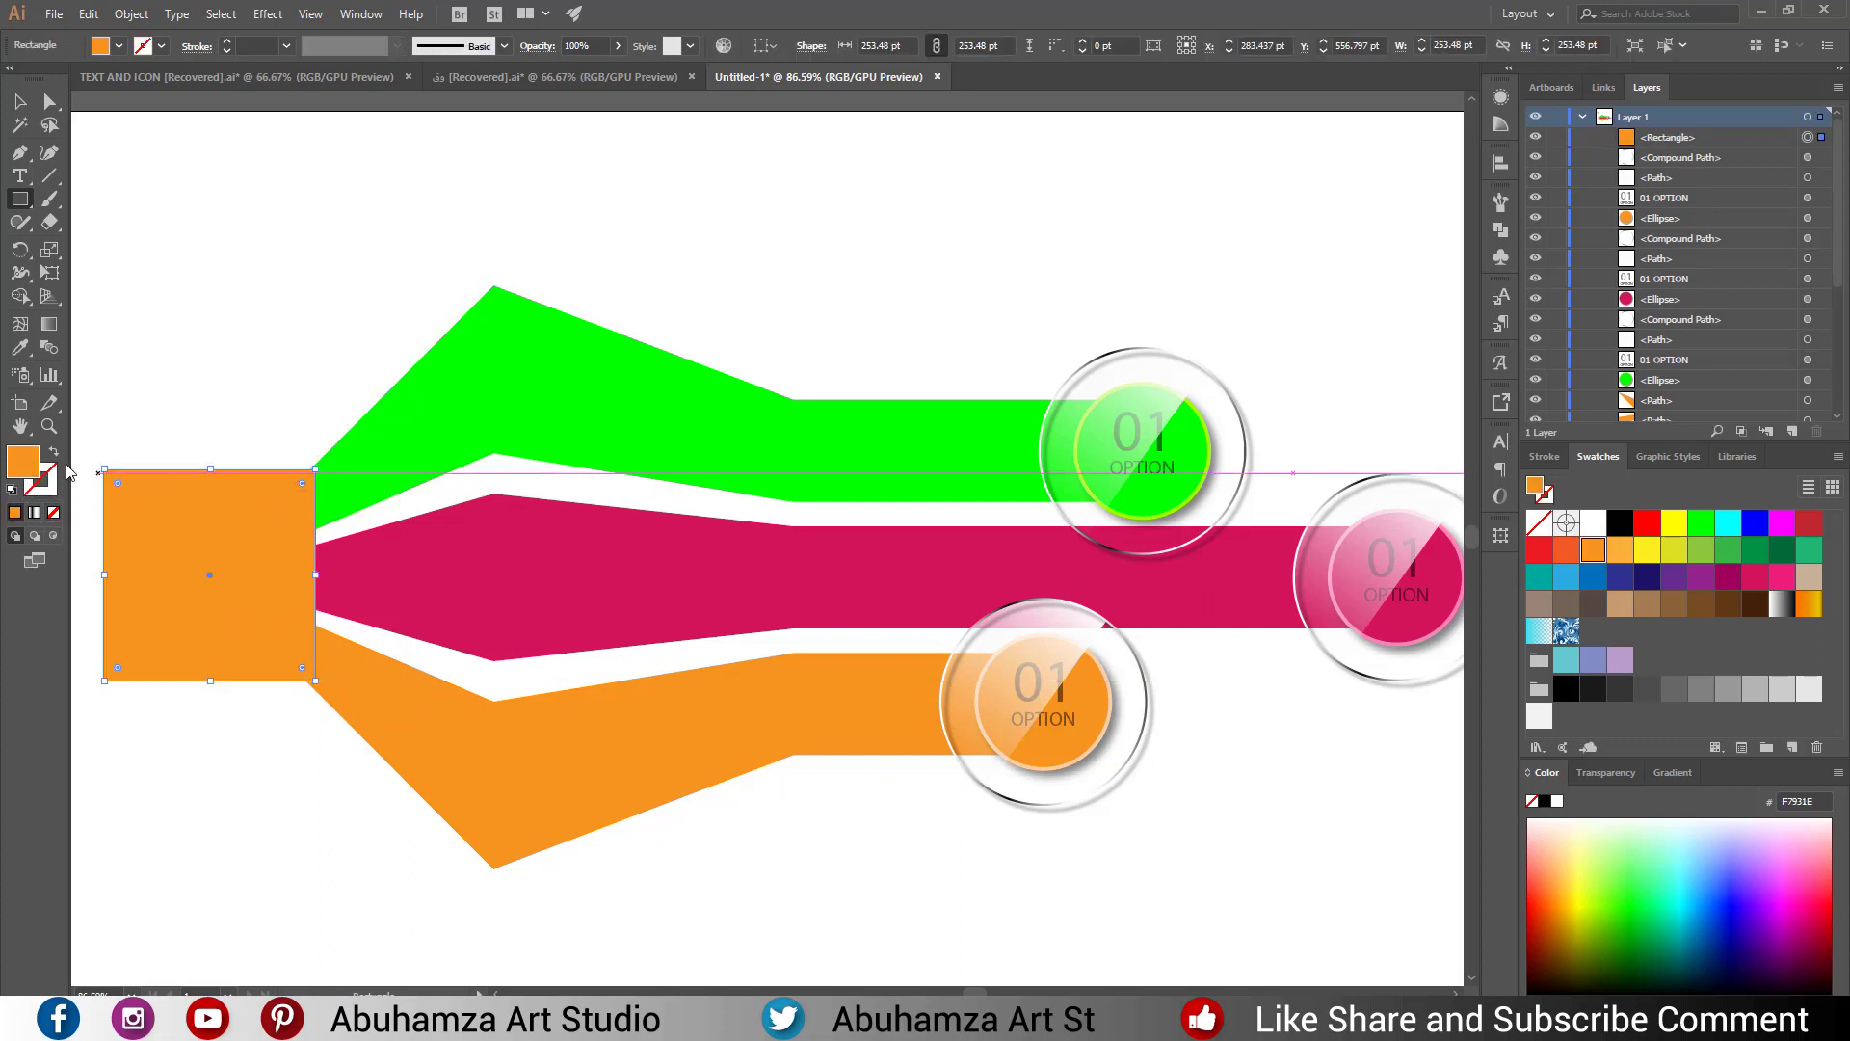
Round the square's corners, rotate it 45° into a diamond, and lower its opacity to about 43%.
left_click_drag(302, 483, 266, 524)
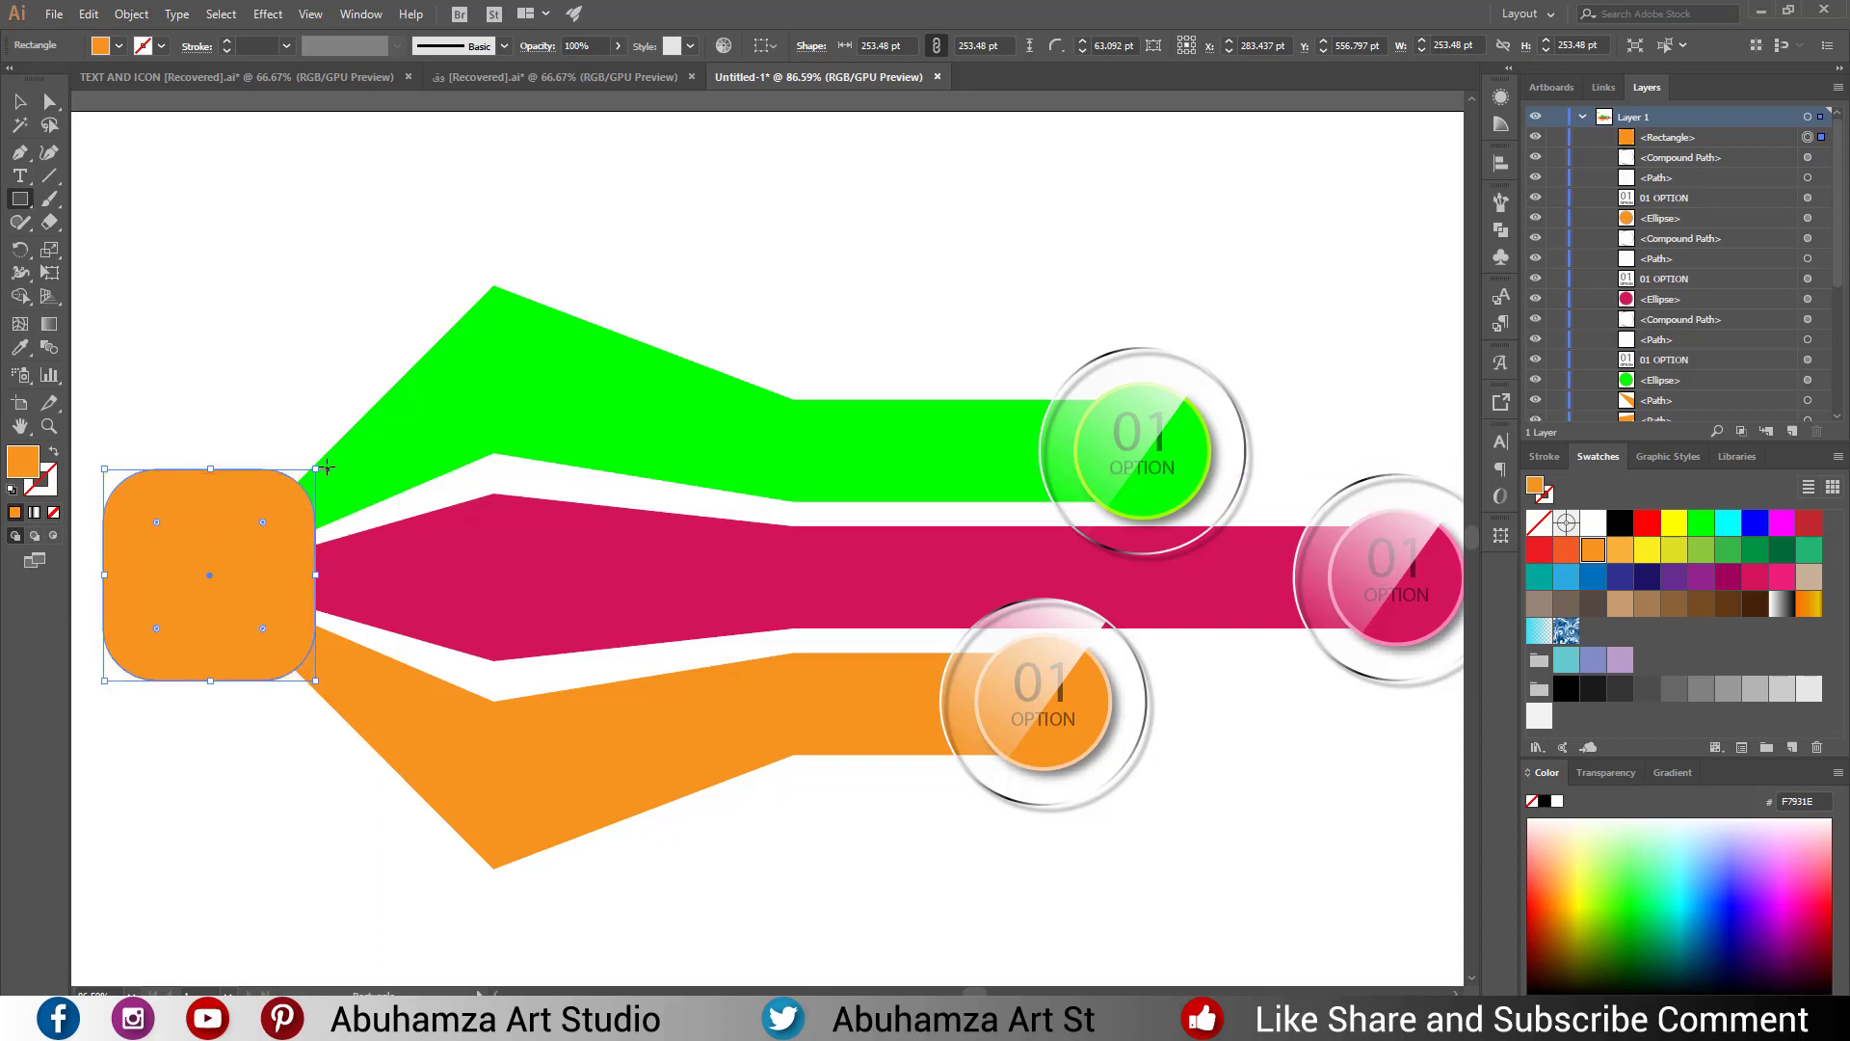
left_click_drag(323, 466, 363, 578)
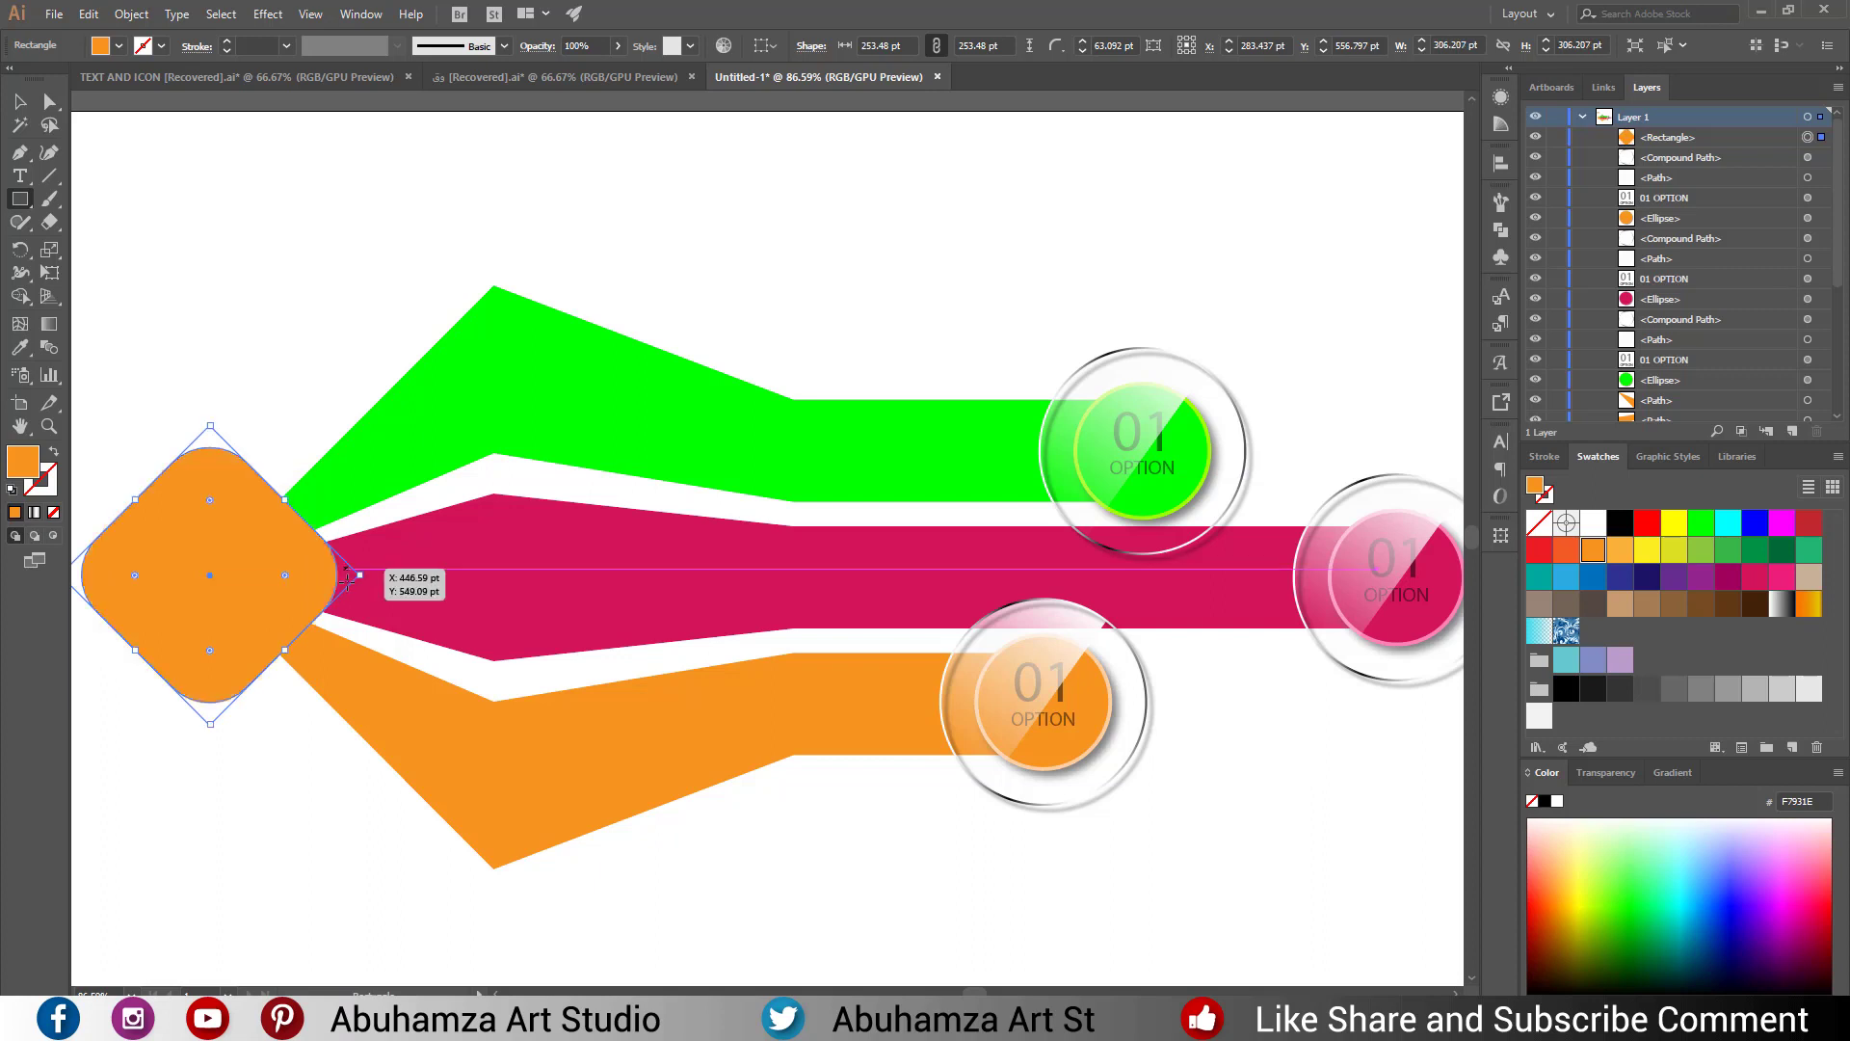
left_click(19, 101)
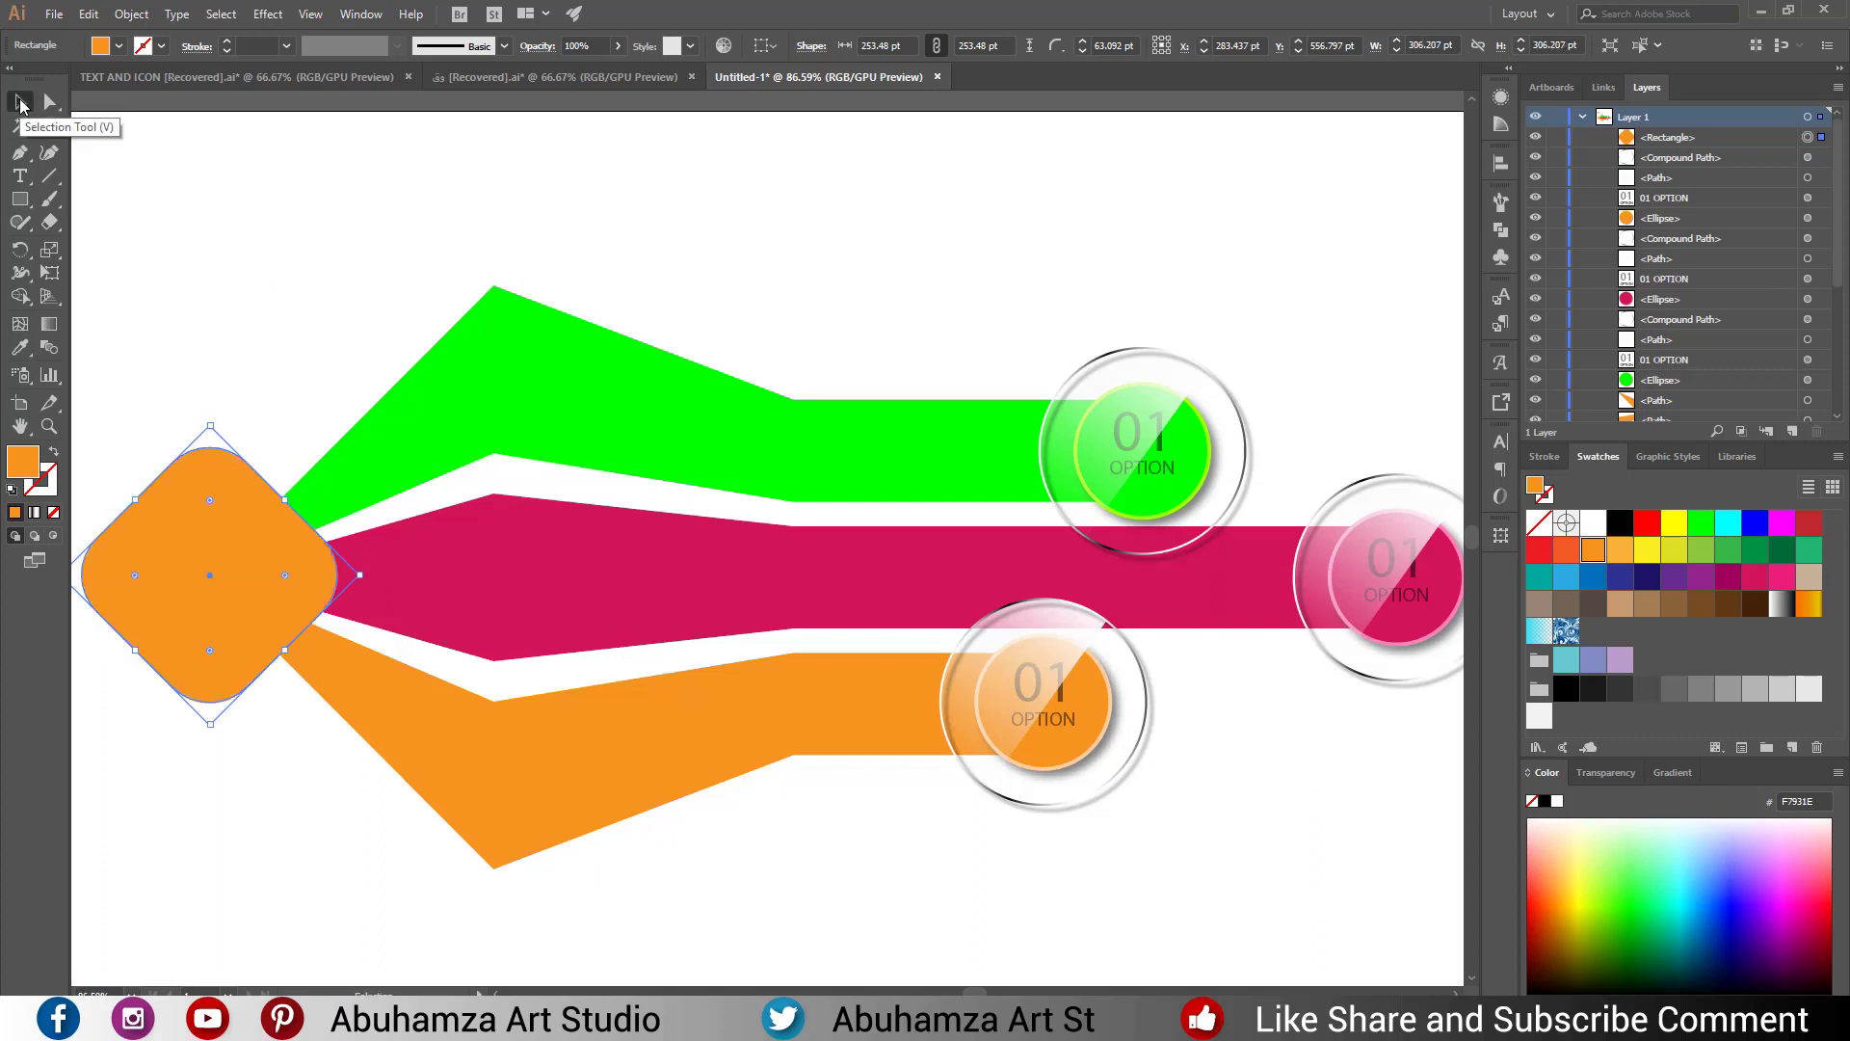
left_click(227, 314)
left_click(257, 576)
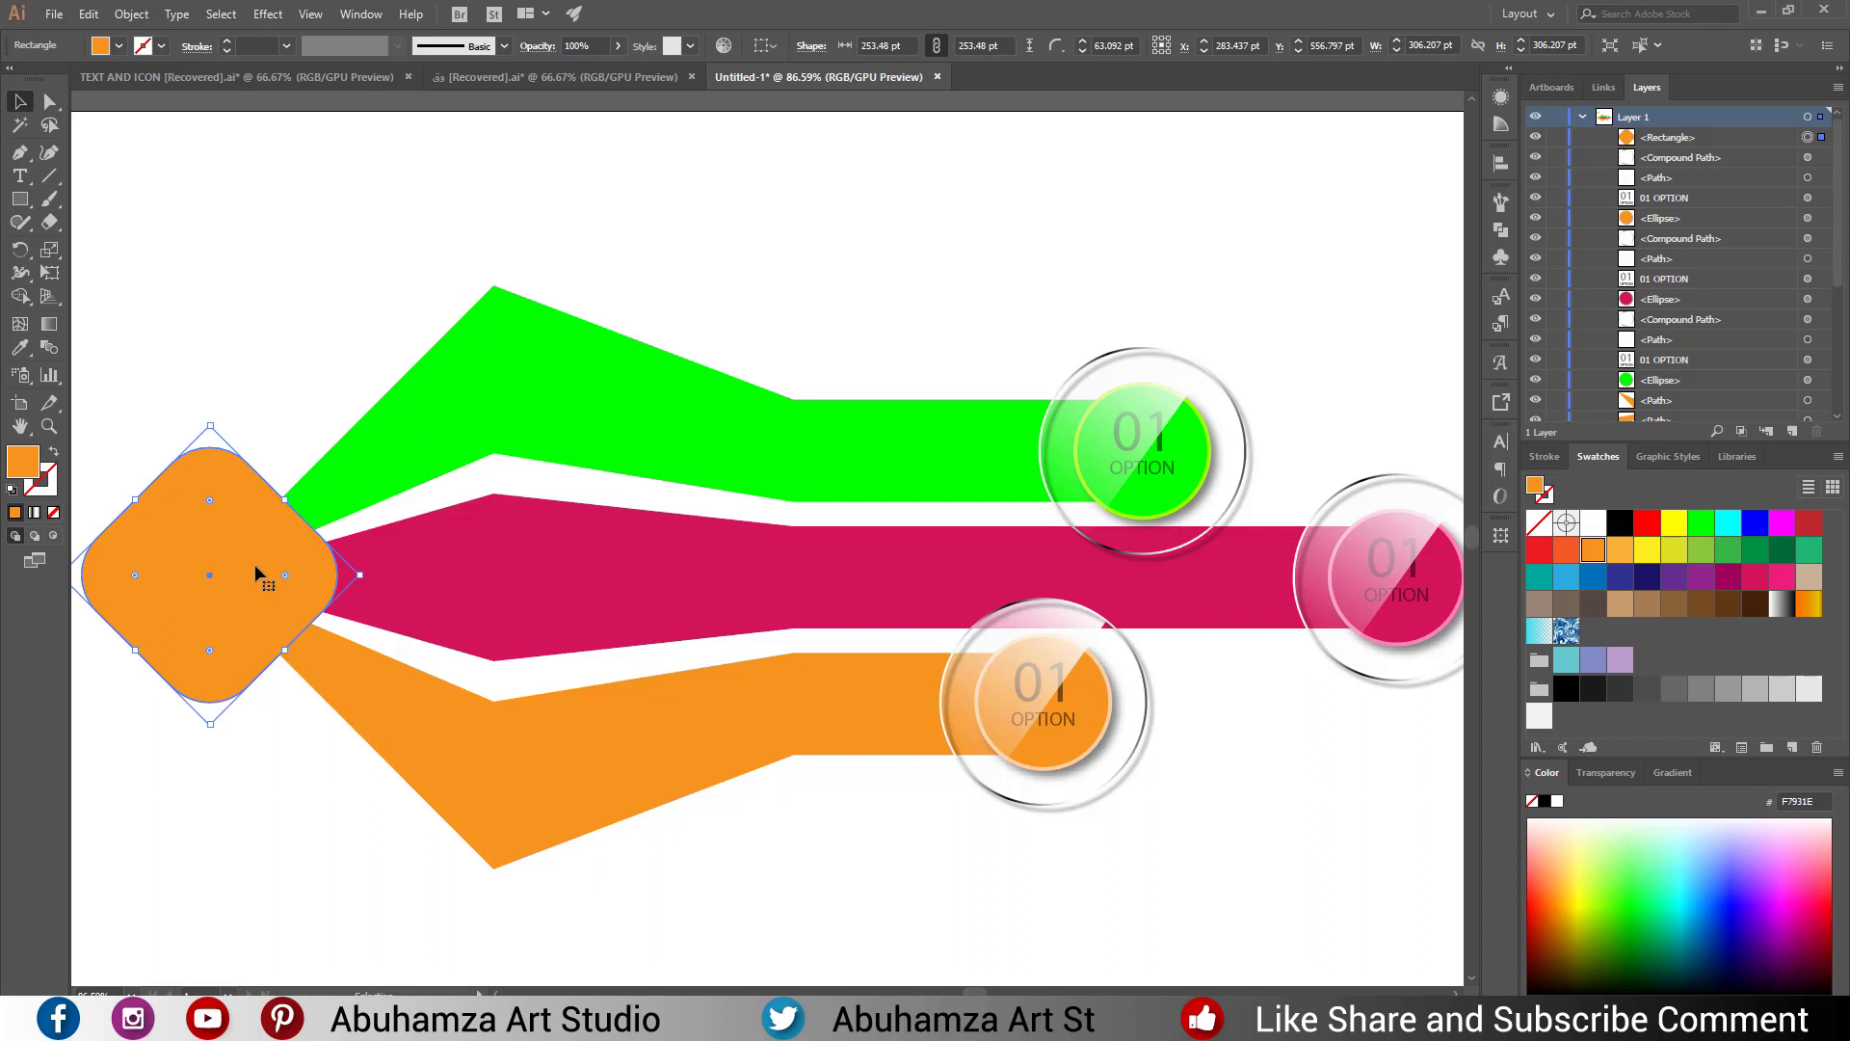
left_click(614, 47)
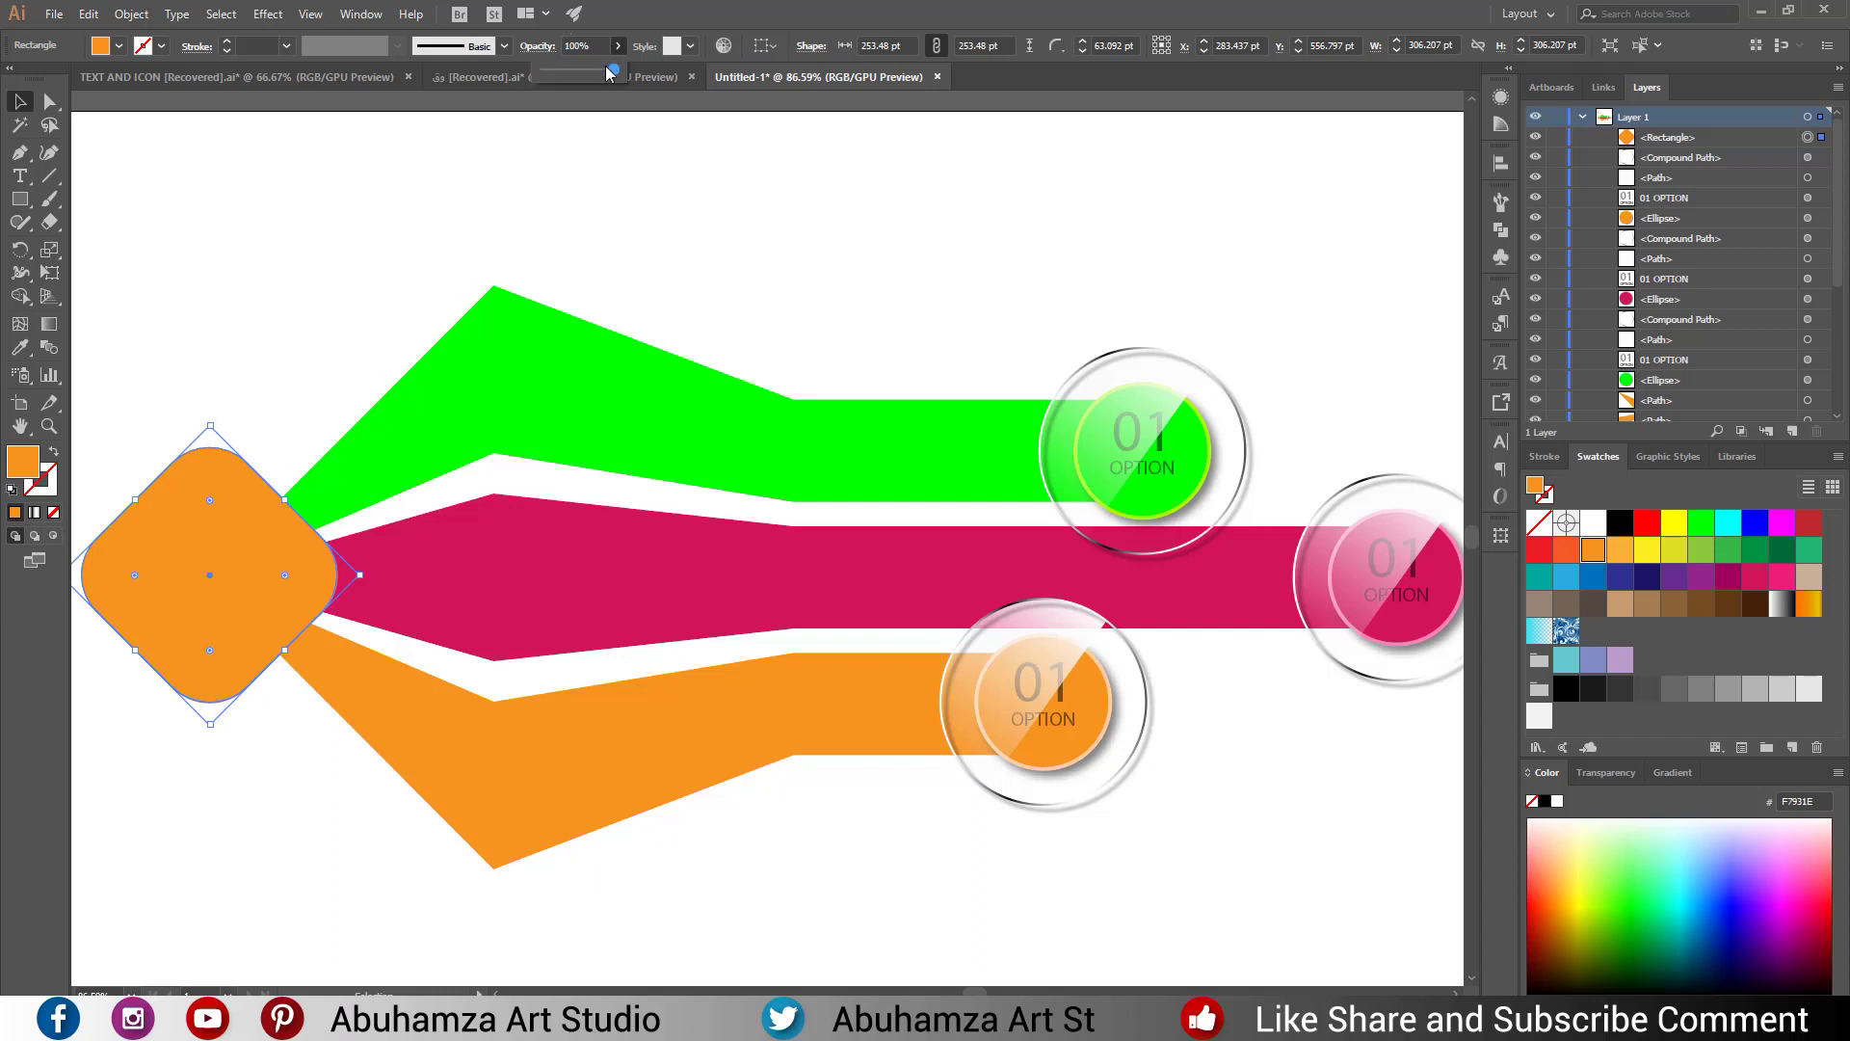
left_click_drag(617, 75, 575, 76)
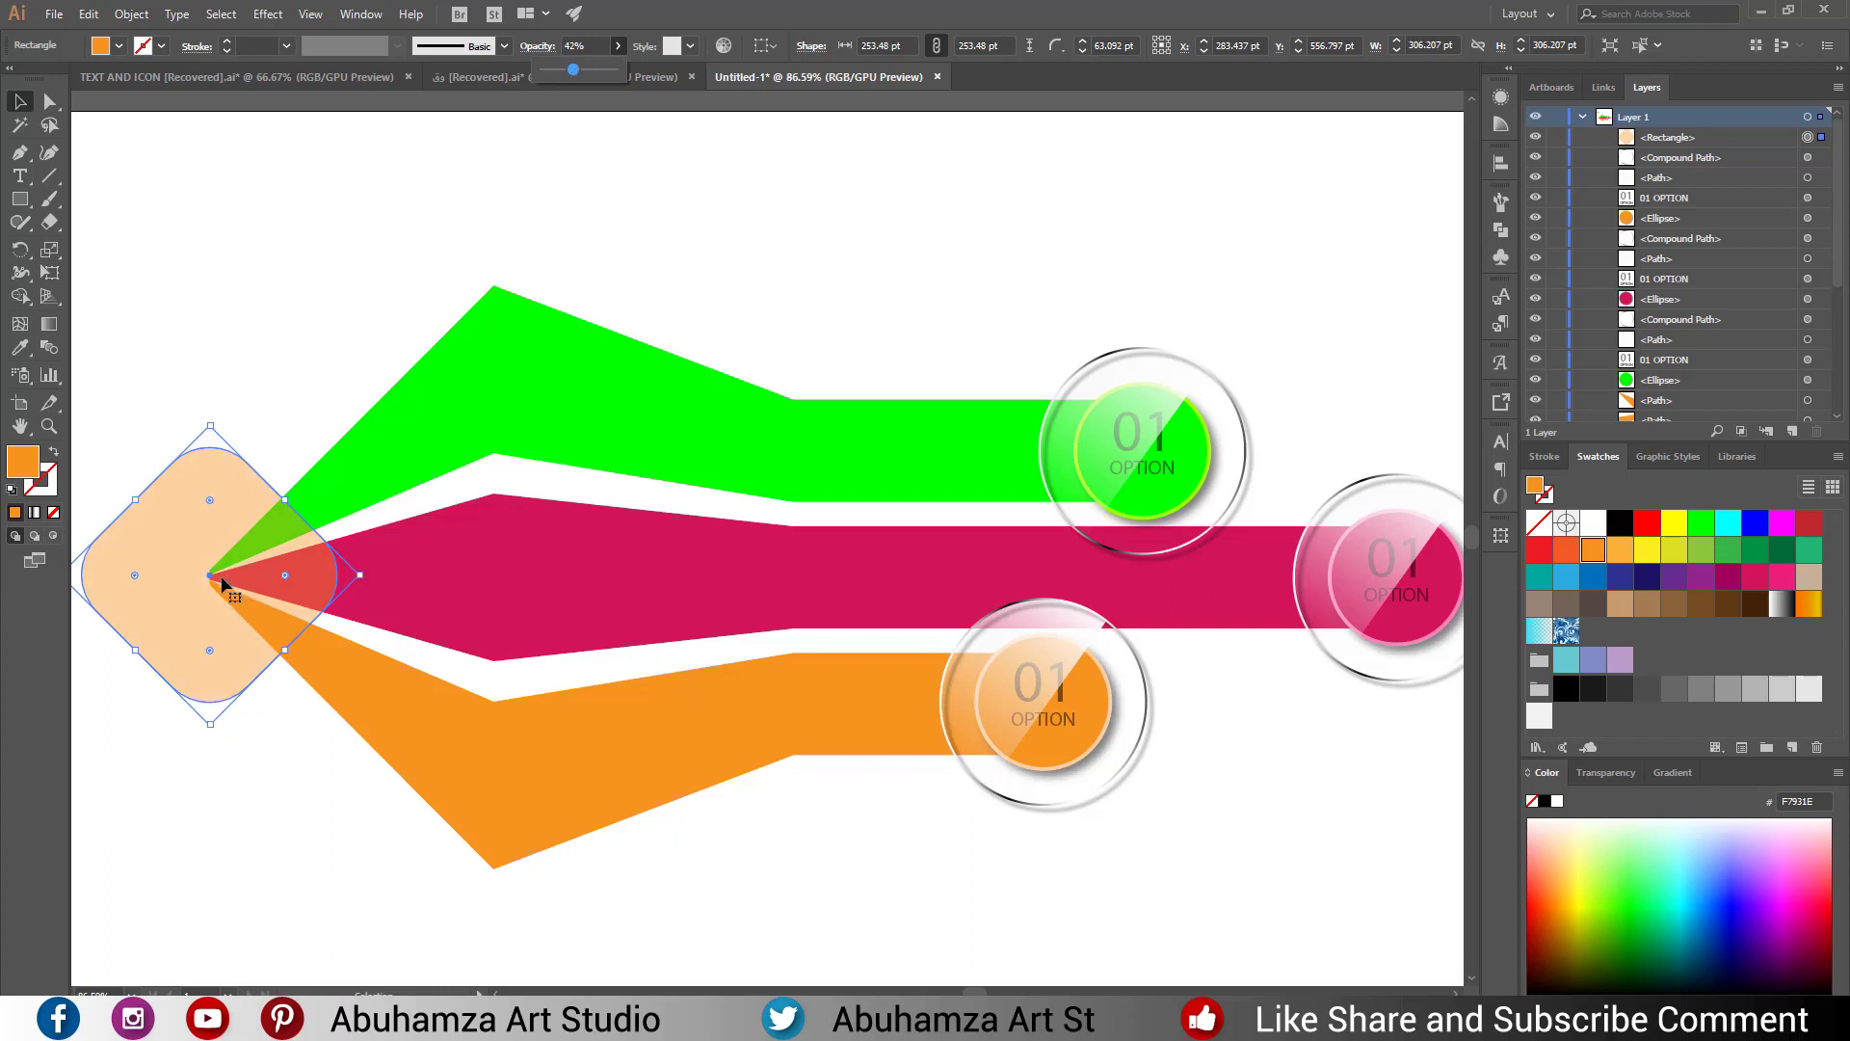
Nudge the peach diamond down to meet the tips of the three bands.
left_click(268, 363)
key("z")
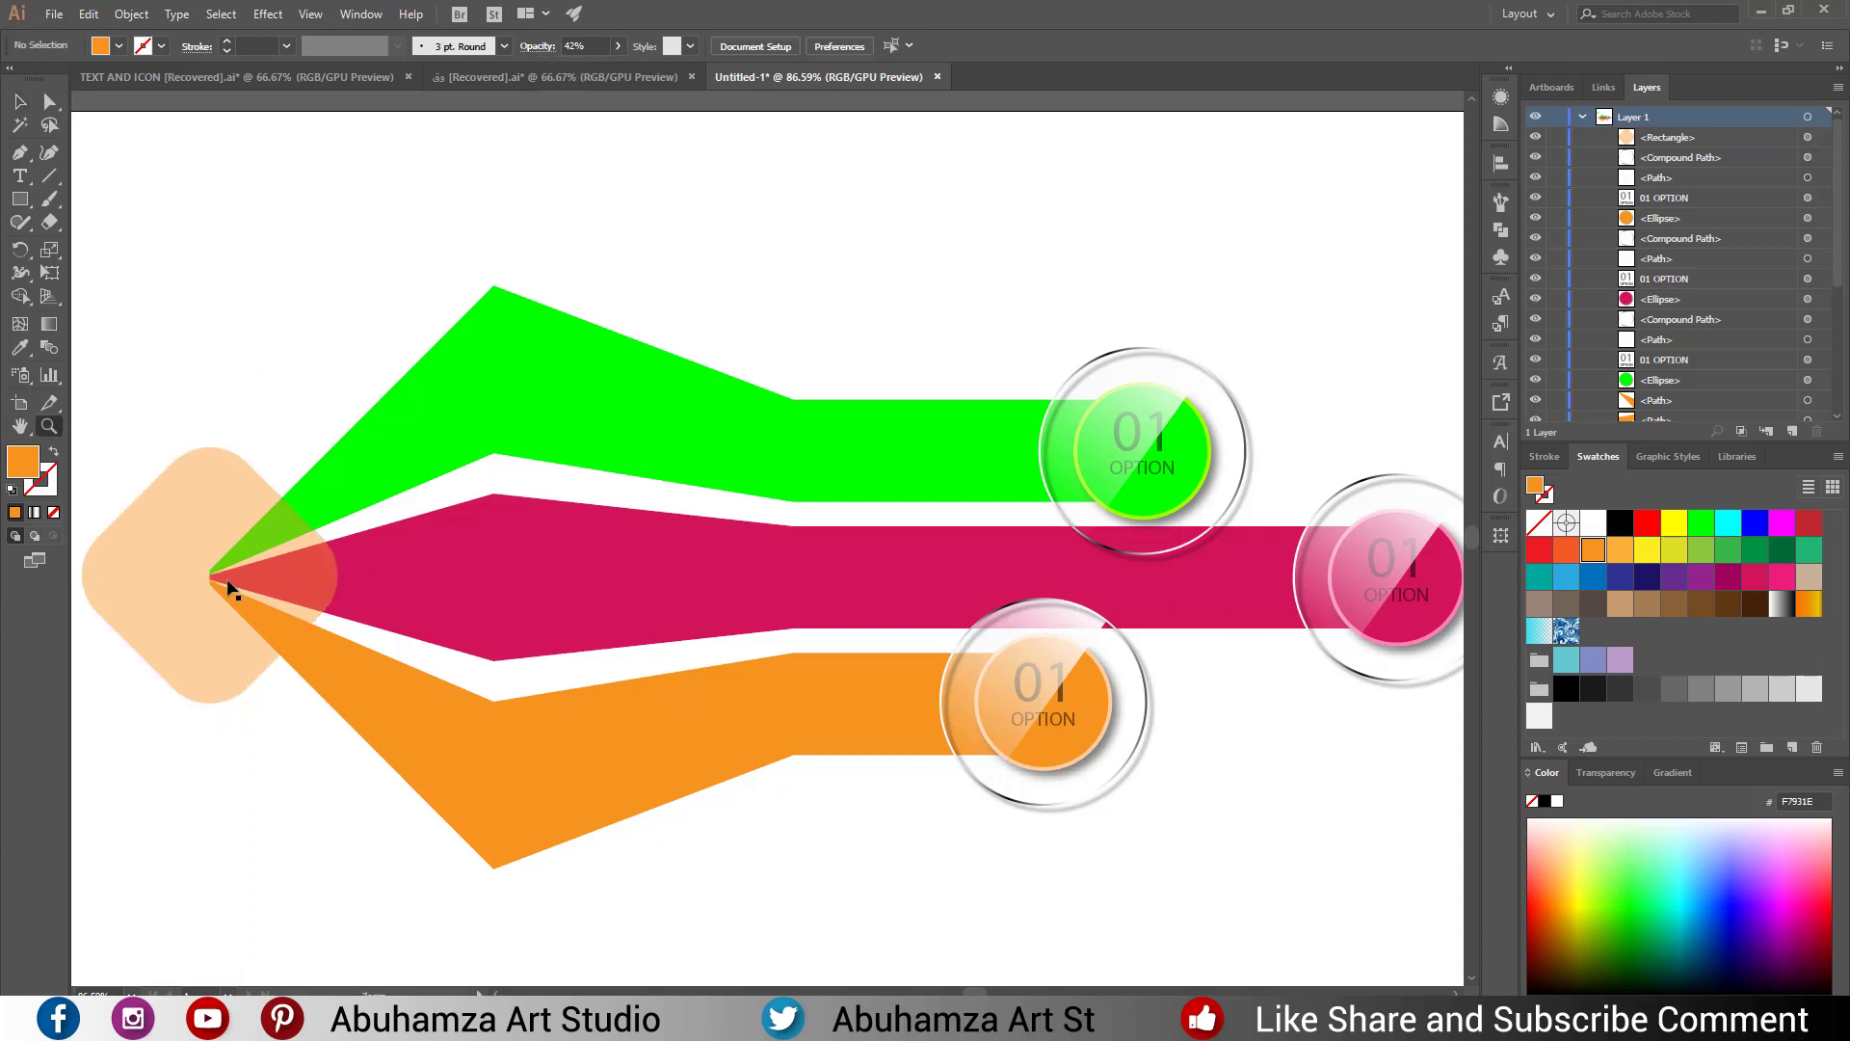
left_click_drag(231, 590, 693, 630)
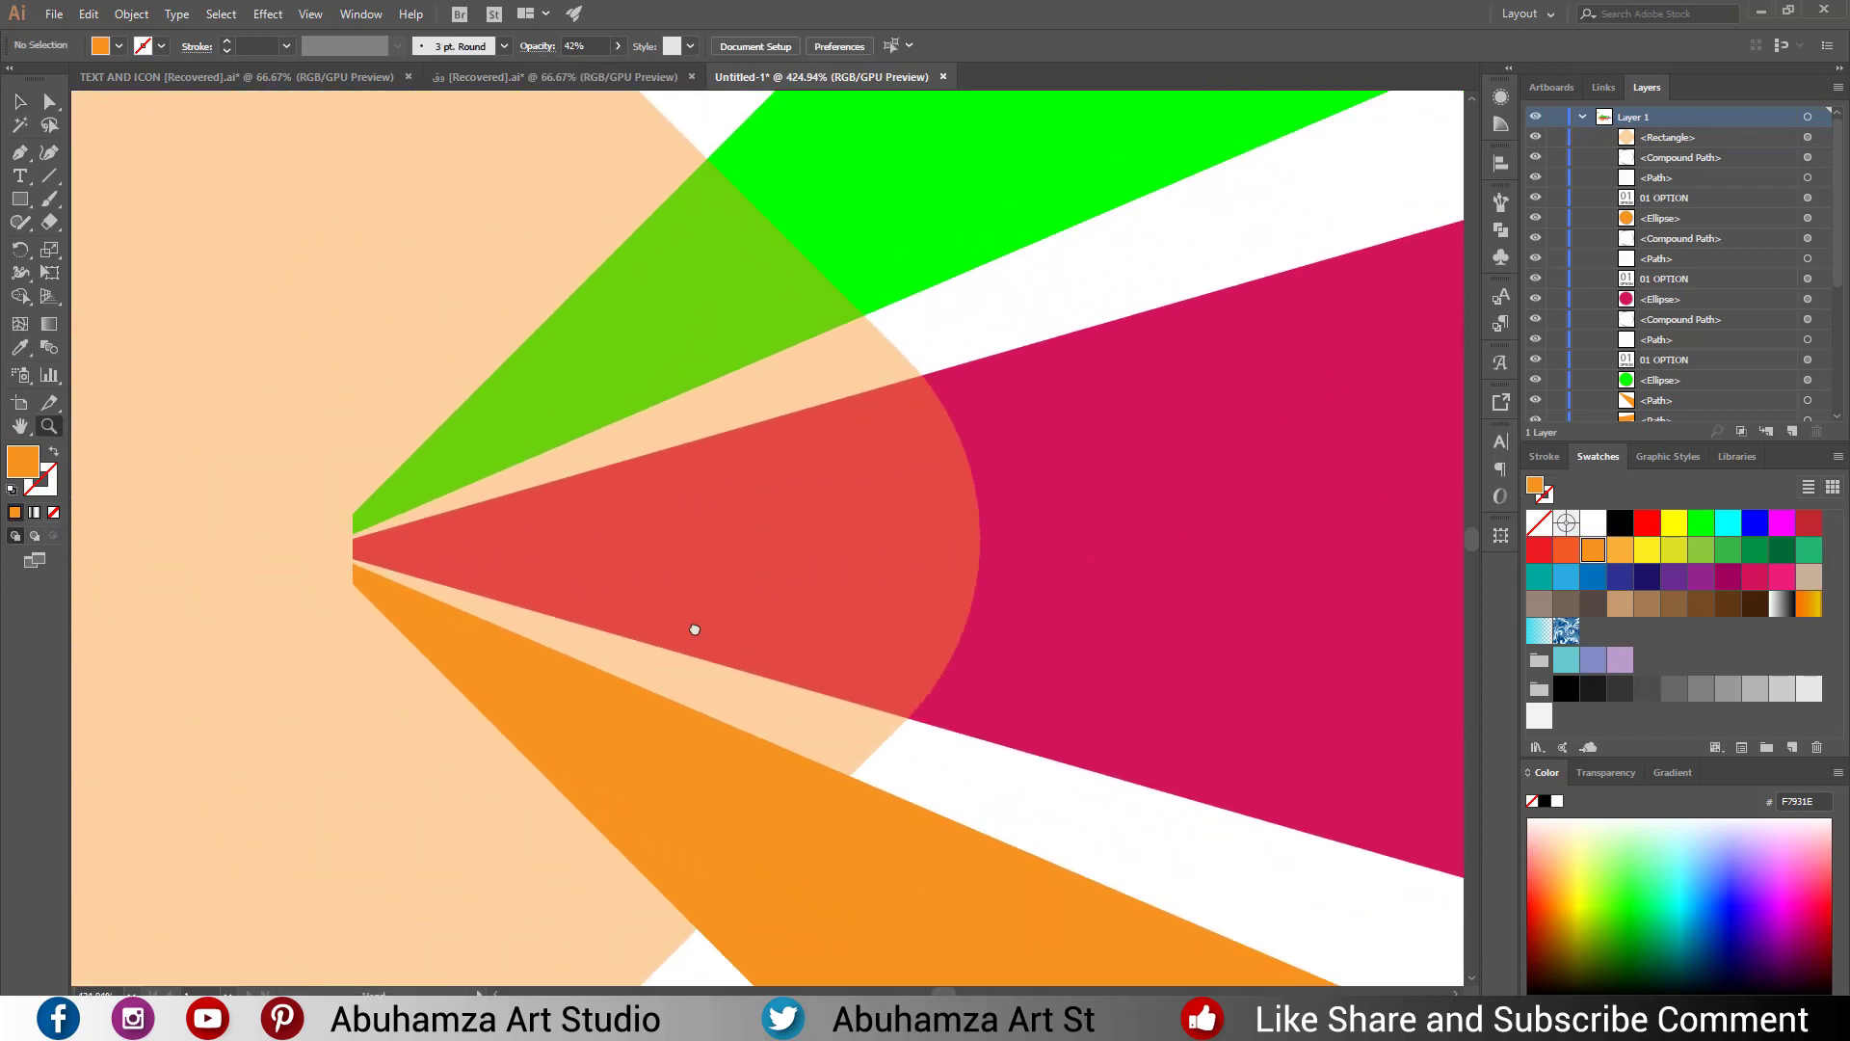
left_click(19, 101)
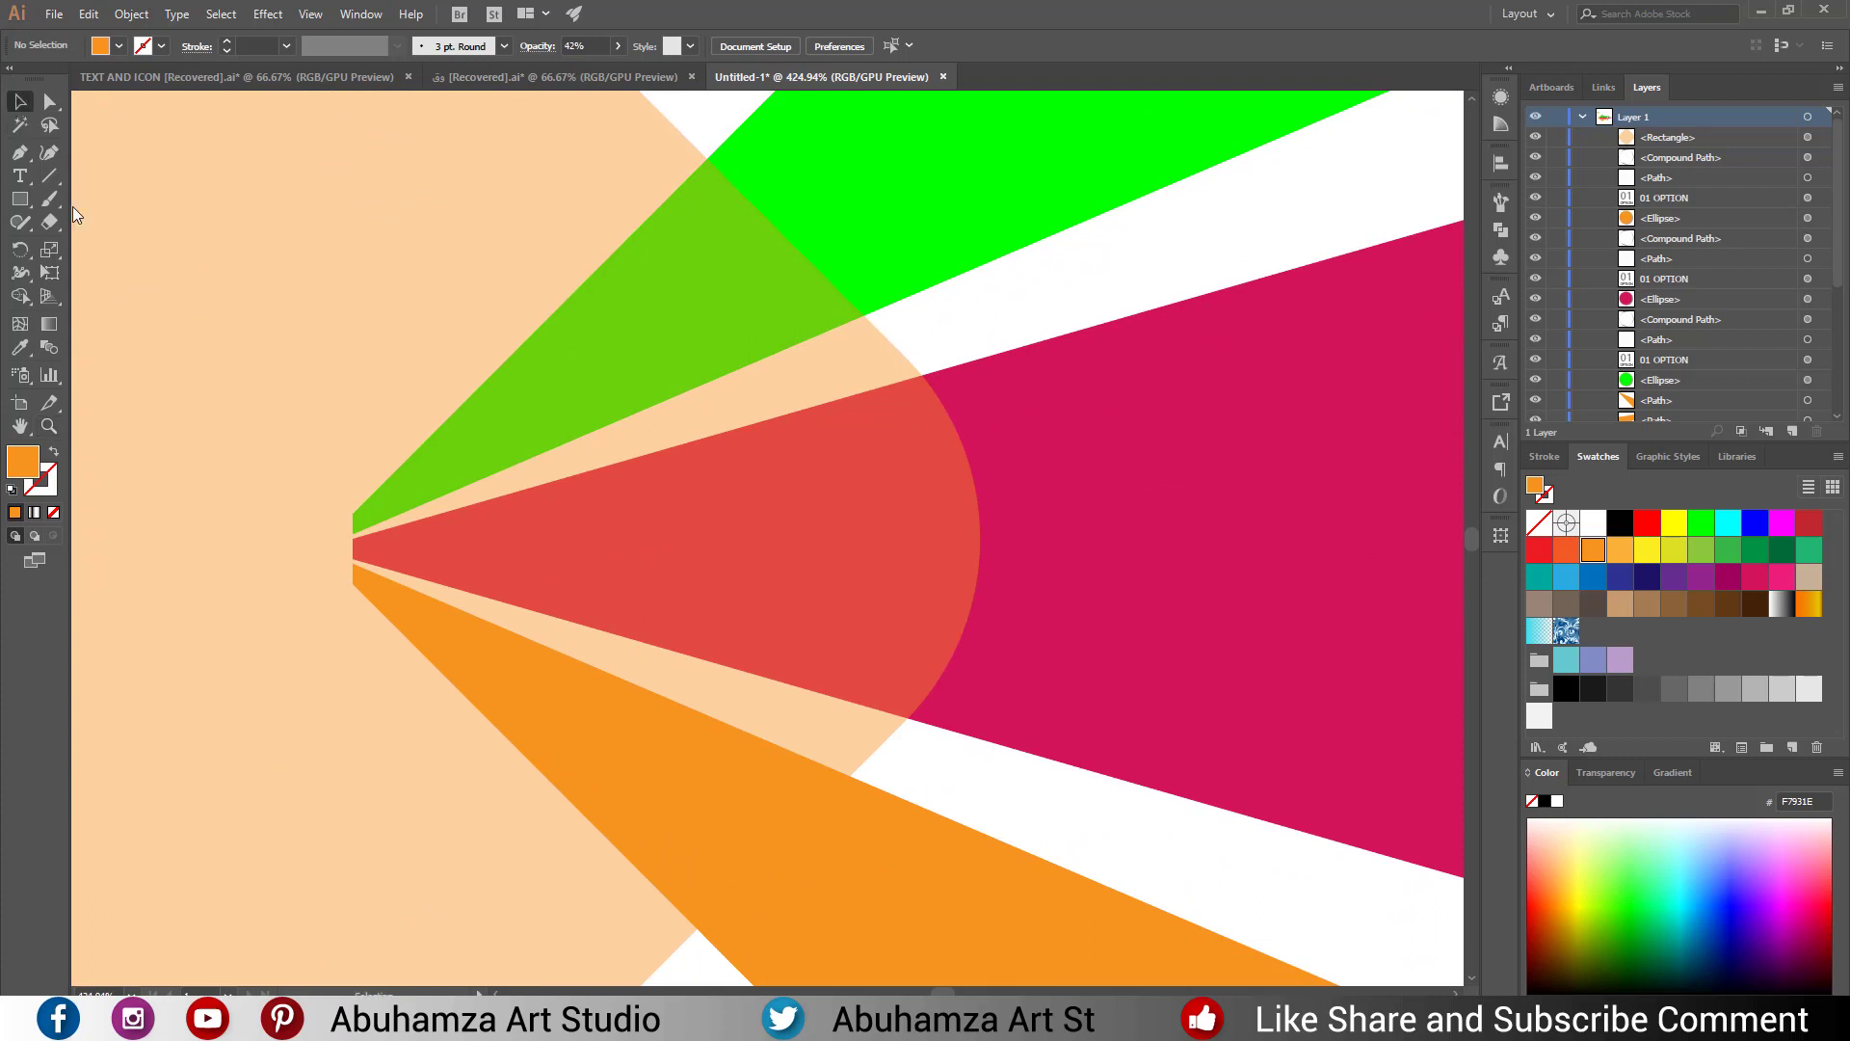
left_click(332, 402)
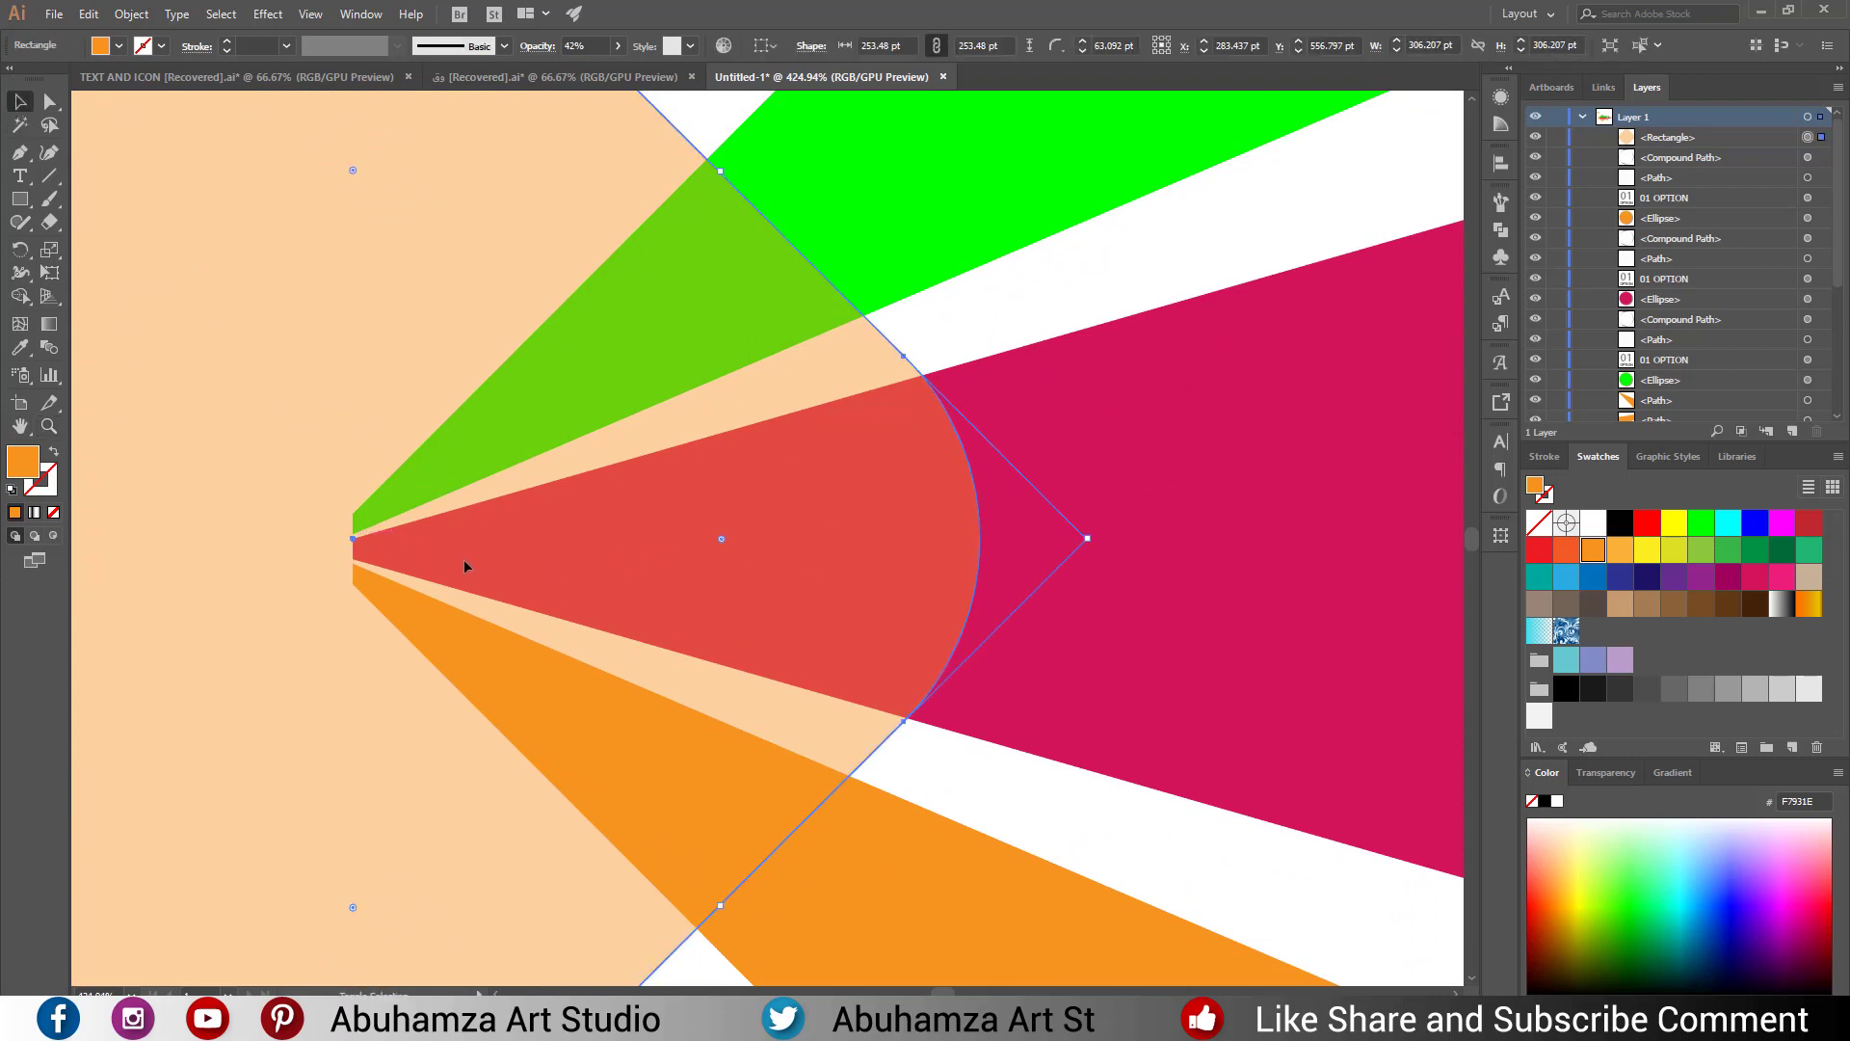
left_click_drag(464, 562, 463, 568)
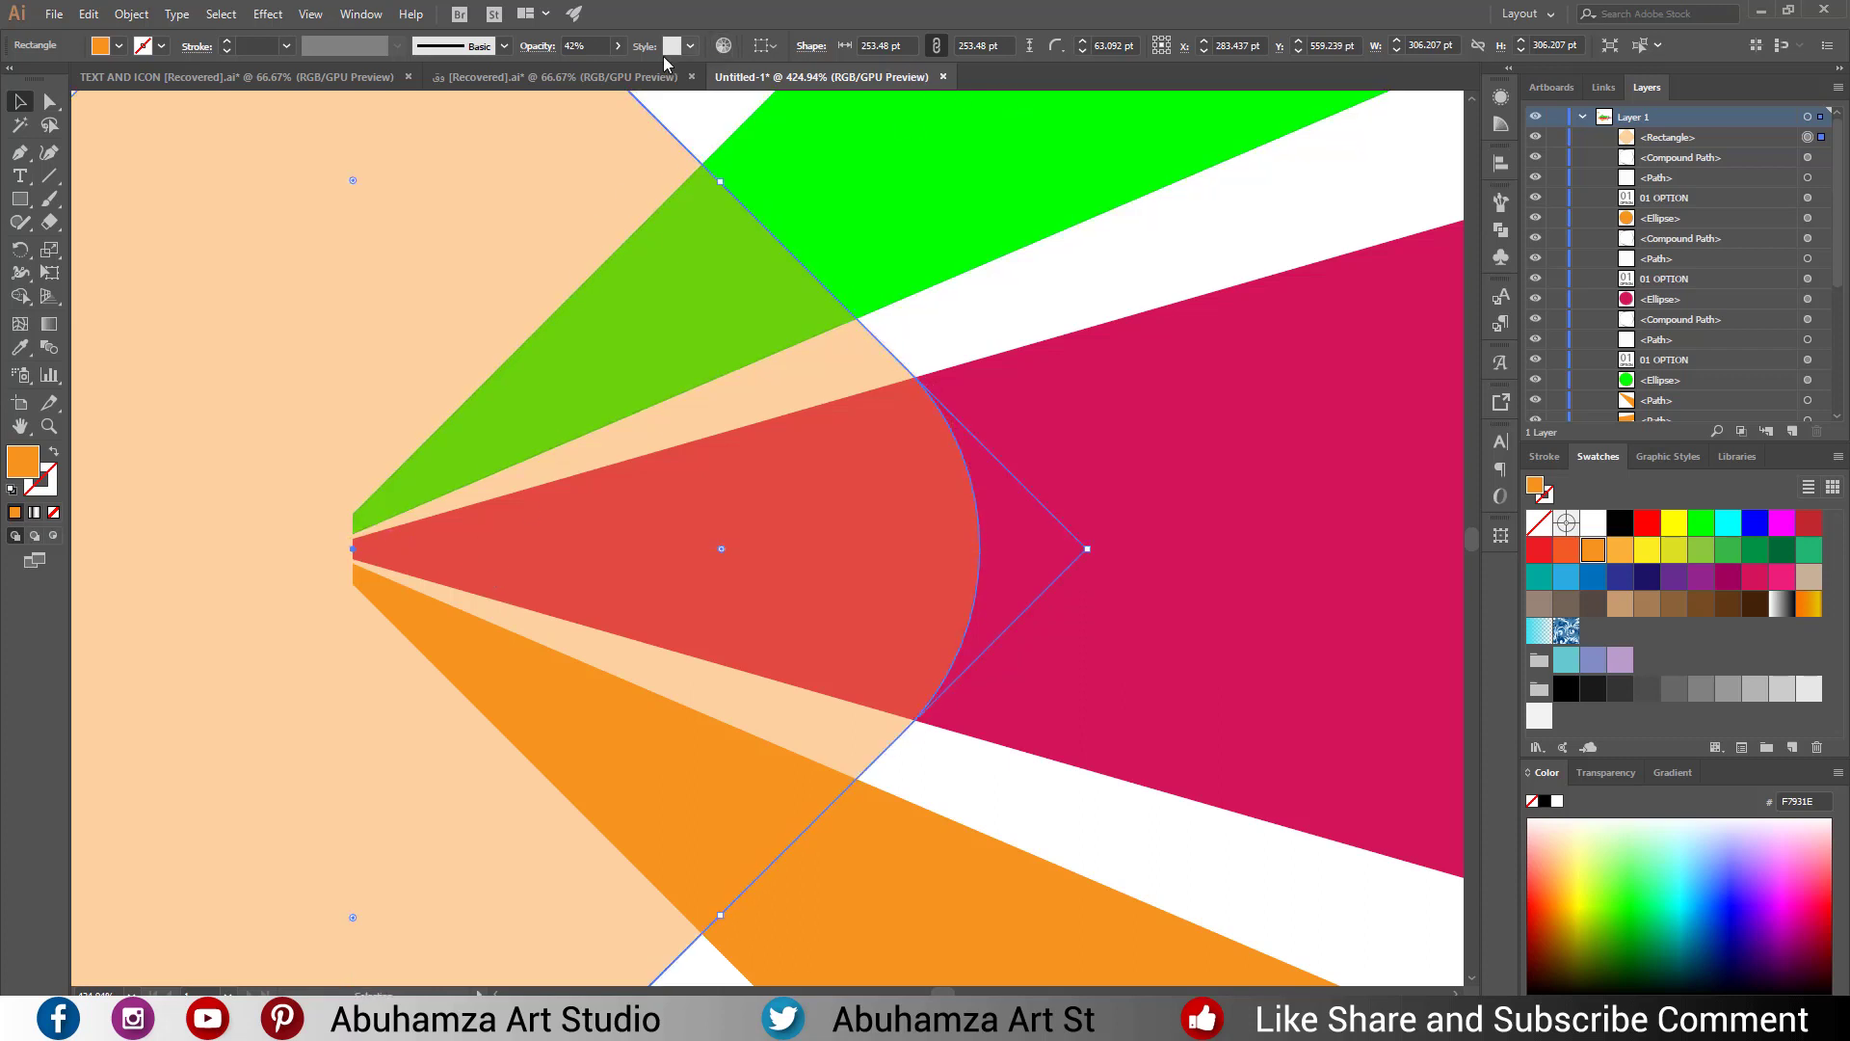
Raise the diamond's opacity to 100% so it shows solid orange, then view the whole hub.
left_click(618, 46)
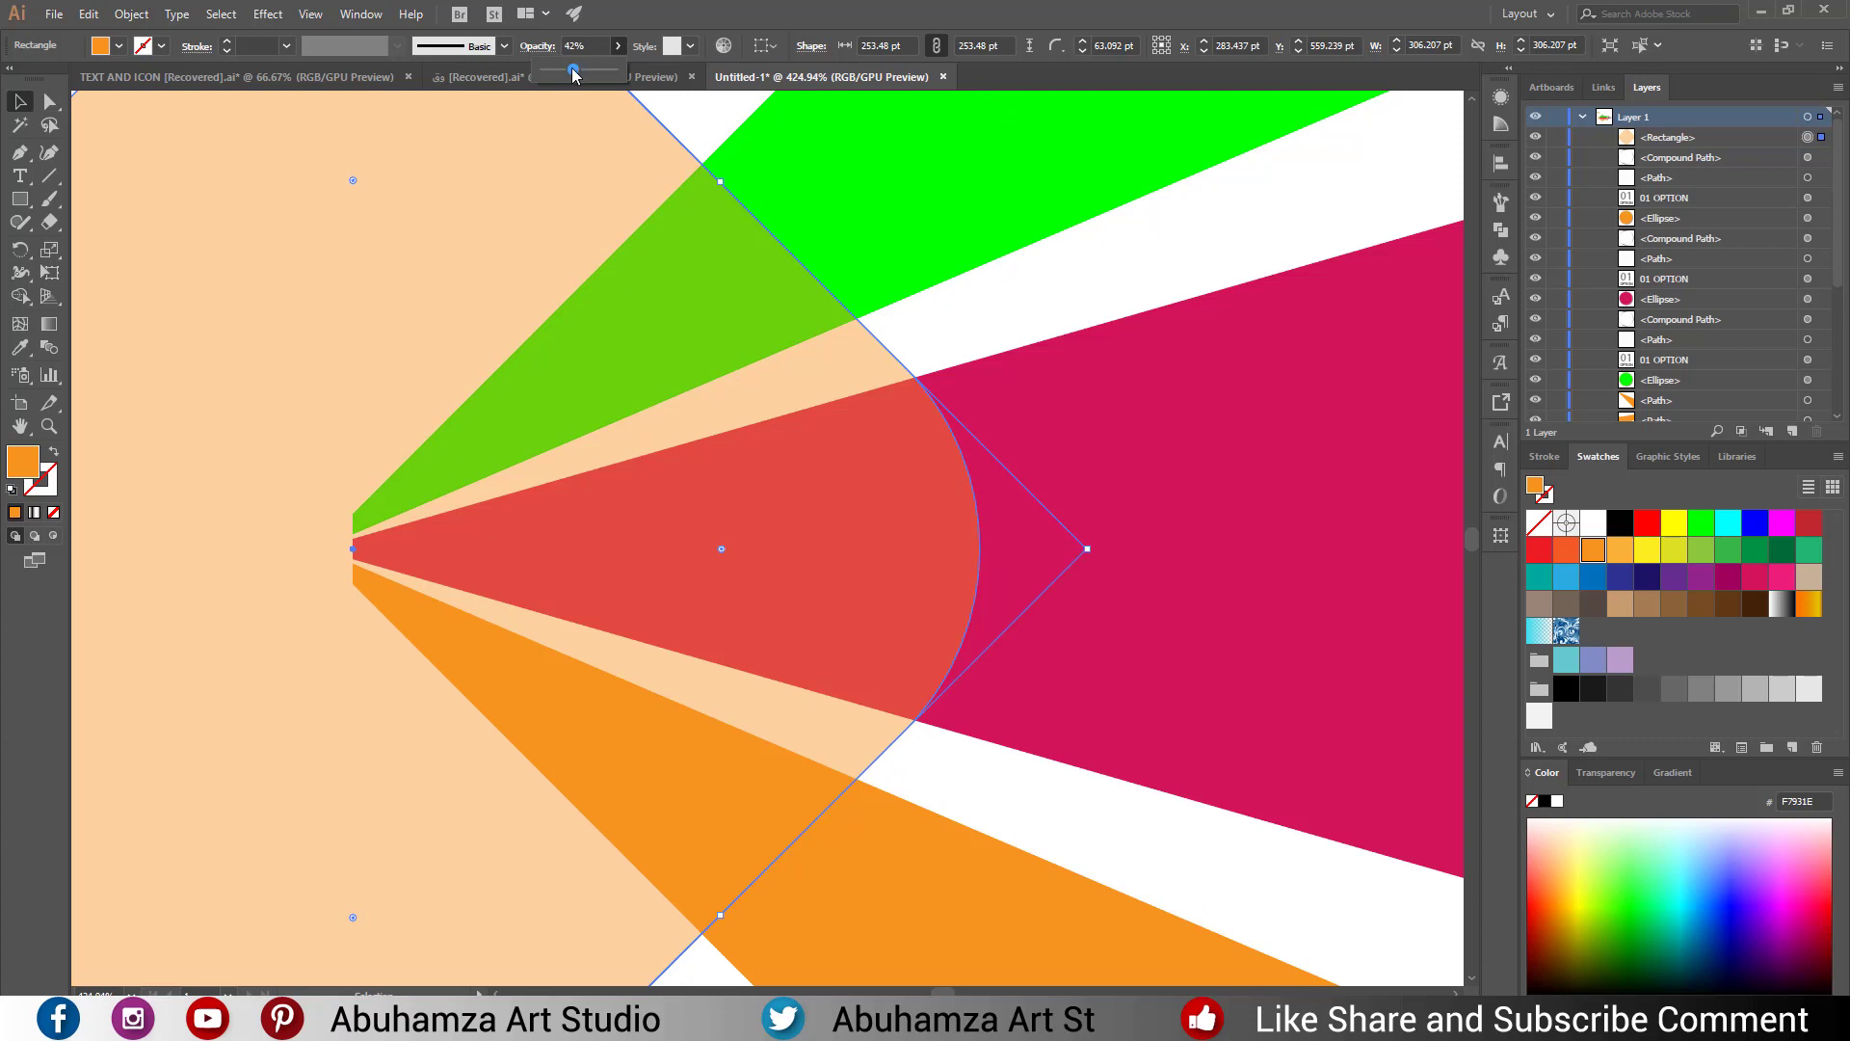
left_click_drag(574, 72, 615, 72)
left_click(707, 114)
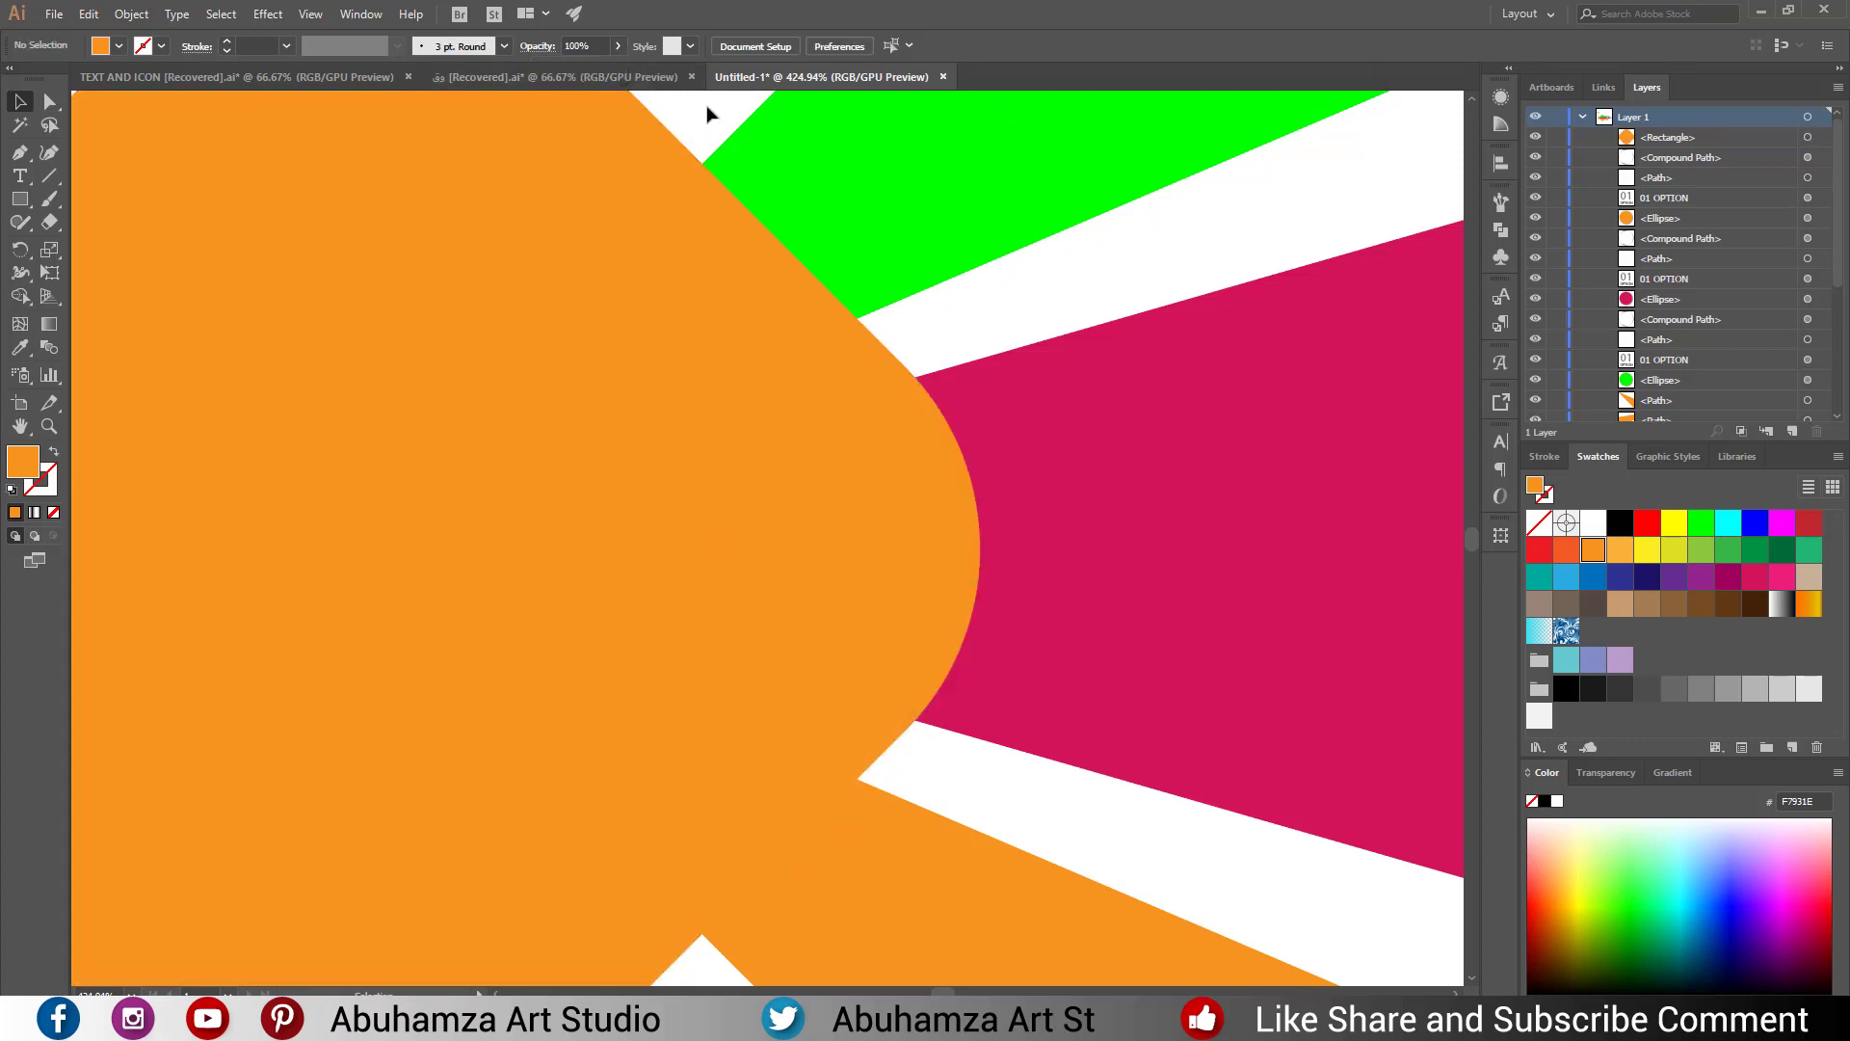
key("z")
left_click(532, 518, "alt")
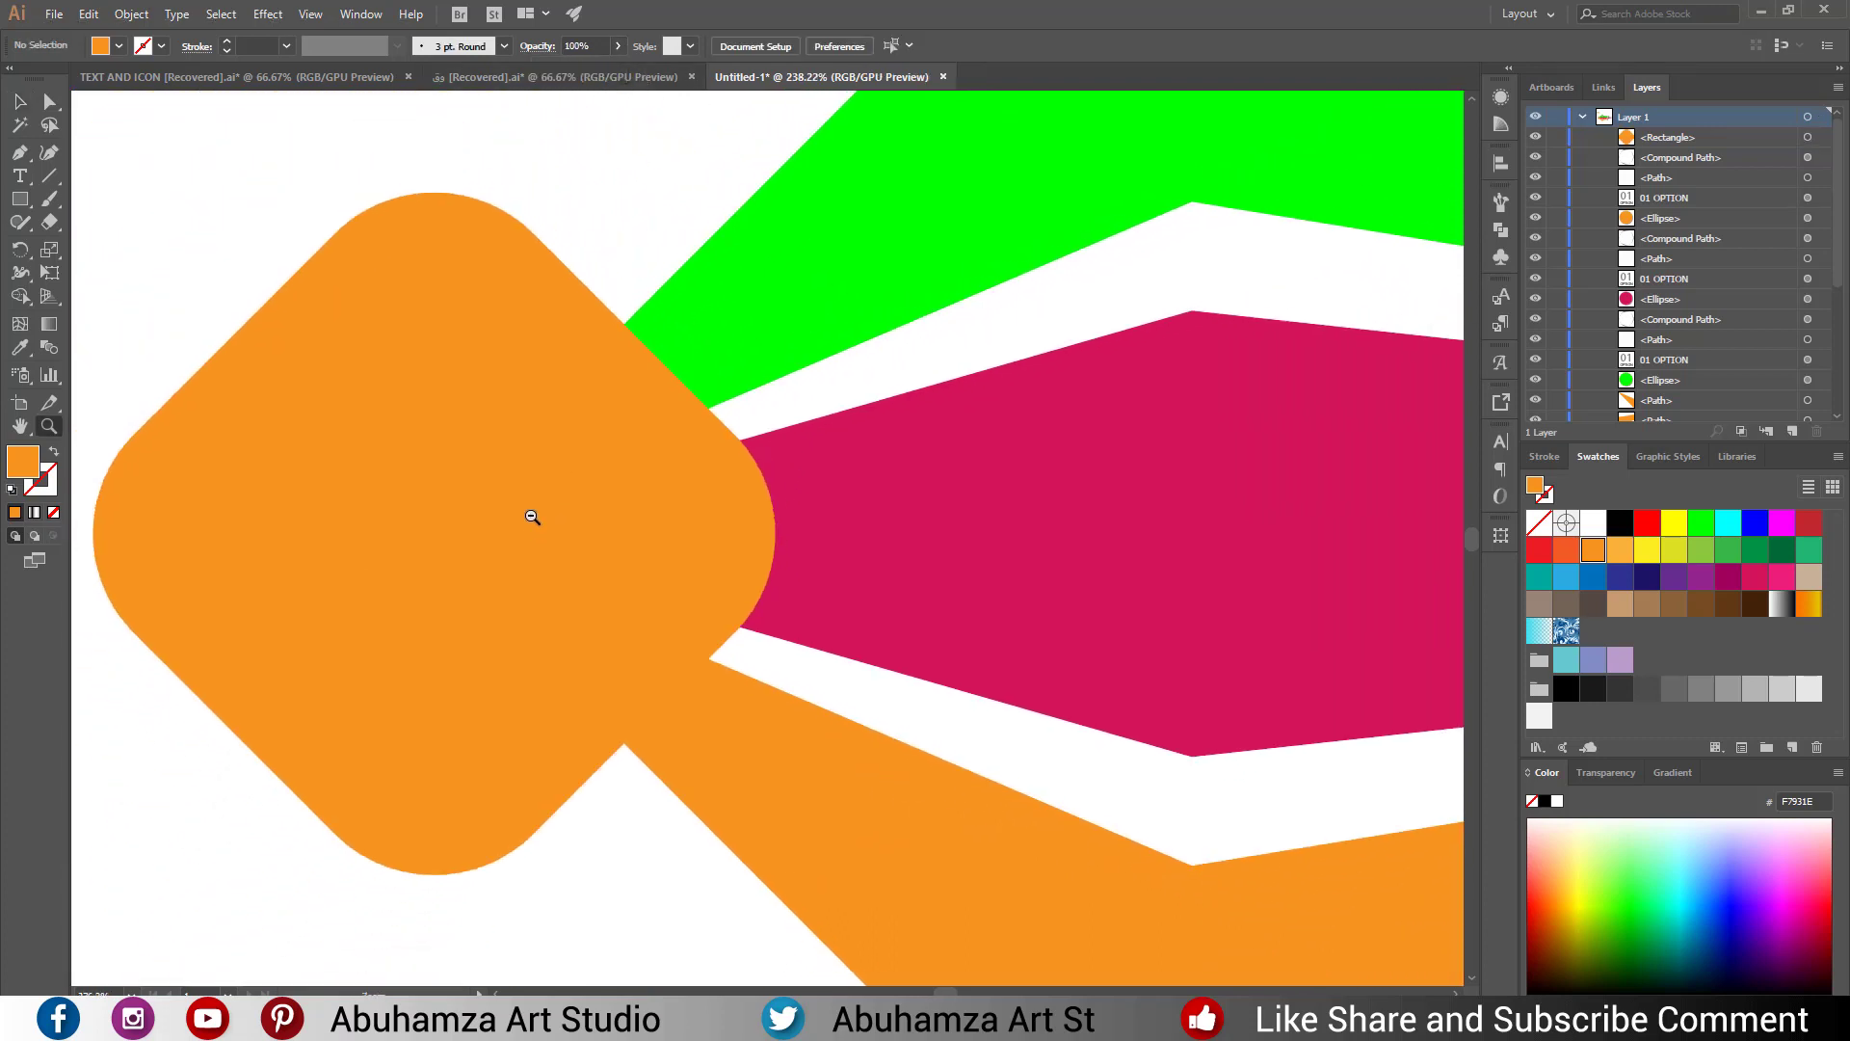
left_click_drag(532, 517, 508, 521)
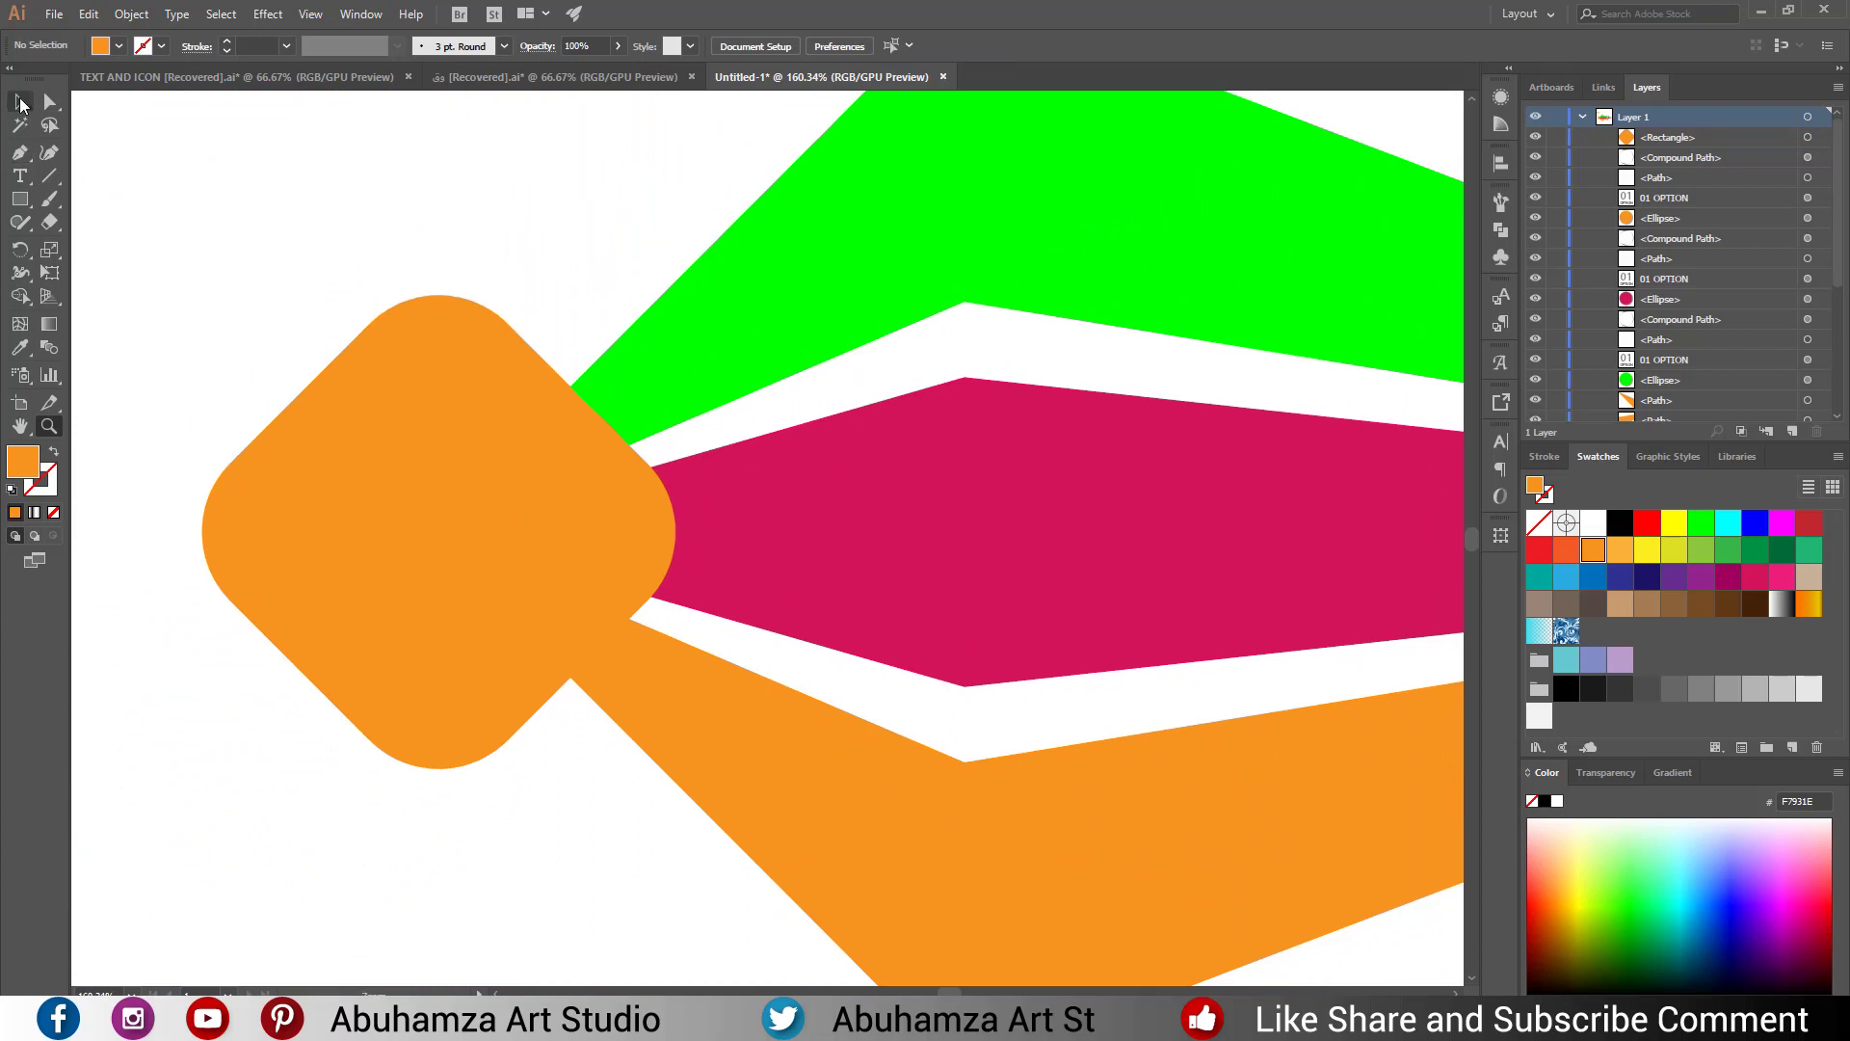
left_click(19, 102)
Fill the hub diamond with a radial gradient running from white to grey.
left_click(417, 432)
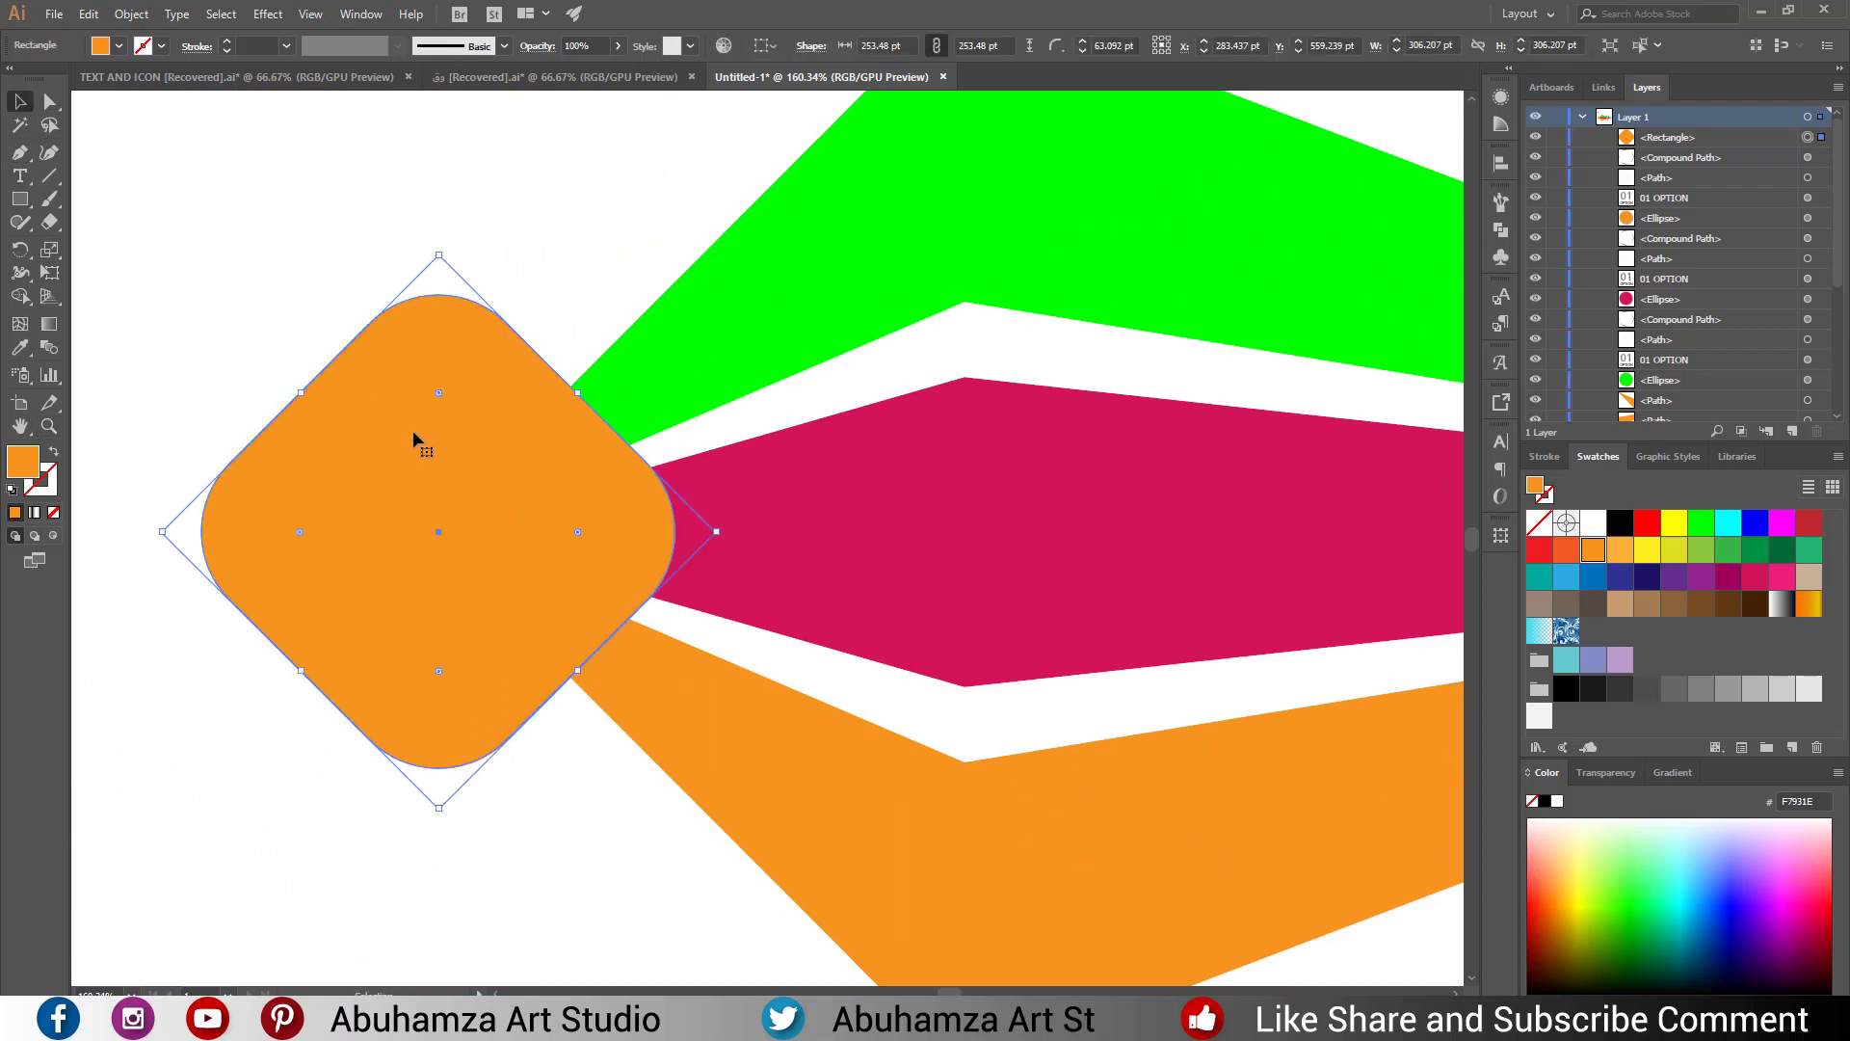
left_click(1782, 604)
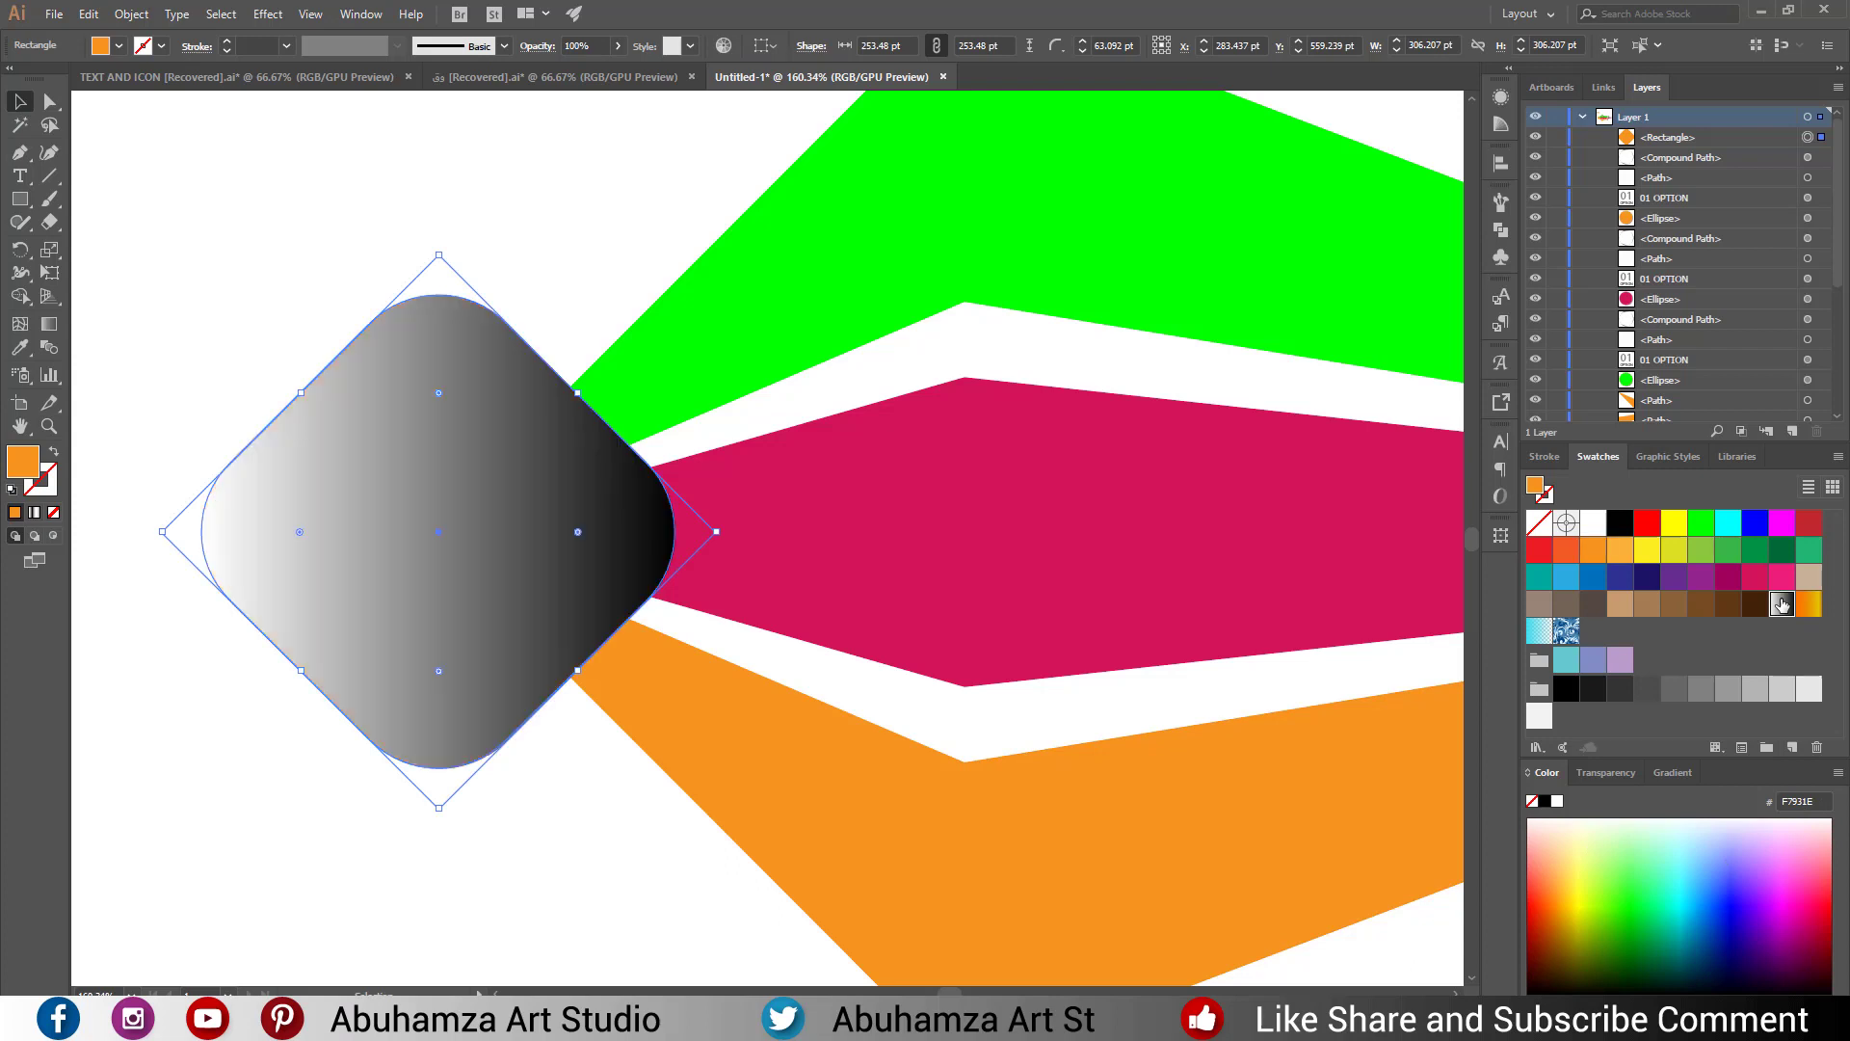
left_click(1679, 773)
left_click(1656, 802)
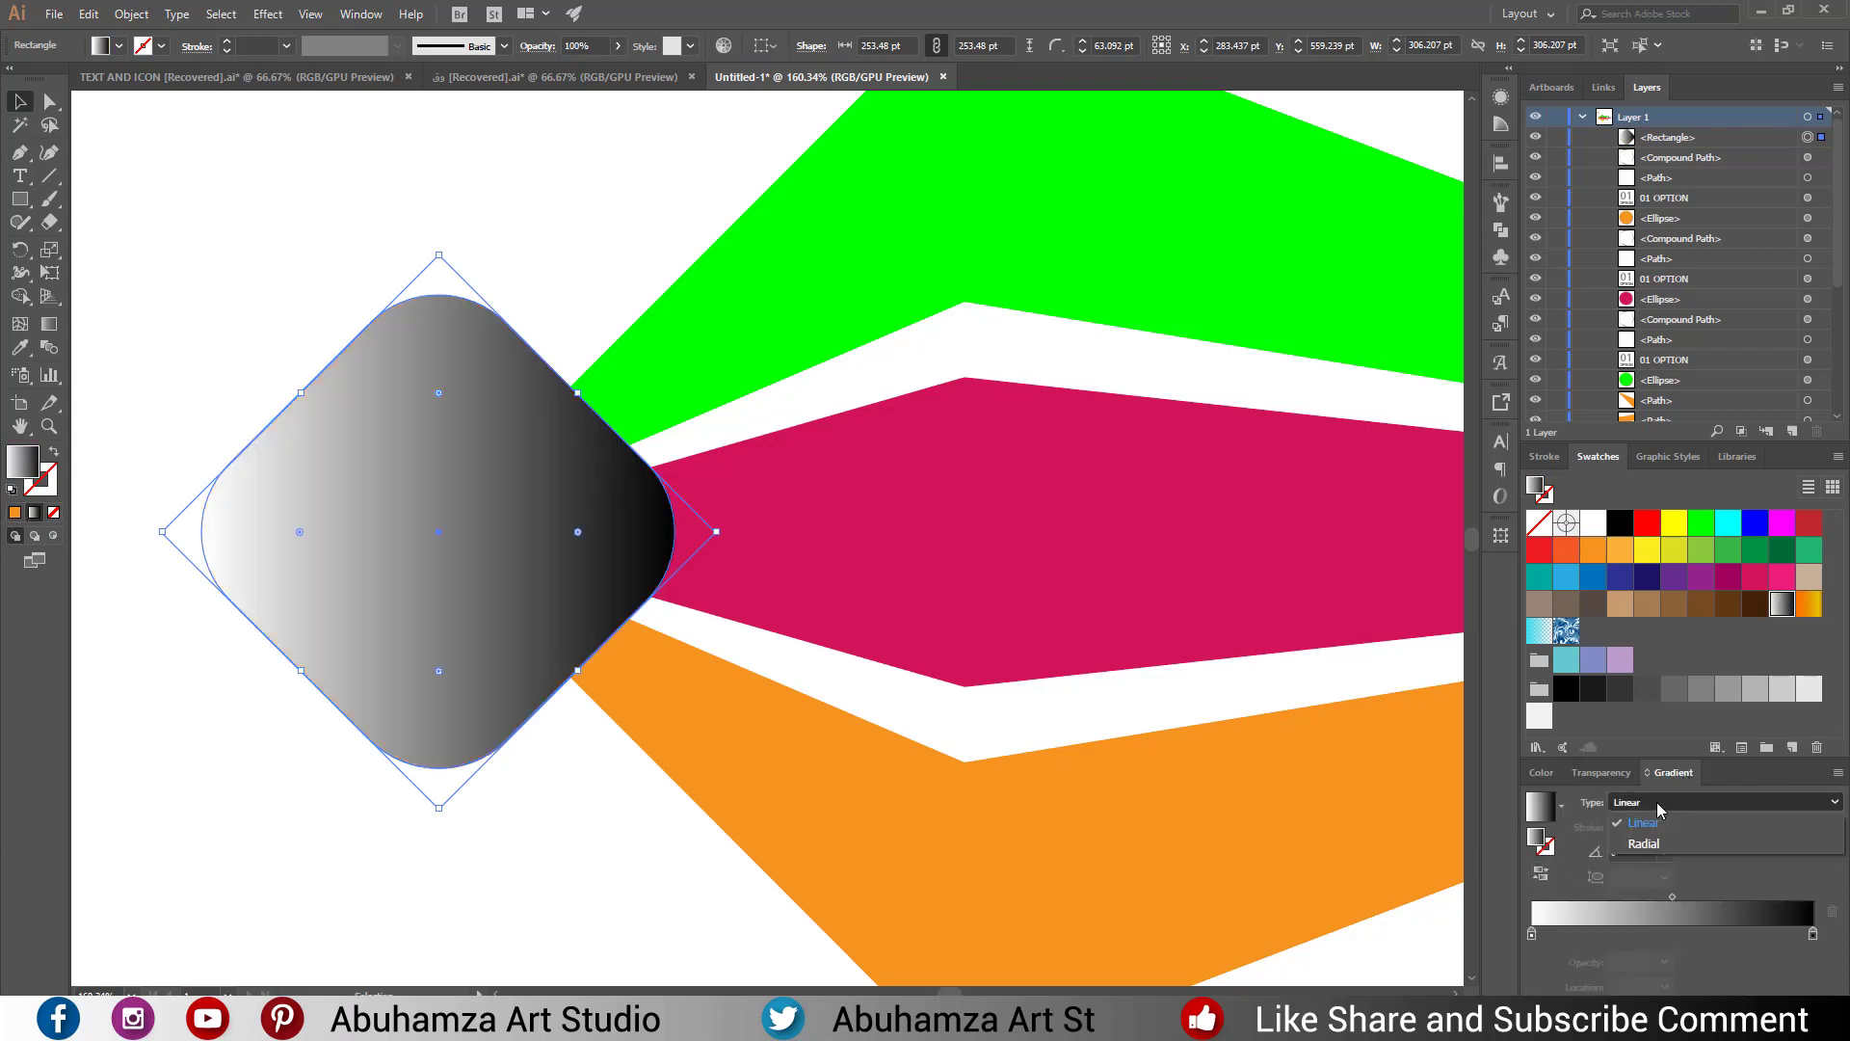
left_click(1662, 841)
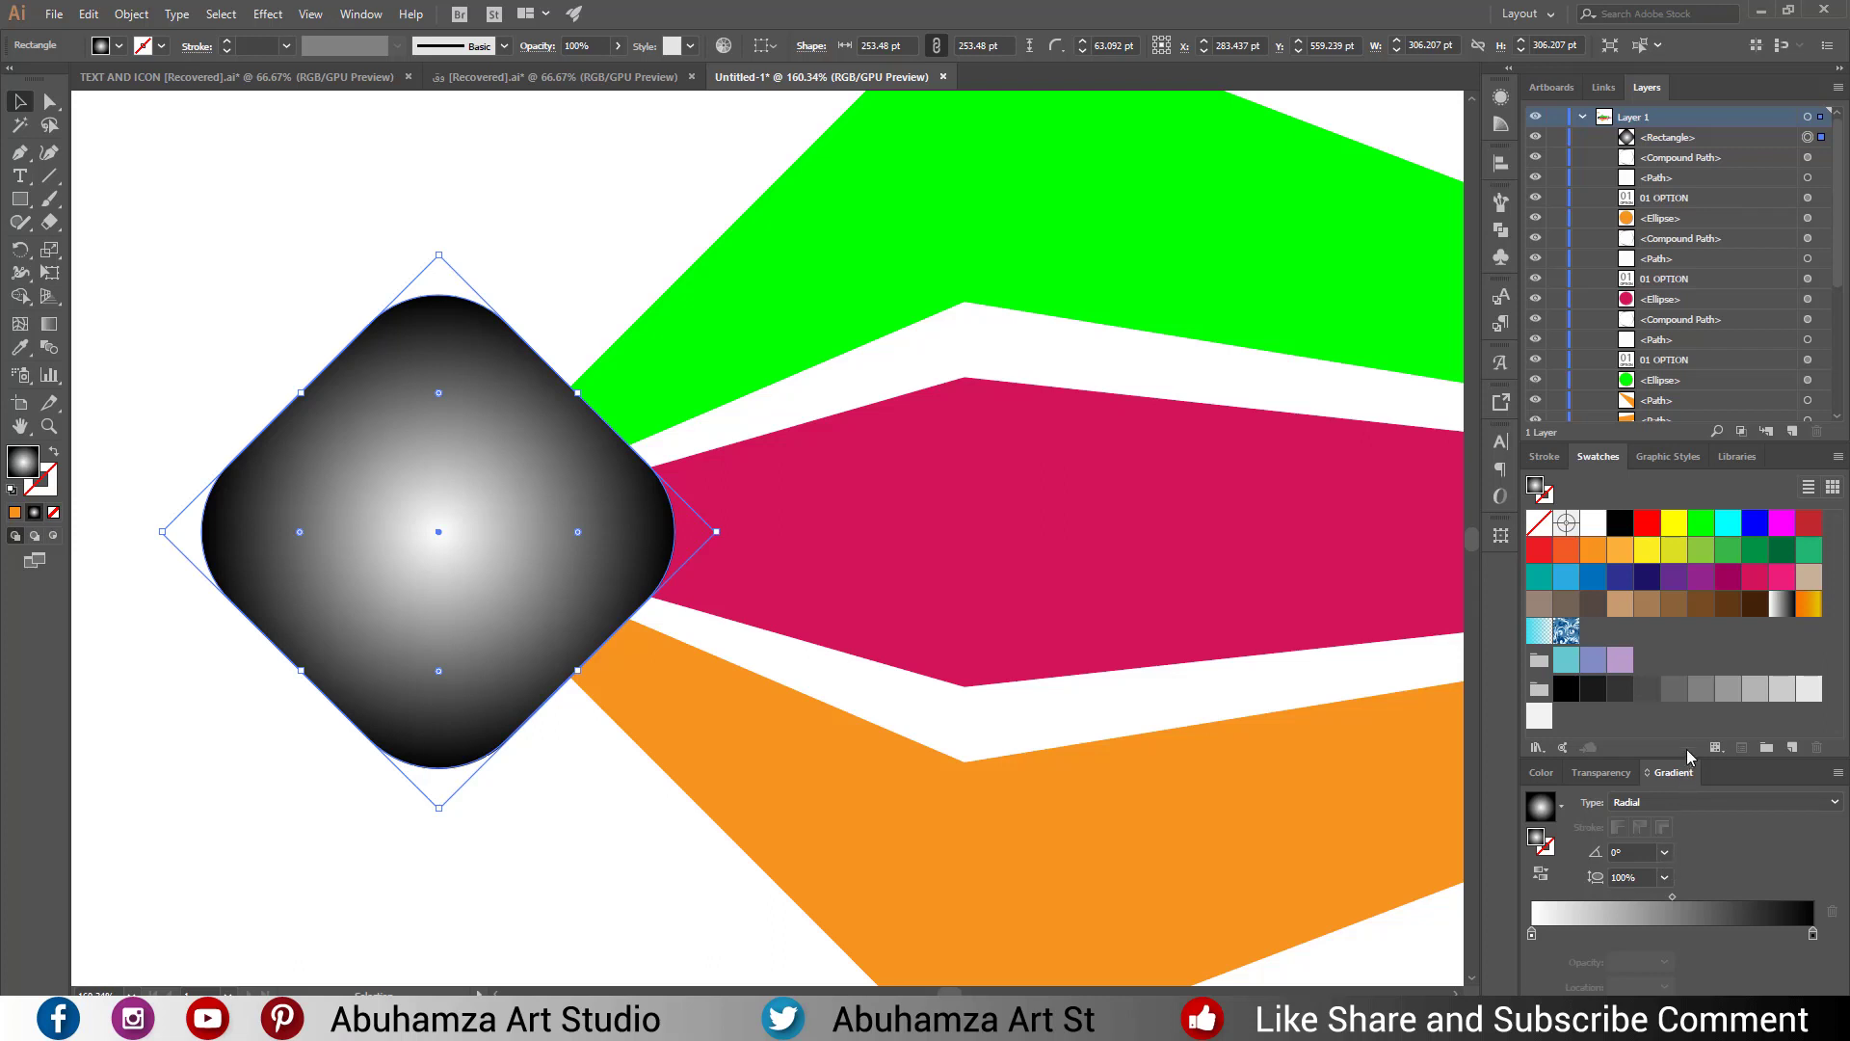
left_click_drag(1681, 700, 1812, 934)
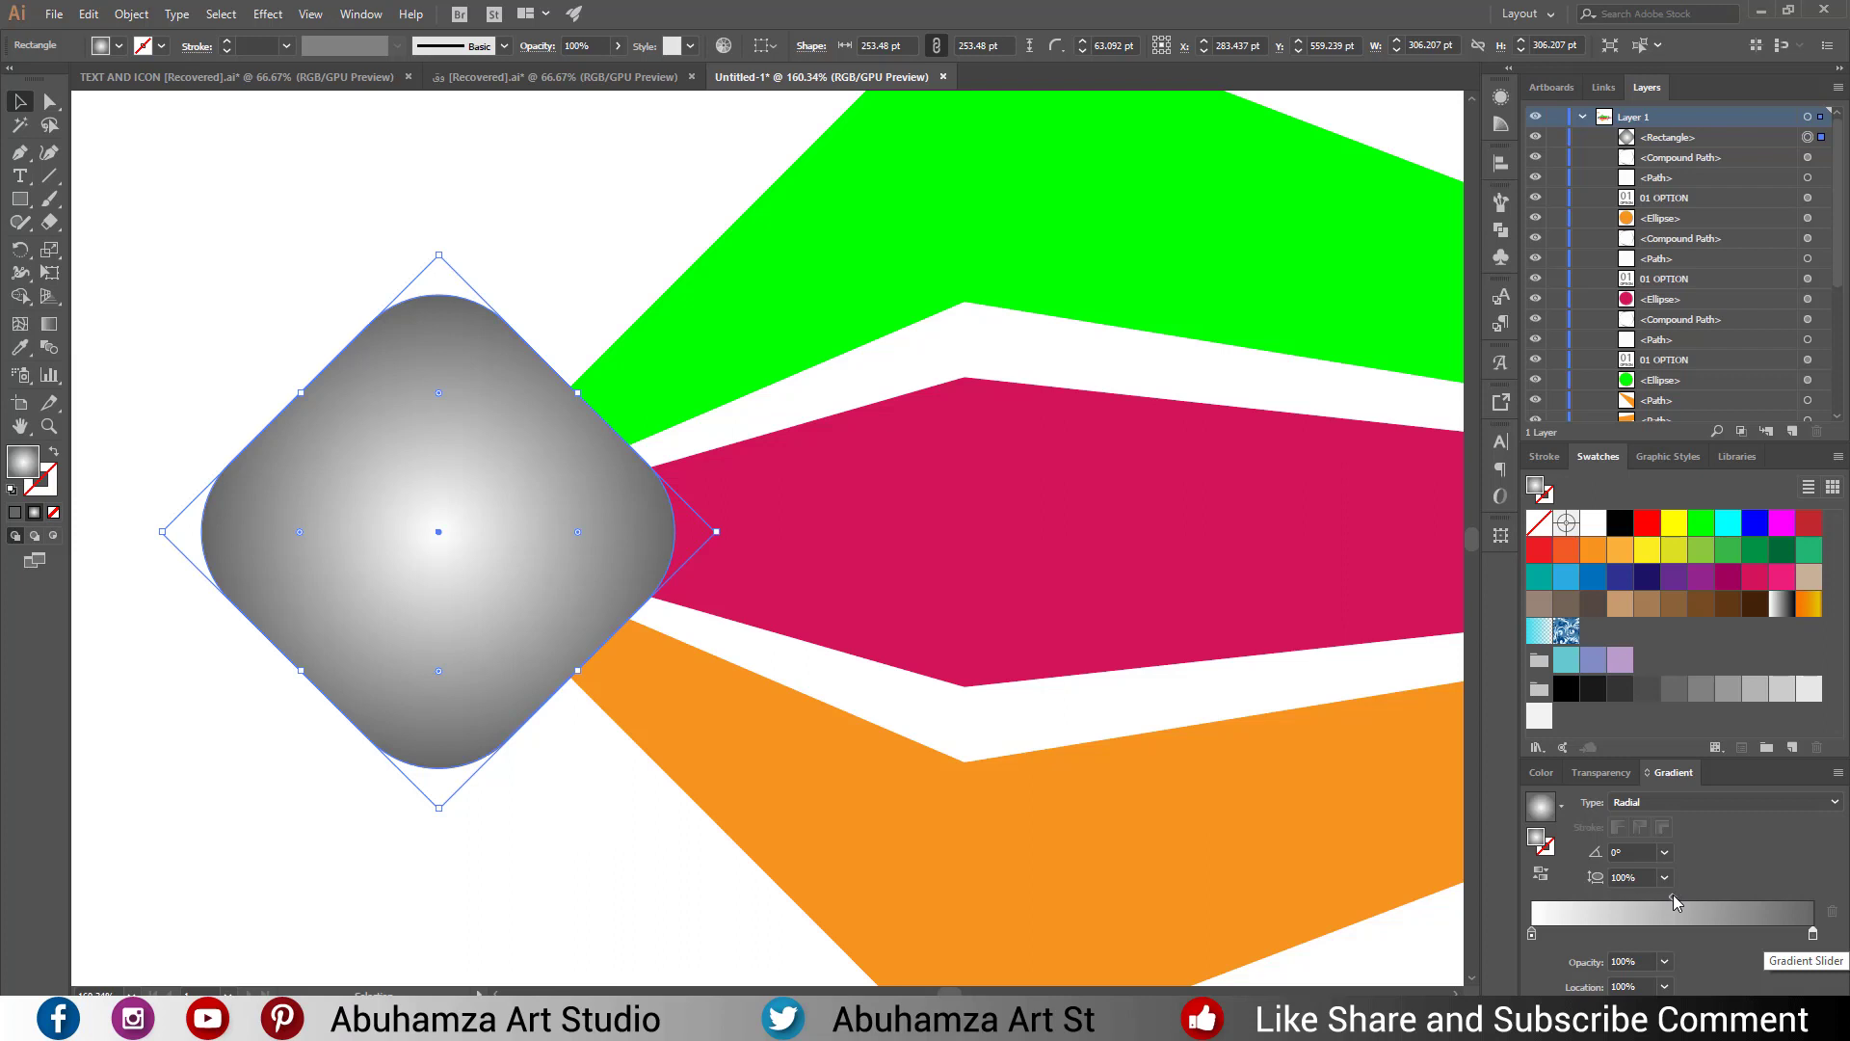
Widen the radial gradient and shift its midpoint outward so the diamond looks mostly white.
left_click(56, 329)
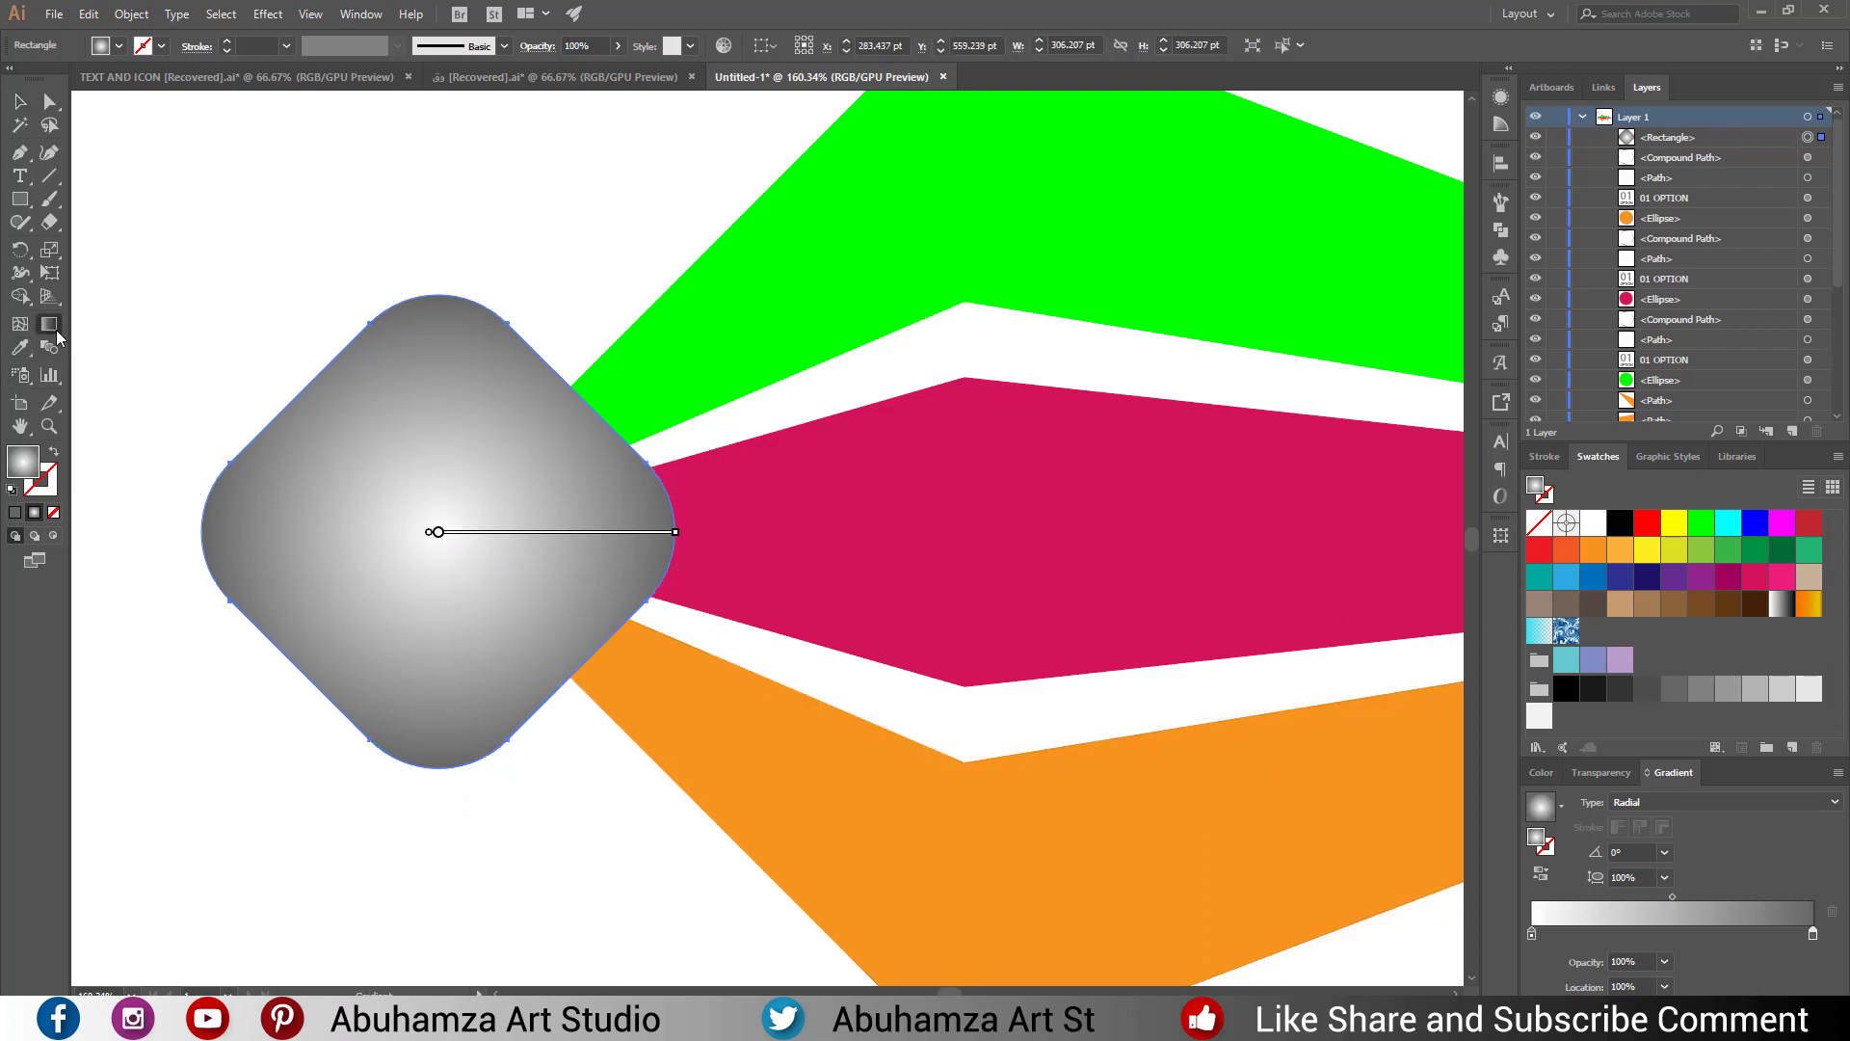
left_click_drag(675, 532, 782, 532)
left_click_drag(611, 532, 678, 535)
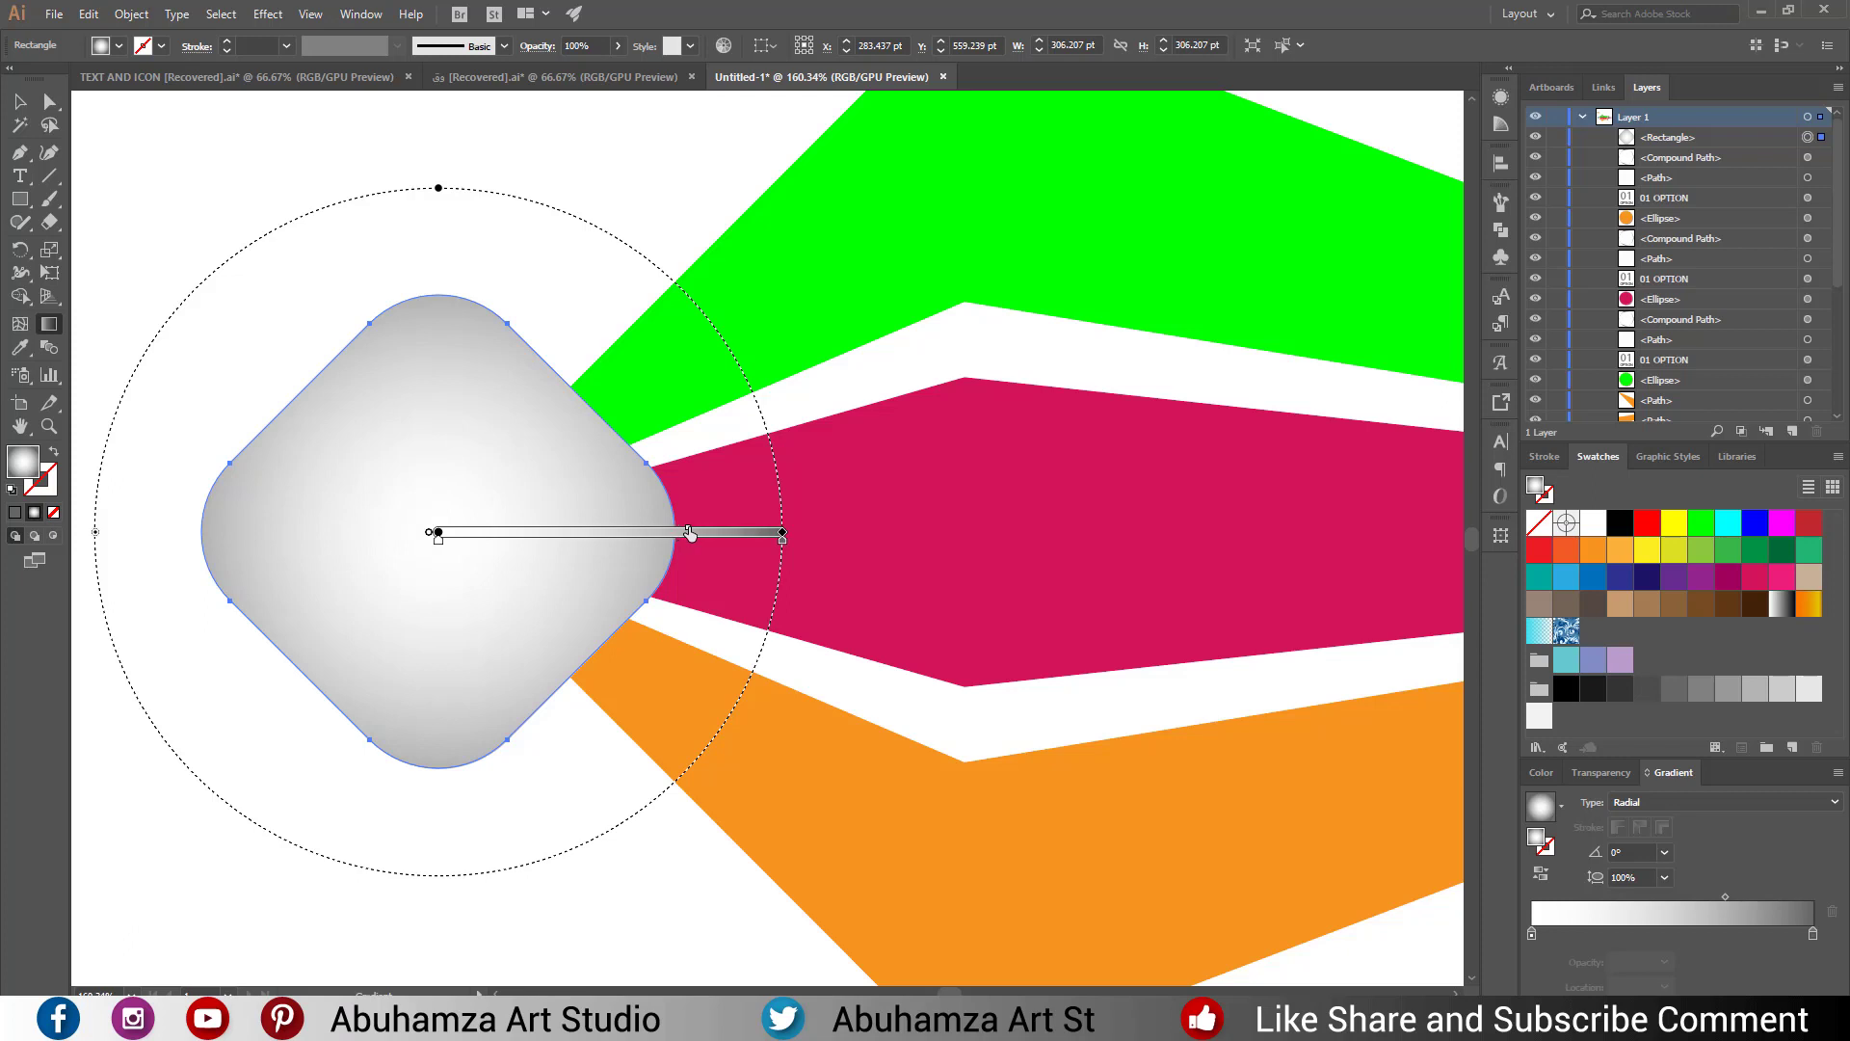
left_click(19, 101)
left_click(221, 223)
left_click(502, 418)
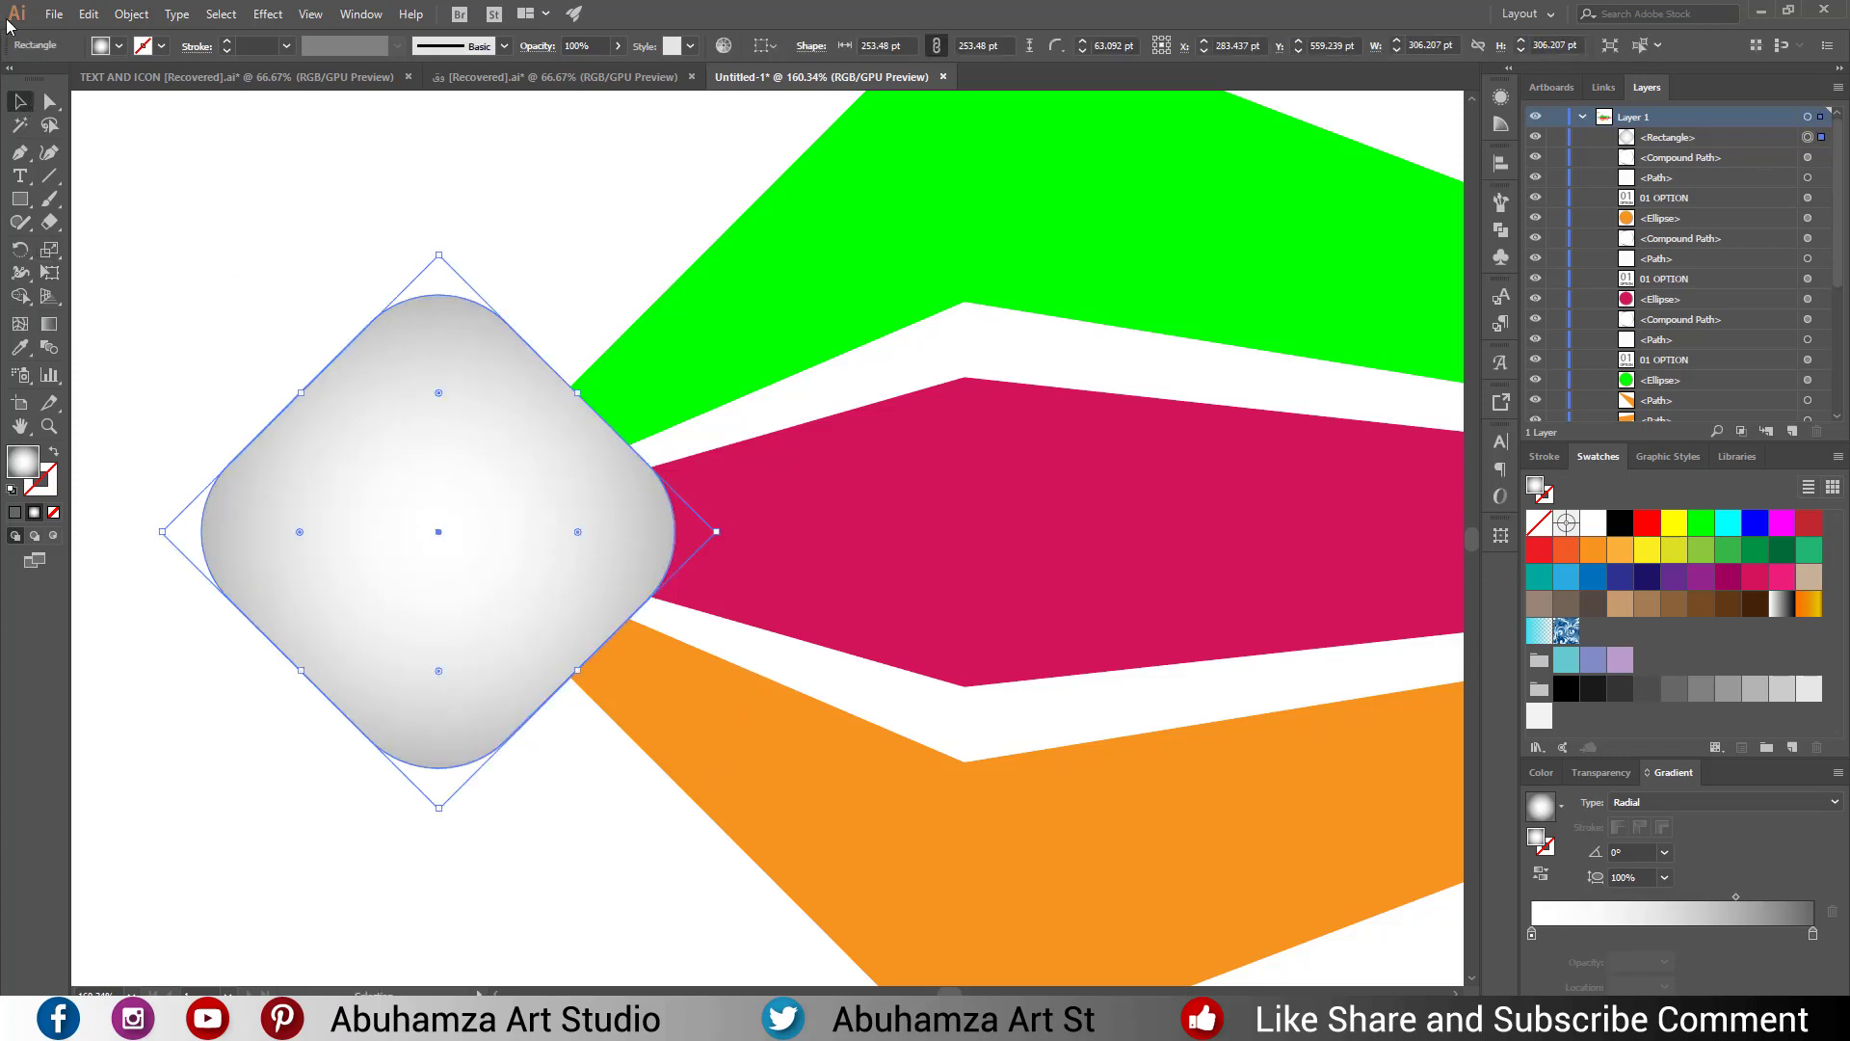
Create a -4 pt inset offset path of the gradient diamond.
left_click(96, 16)
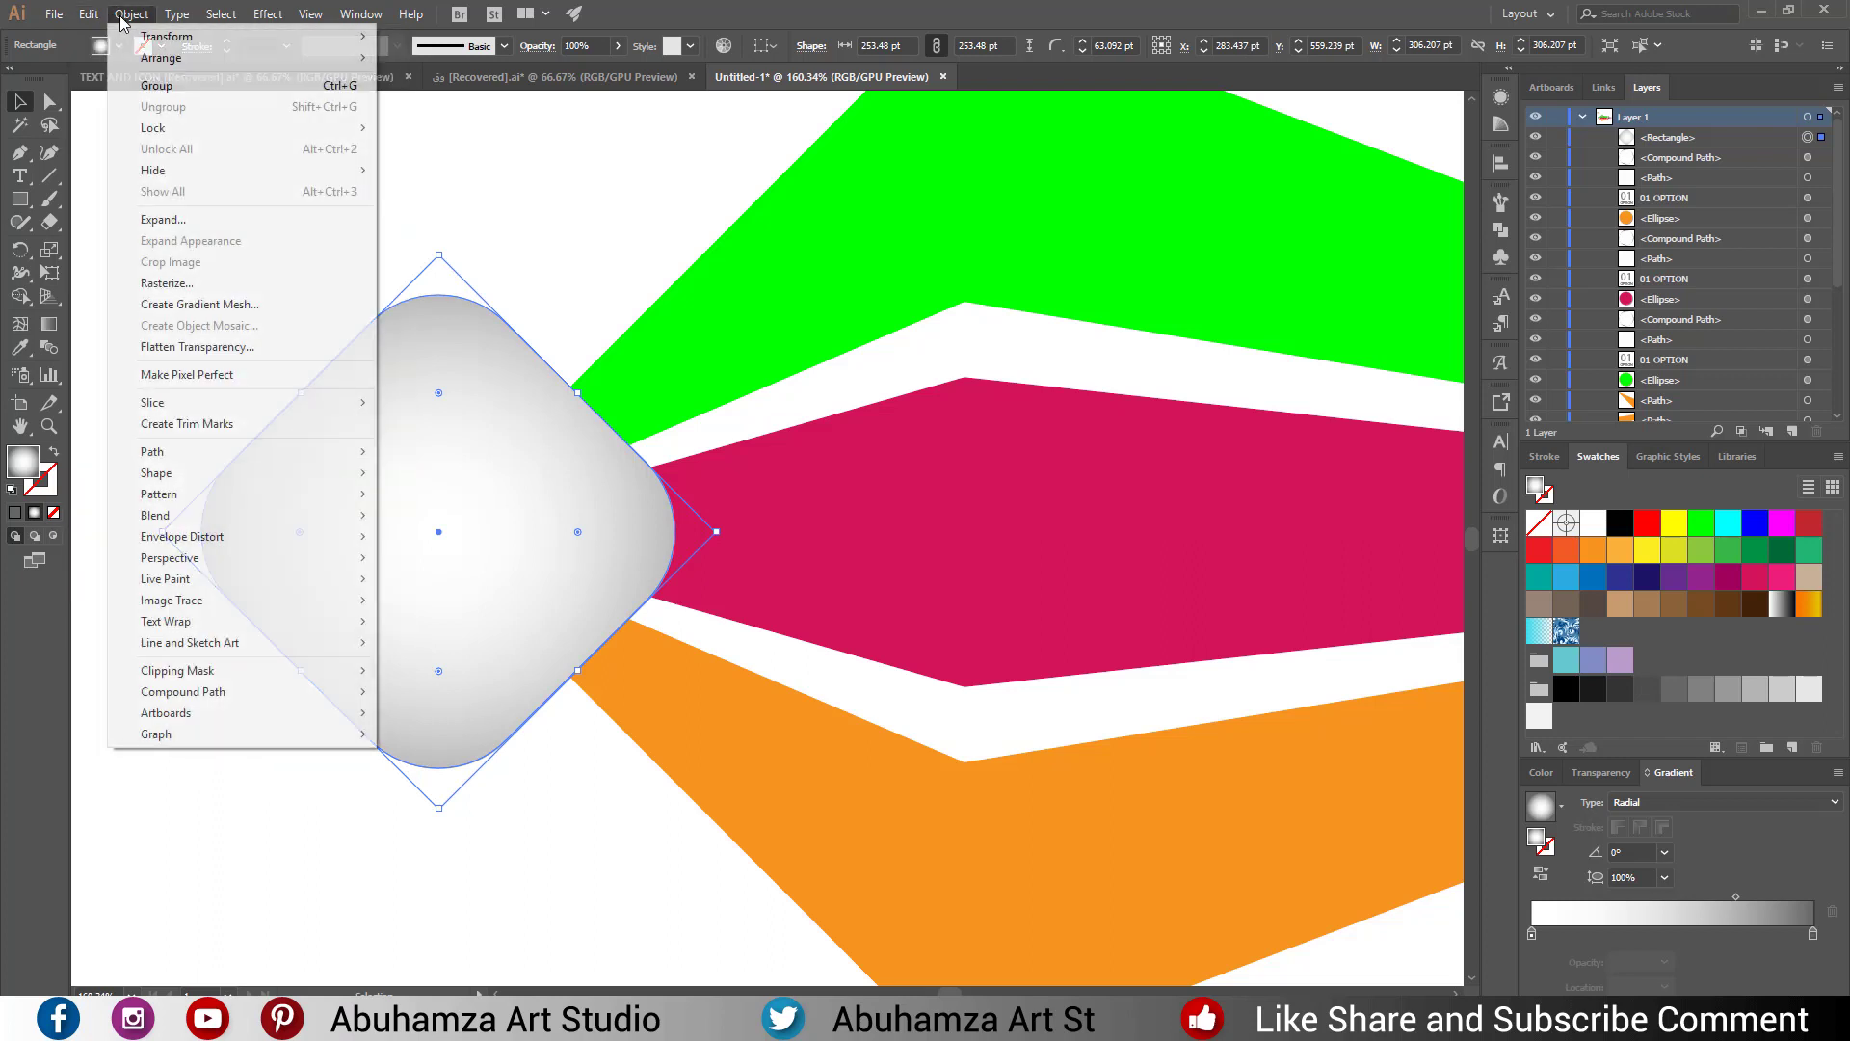
mouse_move(188, 451)
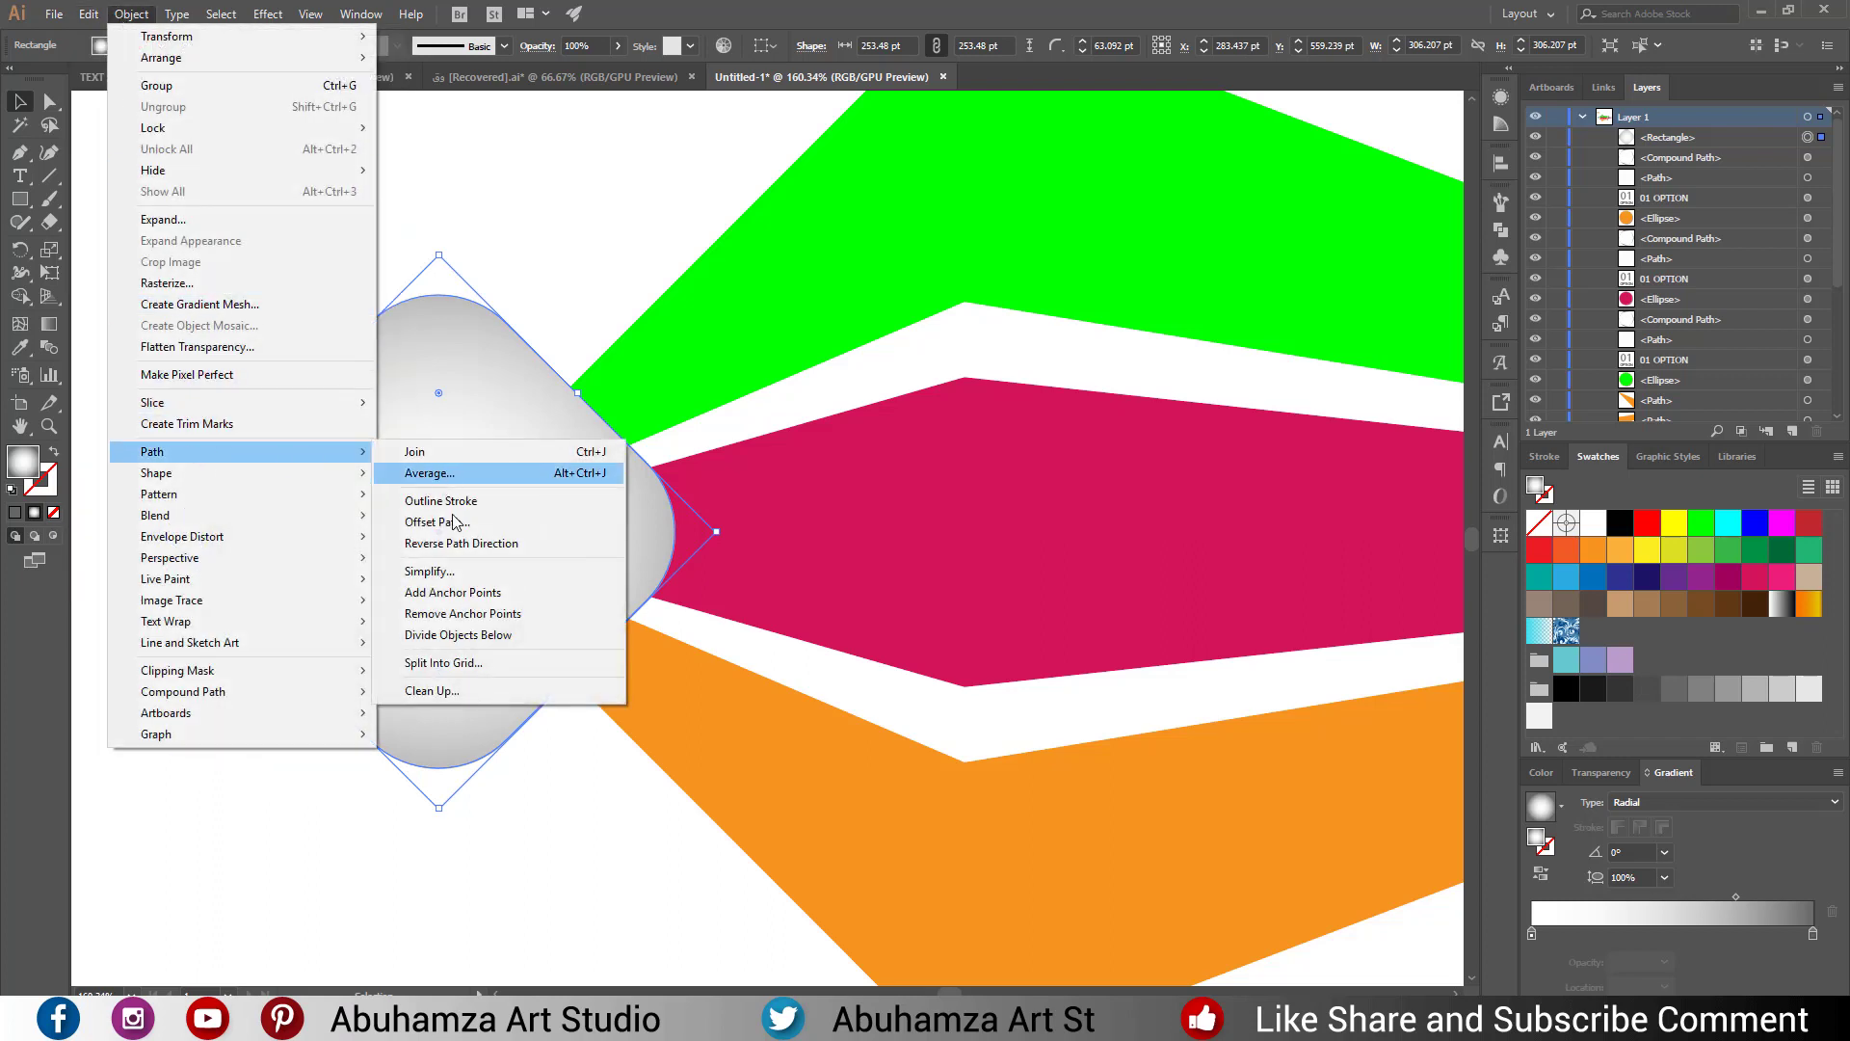
left_click(433, 527)
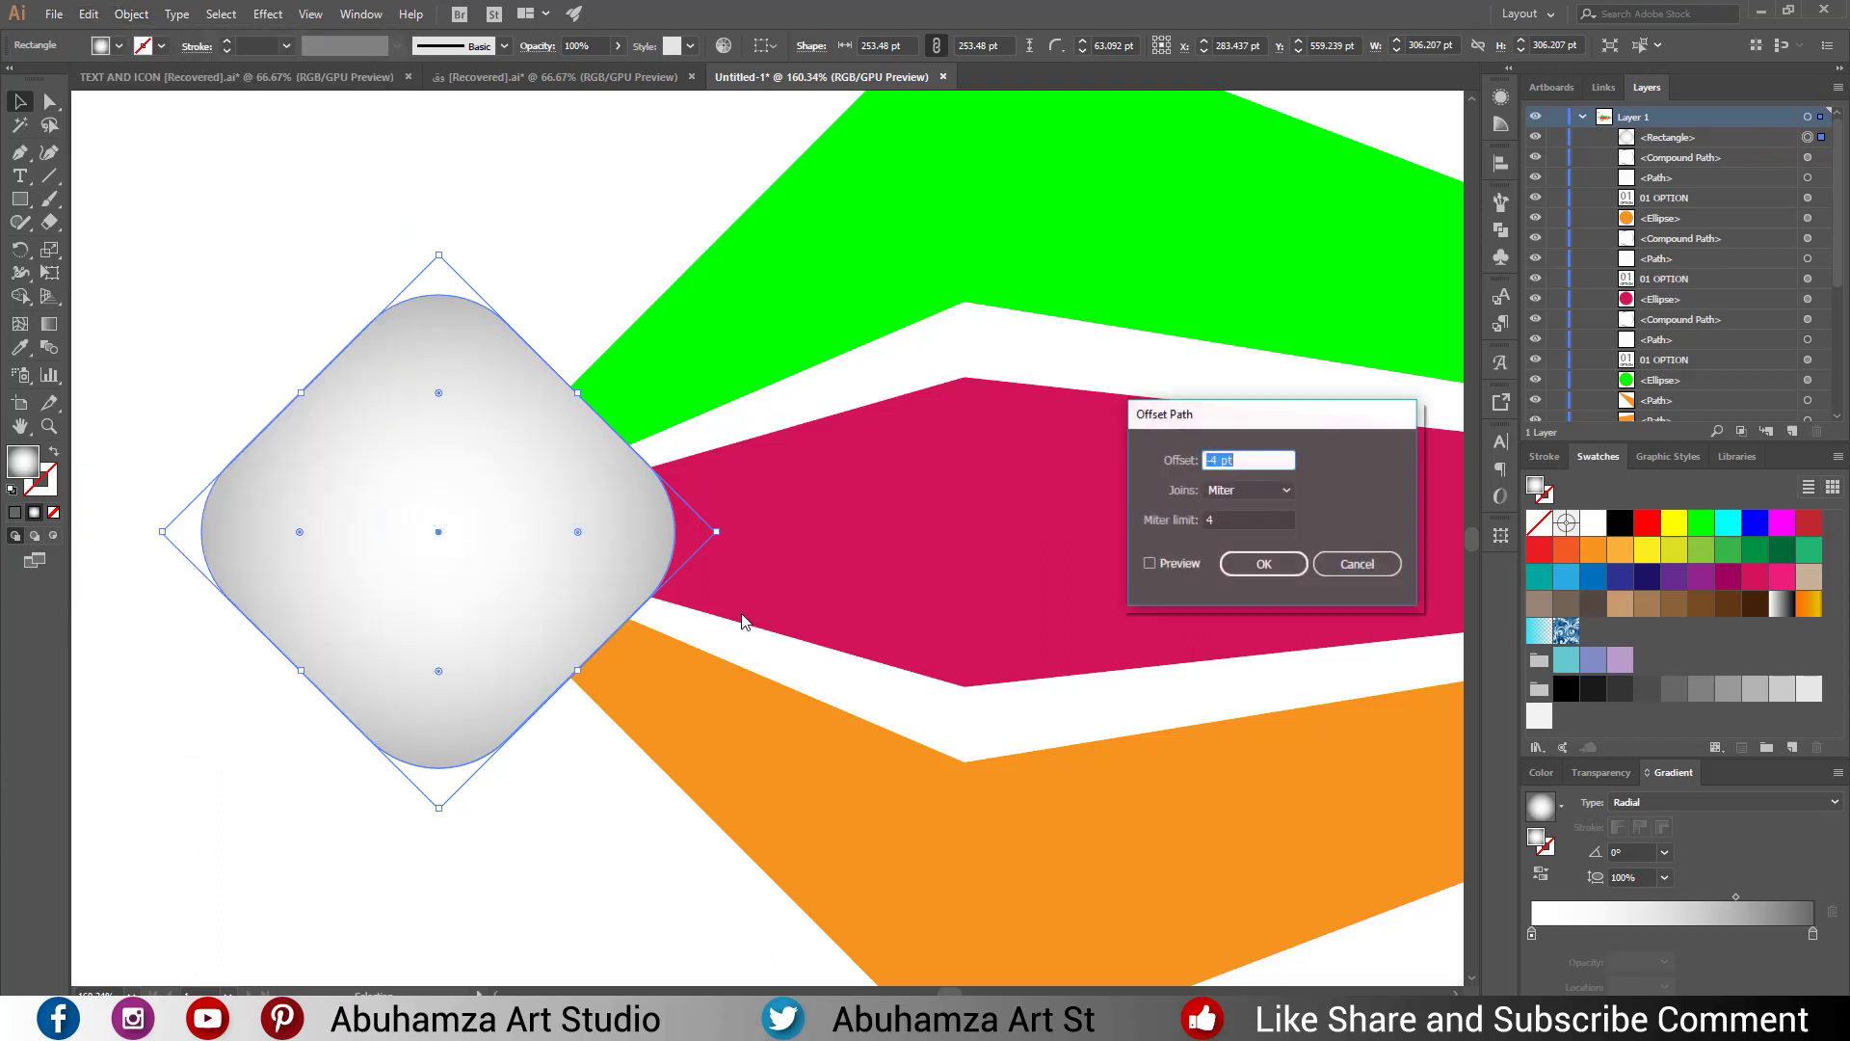
left_click(1187, 566)
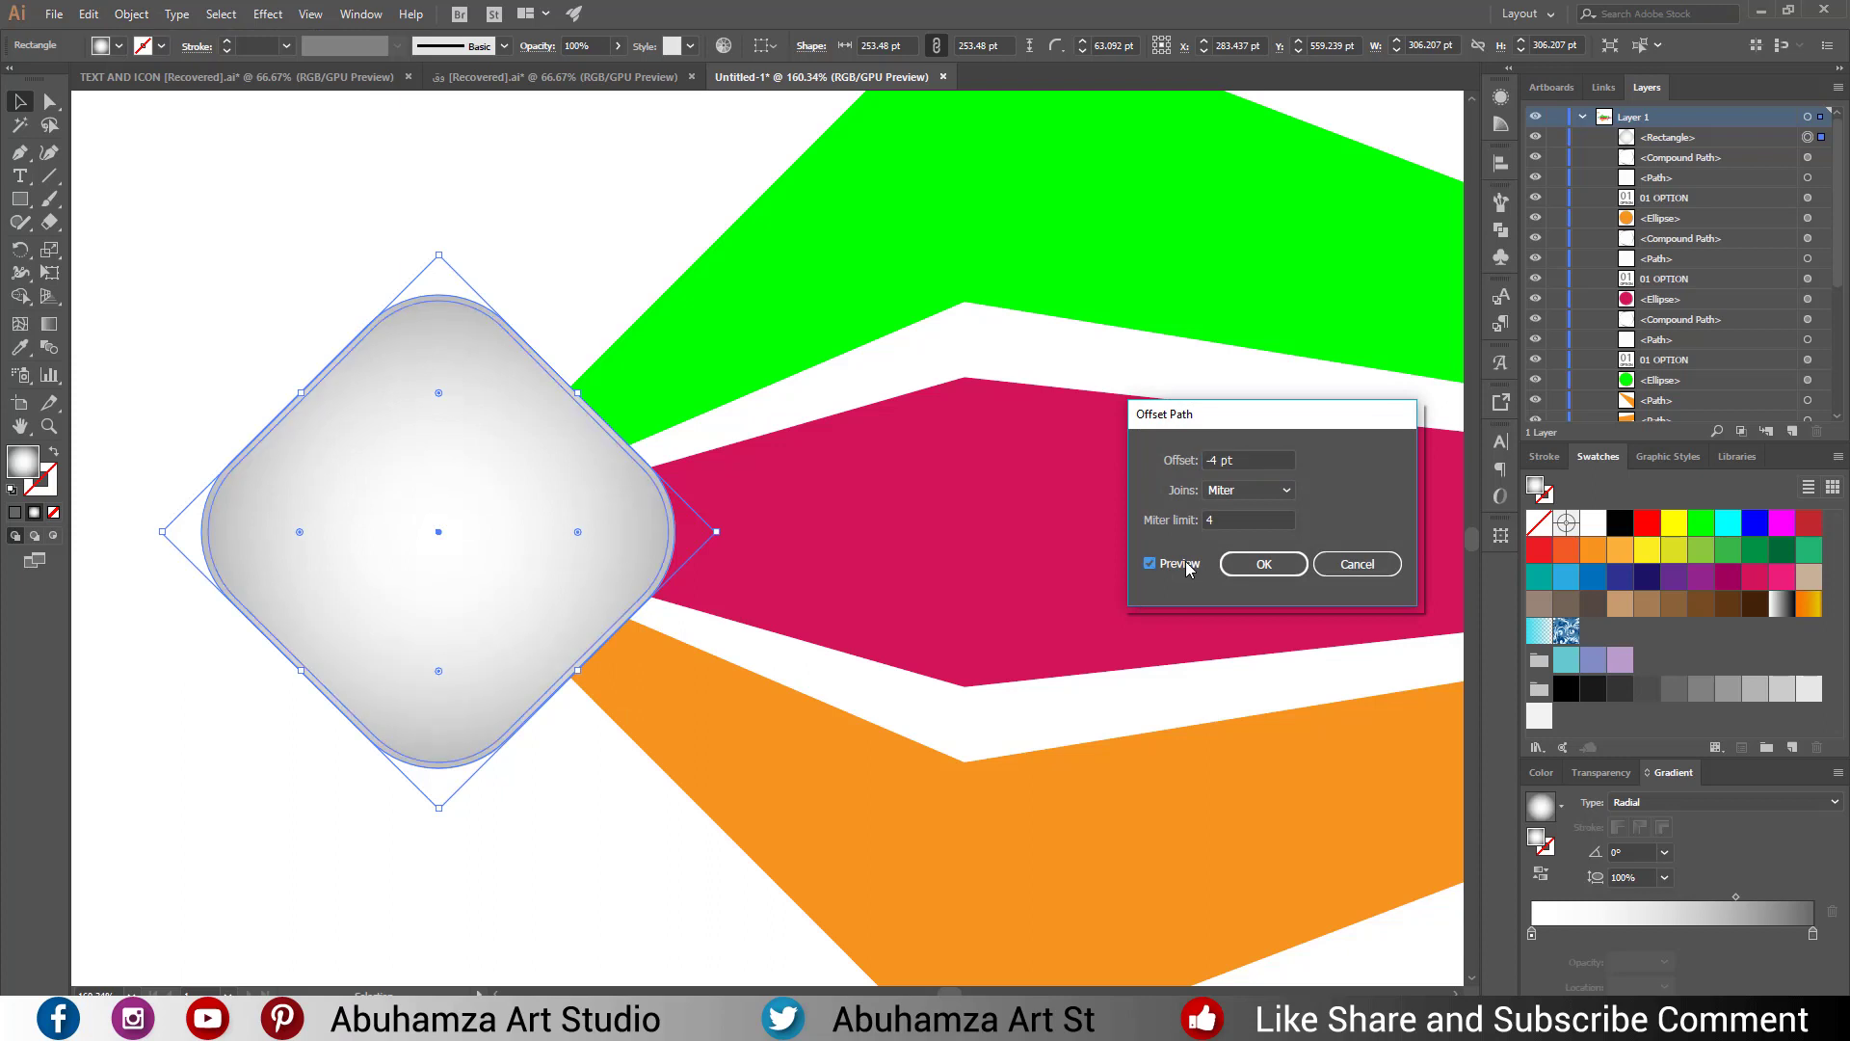
left_click(1281, 571)
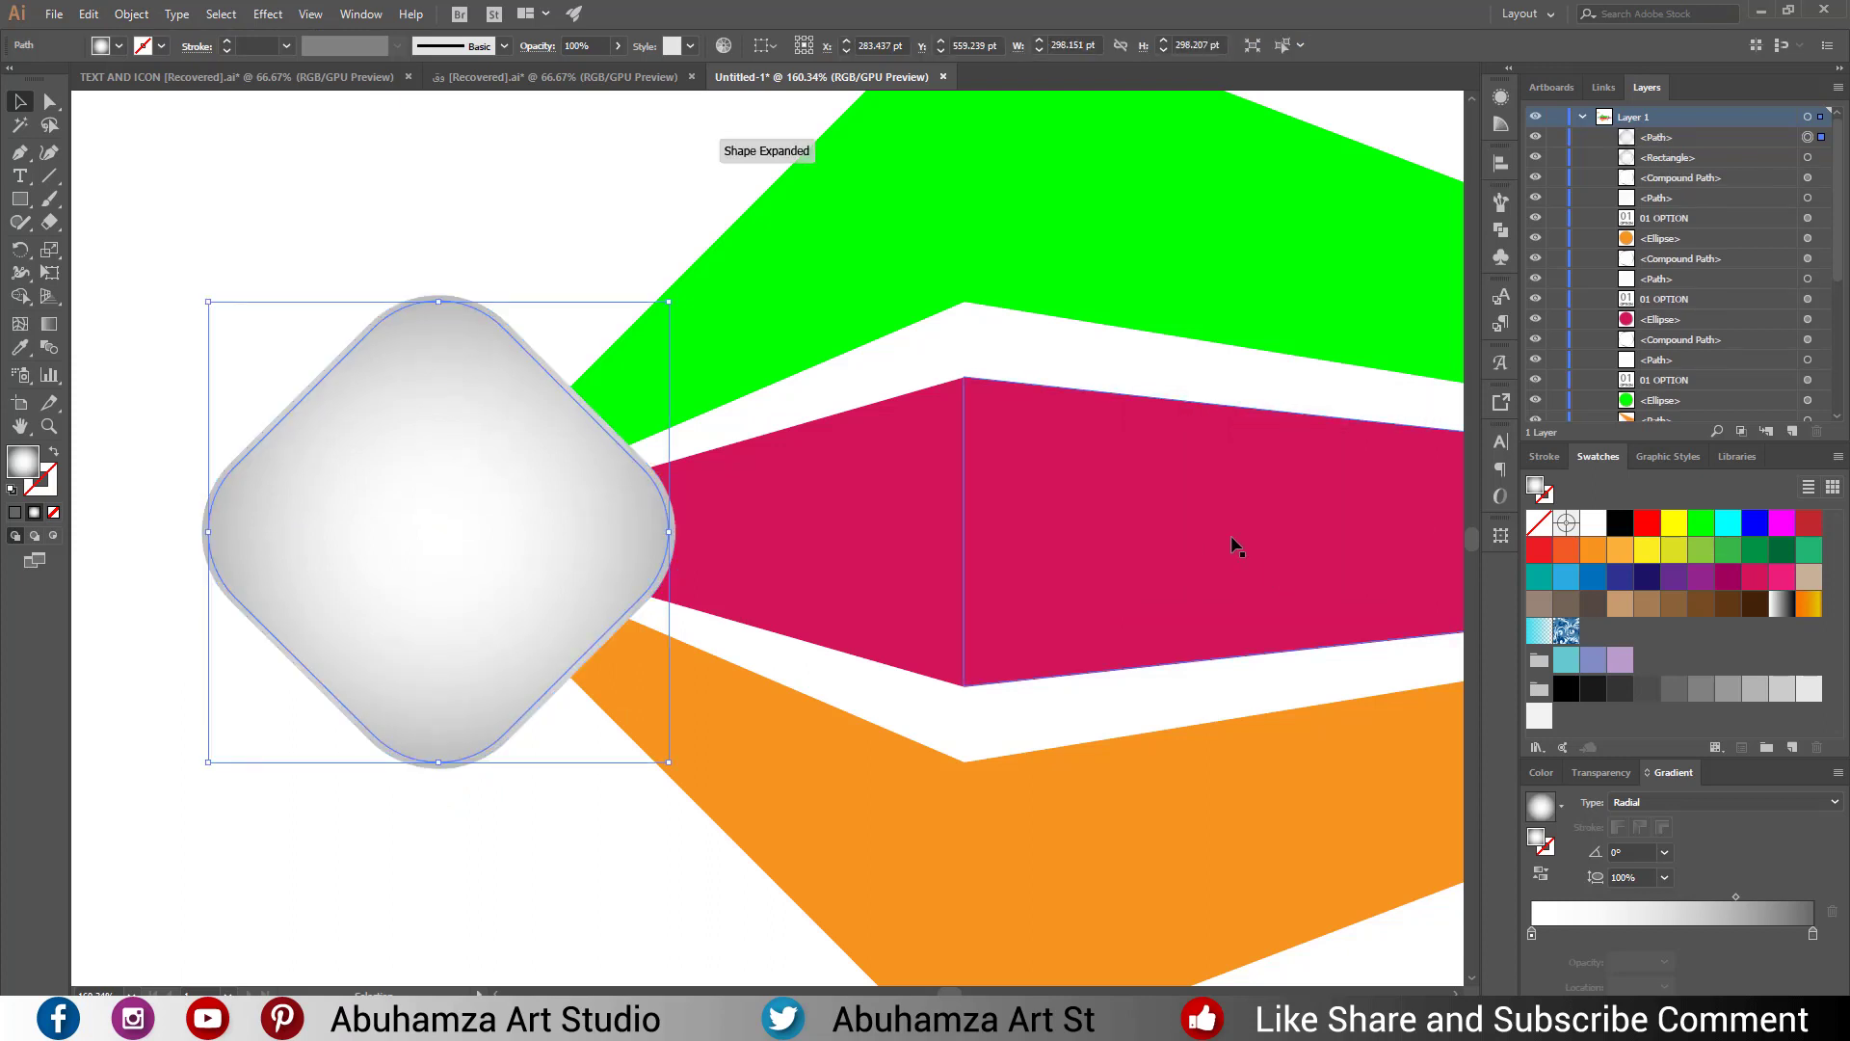
Give the outer diamond a solid light-grey fill, then select the inner offset diamond.
left_click(1807, 159)
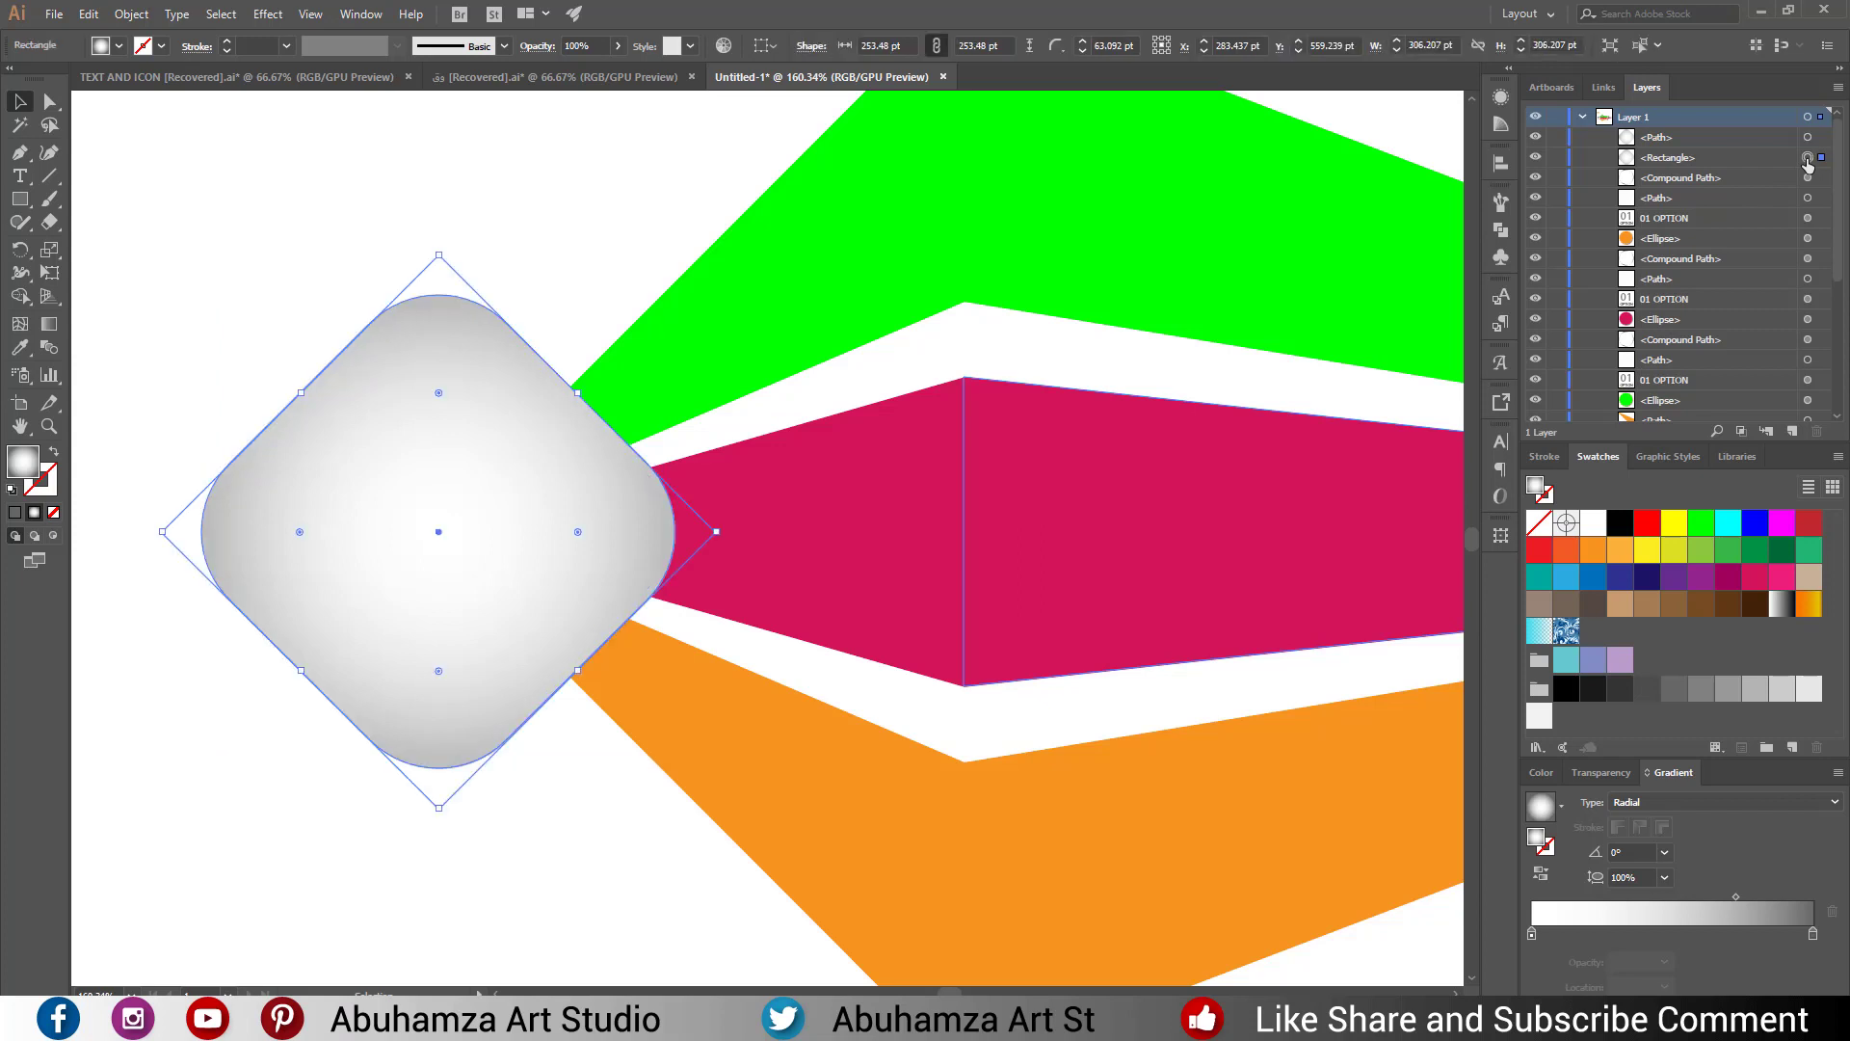
left_click(1809, 690)
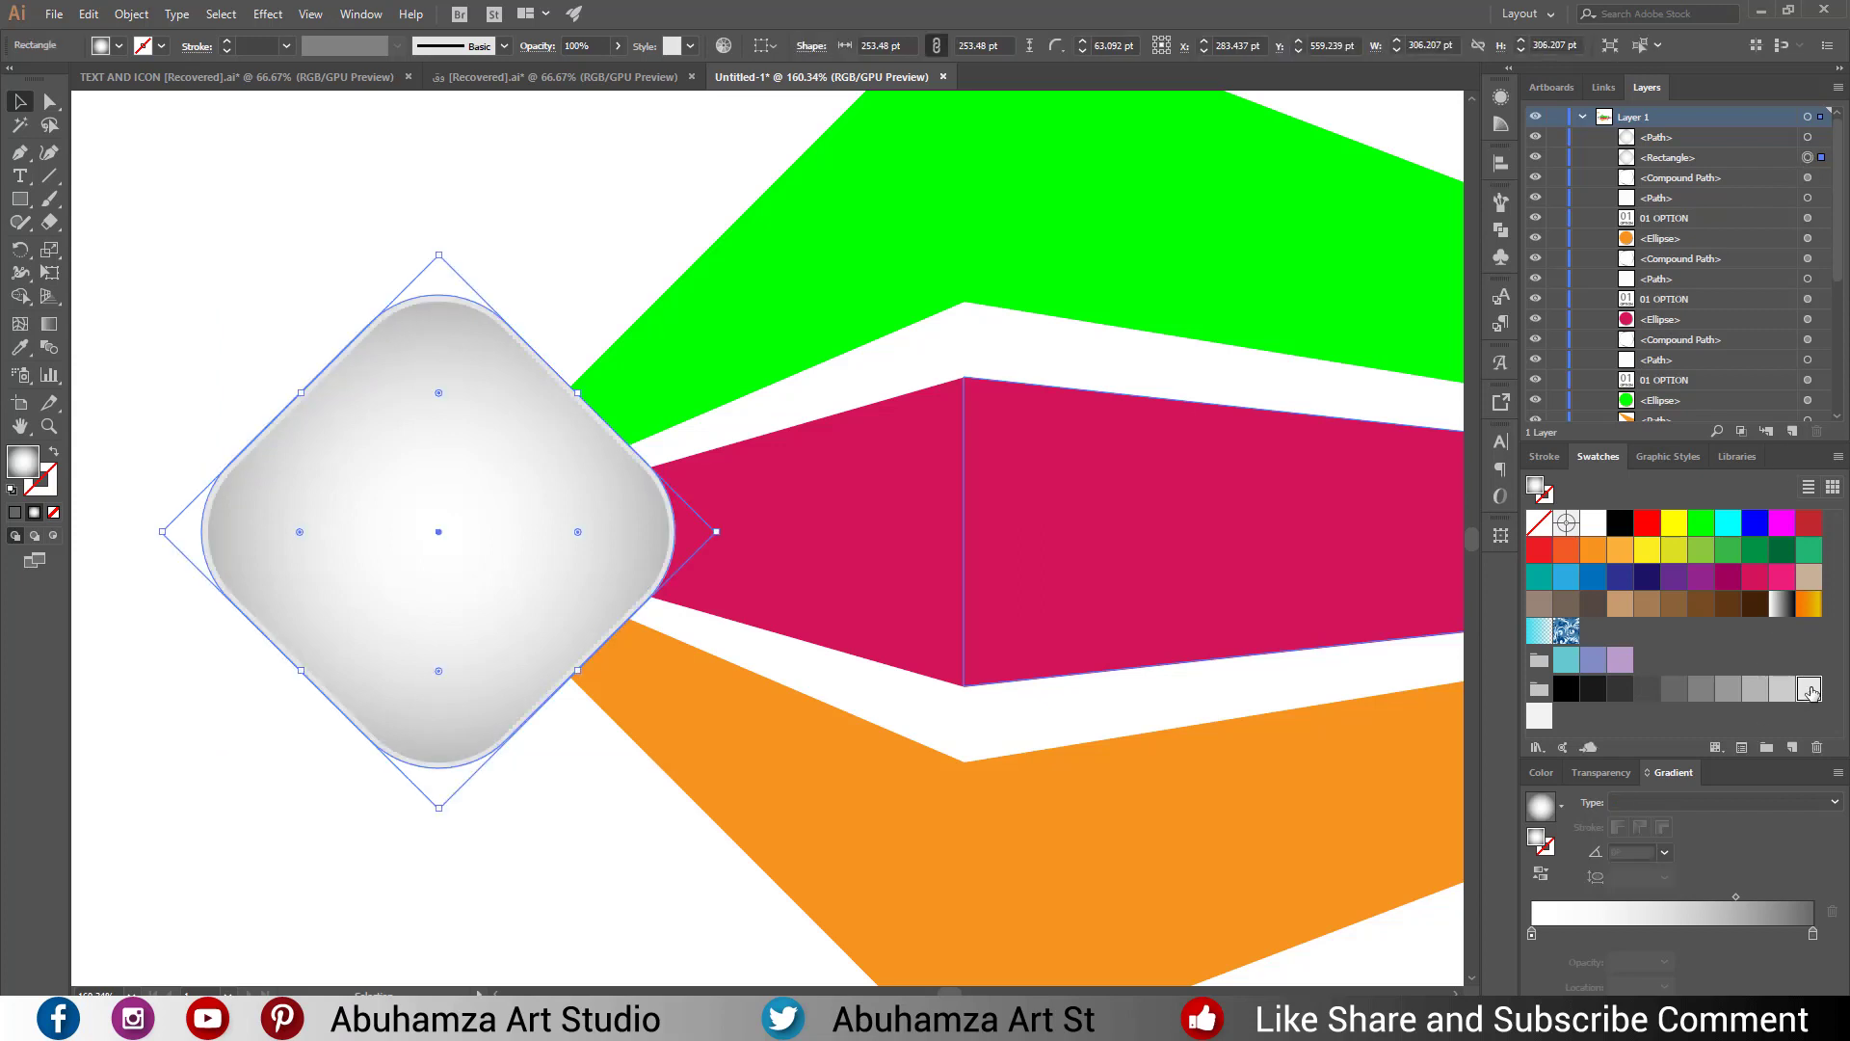
left_click(378, 179)
left_click(501, 530)
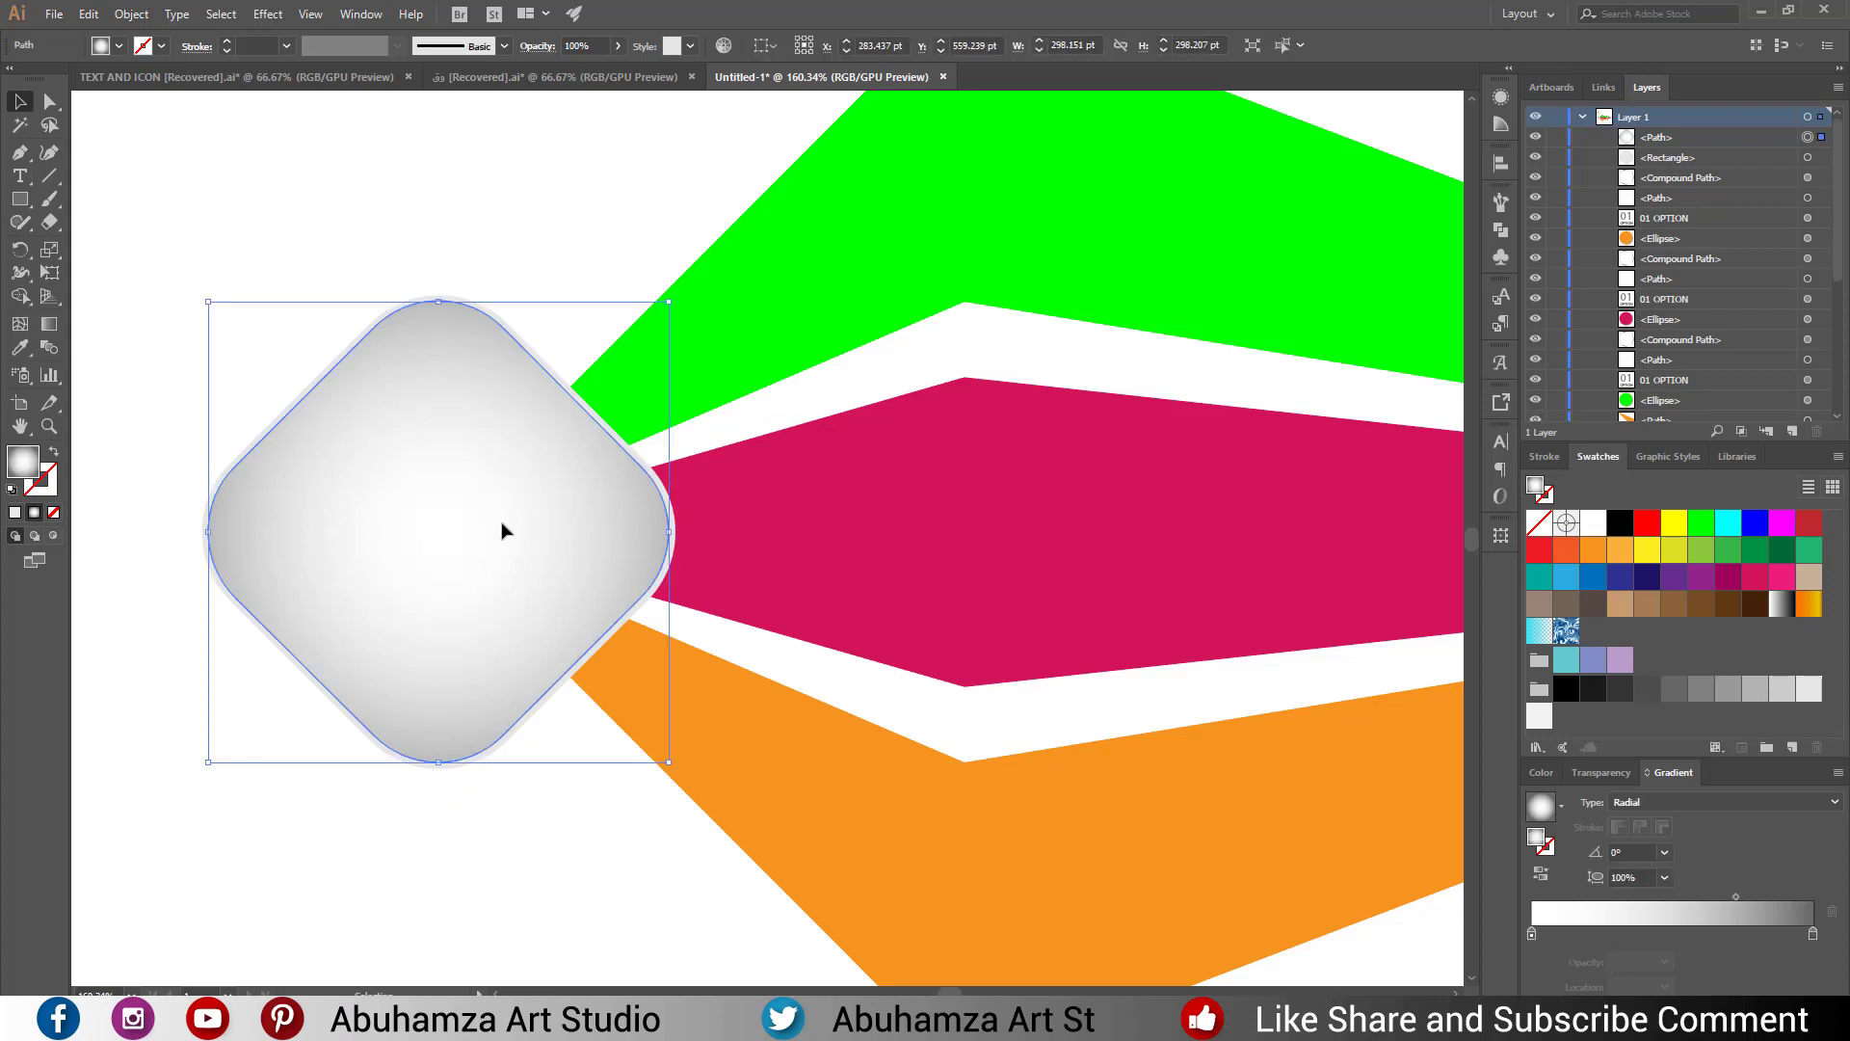
left_click(131, 14)
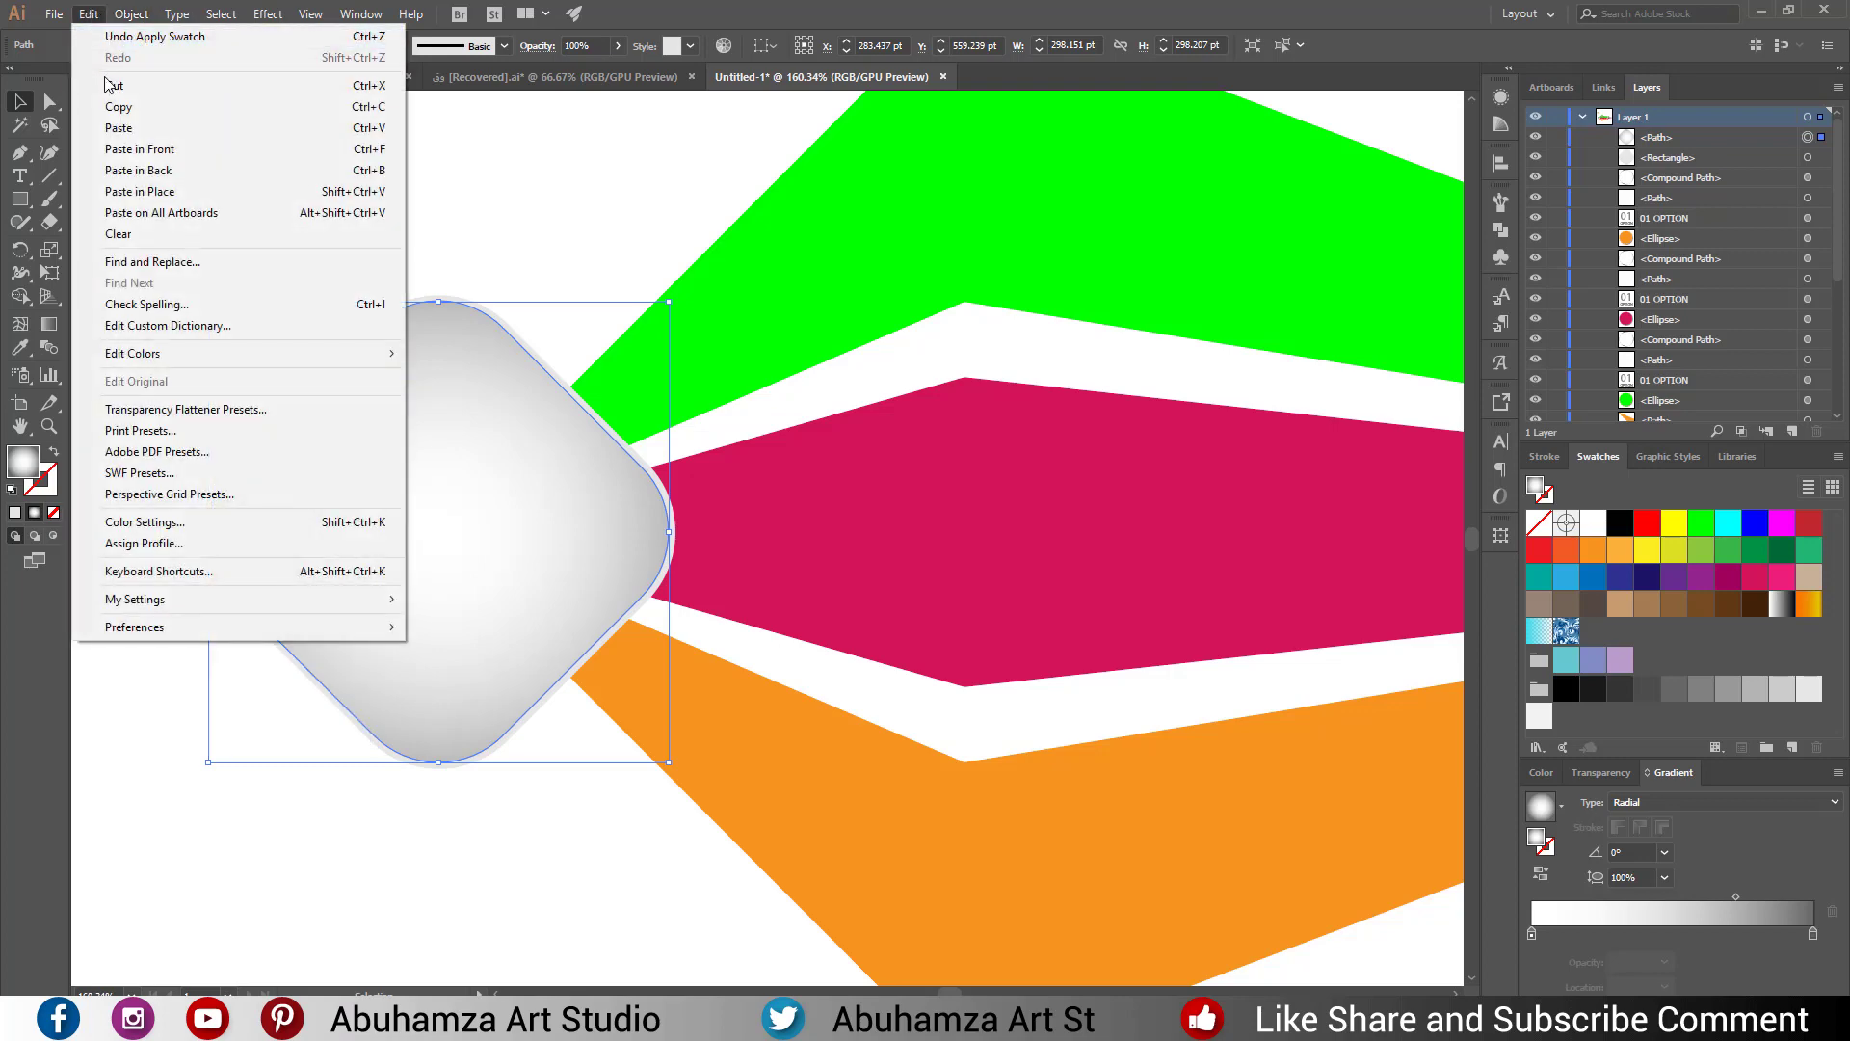
Paste a copy of the inner diamond in front and enlarge it to about 415 pt.
left_click(118, 107)
left_click(88, 14)
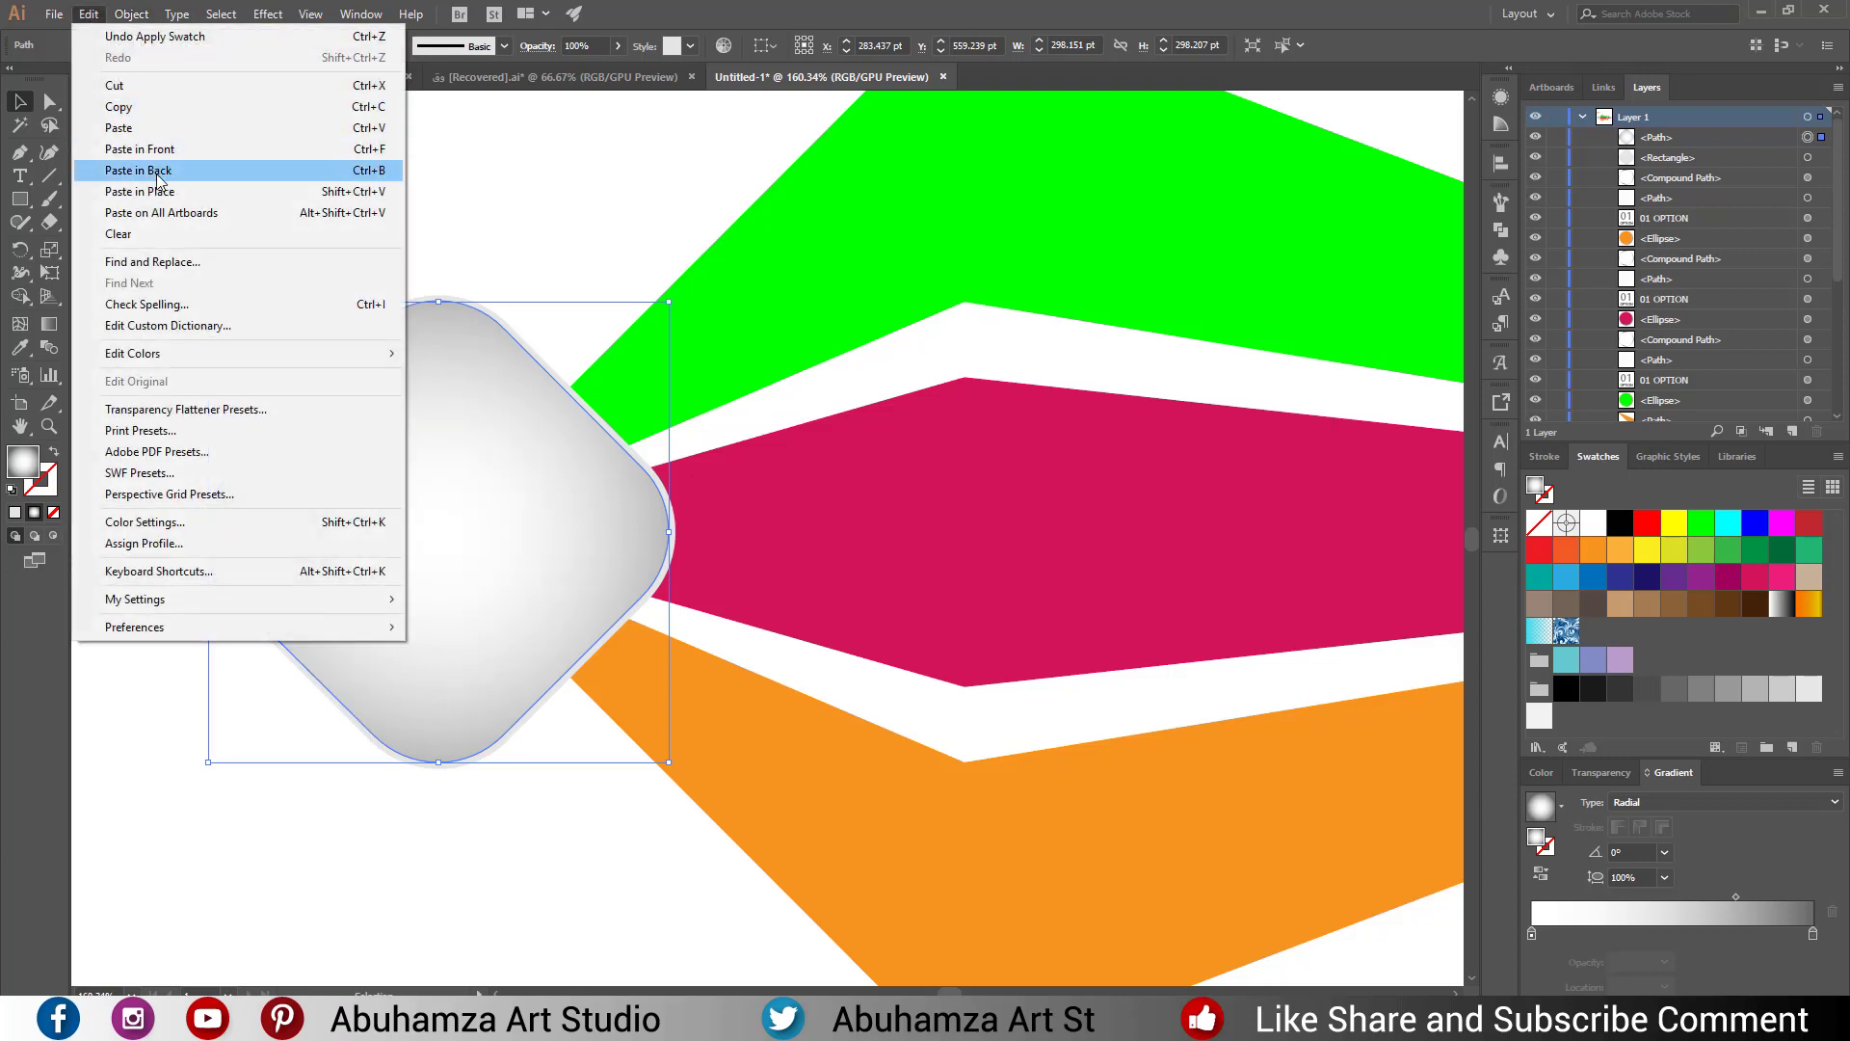
left_click(159, 151)
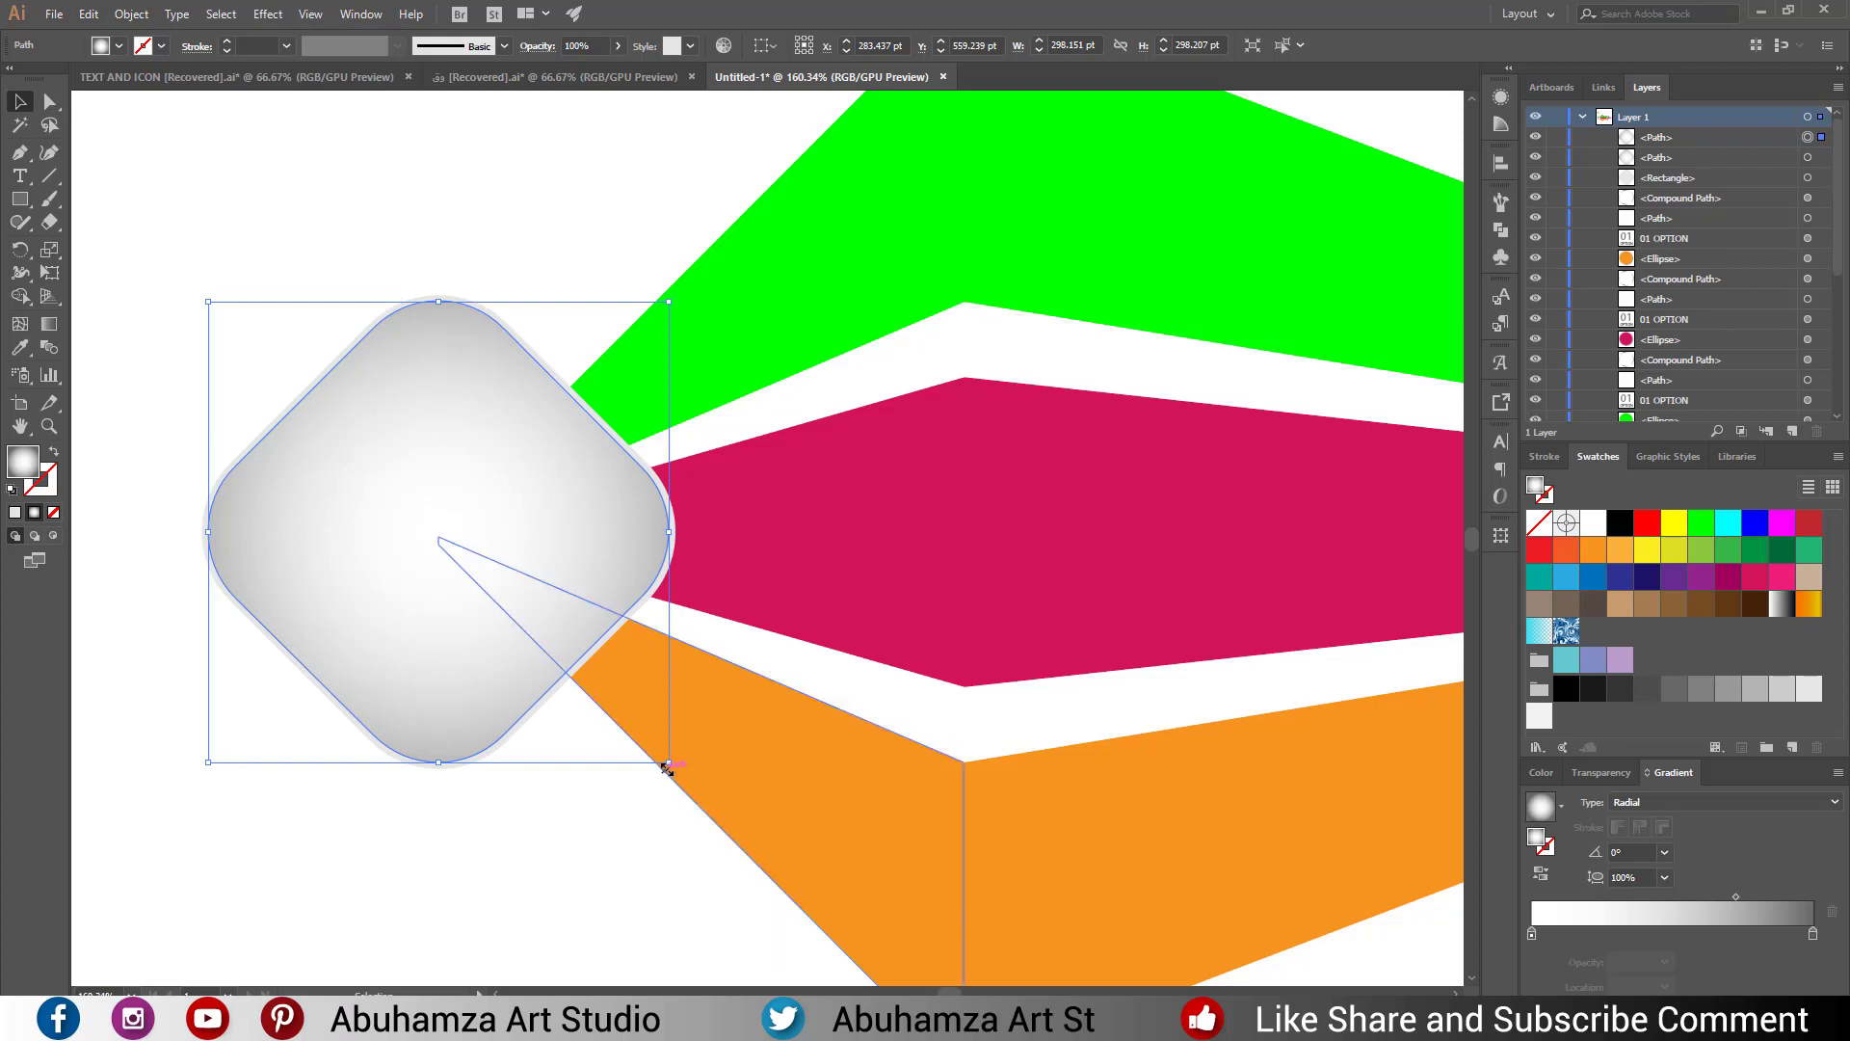
left_click_drag(669, 762, 760, 860)
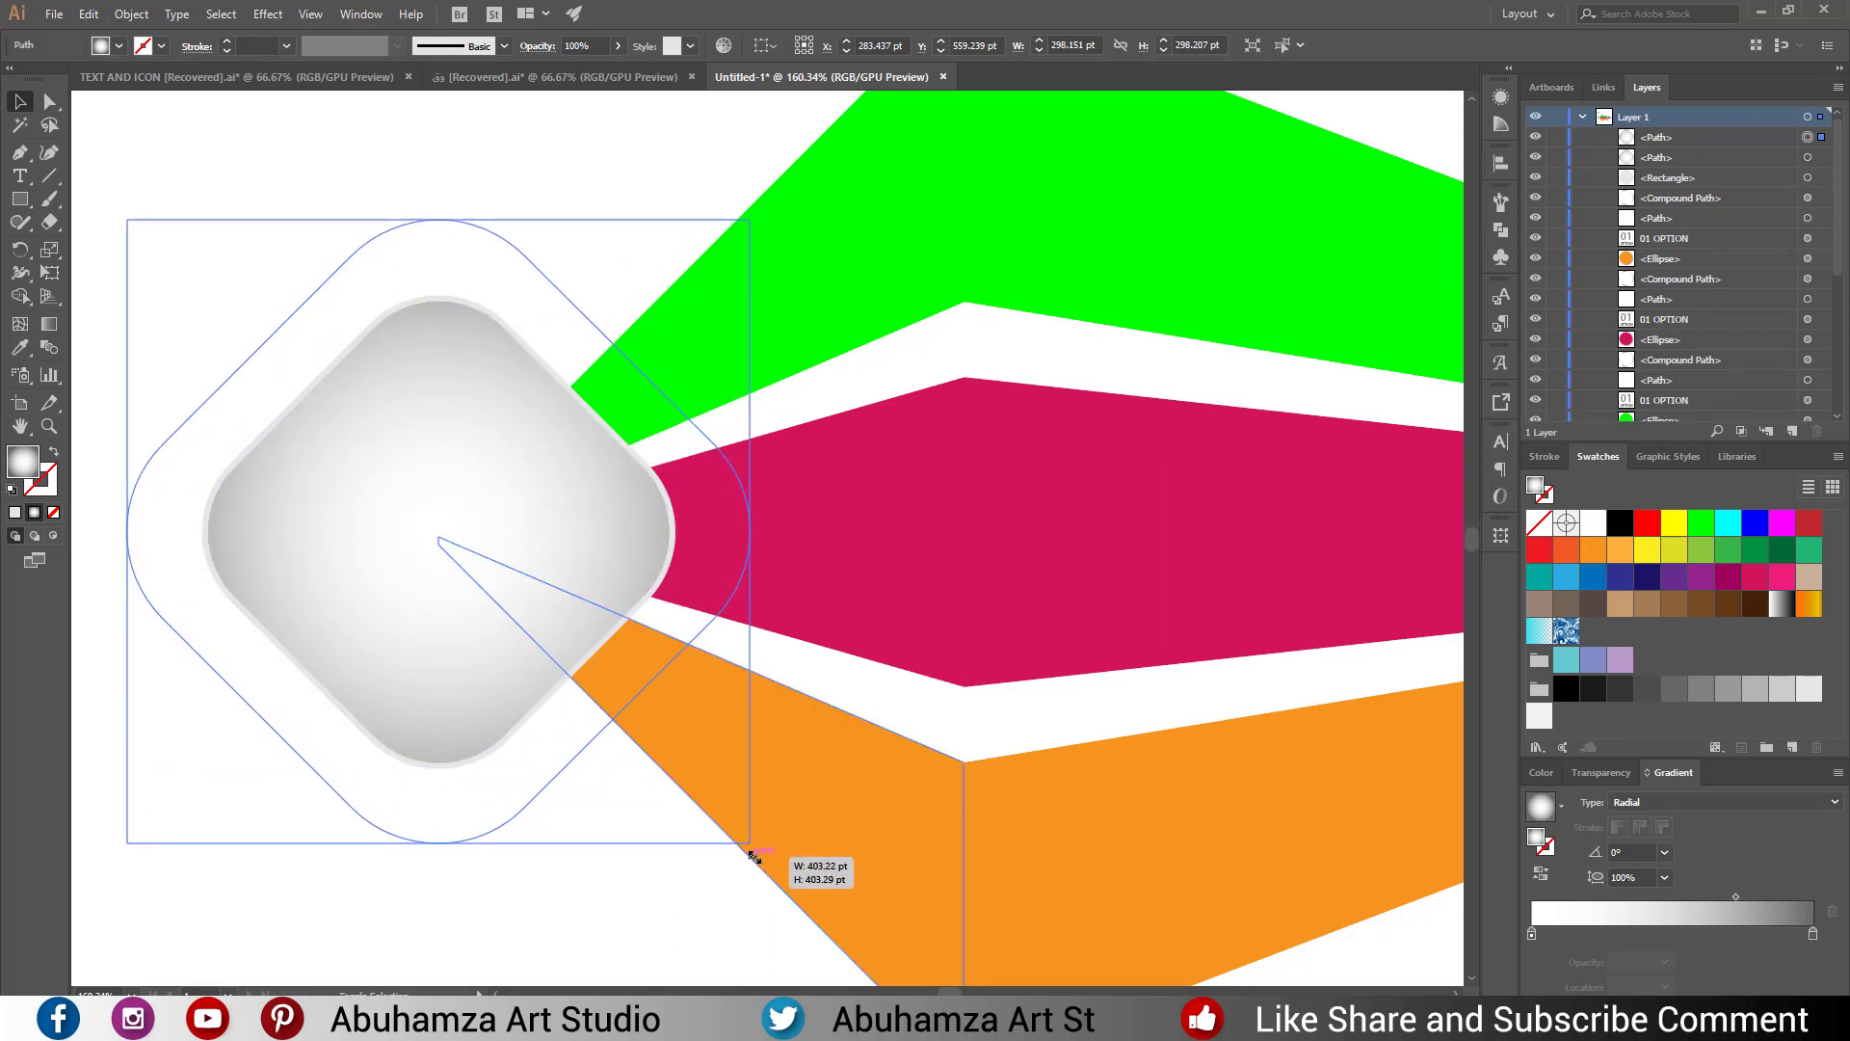
left_click_drag(760, 860, 758, 860)
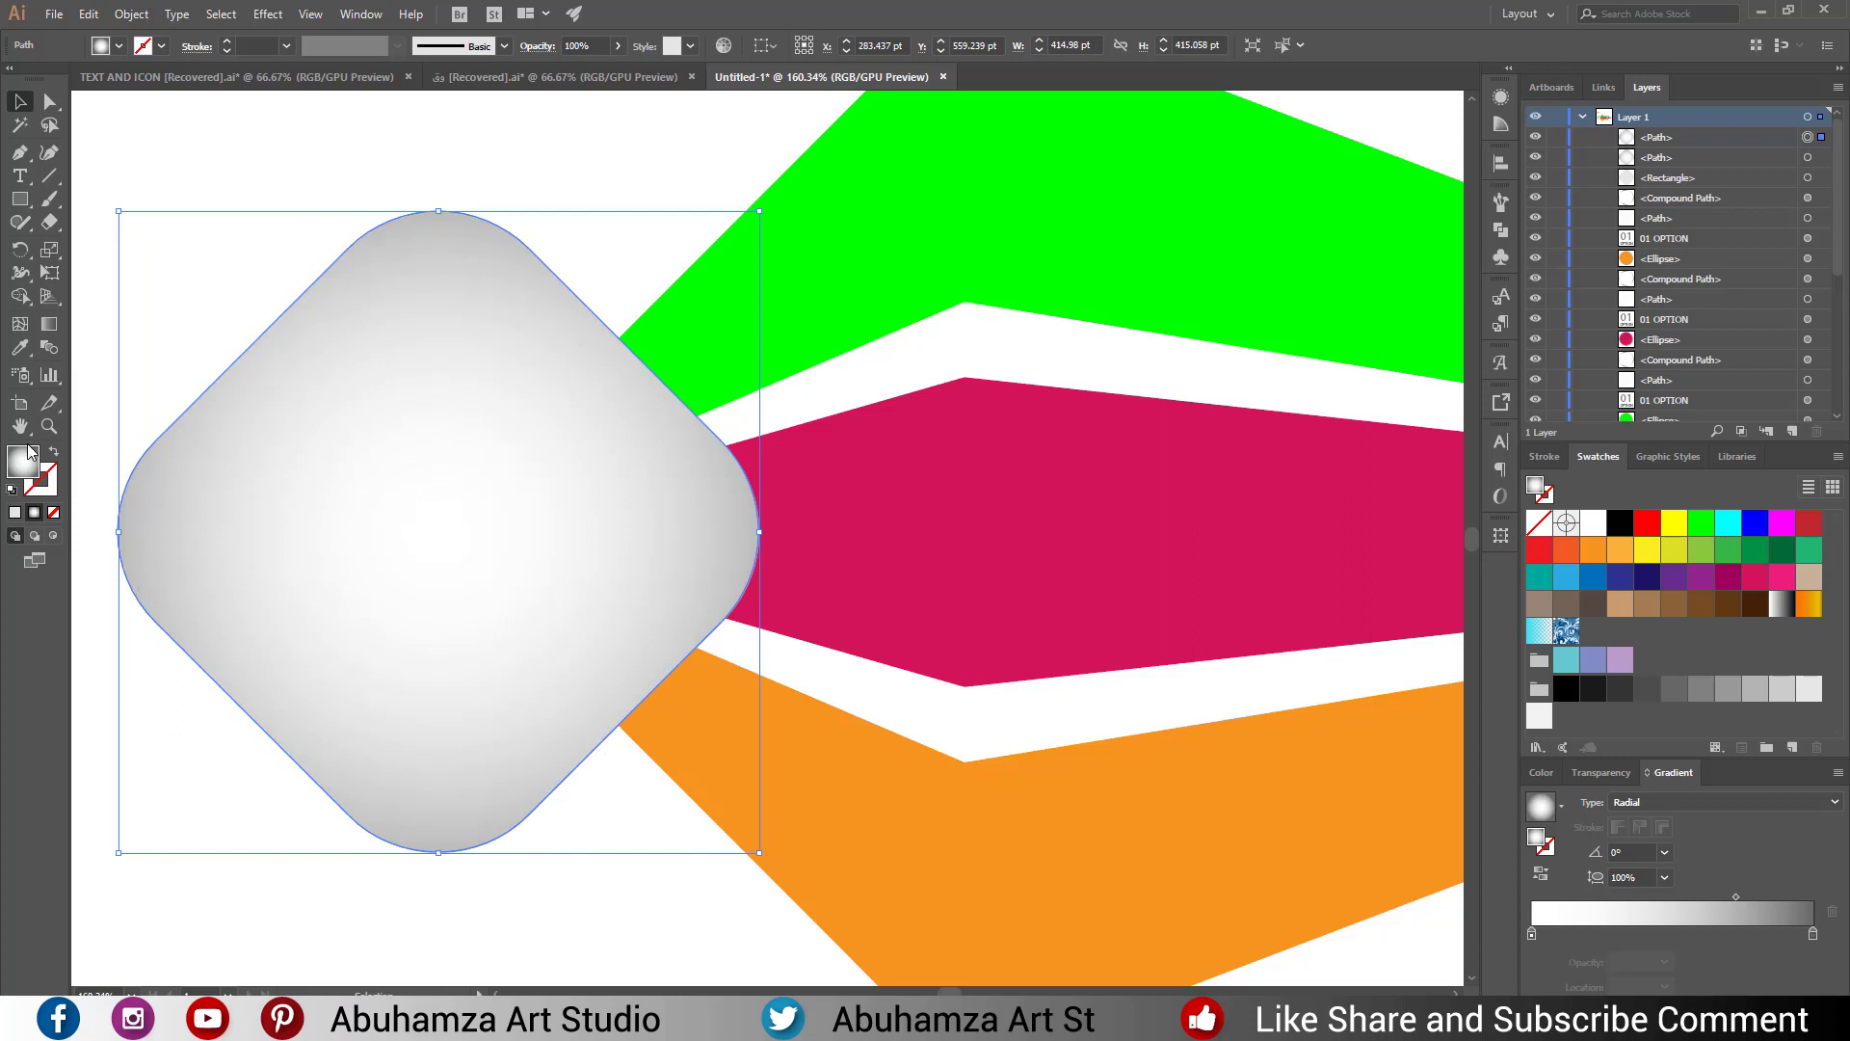
Swap the copy's fill and stroke to make a gradient outline with a 2 pt stroke.
left_click(55, 453)
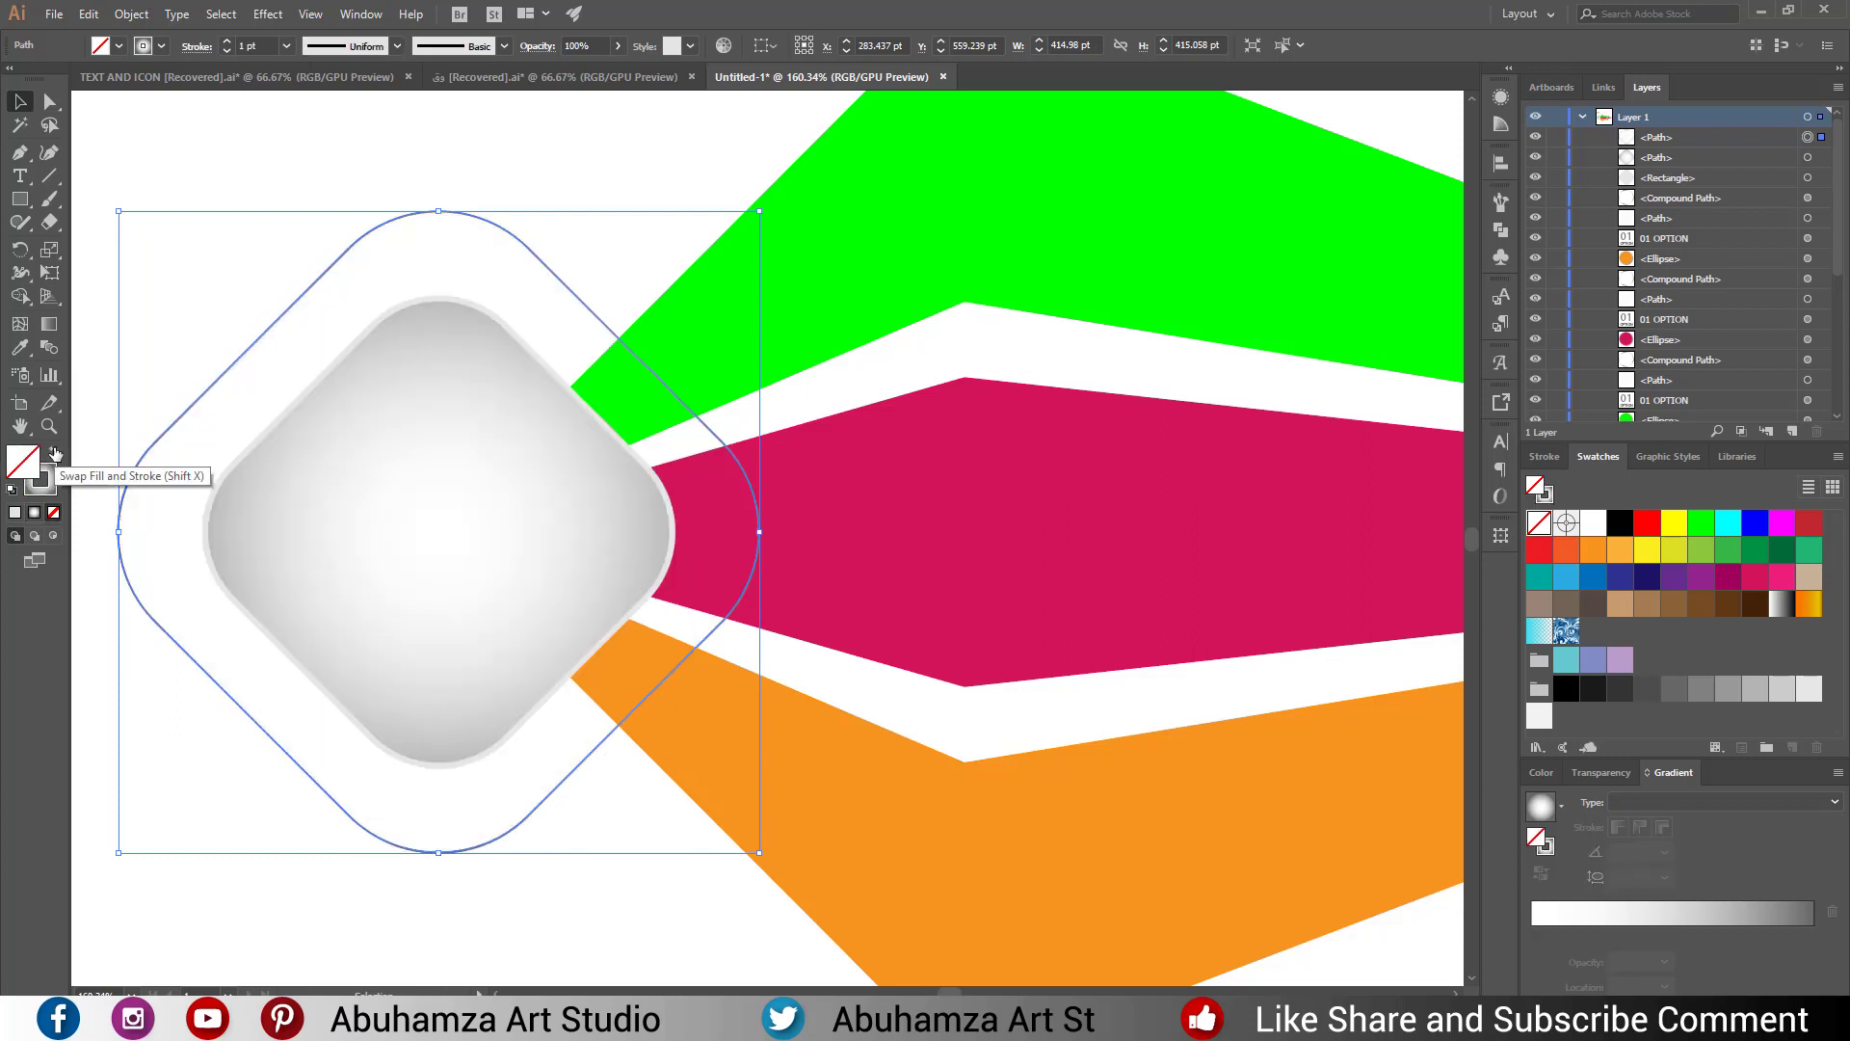
left_click(287, 48)
left_click(300, 167)
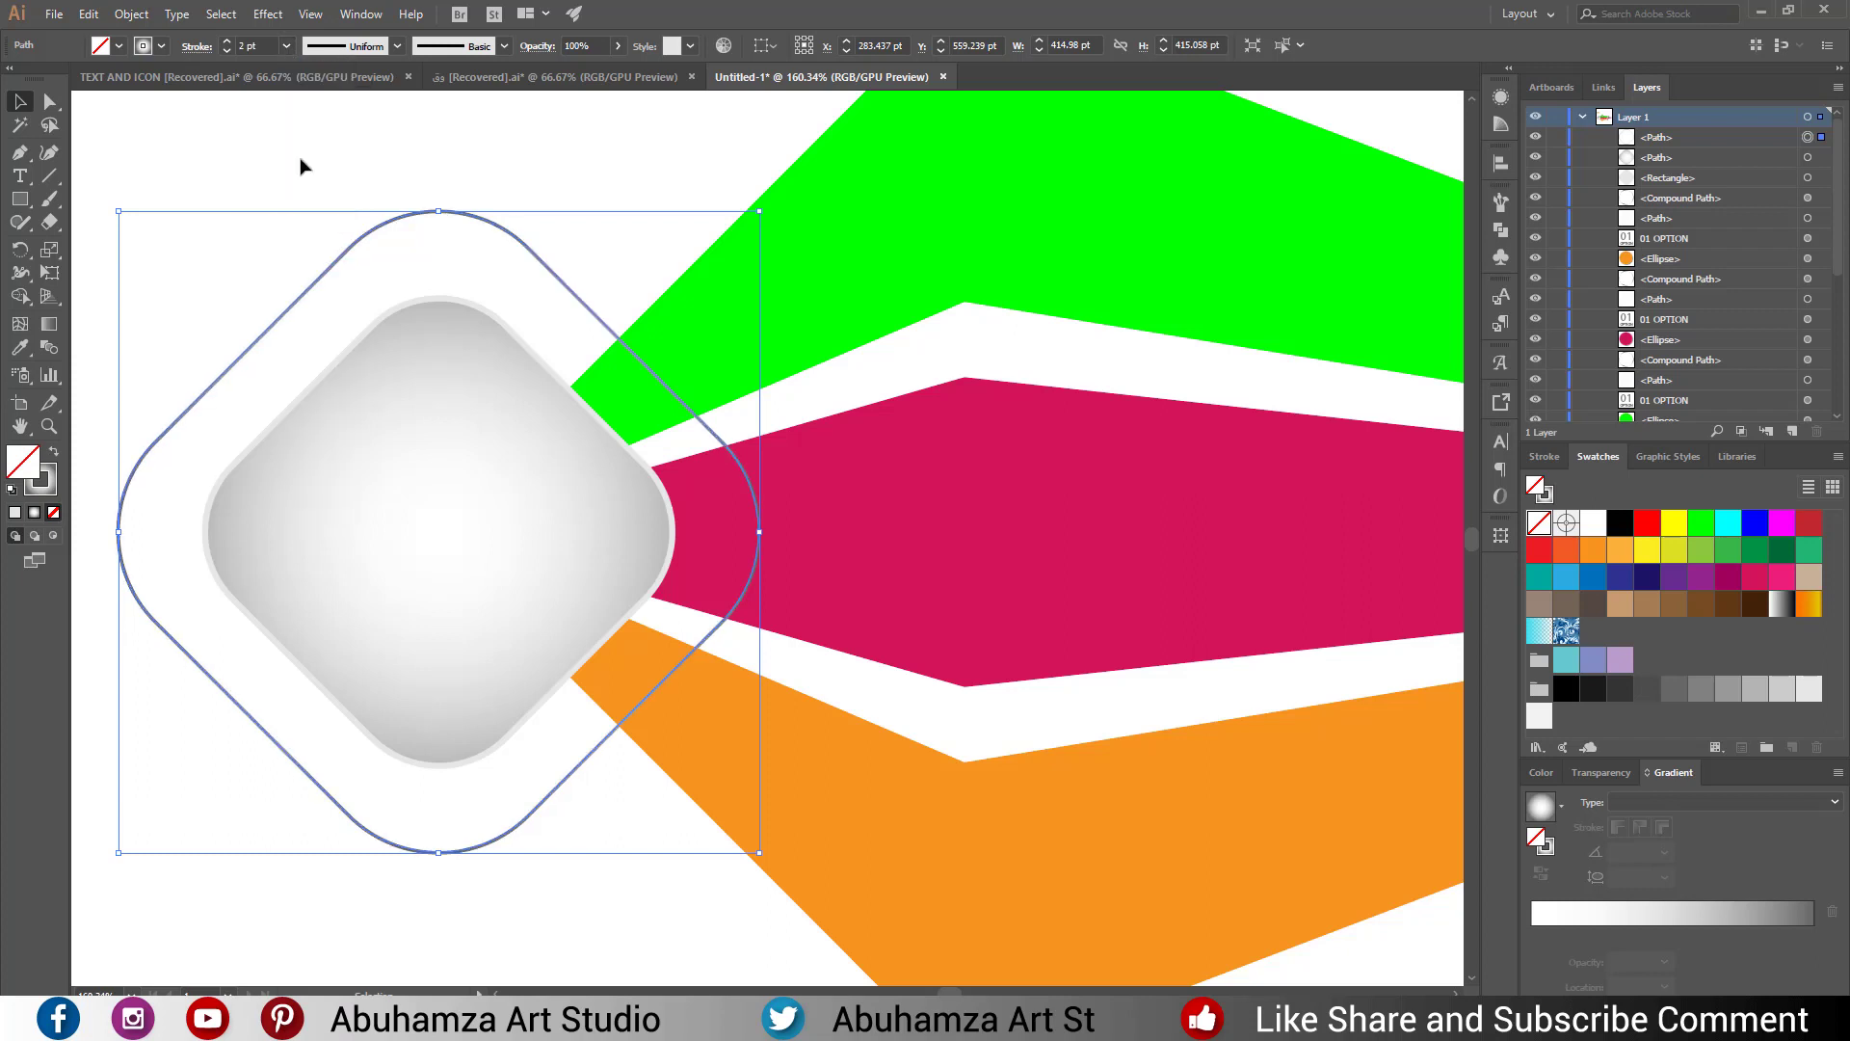
scroll(641, 536, "down", 3)
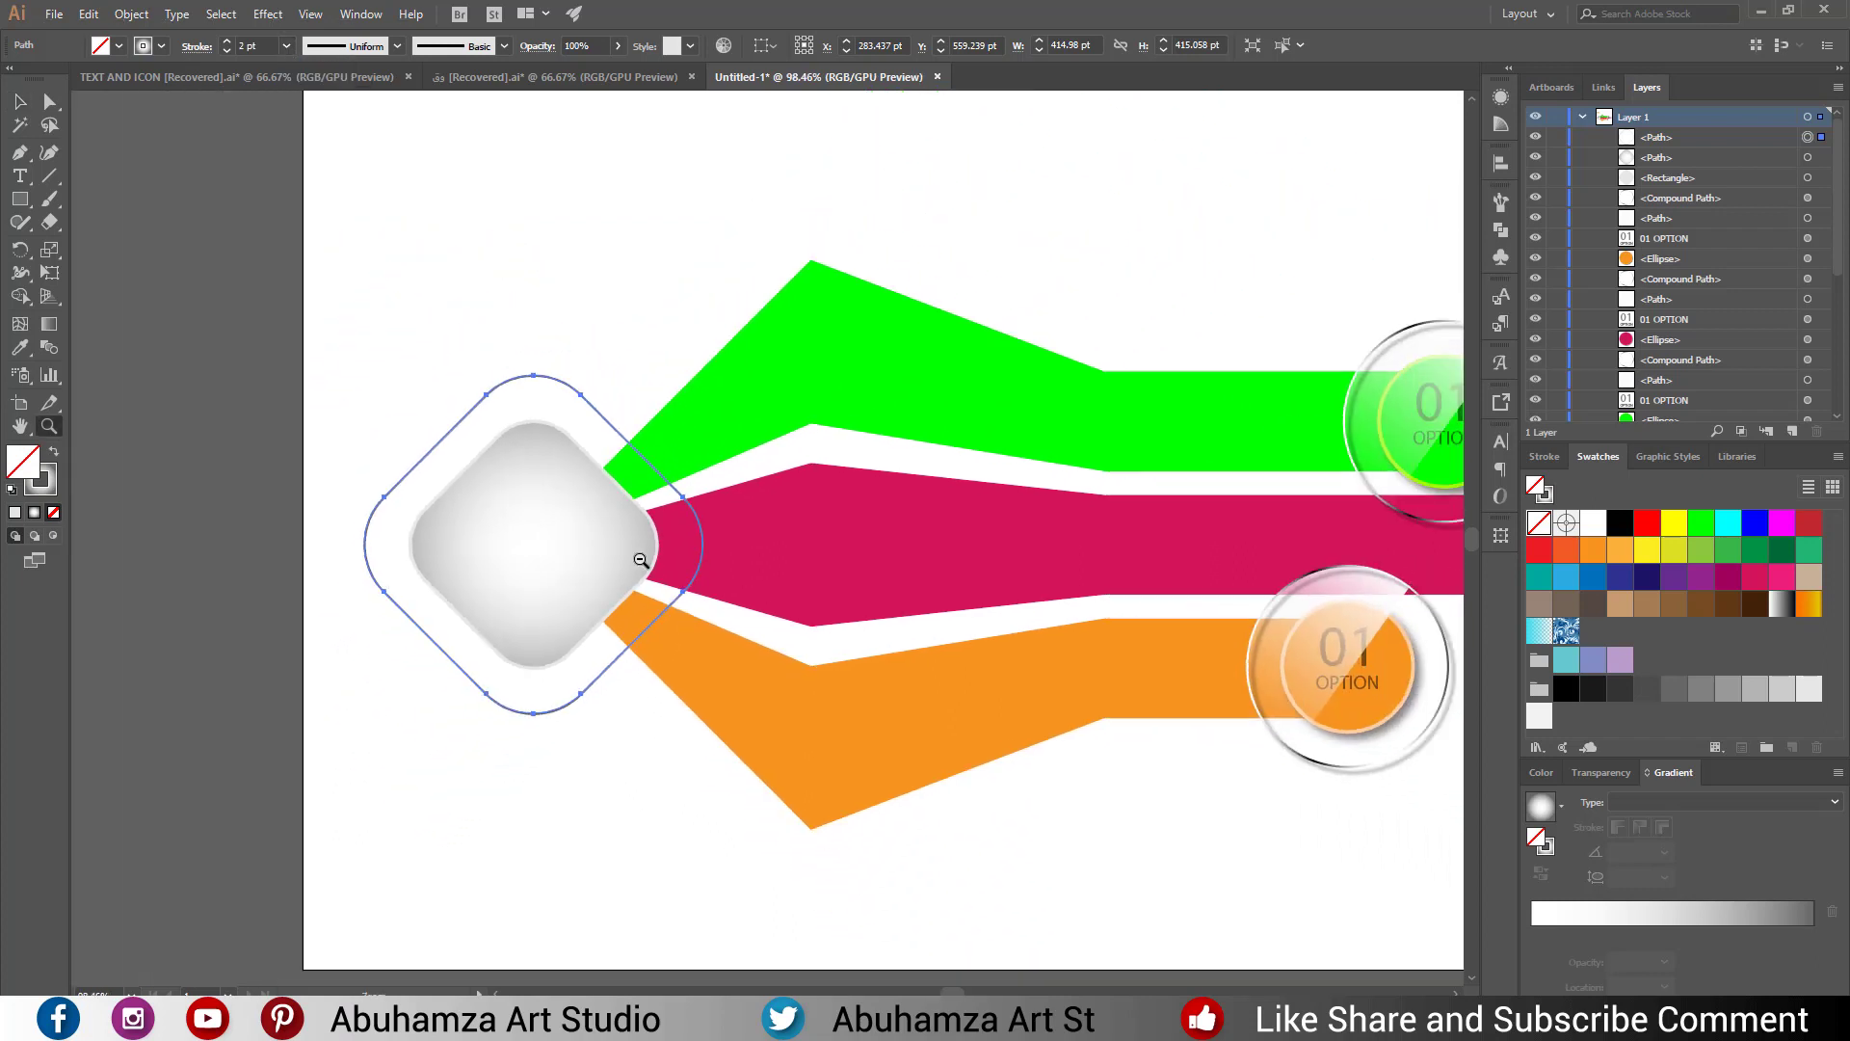
Expand the outer outline's stroke into filled shapes.
left_click(131, 14)
left_click(162, 219)
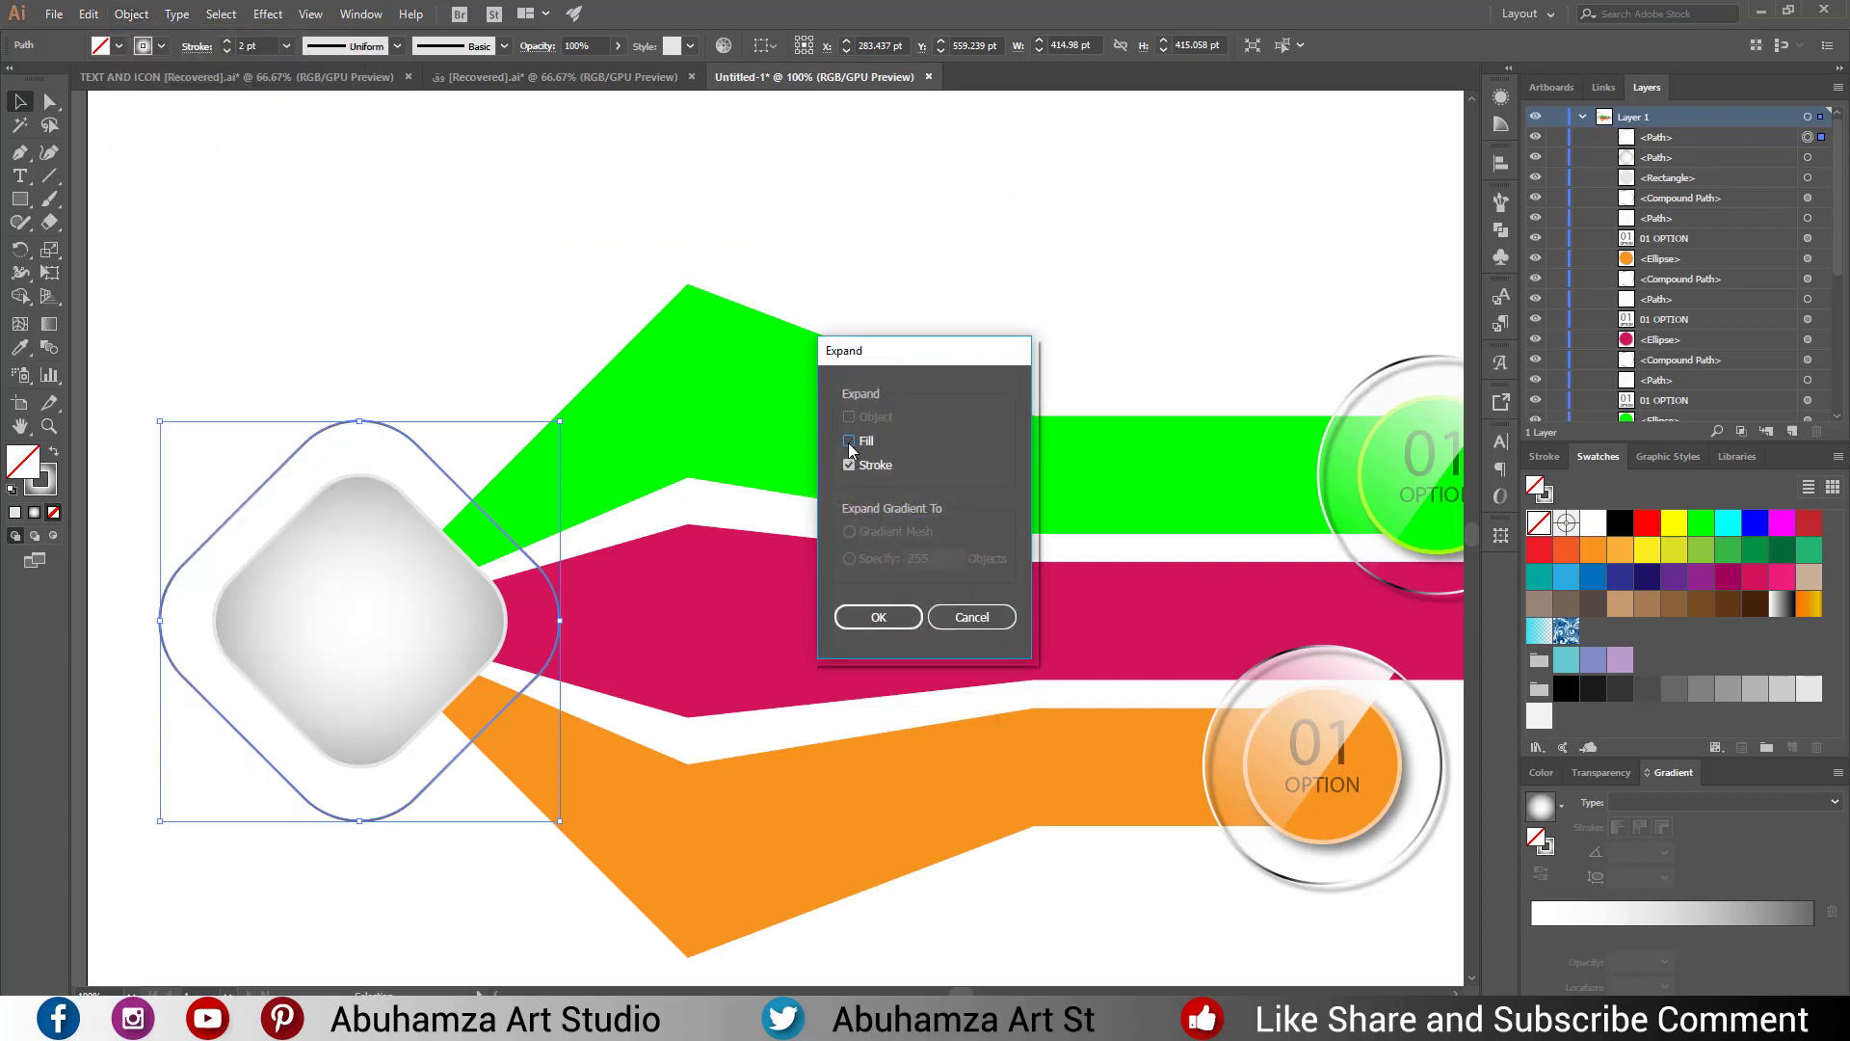
left_click(869, 607)
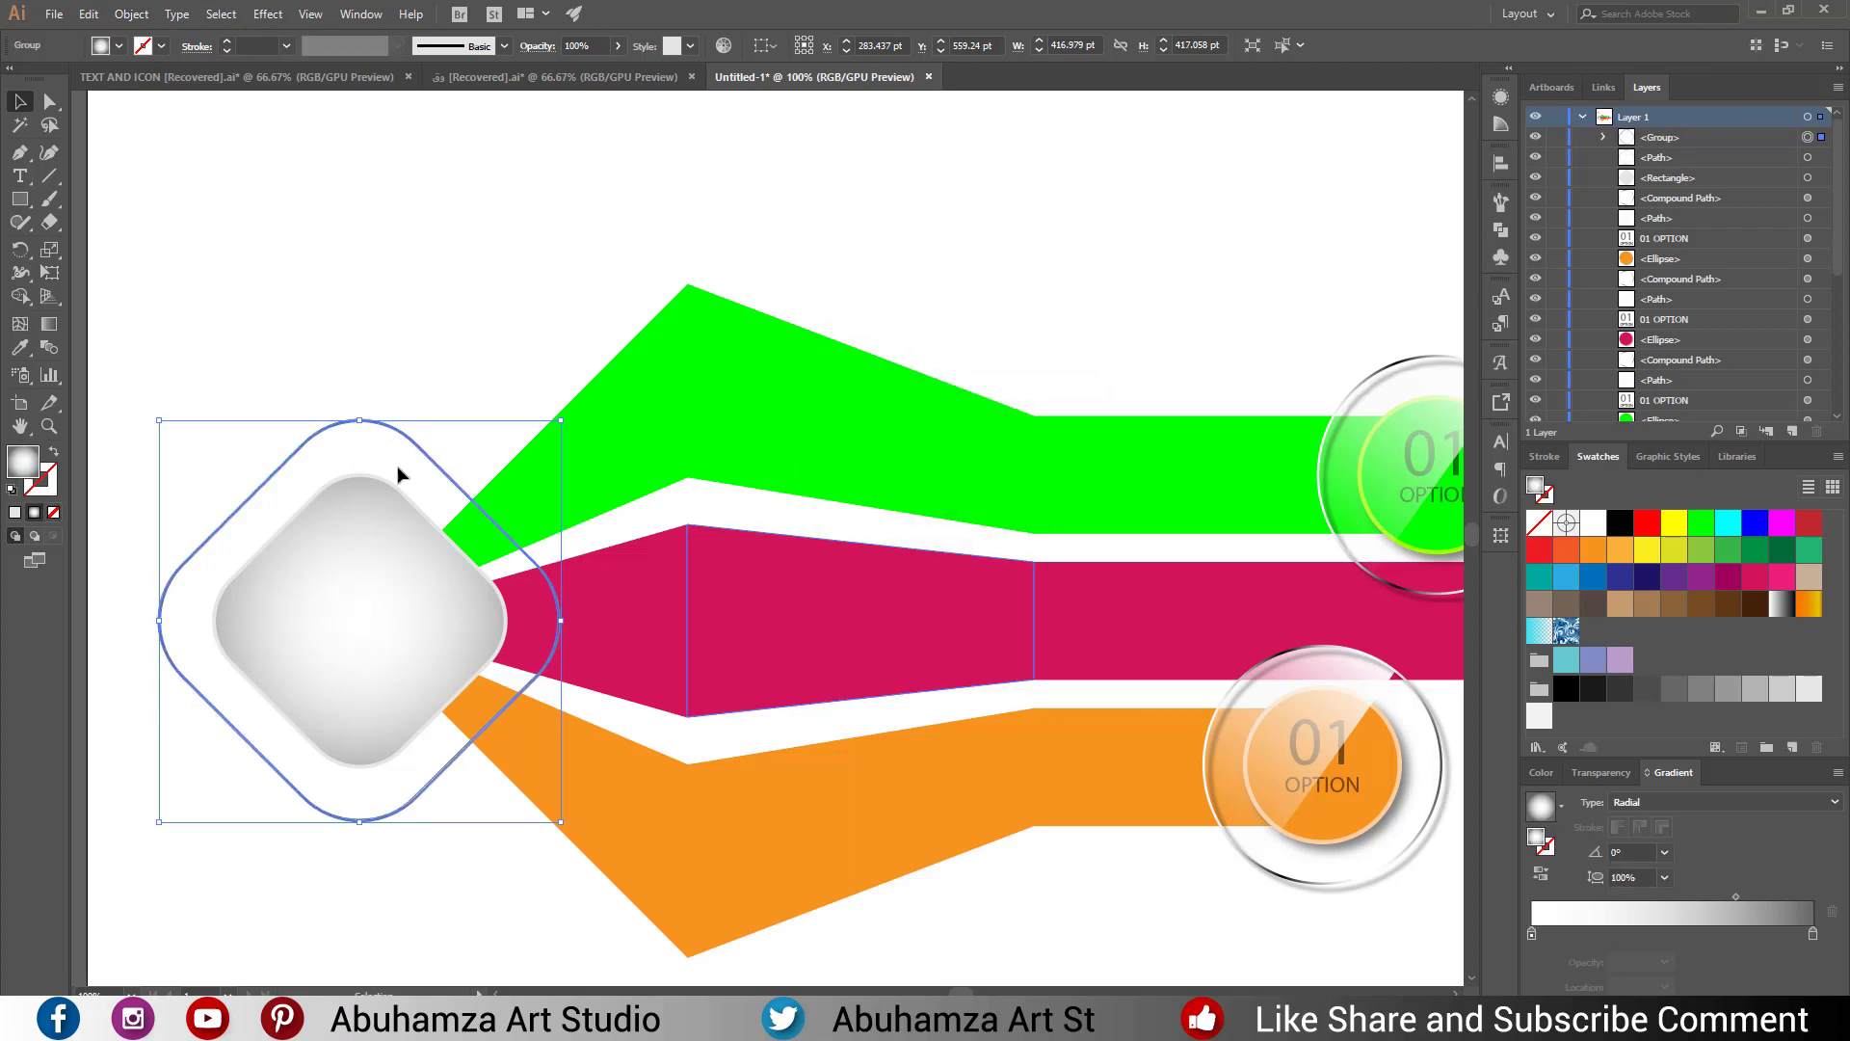
Copy the 01 OPTION badge rim's metallic gradient onto the ring, then select the inner diamond.
left_click(20, 349)
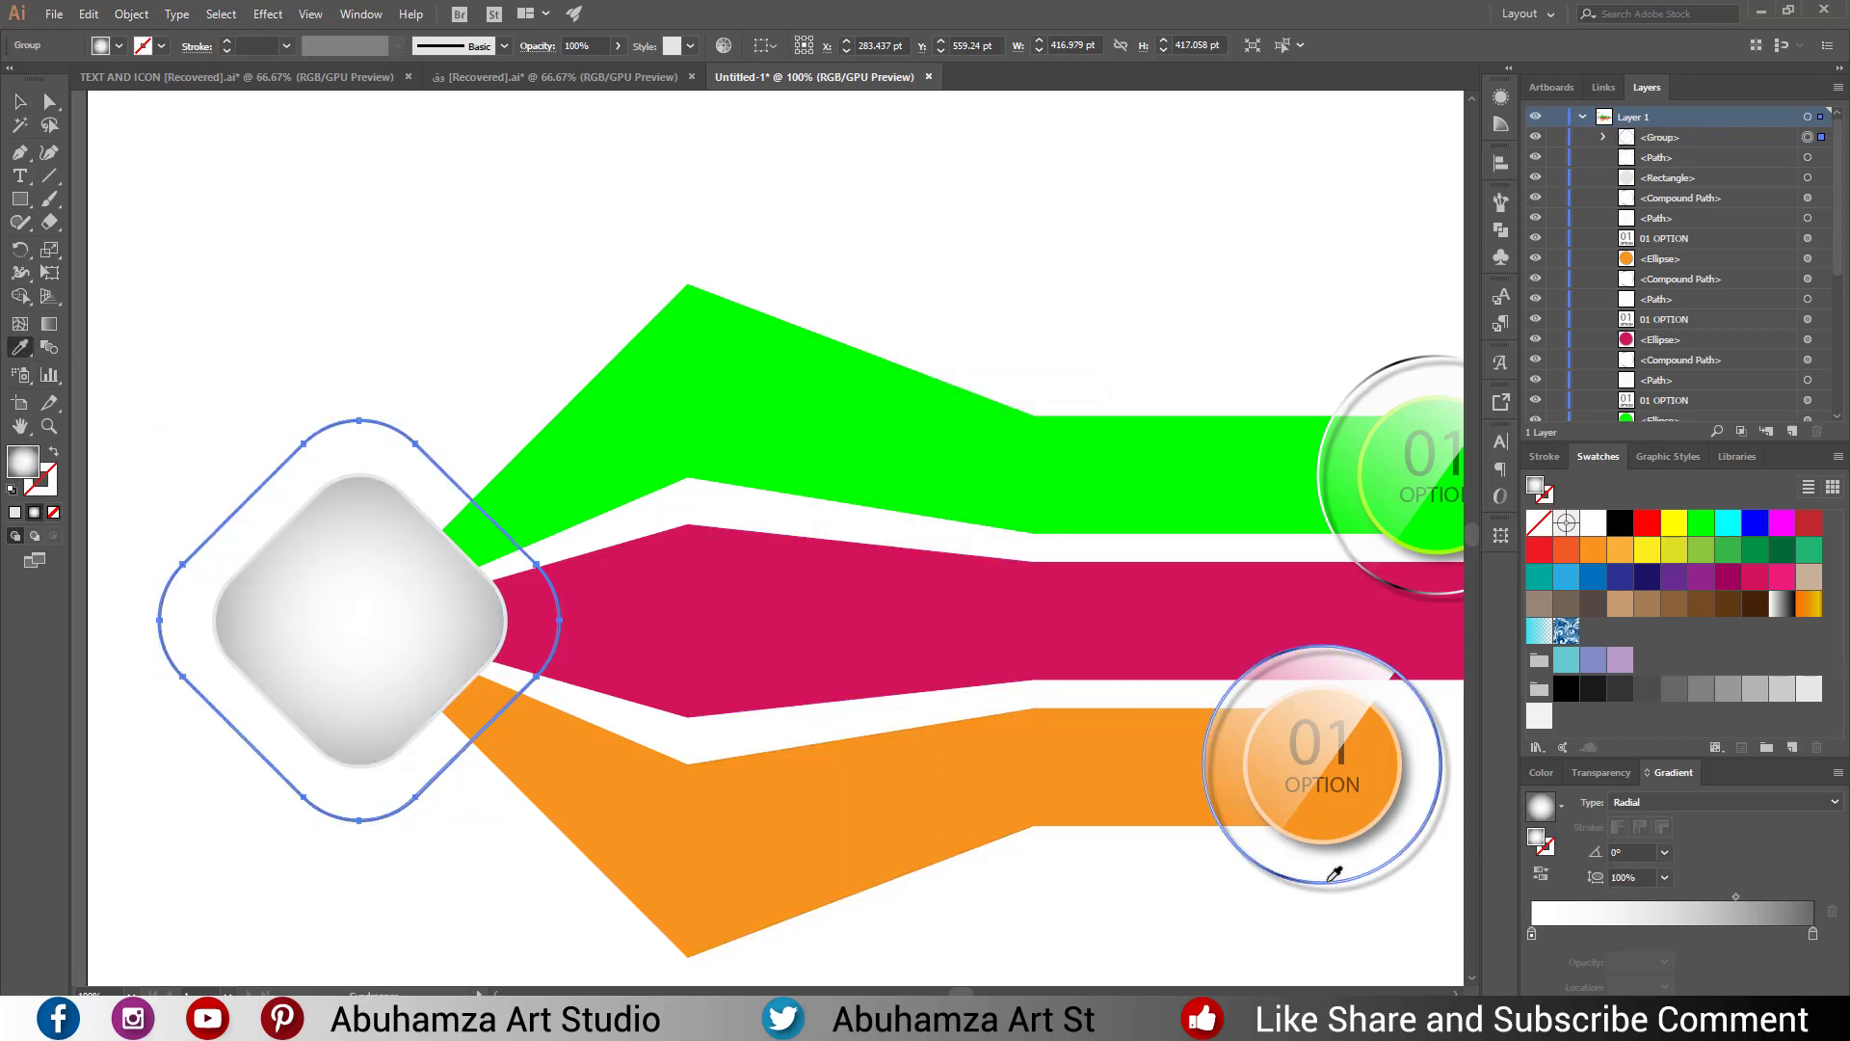
left_click(1331, 878)
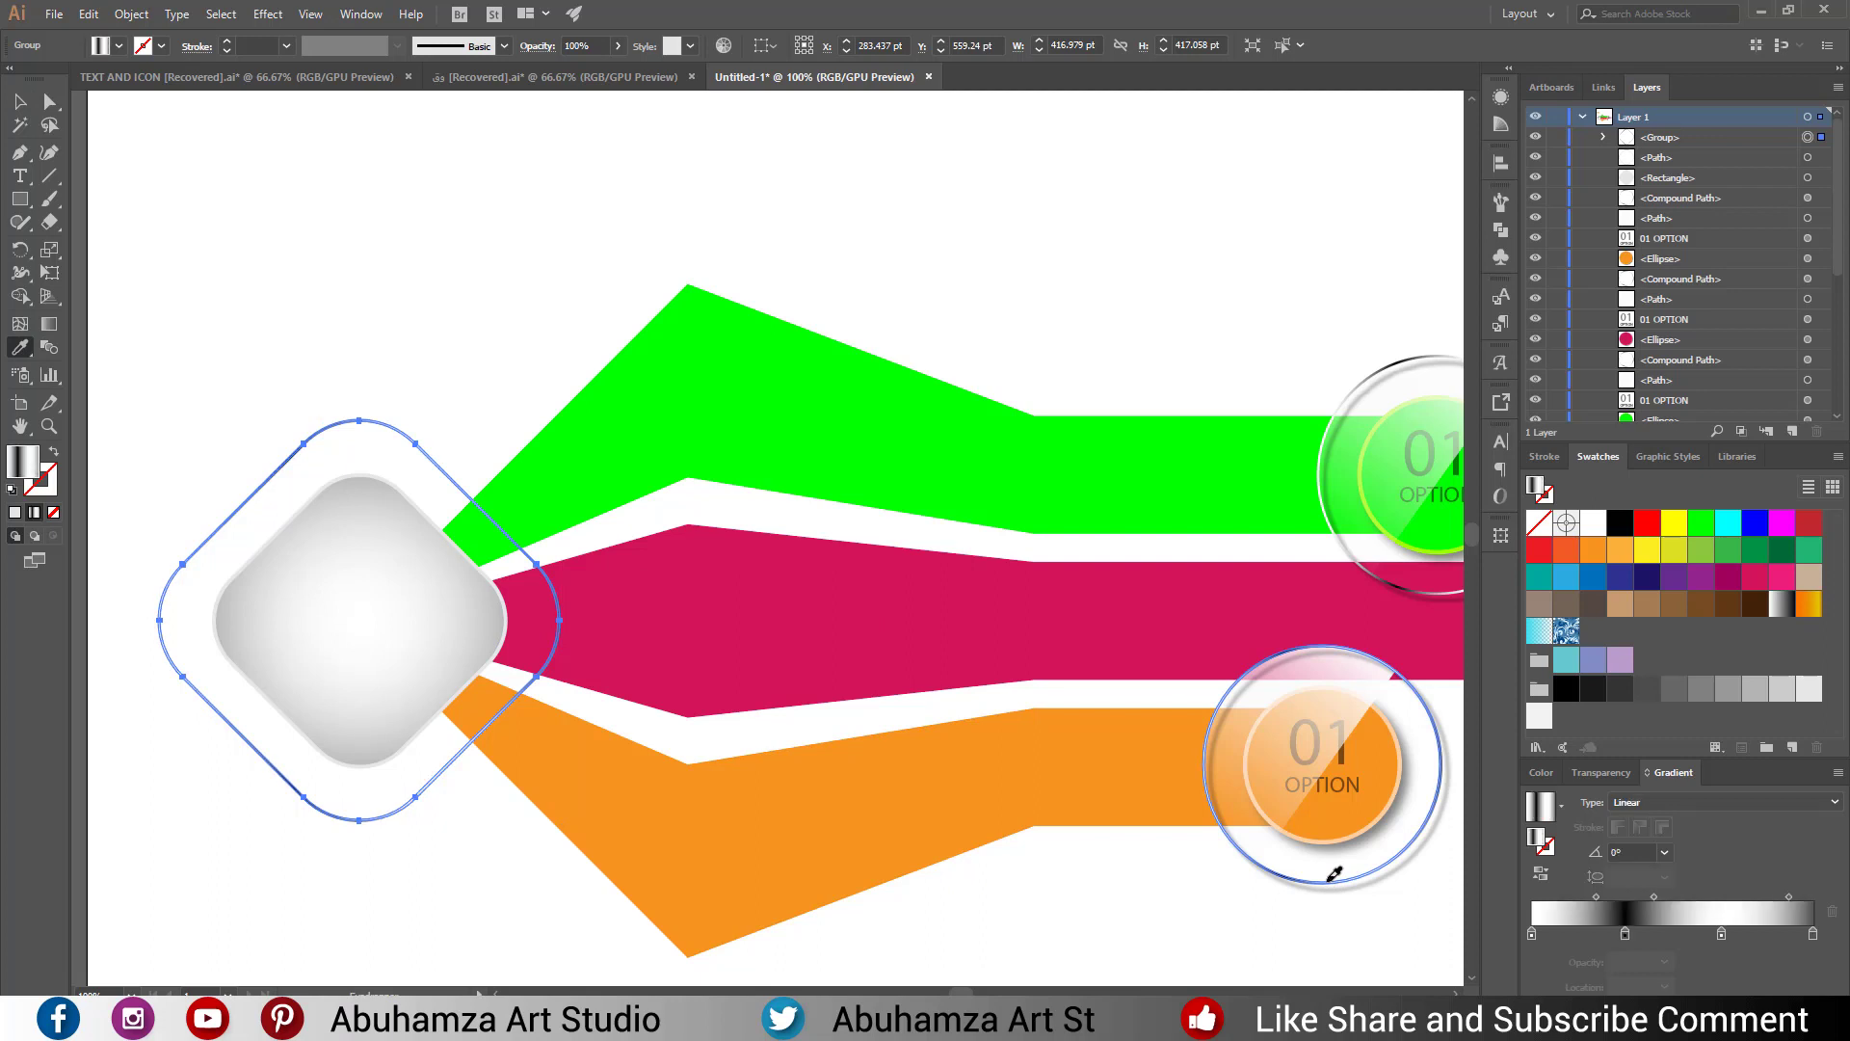
left_click(20, 110)
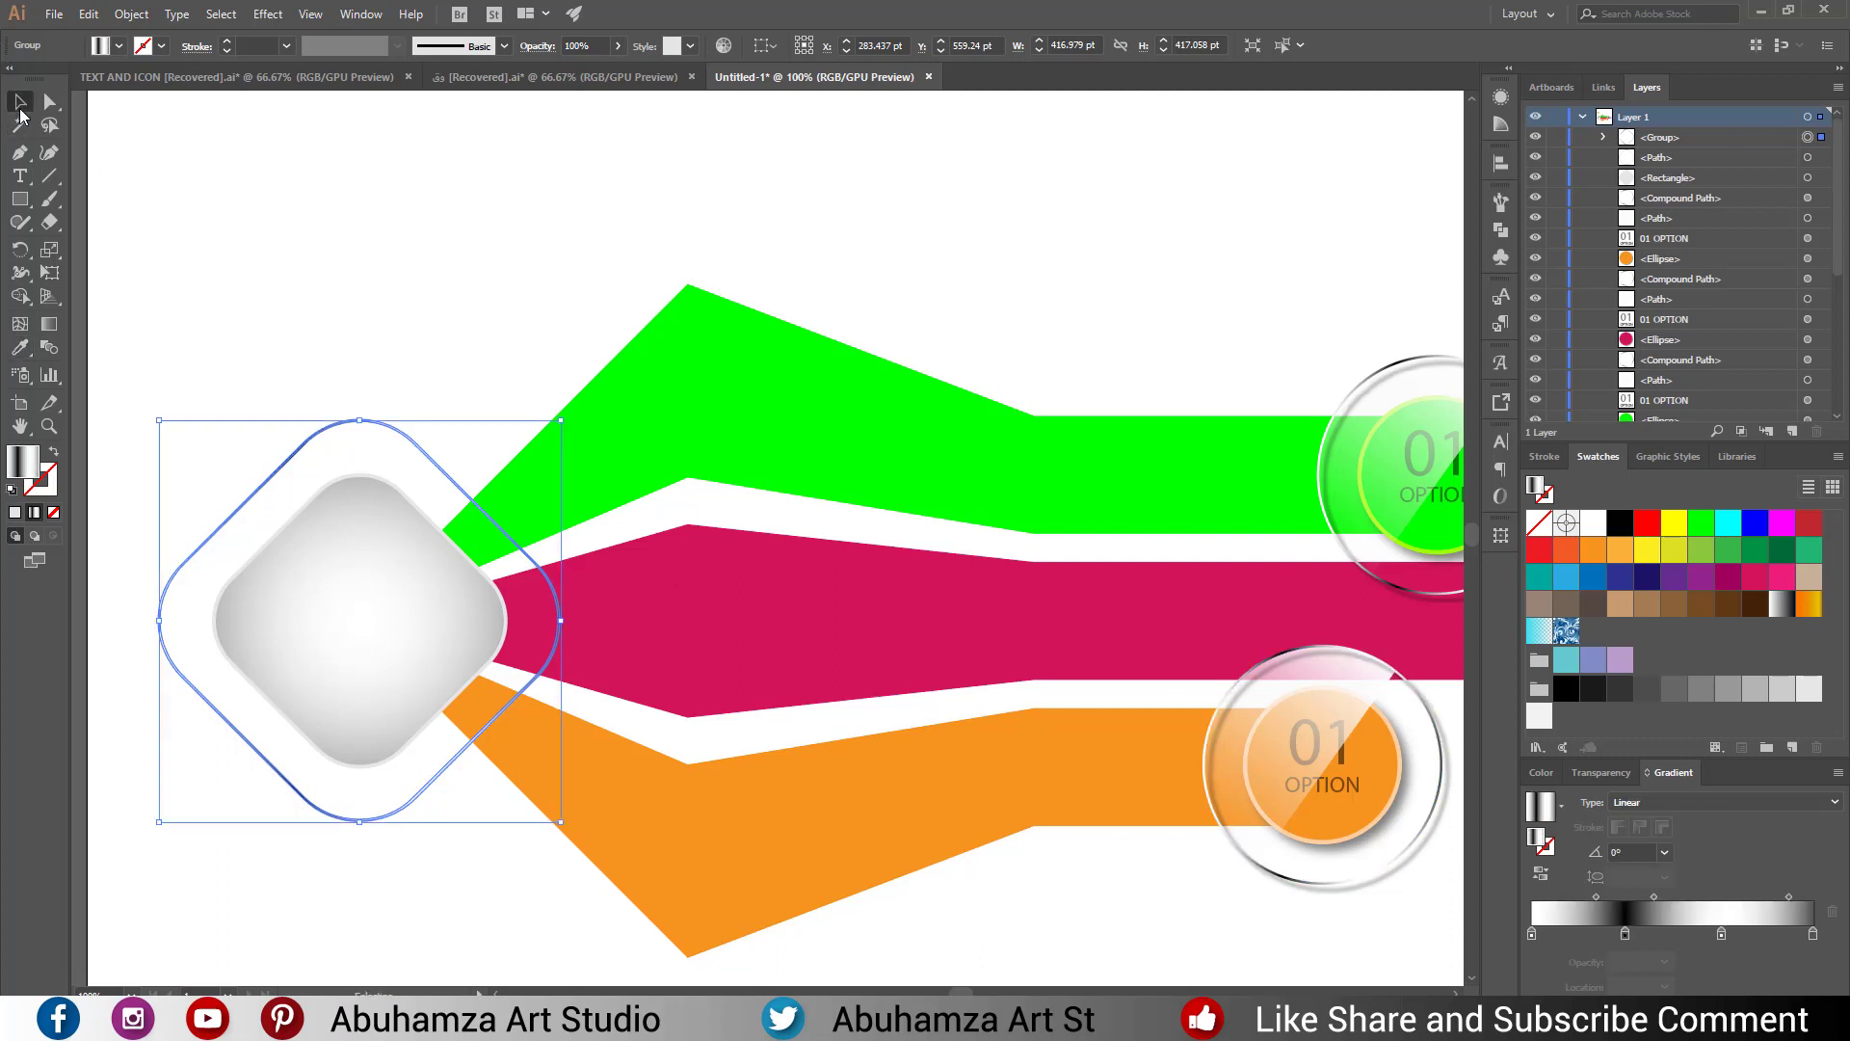
left_click(295, 200)
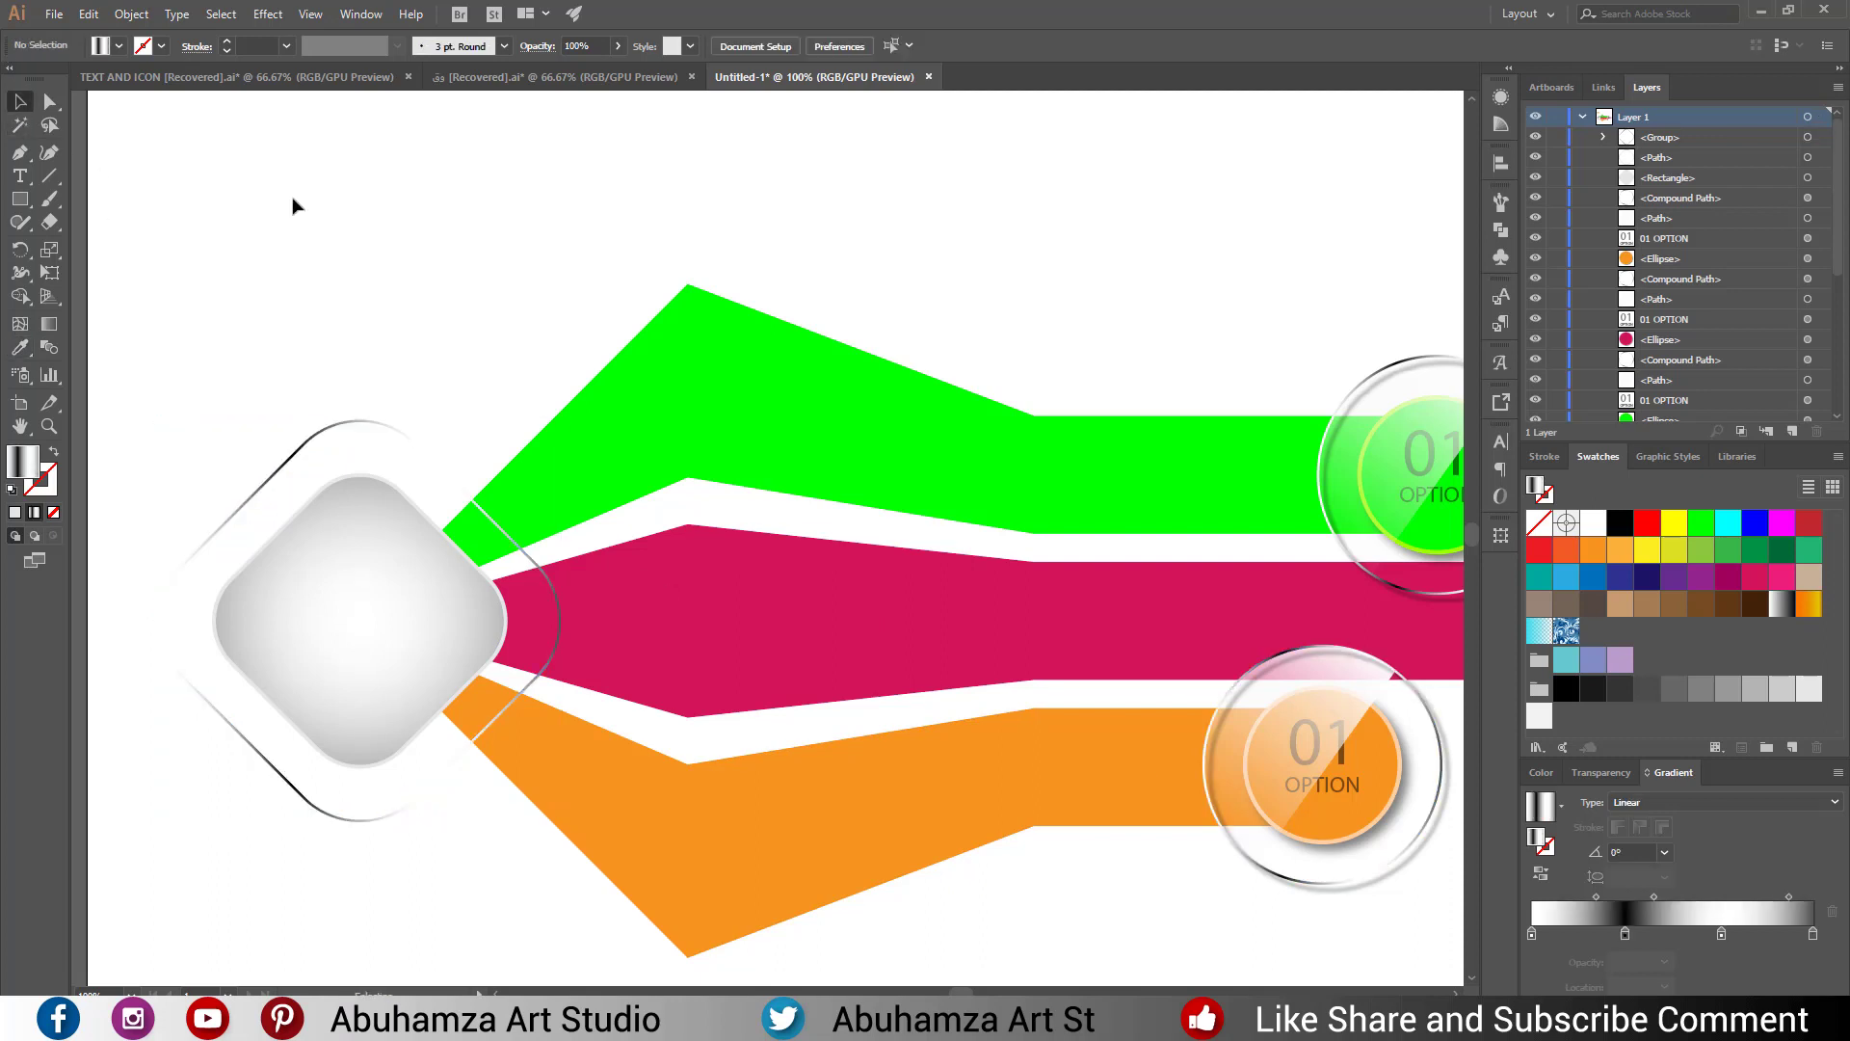
left_click(505, 609)
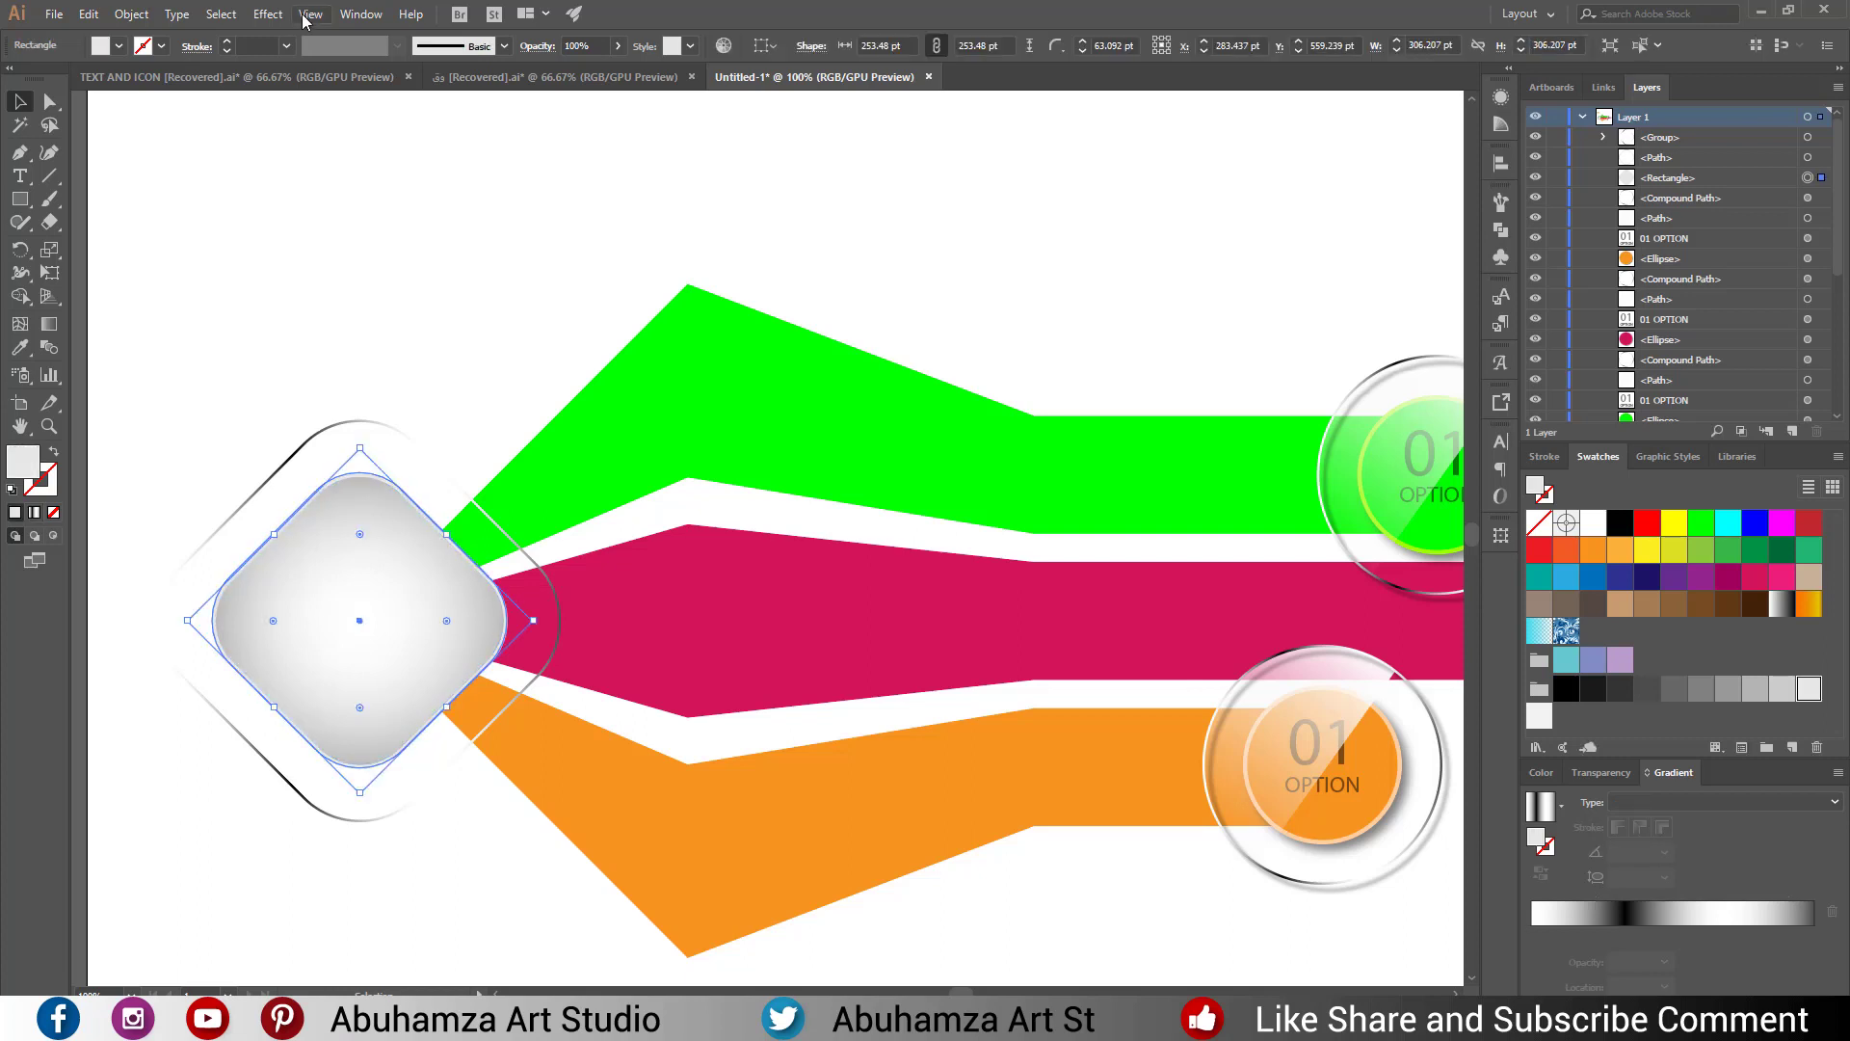
Apply a drop shadow to the inner gradient diamond.
left_click(268, 13)
left_click(284, 36)
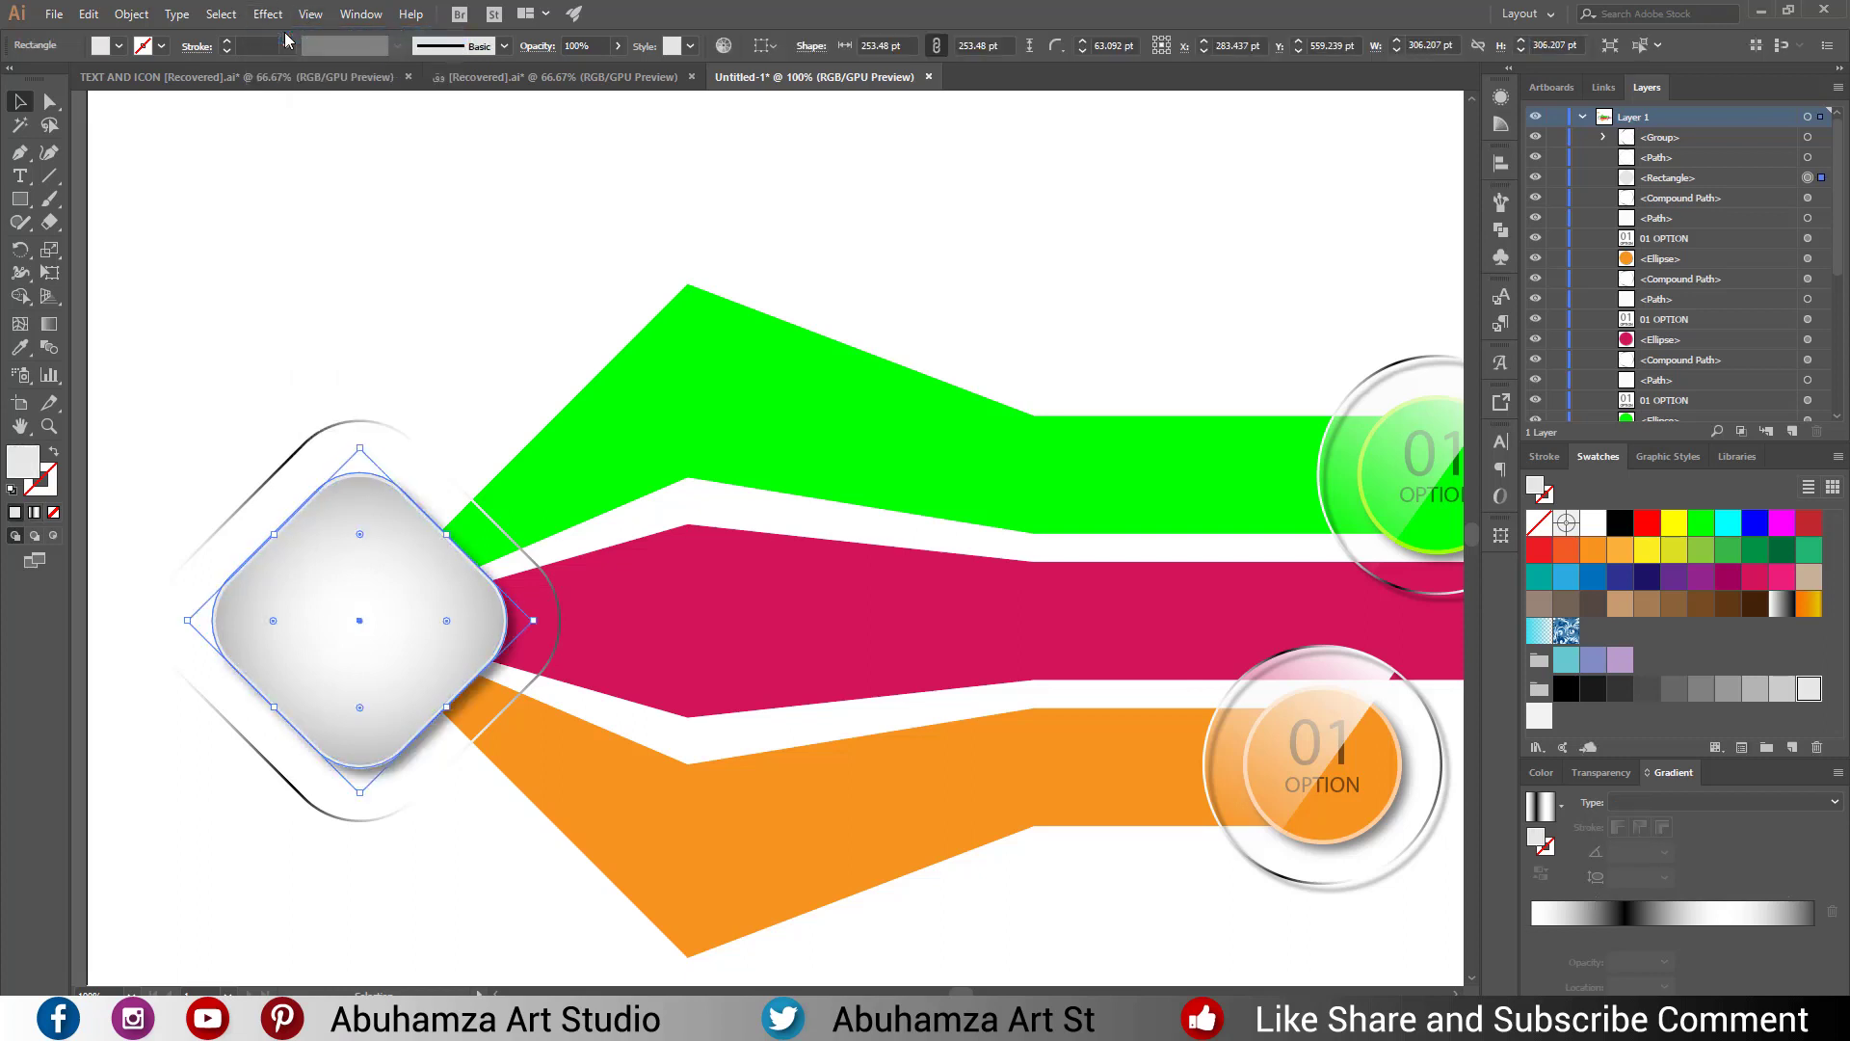
left_click(320, 321)
Add a drop shadow with a 2 pt blur to the outer metallic ring.
left_click(366, 426)
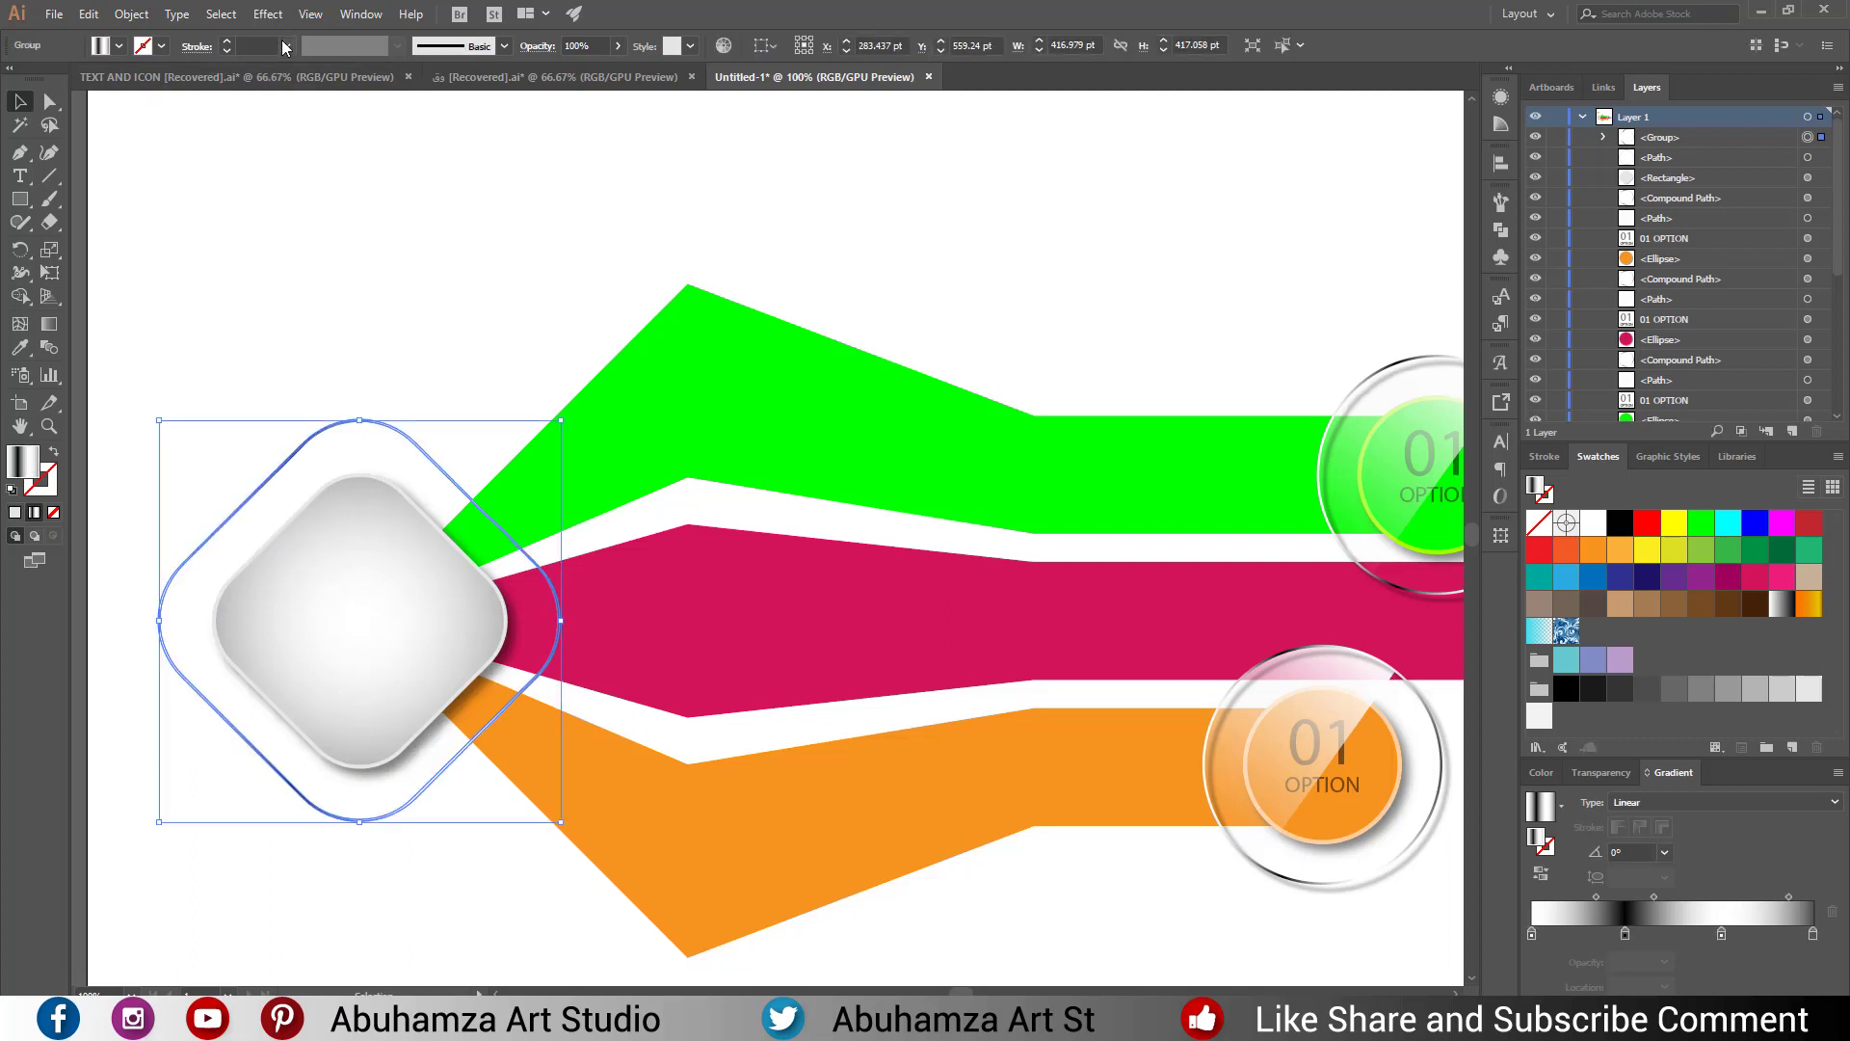
left_click(267, 13)
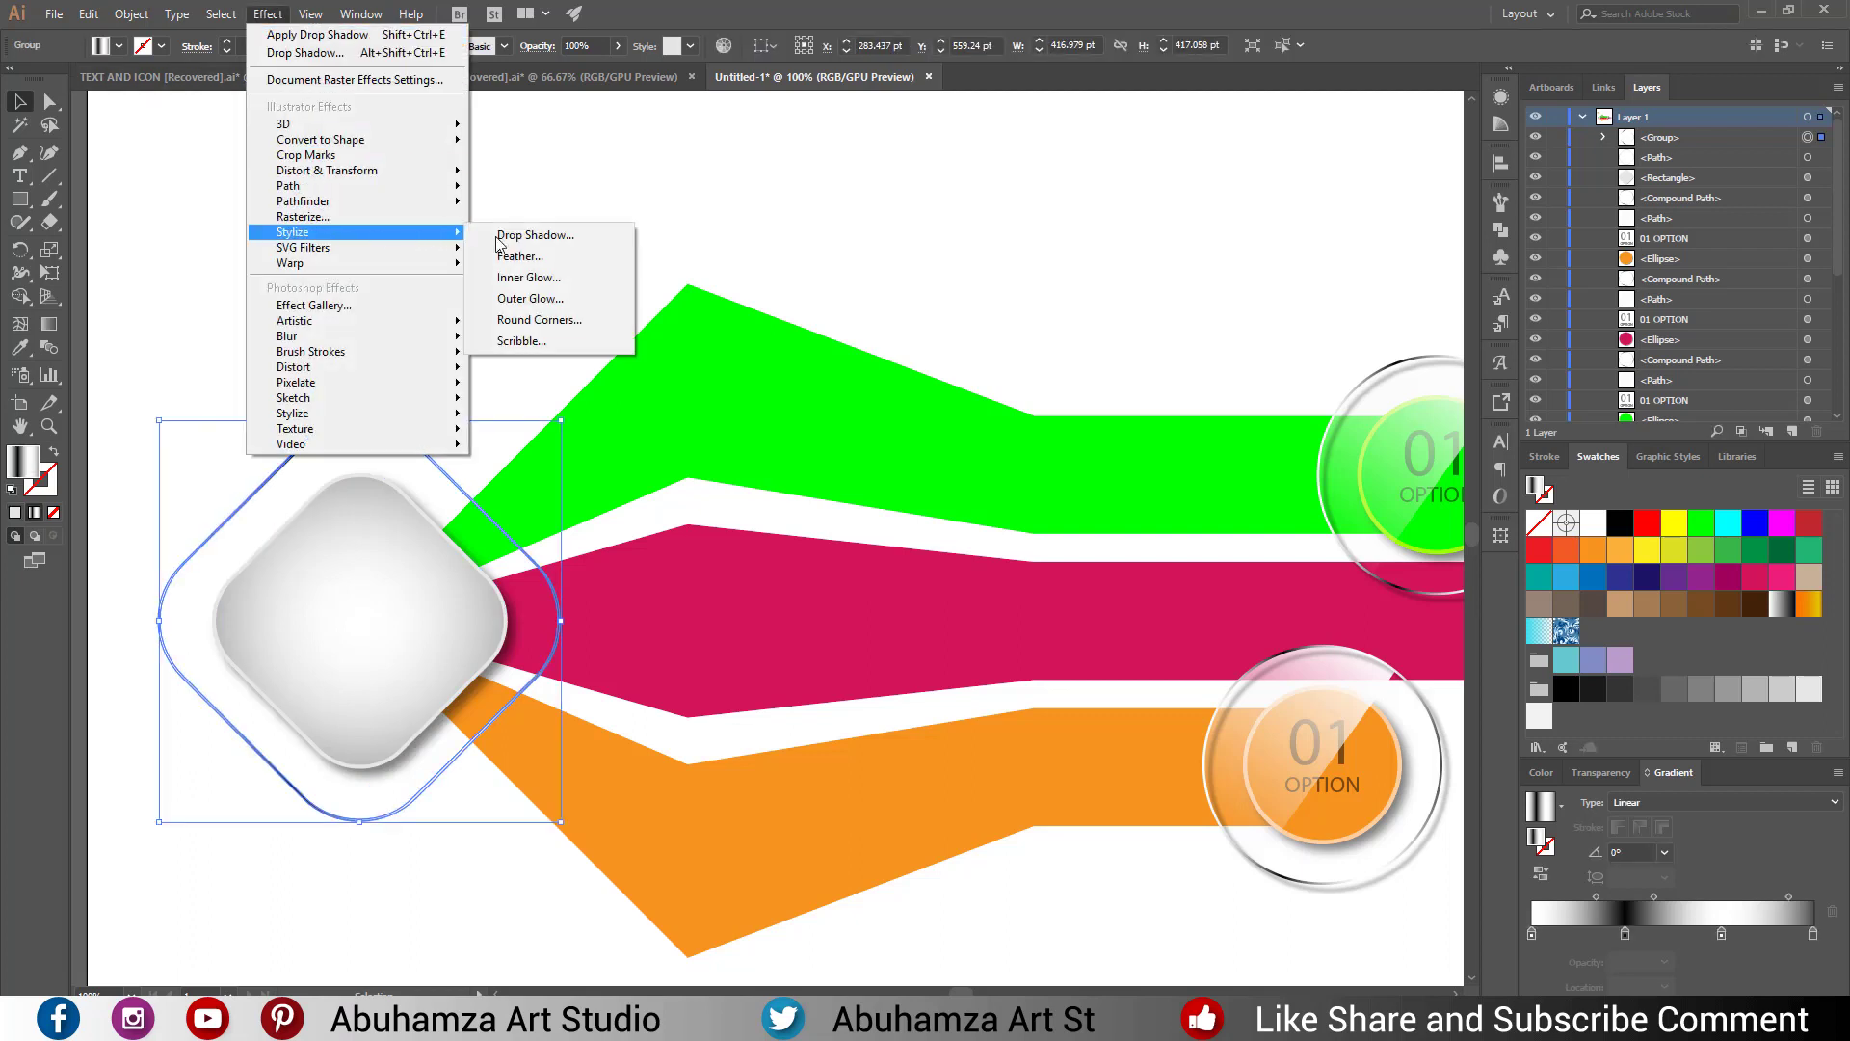
left_click(520, 237)
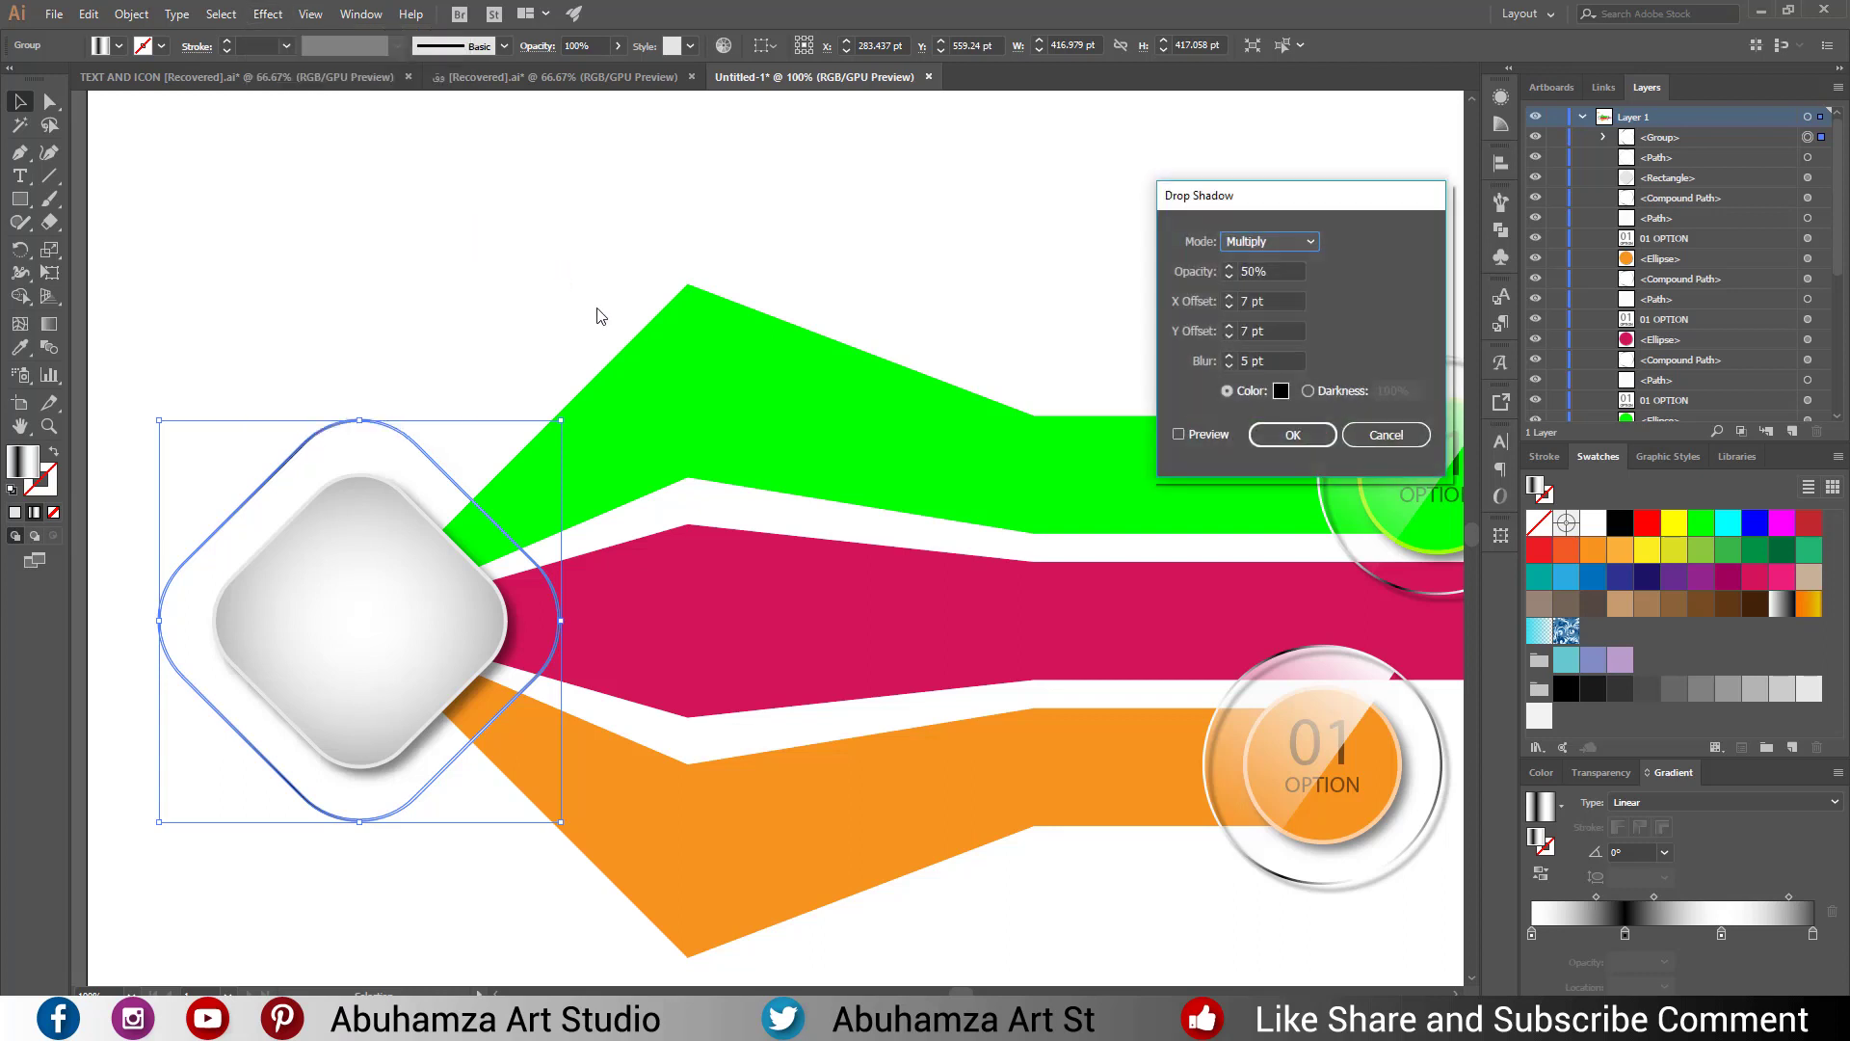
left_click(1205, 433)
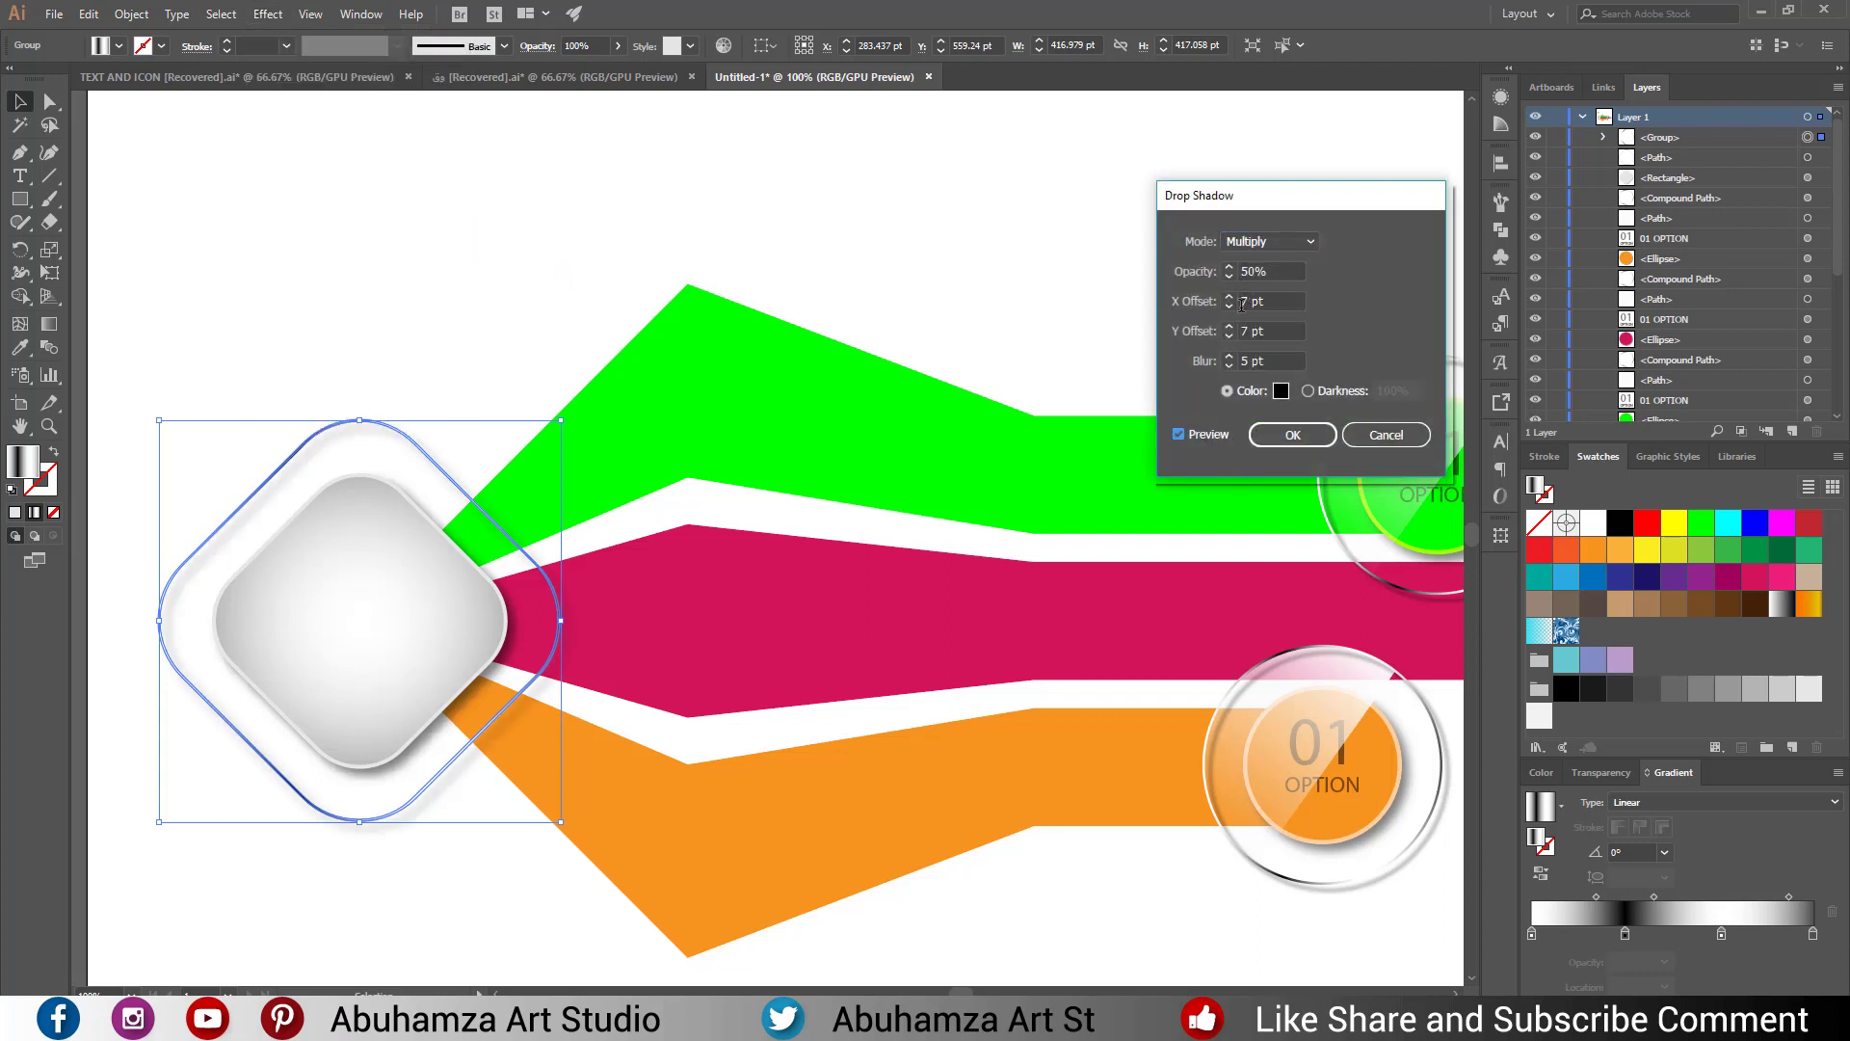
left_click(1229, 359)
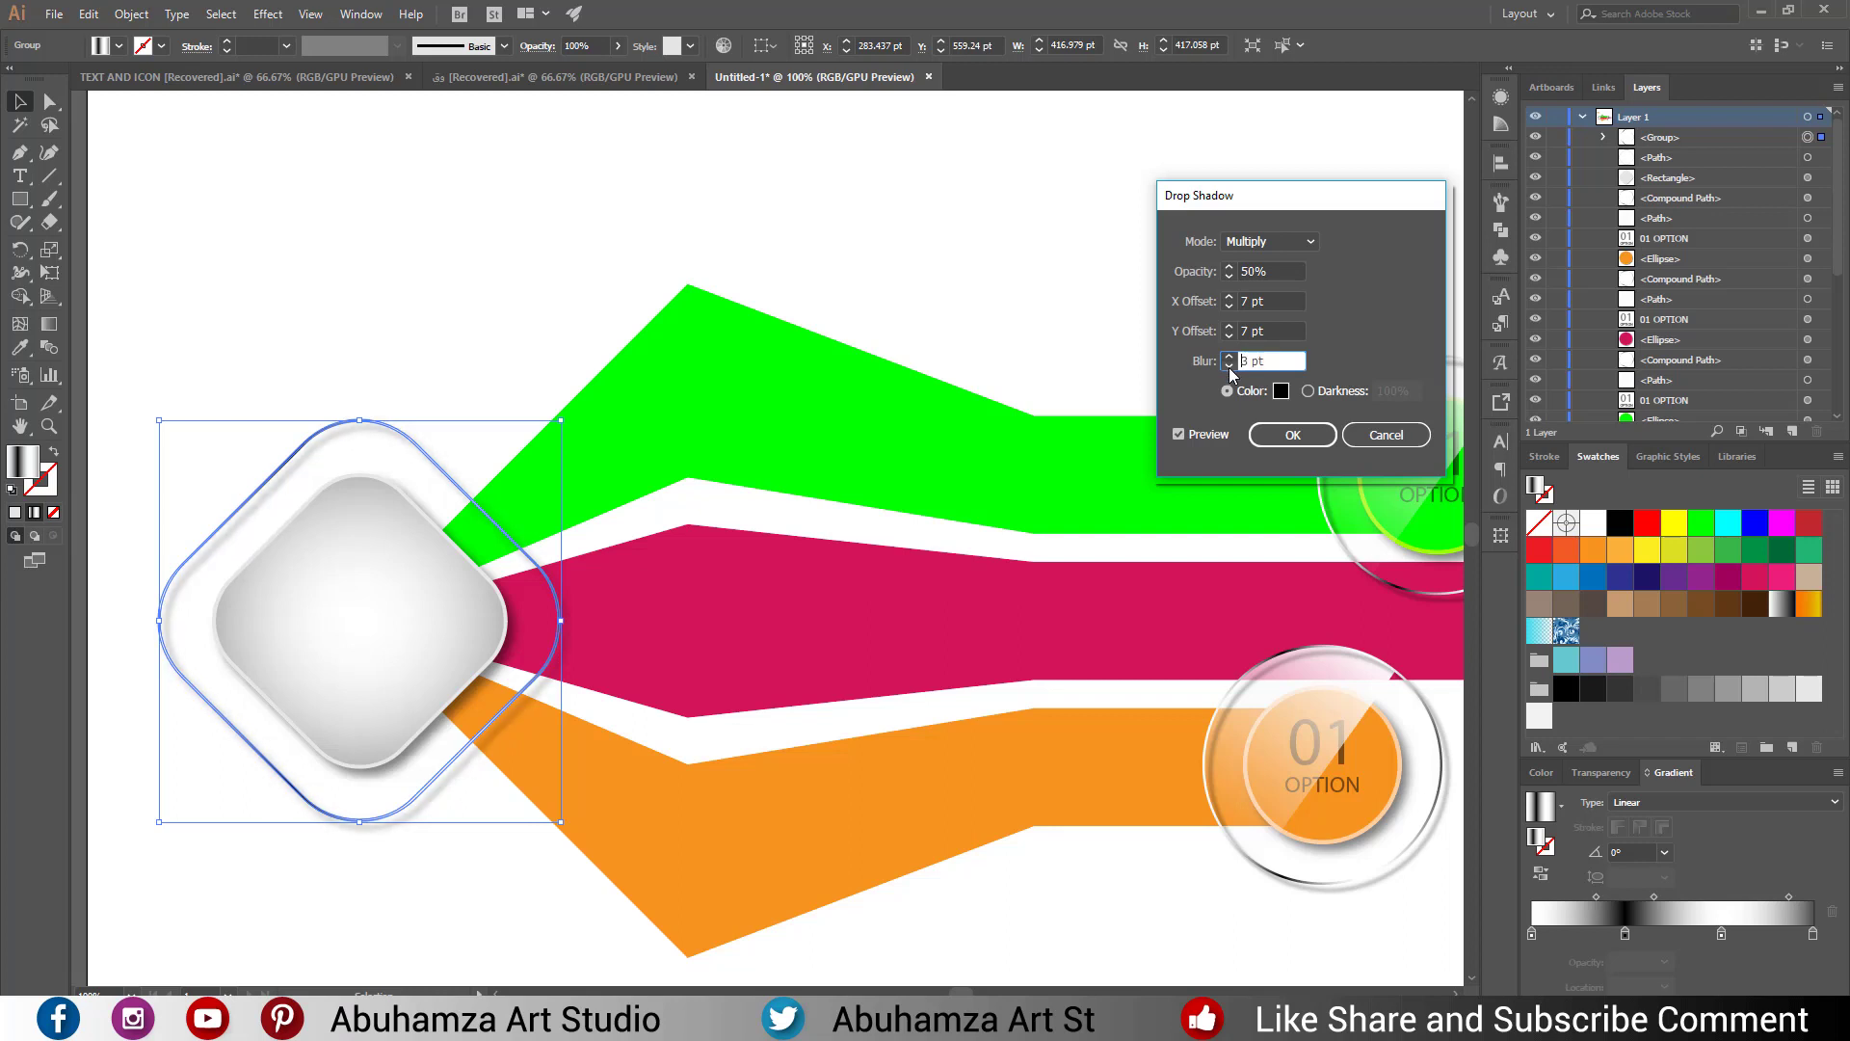
left_click(1229, 365)
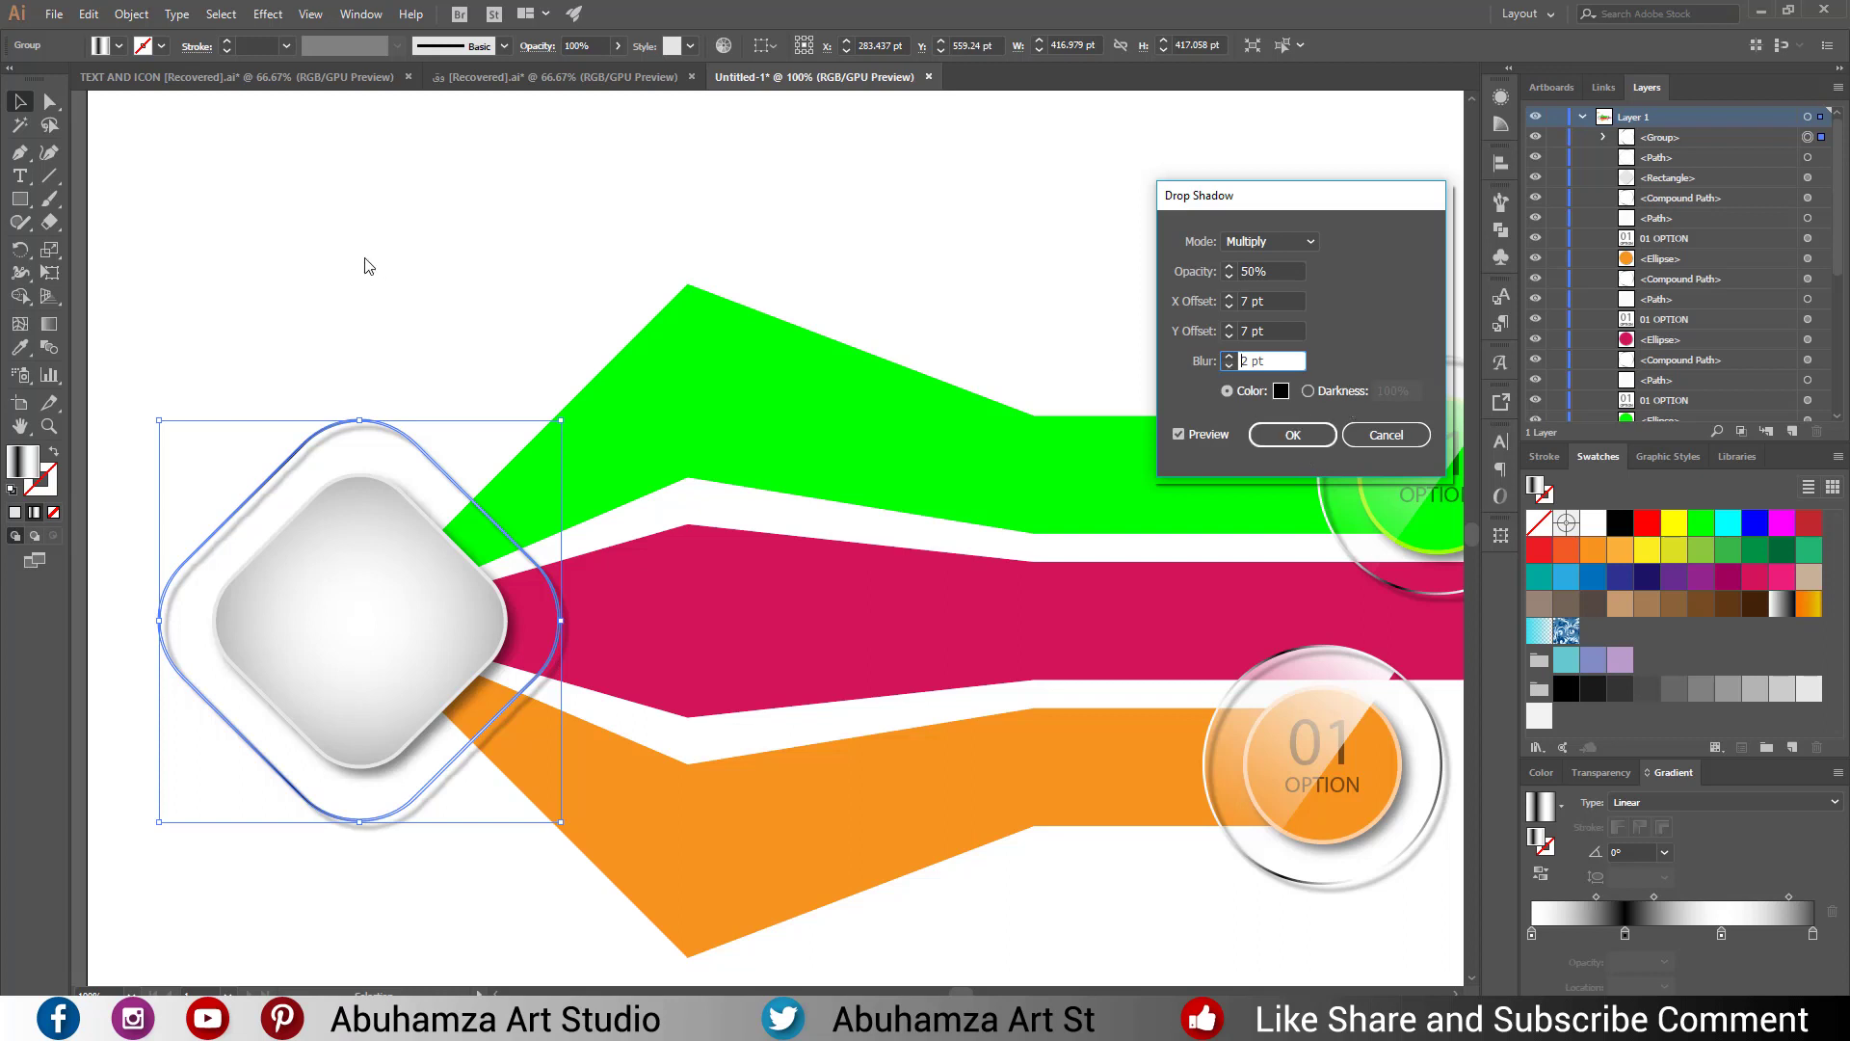
left_click(1314, 437)
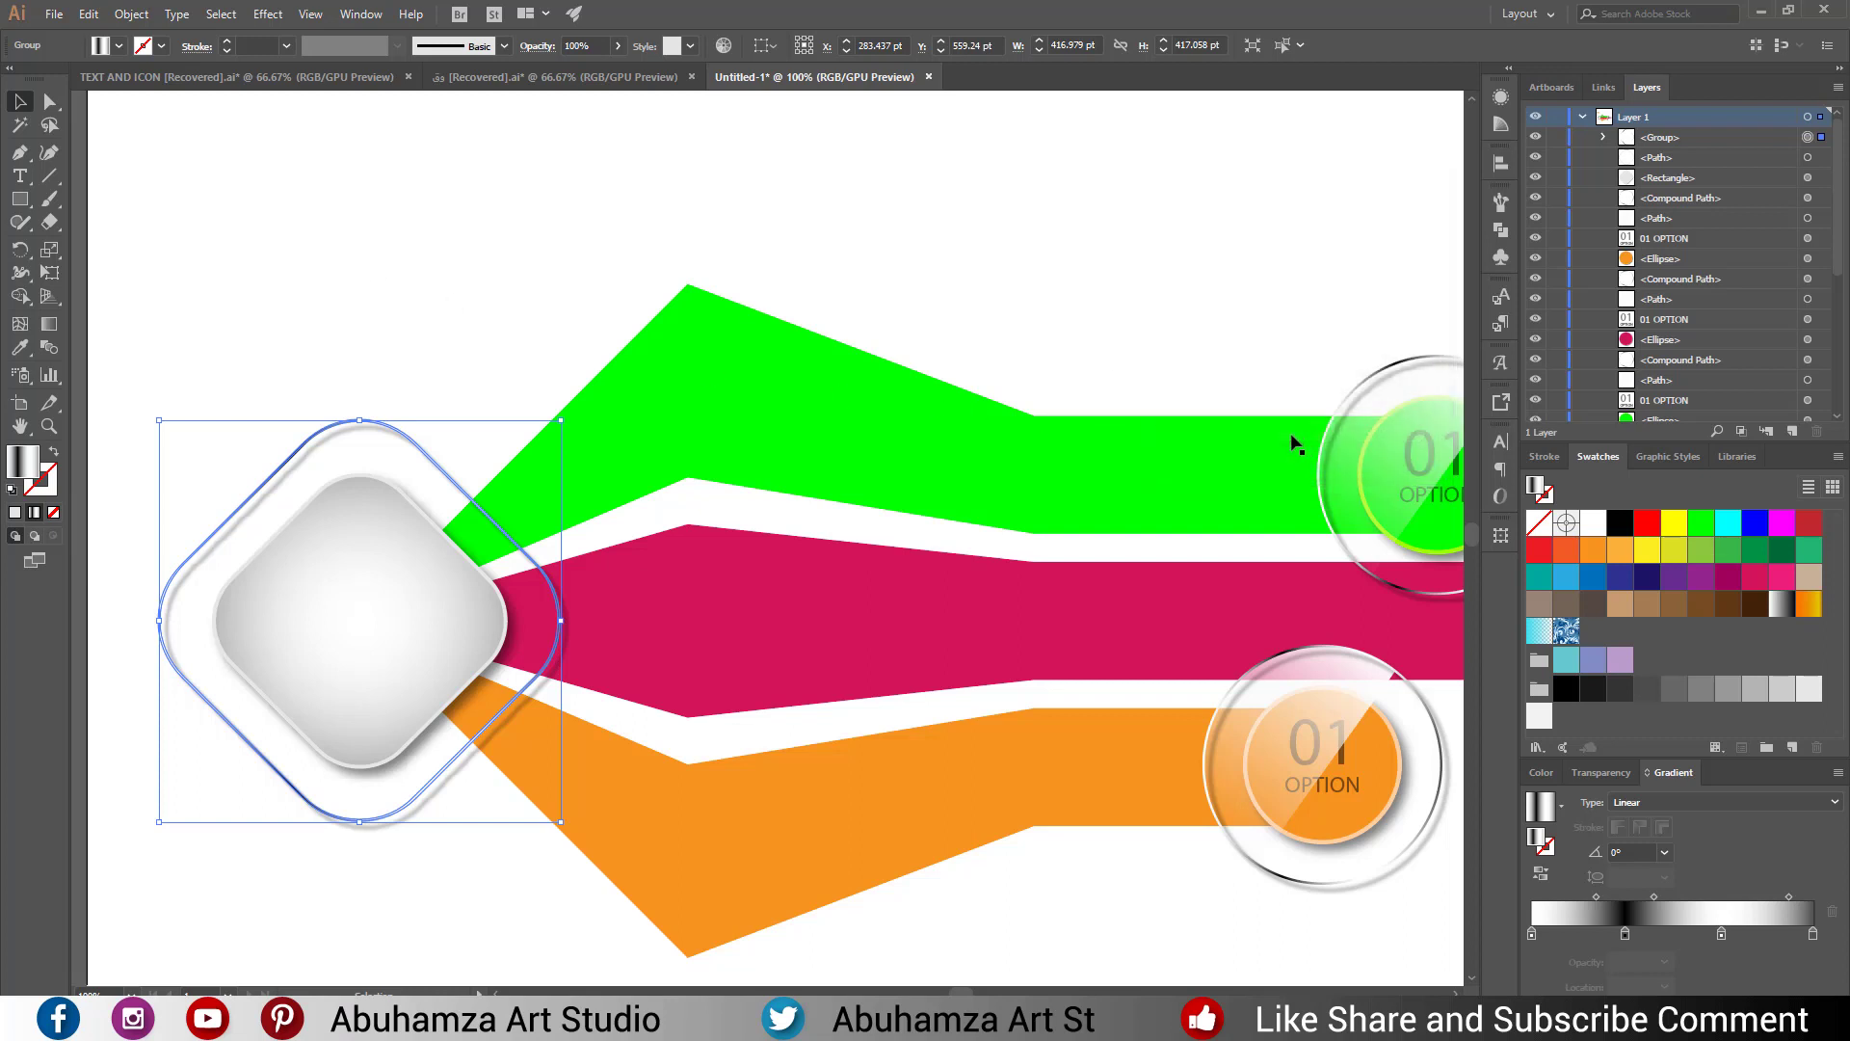
left_click(453, 255)
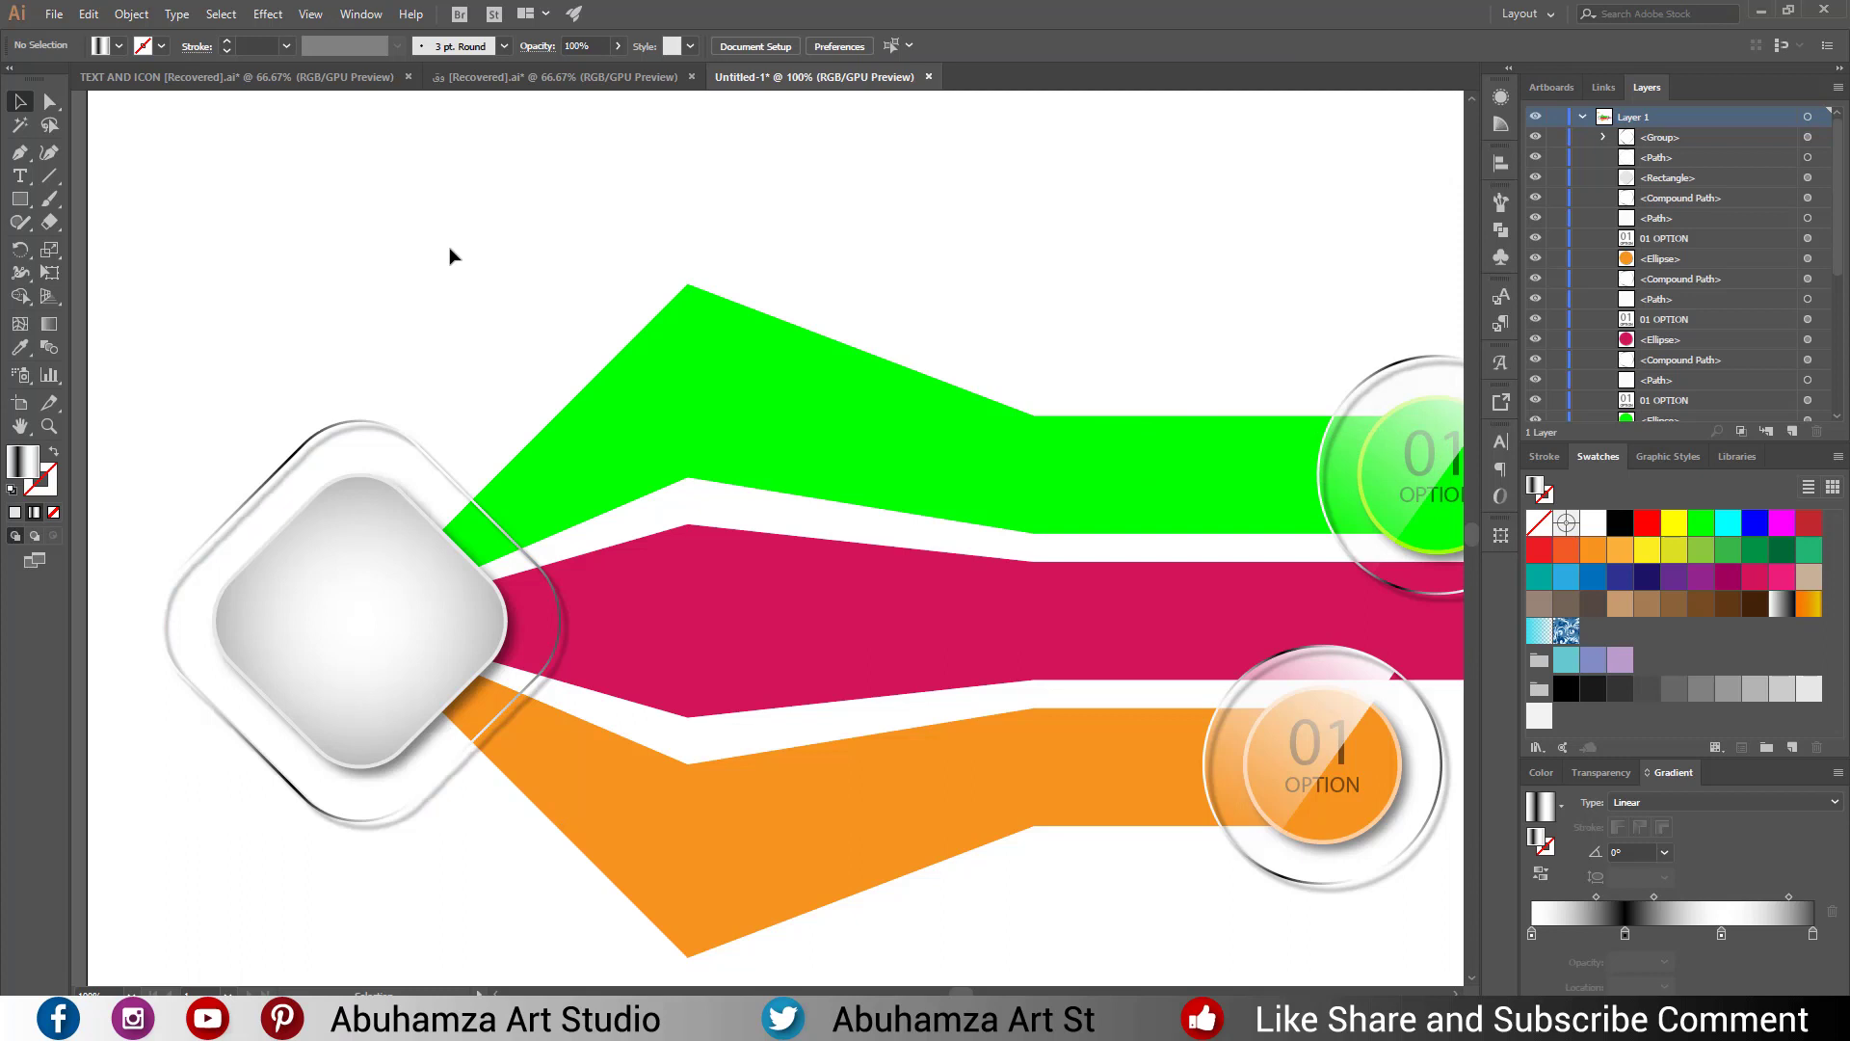
Paste the BISINESS INFOGRAPHIC heading, paragraph and icon and centre them in the diamond.
key("ctrl+v")
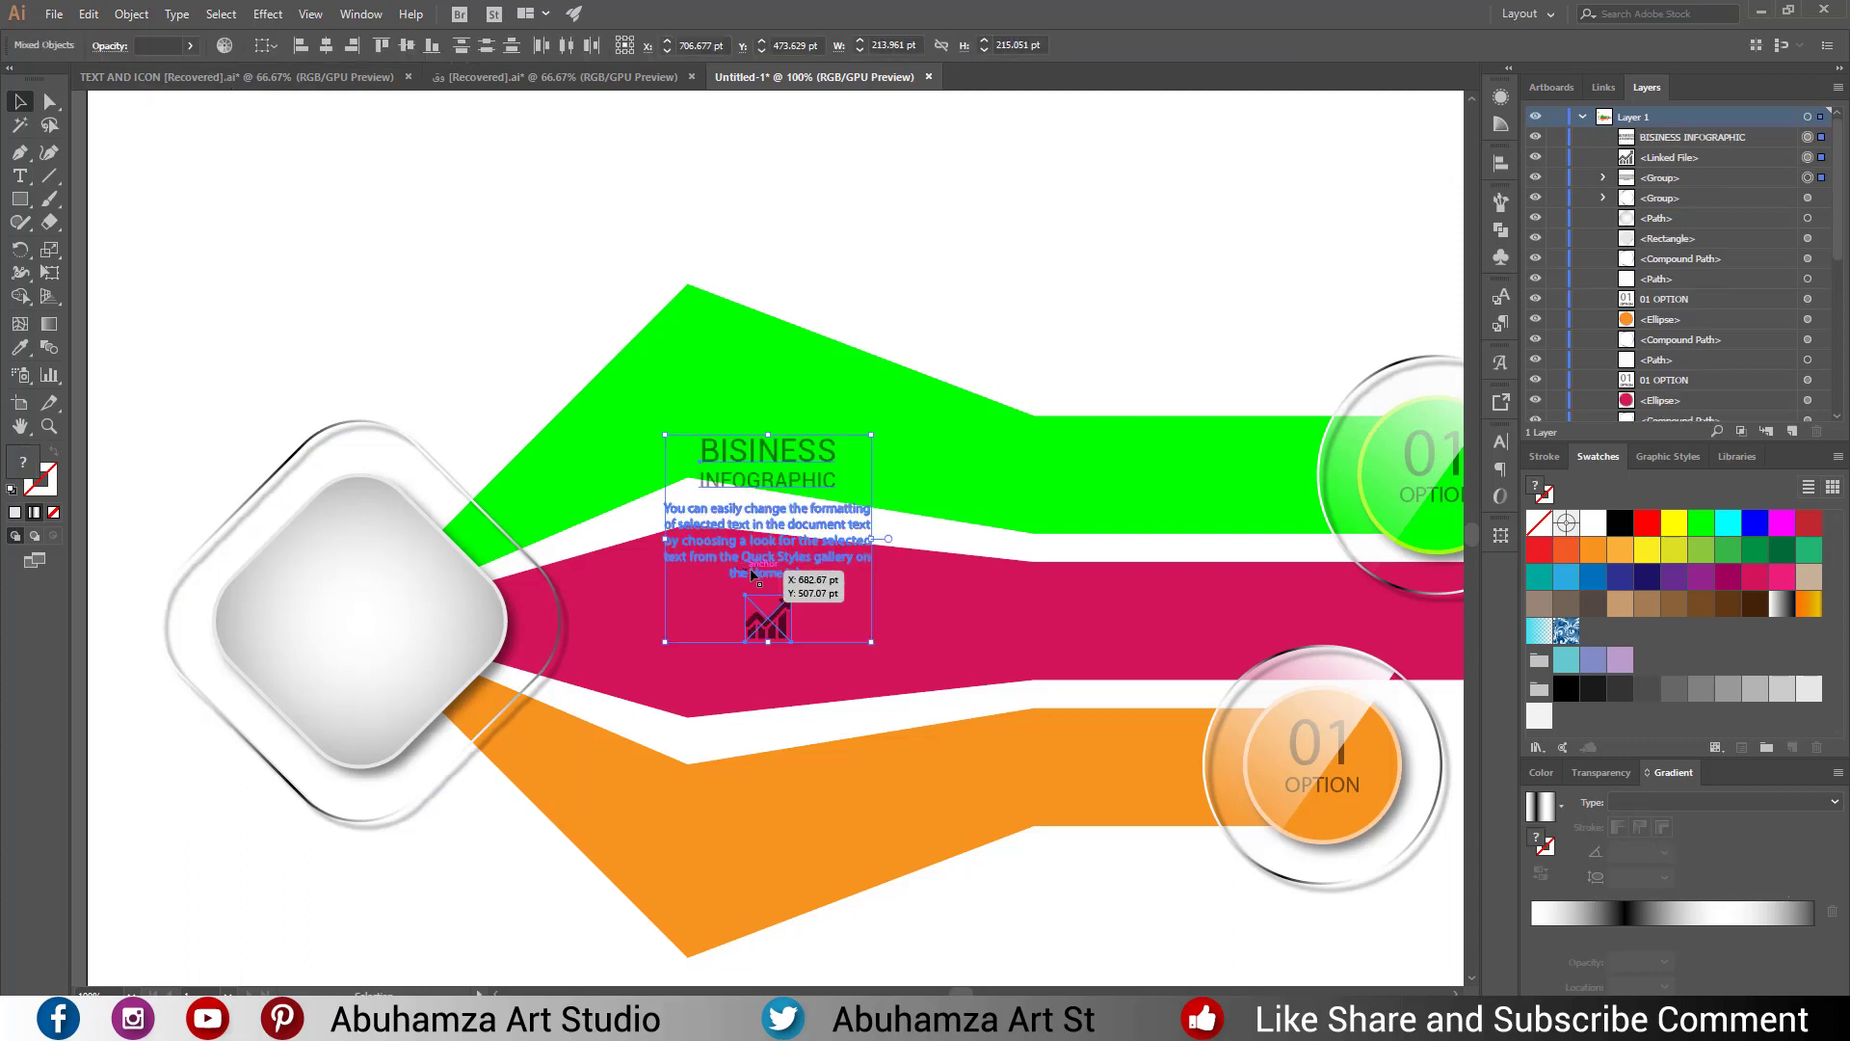
left_click_drag(753, 574, 356, 678)
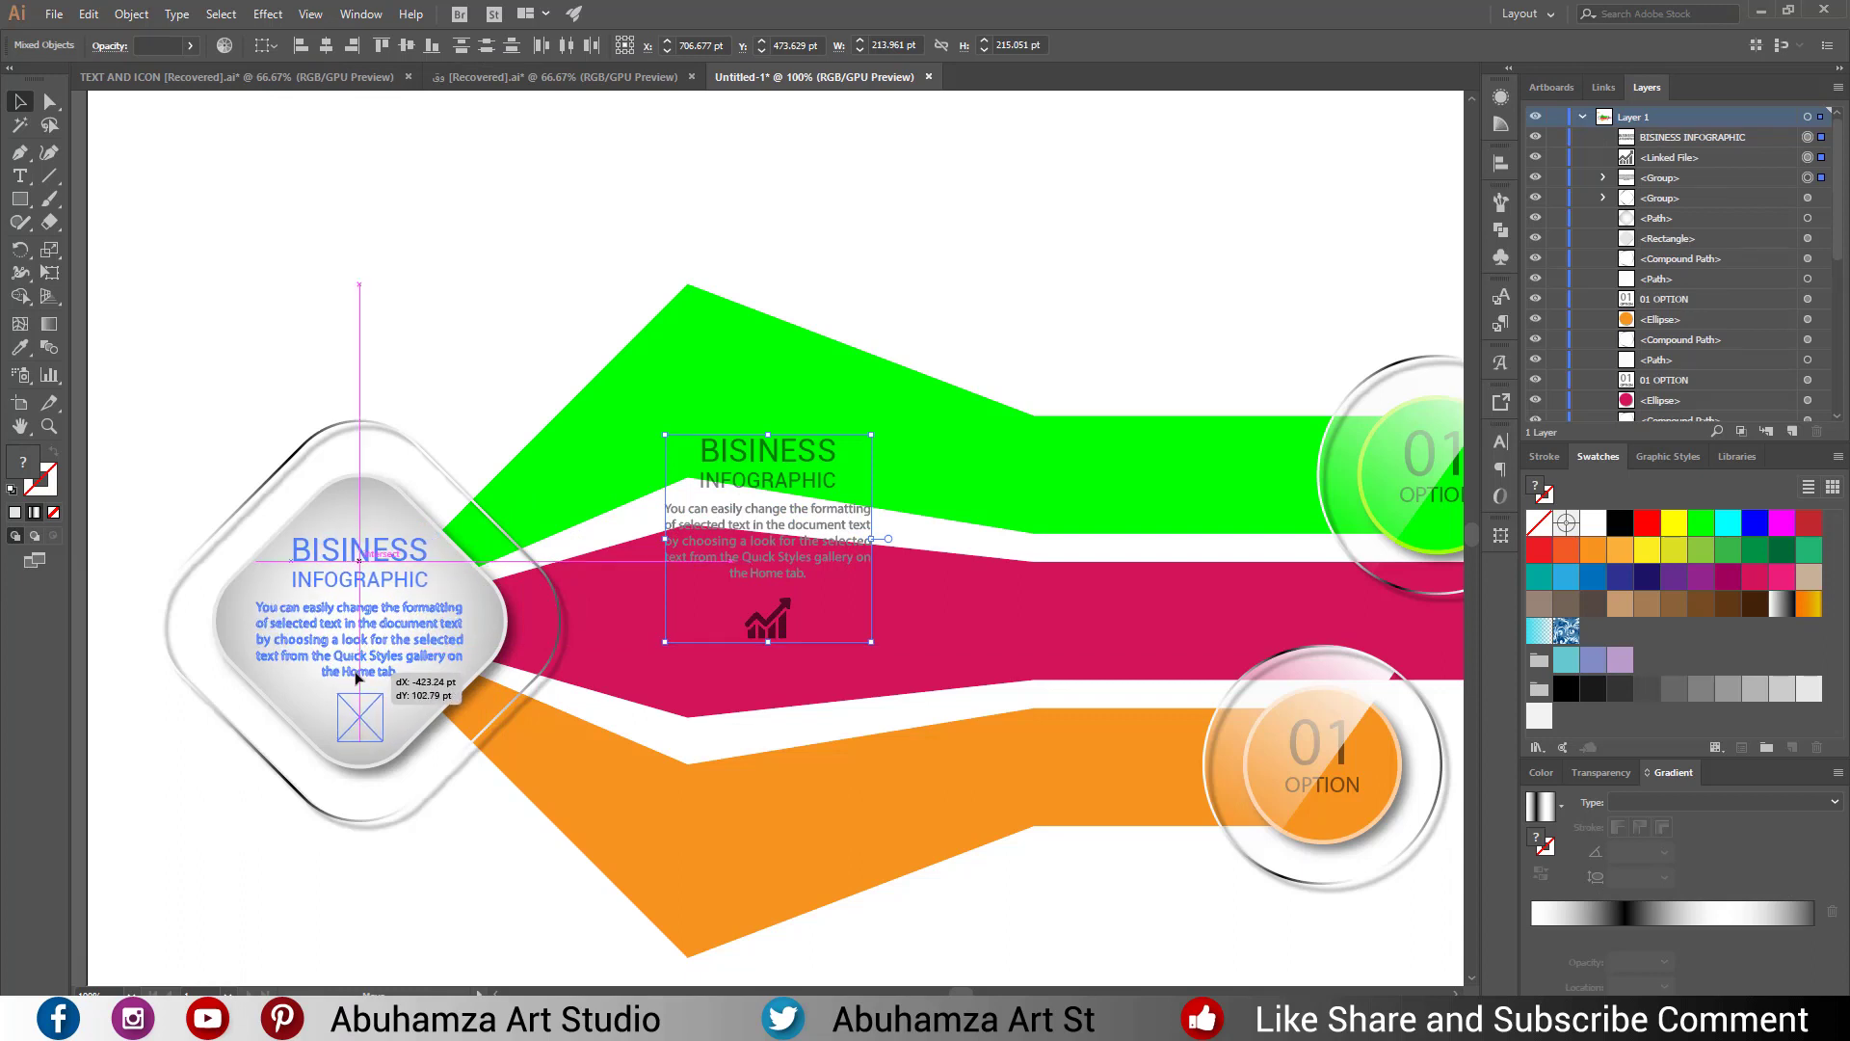
left_click_drag(355, 677, 356, 678)
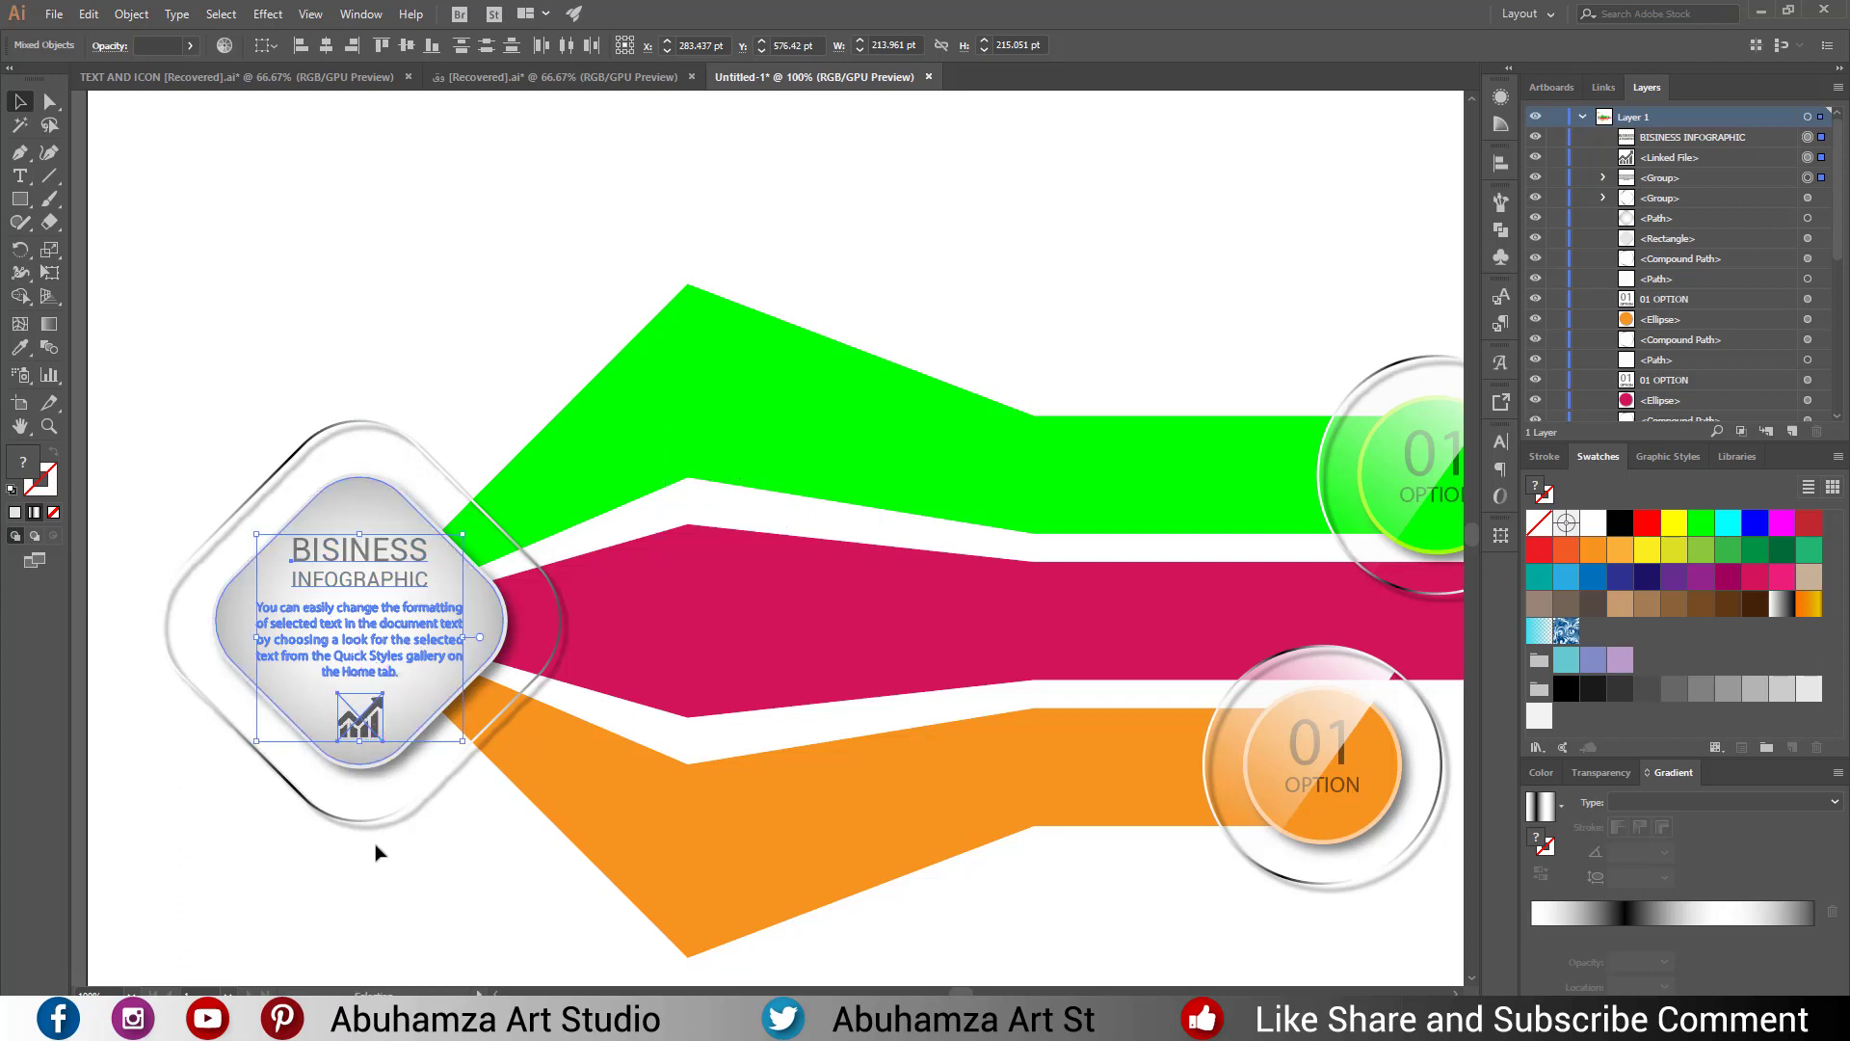
left_click(382, 912)
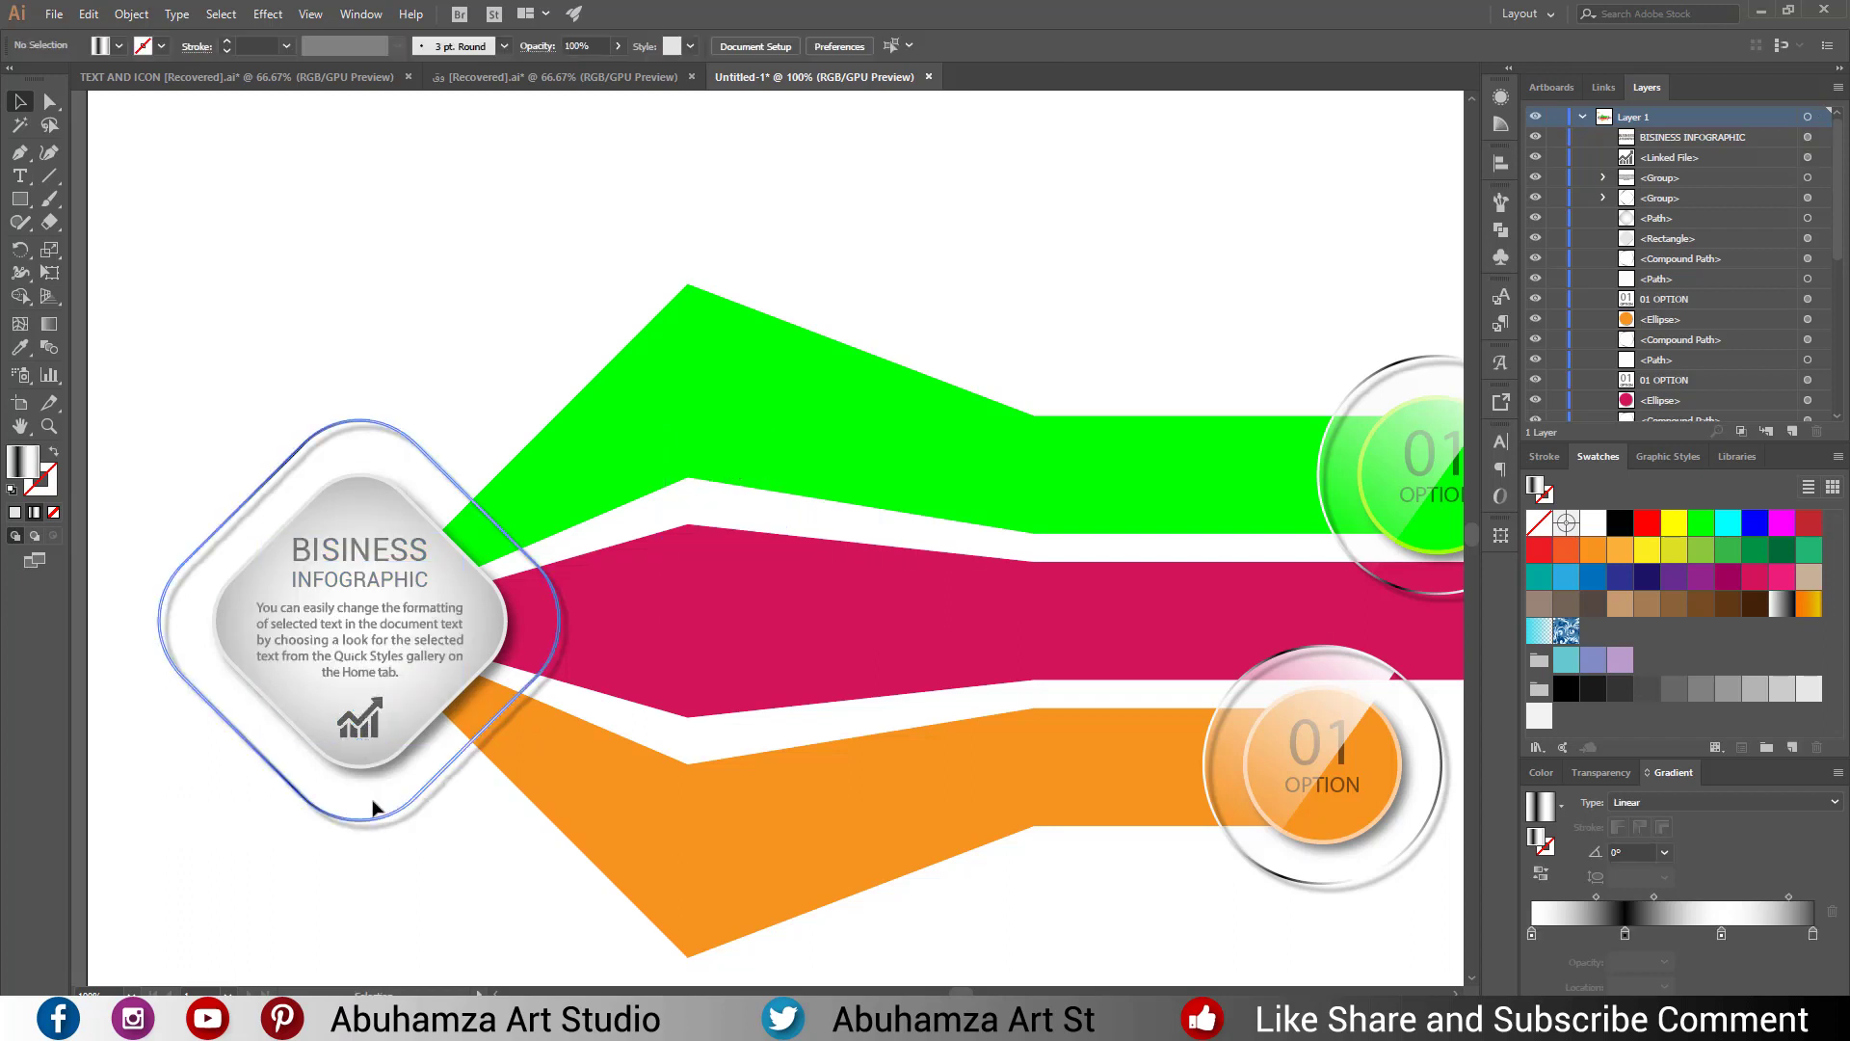
Scale the chart icon, hub text and diamond down together so the text fits.
left_click(360, 721)
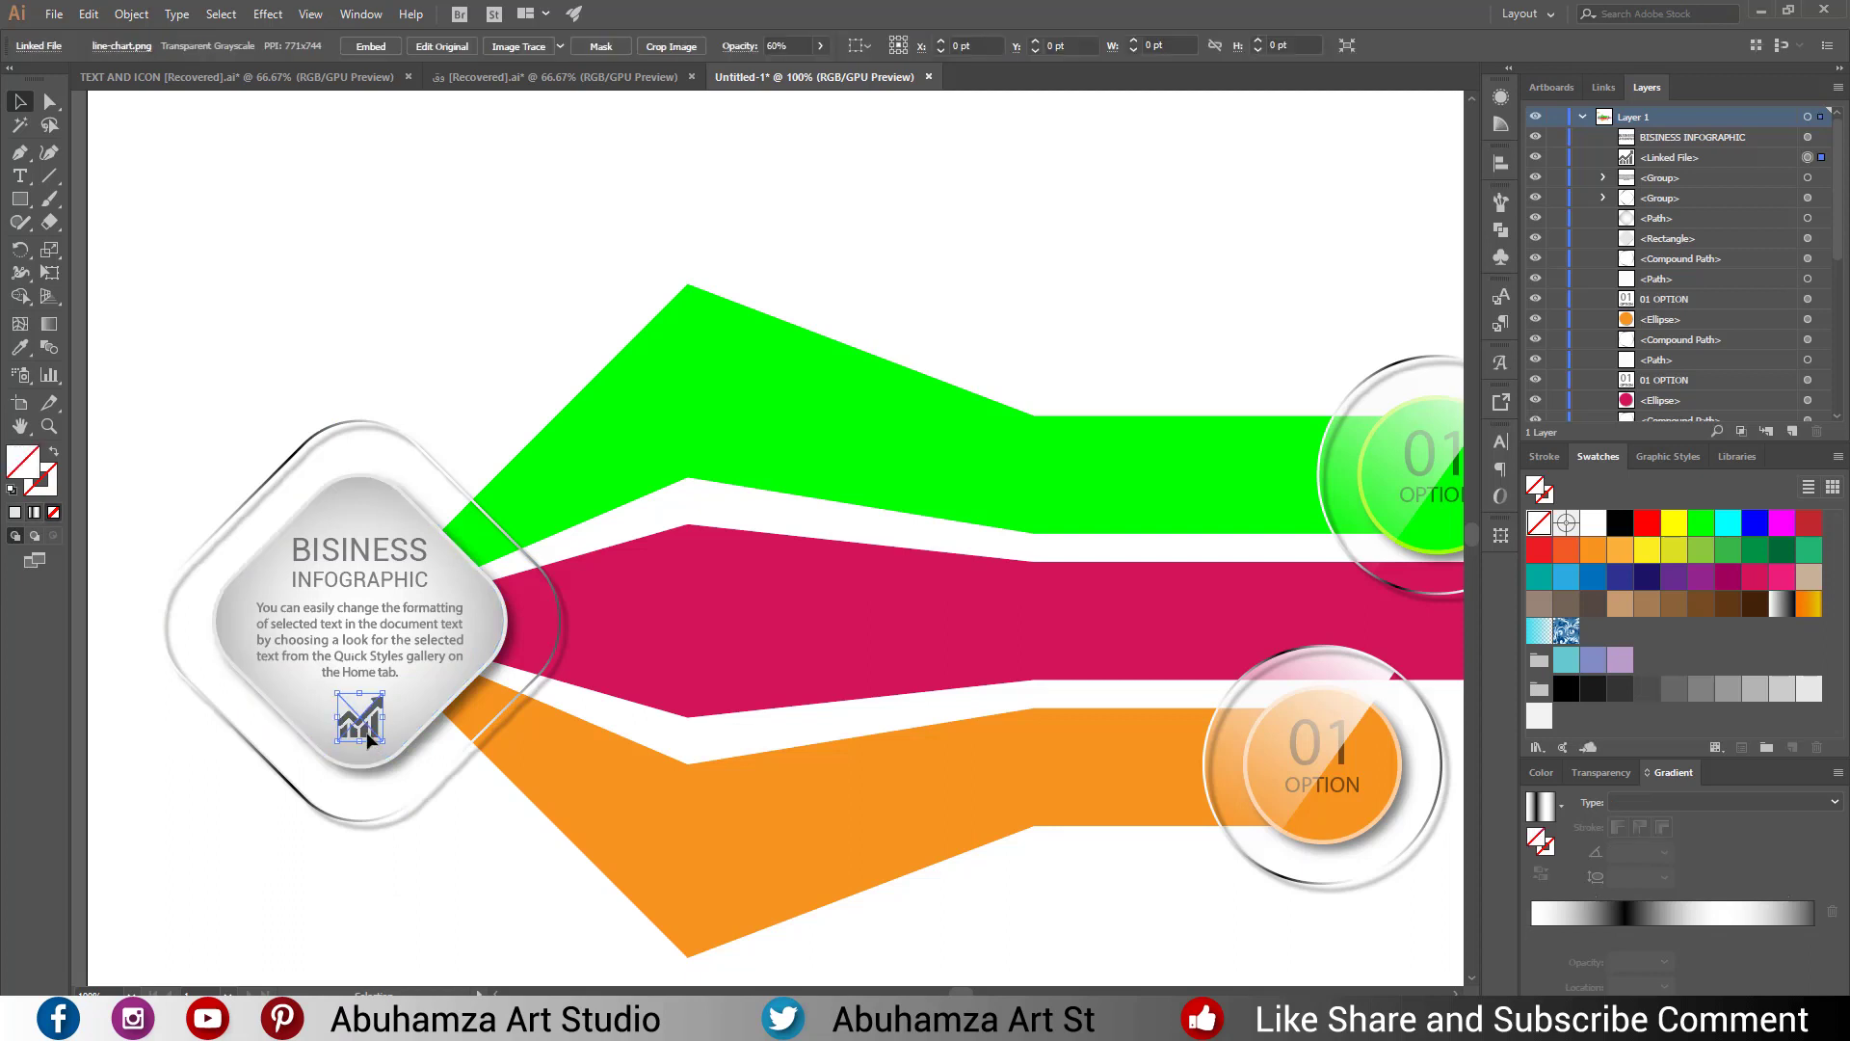
left_click(367, 563, "shift")
left_click(463, 536, "shift")
left_click_drag(464, 535, 454, 543)
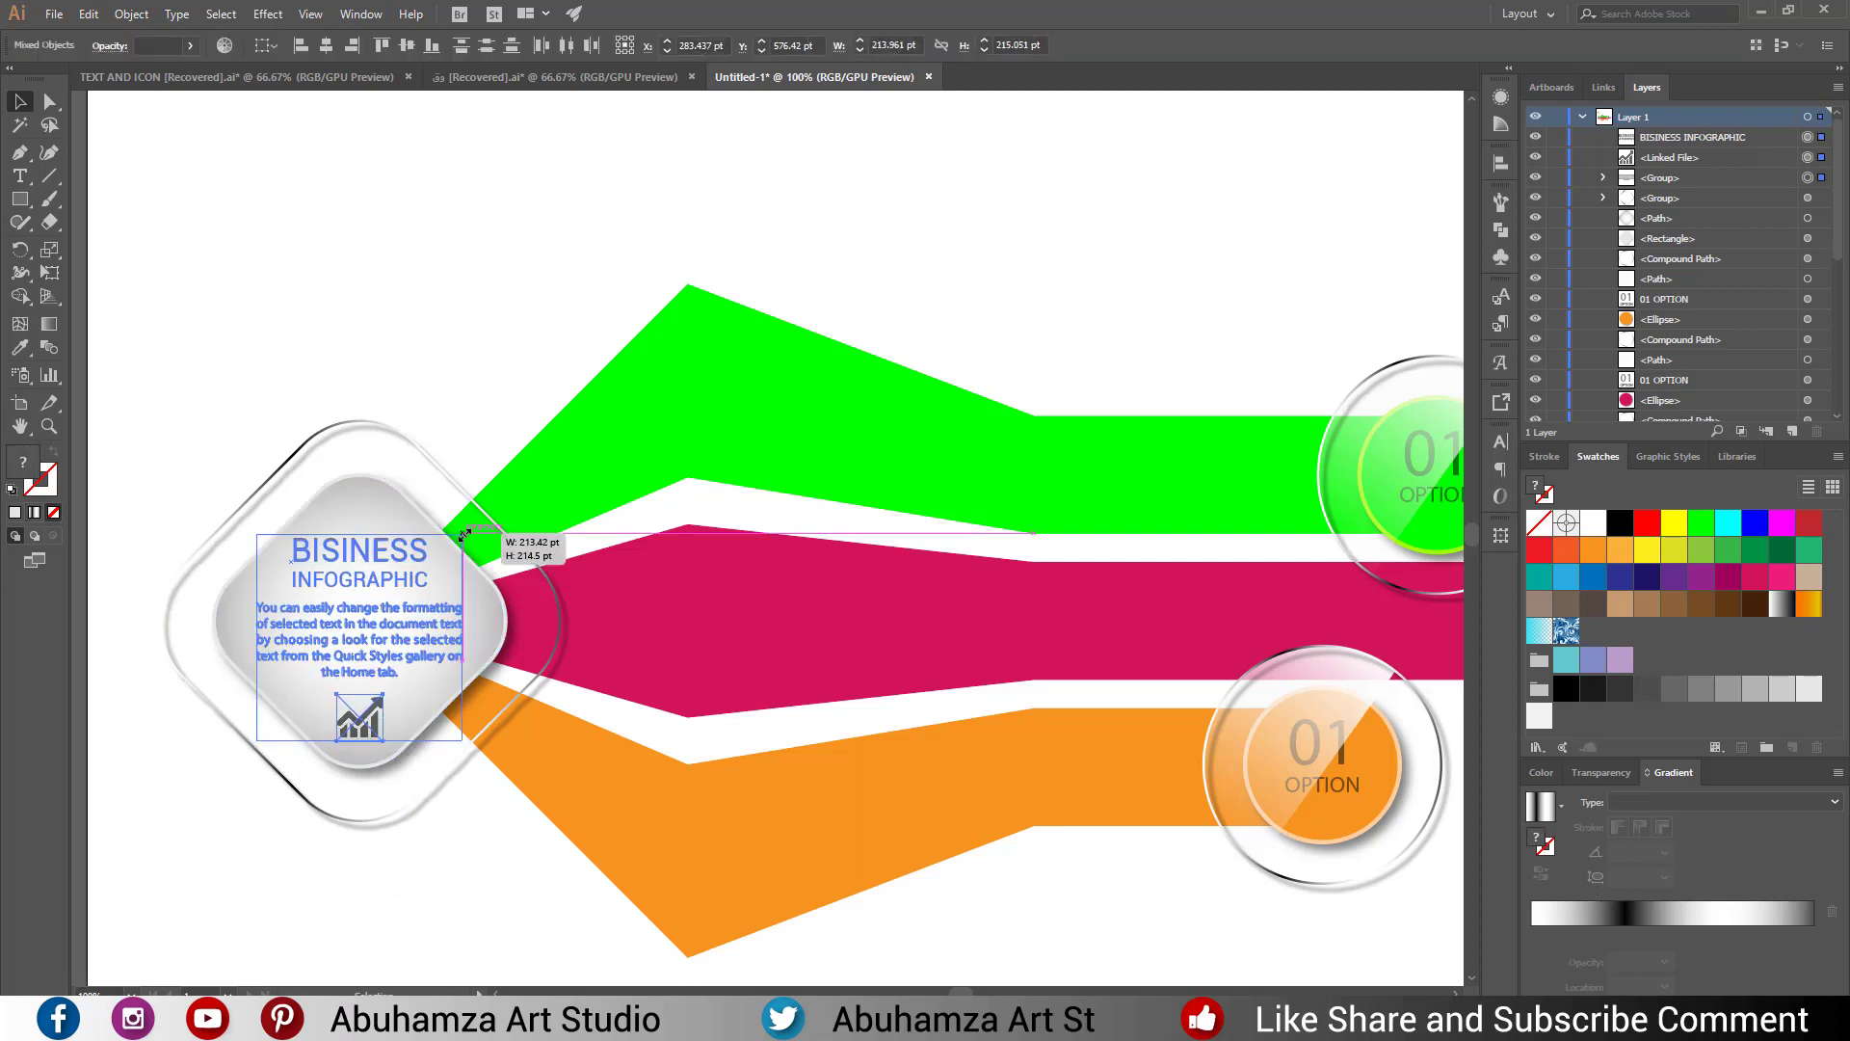
left_click(473, 882)
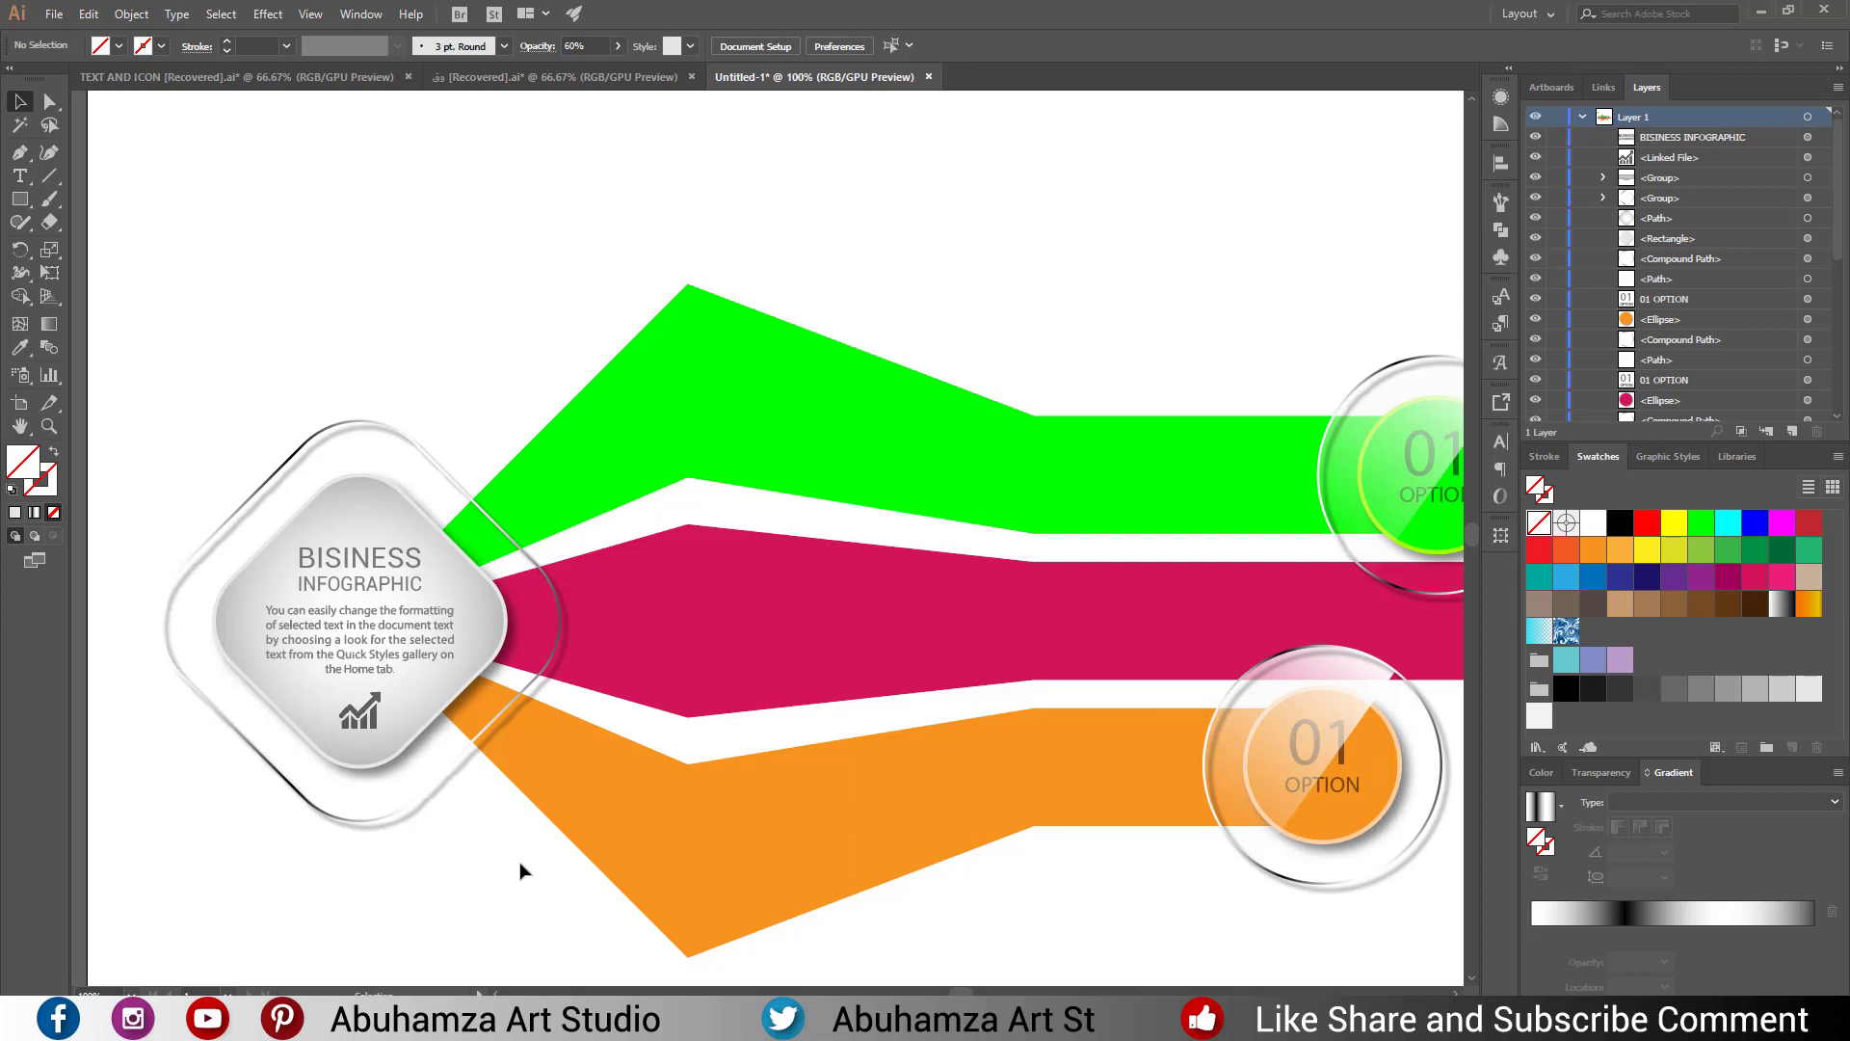
left_click(19, 199)
Draw a tall narrow ellipse spanning the three bands.
key("z")
left_click(876, 654, "alt")
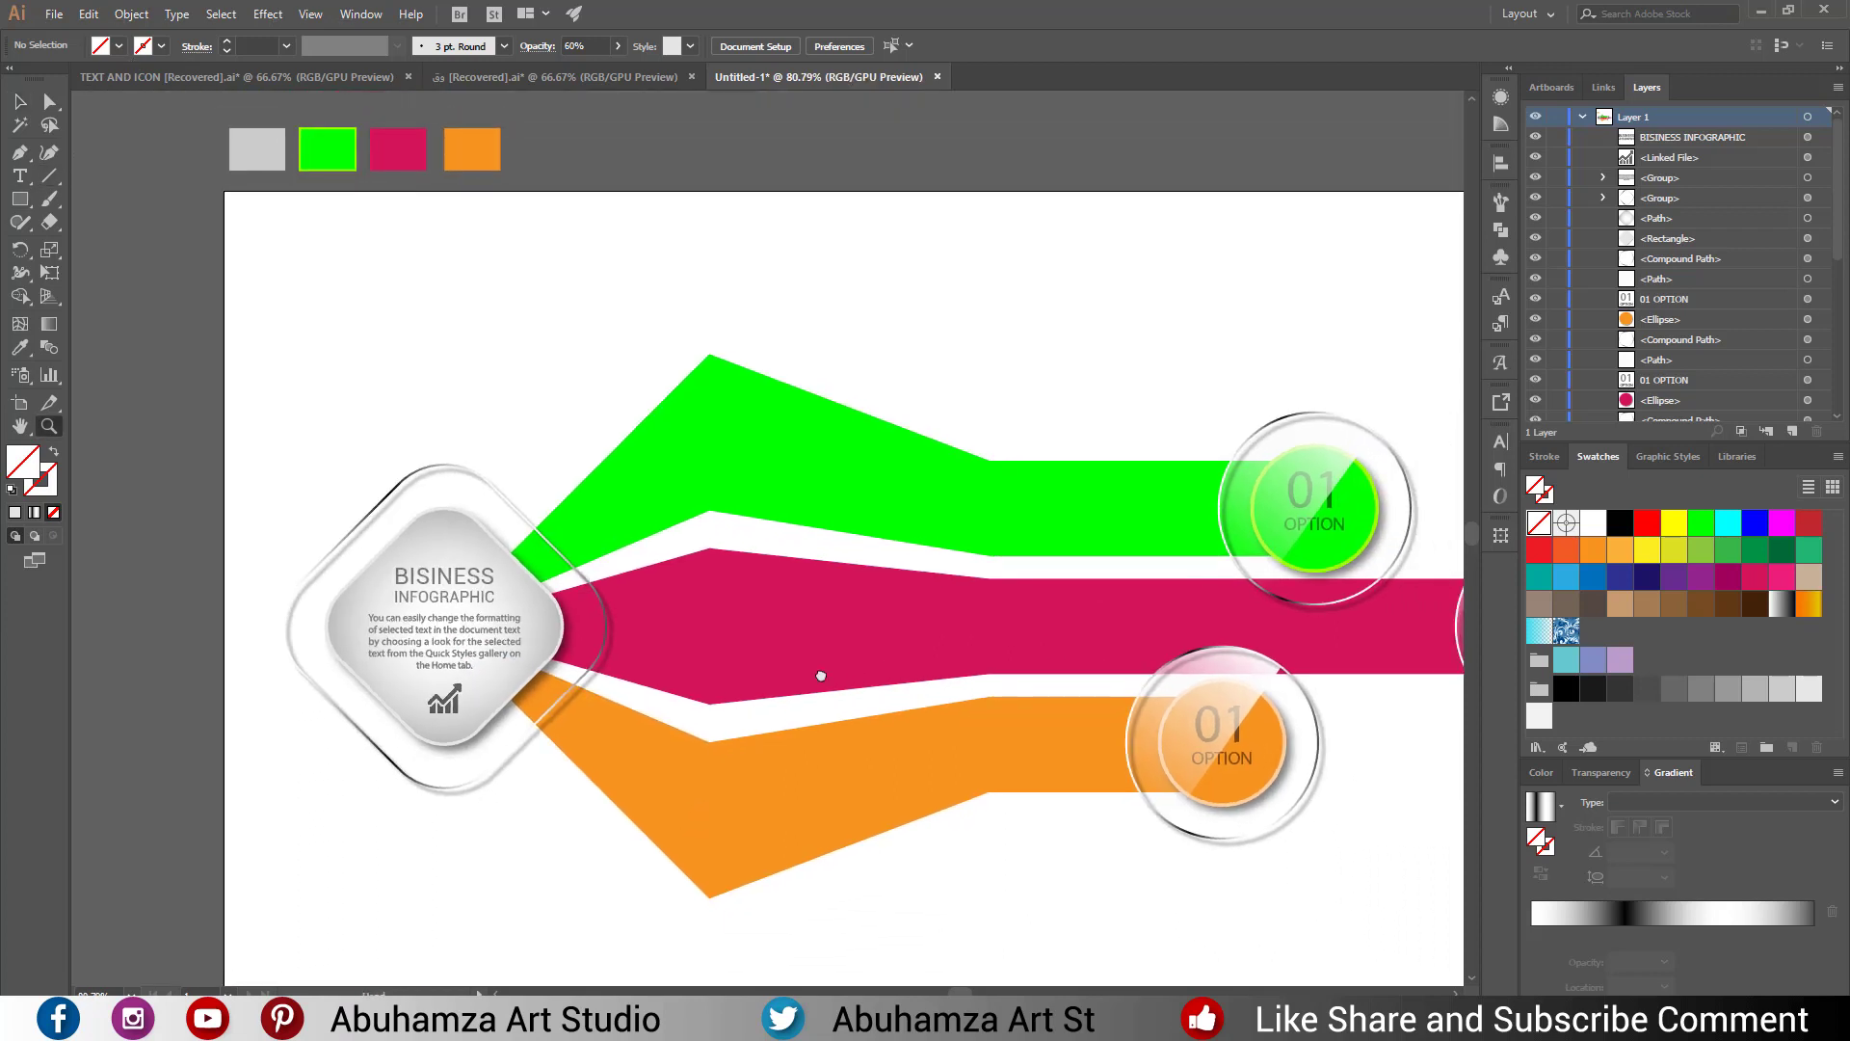
mouse_move(19, 198)
left_mouse_down()
mouse_move(81, 216)
mouse_move(101, 245)
left_mouse_up()
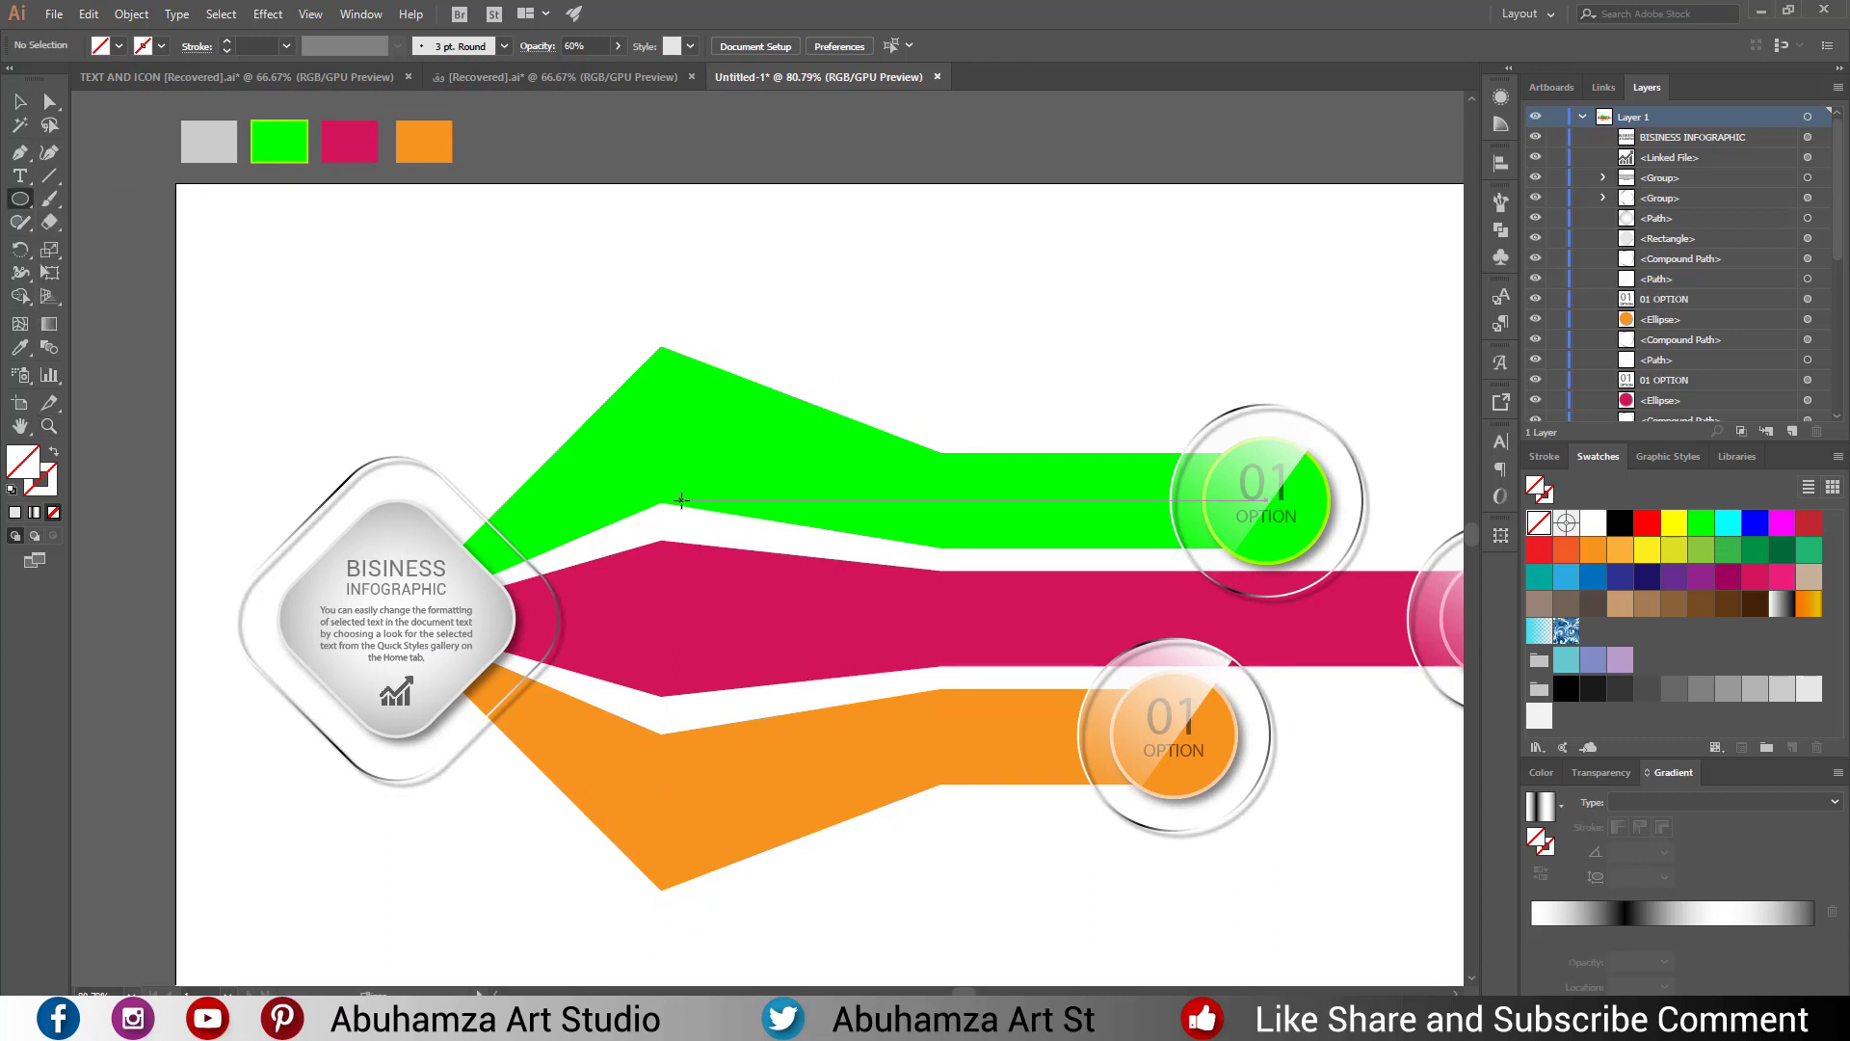
mouse_move(662, 303)
left_mouse_down()
mouse_move(726, 946)
mouse_move(743, 957)
left_mouse_up()
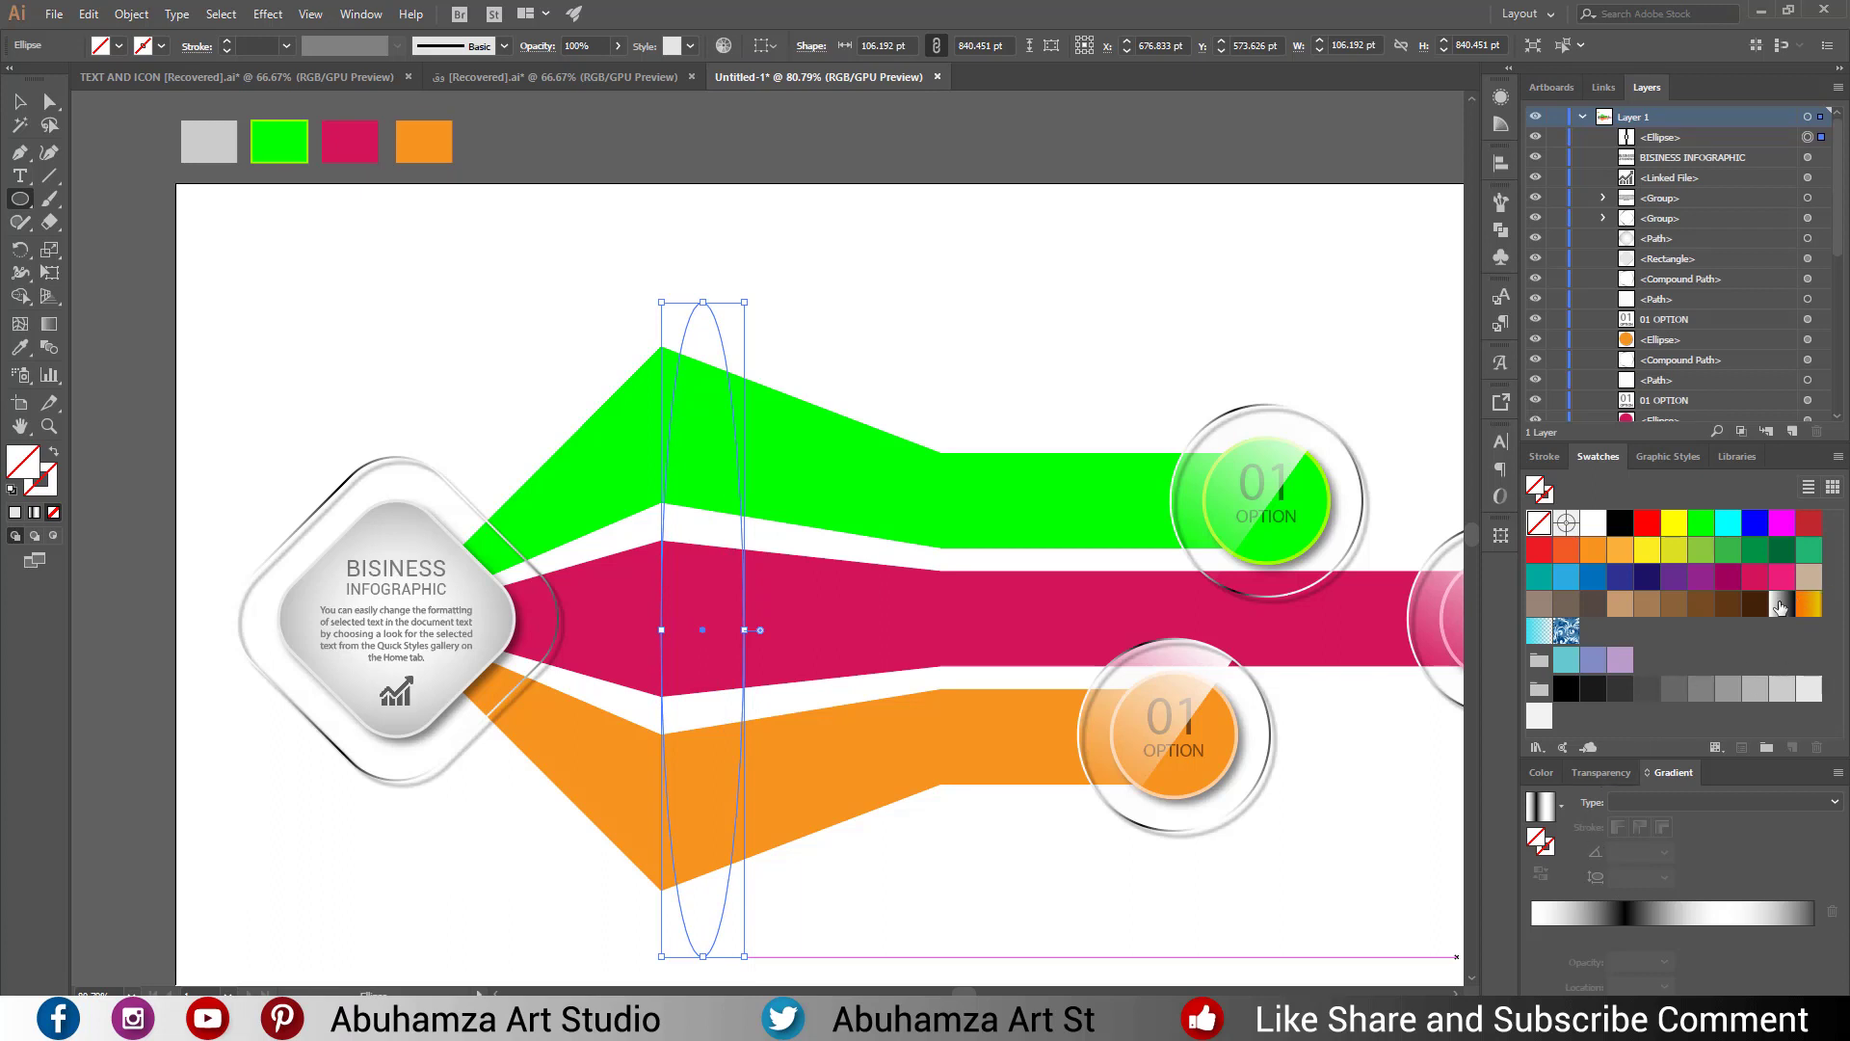
Fill the ellipse with a reversed radial gradient, black at the centre.
left_click(1781, 605)
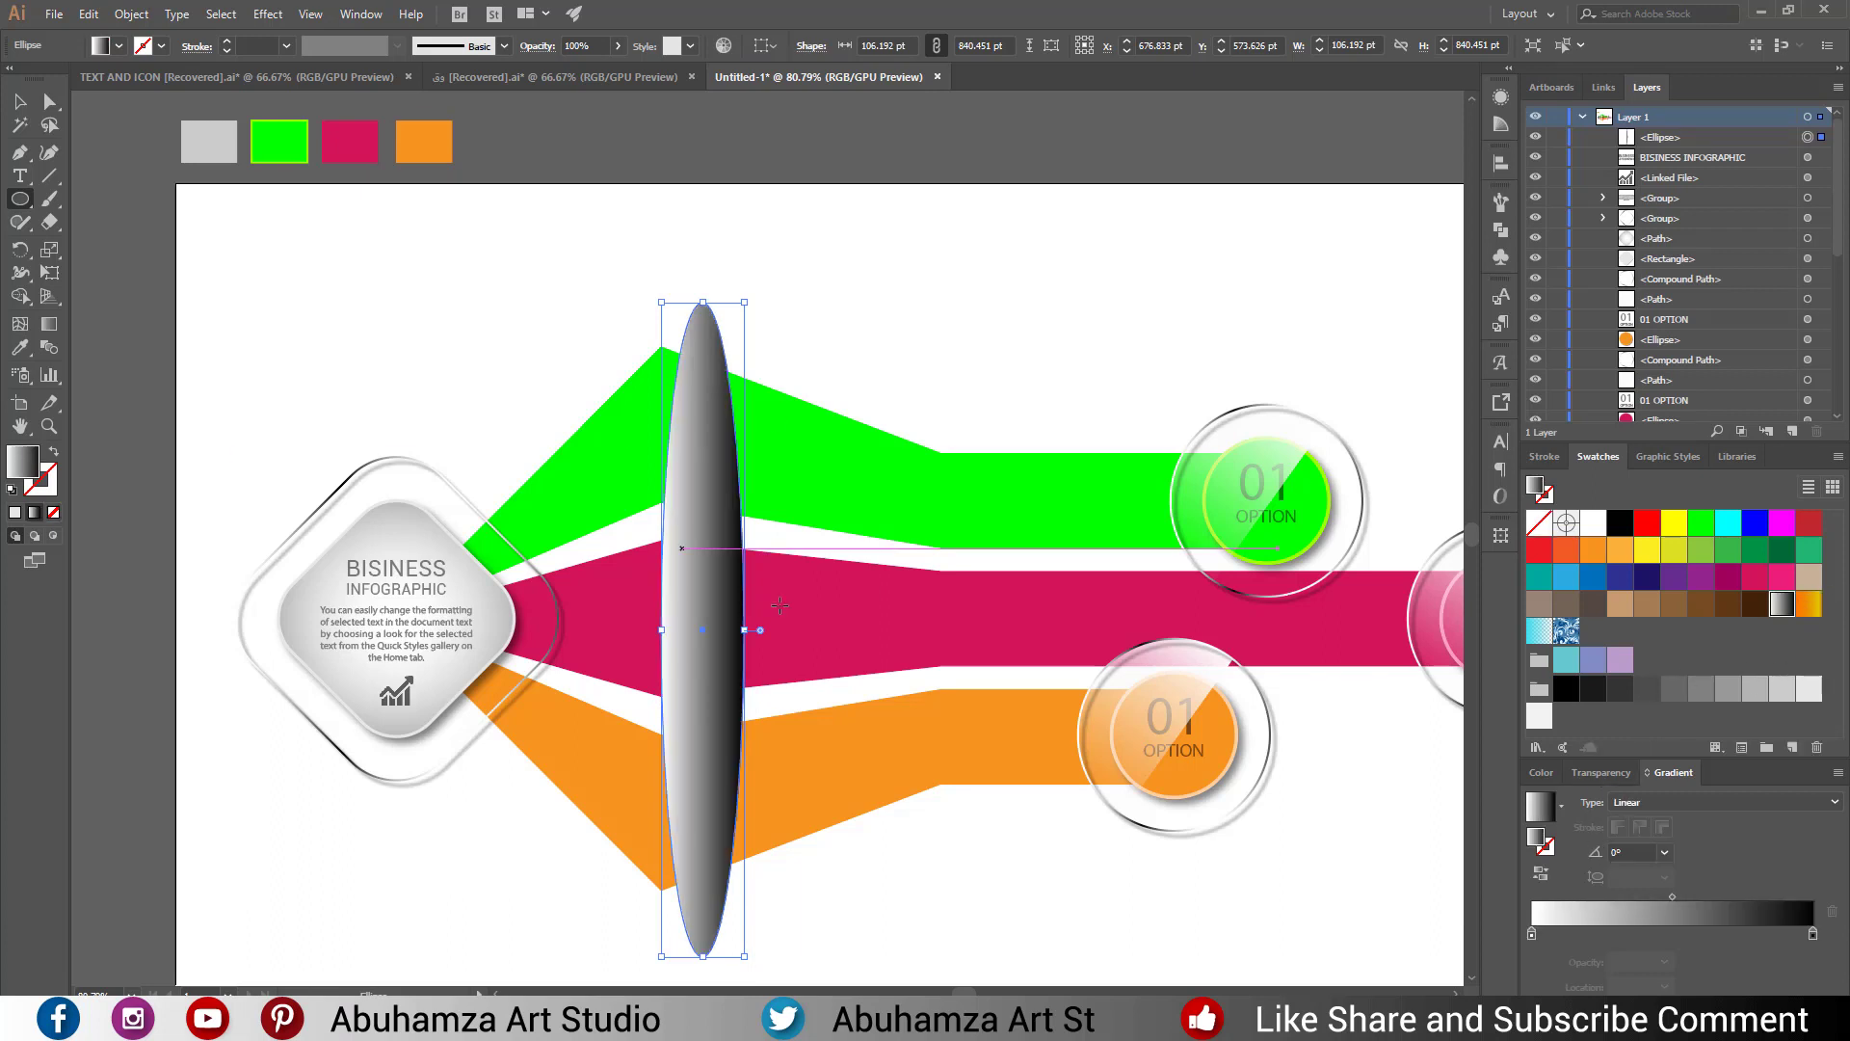
left_click(1600, 771)
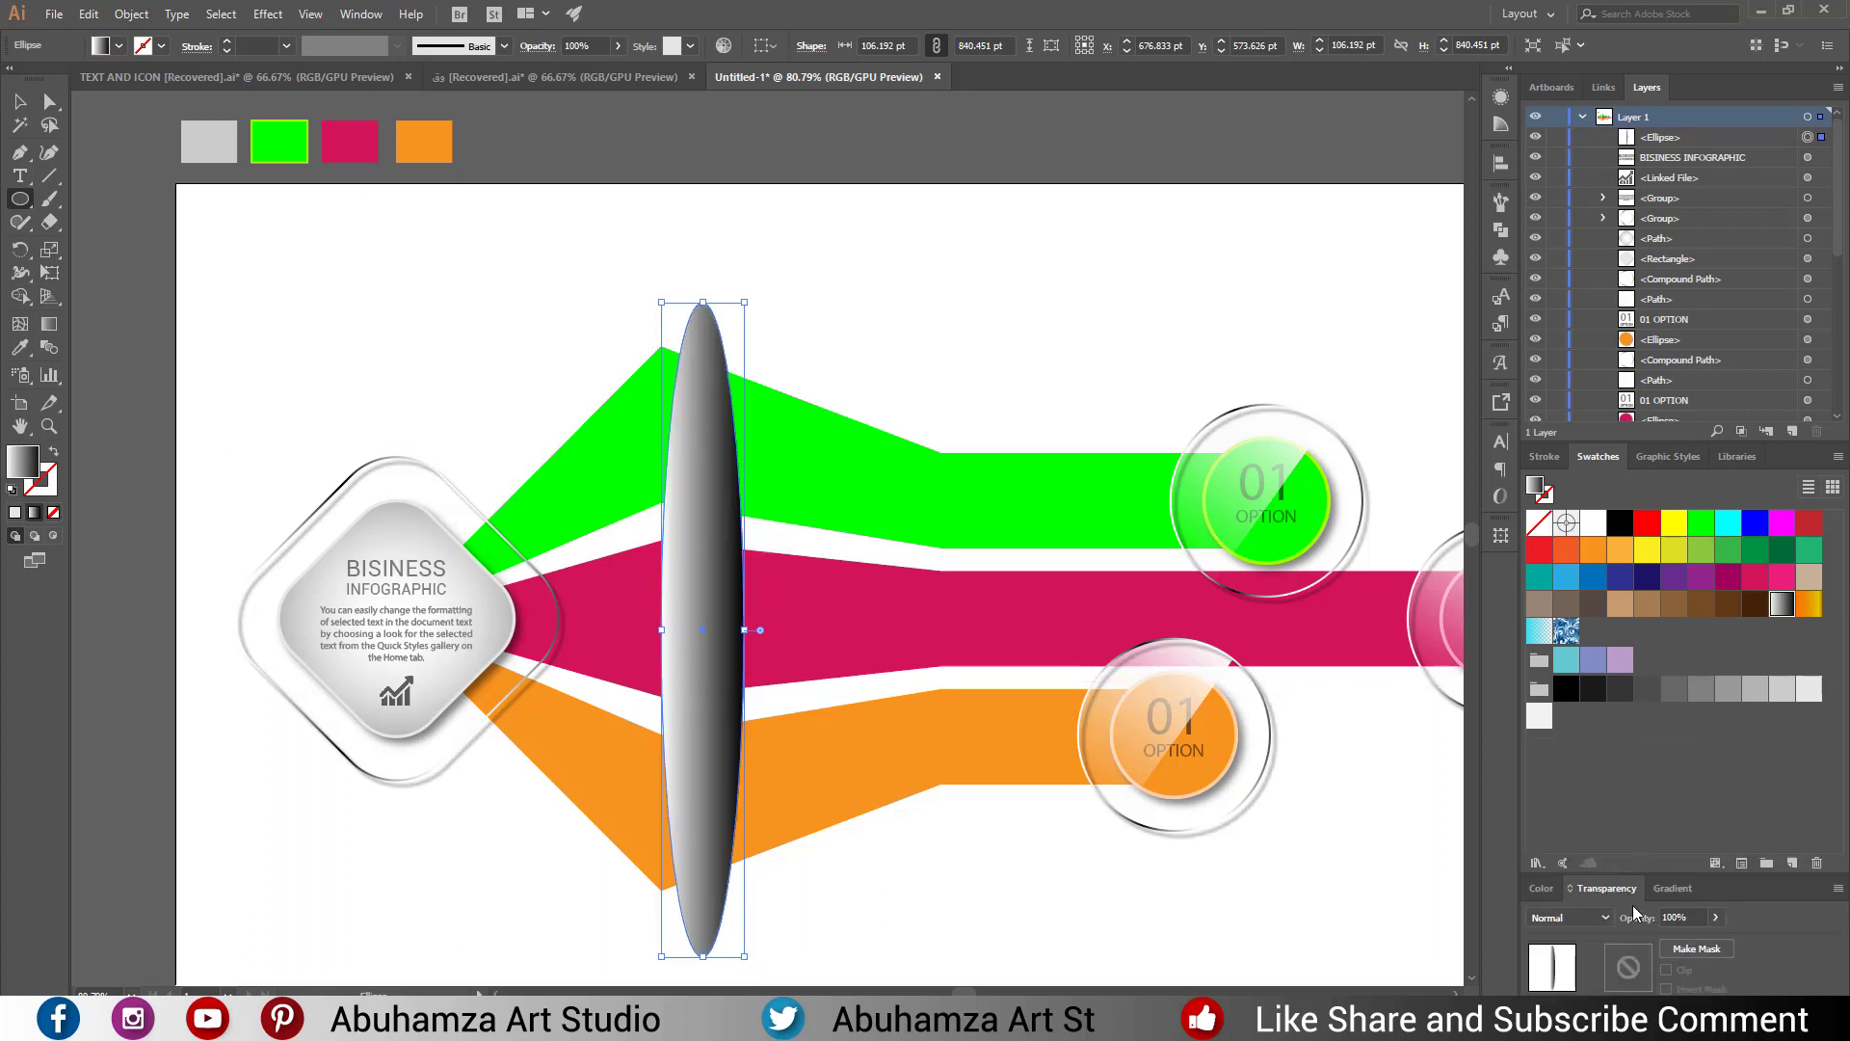
left_click(1666, 888)
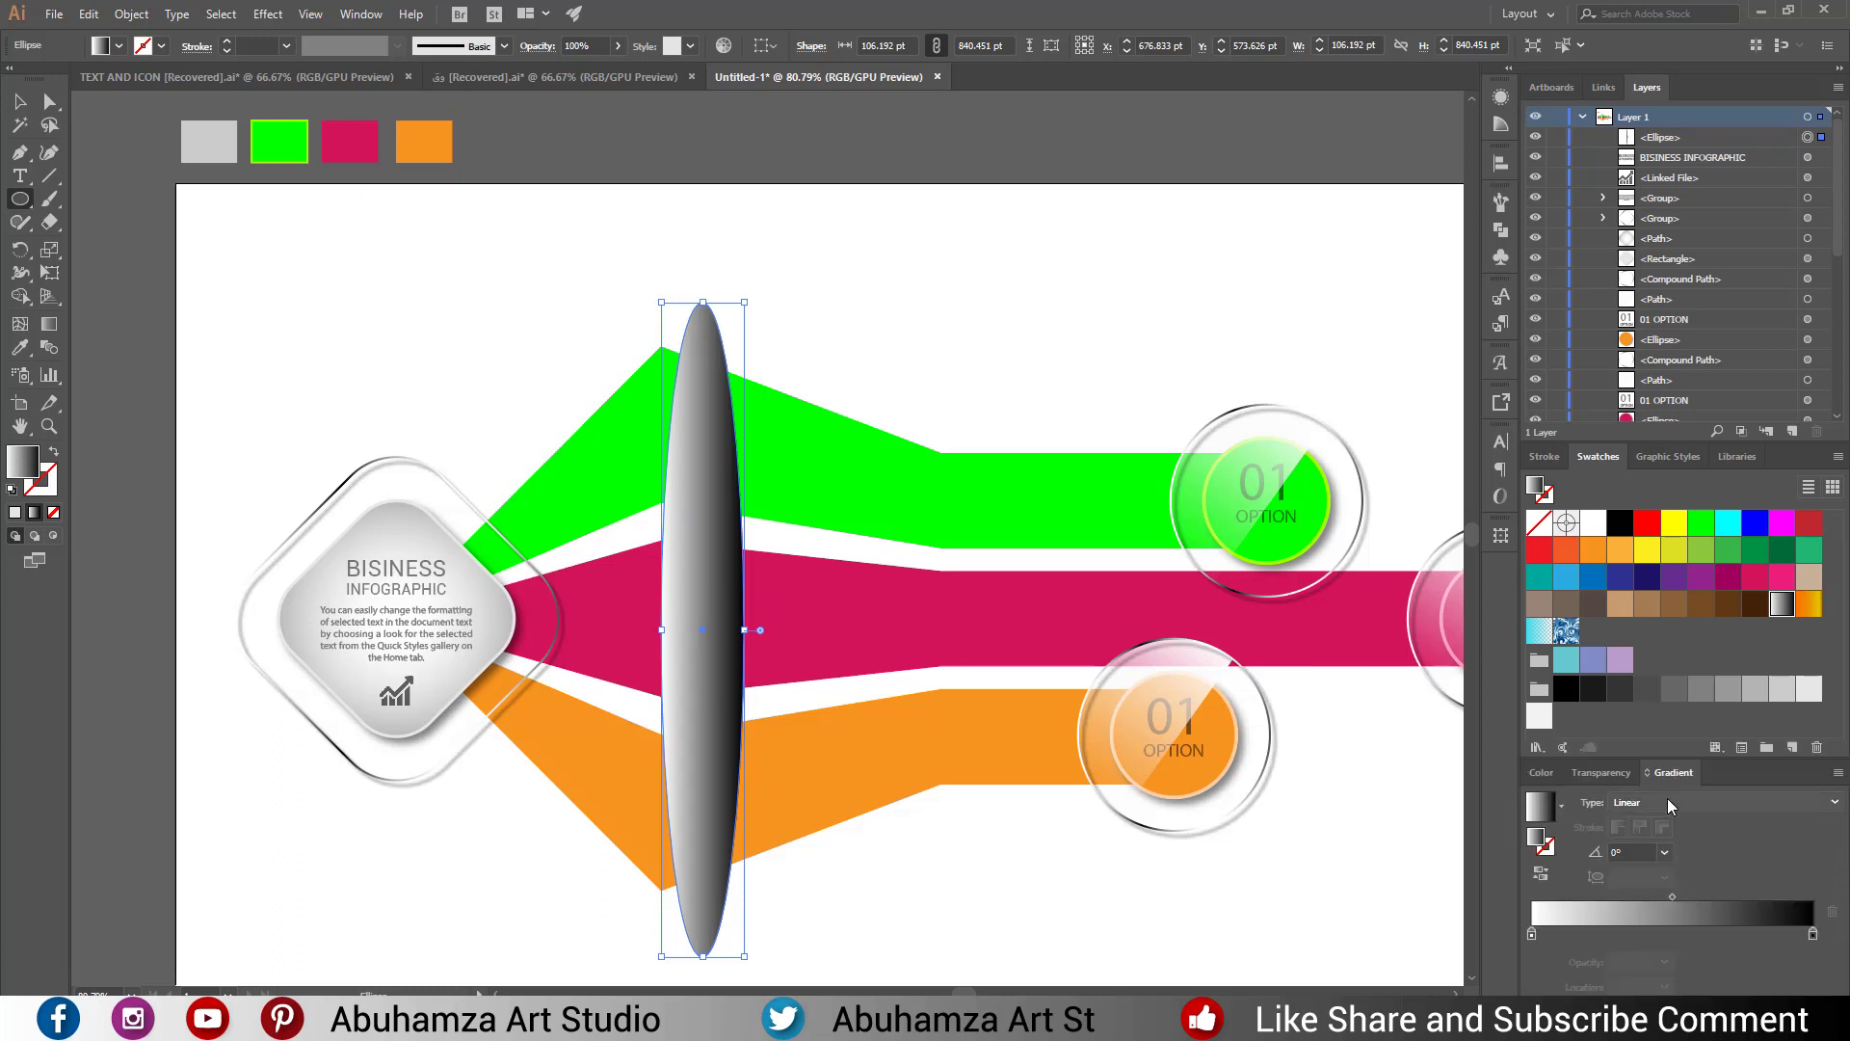
left_click(1667, 799)
left_click(1678, 844)
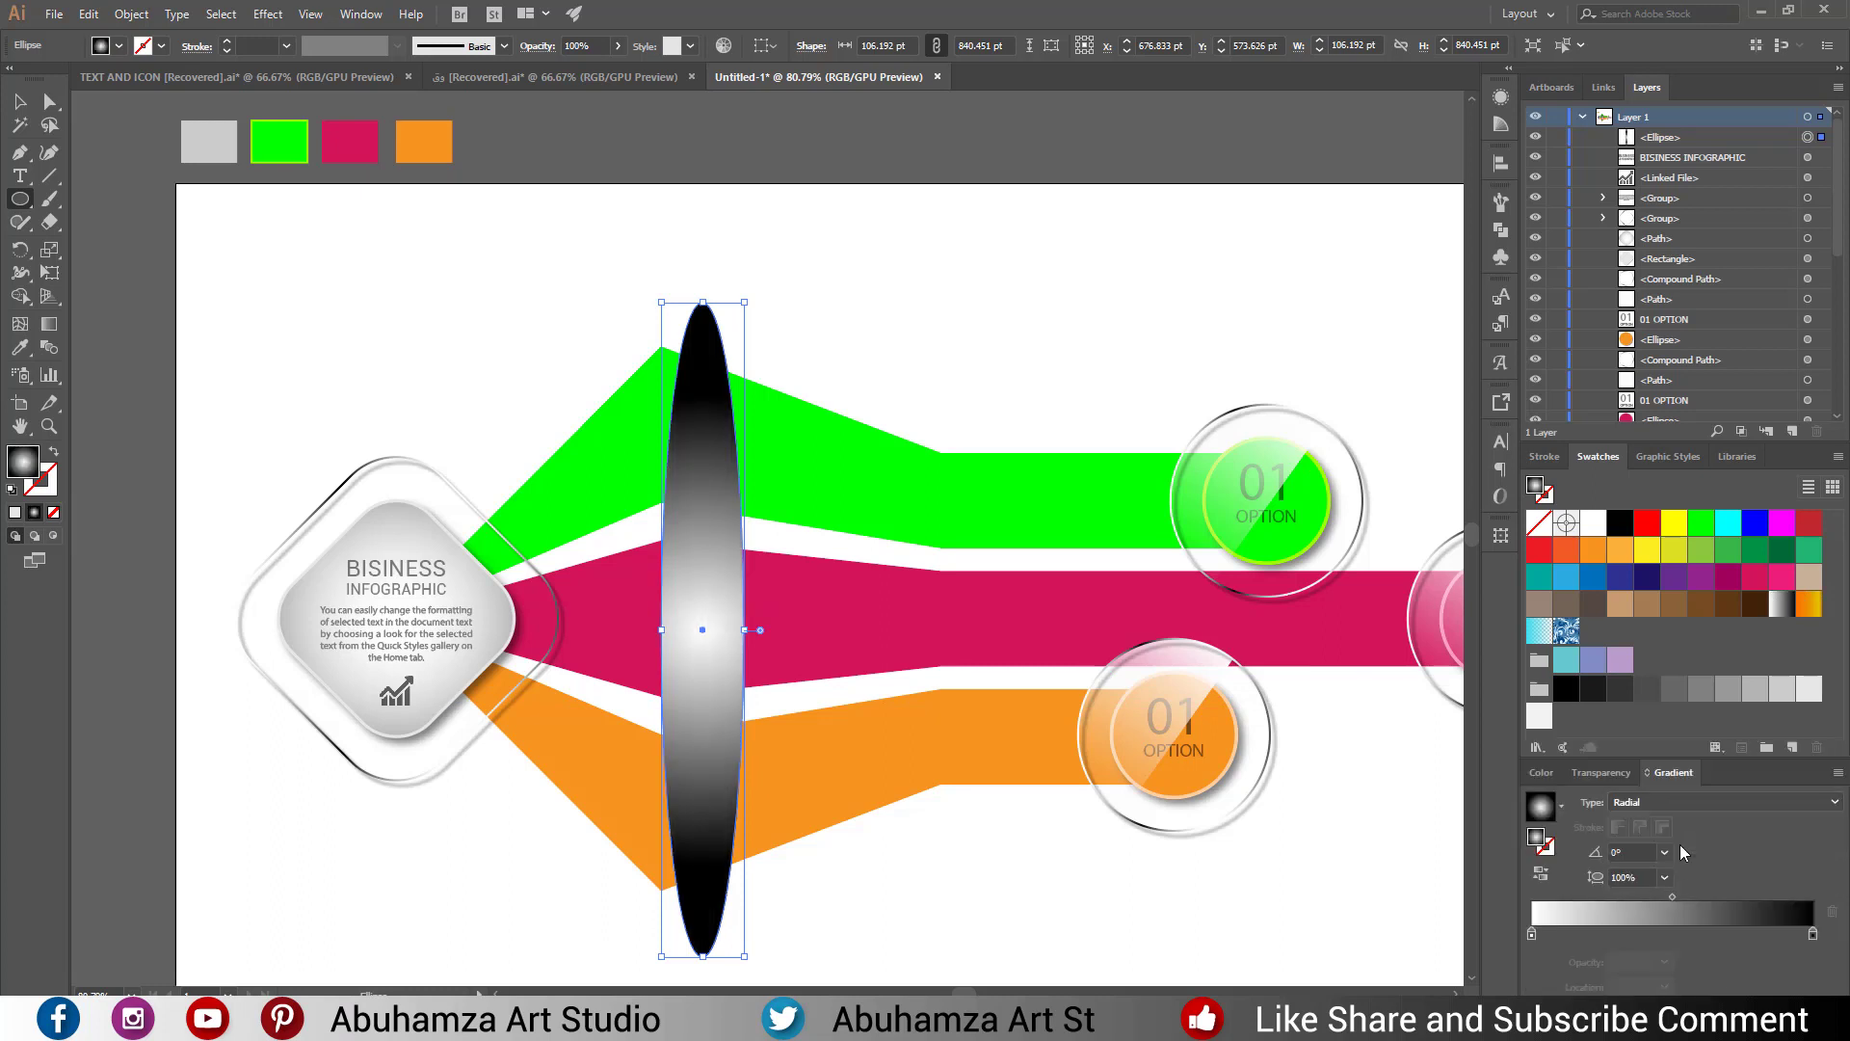
left_click(1541, 877)
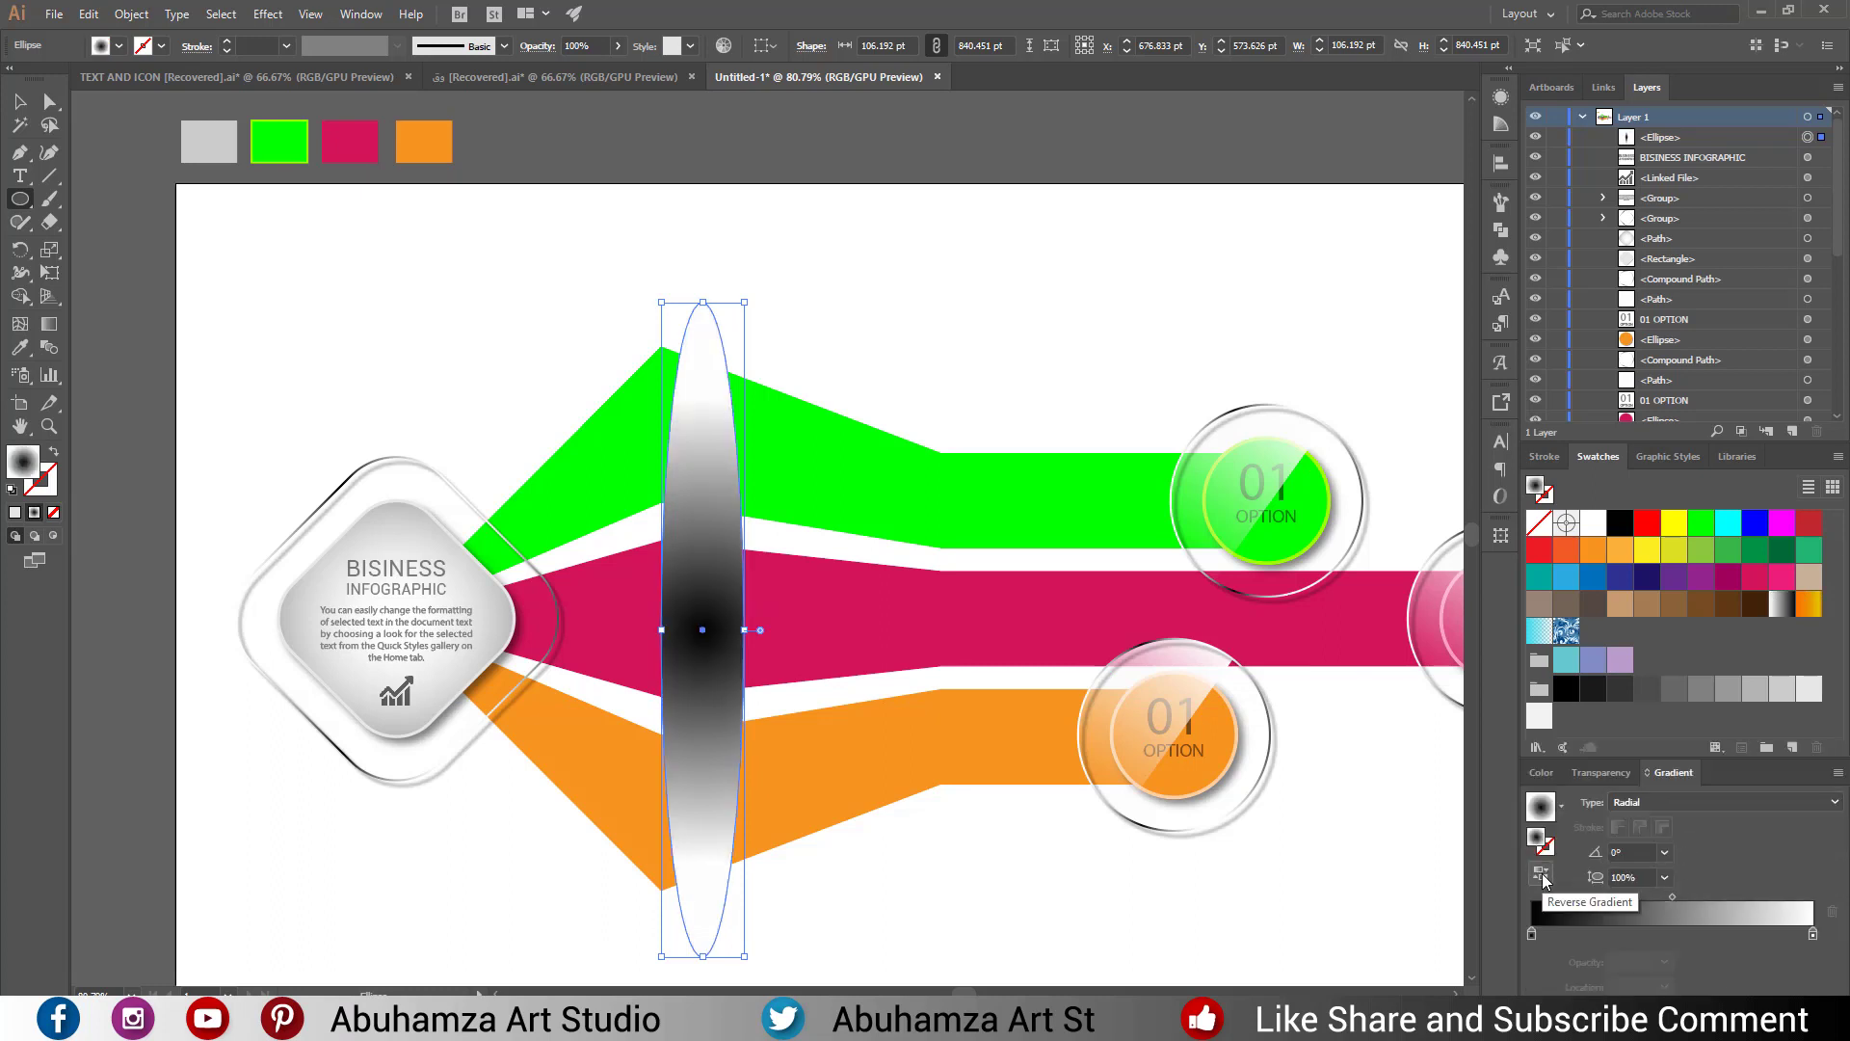
Shrink the radial gradient's radius and stretch it vertically along the ellipse.
left_click(49, 324)
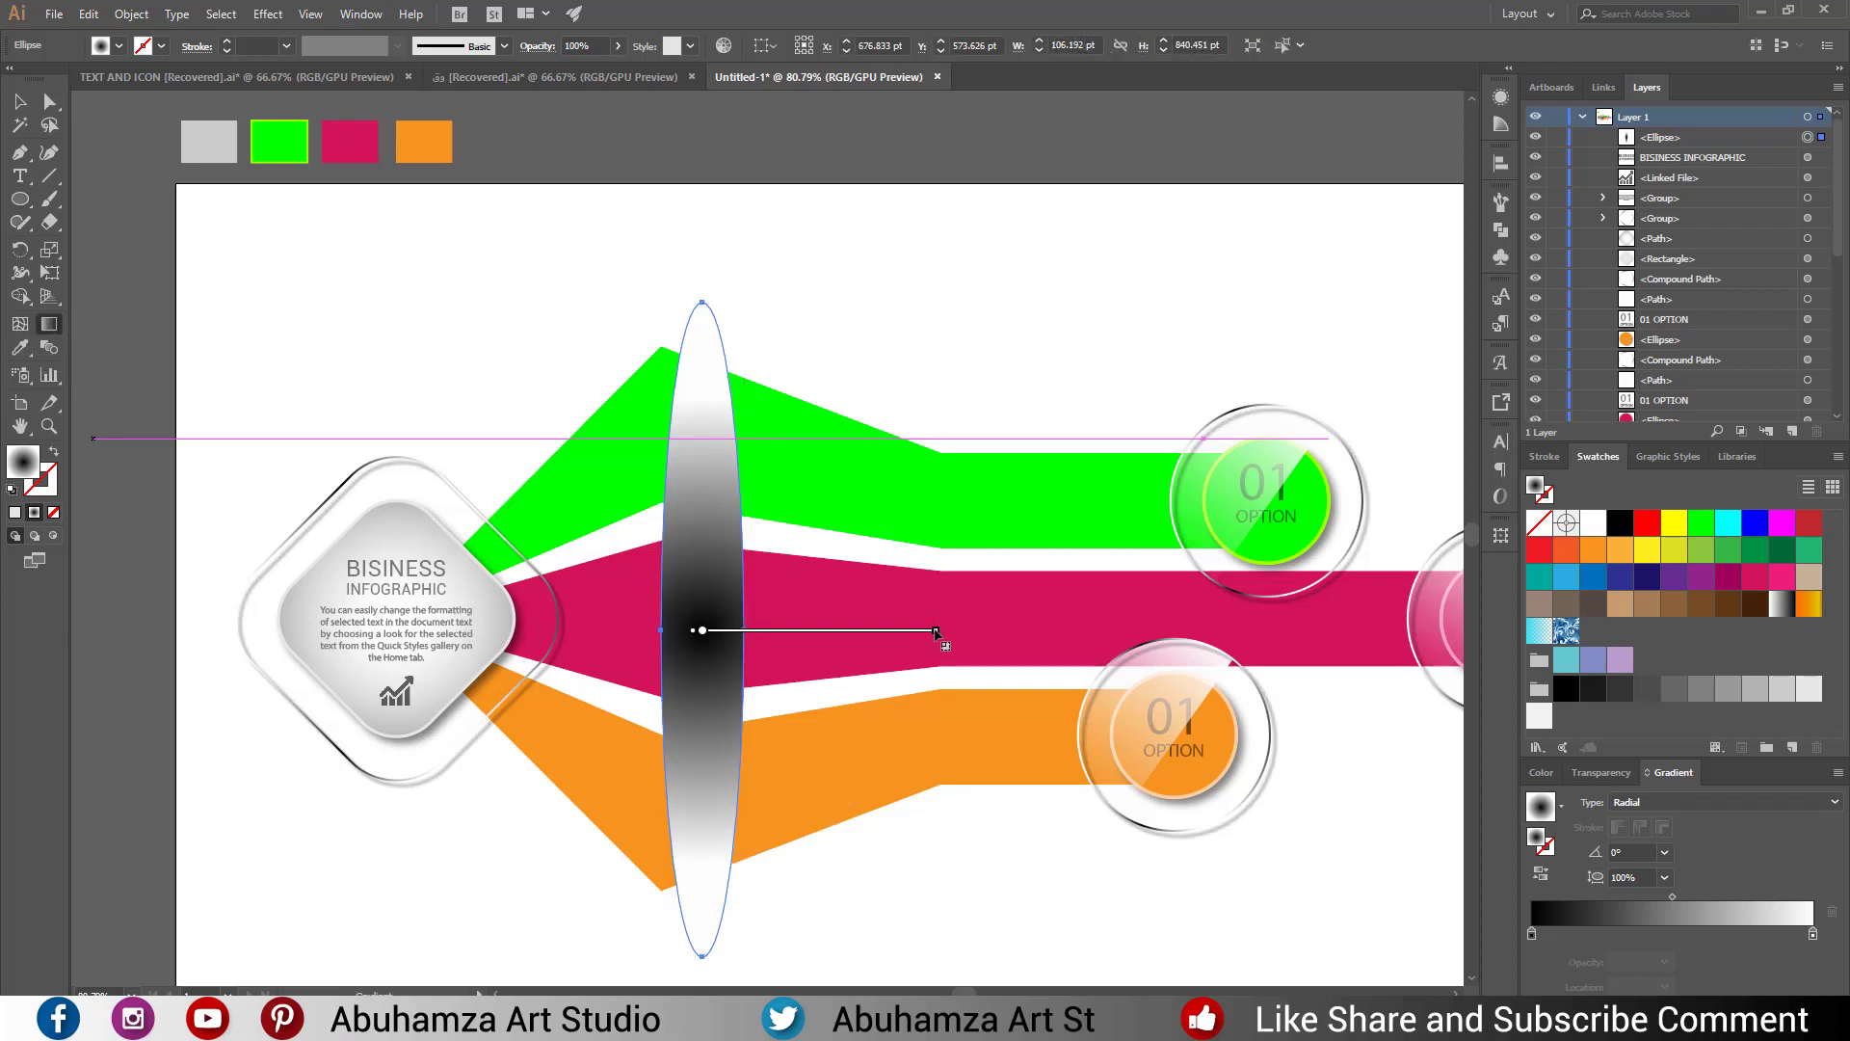
left_click_drag(936, 631, 741, 631)
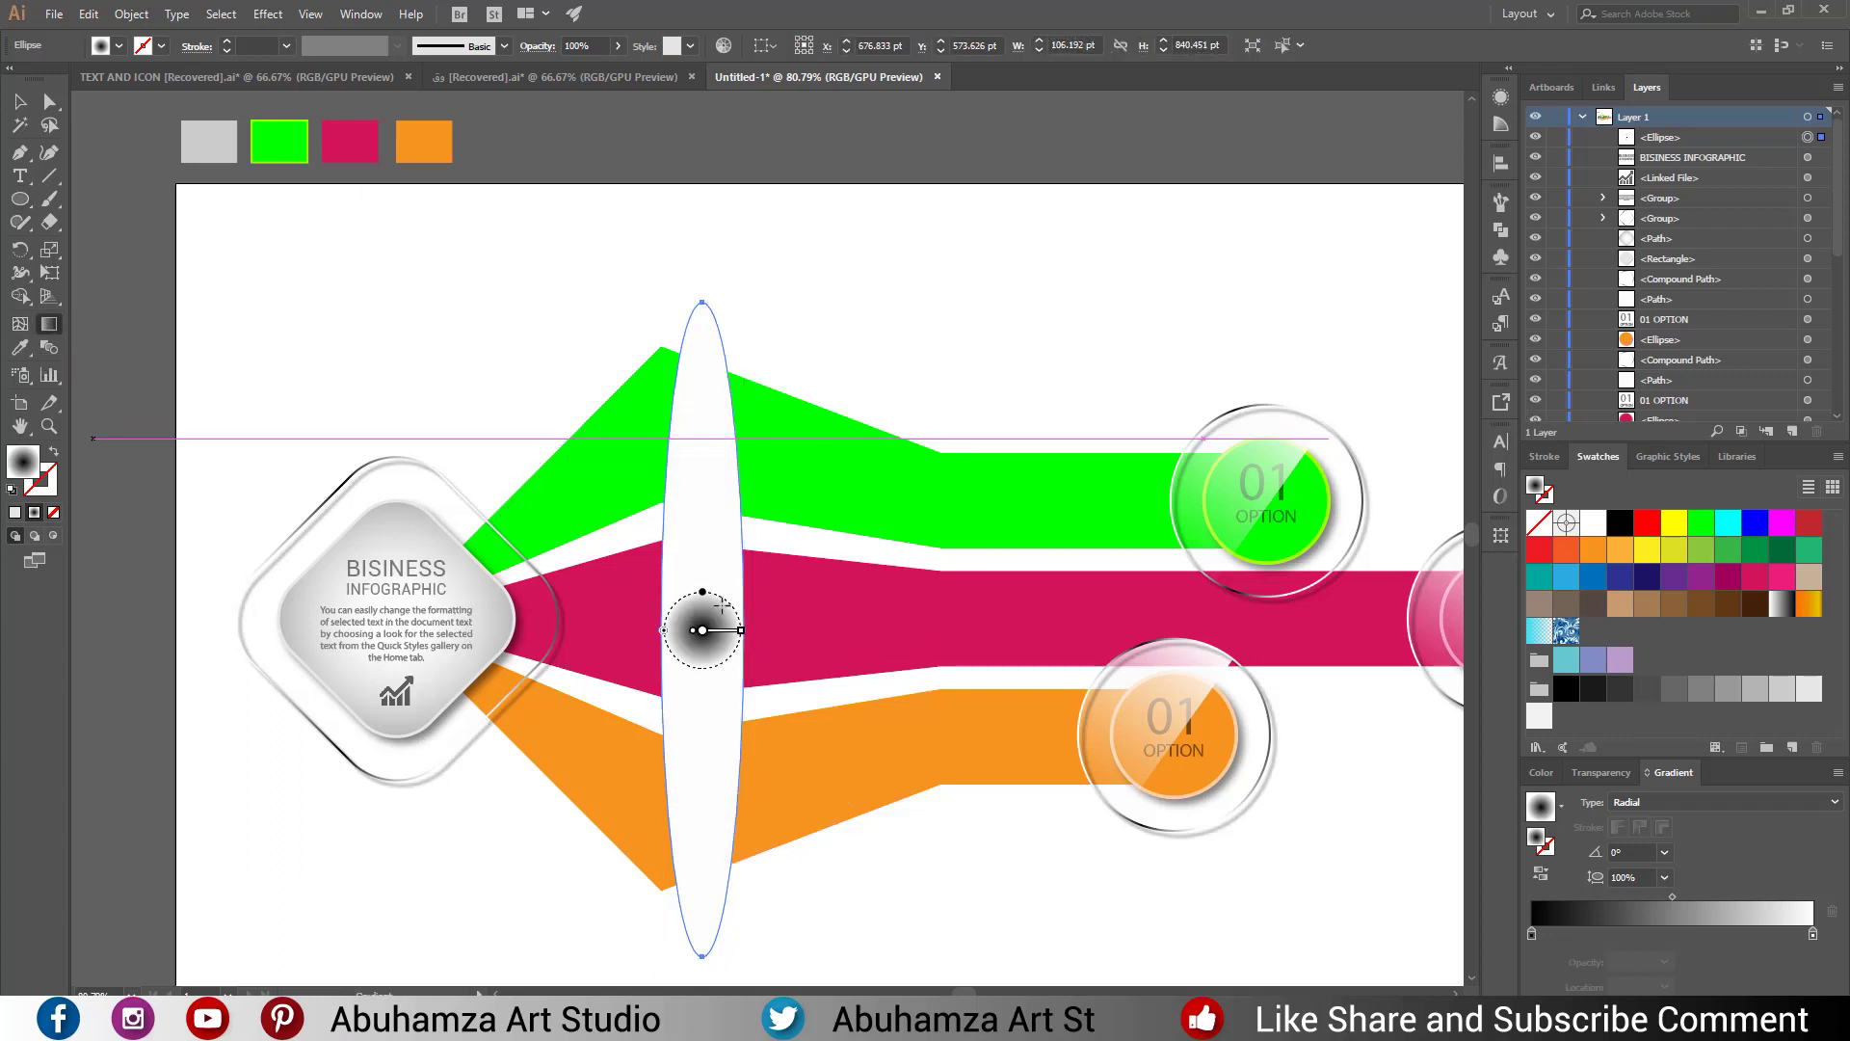
left_click_drag(702, 592, 703, 295)
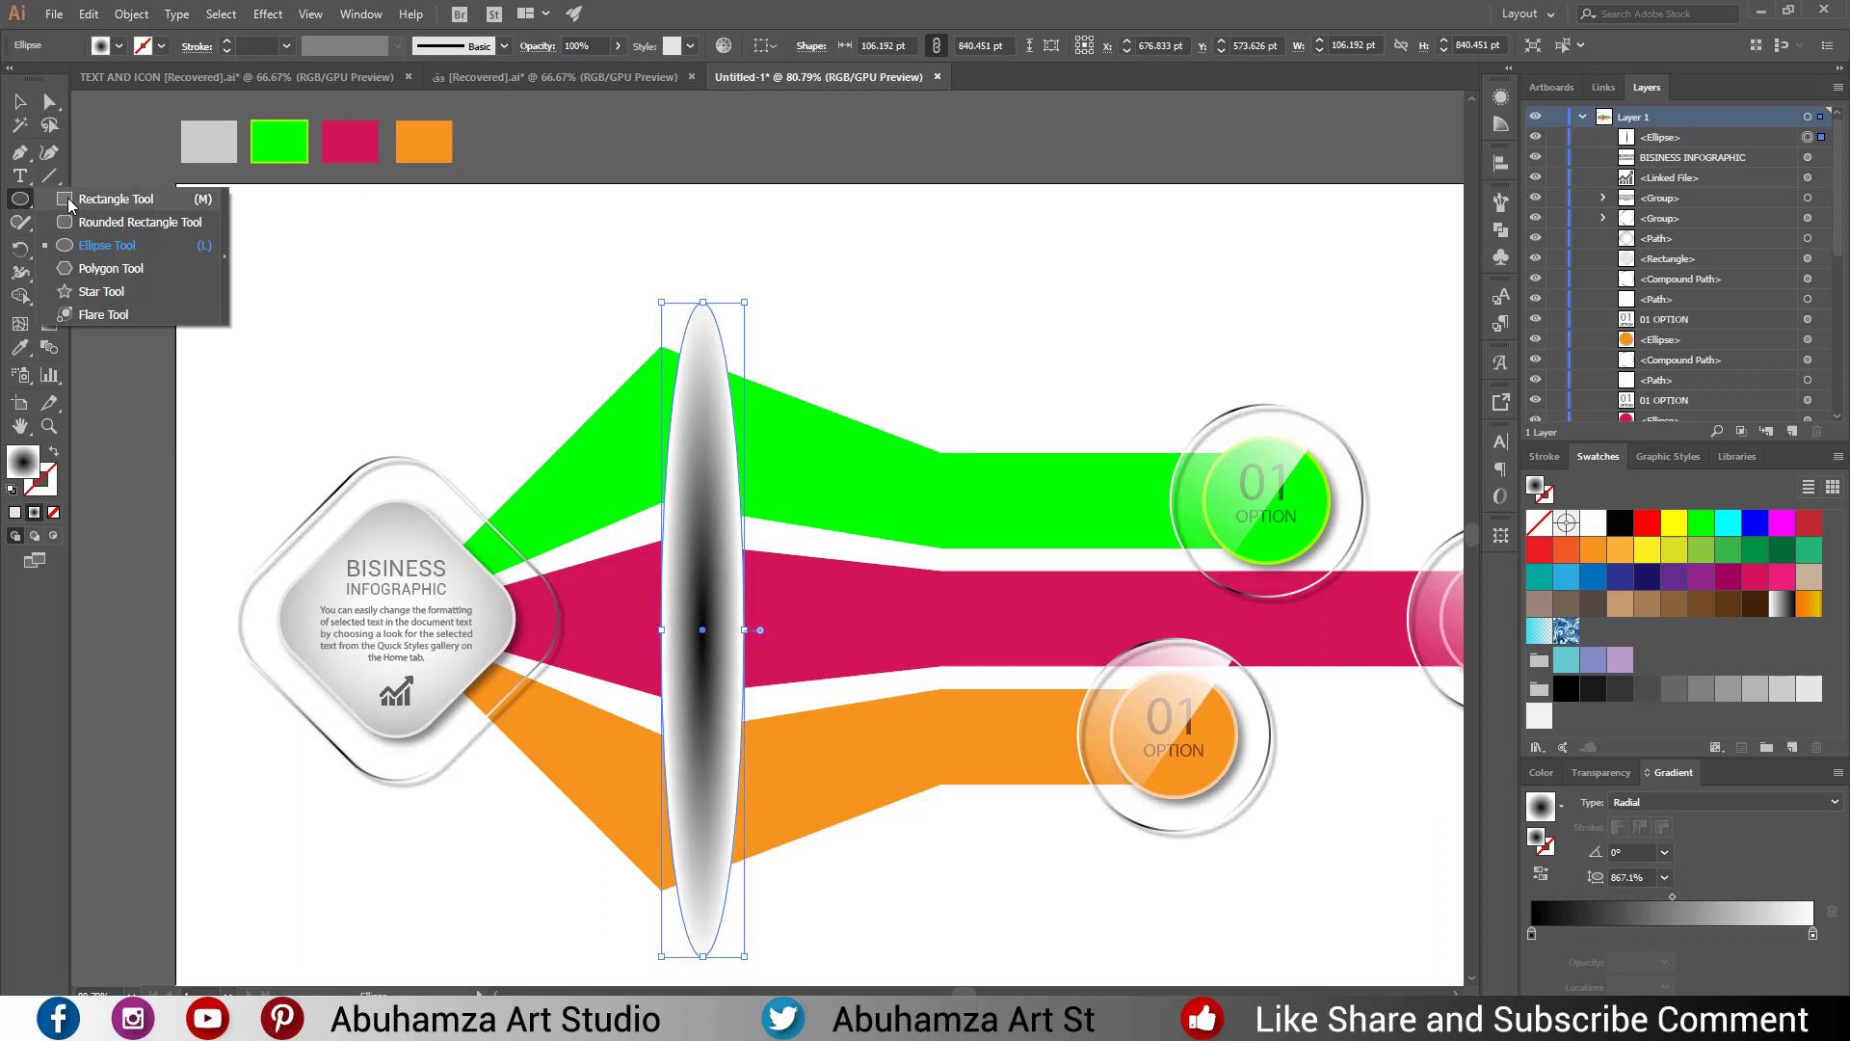
left_click_drag(20, 199, 77, 195)
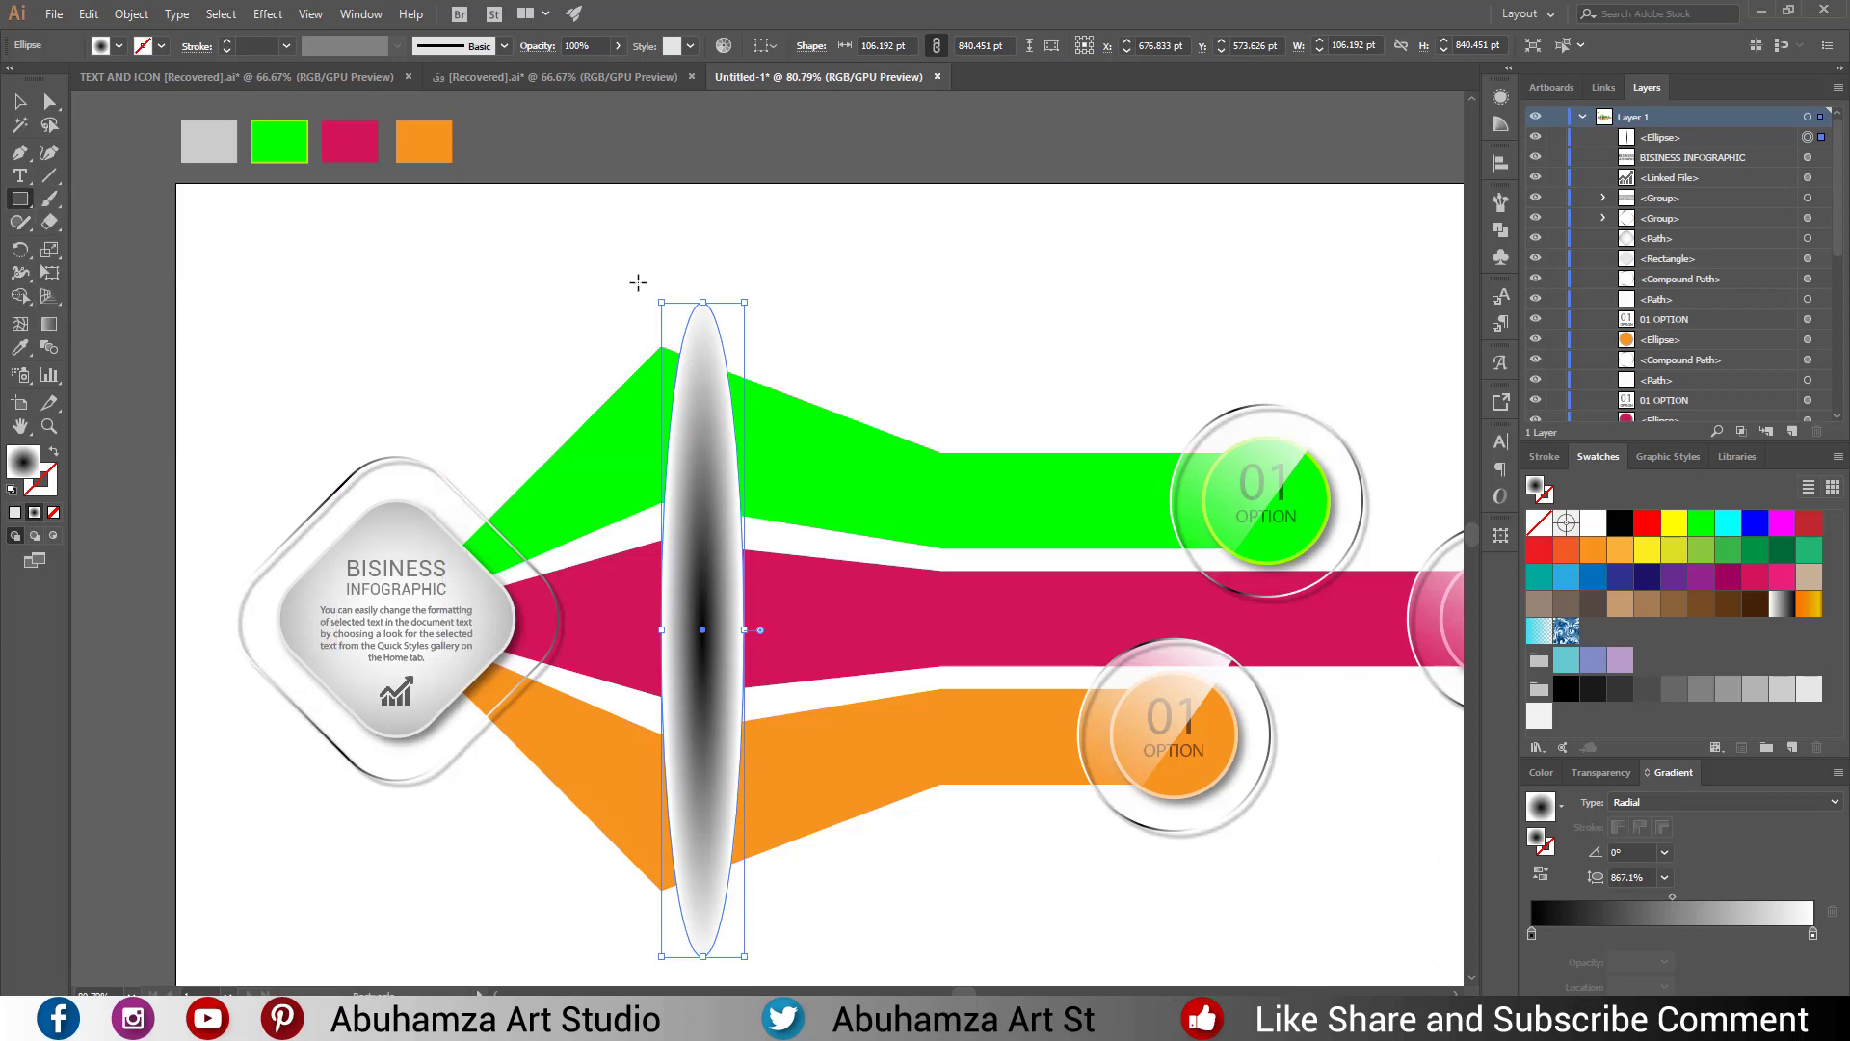
Draw a tall black rectangle over the ellipse and cut it to the clipboard.
left_click_drag(638, 282, 703, 980)
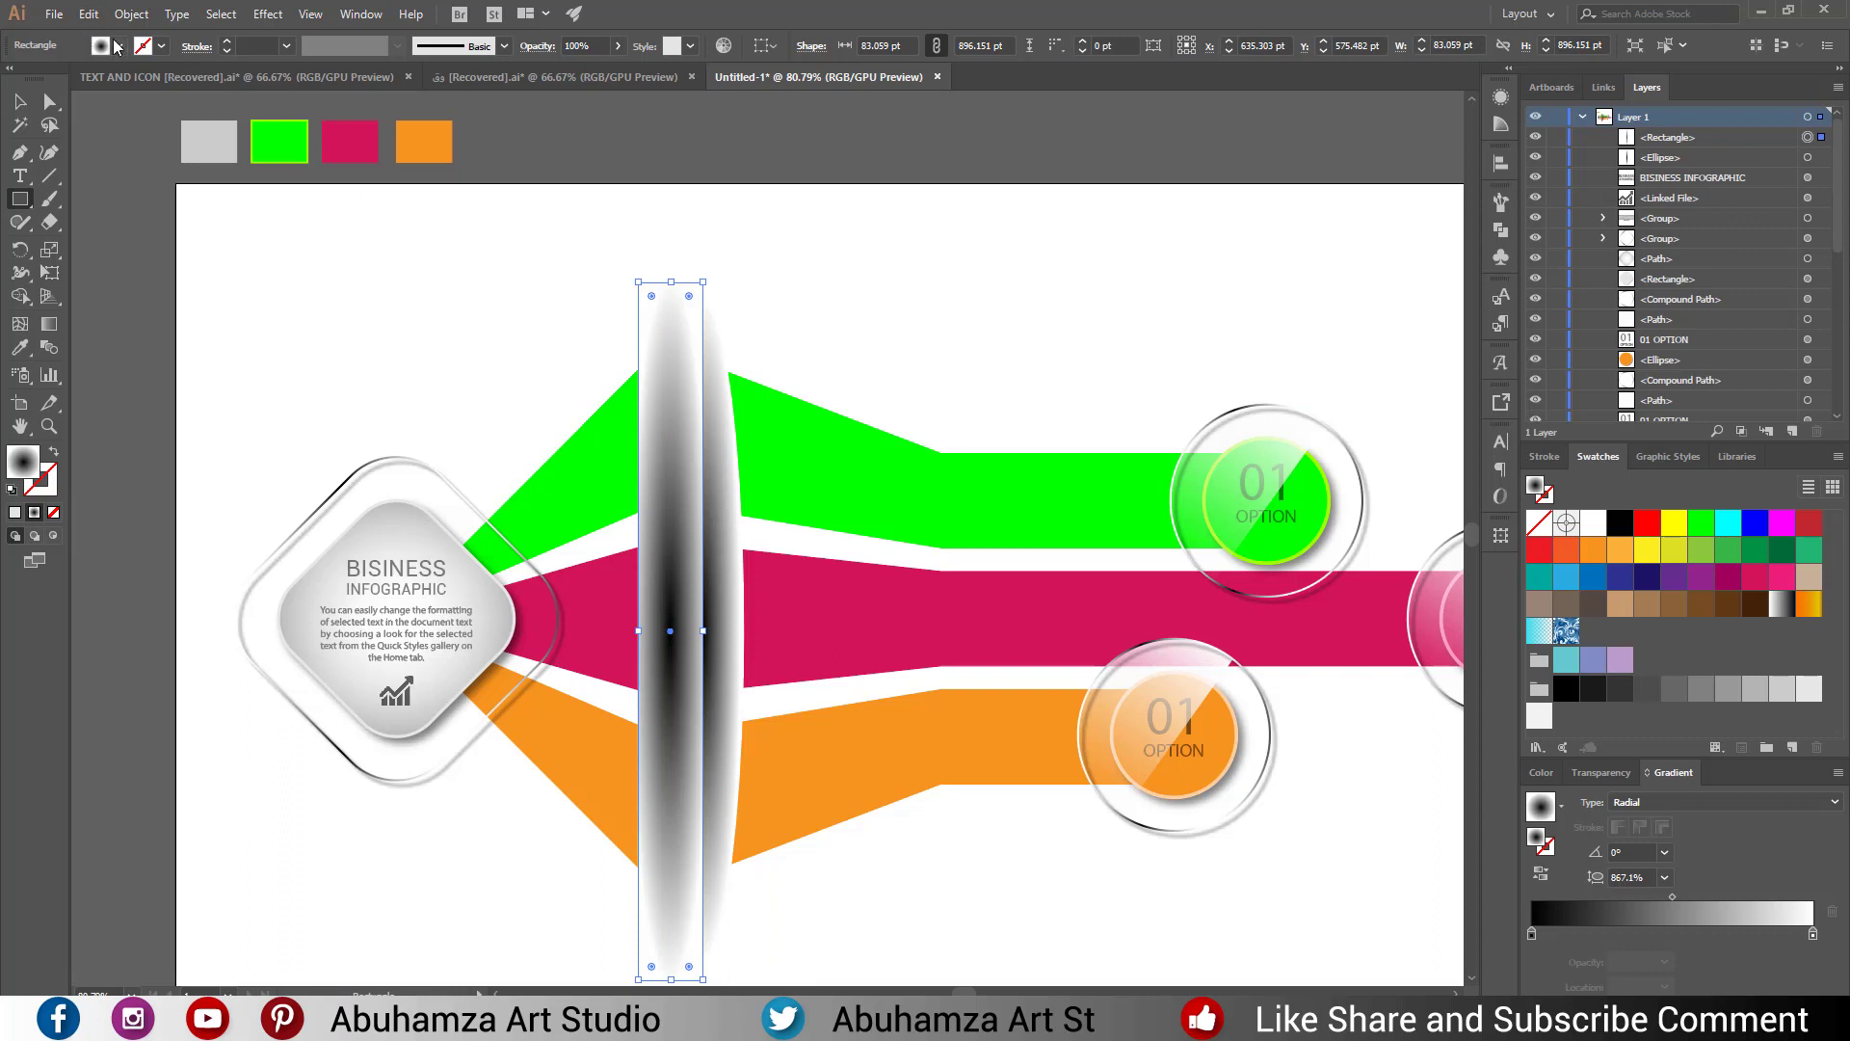
left_click(117, 46)
left_click(53, 79)
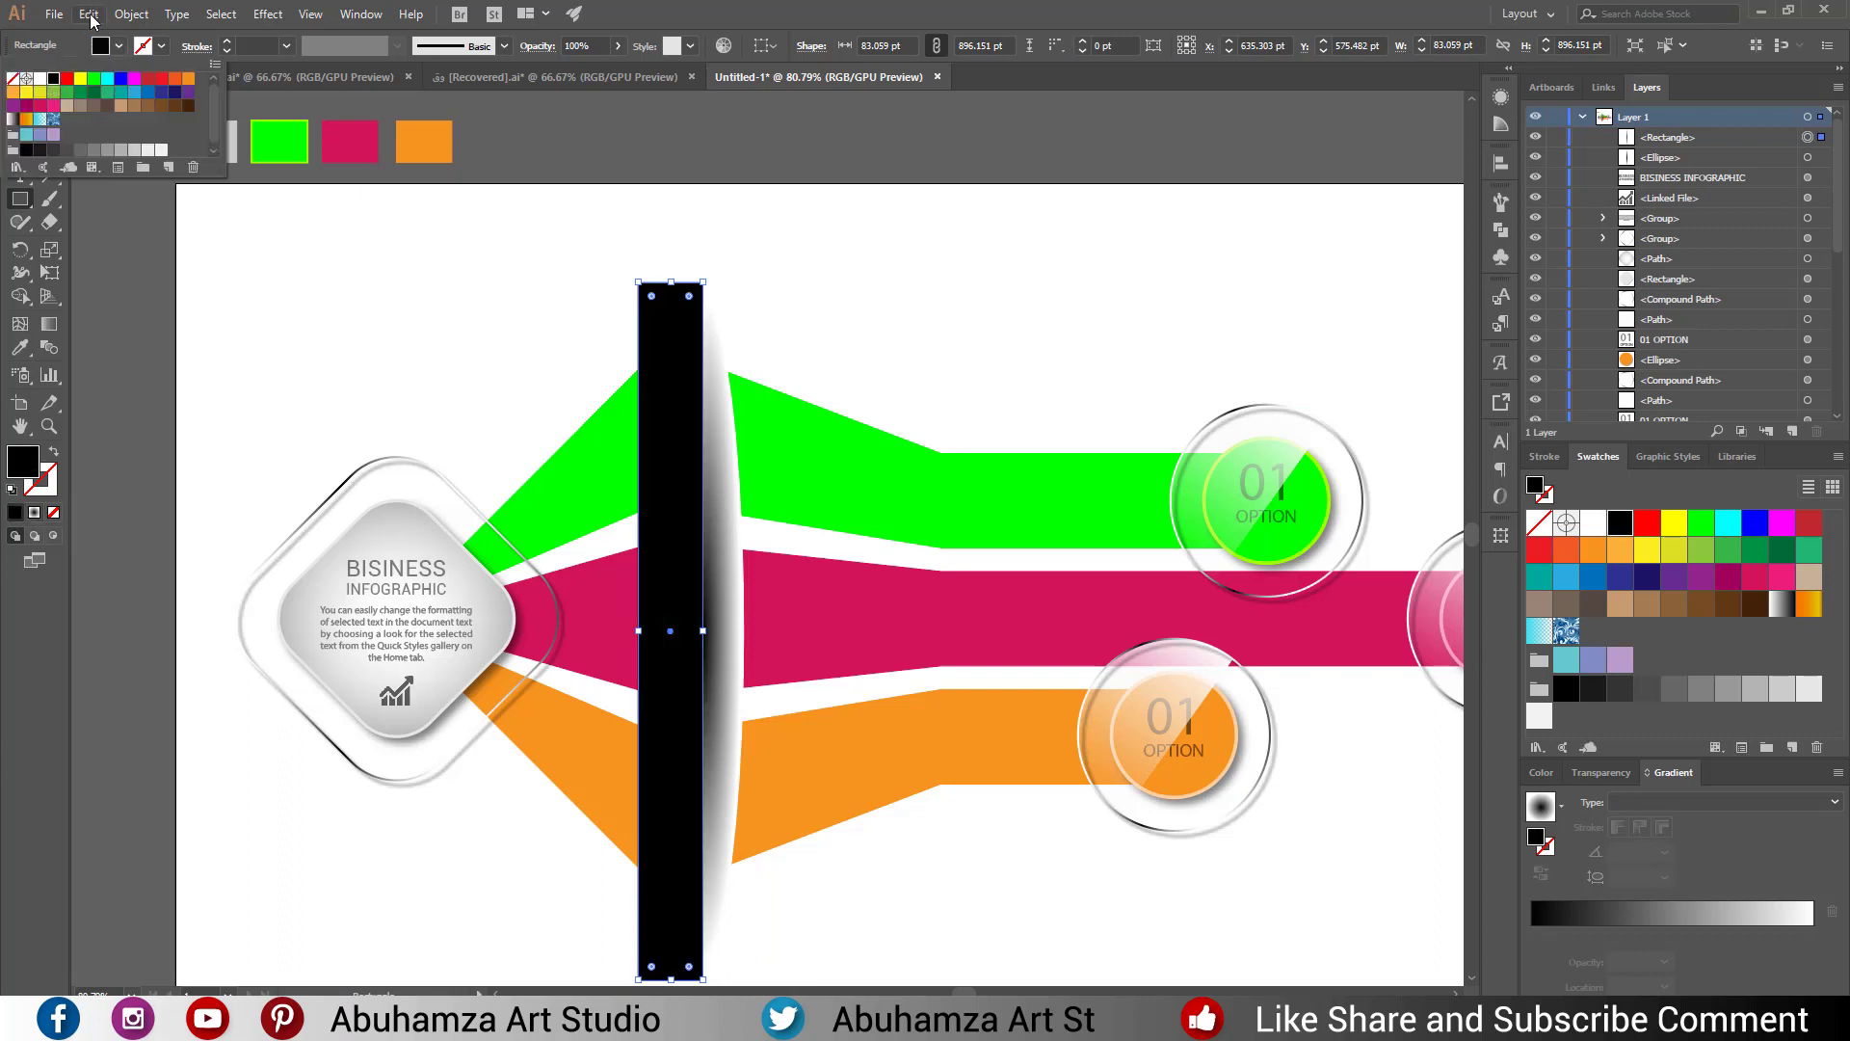
left_click(90, 15)
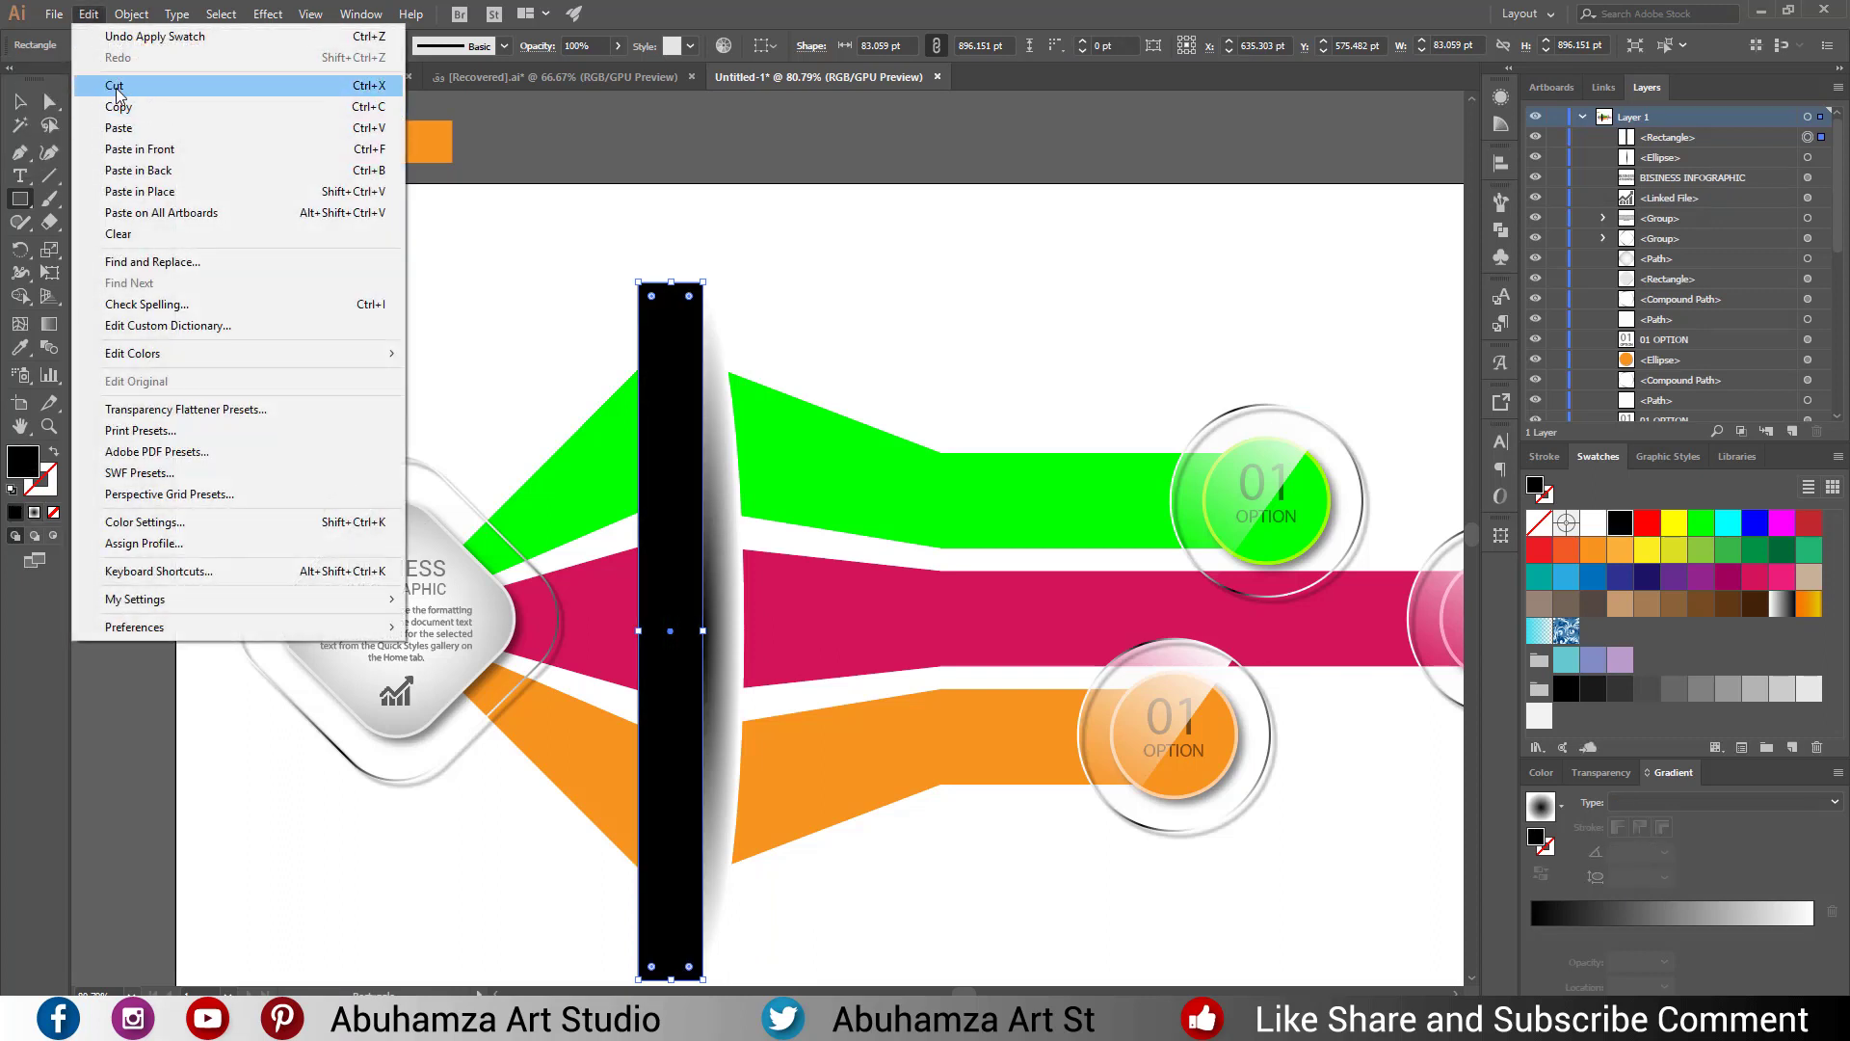
left_click(116, 86)
left_click(19, 101)
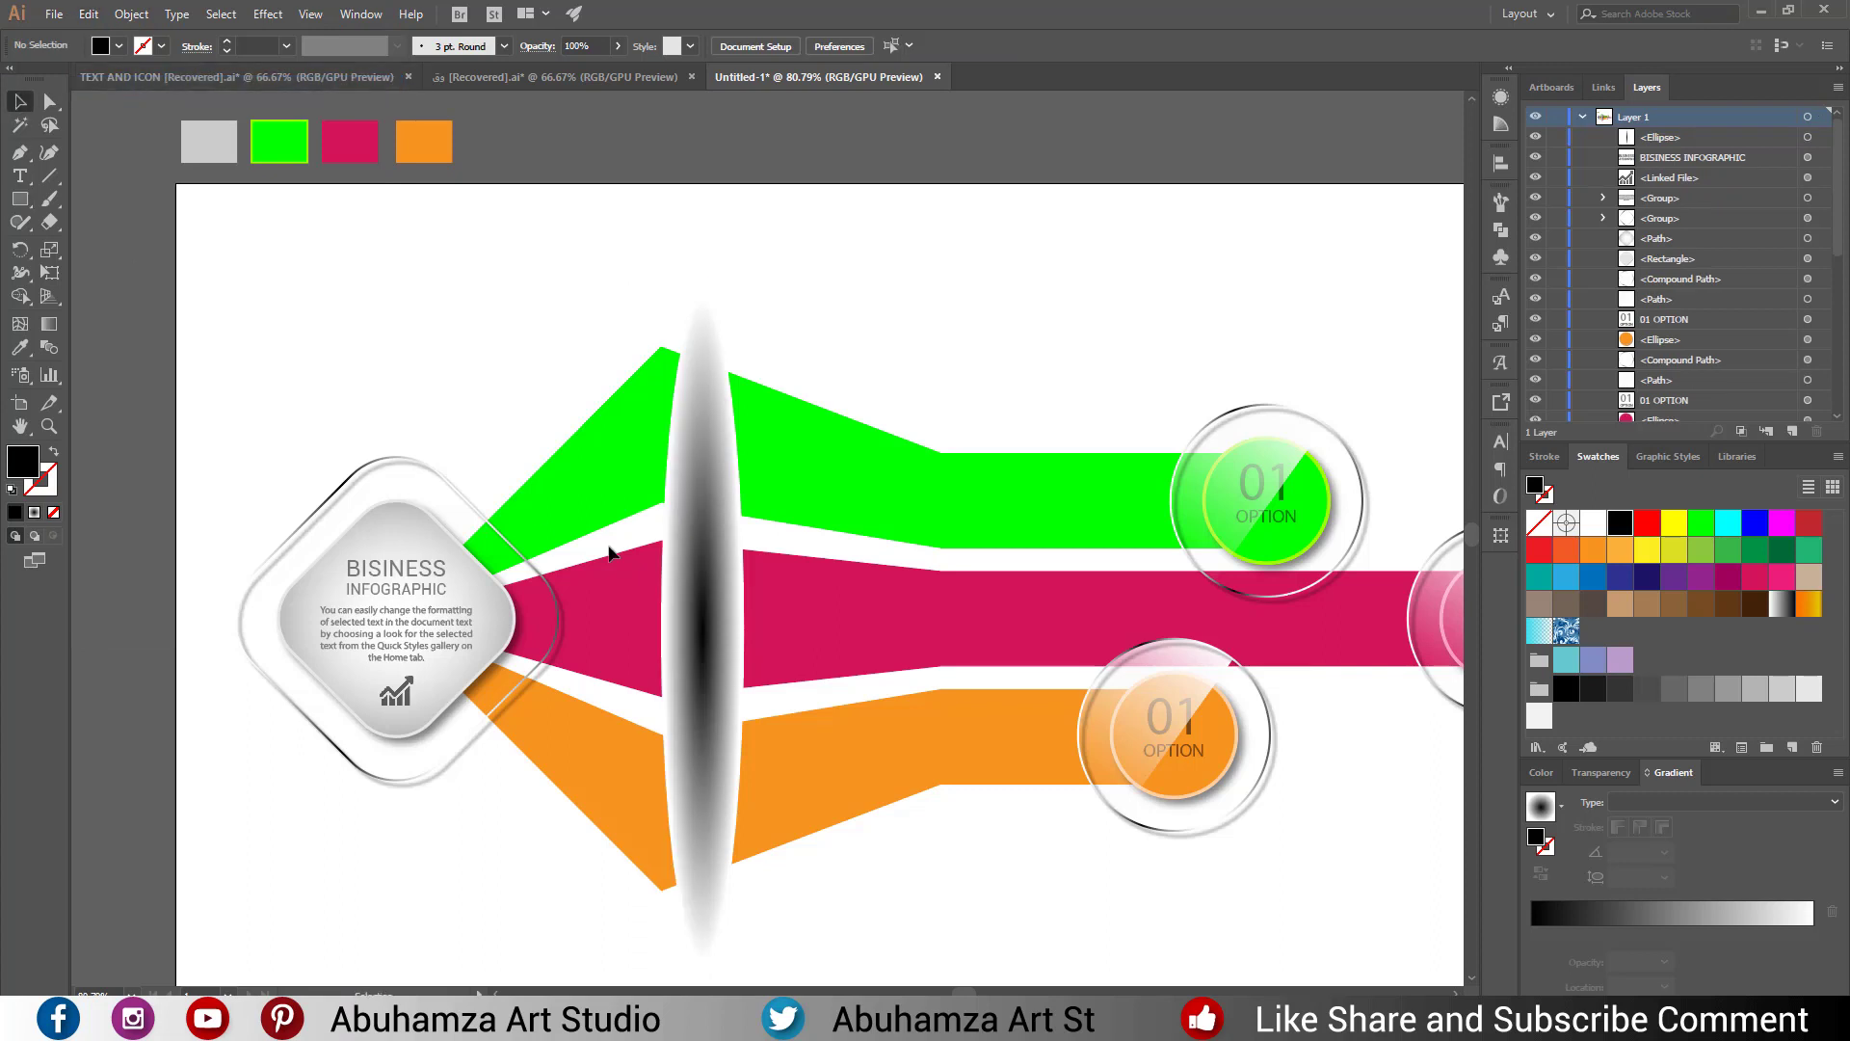
Give the ellipse an opacity mask containing the pasted black rectangle set to Multiply.
left_click(717, 512)
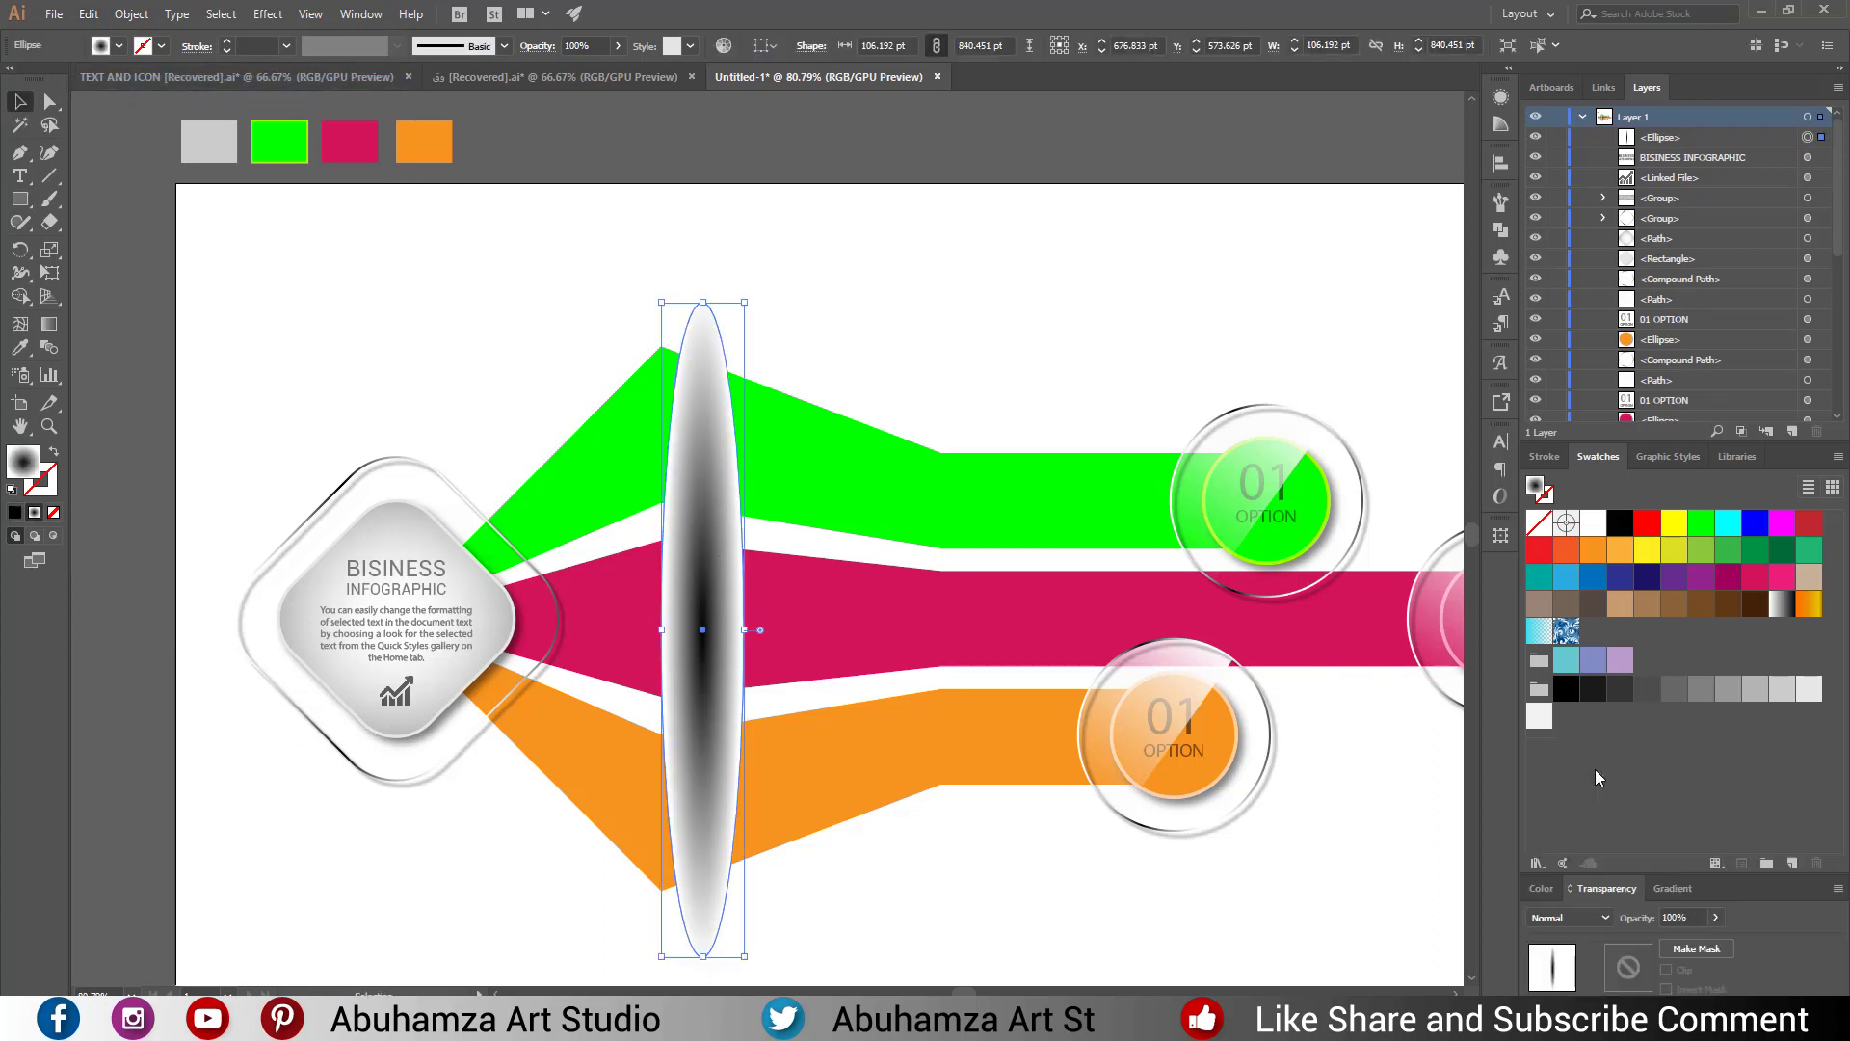
left_click(1708, 950)
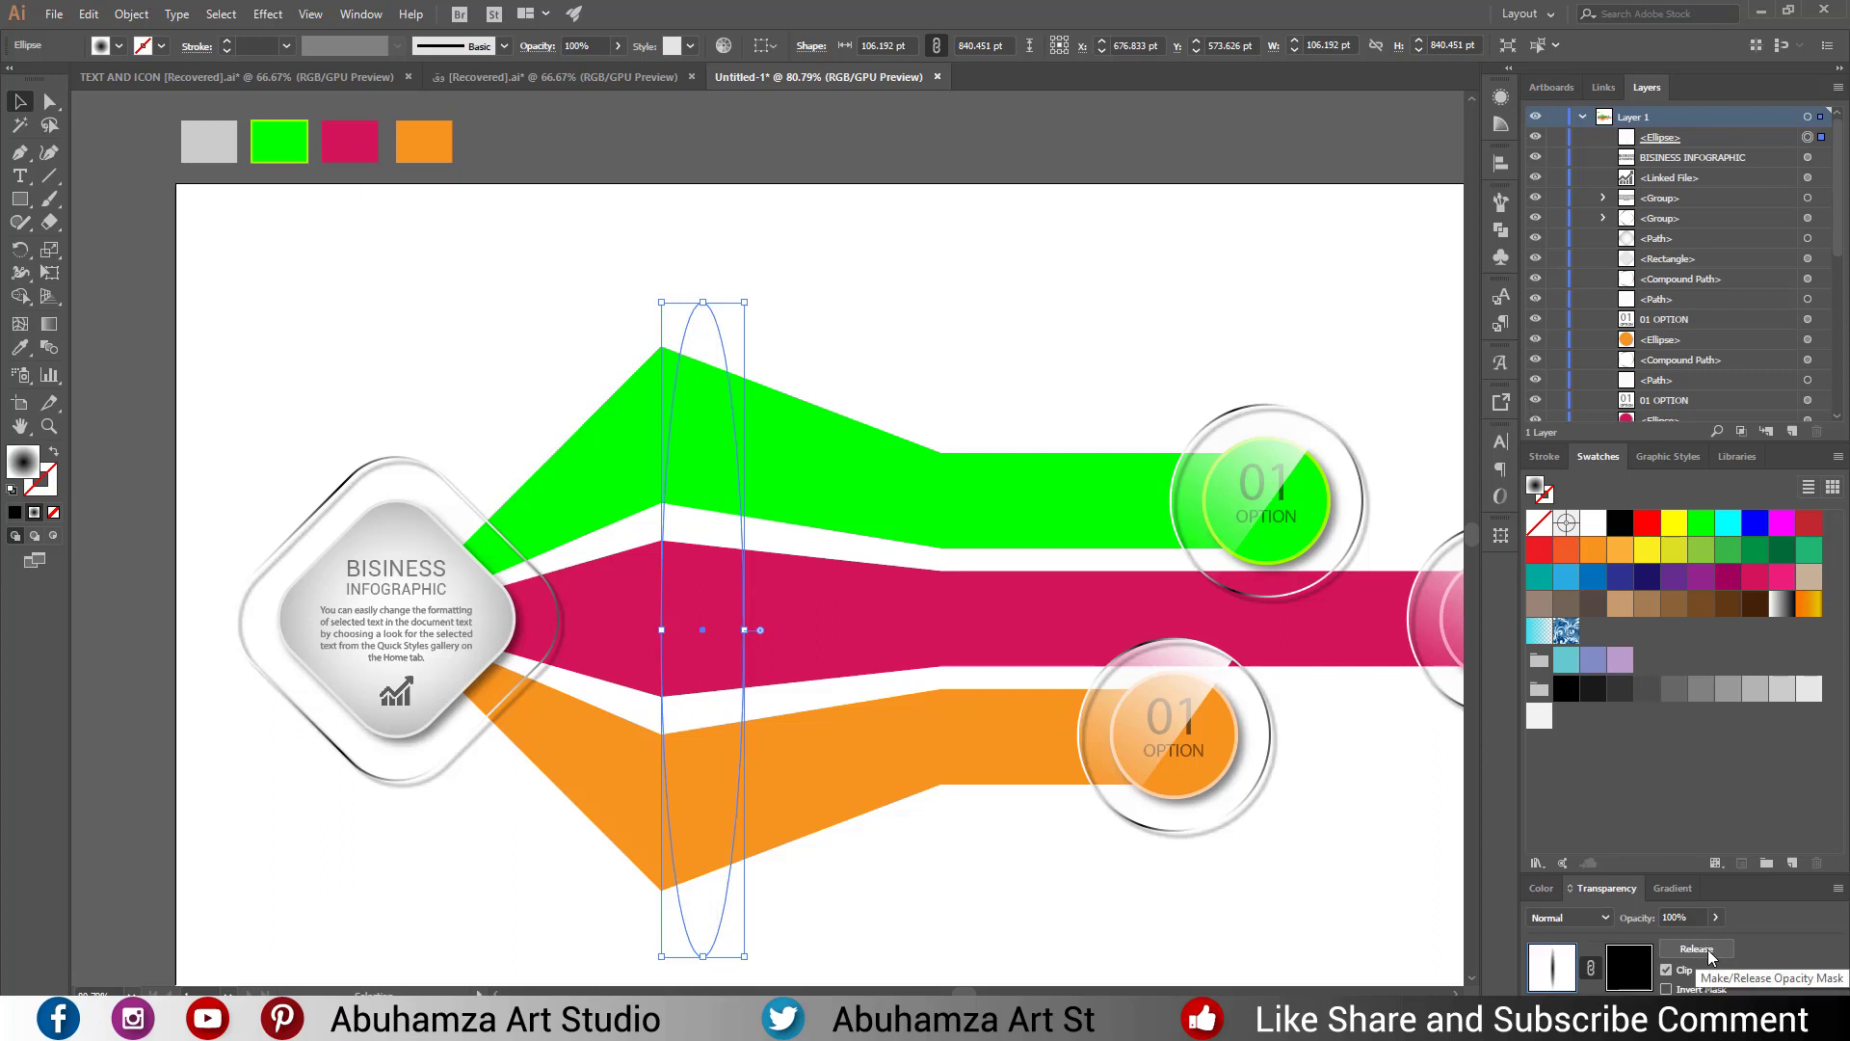
left_click(1627, 973)
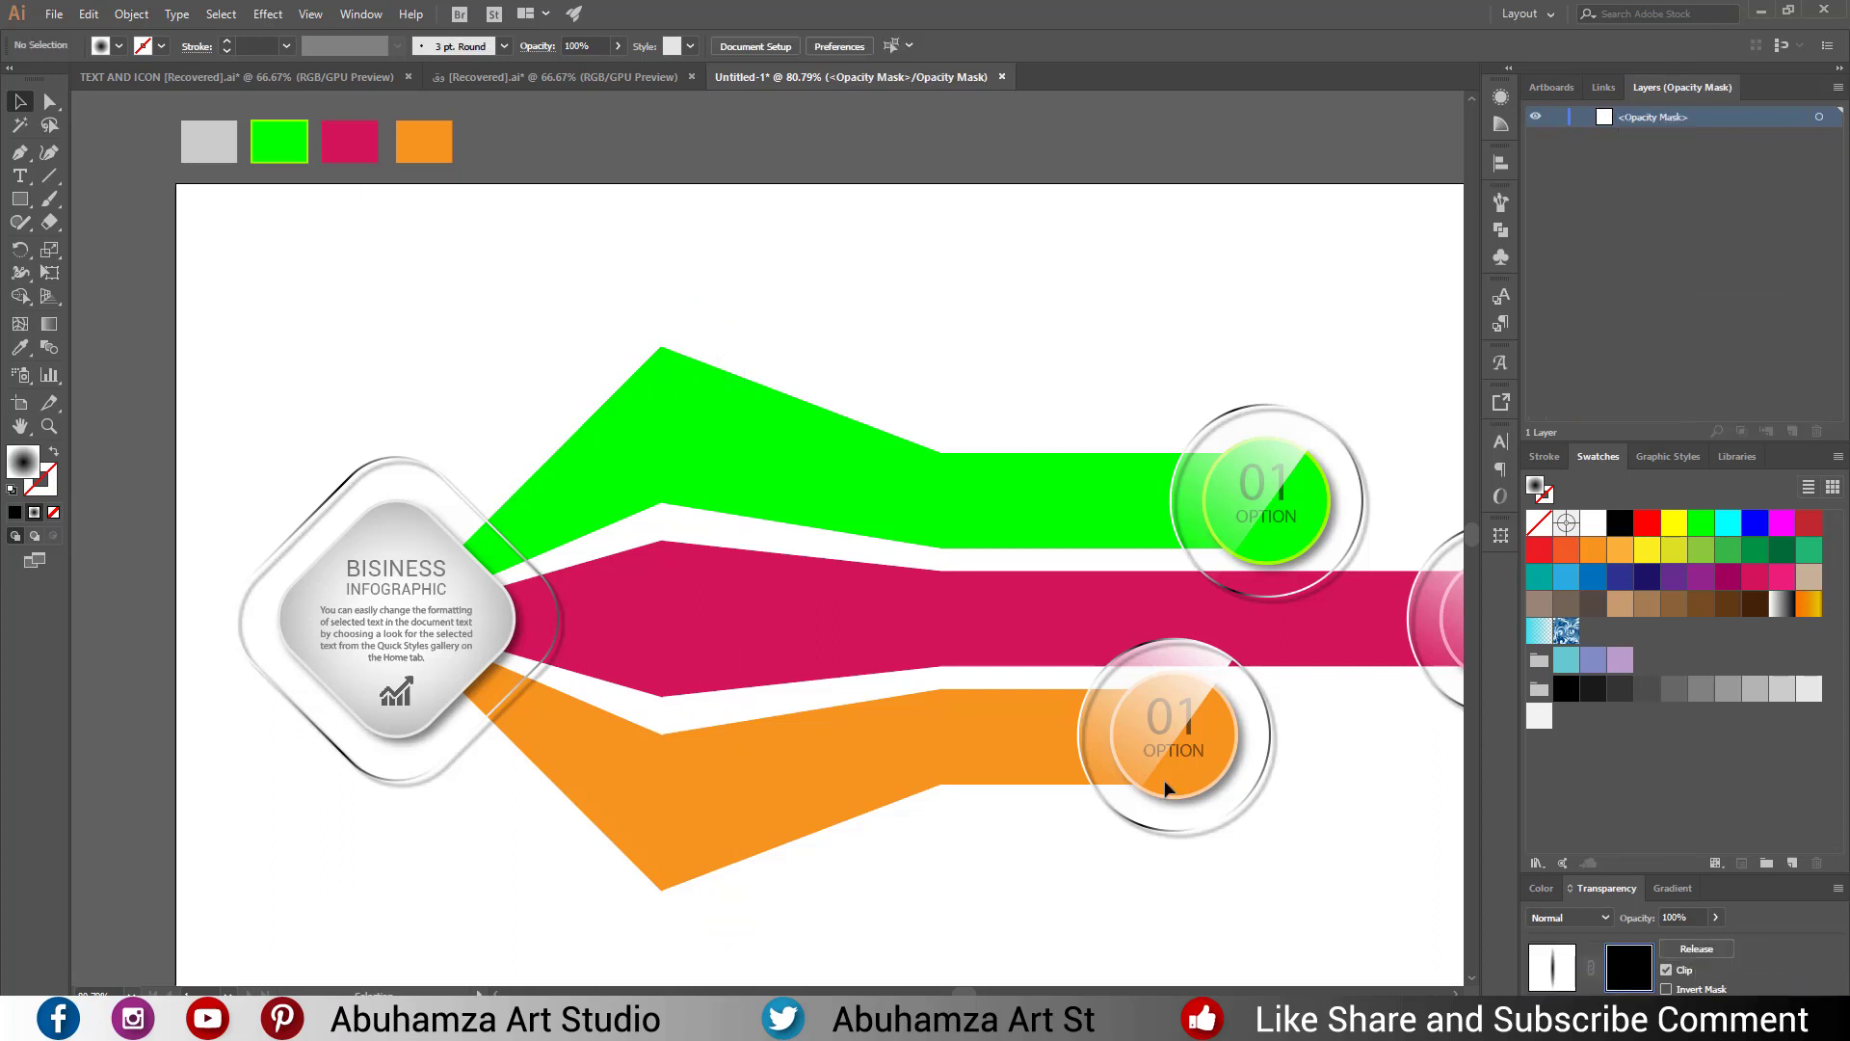
left_click(89, 13)
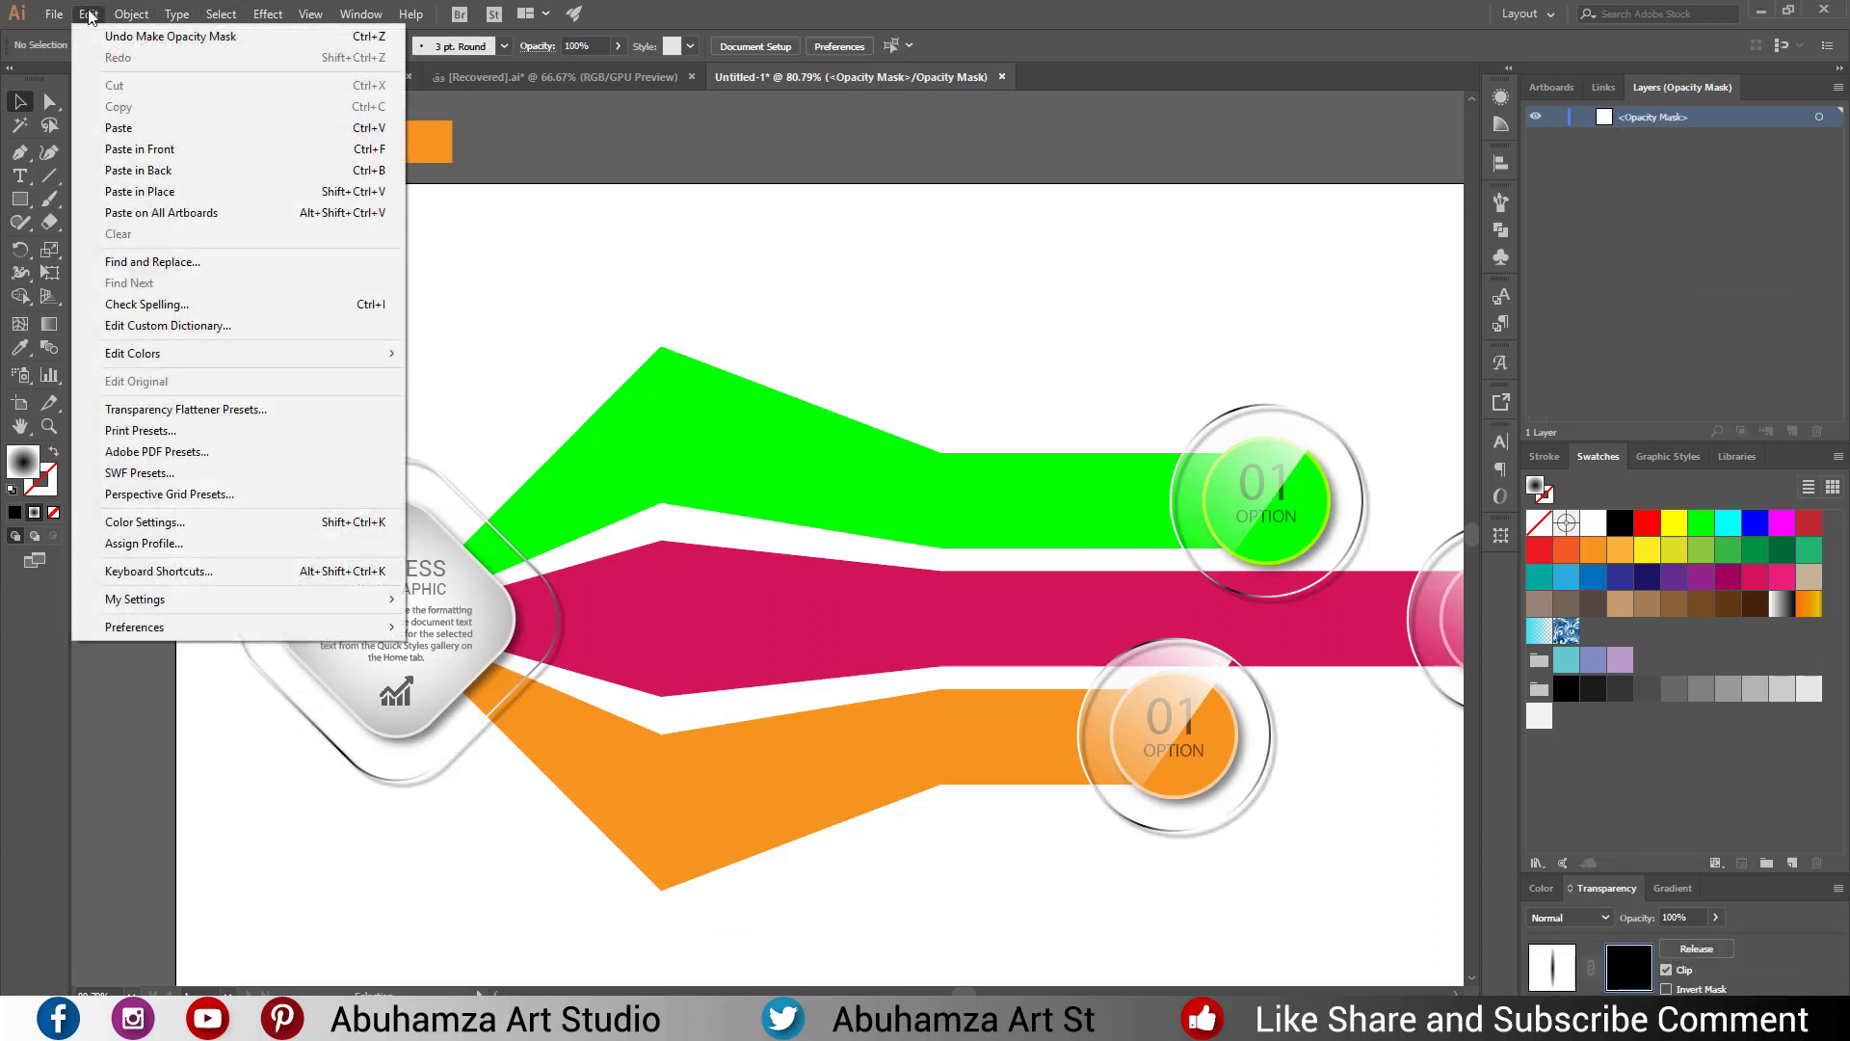
left_click(136, 151)
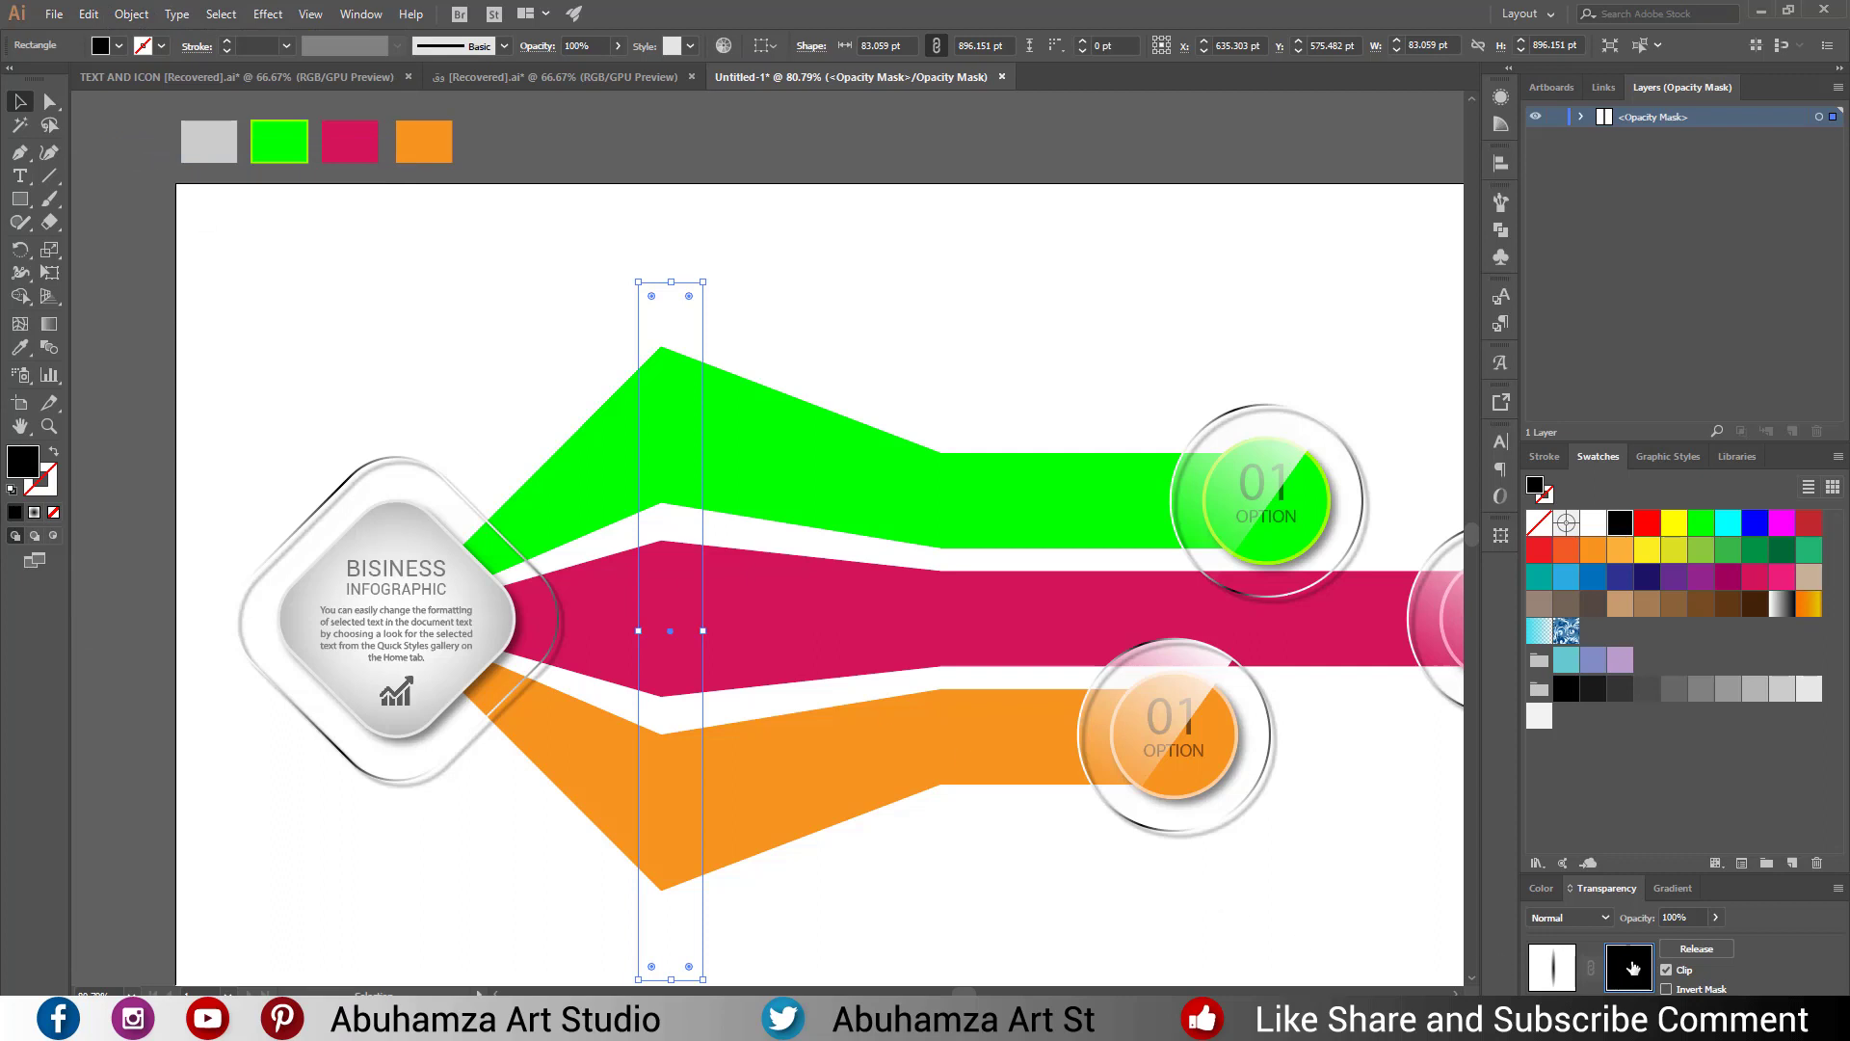
left_click(1604, 918)
left_click(1567, 601)
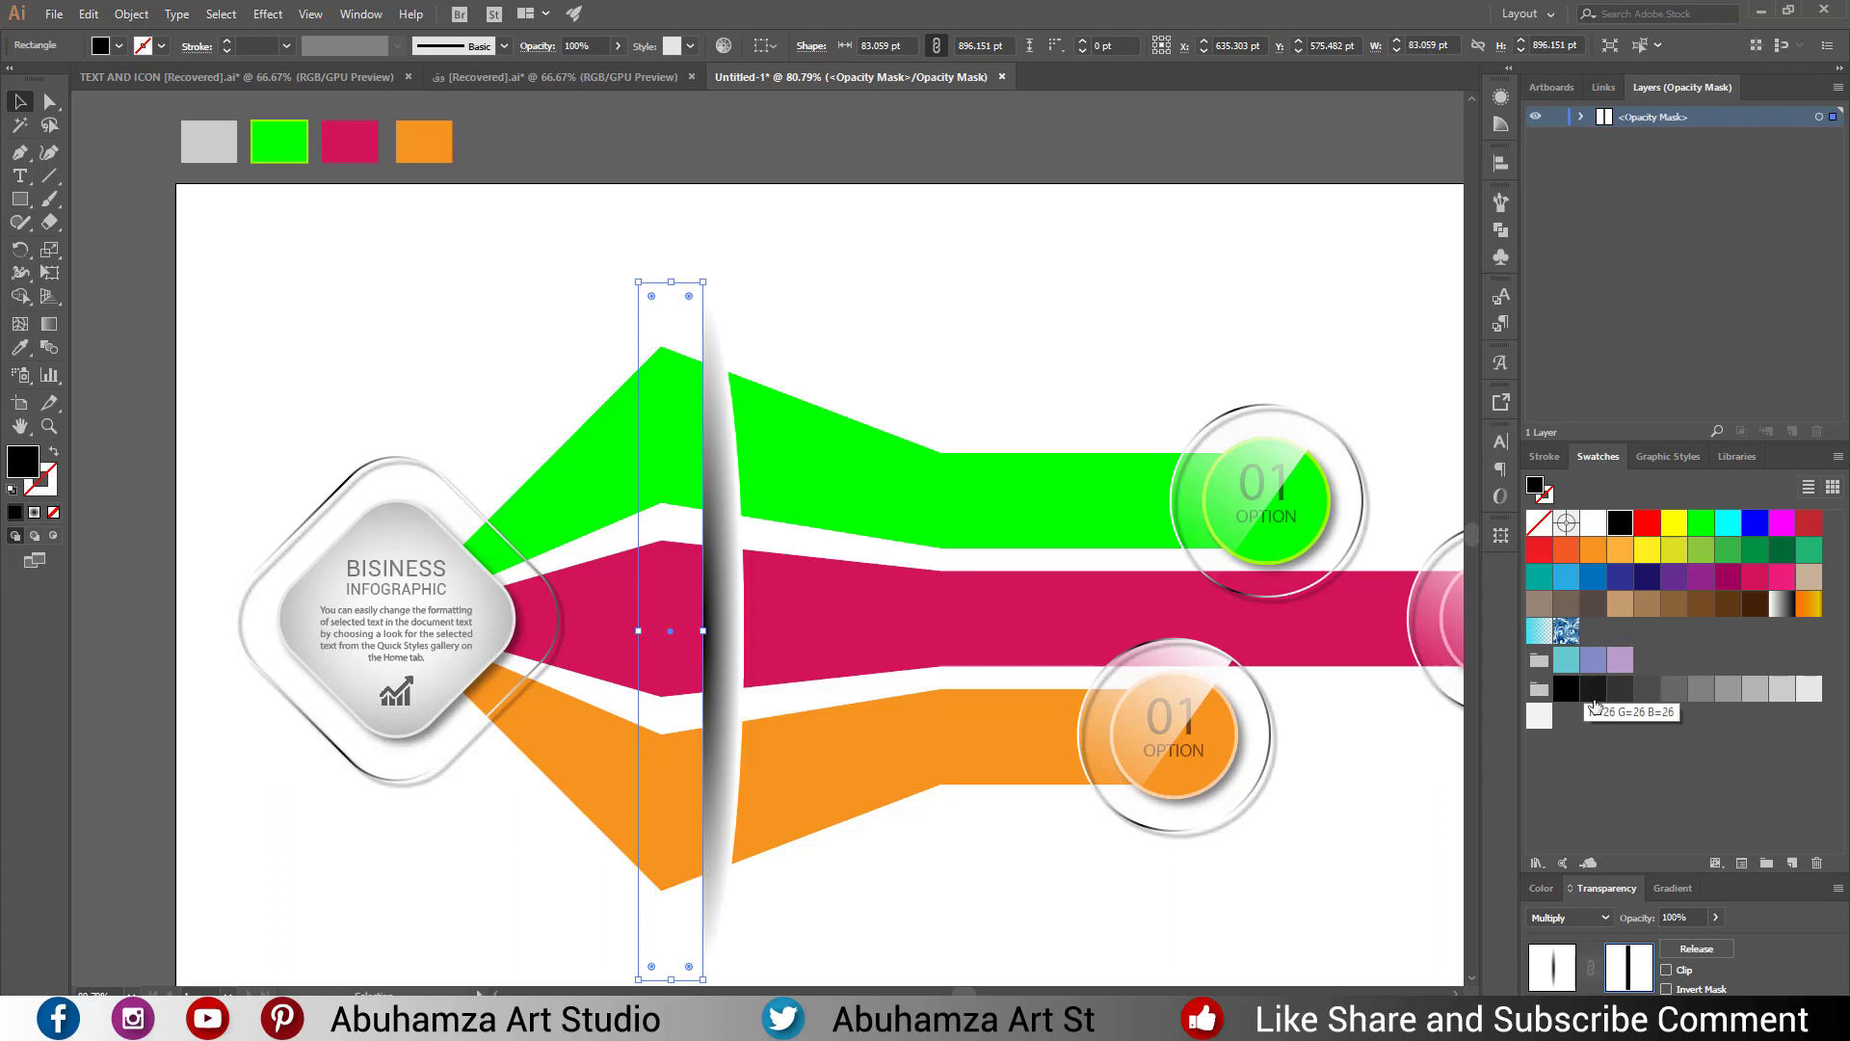
left_click(1555, 981)
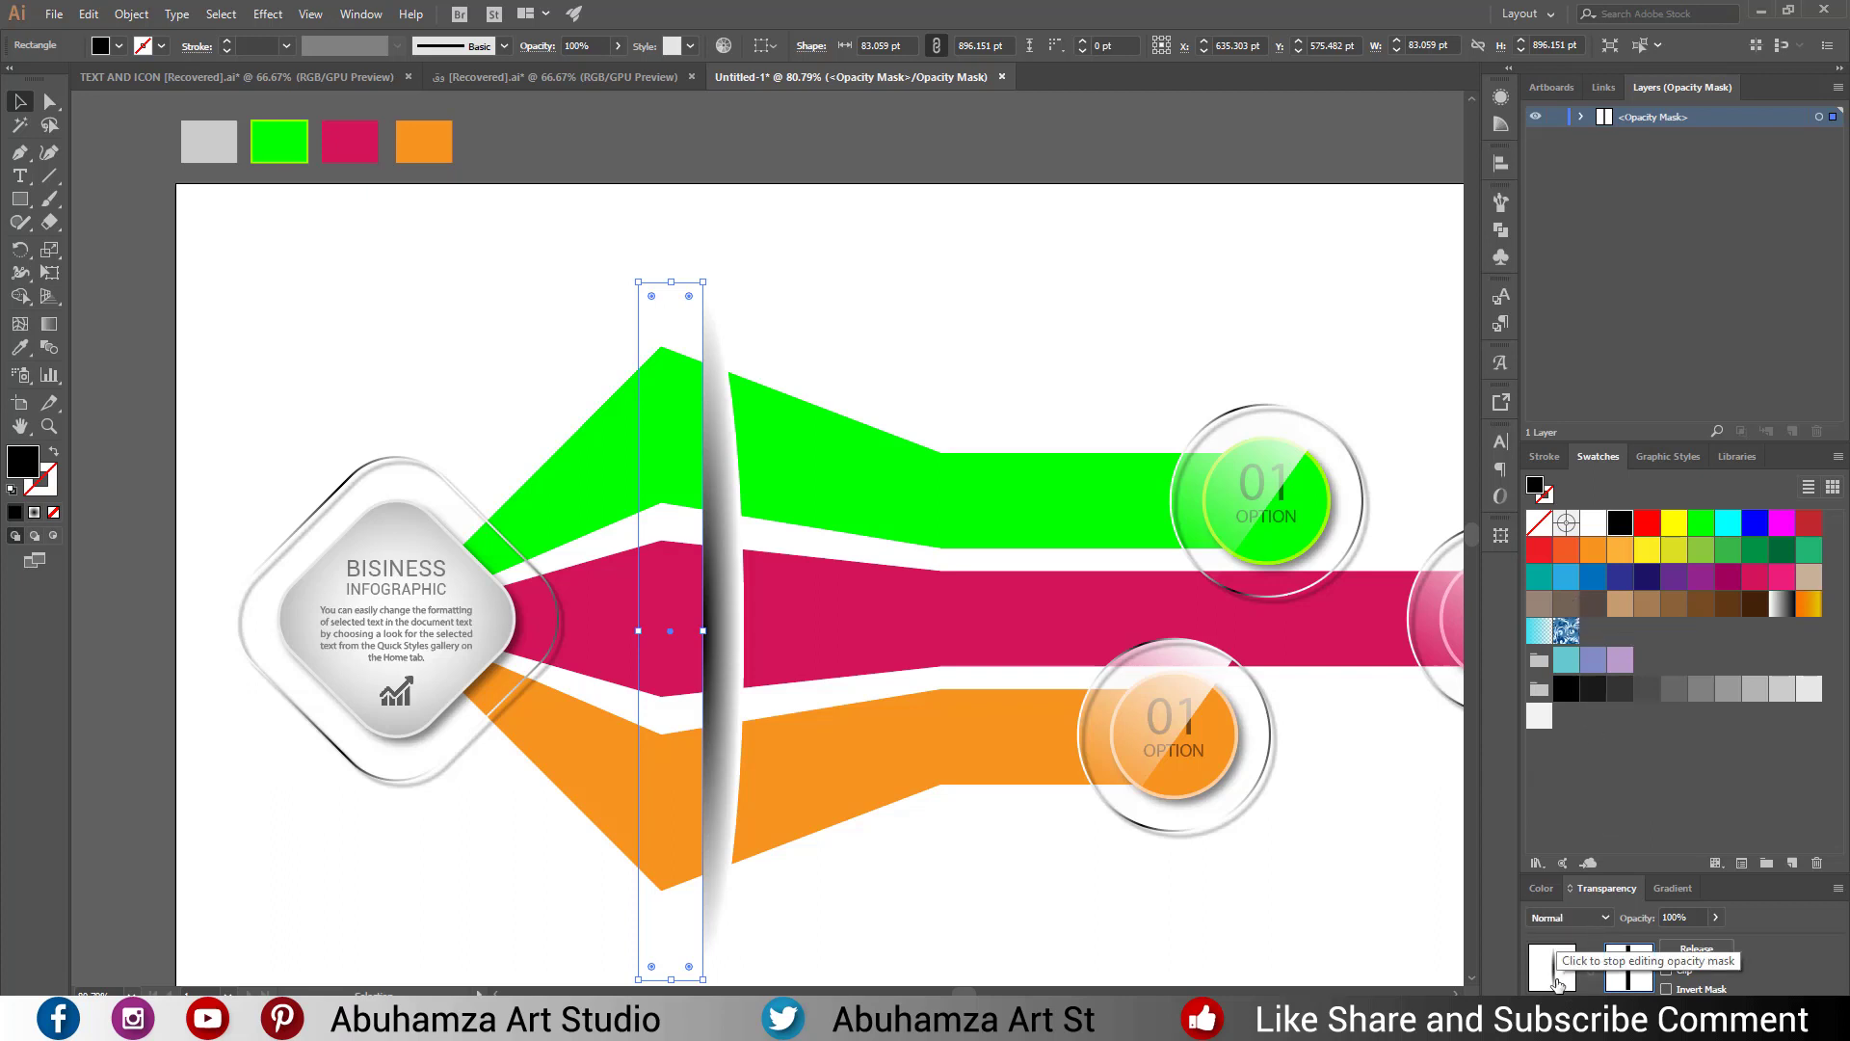
Set the ellipse to Multiply blending at 15% opacity.
left_click(1568, 917)
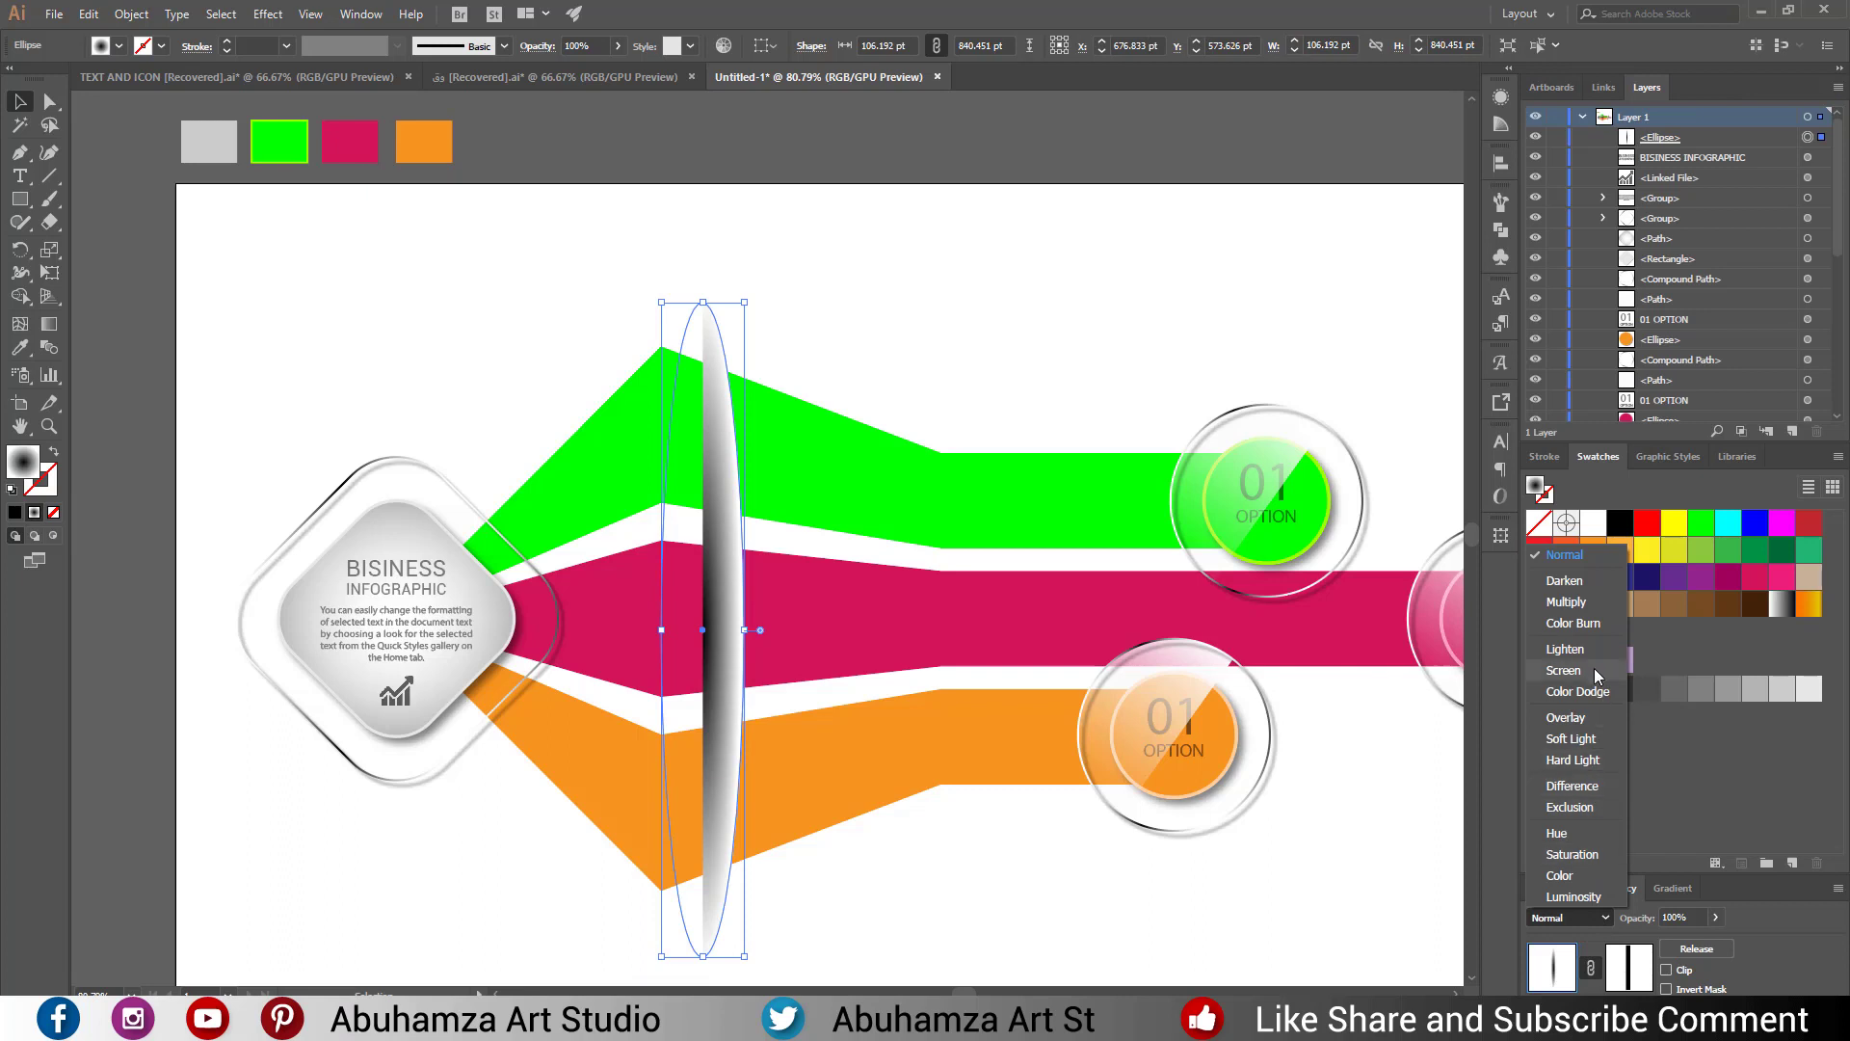
left_click(1595, 602)
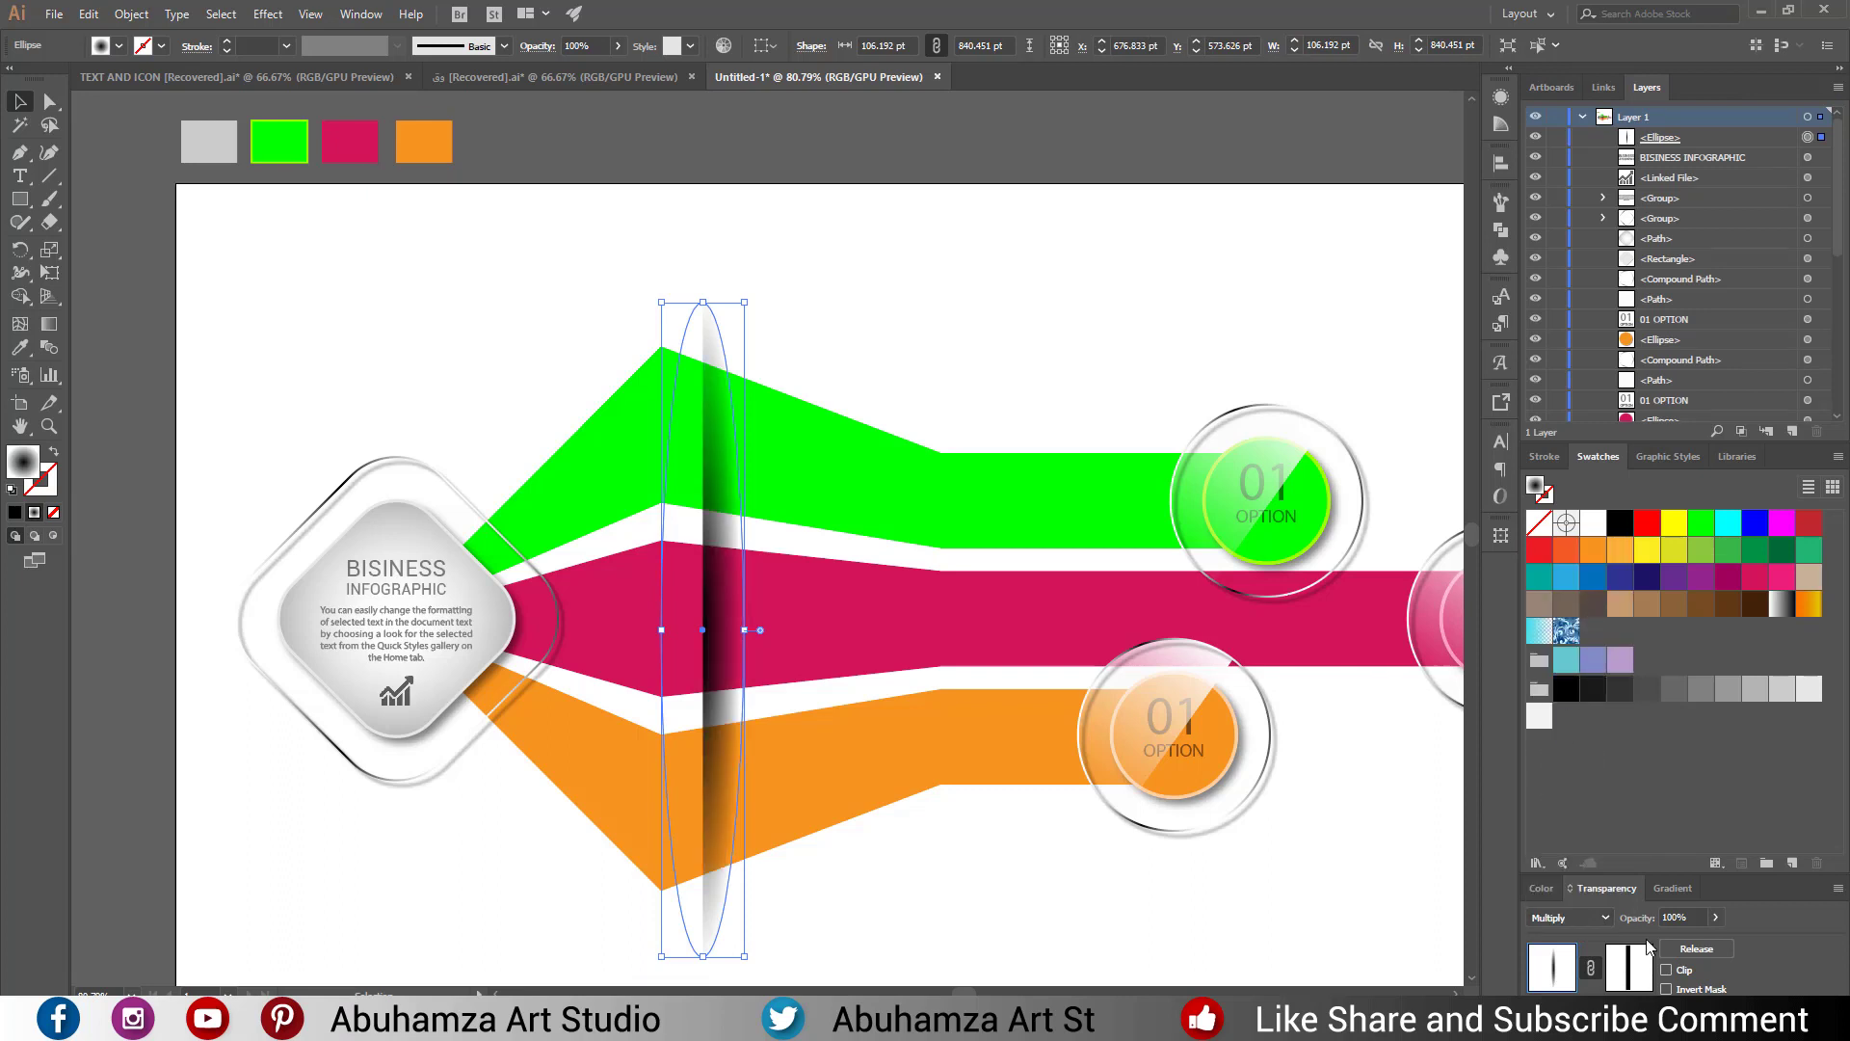
left_click(1696, 917)
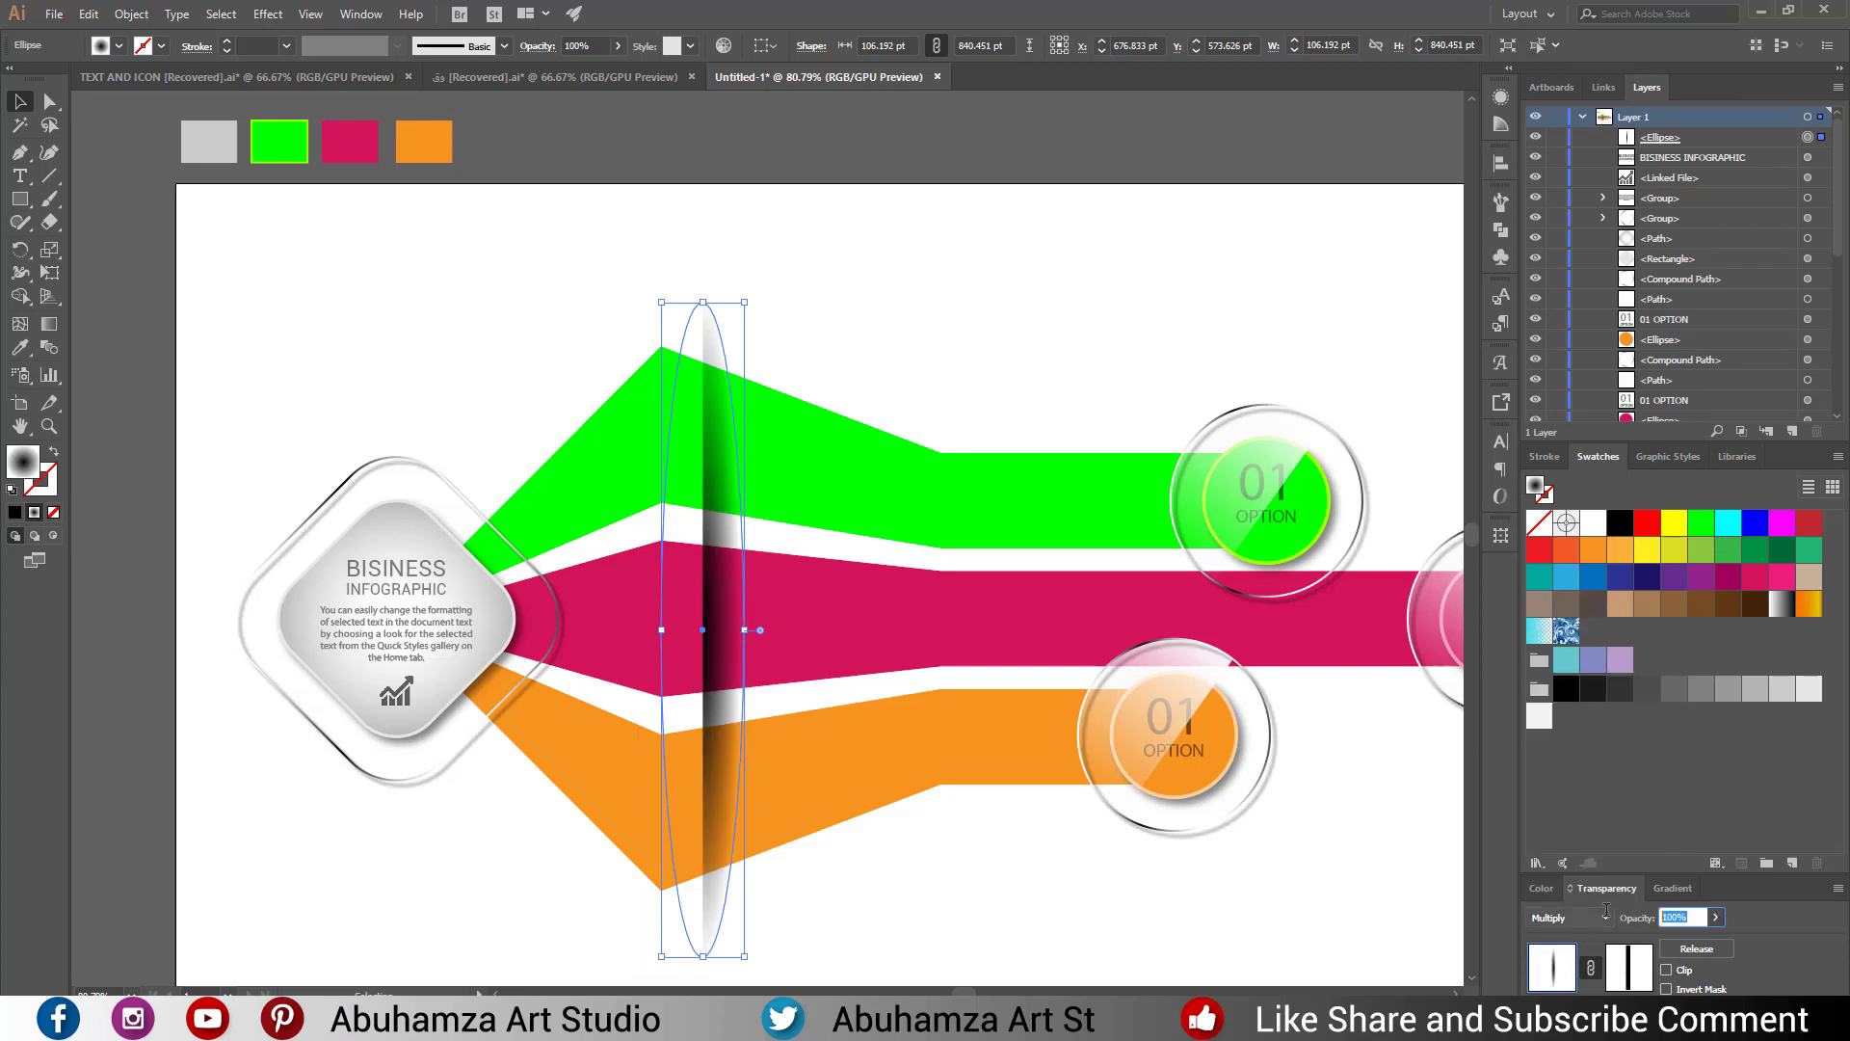
type("15")
key("Return")
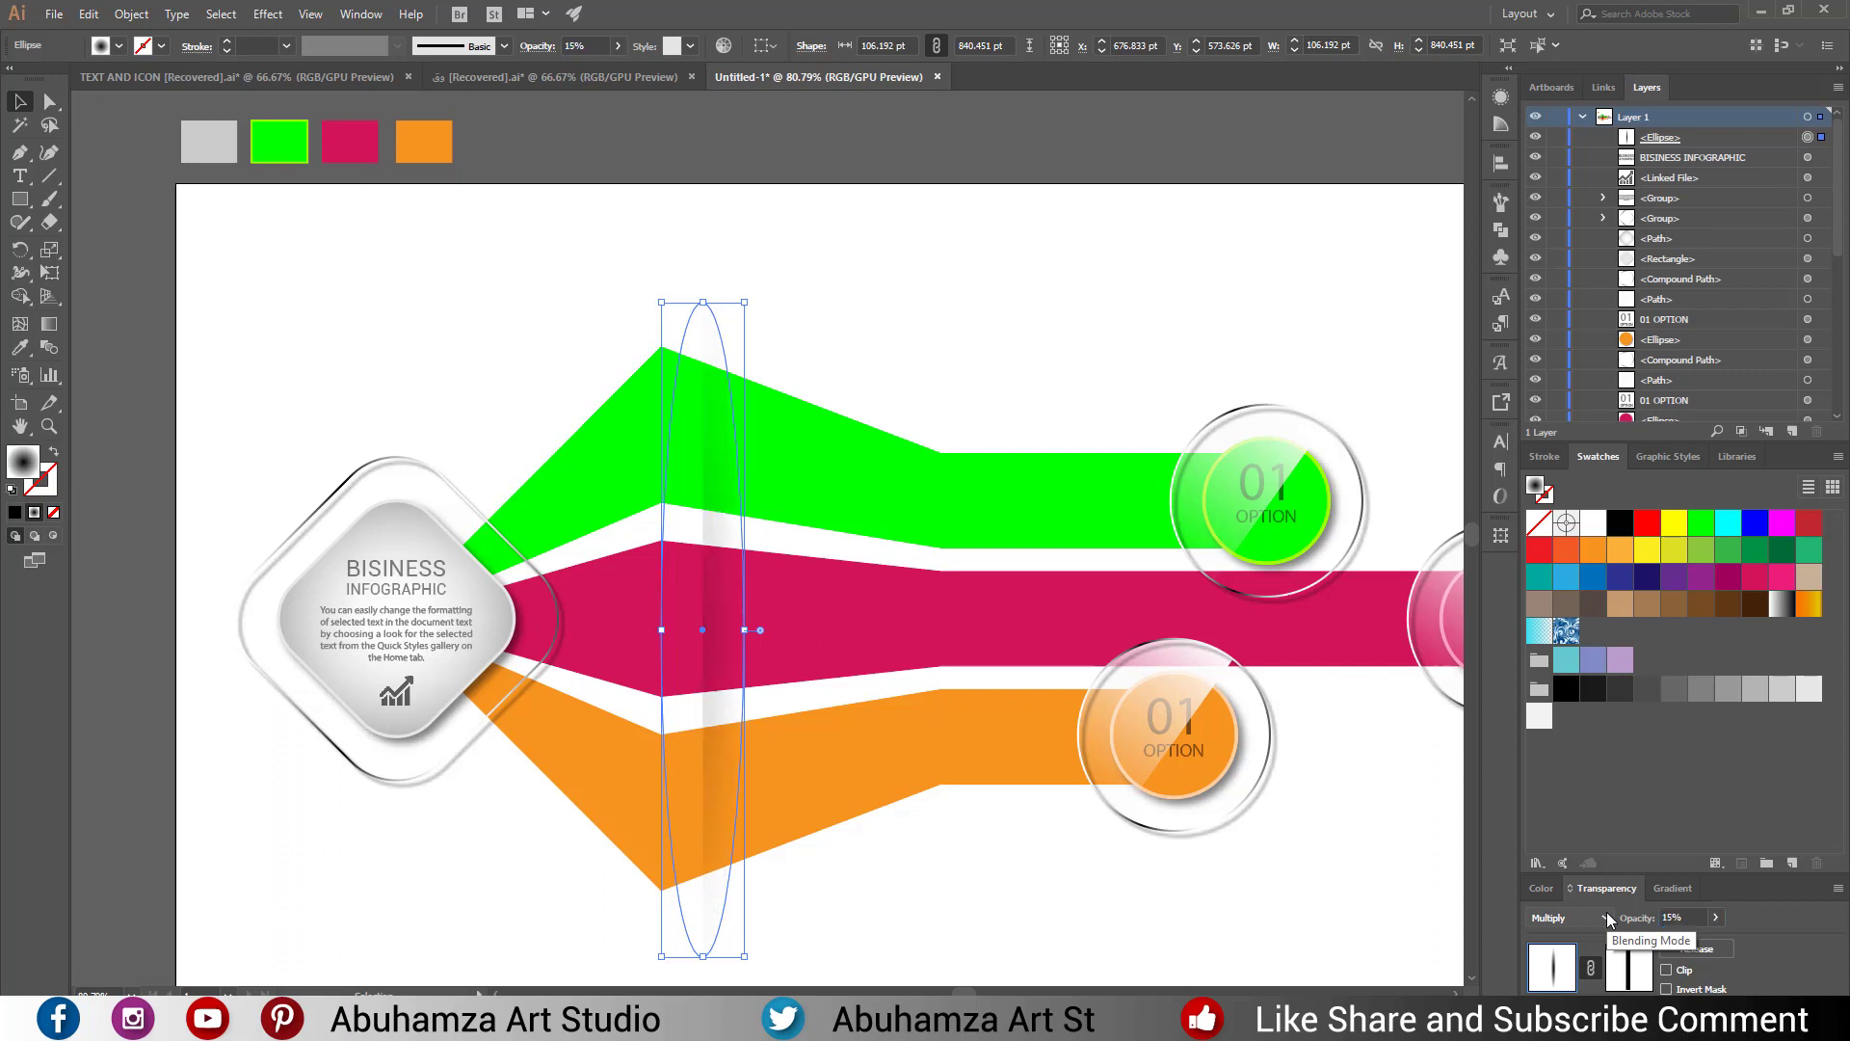
Shift the shadow ellipse slightly left to sit on the first fold.
left_click(855, 298)
left_click_drag(740, 639, 689, 642)
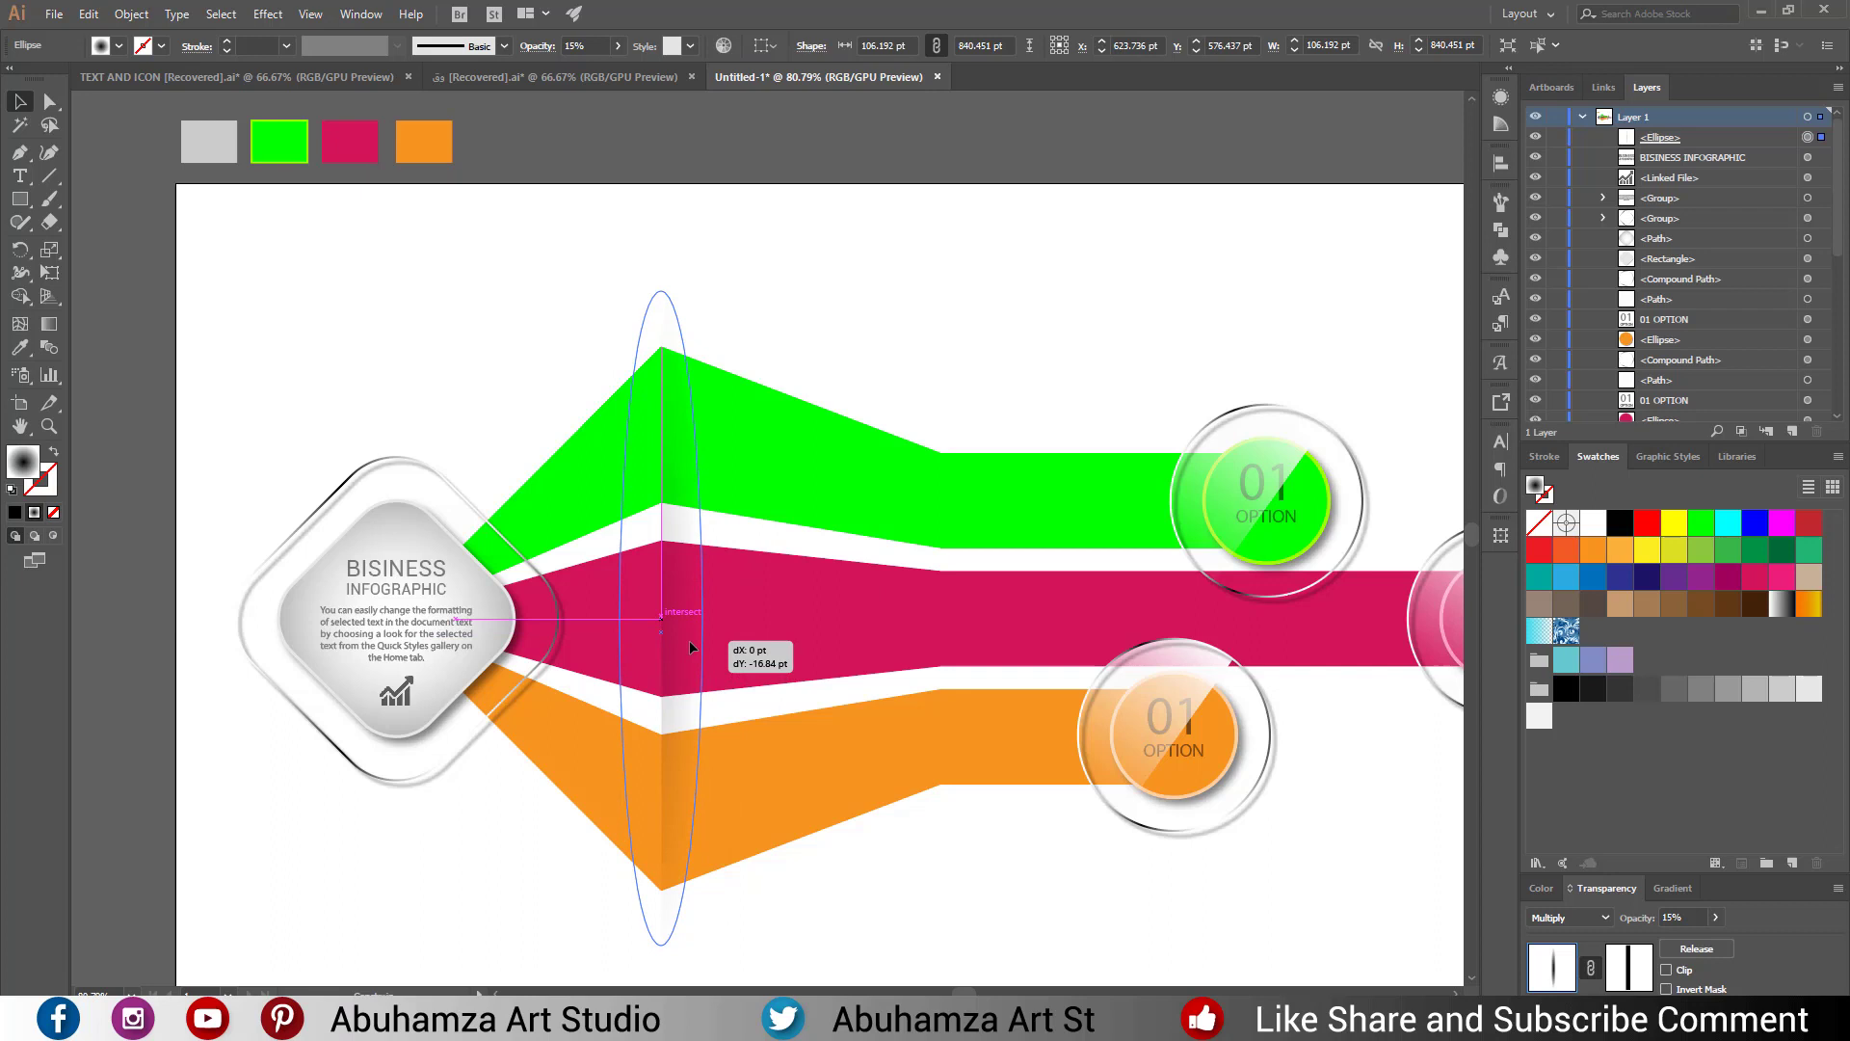
left_click_drag(690, 647, 690, 640)
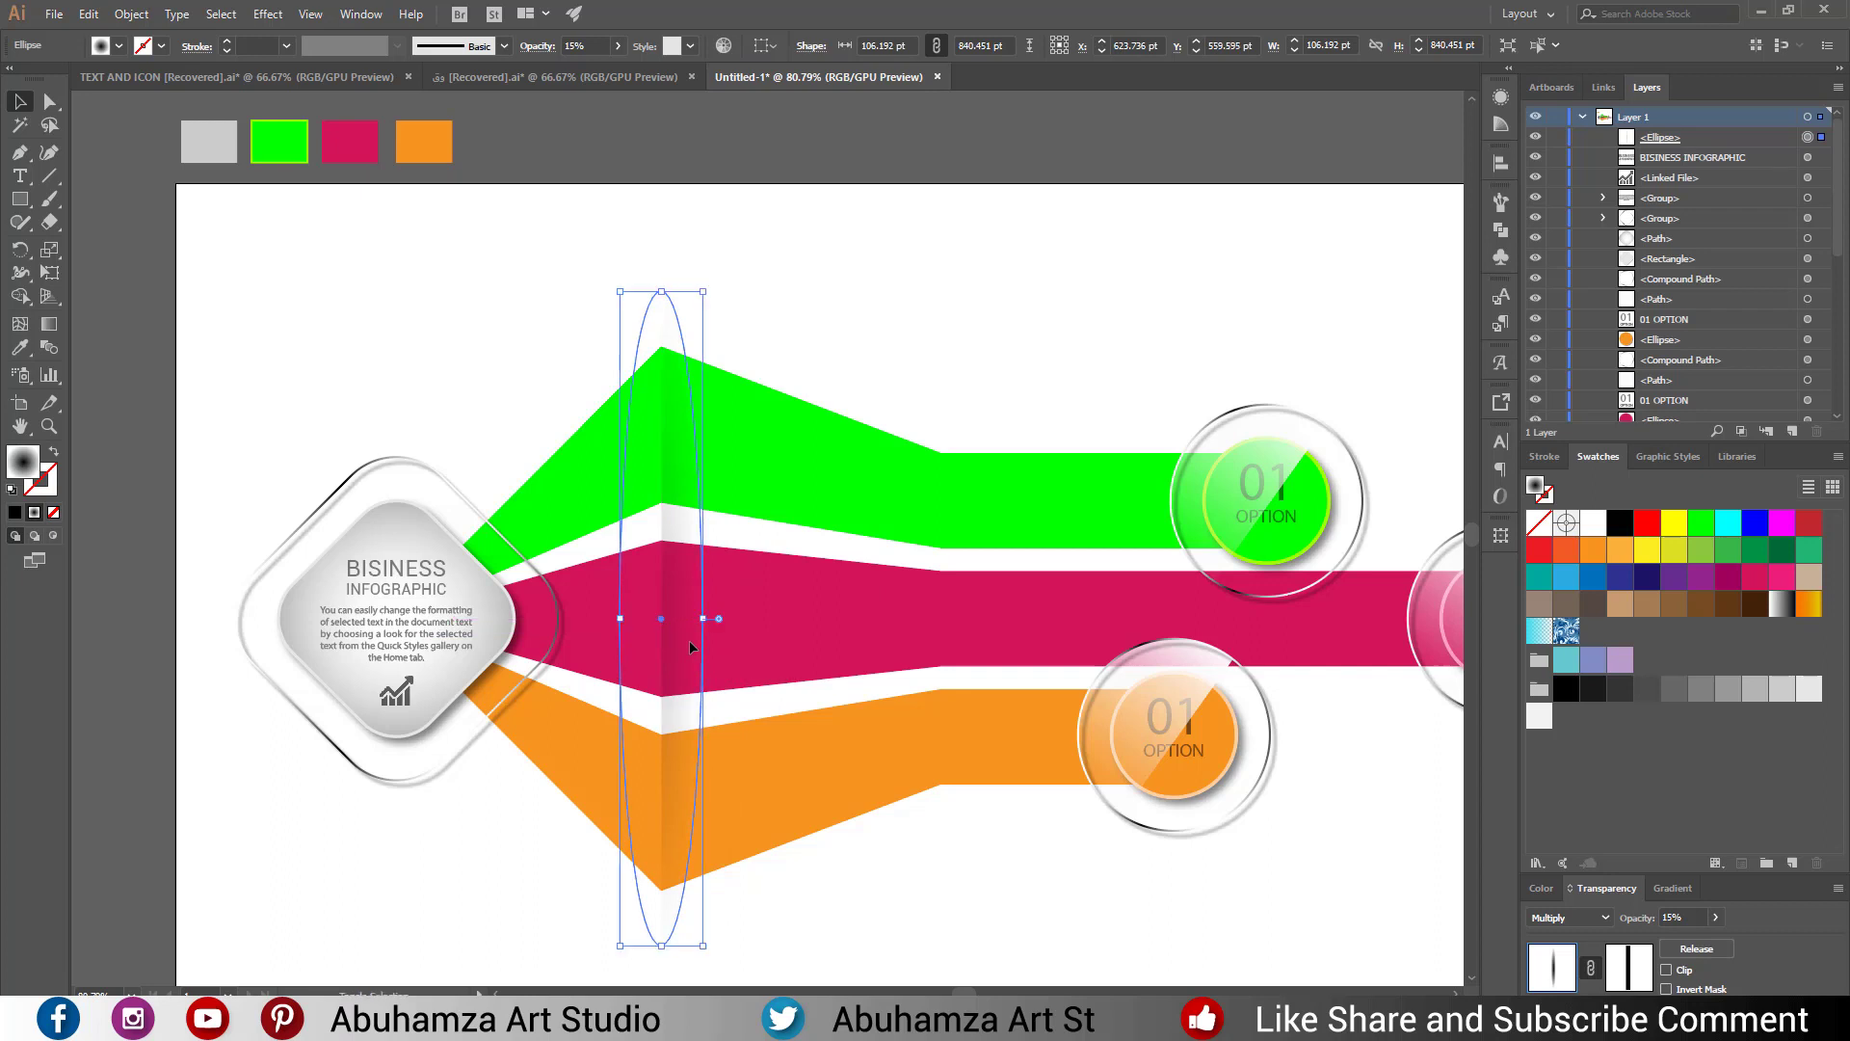
left_click(808, 906)
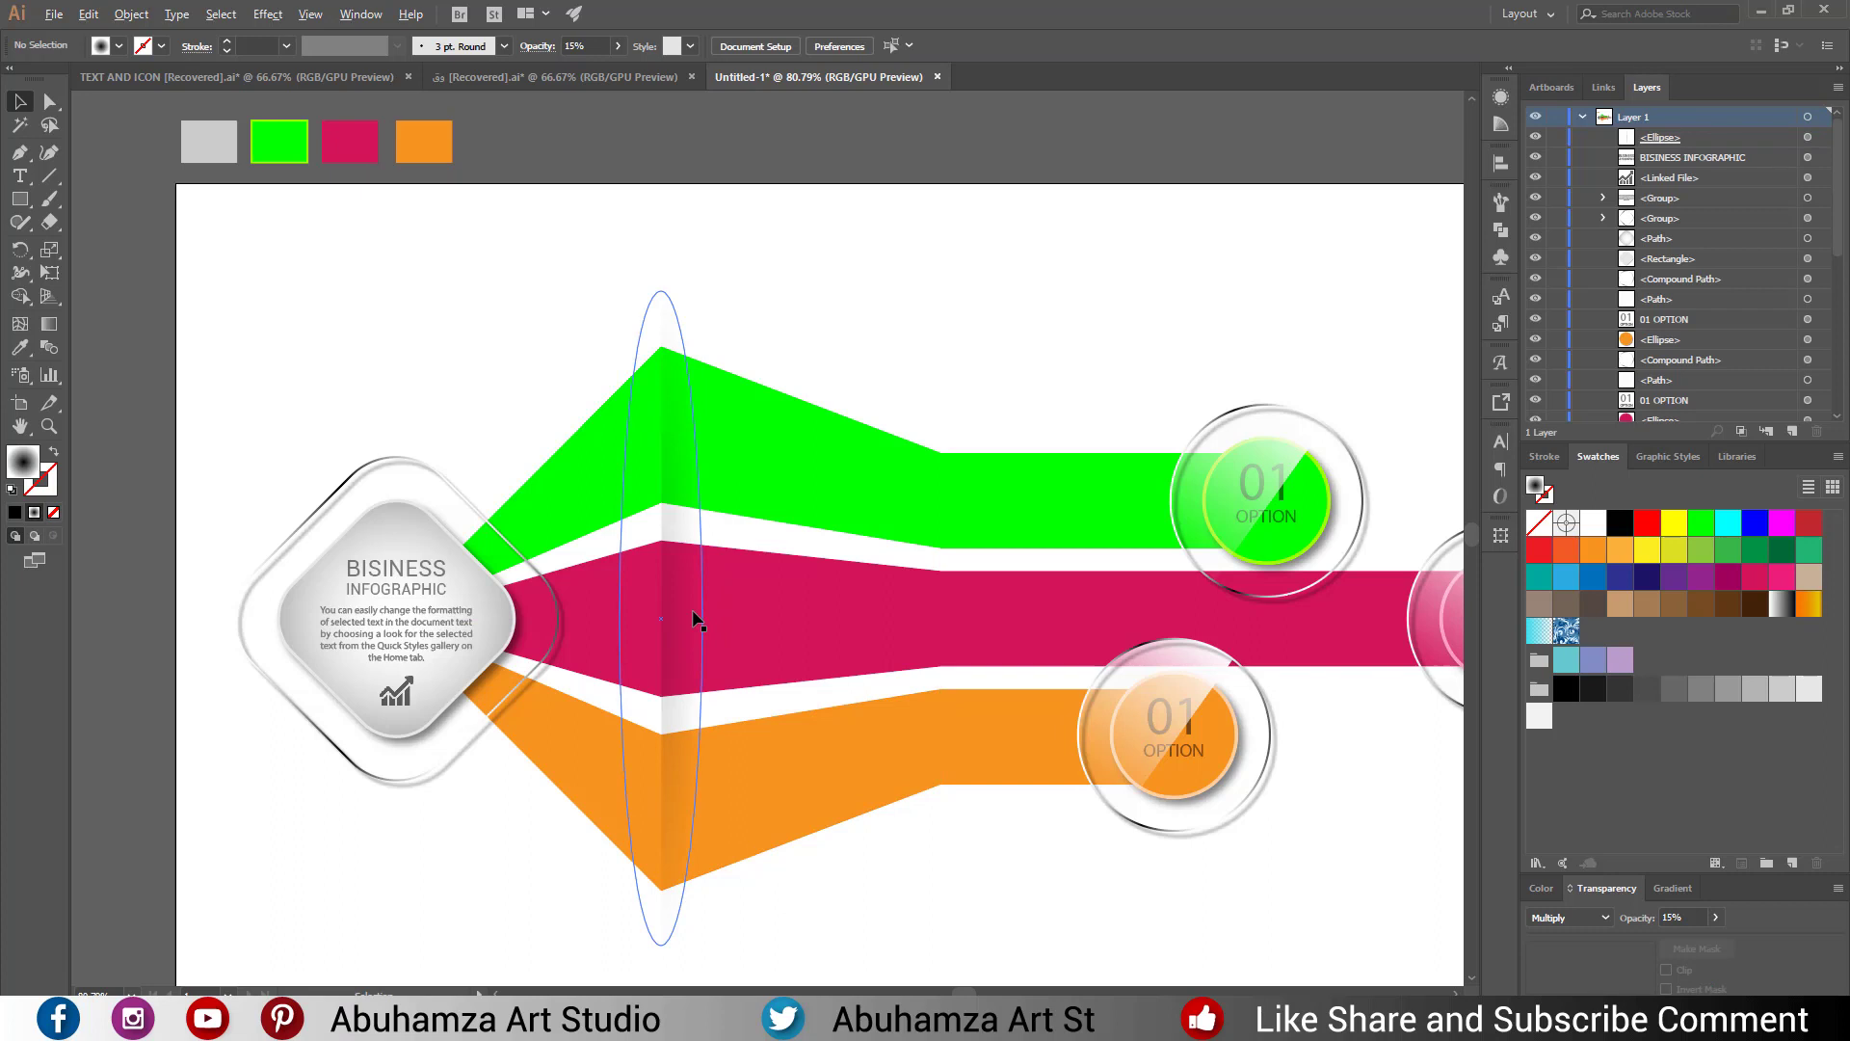
Copy the shadow ellipse onto the second bend, aligning it with the fold edge near X 983 pt.
left_click_drag(694, 620, 975, 628)
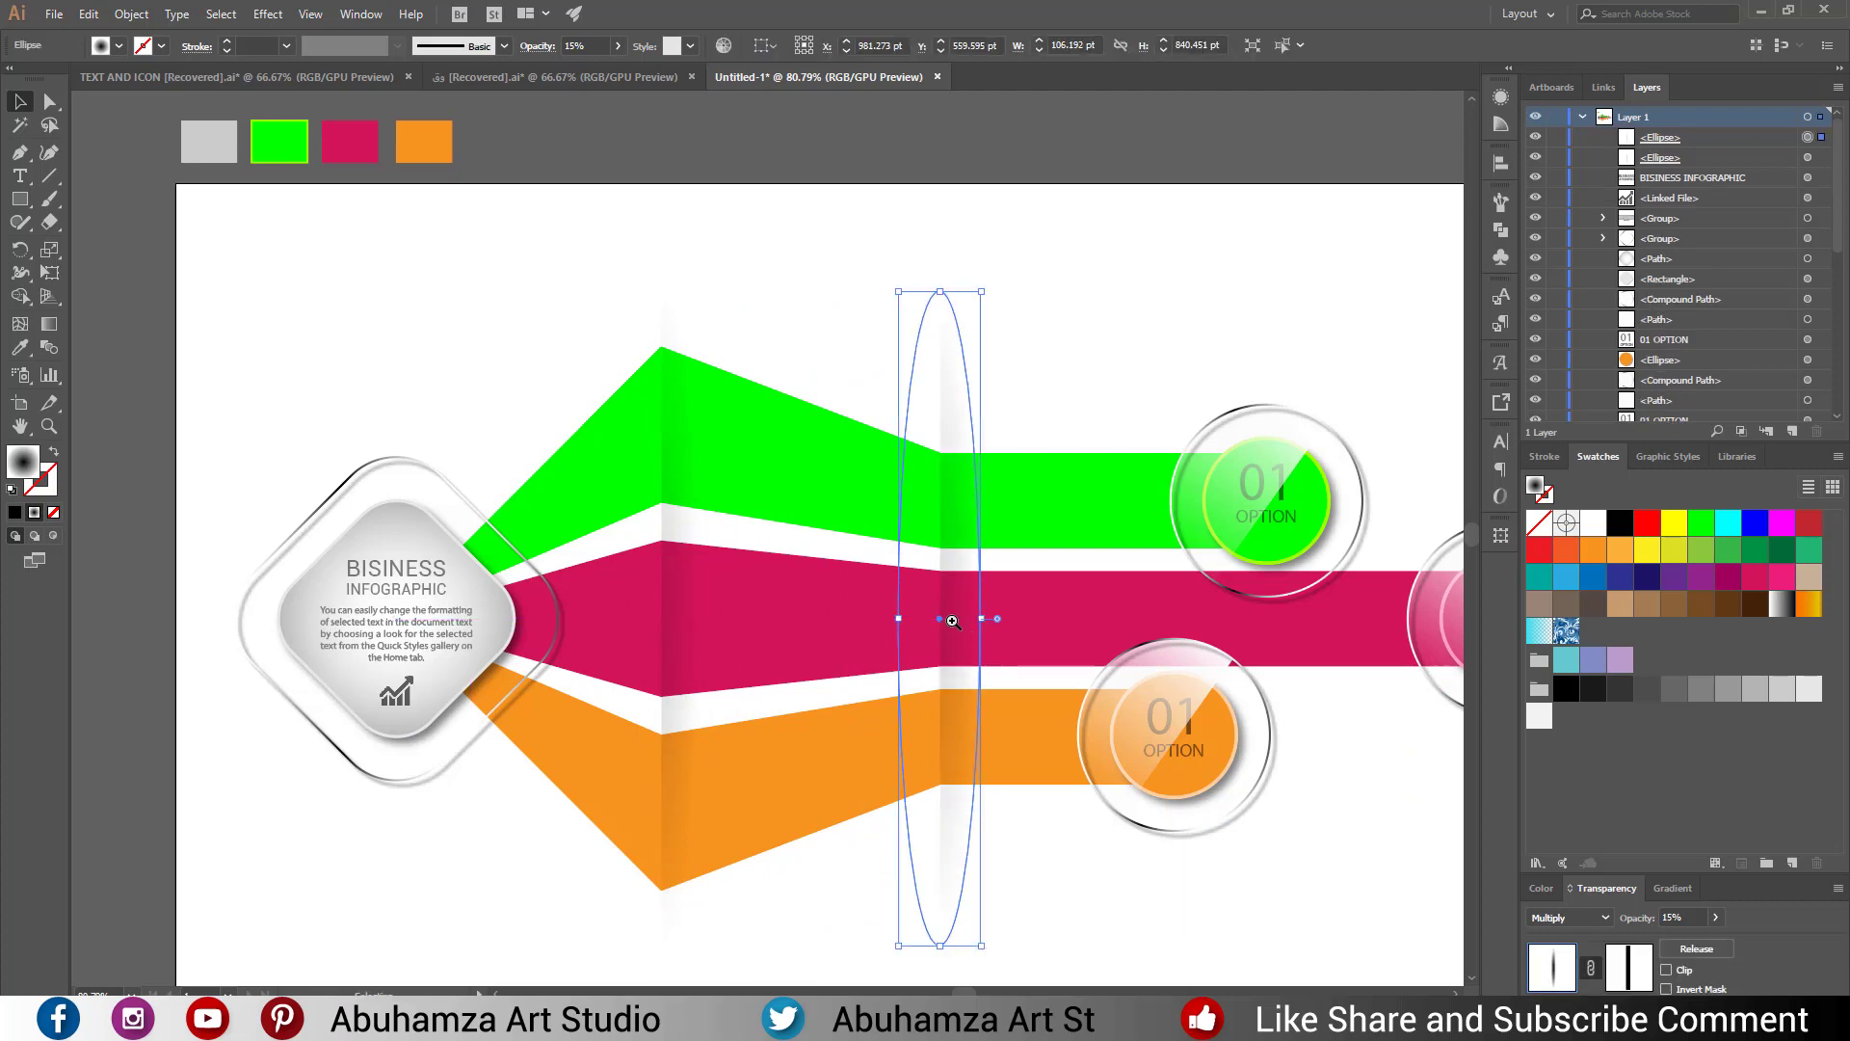
key("z")
left_click_drag(974, 627, 1272, 661)
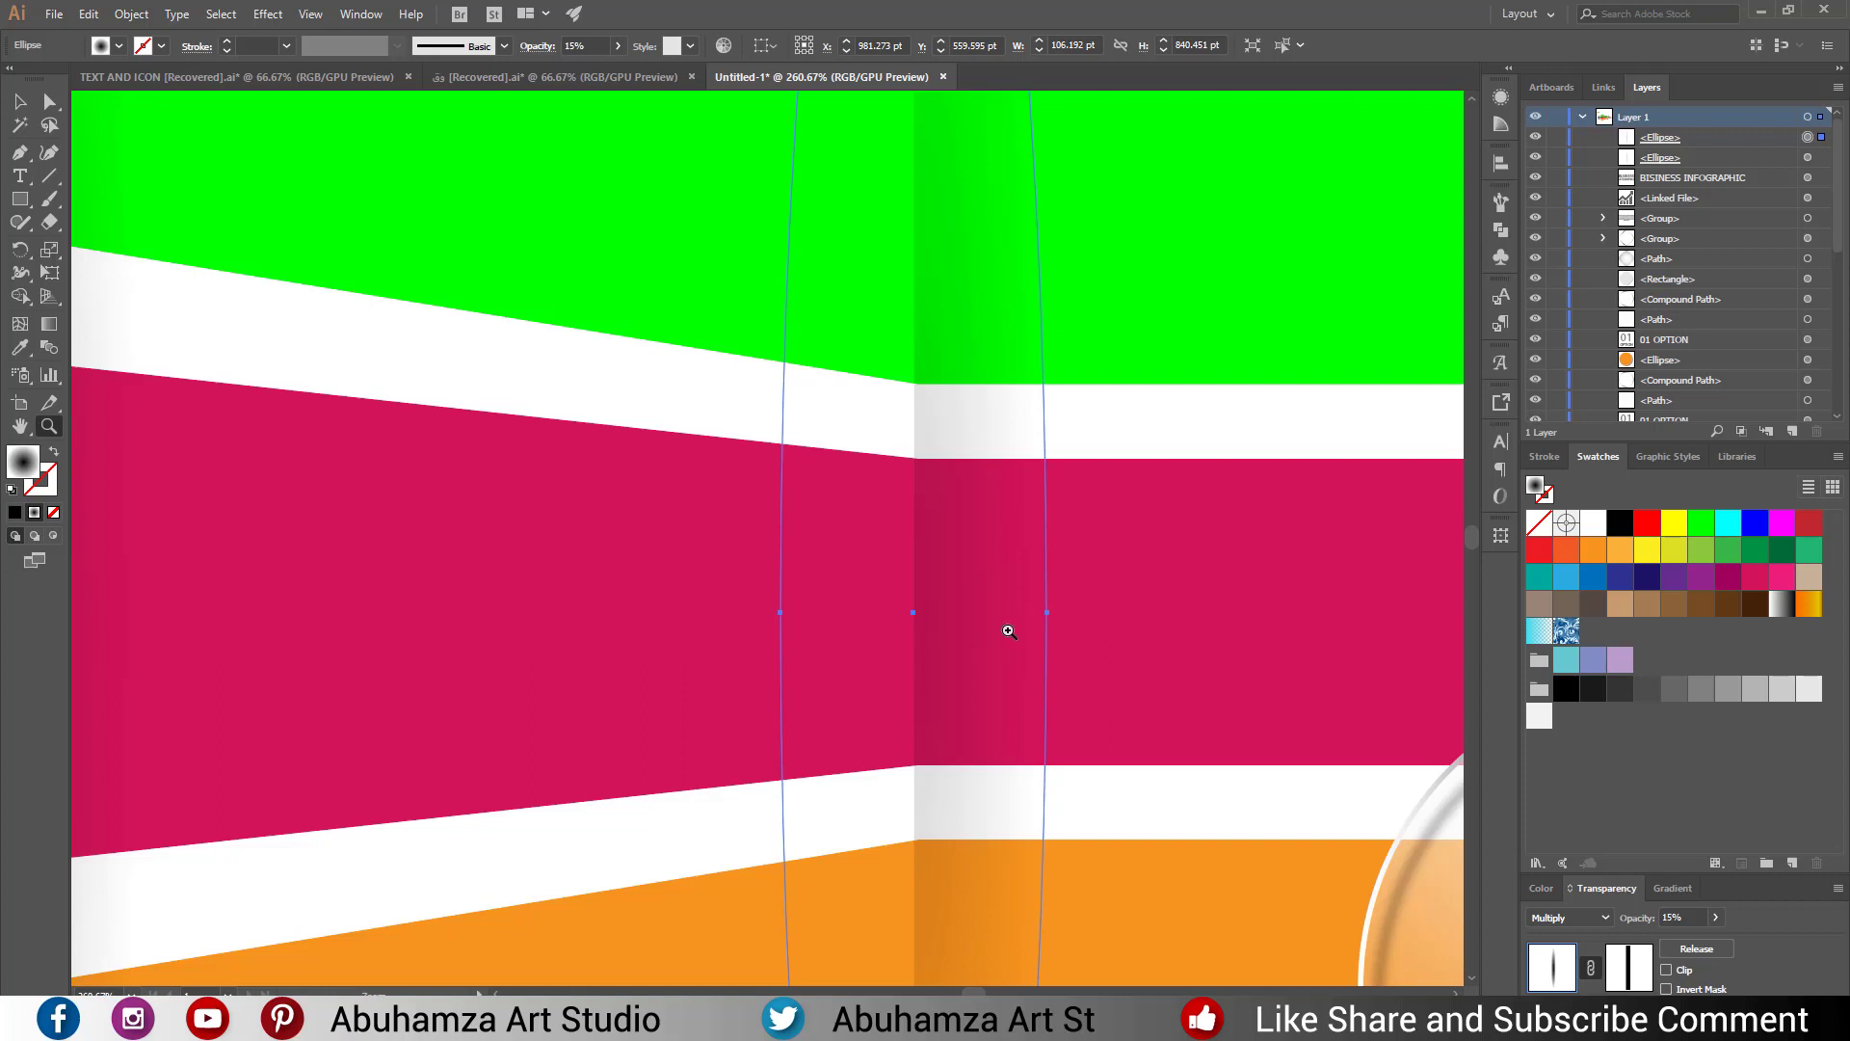
left_click_drag(997, 568, 982, 815)
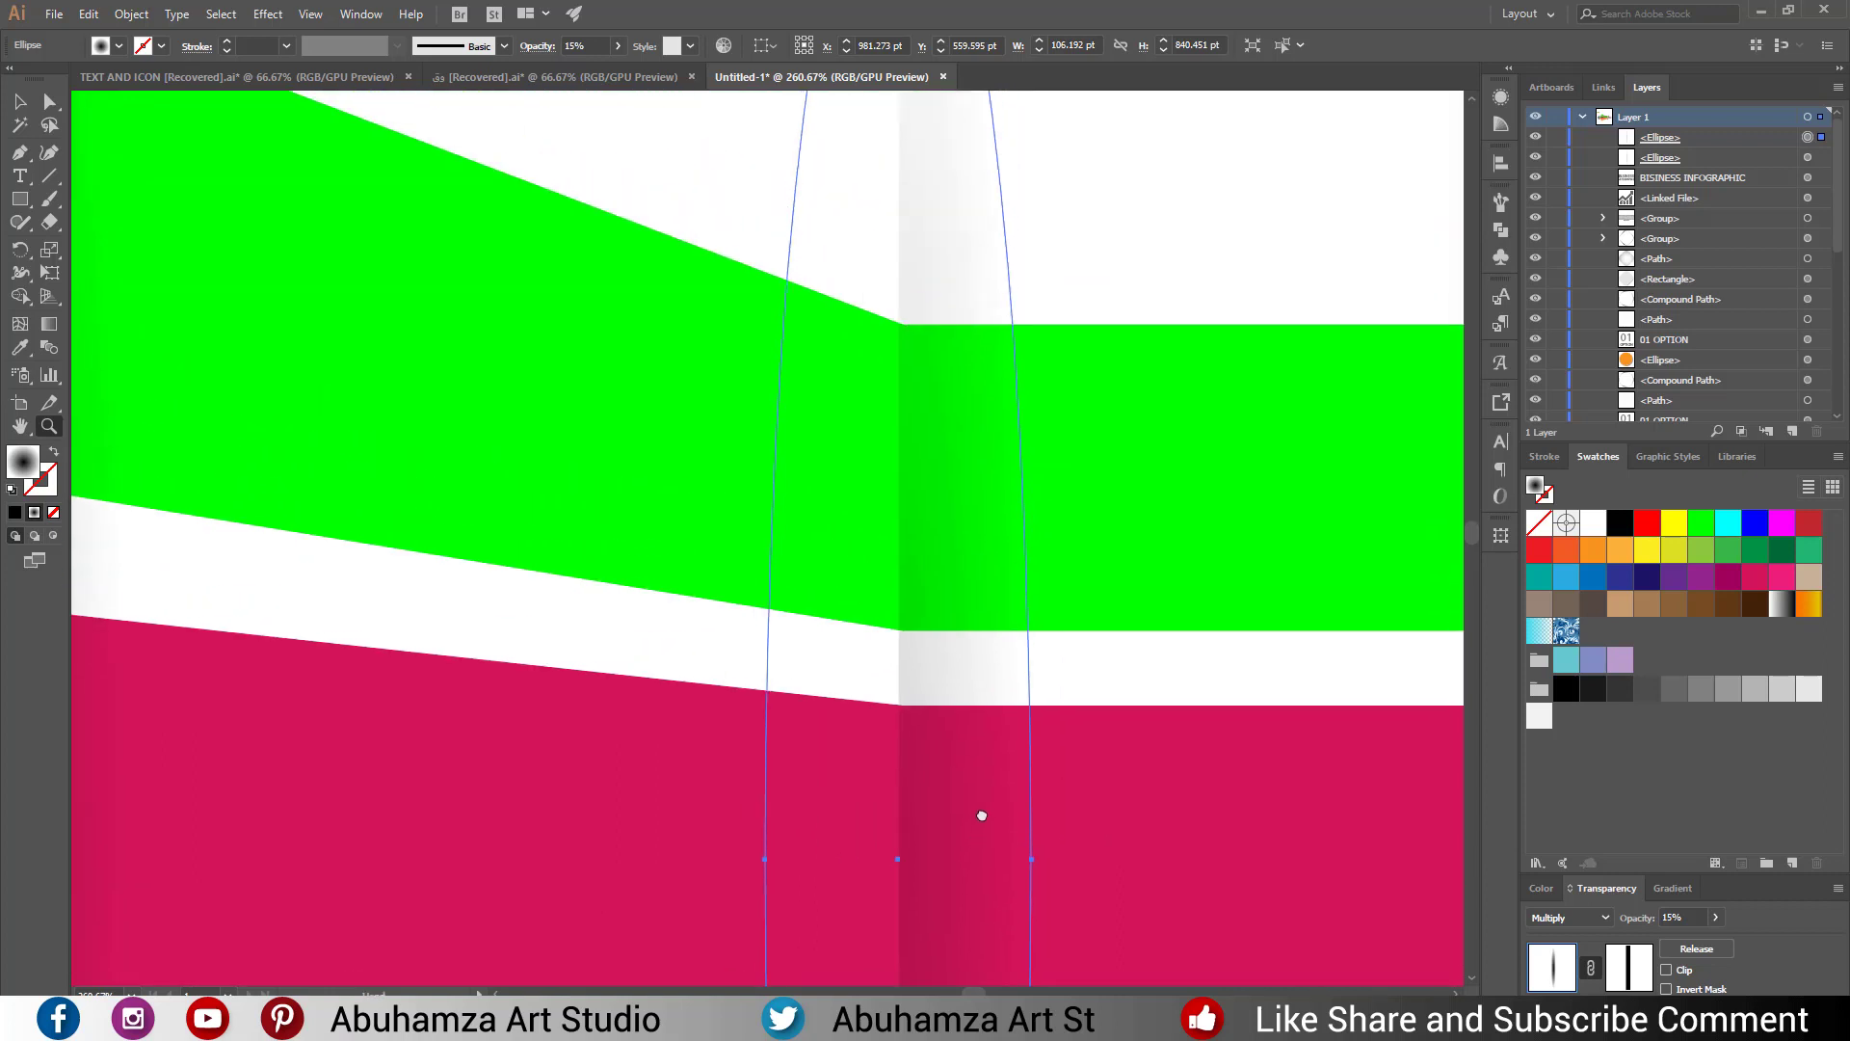
left_click(20, 102)
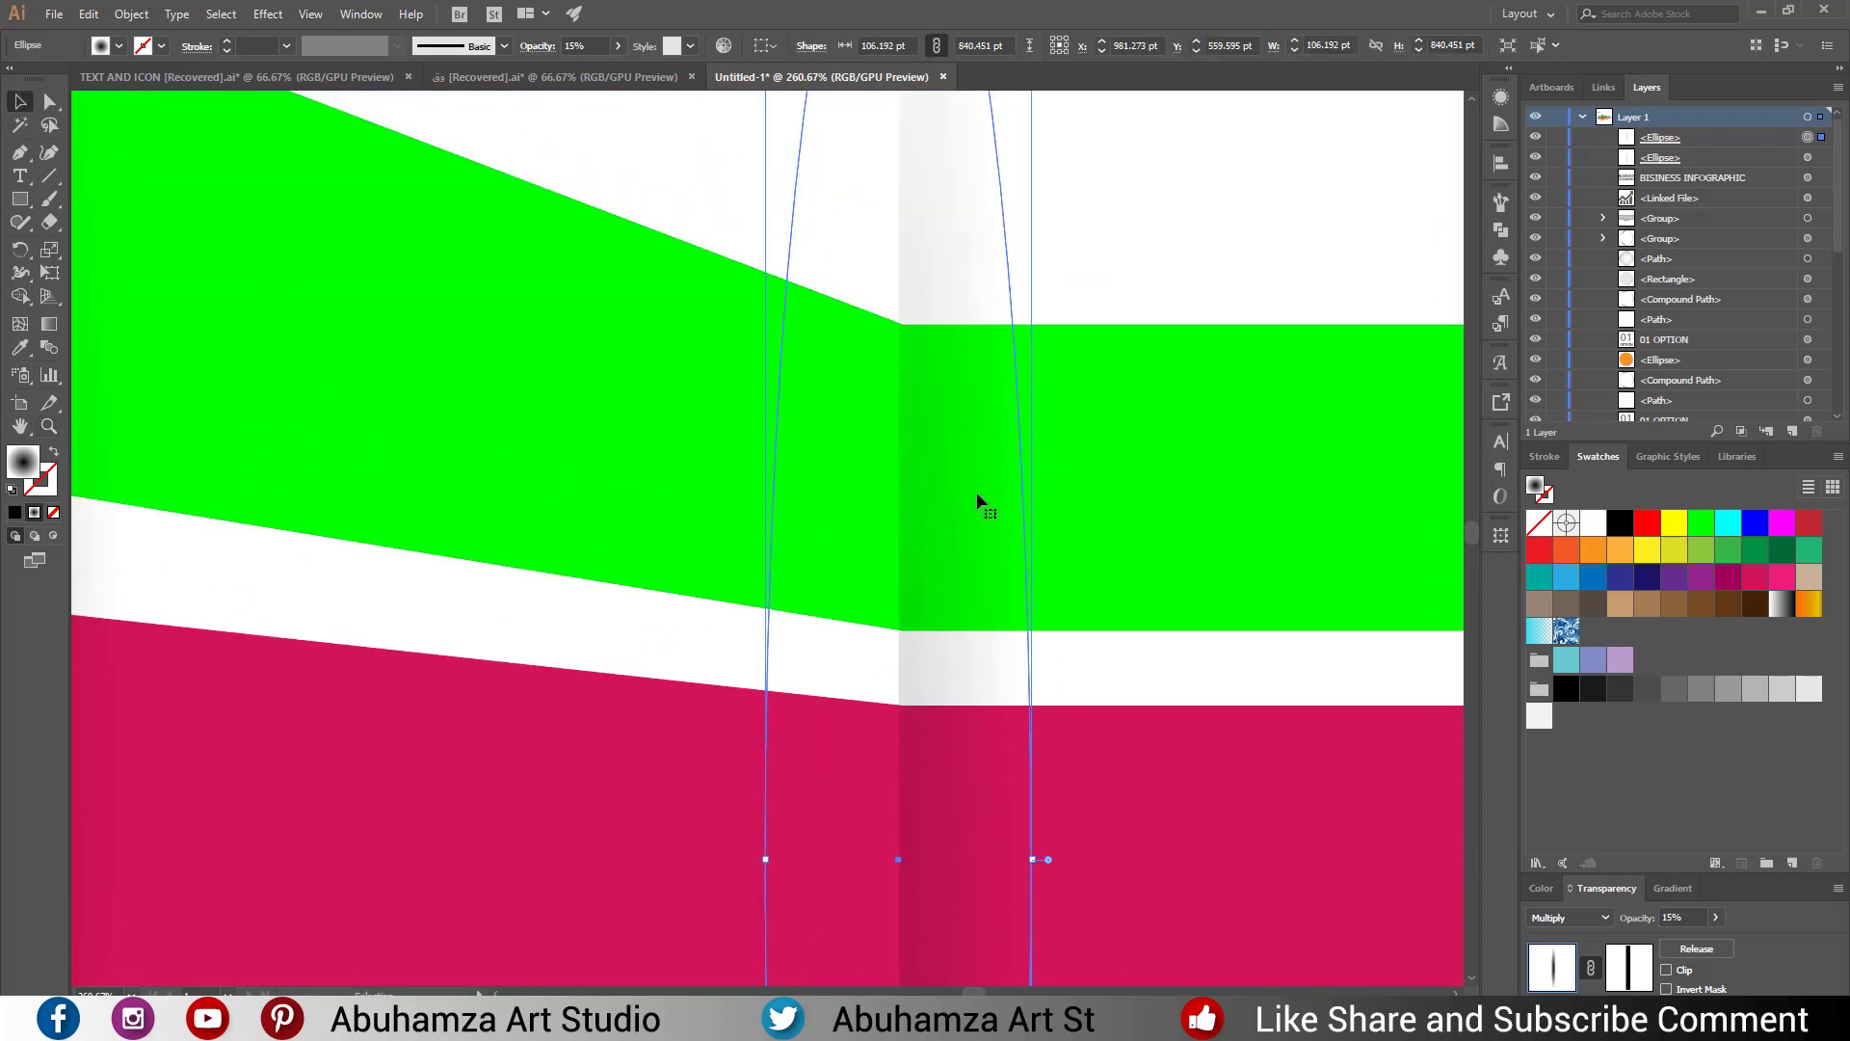
left_click_drag(978, 501, 985, 500)
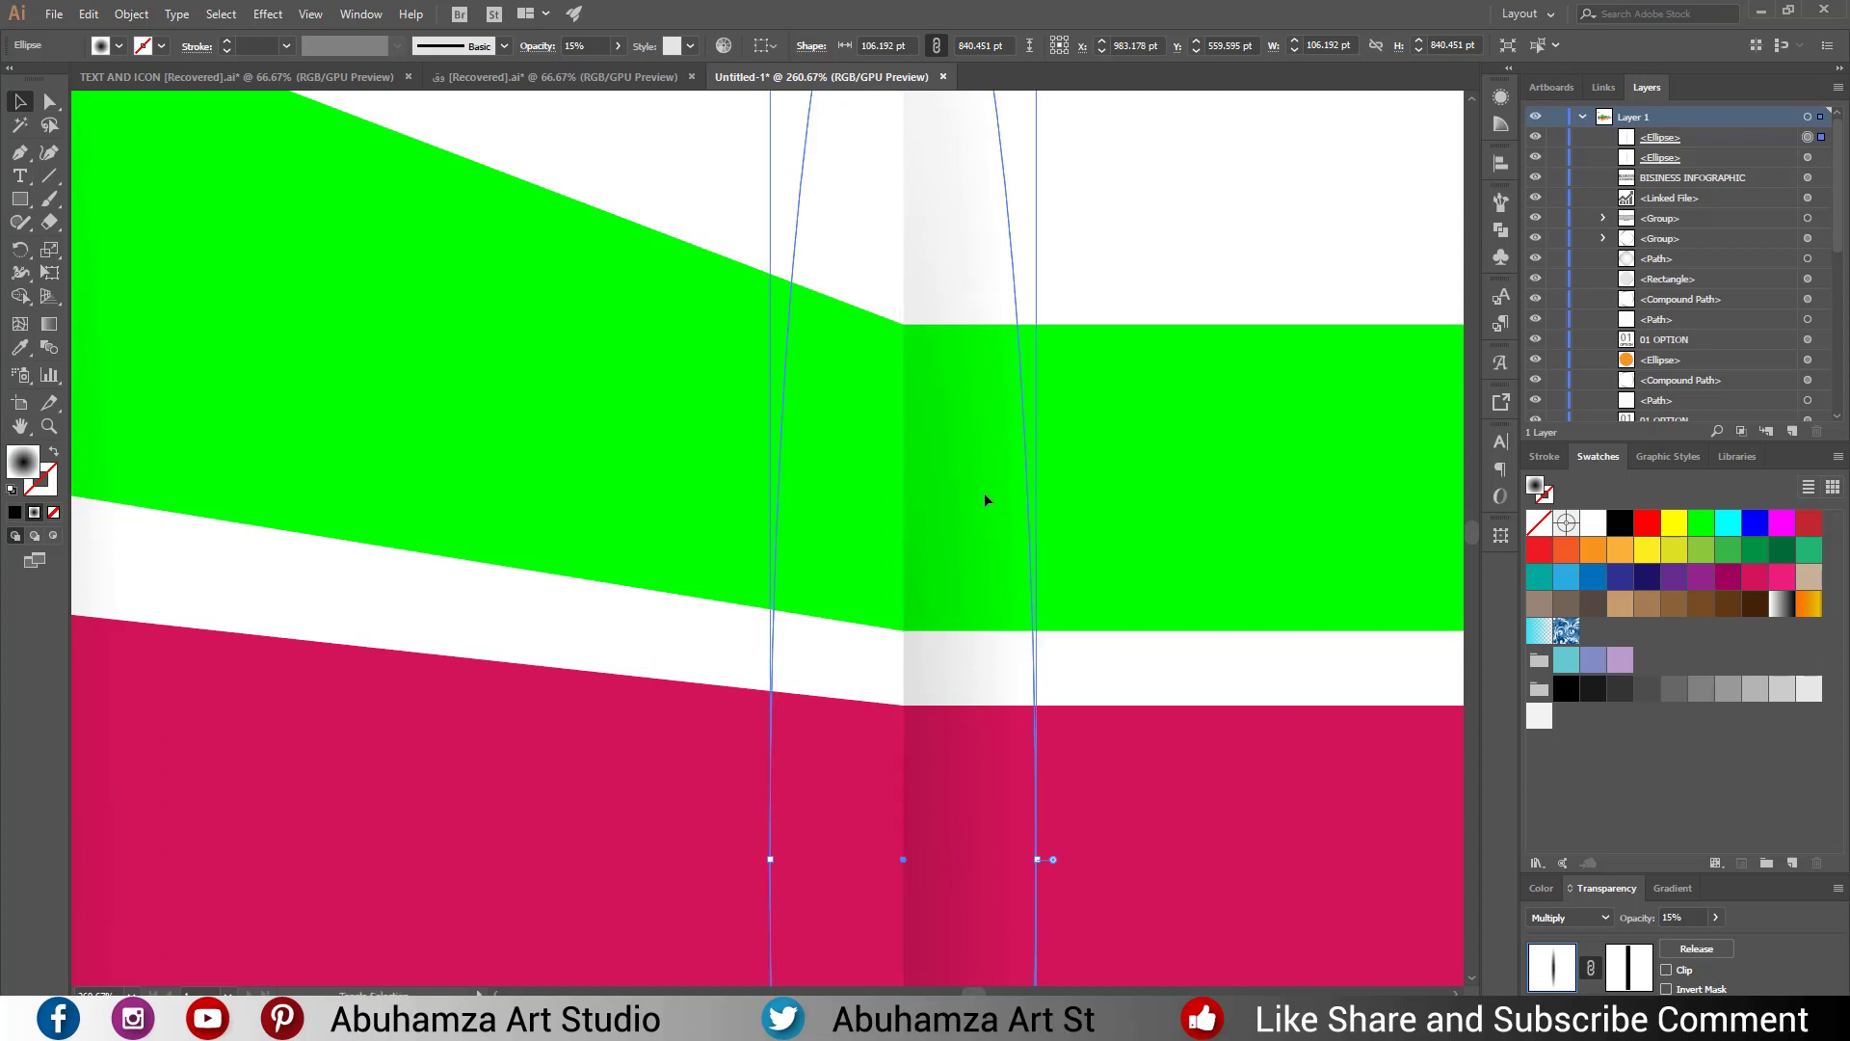
key("z")
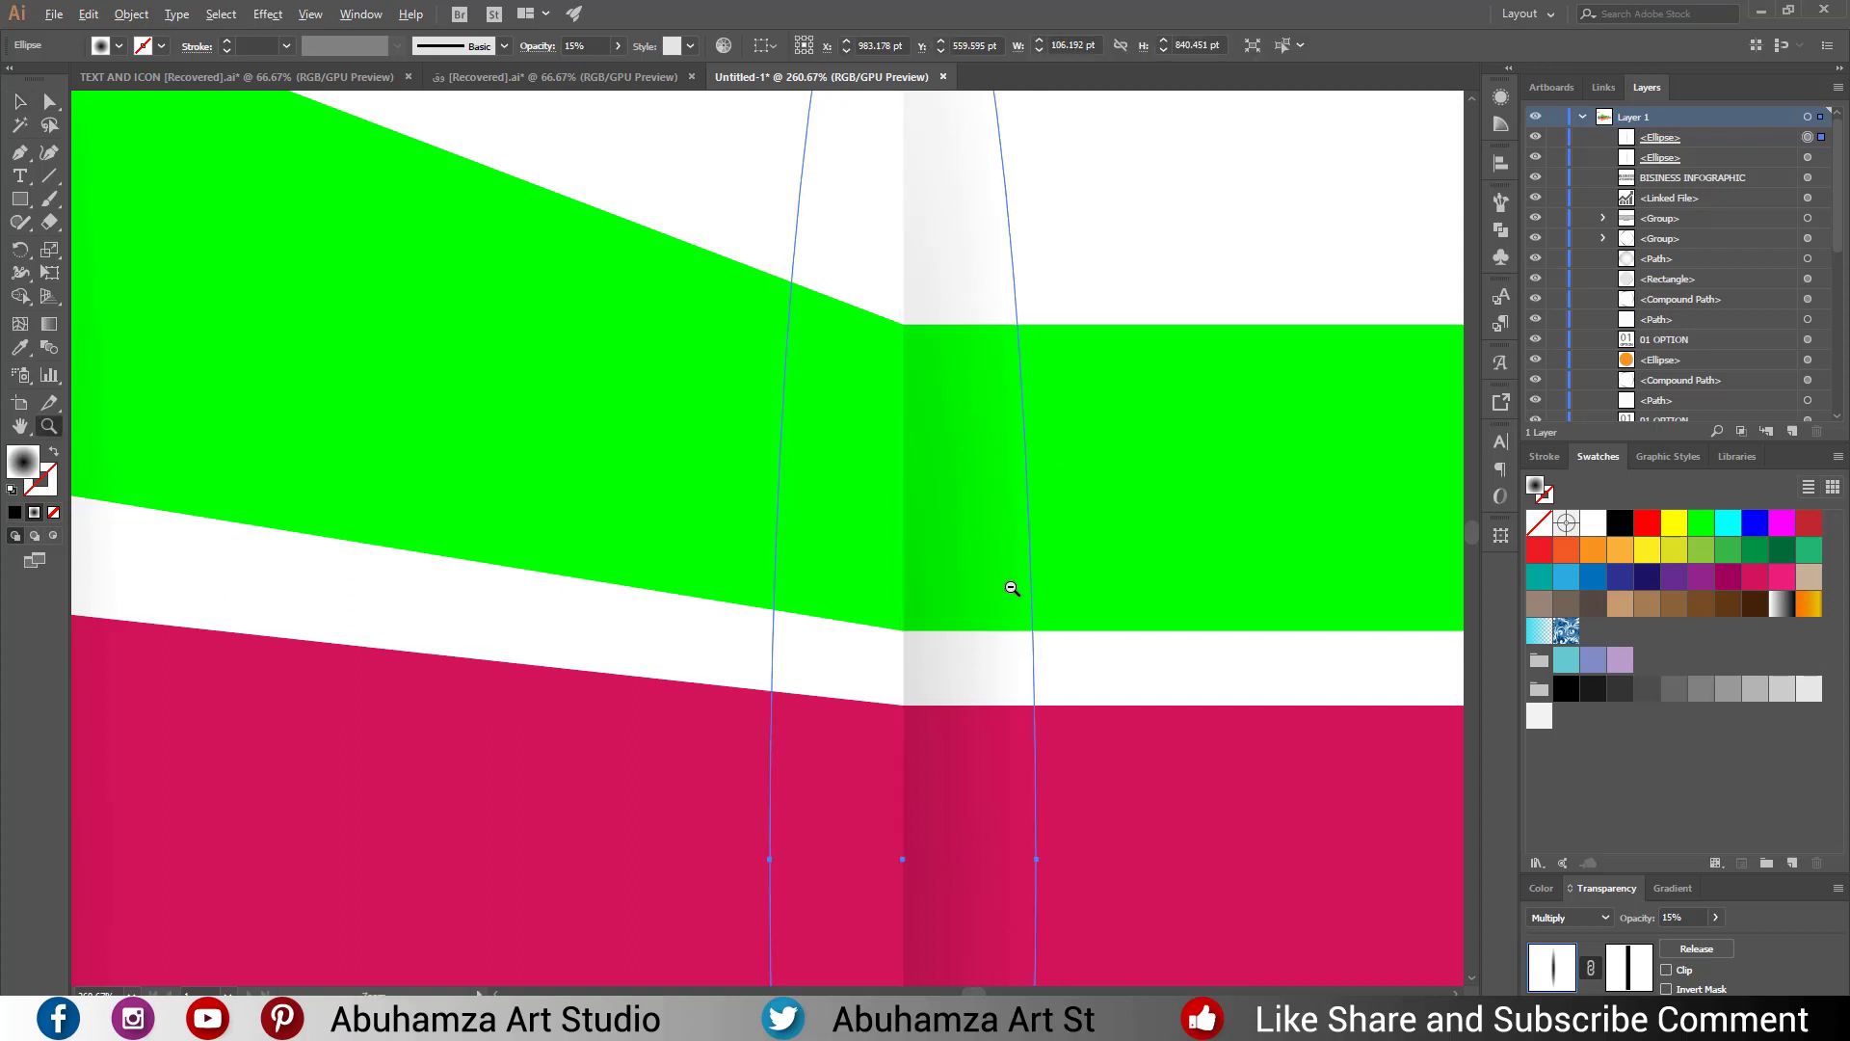
left_click_drag(1011, 587, 963, 575)
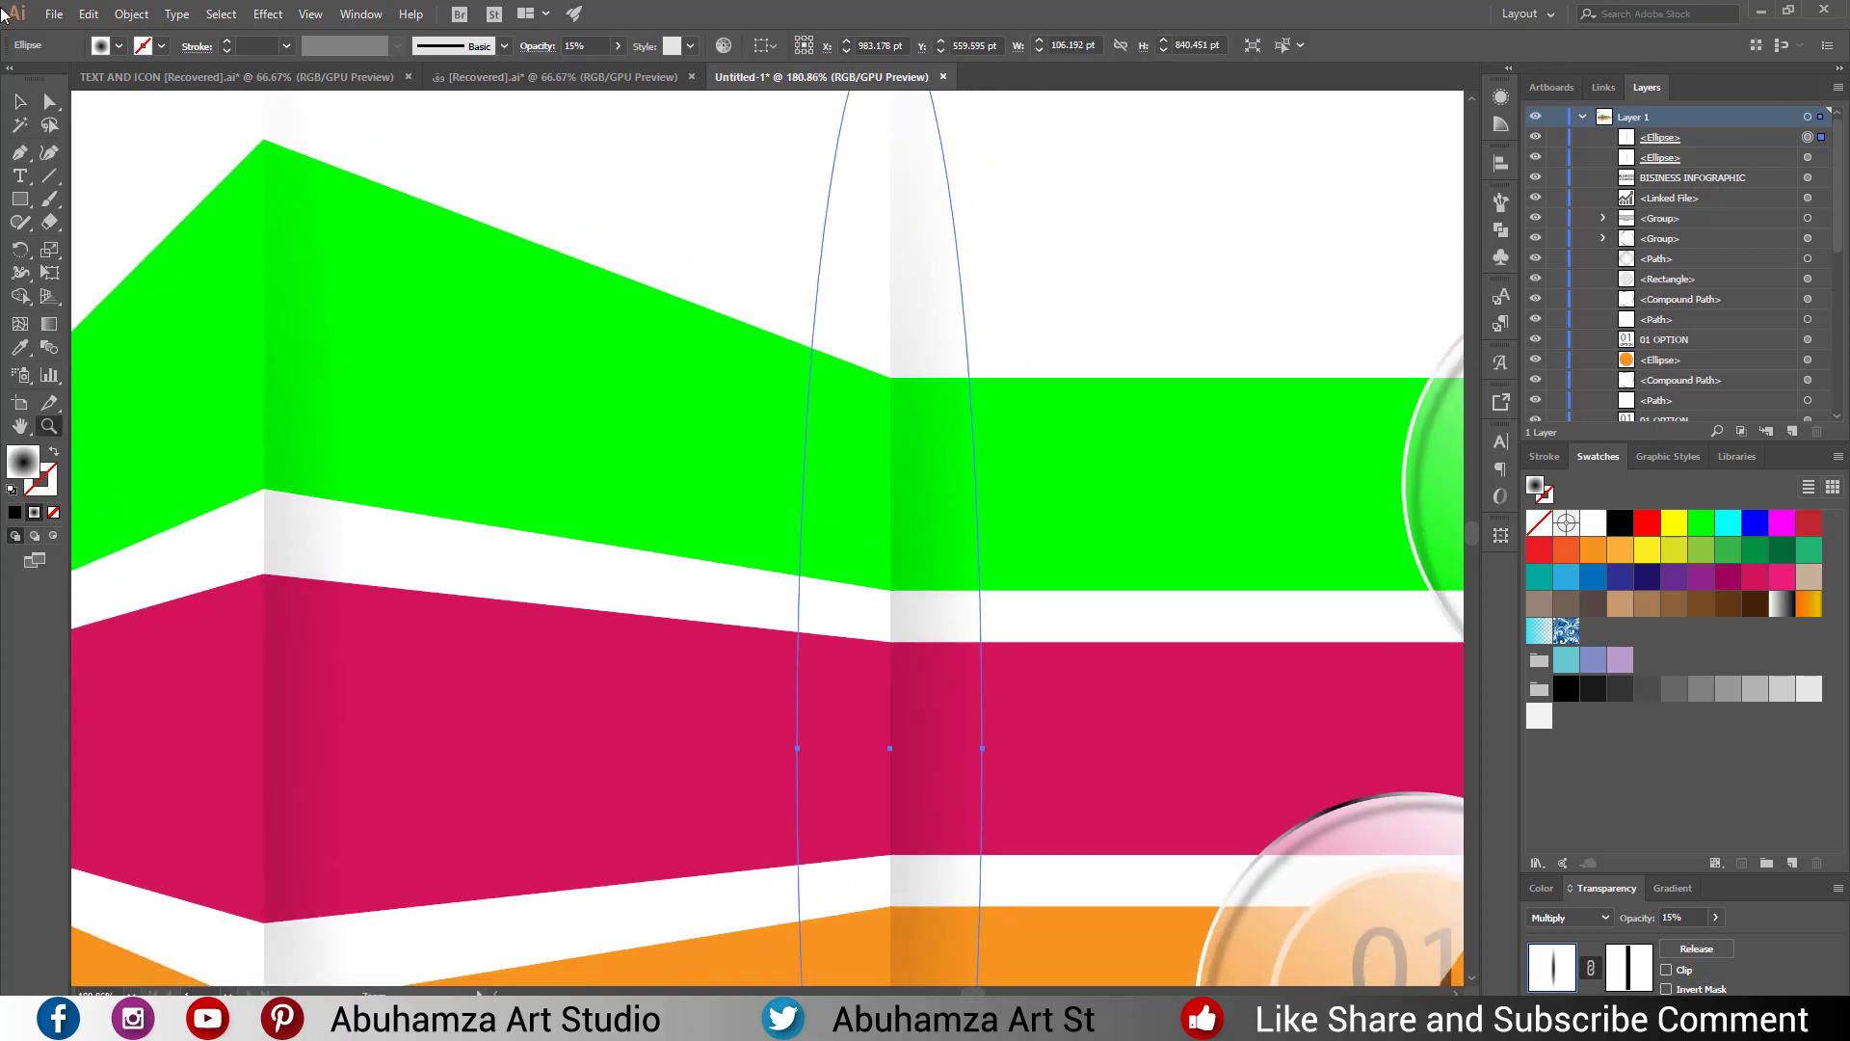
left_click(18, 103)
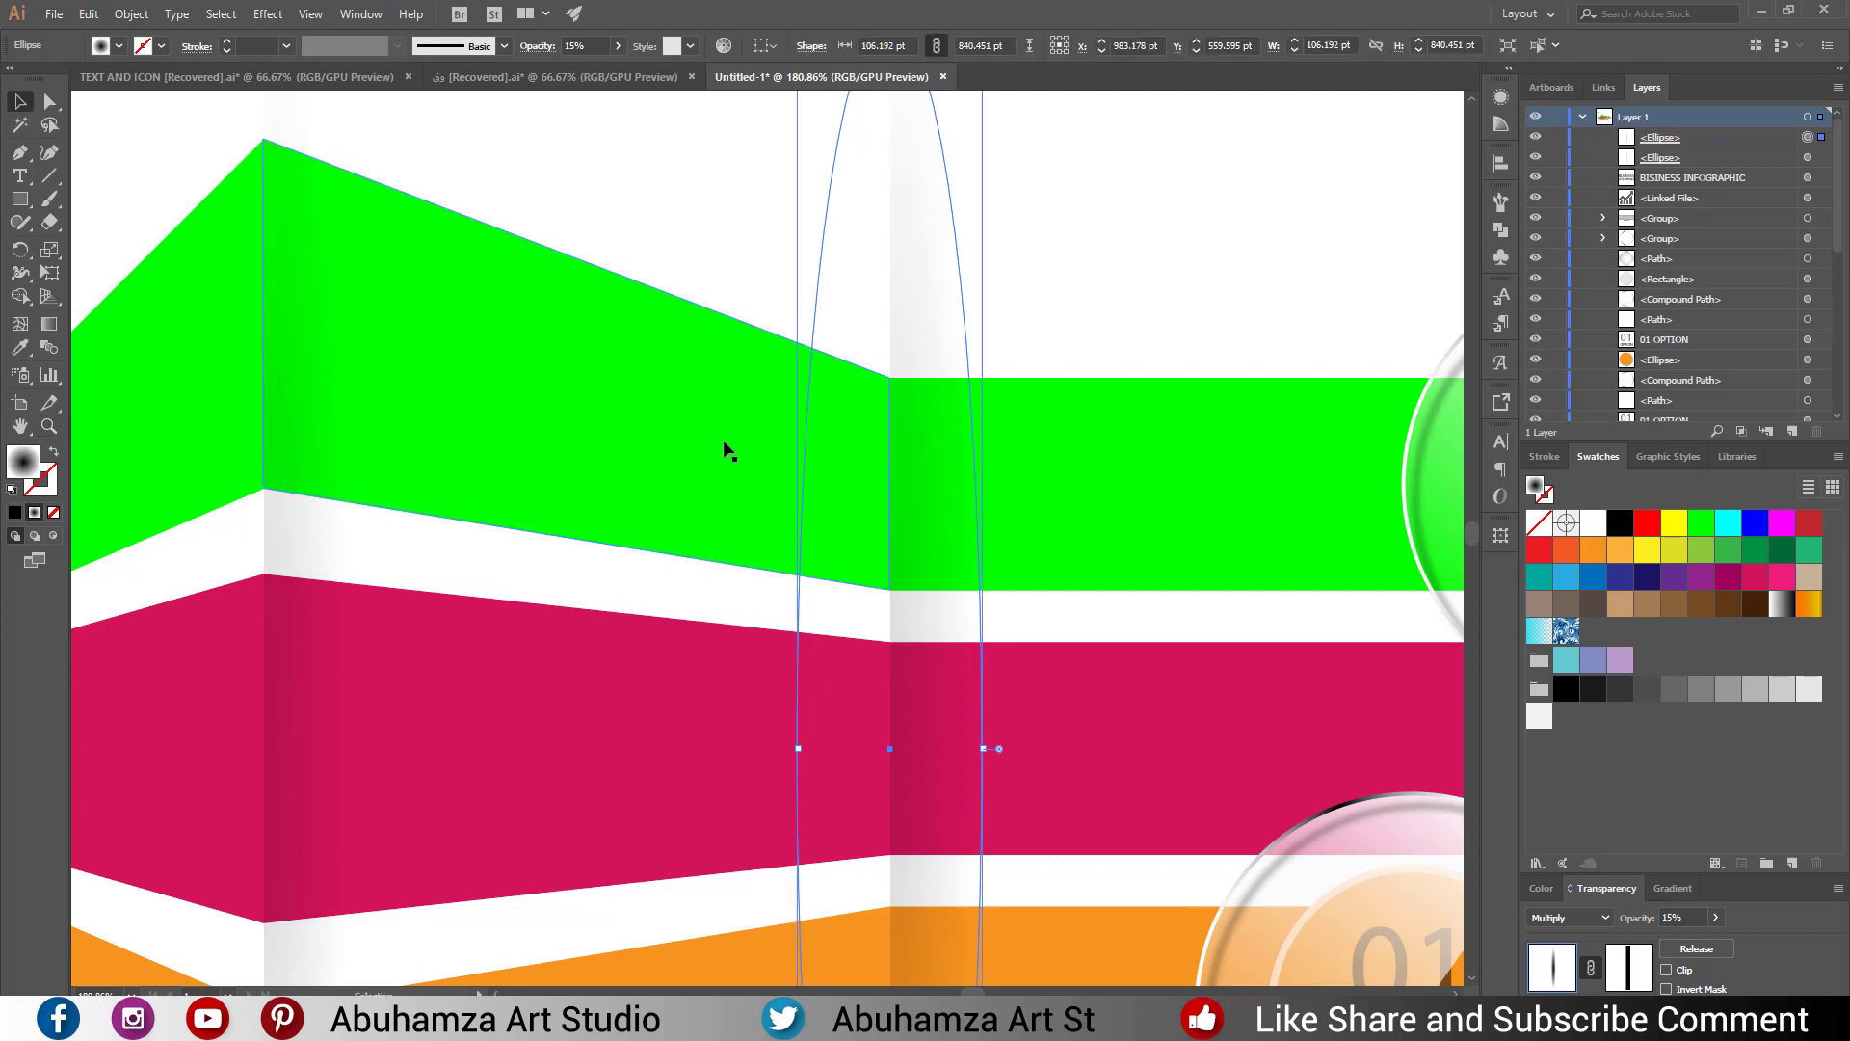
Reflect a copy of the fold-shadow ellipse across the vertical axis, in place over the bend.
right_click(949, 482)
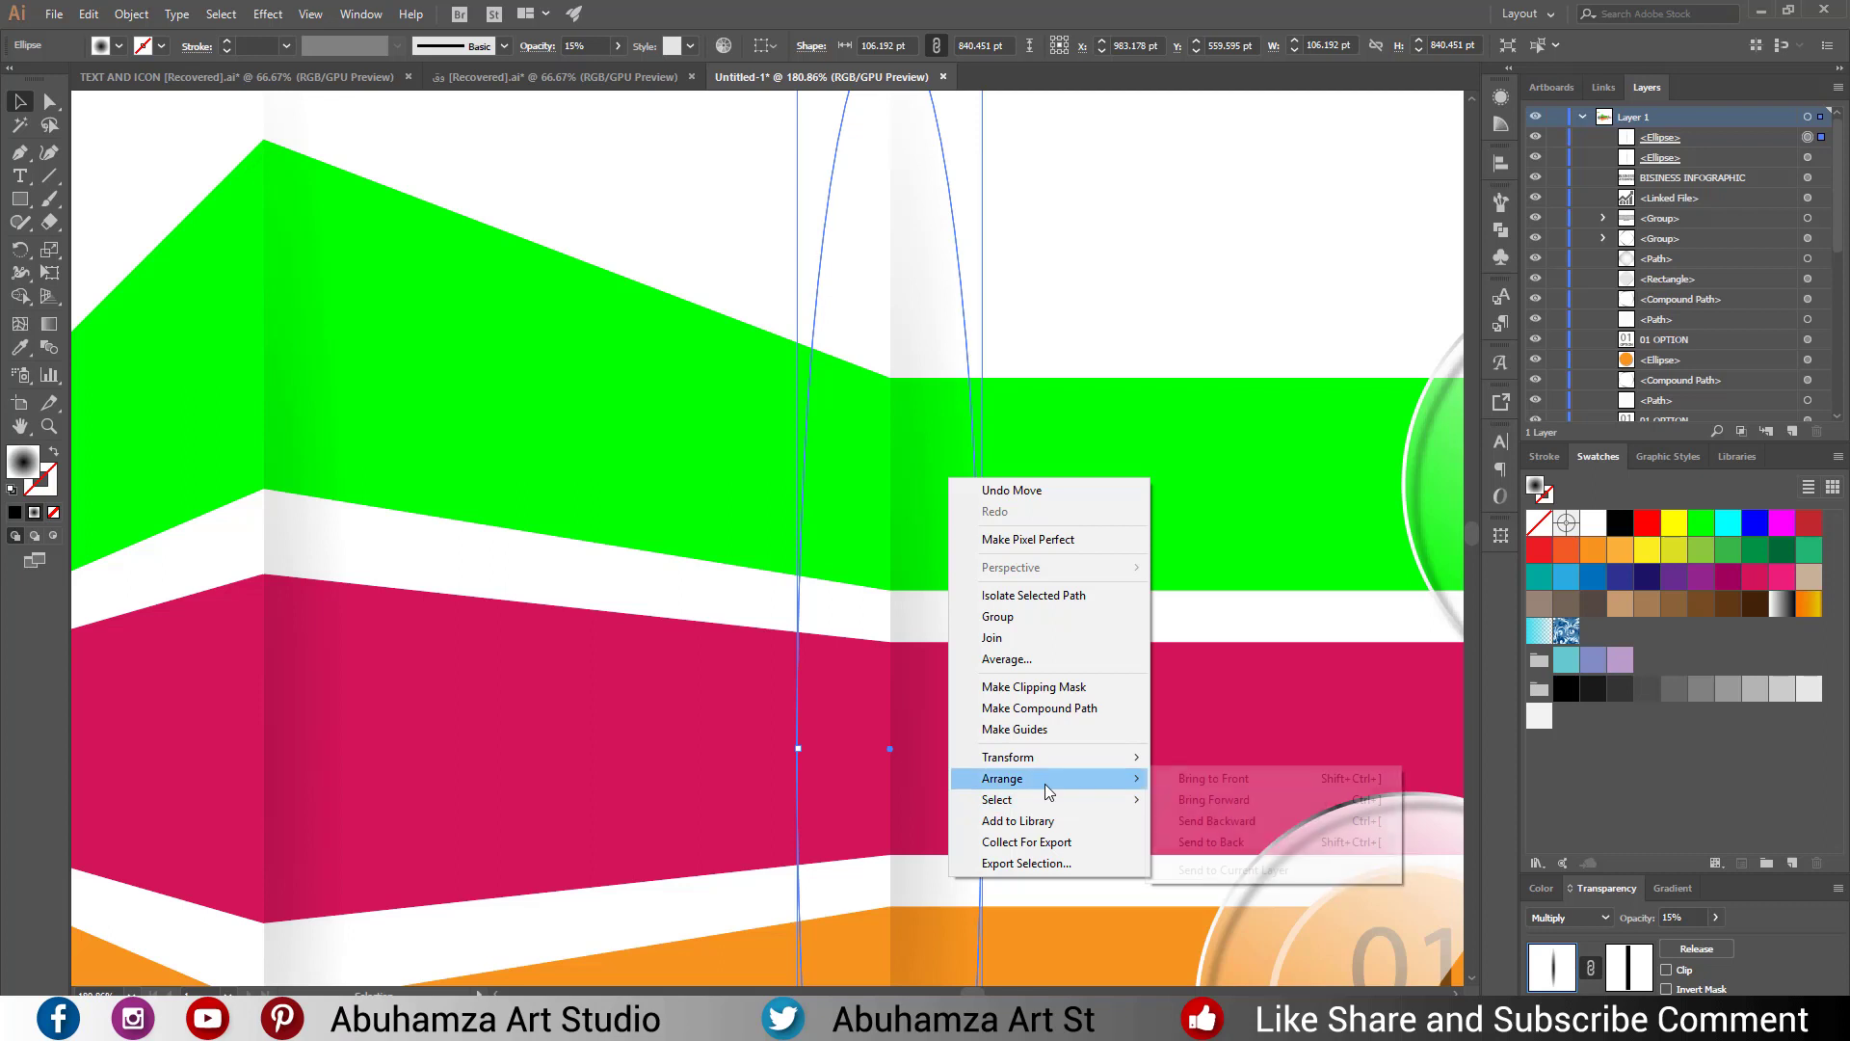
mouse_move(1008, 757)
left_click(1231, 834)
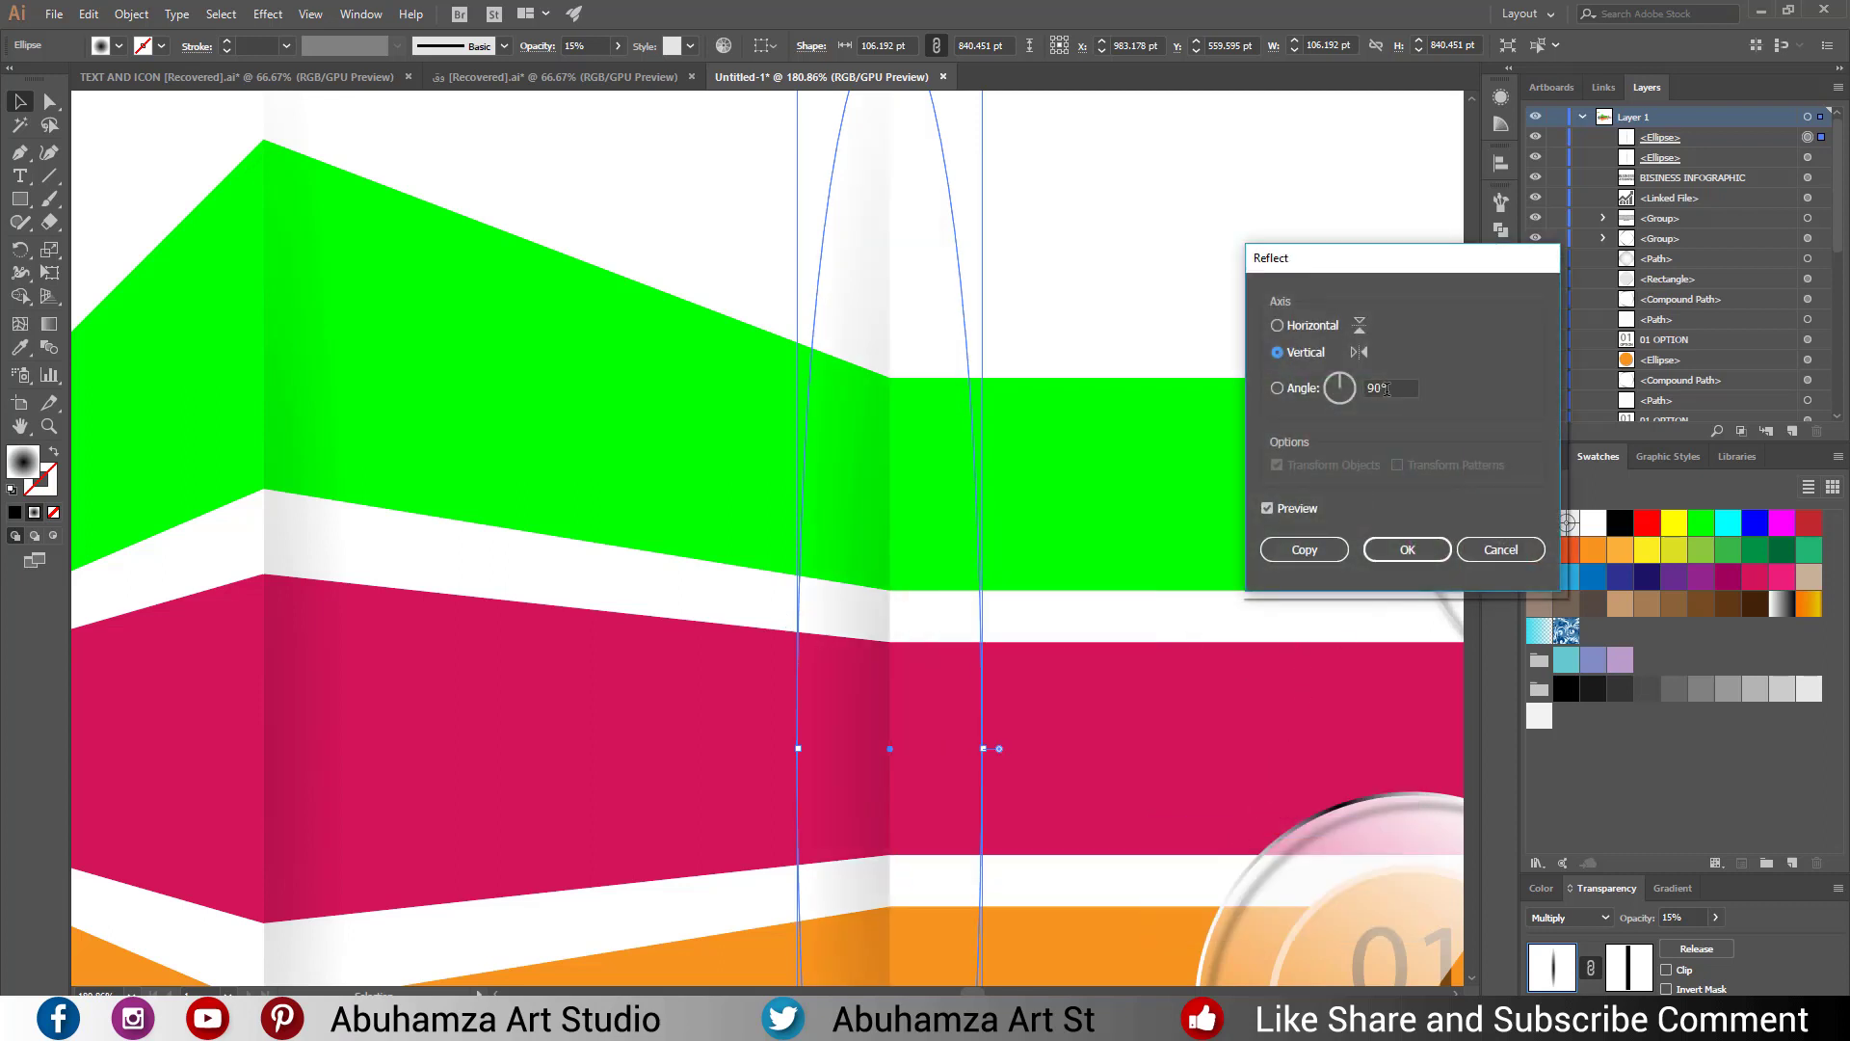
left_click(1340, 384)
left_click(1277, 353)
left_click(1267, 508)
left_click(1304, 550)
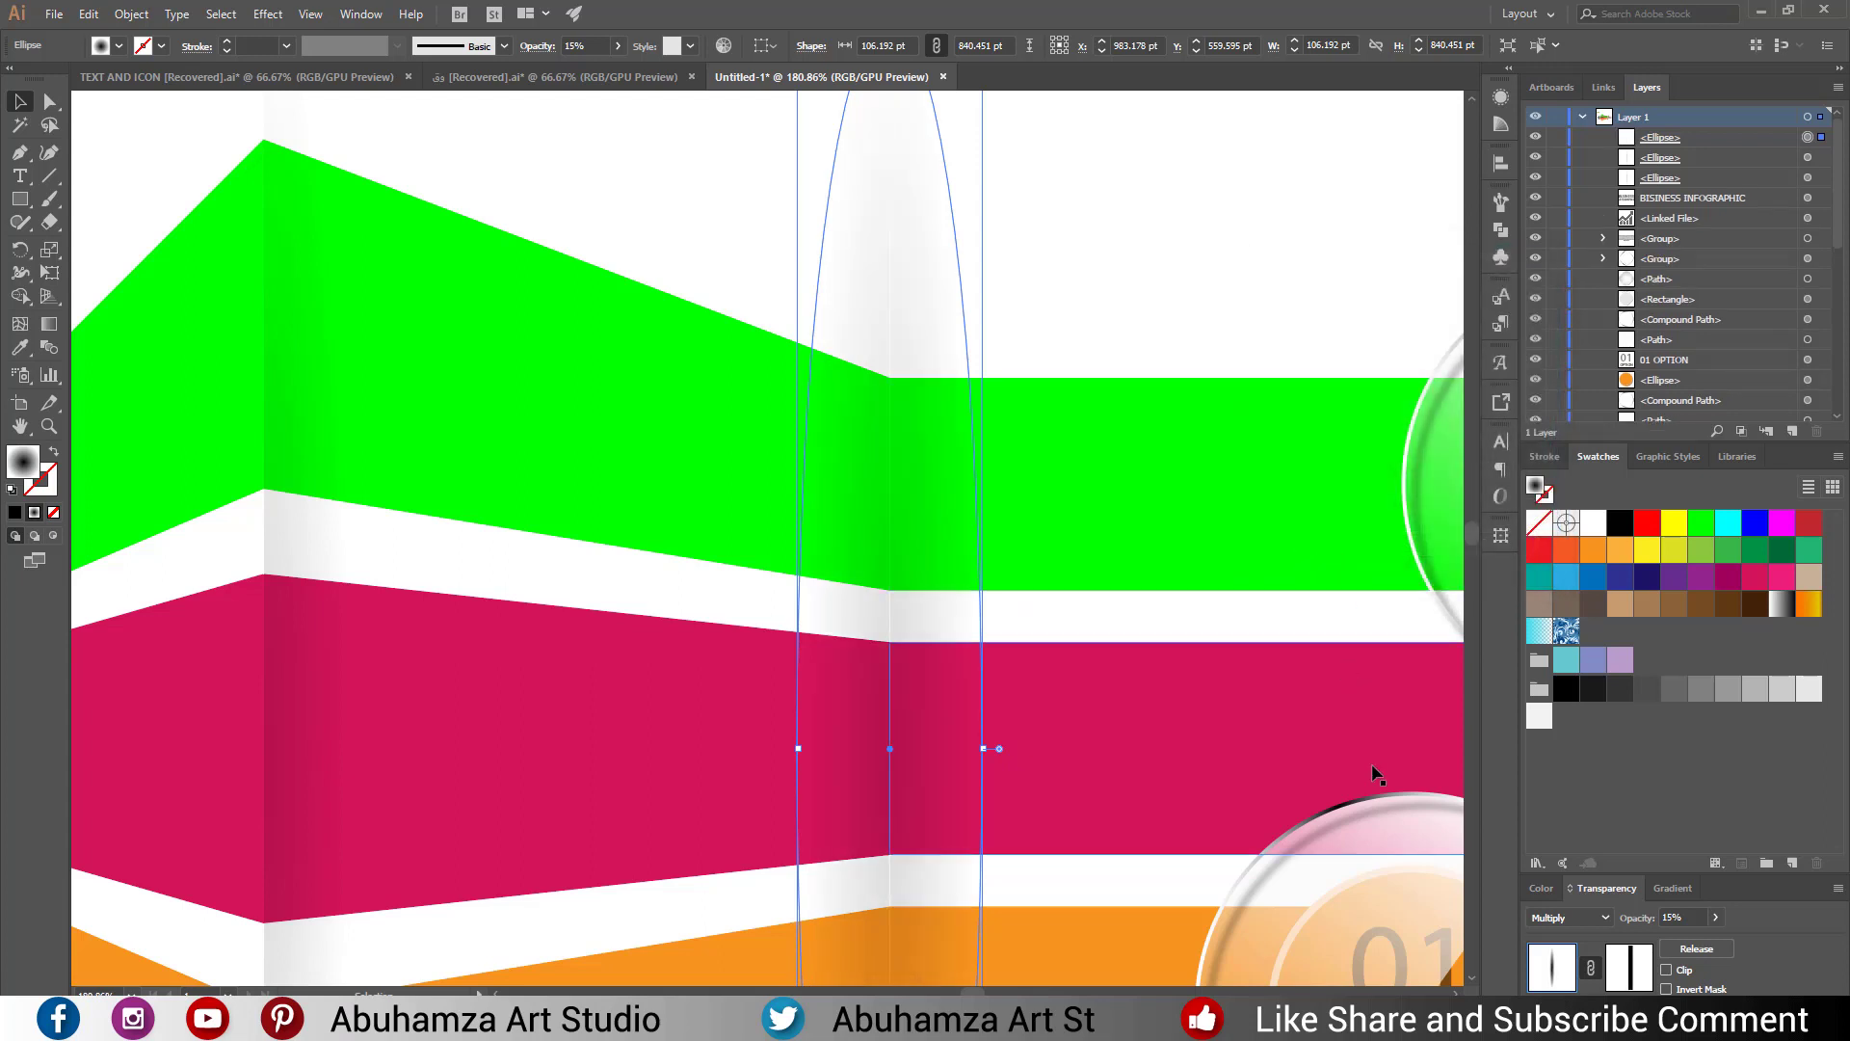
Give the mirrored ellipse a light-grey left gradient stop and Screen blend mode.
left_click(1673, 889)
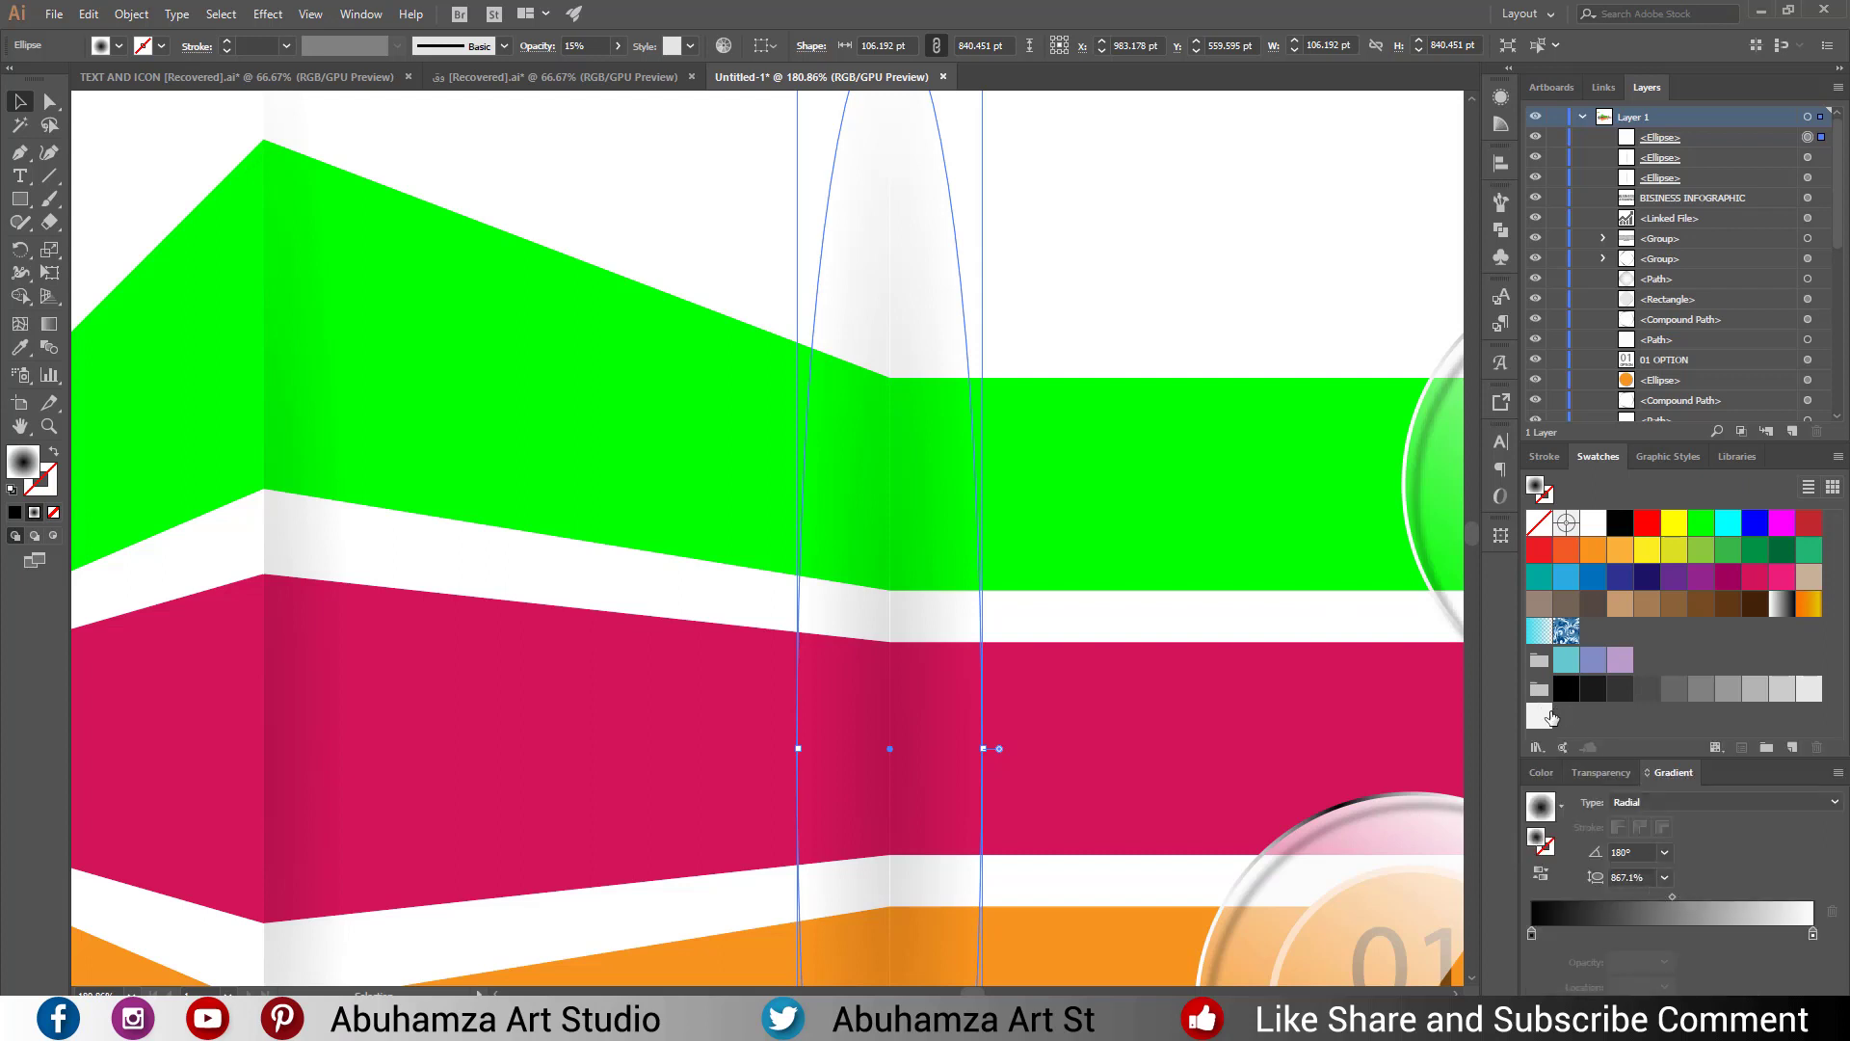
left_click_drag(1539, 713, 1528, 929)
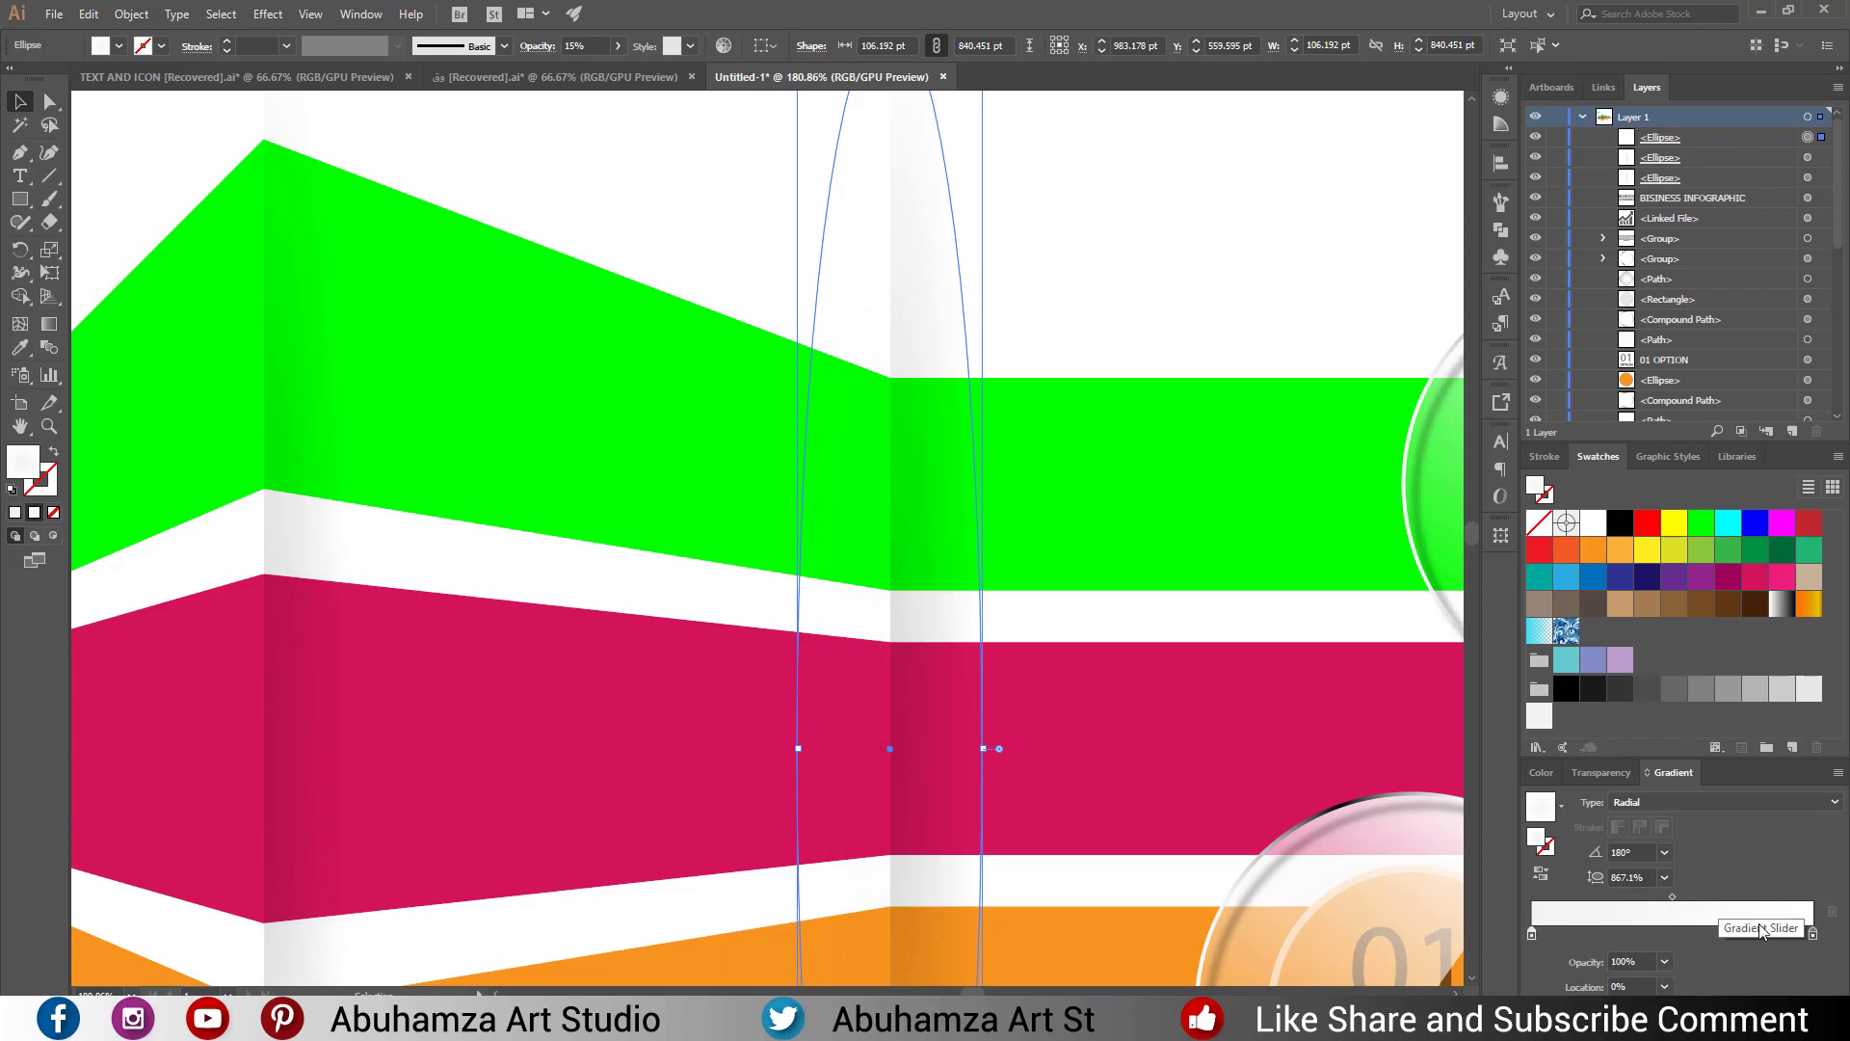
left_click(1600, 772)
left_click(1568, 917)
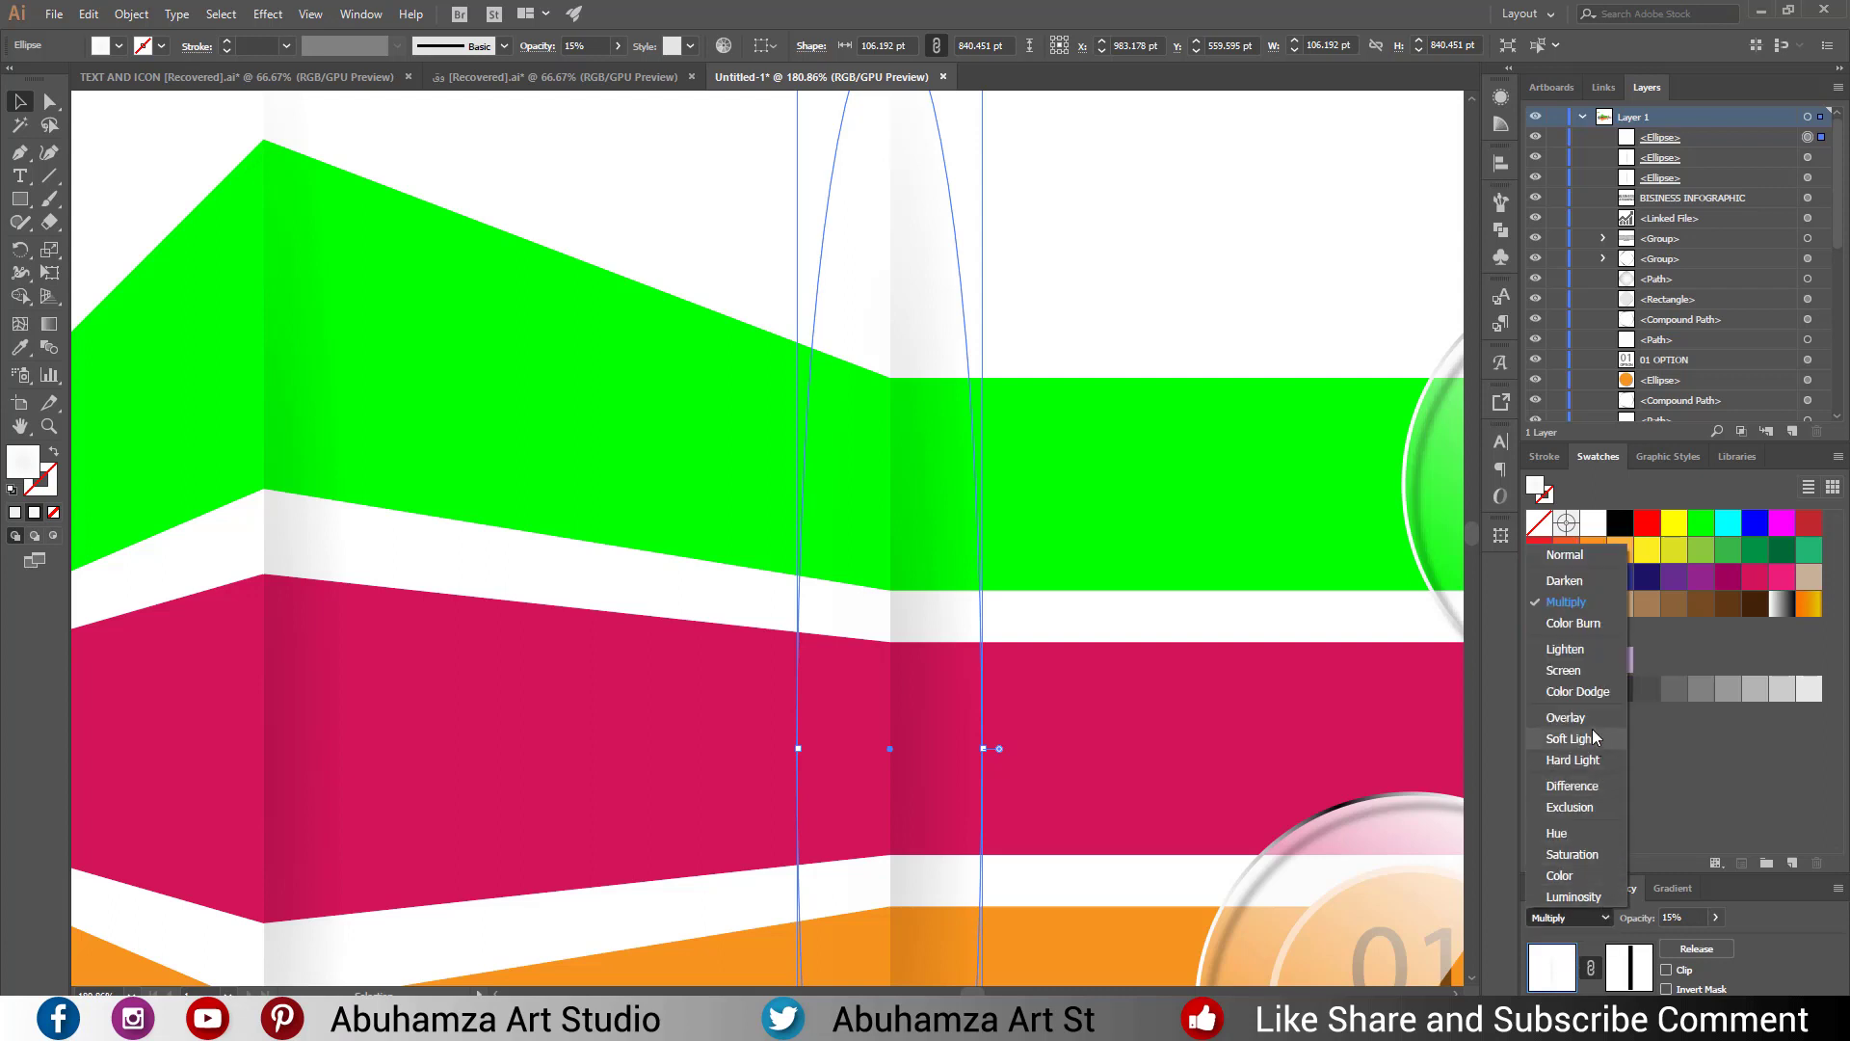
left_click(1564, 671)
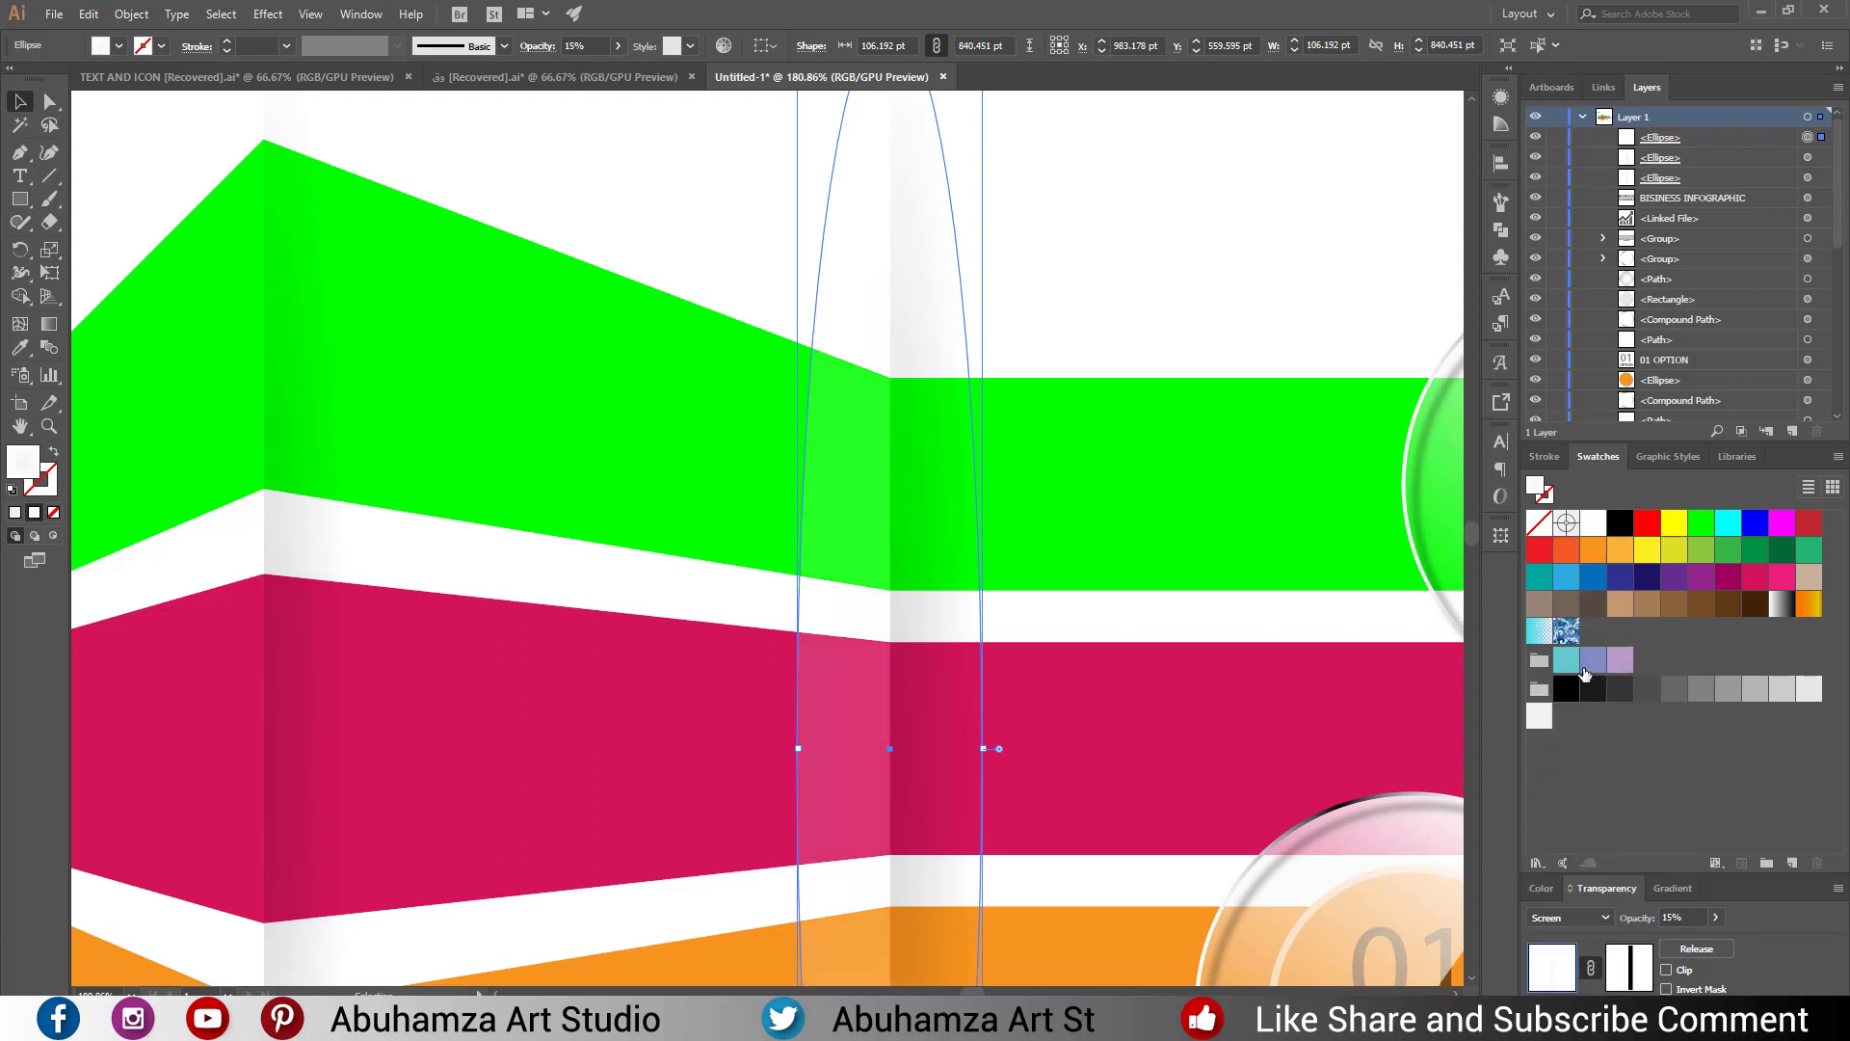
Set the gradient's right stop opacity to 0% so the highlight fades out.
left_click(1673, 888)
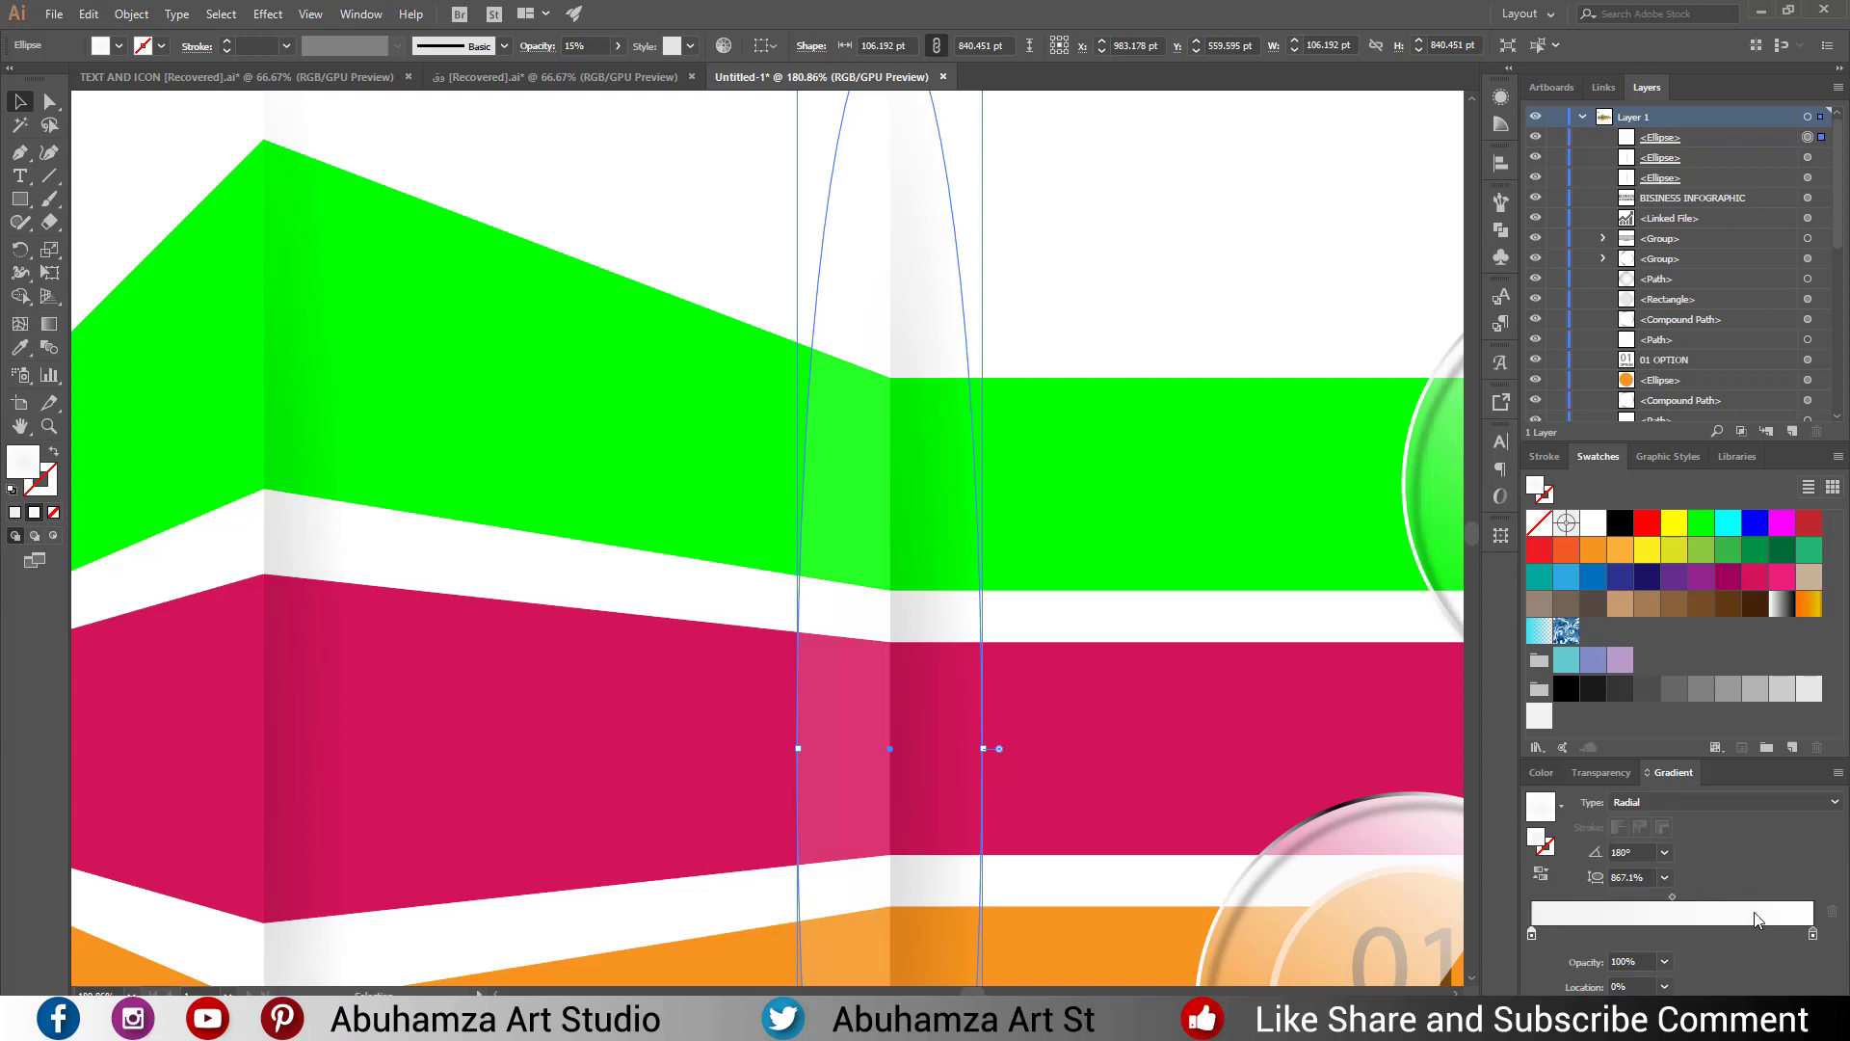
left_click(1812, 934)
left_click(1664, 960)
left_click(1685, 730)
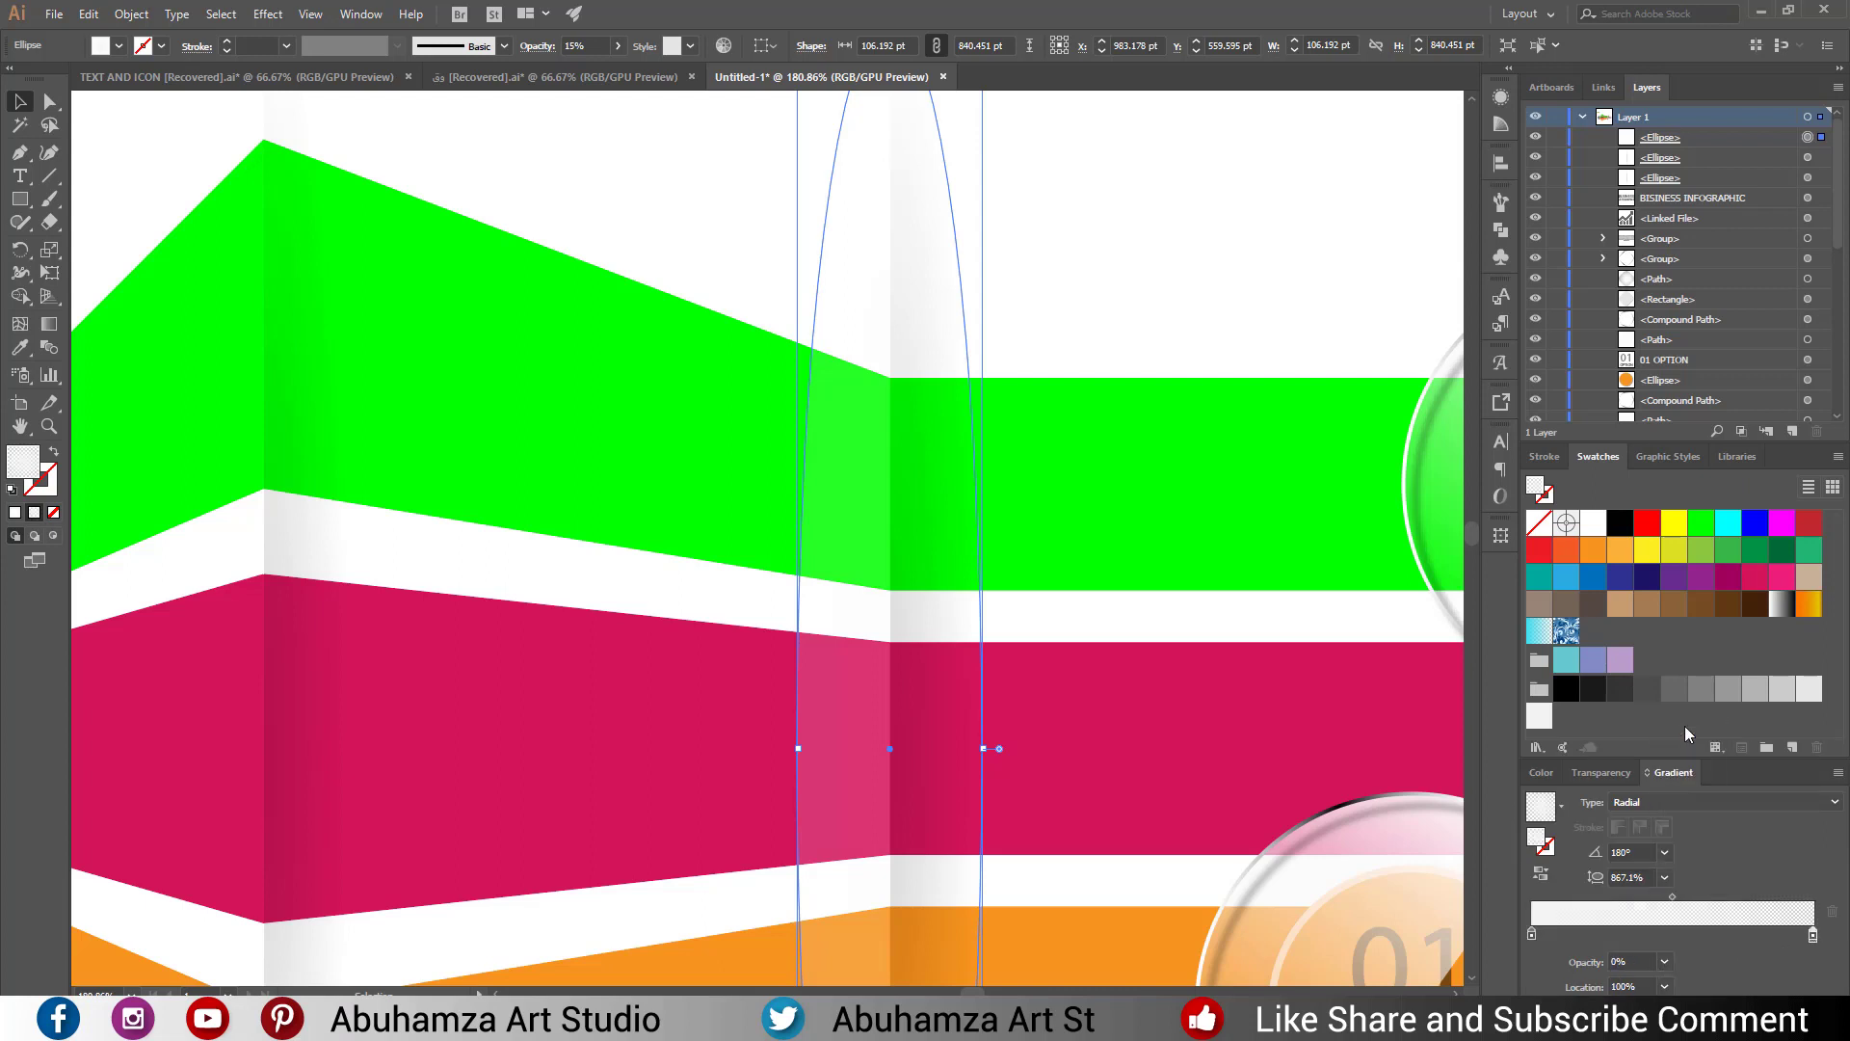
left_click(1168, 322)
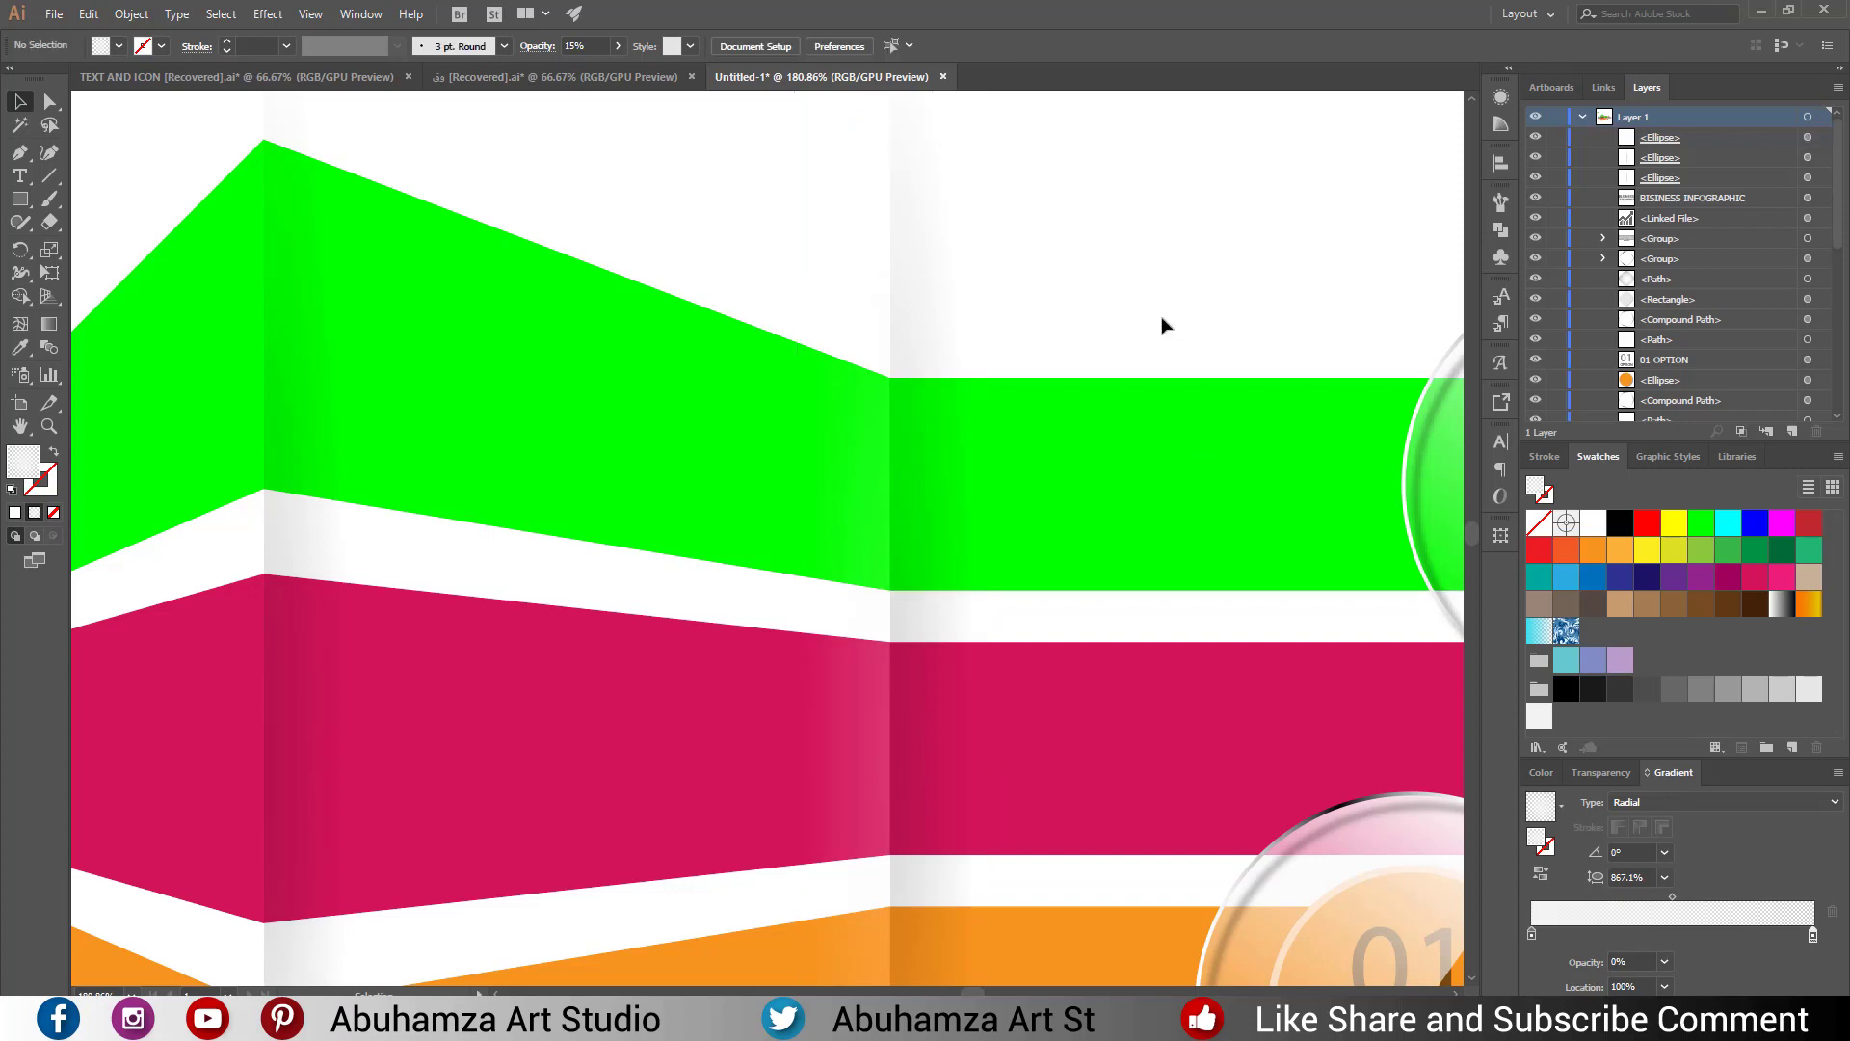
Move the tall shading ellipse left over the bands' left fold, then zoom out to the whole artboard.
key("z")
left_click_drag(919, 710, 902, 706)
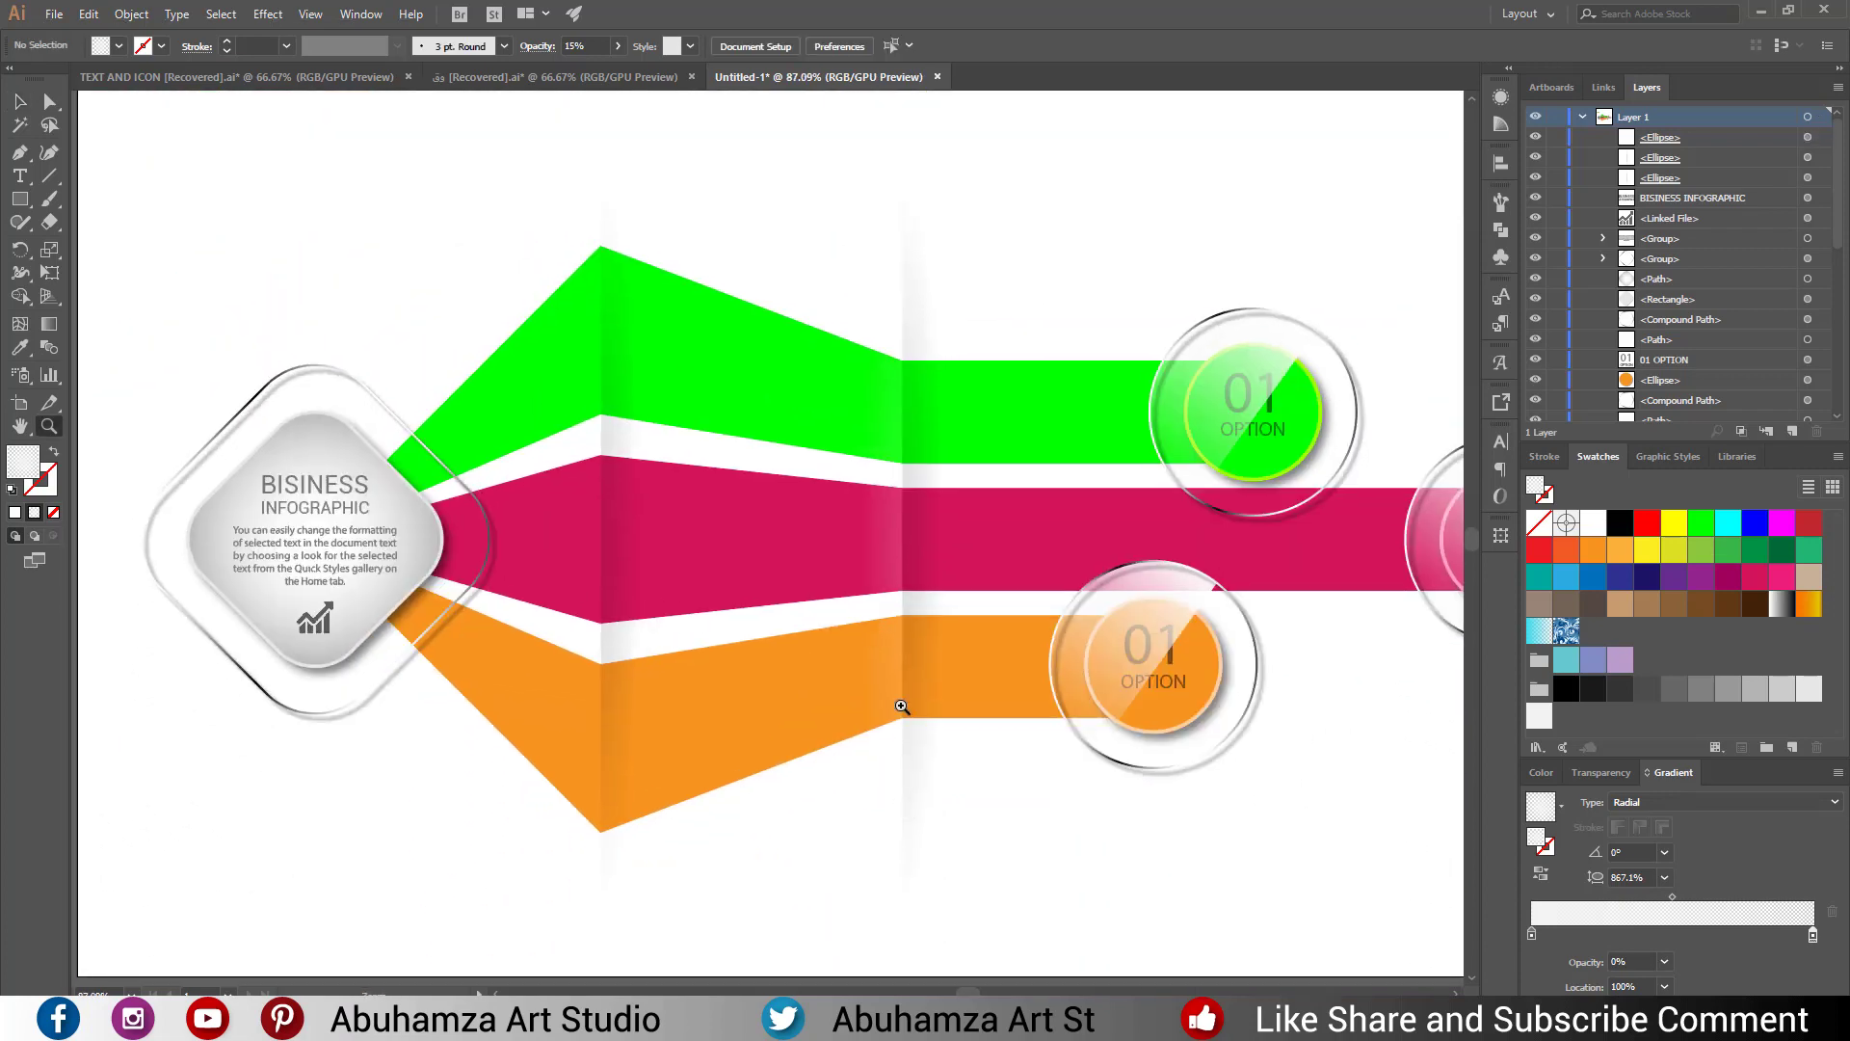
left_click(19, 101)
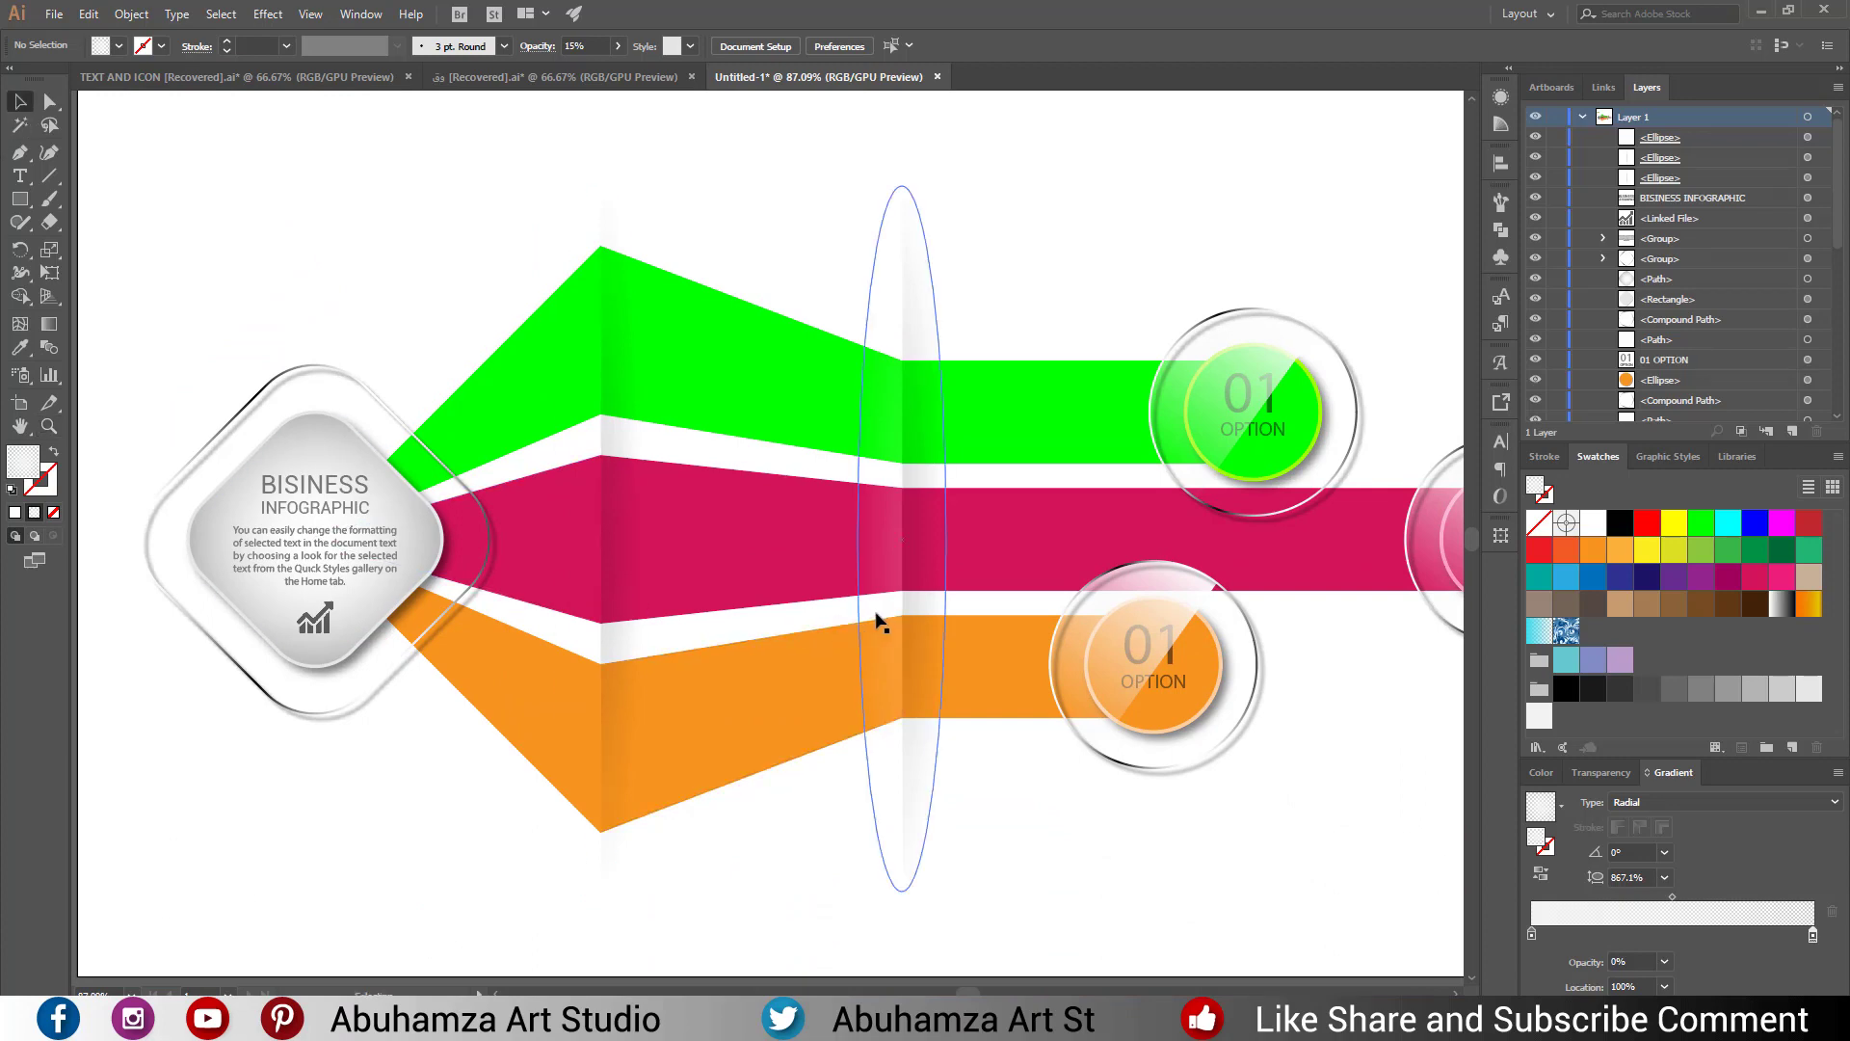
left_click_drag(876, 621, 578, 618)
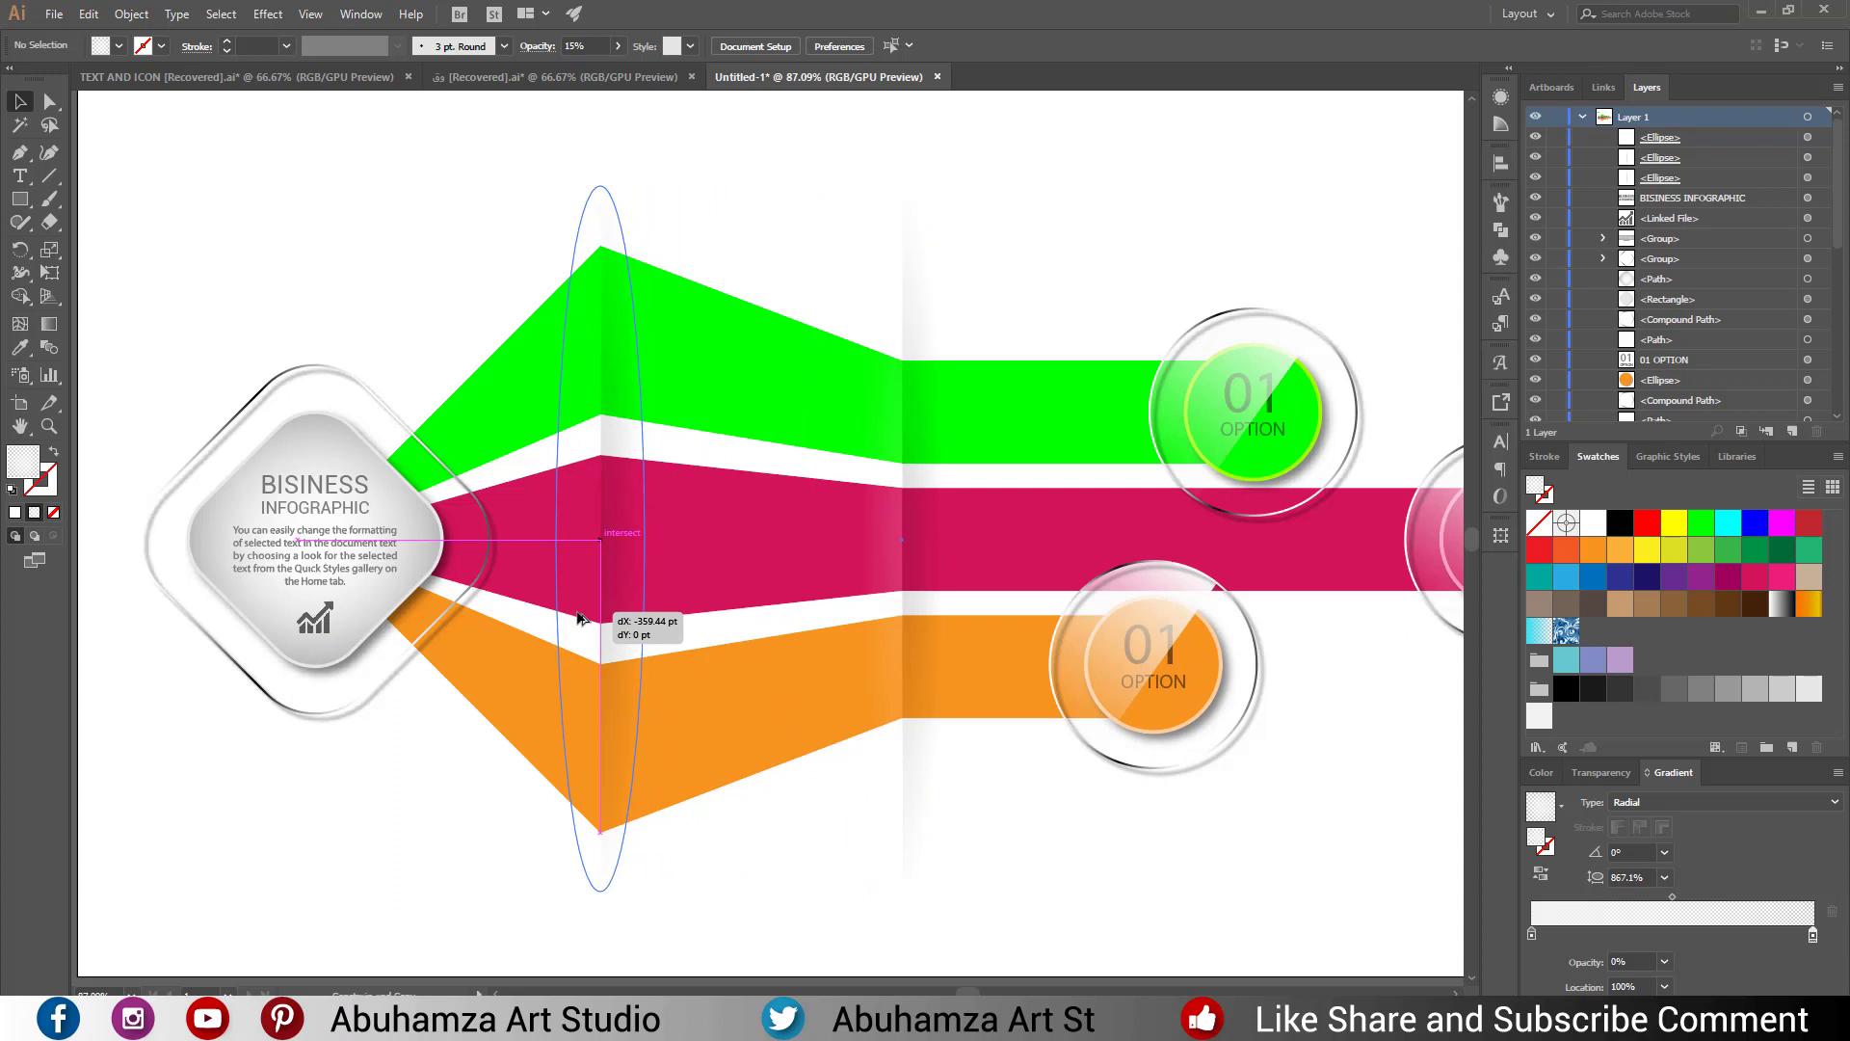
left_click_drag(578, 618, 578, 618)
left_click(781, 864)
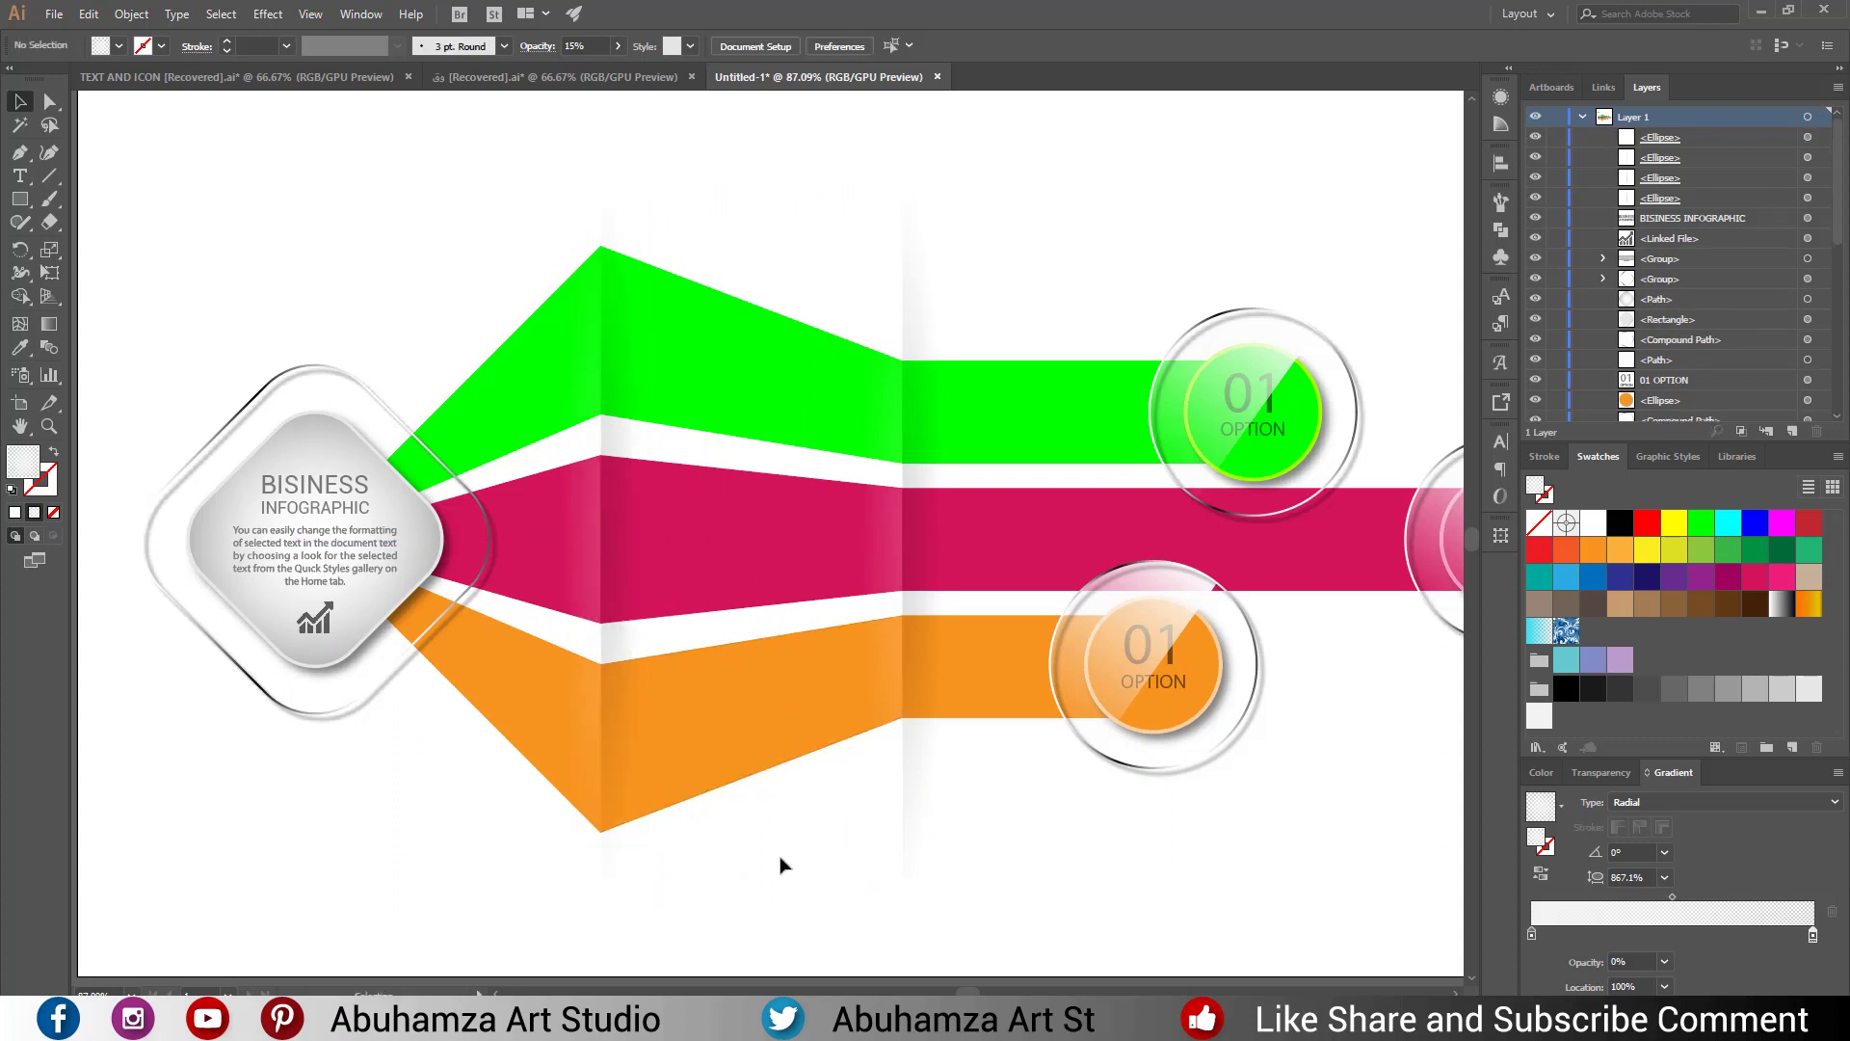
key("z")
left_click_drag(826, 693, 744, 702)
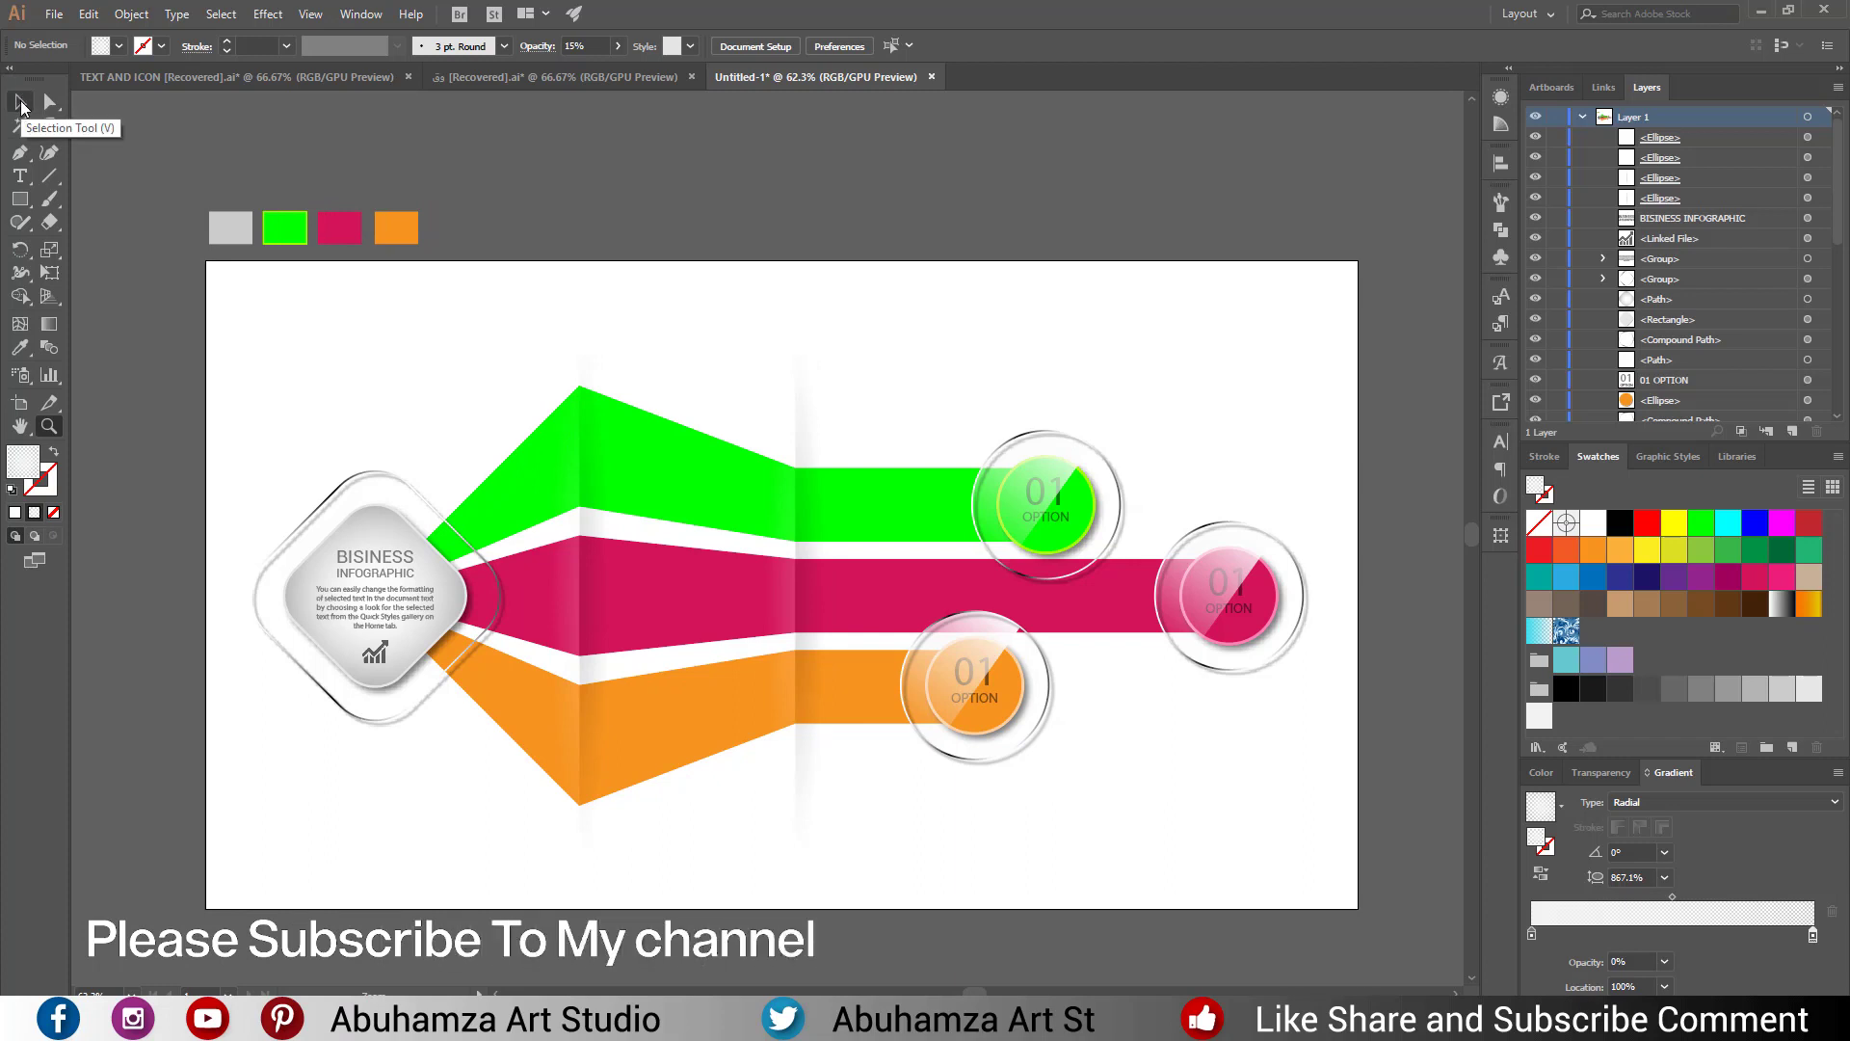
Draw an artboard-sized rectangle and fill it with the light-grey sample colour.
left_click(24, 202)
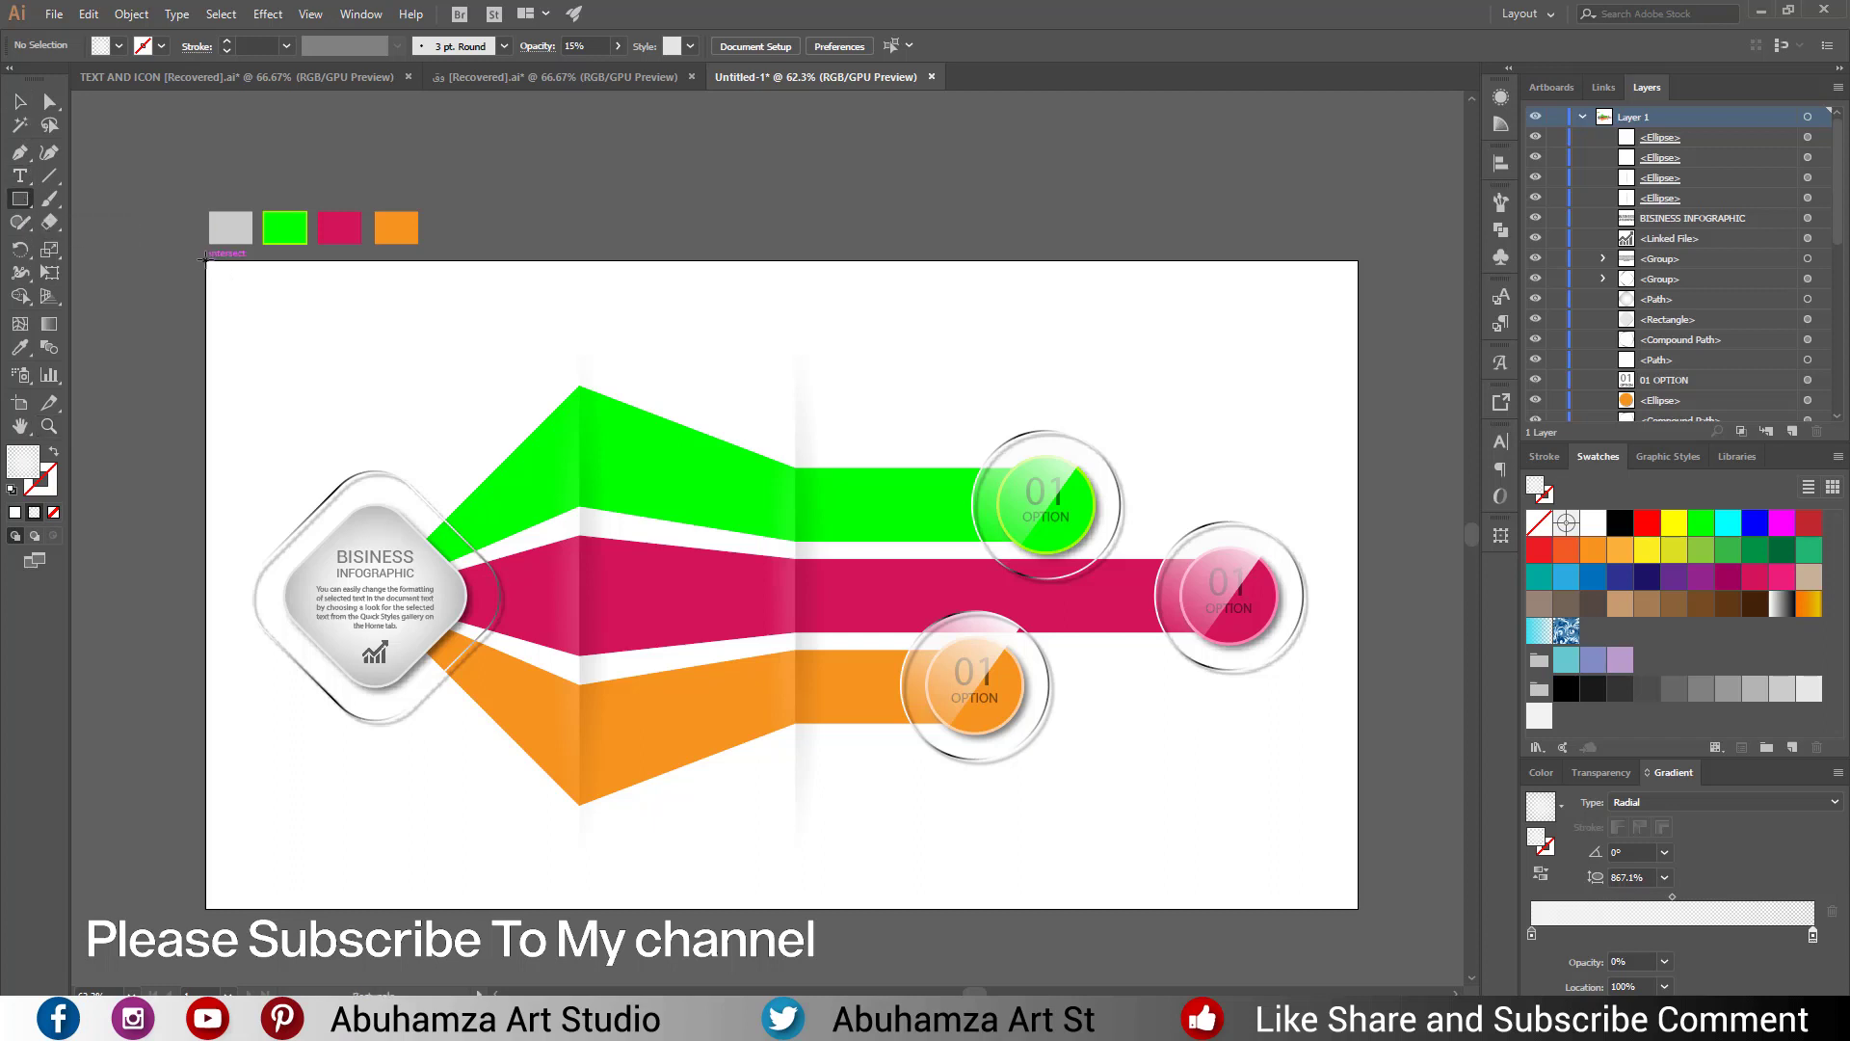
left_click_drag(205, 260, 1356, 908)
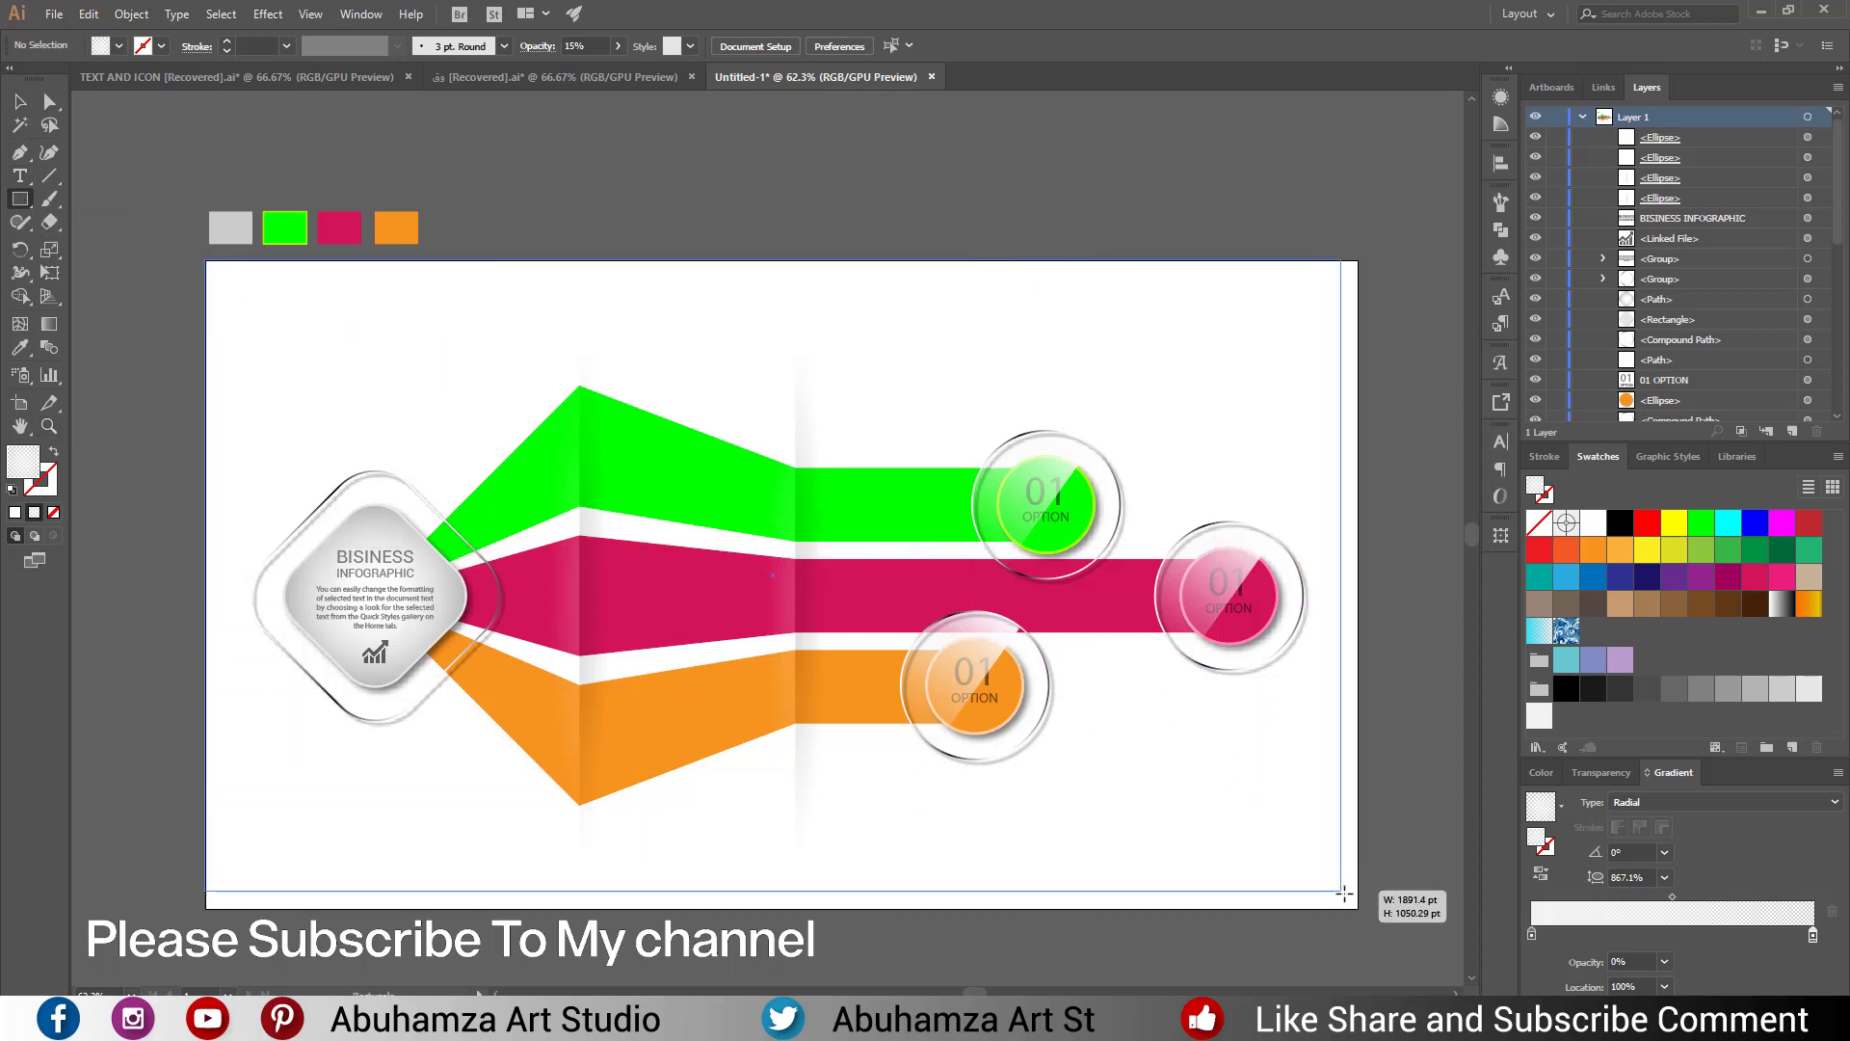
left_click_drag(1357, 907, 1357, 908)
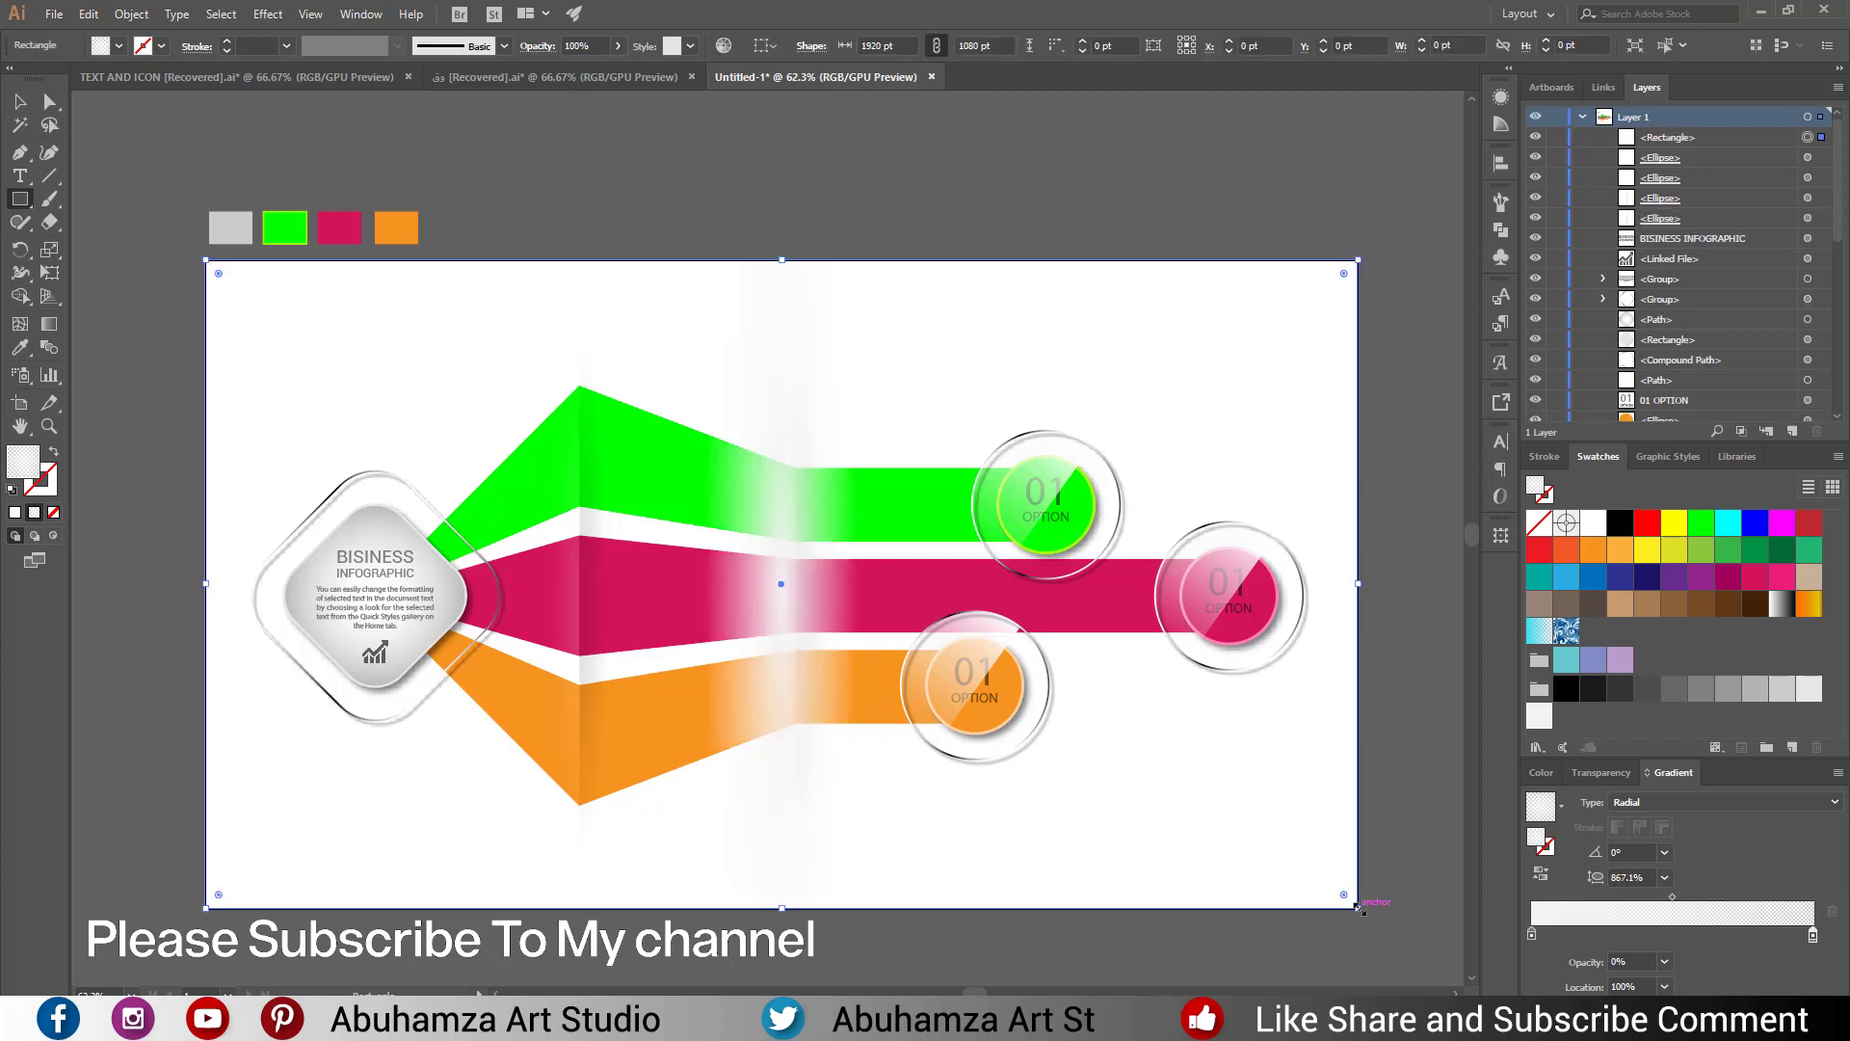
left_click(20, 348)
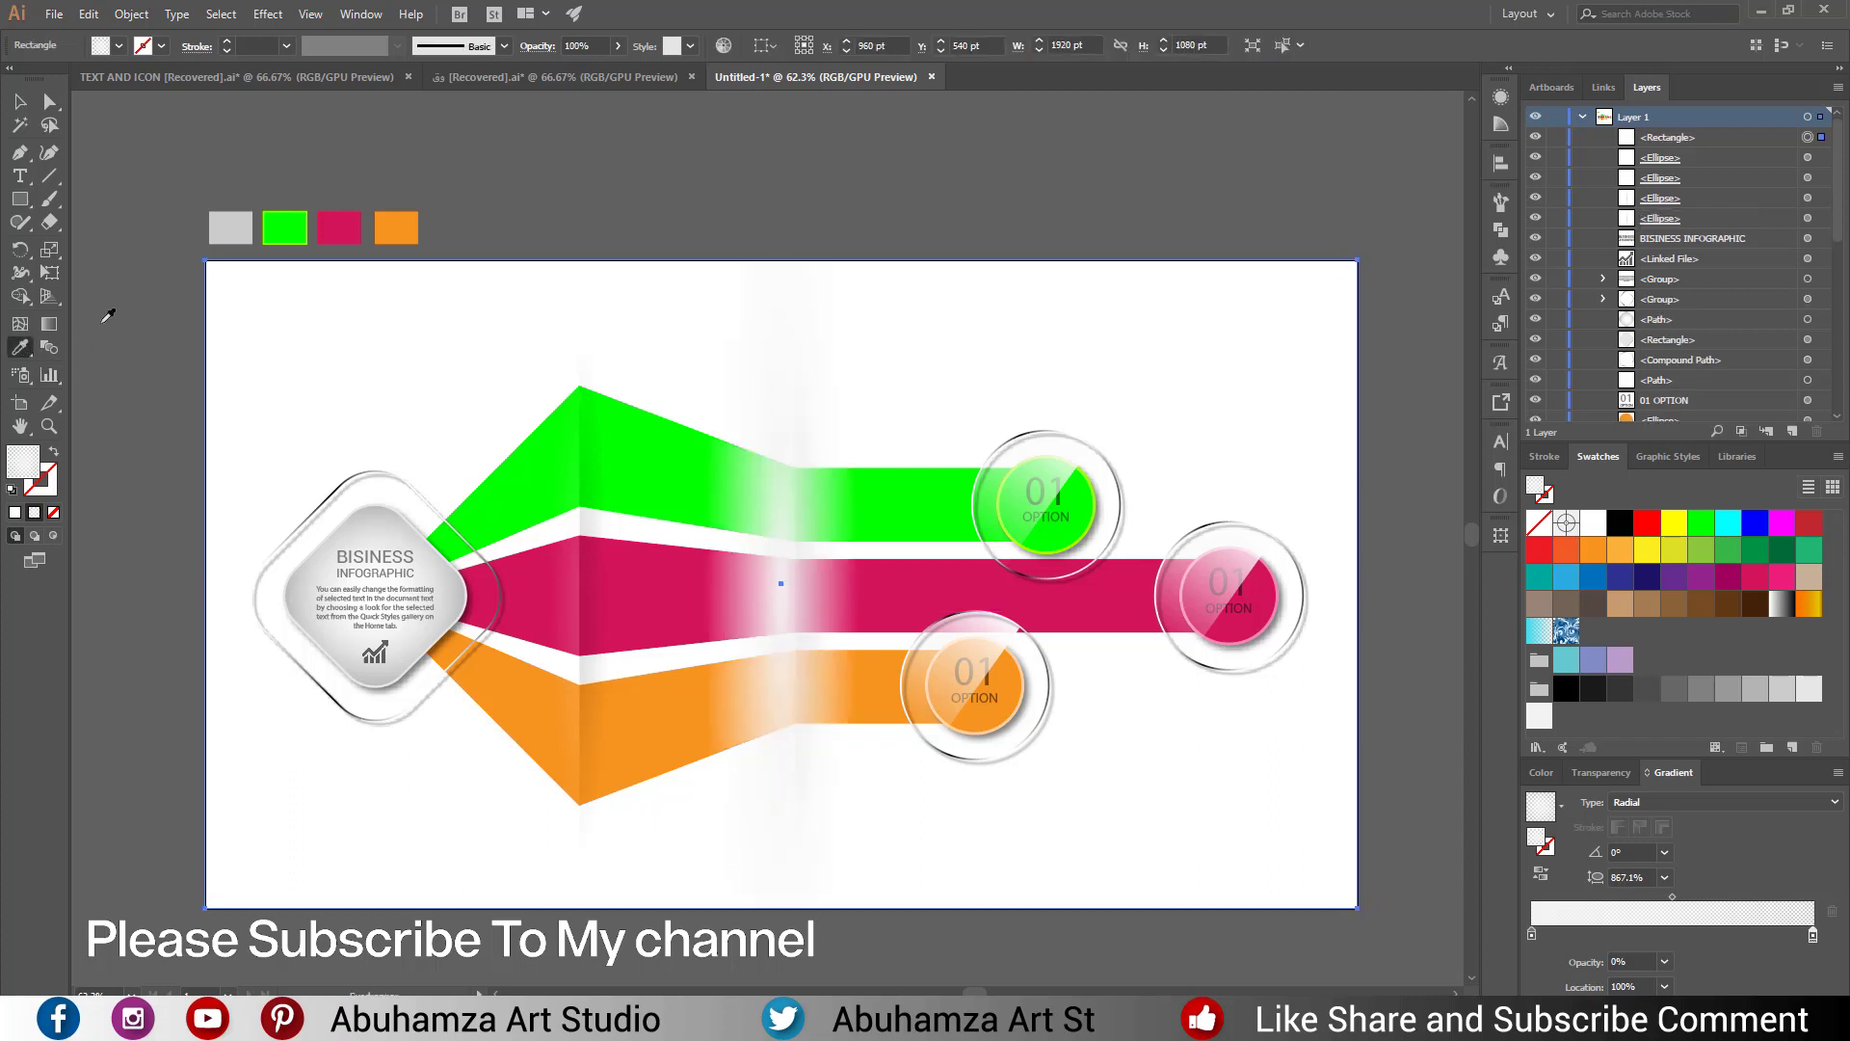
left_click(241, 231)
Send the grey rectangle to the back behind the infographic.
left_click(20, 104)
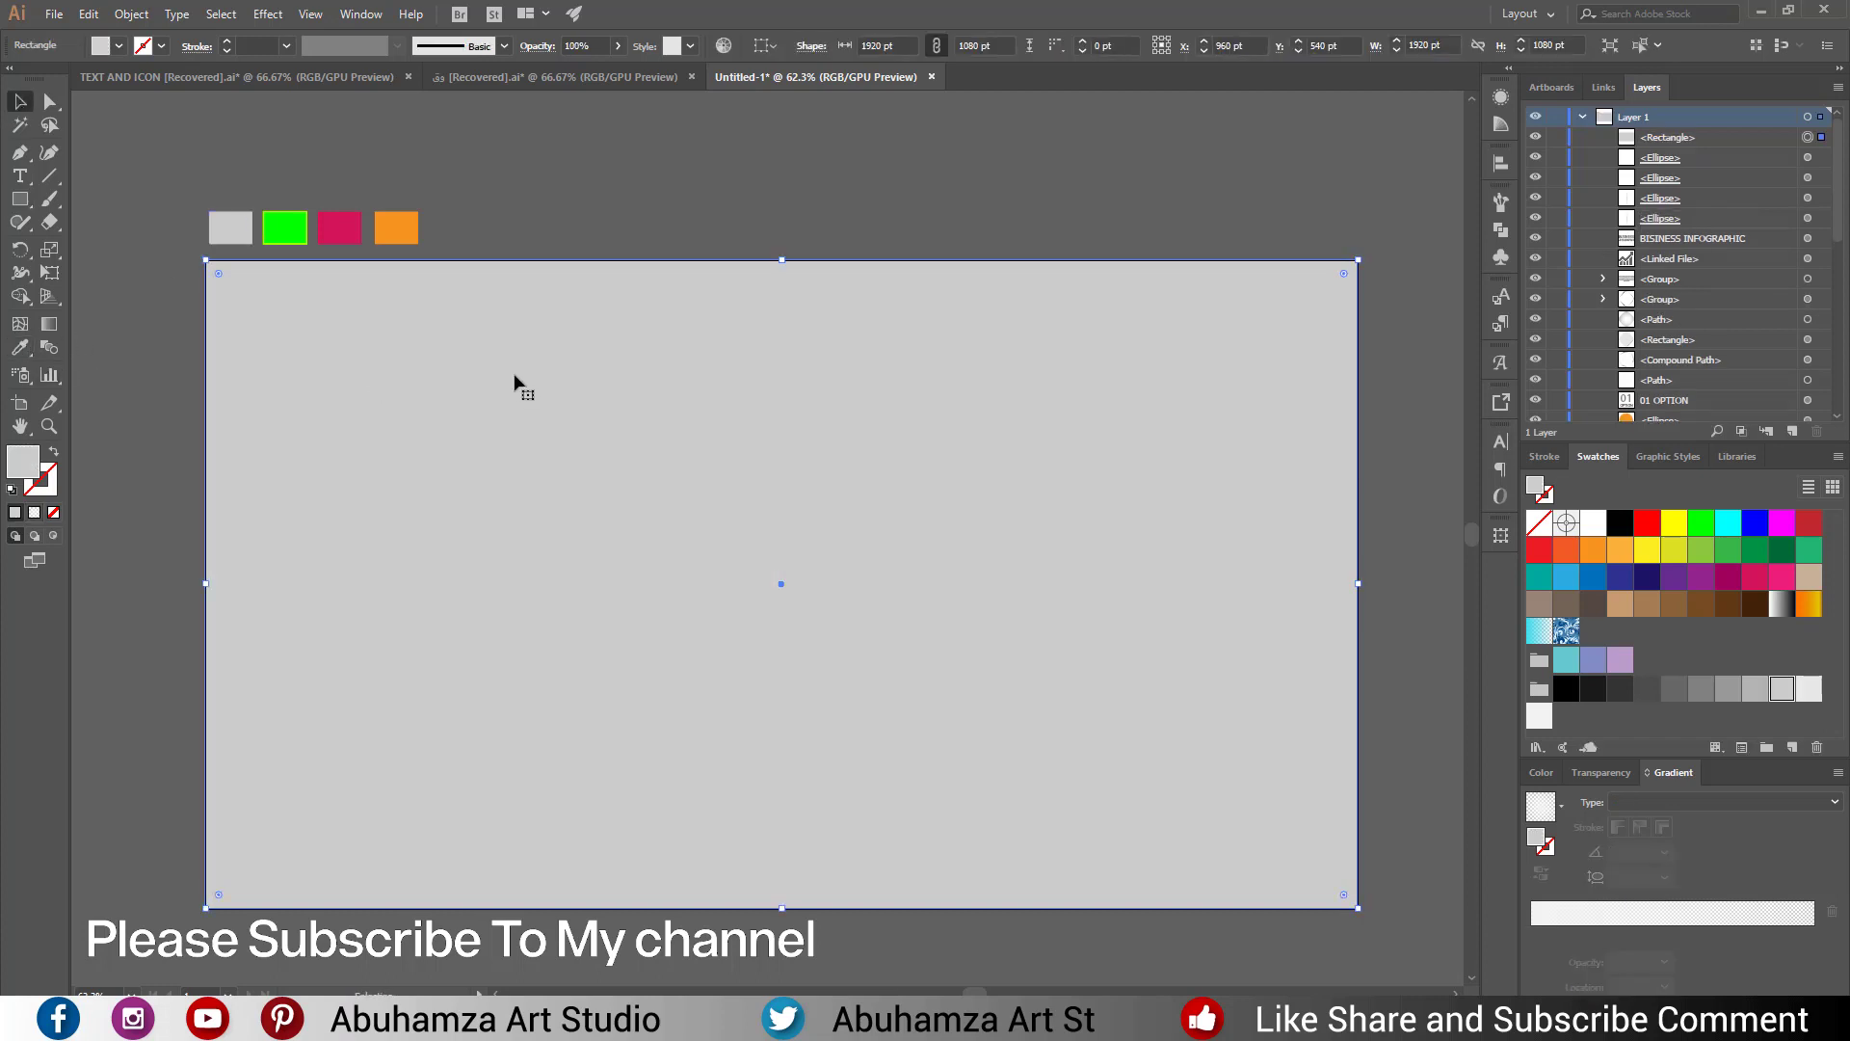
right_click(479, 310)
mouse_move(575, 609)
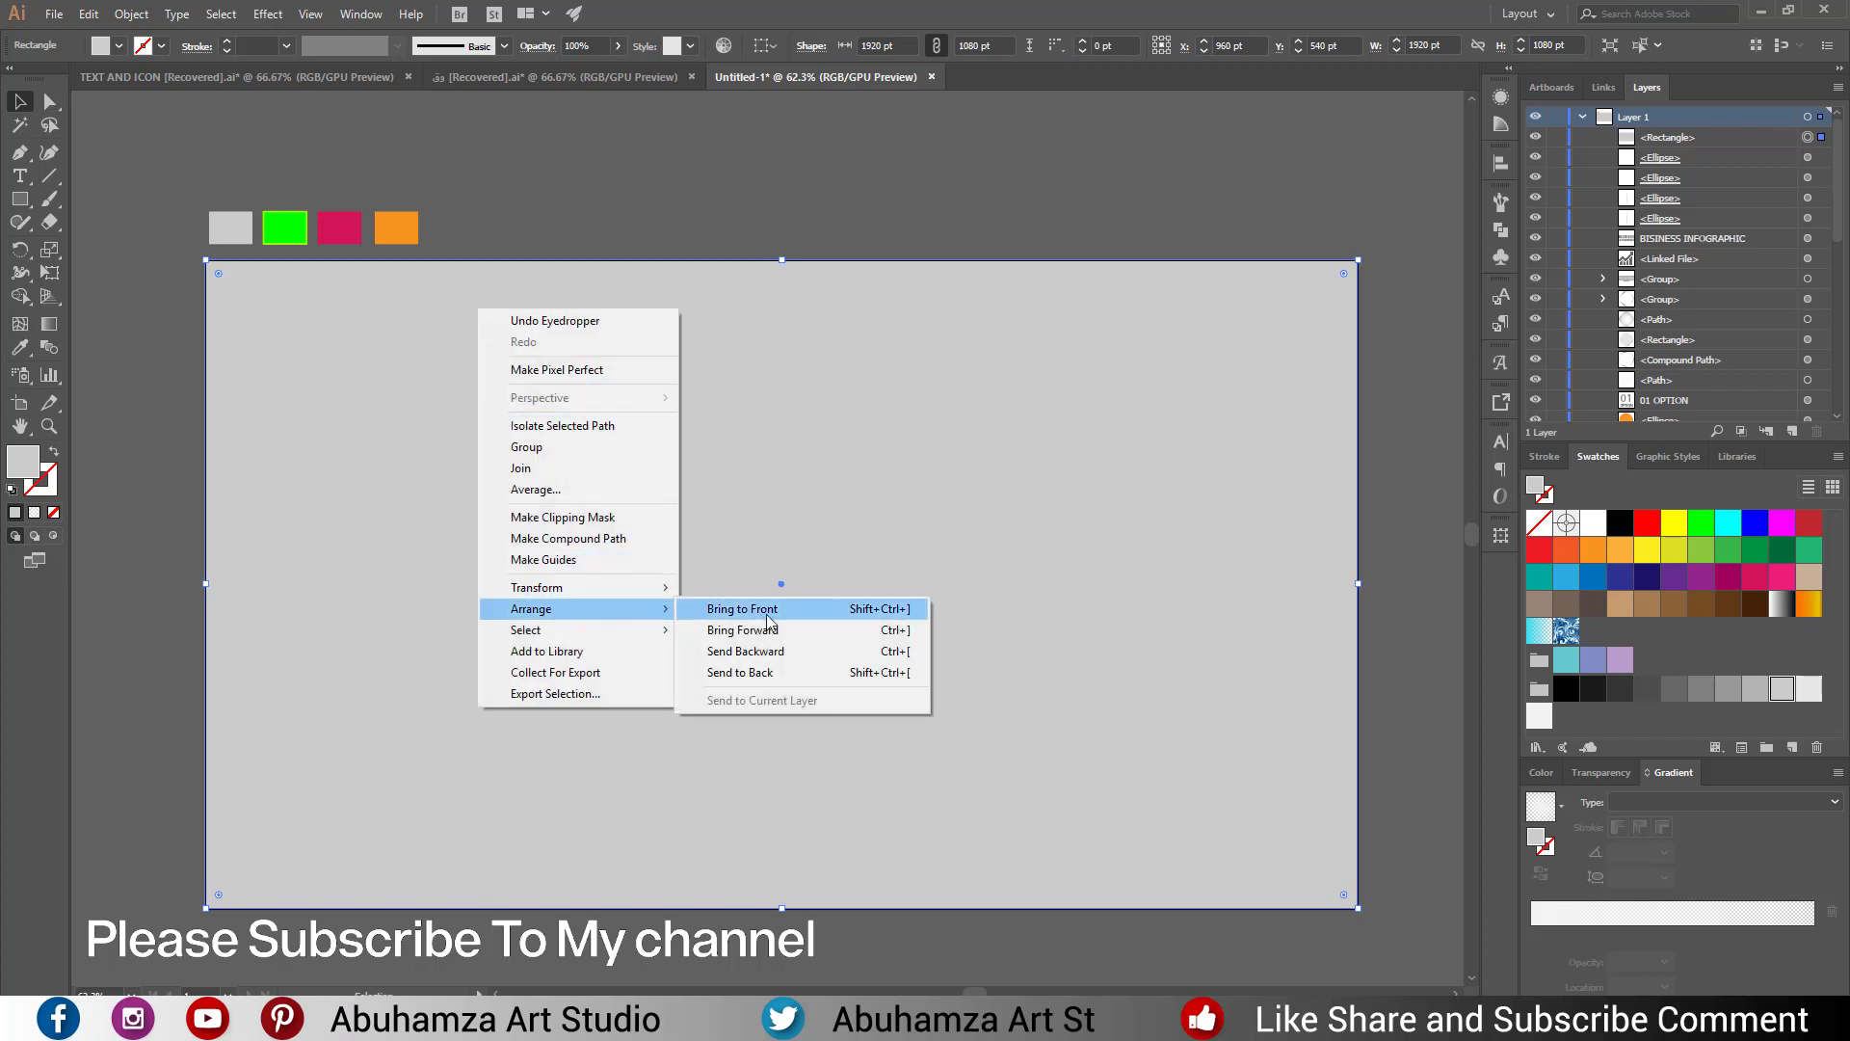
left_click(784, 672)
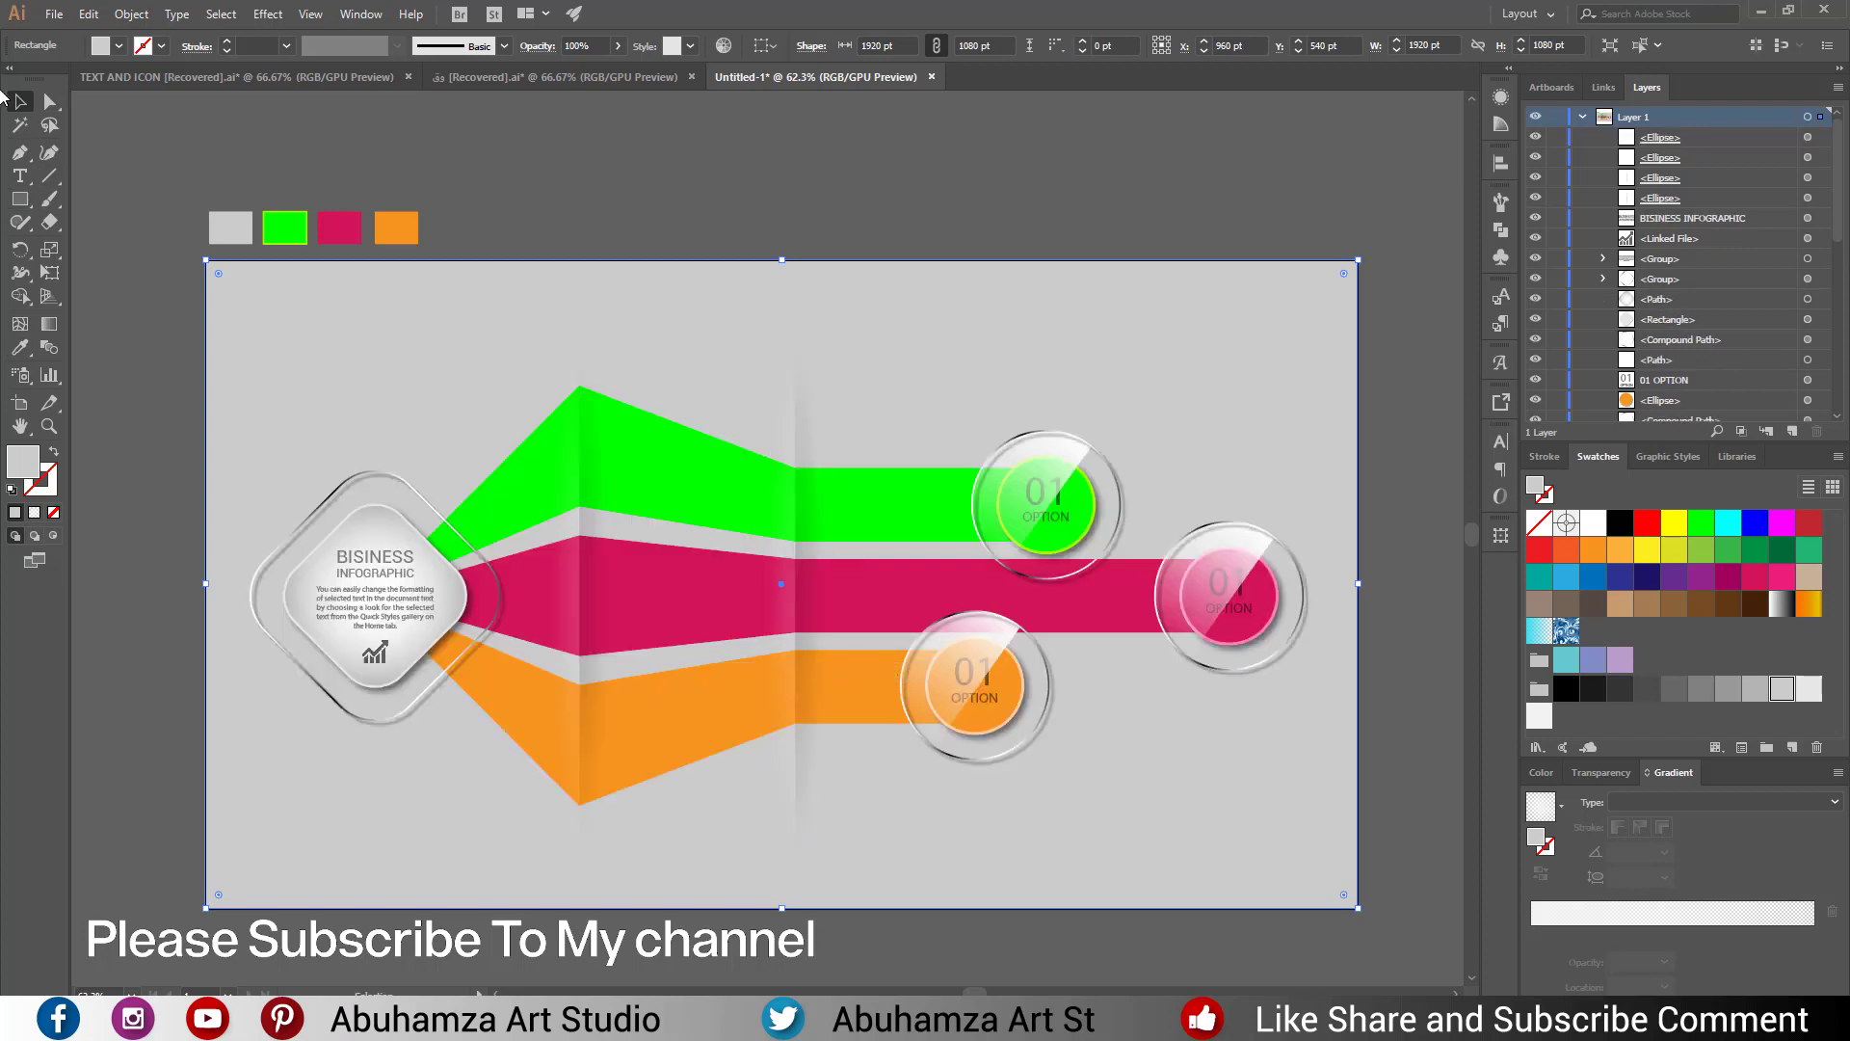
Change the pink badge's 01 to 02.
left_click(1242, 597)
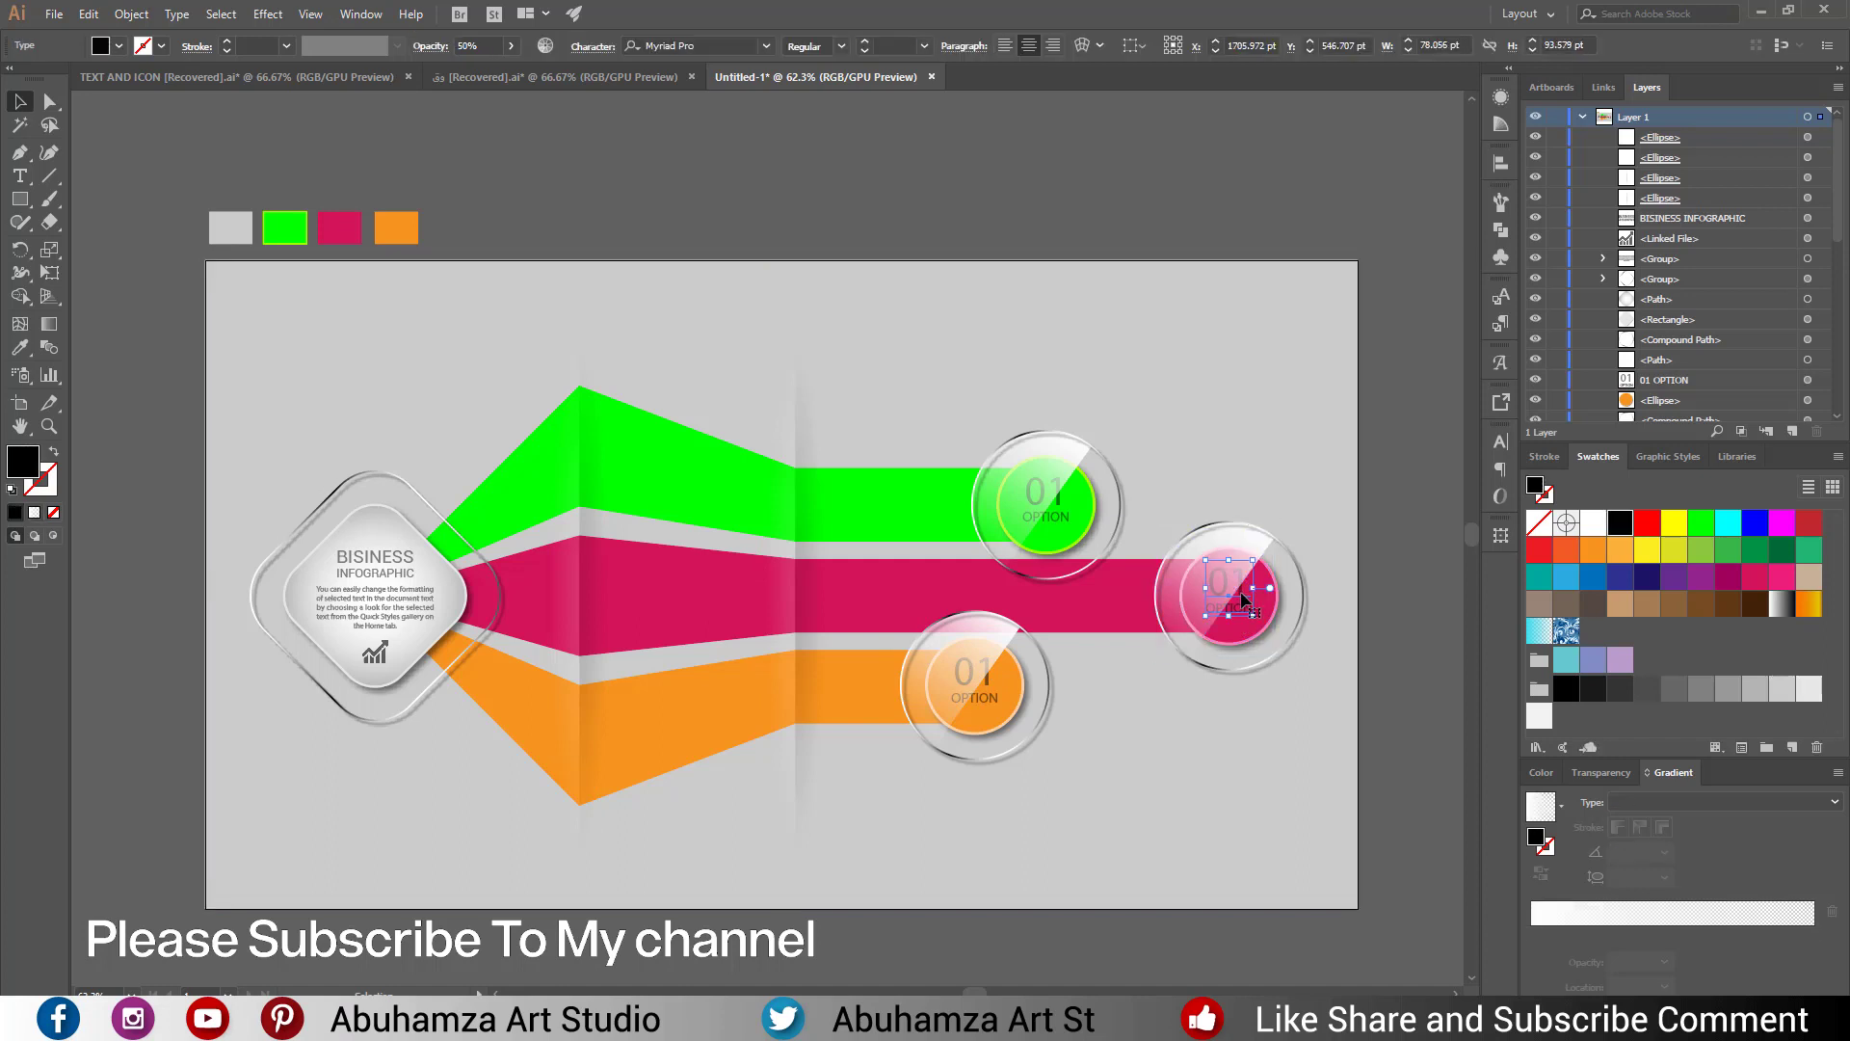
key("t")
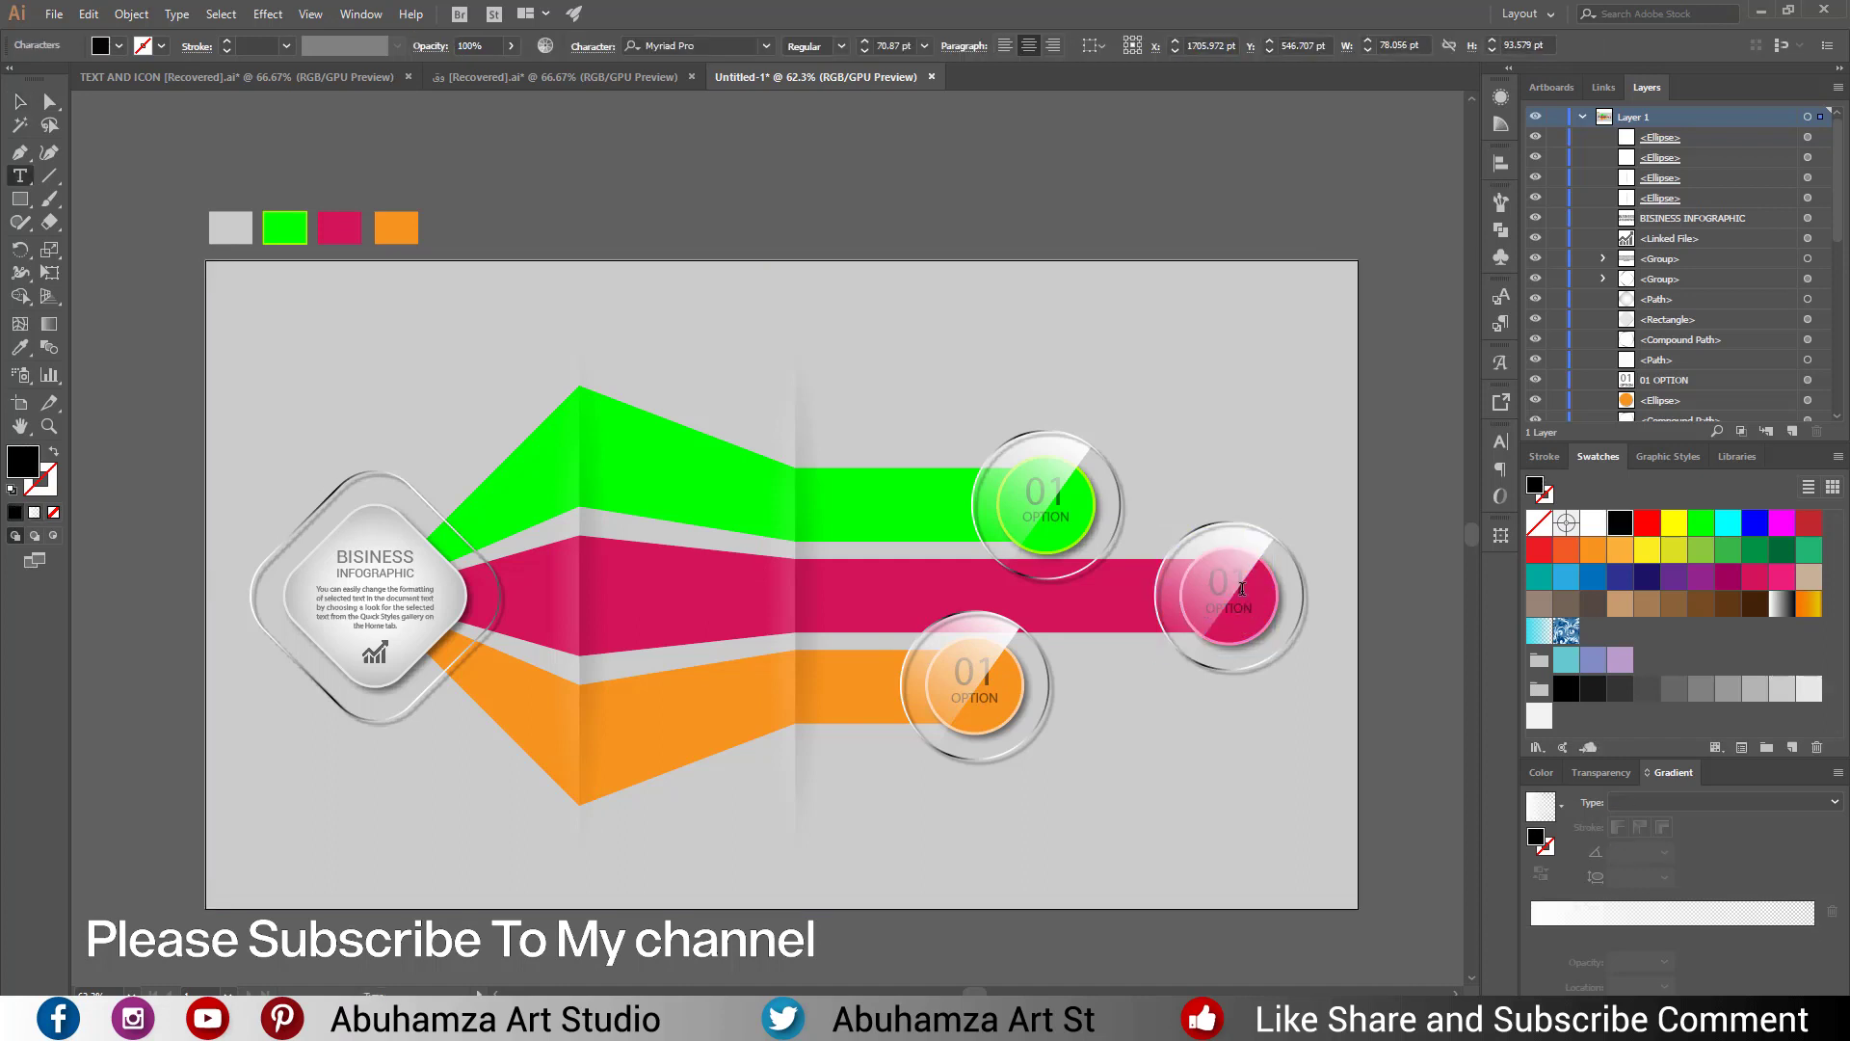
left_click_drag(1237, 586, 1223, 587)
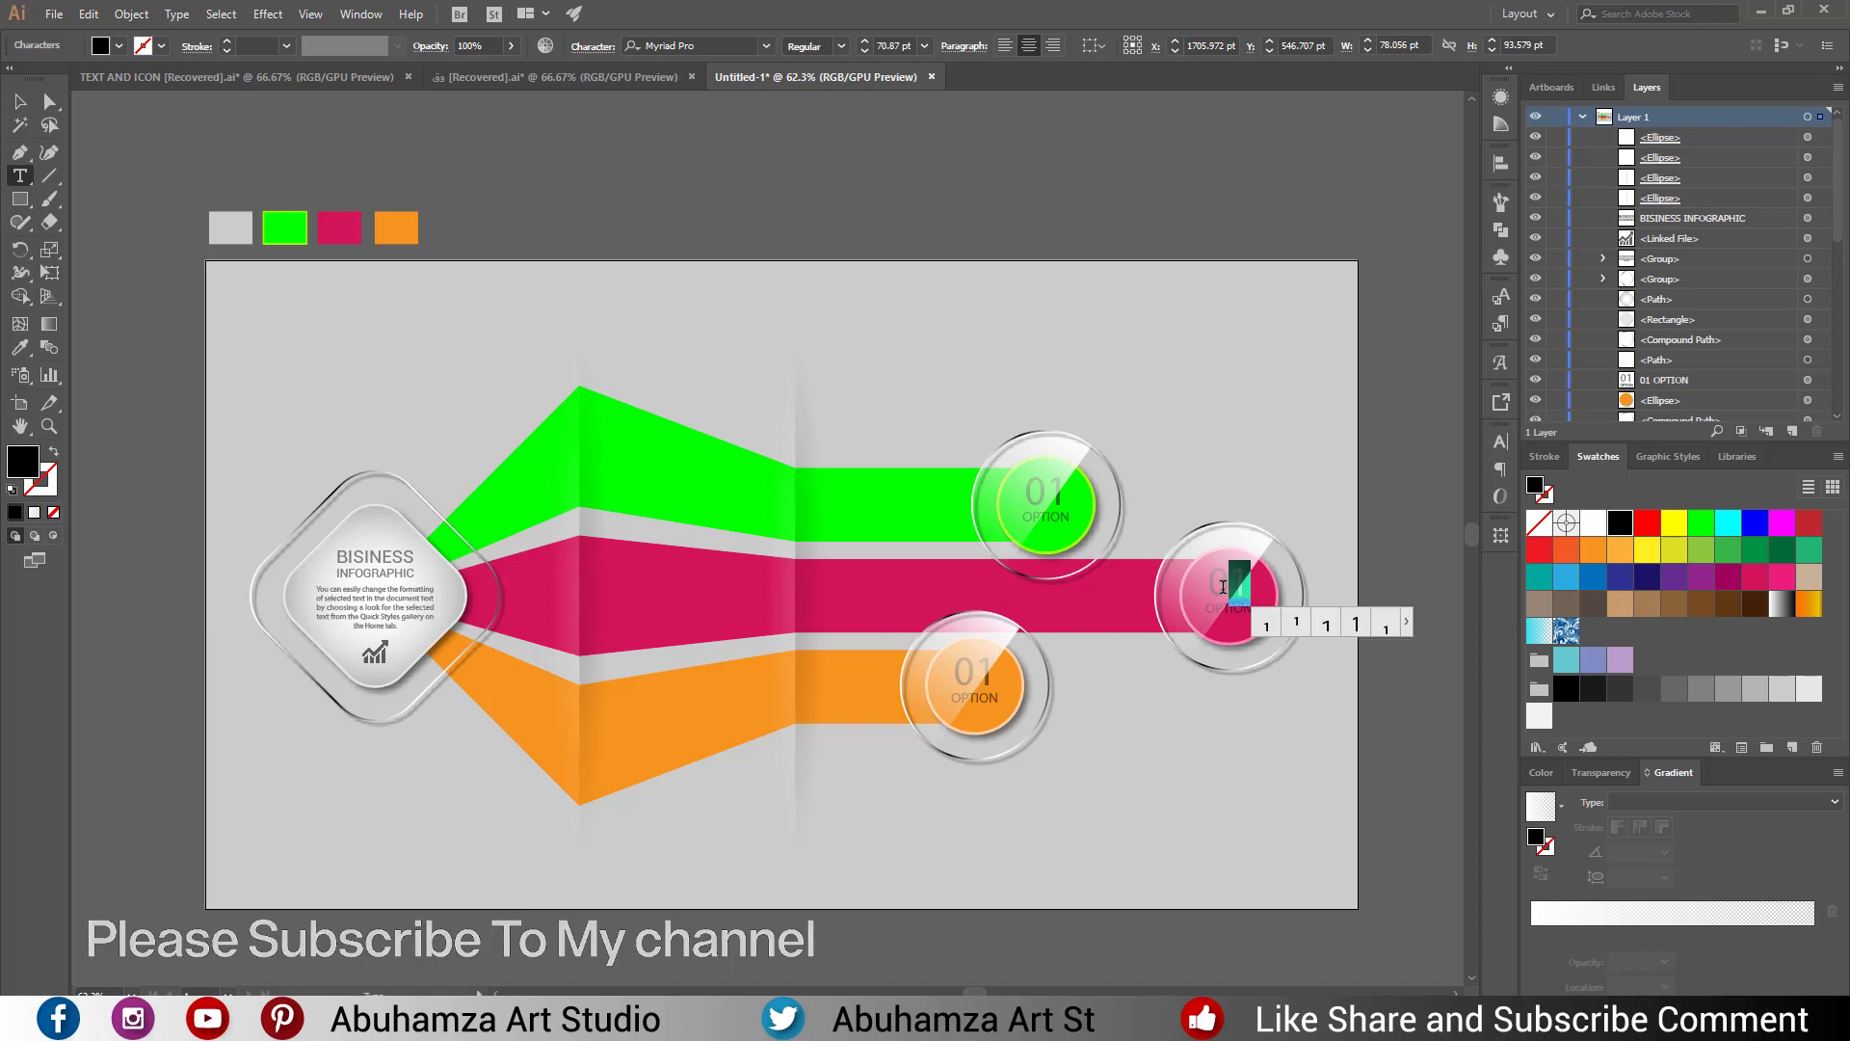
type("2")
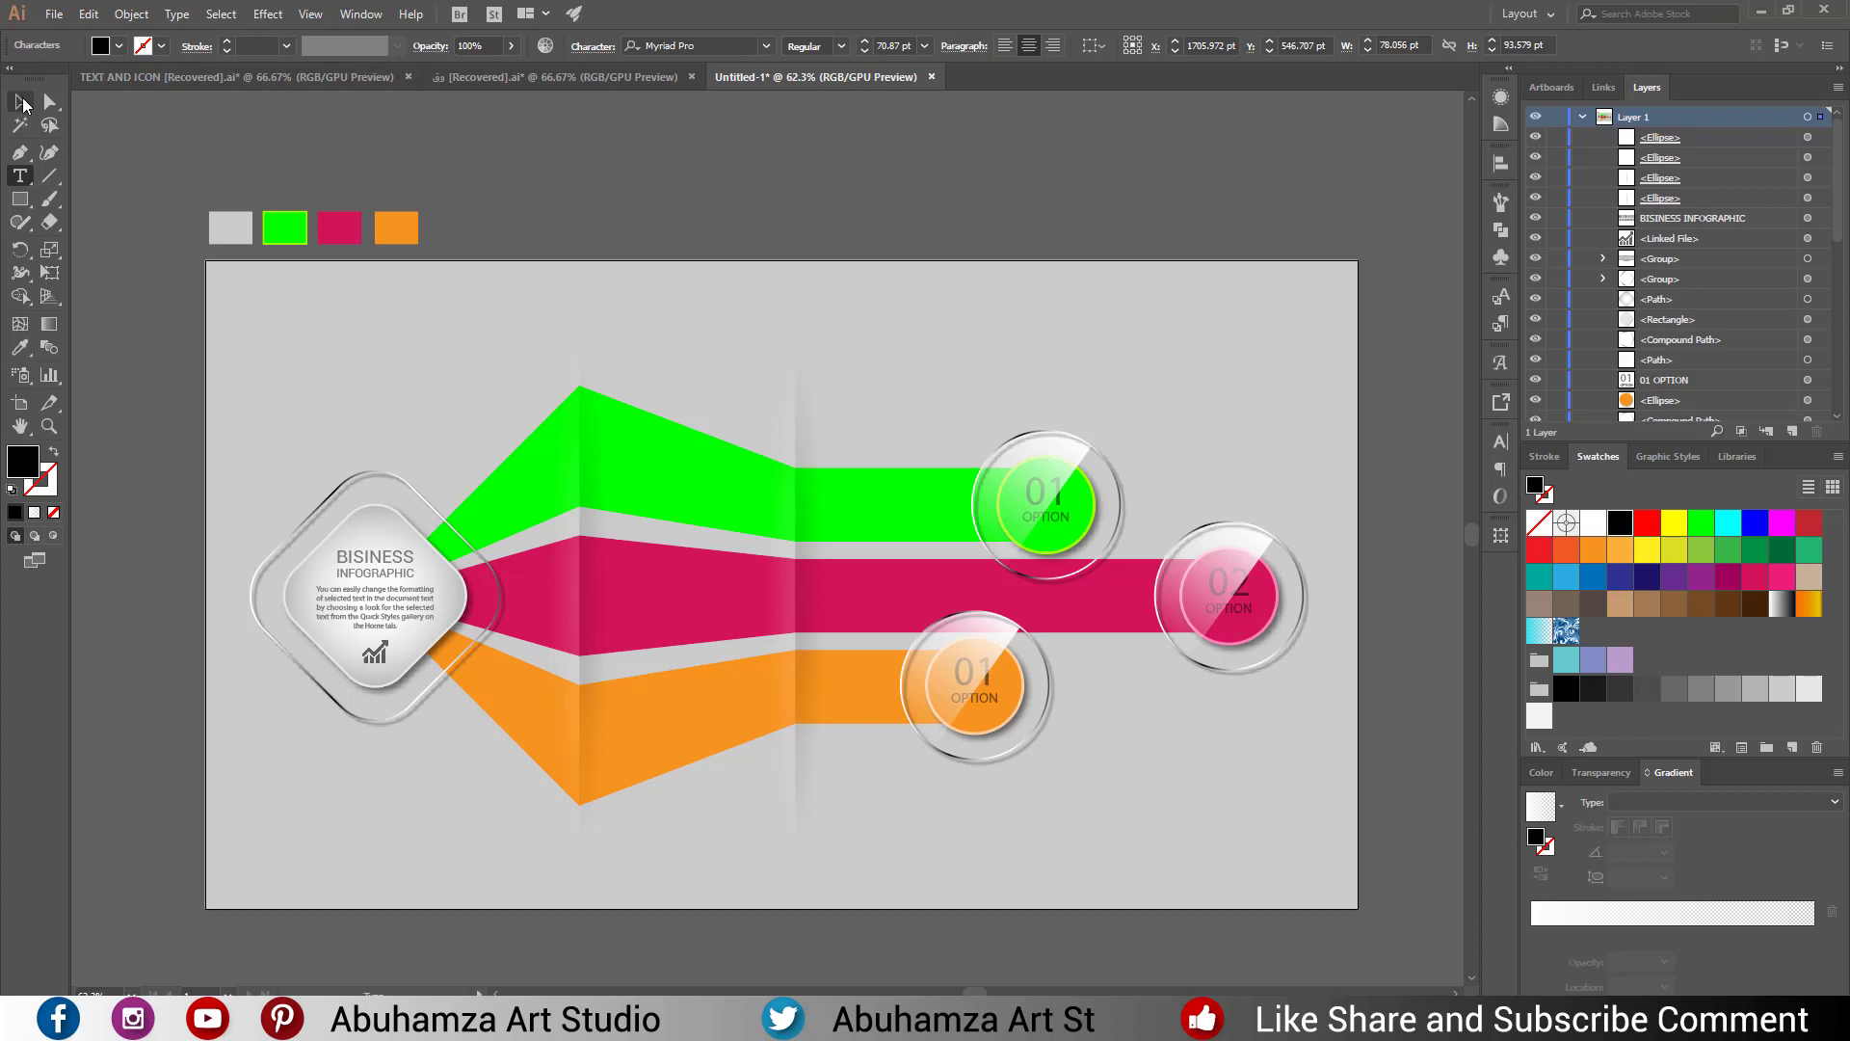
left_click(20, 101)
Change the orange badge's 01 to 03.
left_click(22, 176)
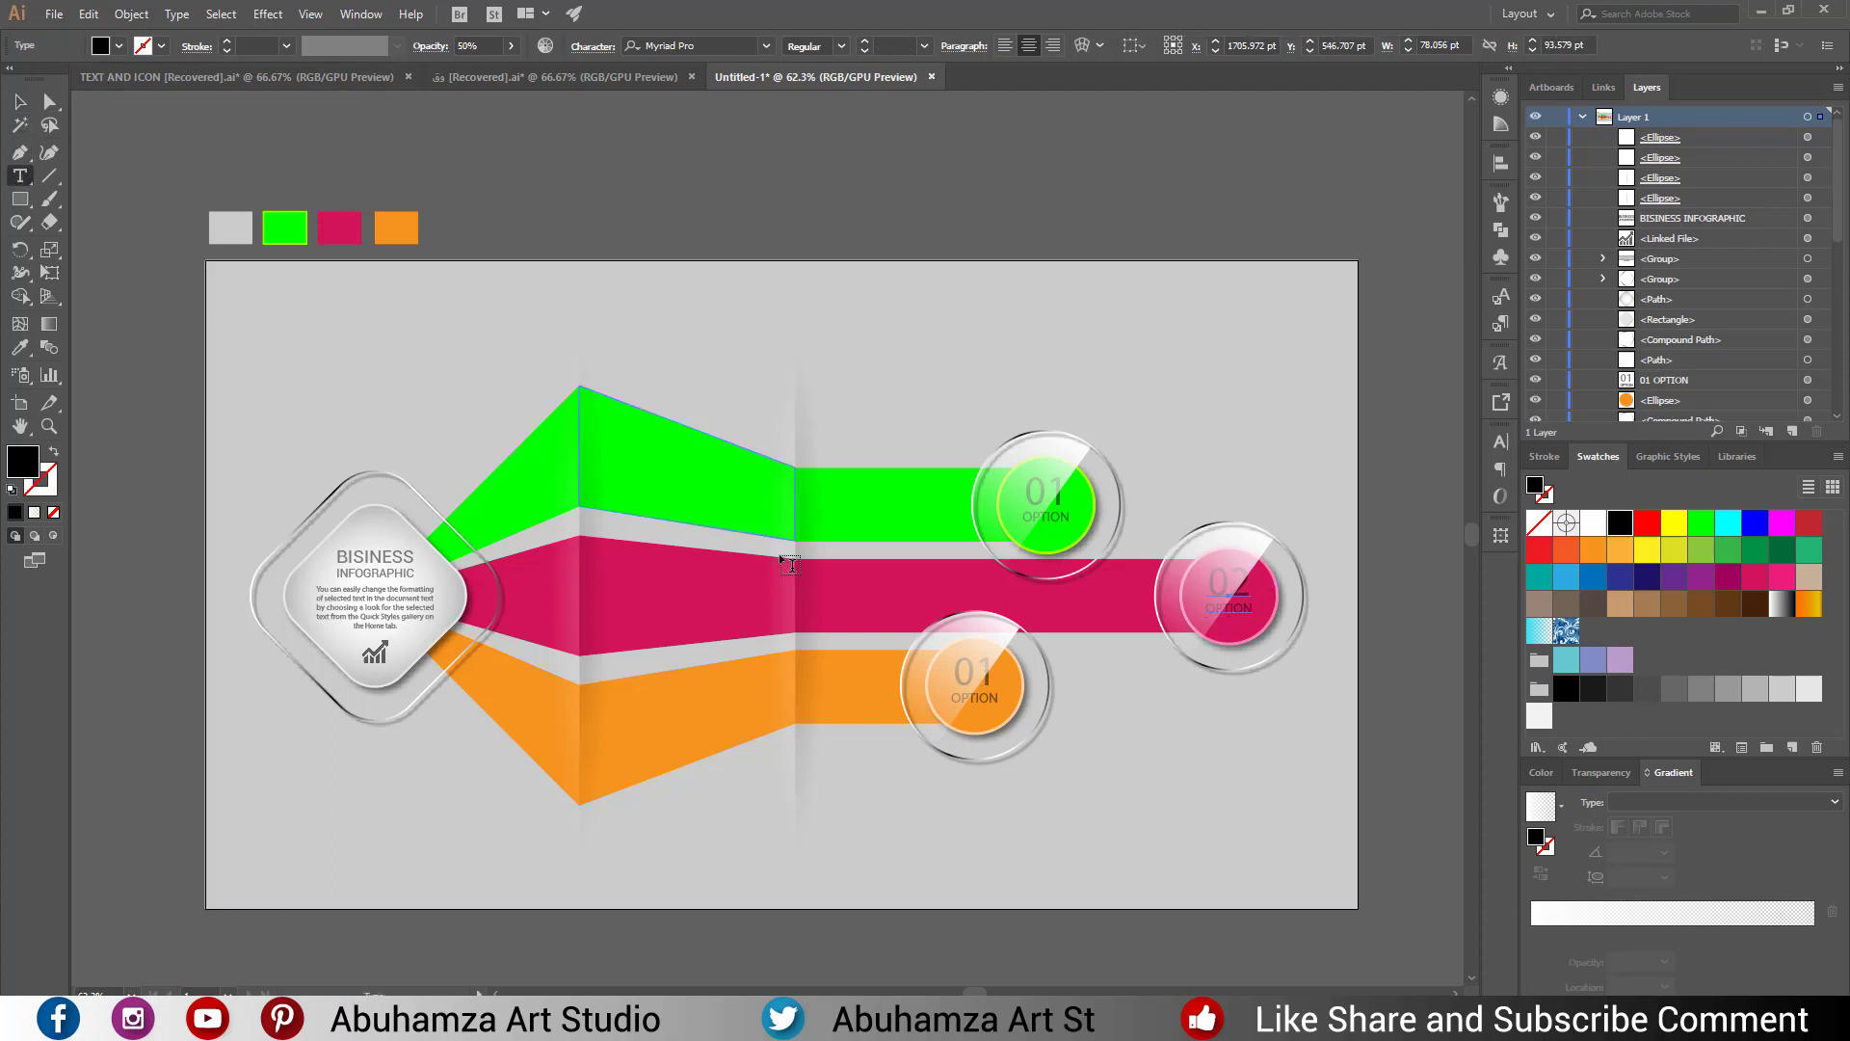
left_click(987, 679)
left_click_drag(987, 680, 983, 680)
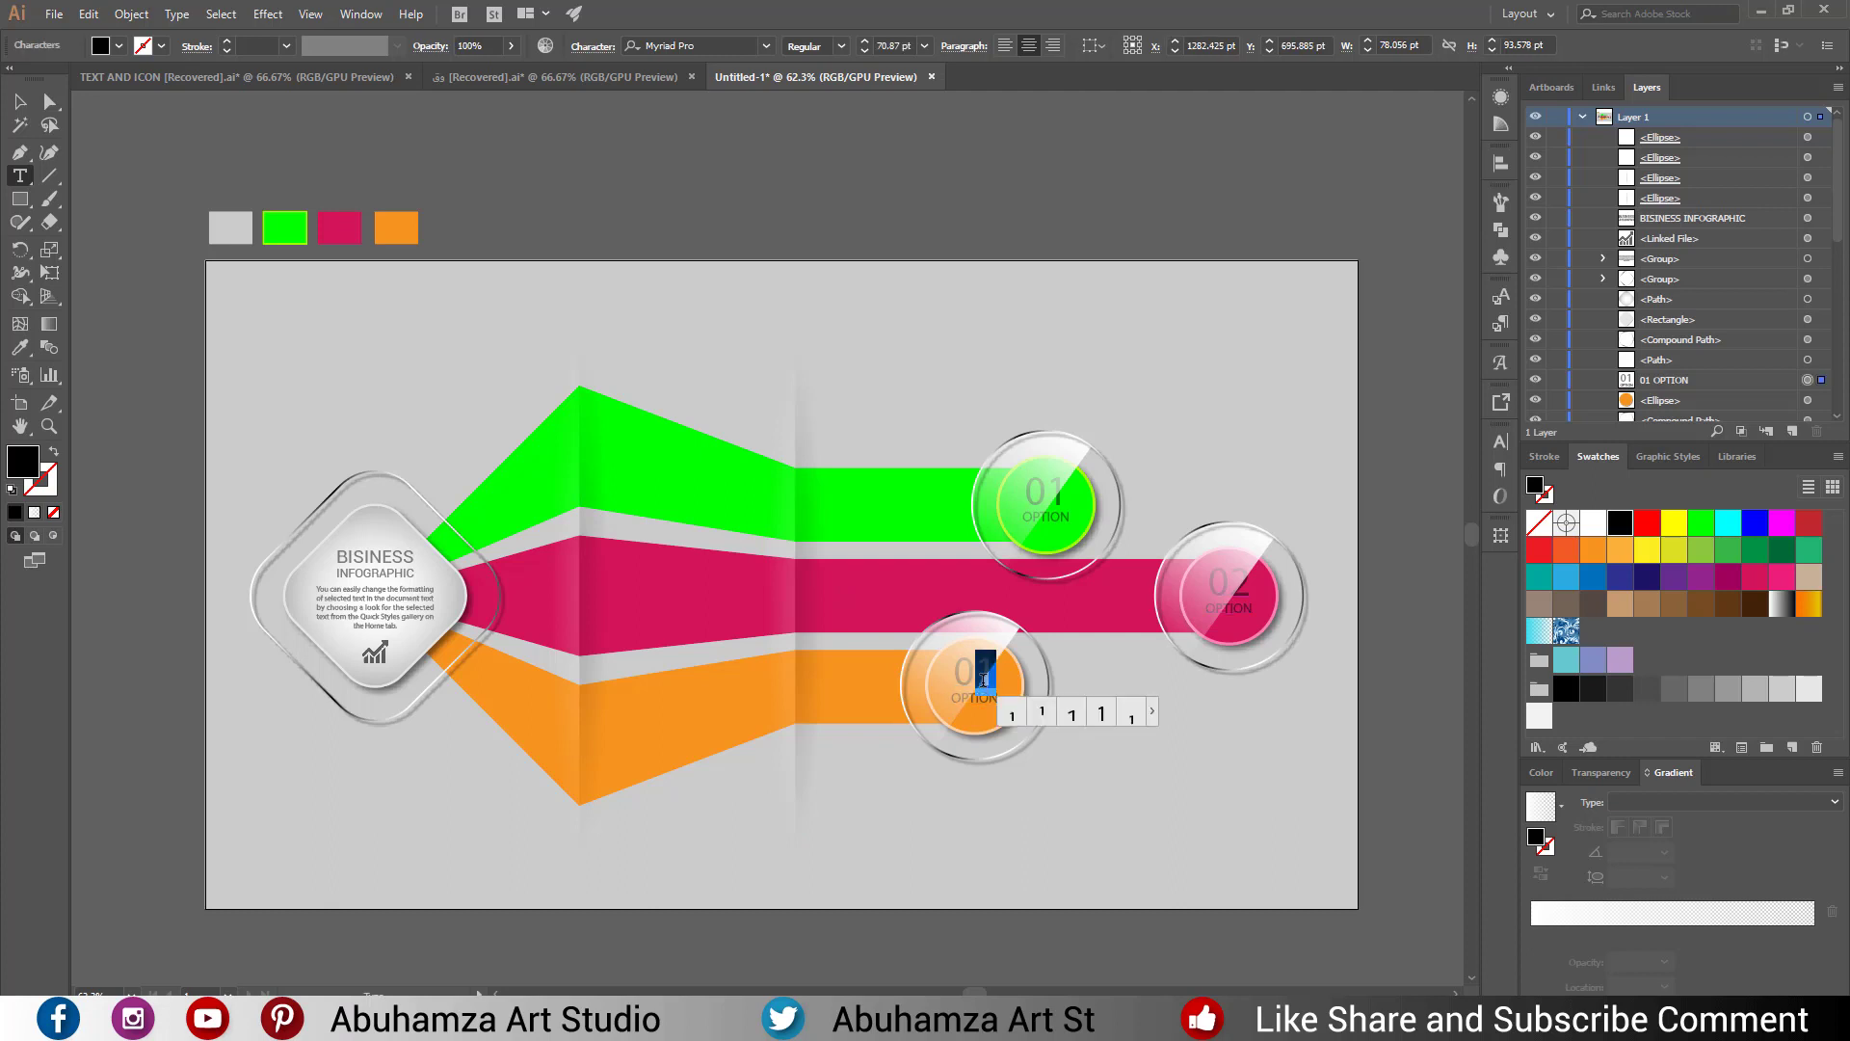
type("3")
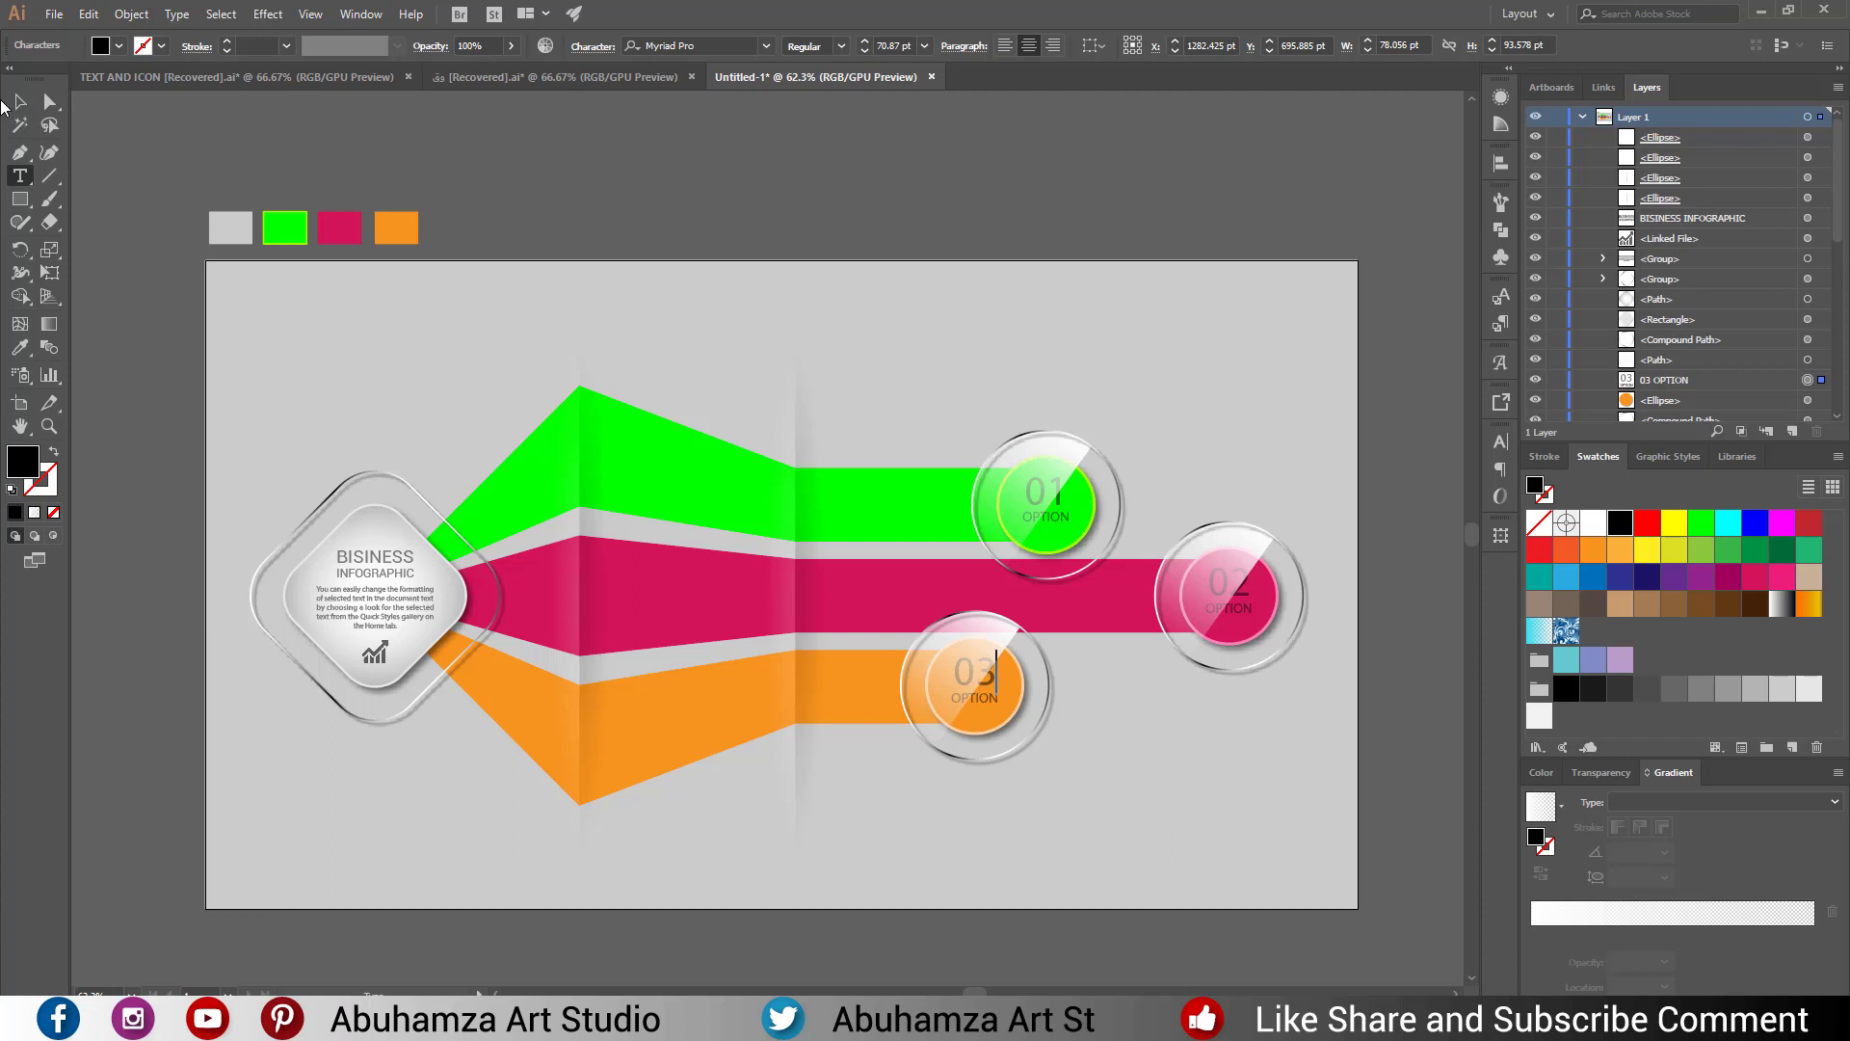
left_click(49, 177)
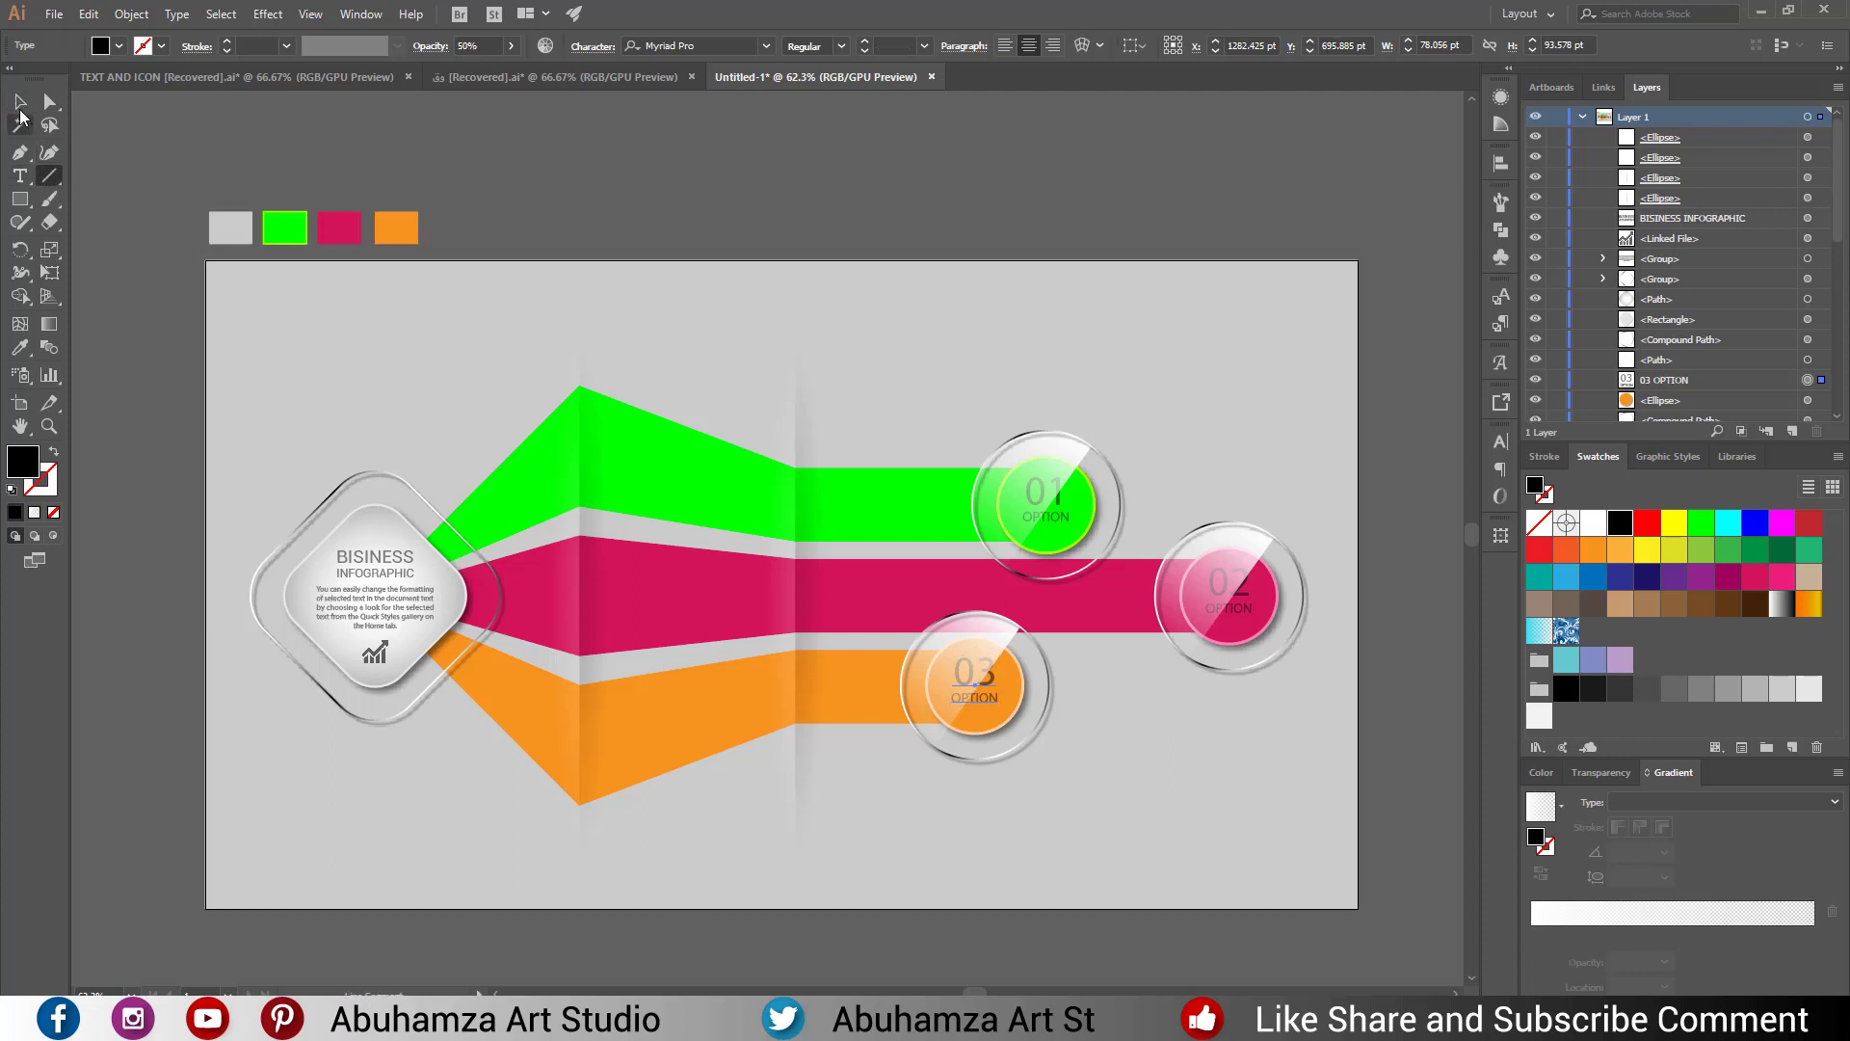
left_click(20, 101)
Delete the grey sample square and butt the green, pink and orange squares together without outlines.
left_click_drag(248, 227, 205, 207)
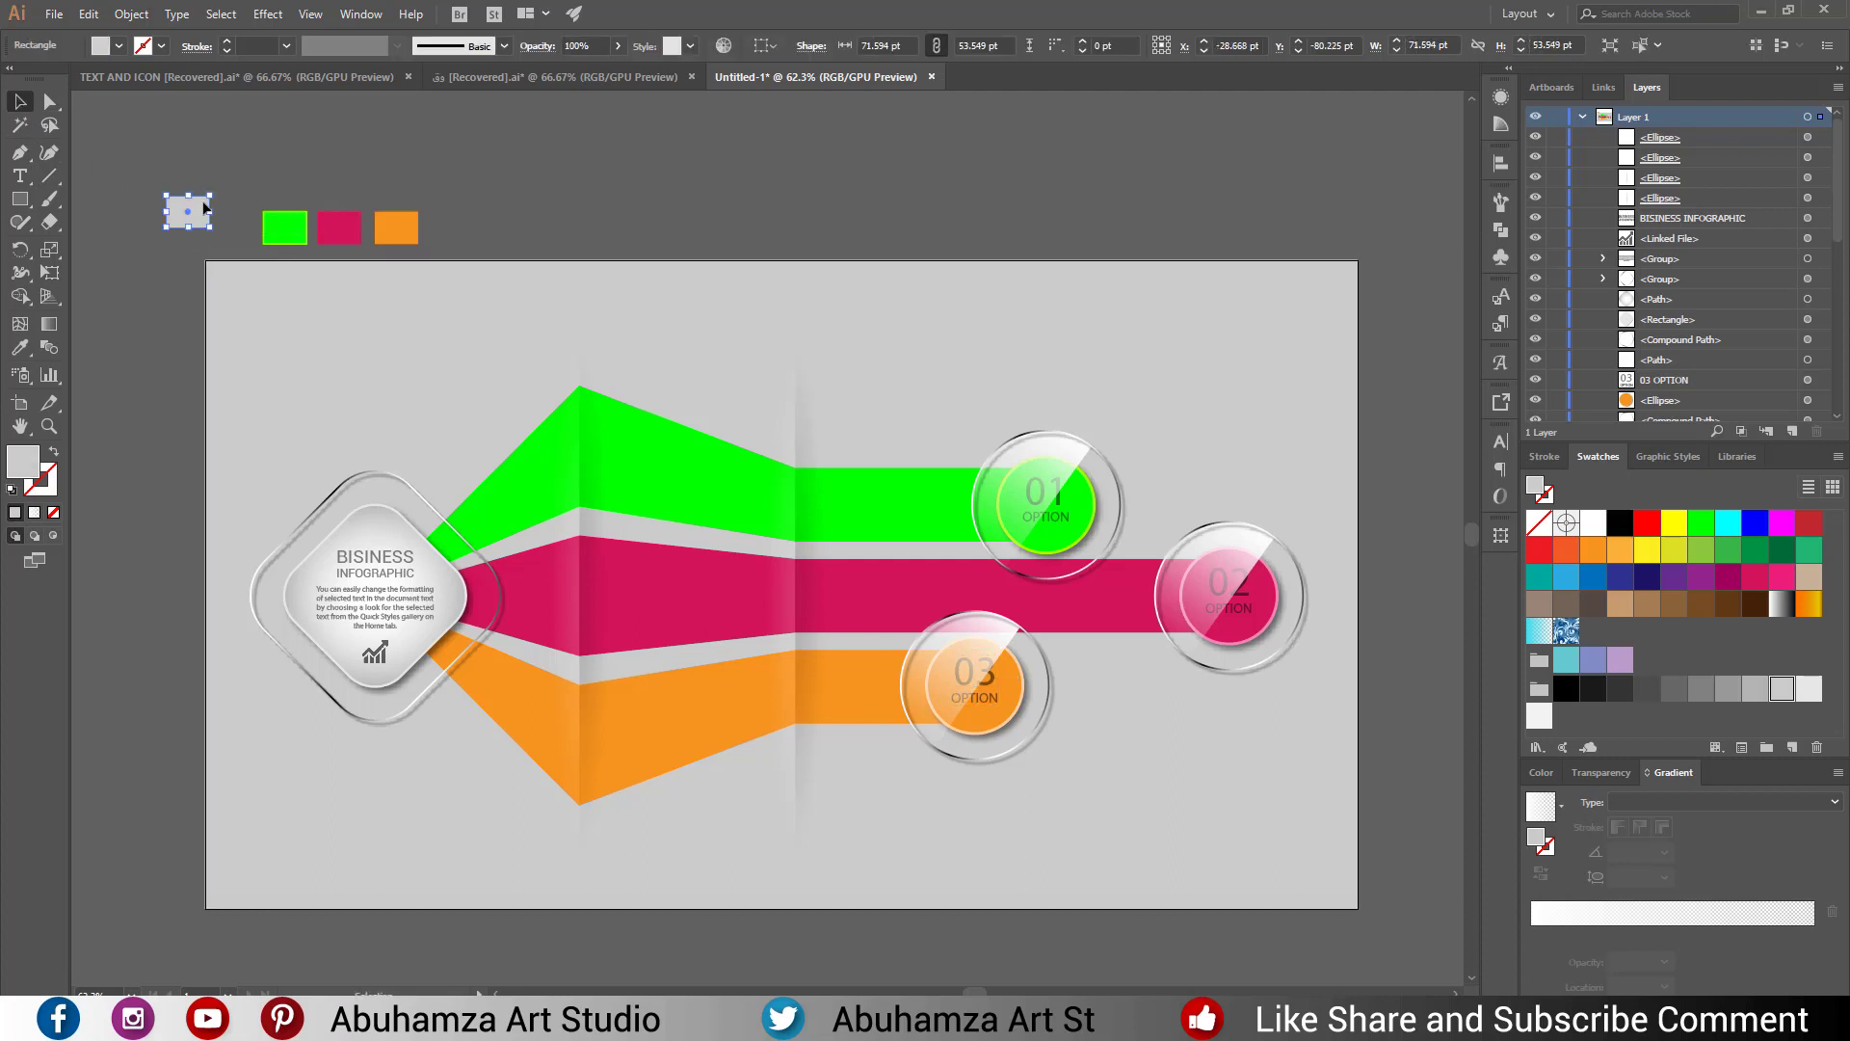
key("Delete")
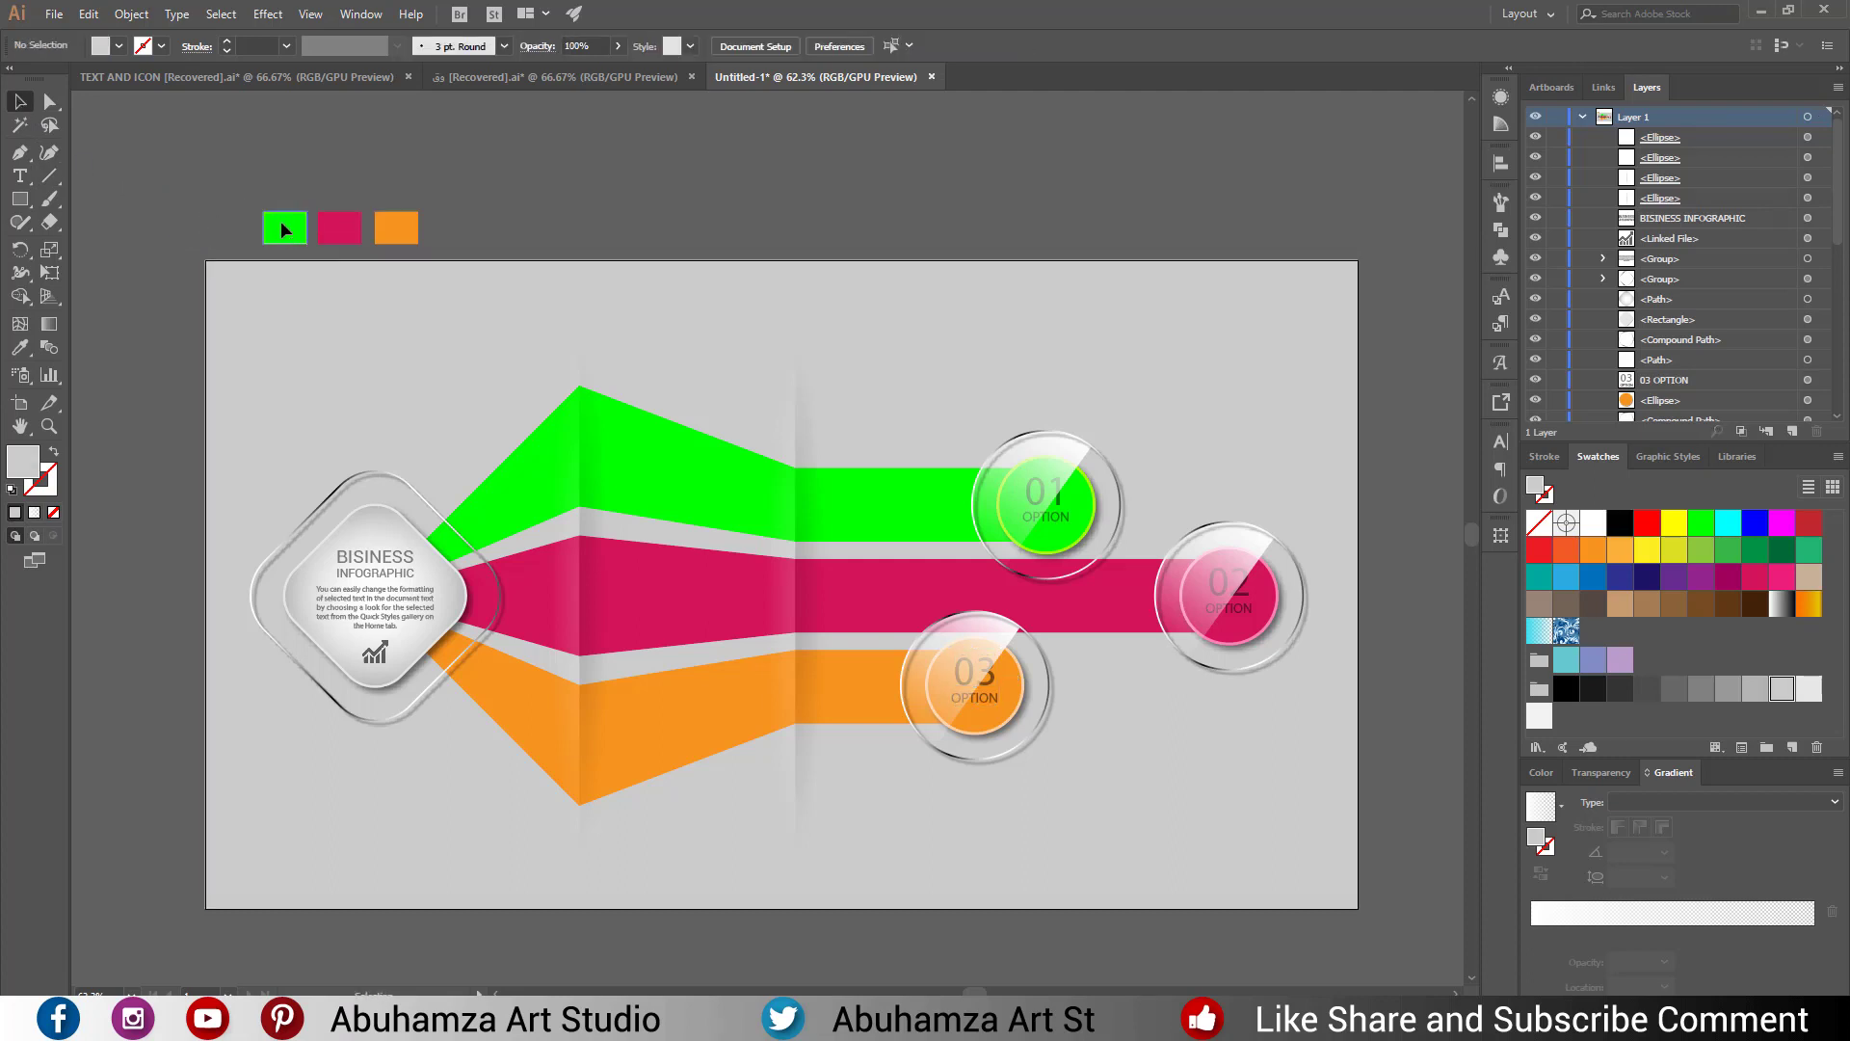
left_click_drag(280, 222, 384, 227)
left_click(512, 154)
scroll(332, 241, "up", 5)
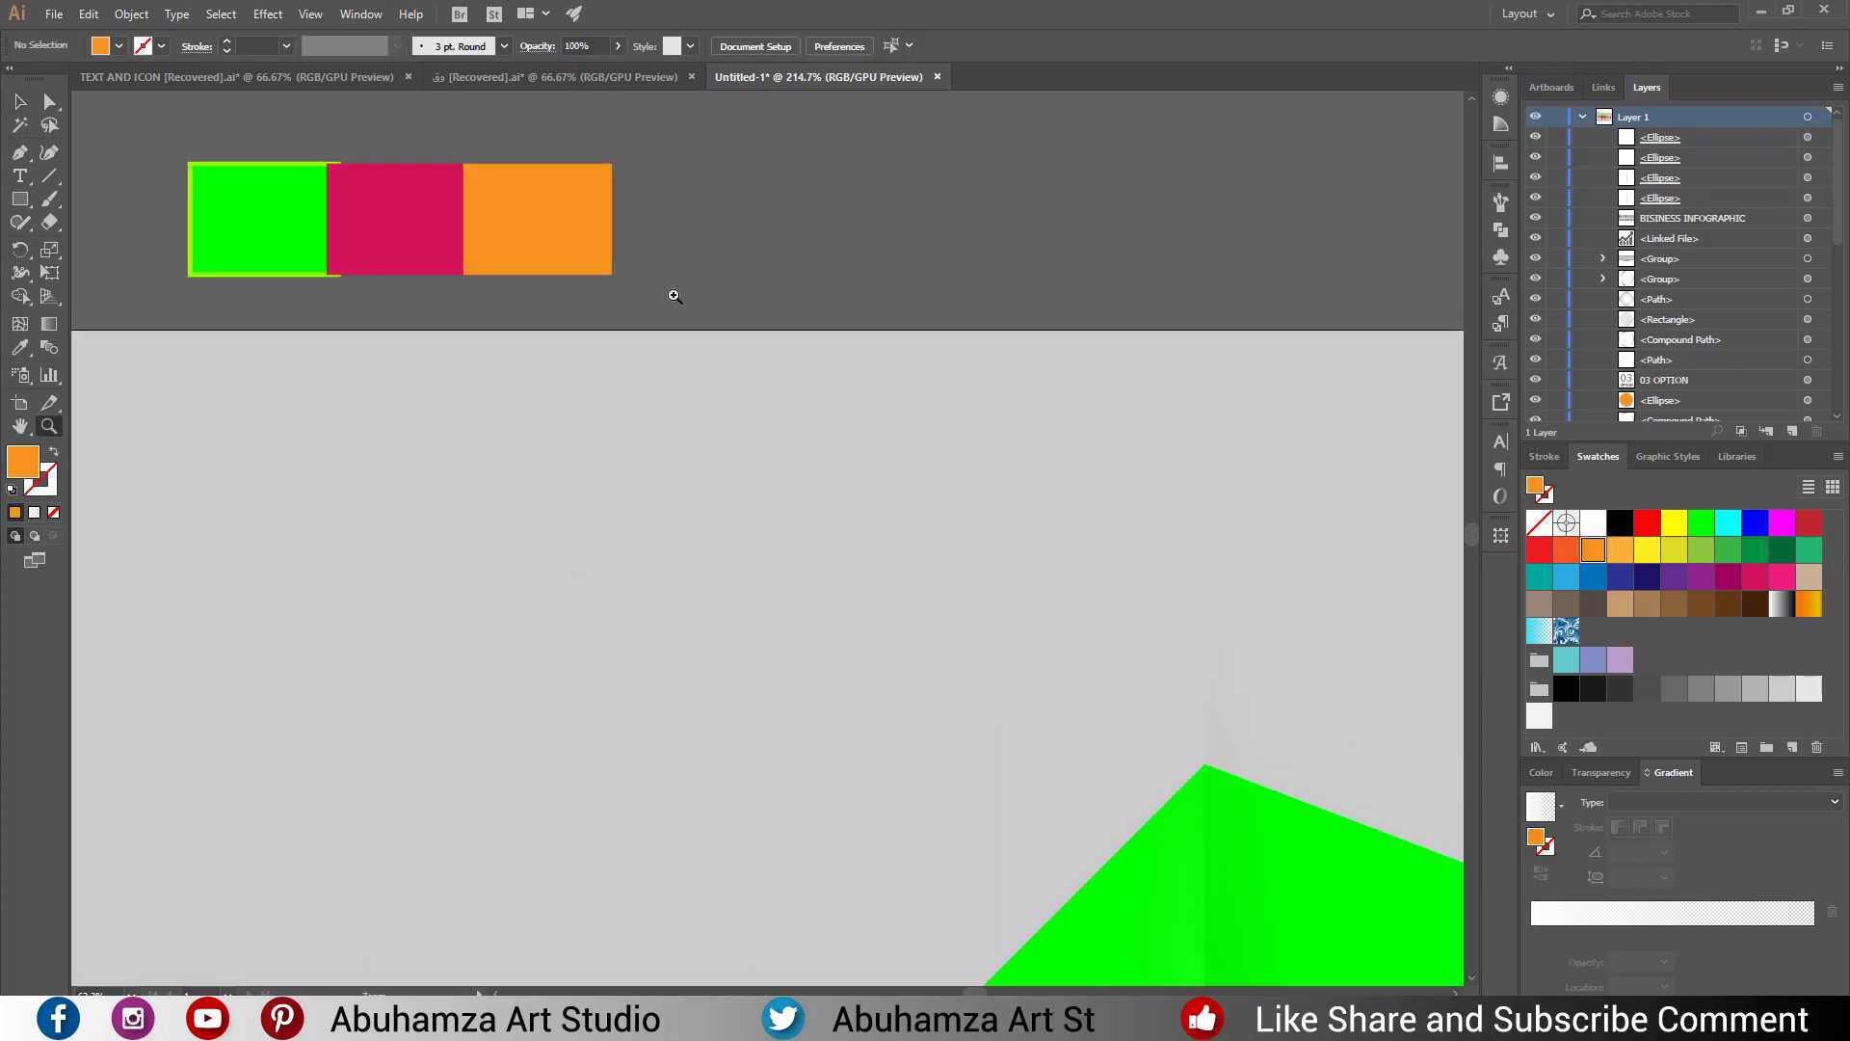
left_click(299, 231)
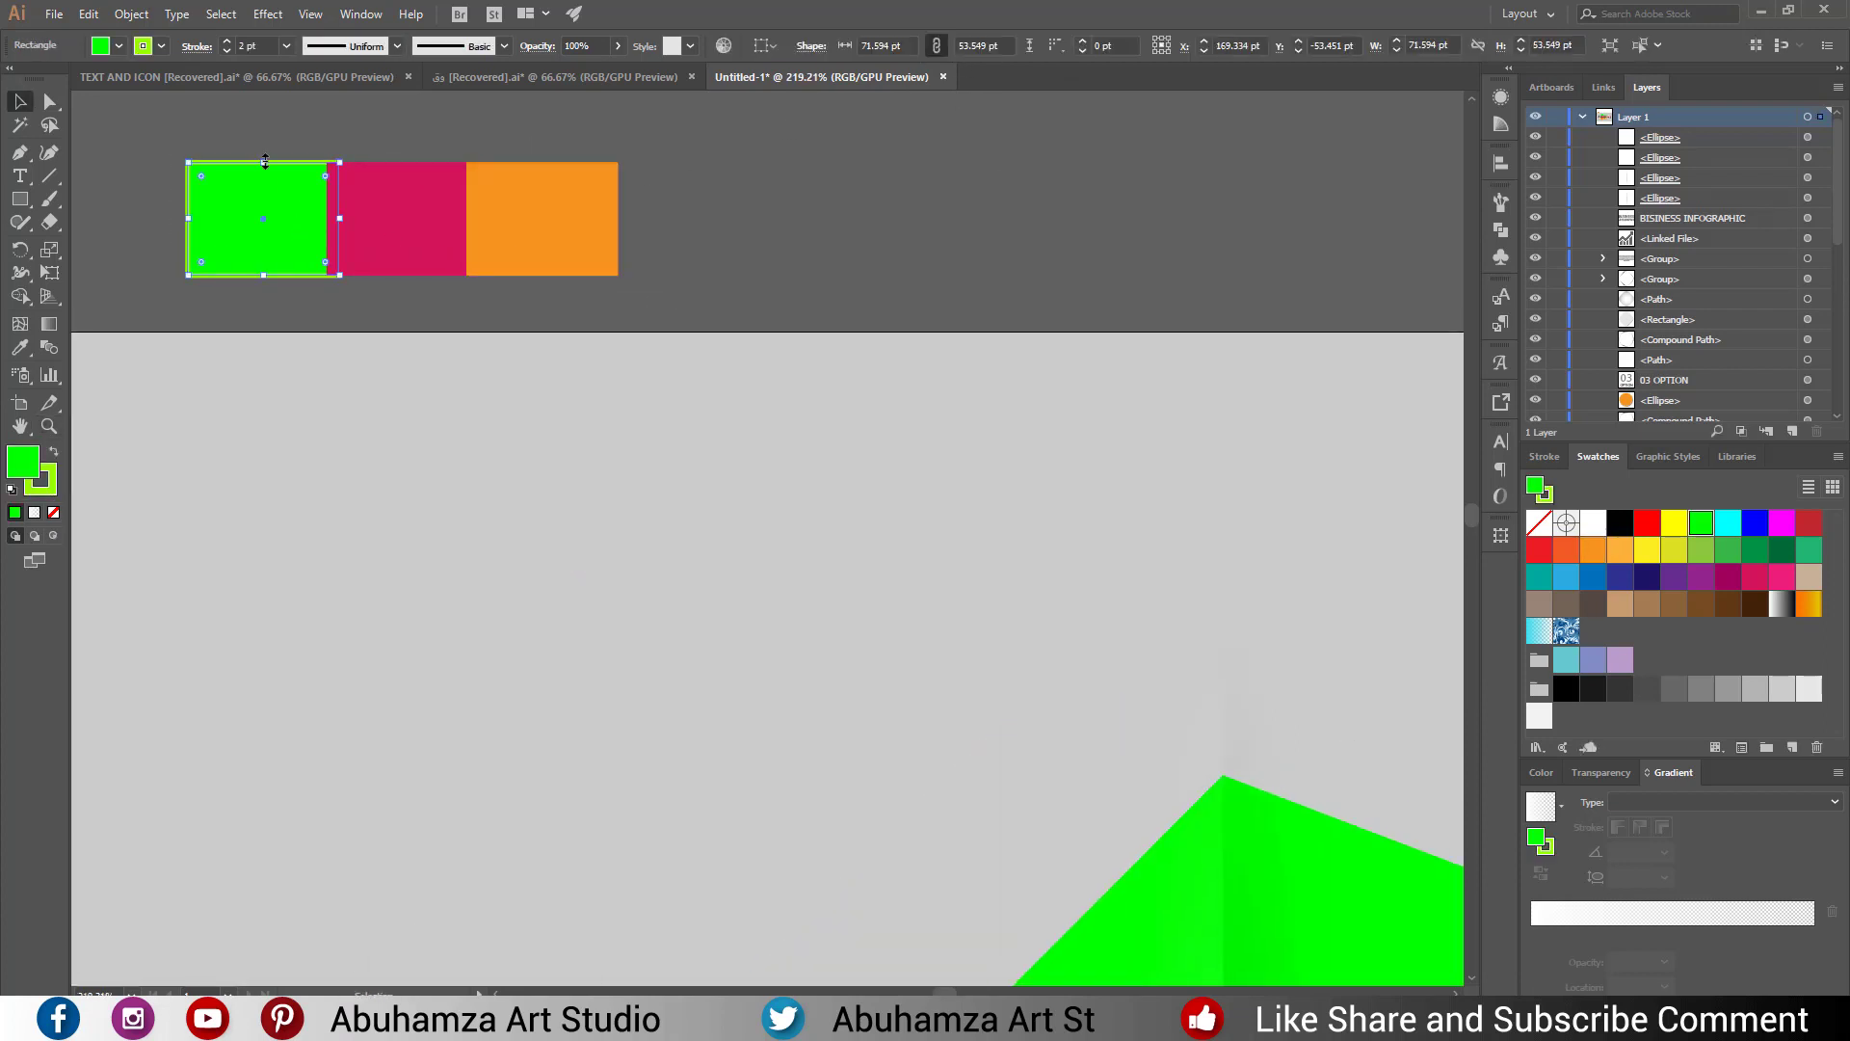
left_click(118, 45)
left_click(12, 80)
left_click(405, 221)
left_click_drag(558, 227, 569, 227)
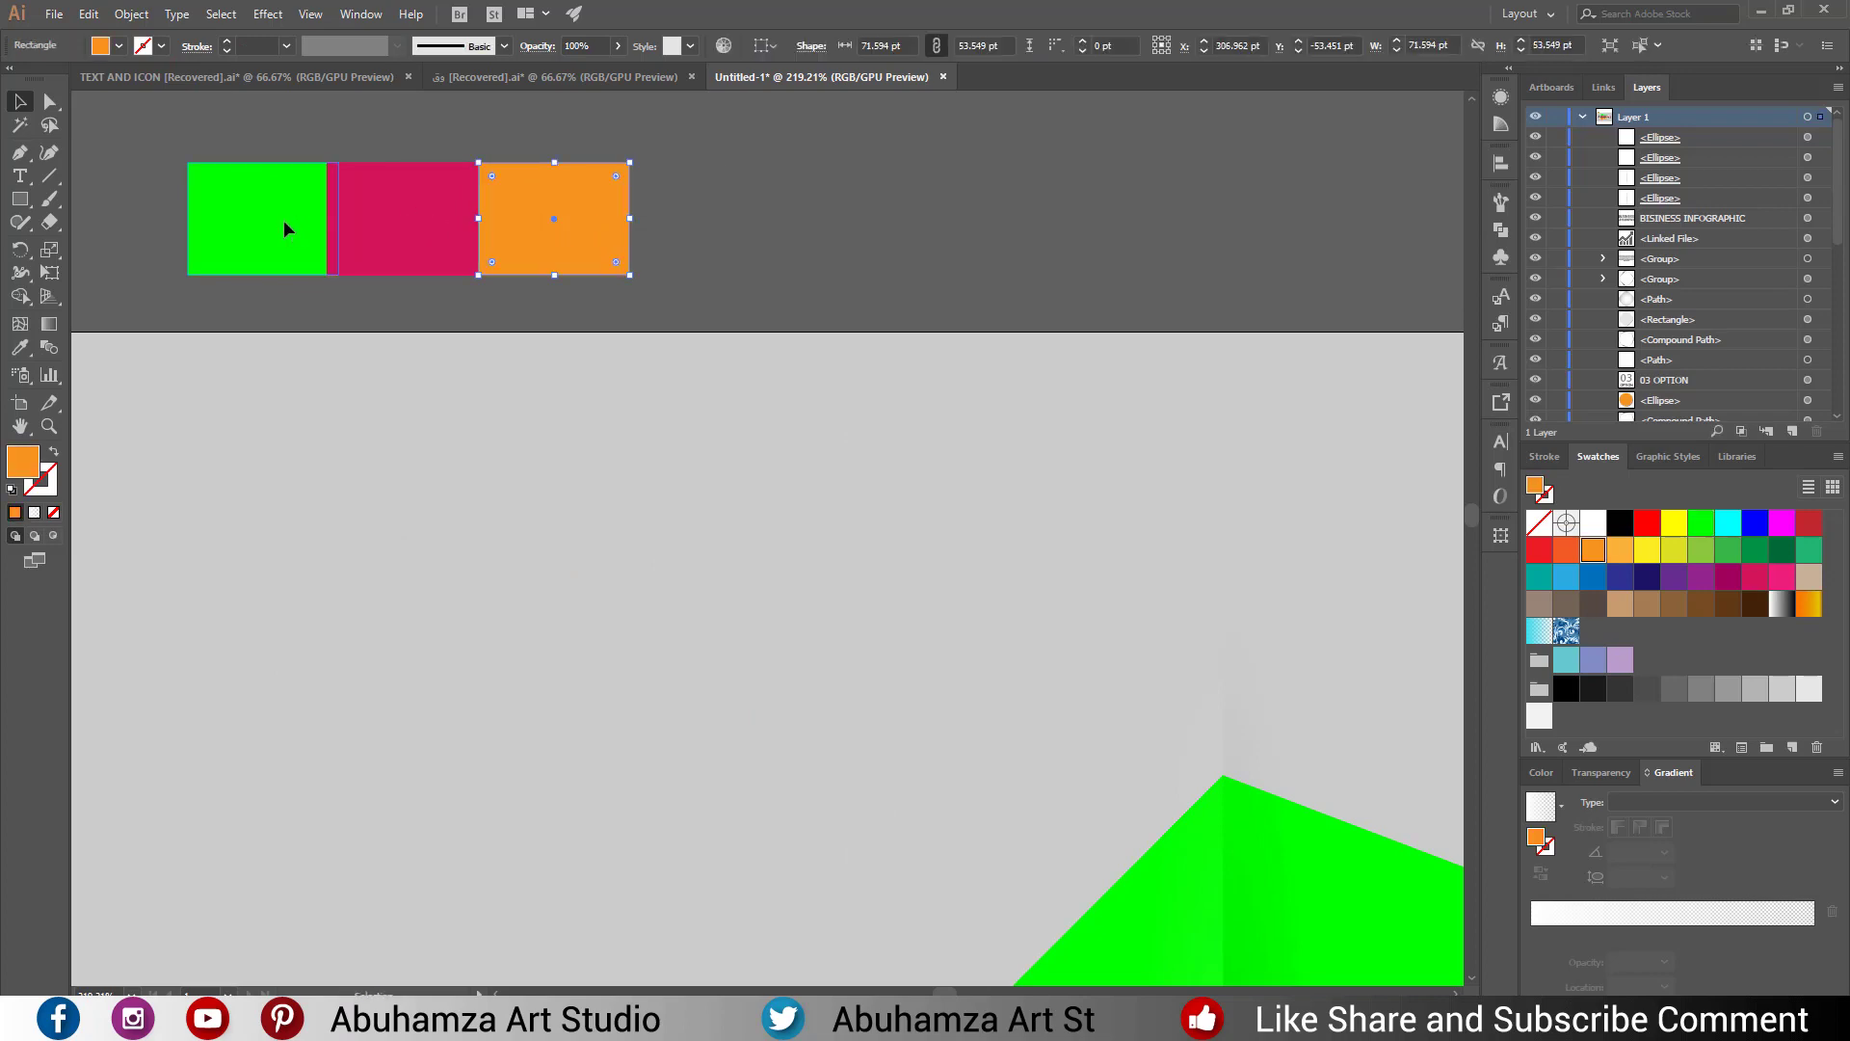
left_click_drag(285, 228, 274, 227)
Scale the three colour squares together into a thin green, pink and orange bar.
left_click(372, 256, "shift")
scroll(372, 256, "down", 4)
left_click(434, 253, "shift")
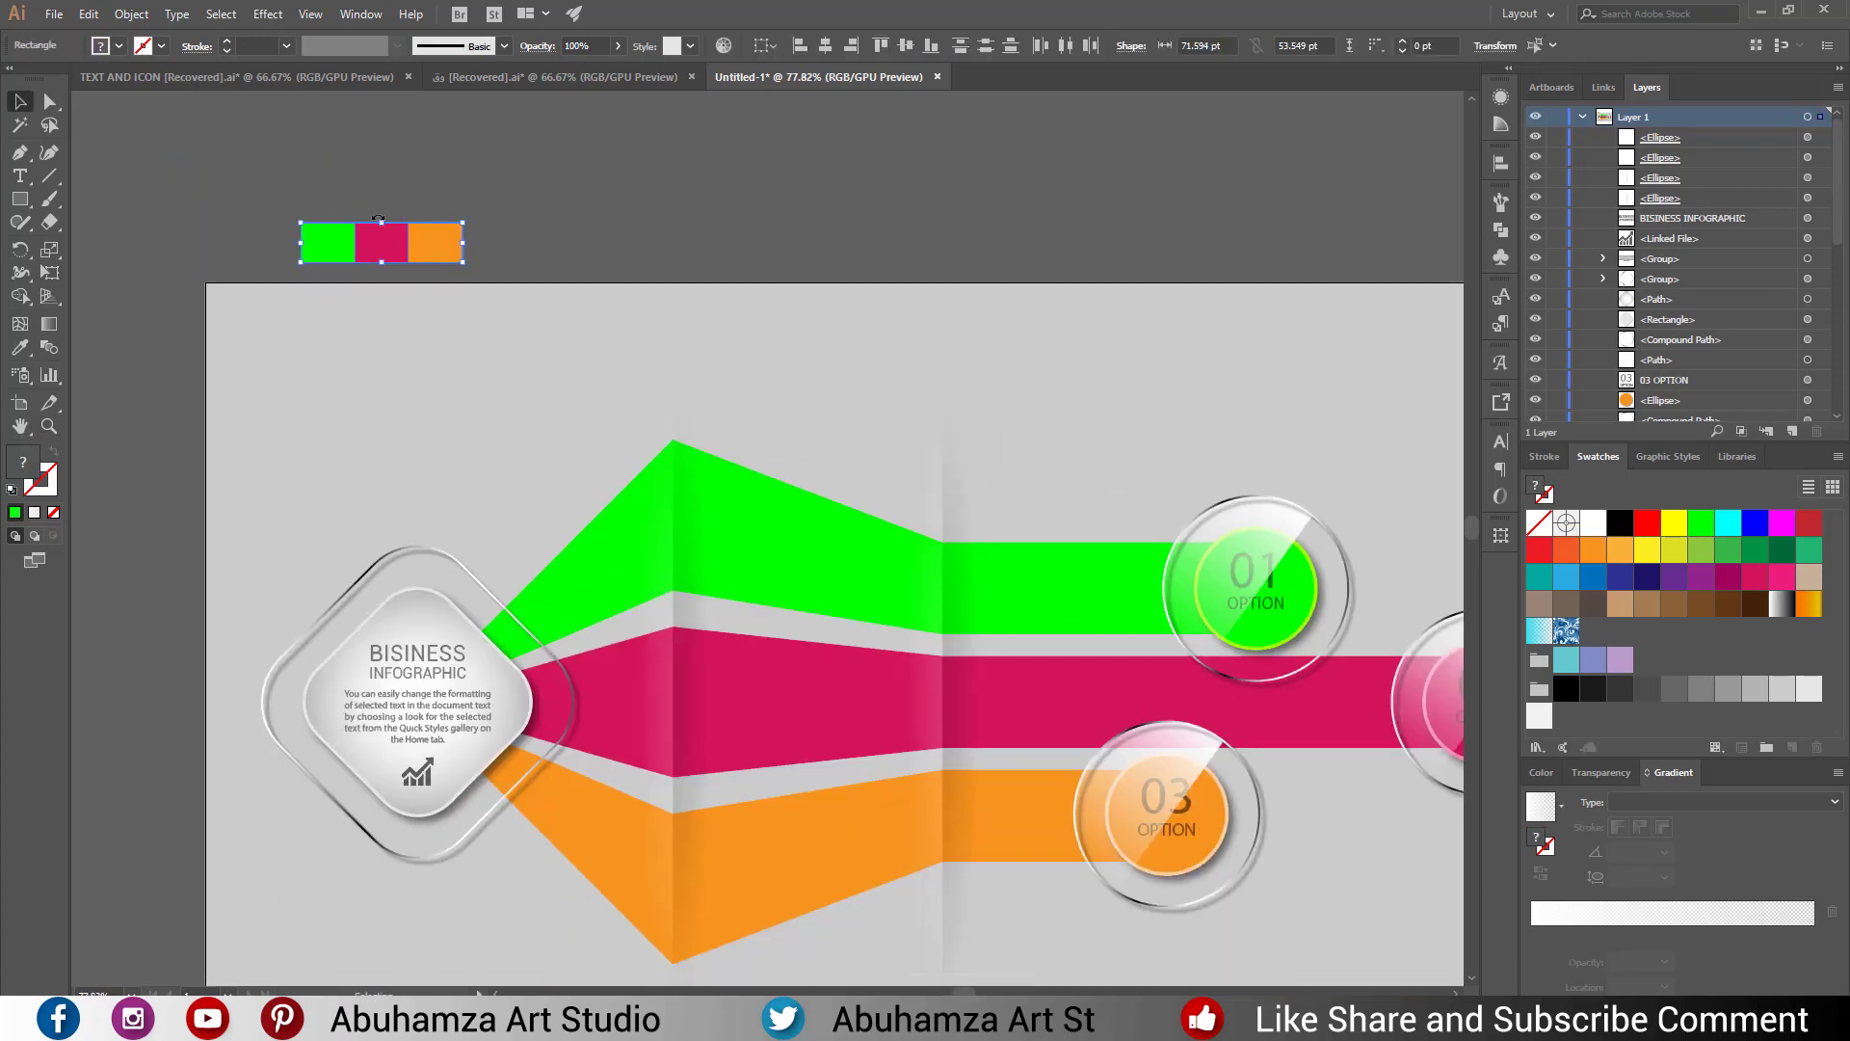
left_click_drag(384, 258, 375, 916)
scroll(376, 674, "down", 4)
mouse_move(376, 599)
left_mouse_down()
mouse_move(413, 694)
mouse_move(373, 696)
left_mouse_up()
Place a copy of the hub's title text above the colour bar at bottom left.
left_click(419, 318)
mouse_move(419, 318)
left_mouse_down()
mouse_move(361, 647)
mouse_move(445, 686)
left_mouse_up()
left_click(424, 834)
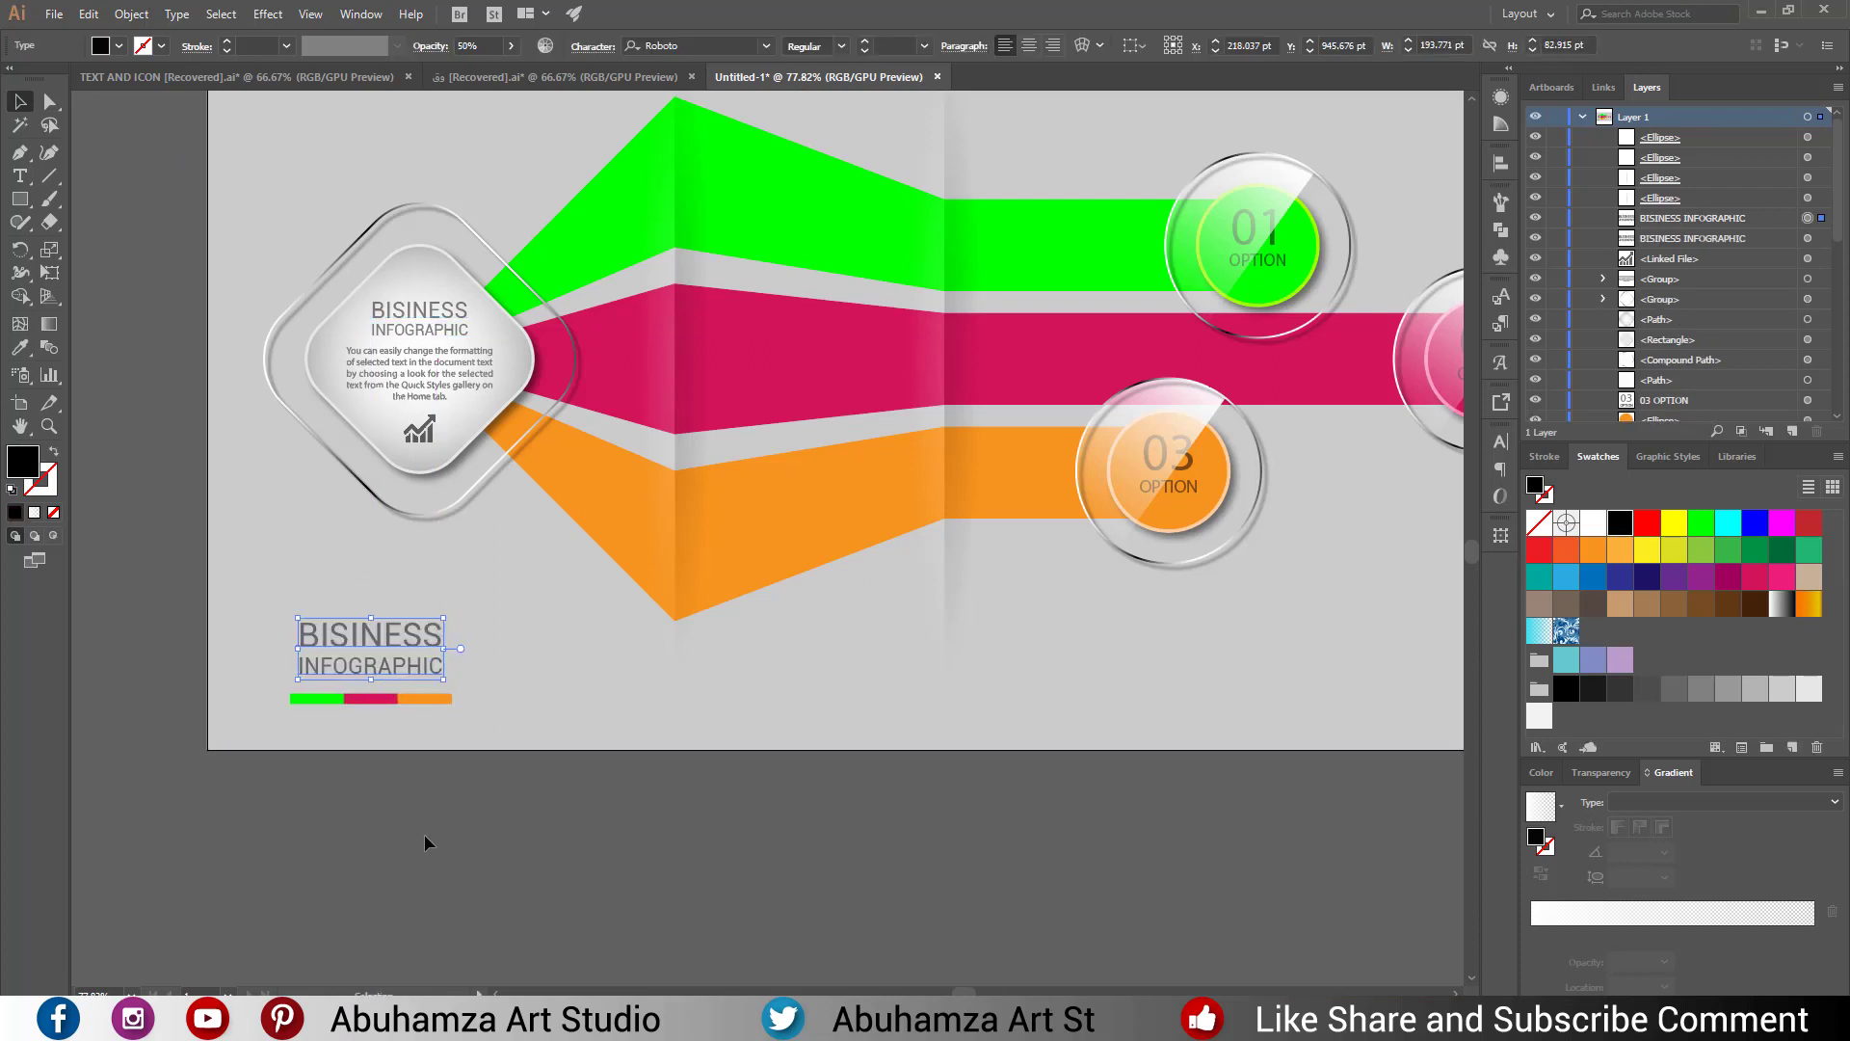
scroll(442, 727, "down", 2)
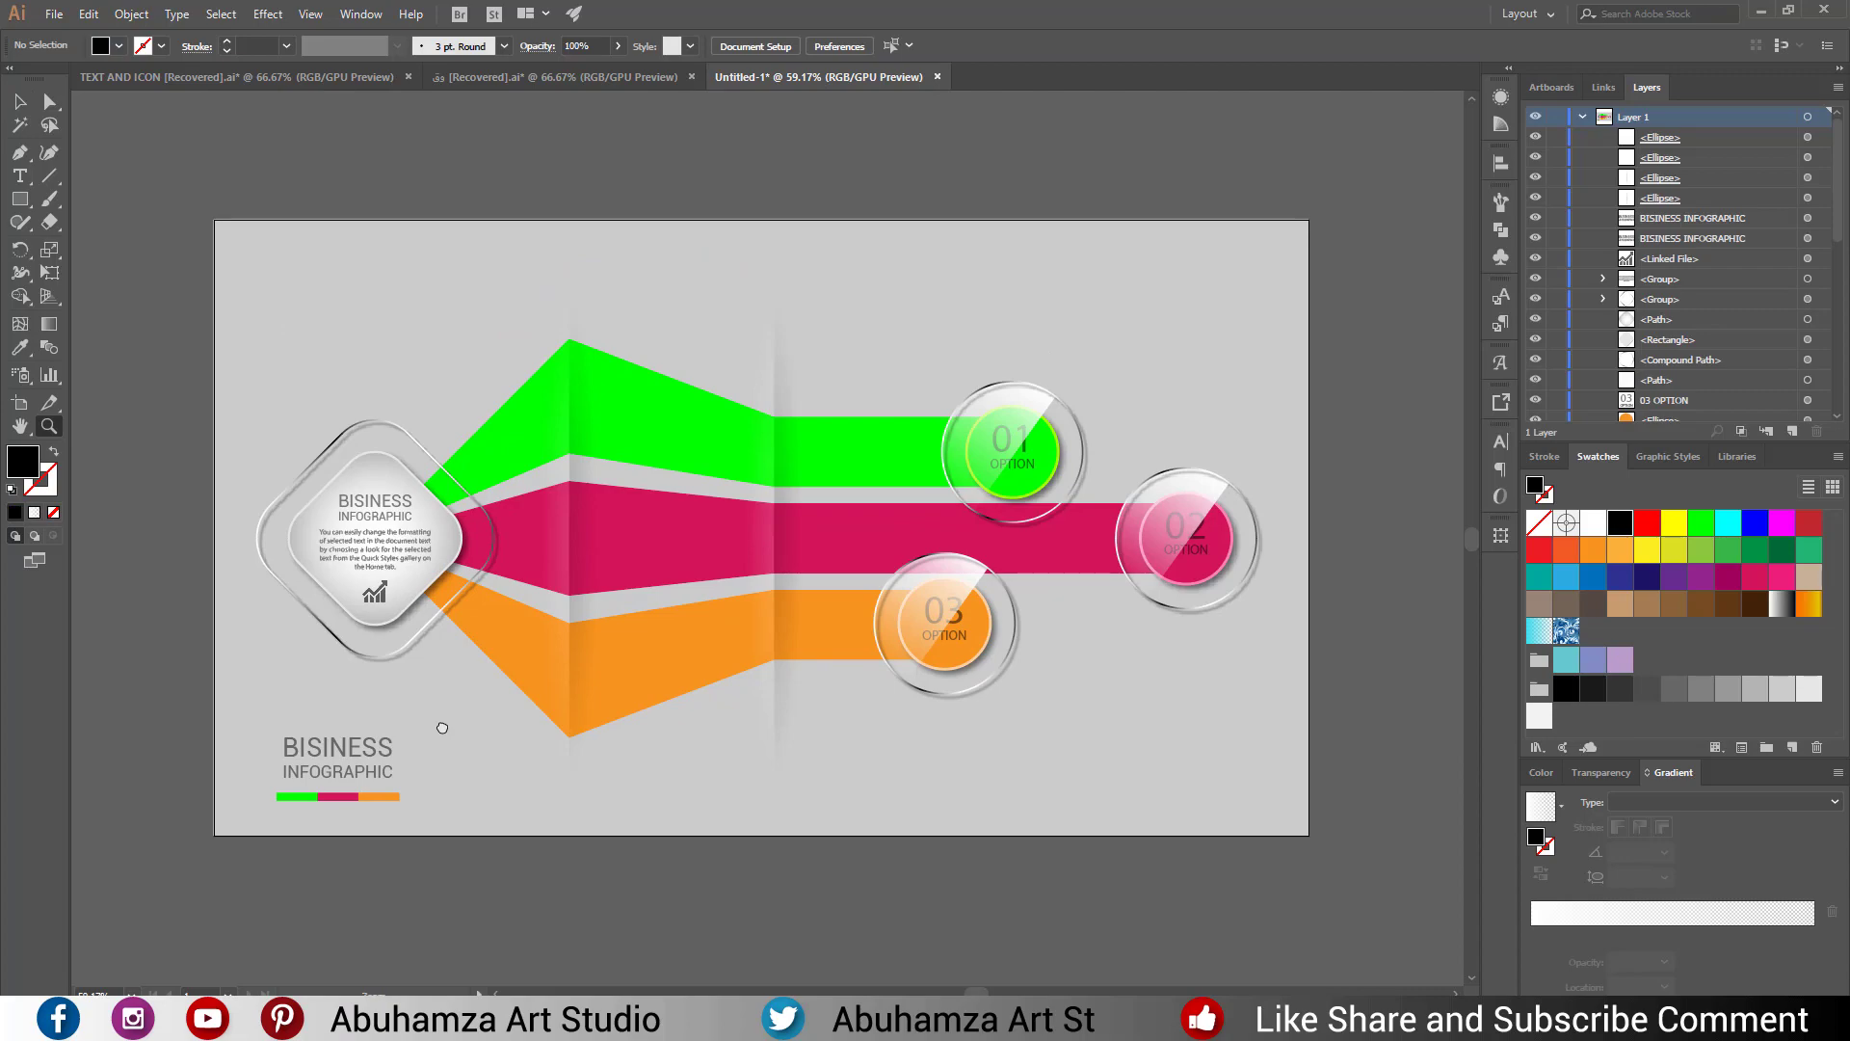